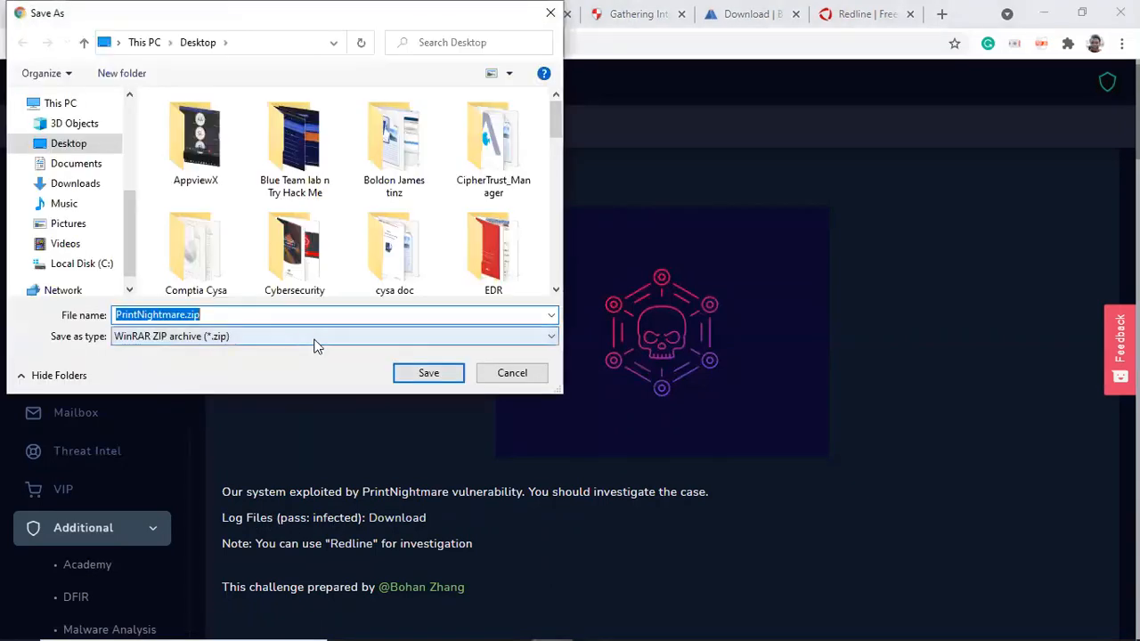
pyautogui.click(441, 376)
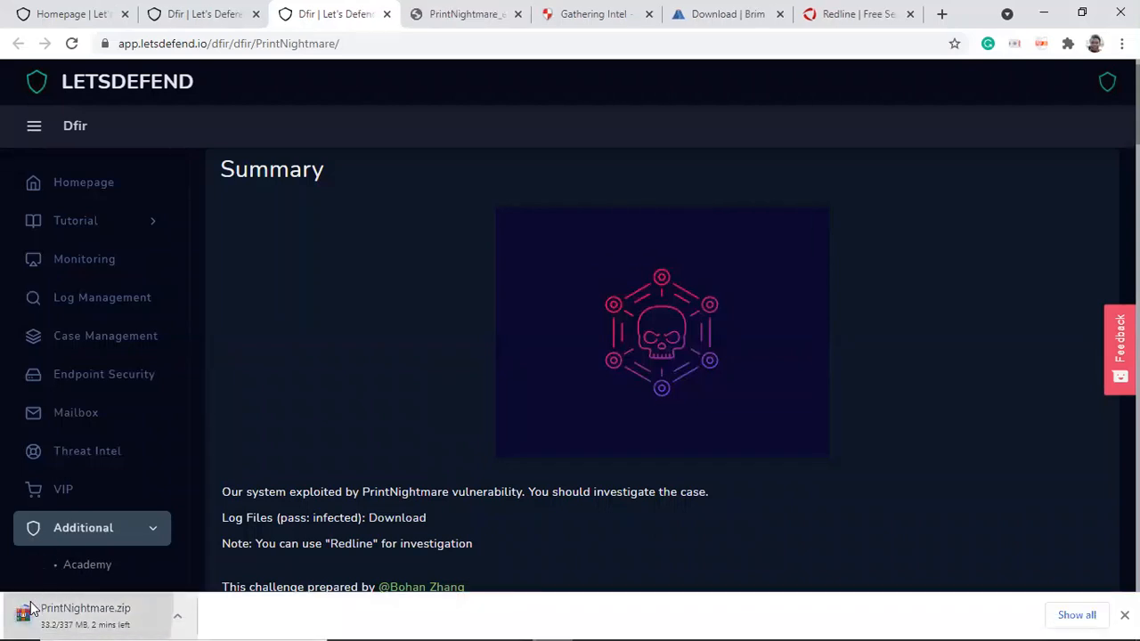
pyautogui.click(178, 615)
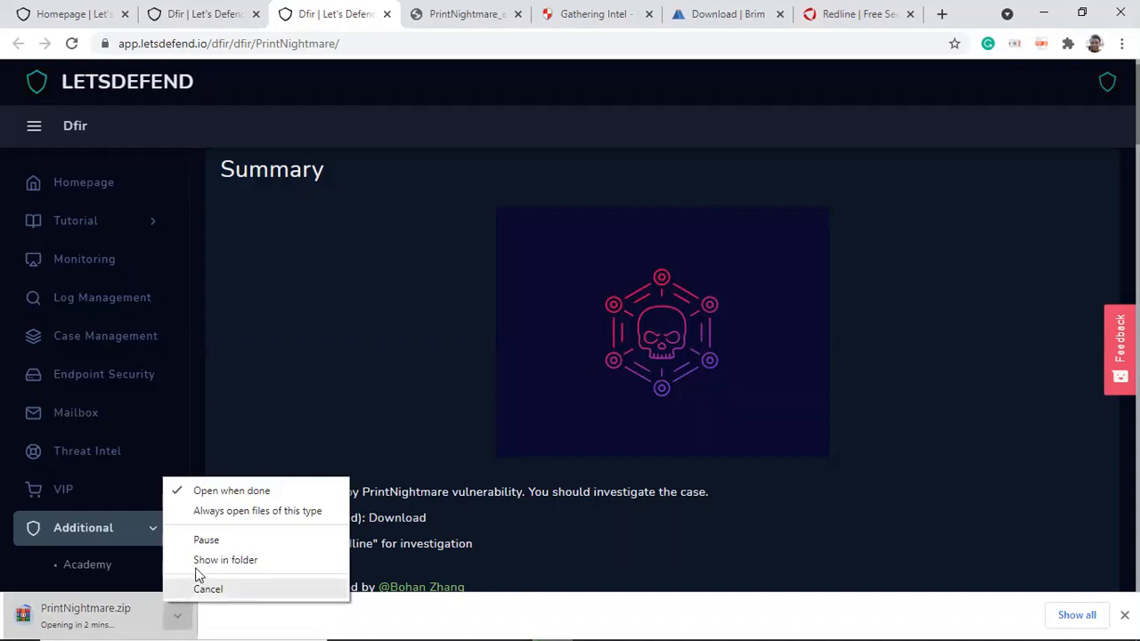
pyautogui.click(208, 590)
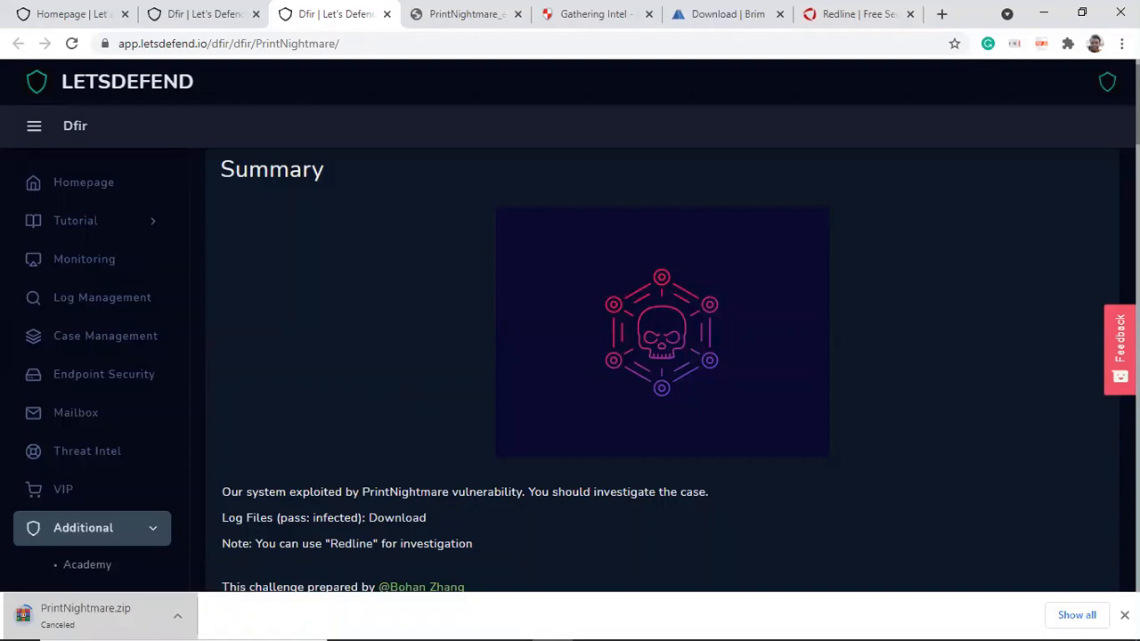
pyautogui.click(1125, 615)
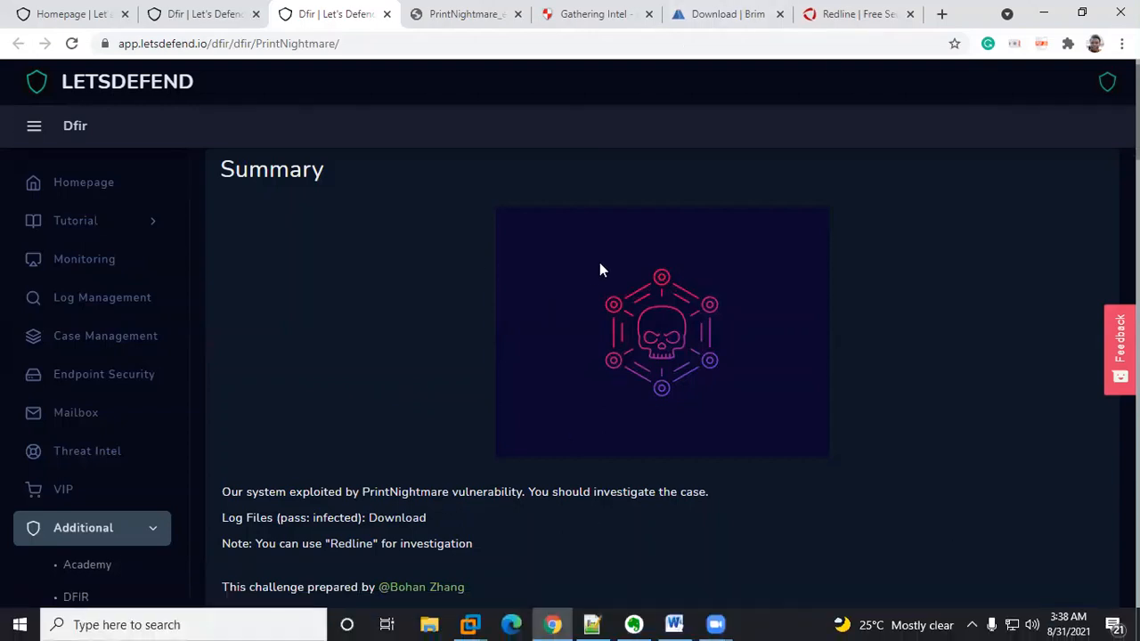
# Step: Read the Redline download page's feature list and the Brim download page in the browser
pyautogui.click(842, 14)
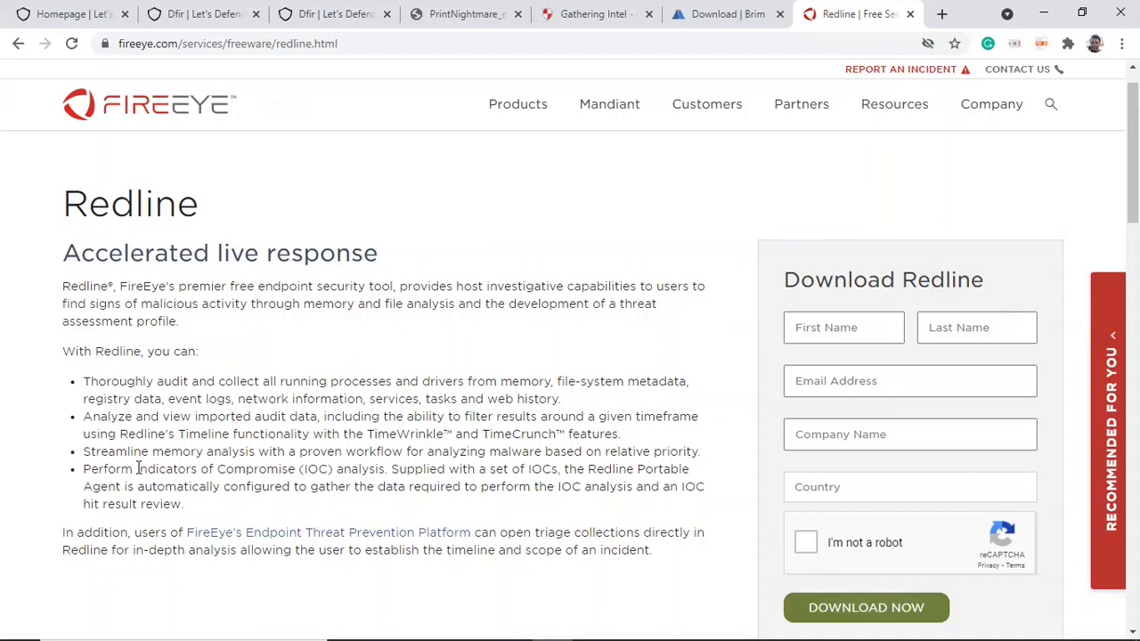
pyautogui.moveTo(136, 469); pyautogui.dragTo(375, 470)
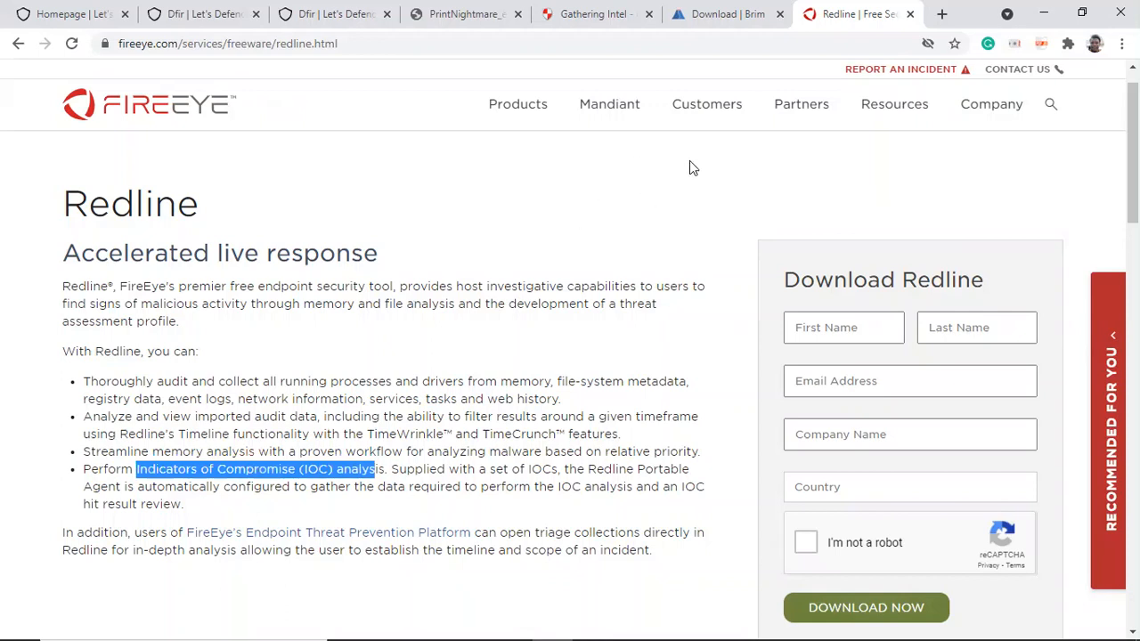
pyautogui.click(745, 40)
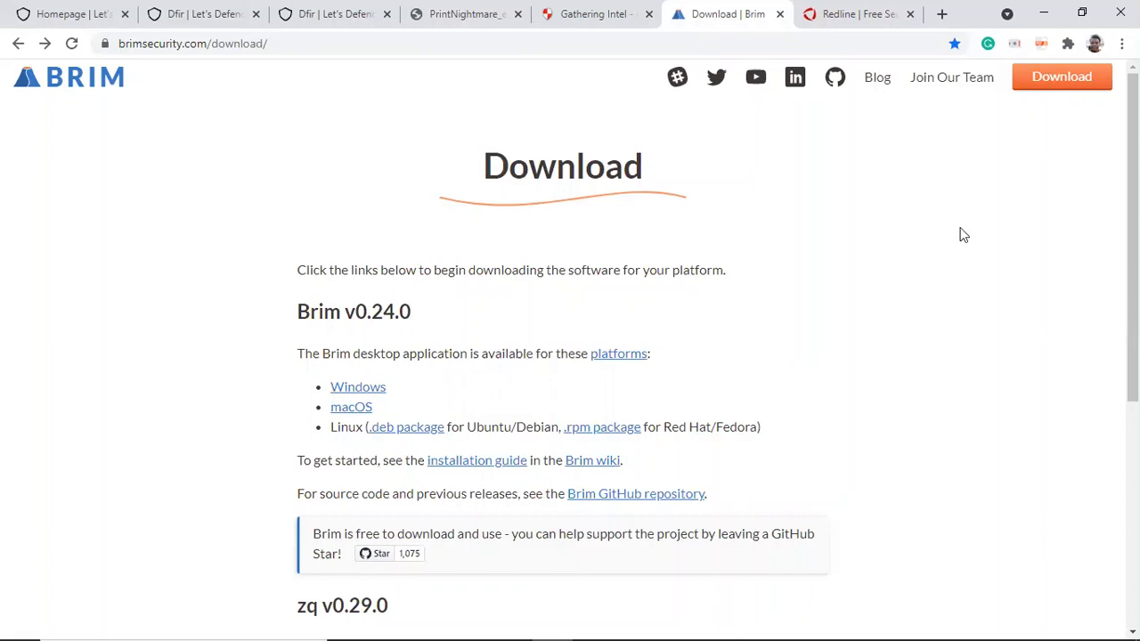
pyautogui.moveTo(1133, 223)
pyautogui.mouseDown()
pyautogui.moveTo(1133, 309)
pyautogui.moveTo(1133, 242)
pyautogui.mouseUp()
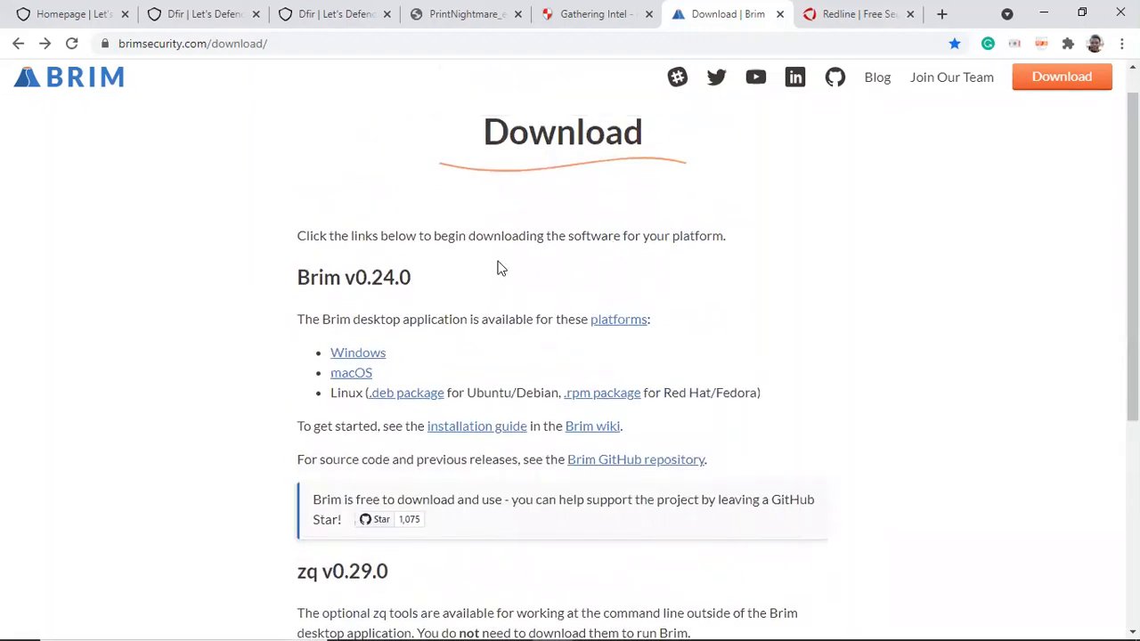
# Step: Switch to the Windows Server 2012 virtual machine and open the PrintNightmare folder on its desktop
pyautogui.click(469, 627)
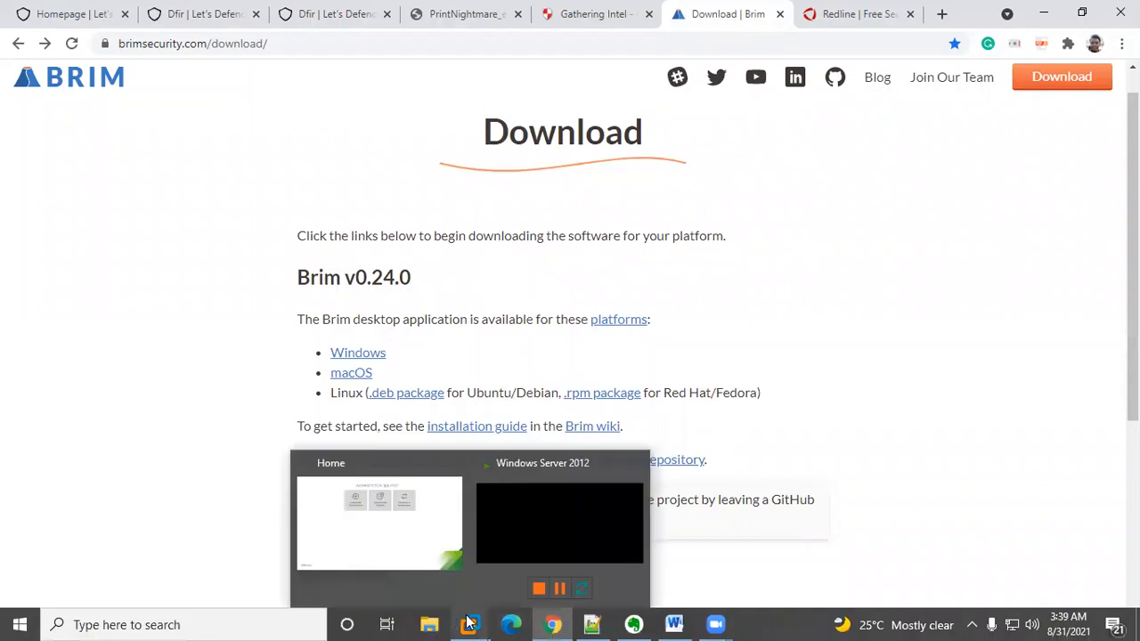
pyautogui.click(519, 521)
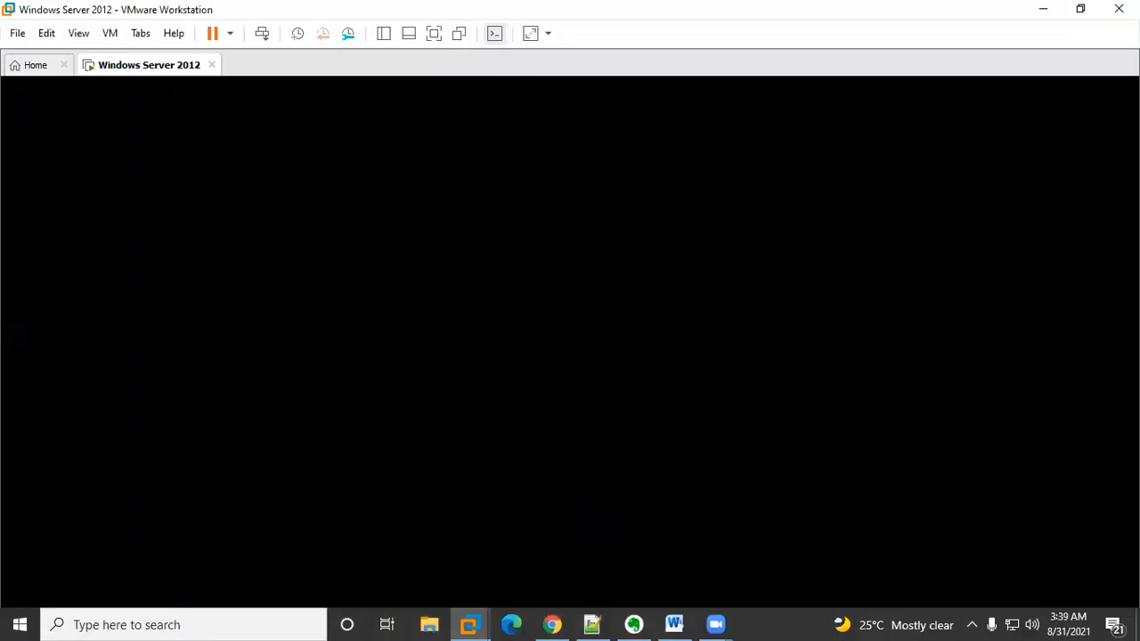
pyautogui.click(196, 392)
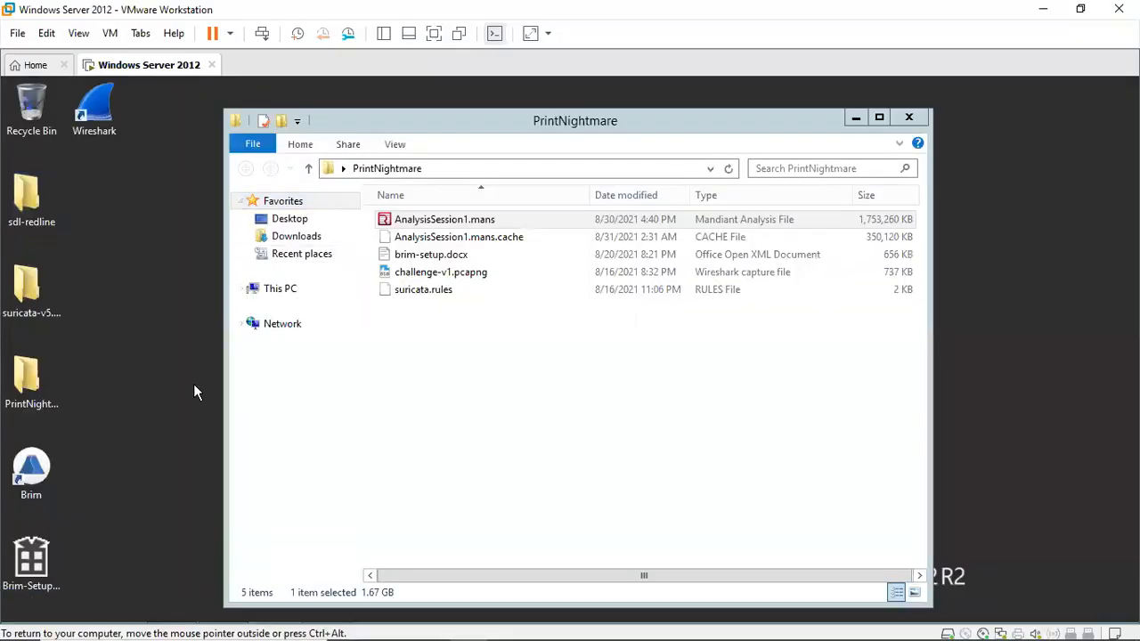
pyautogui.click(855, 117)
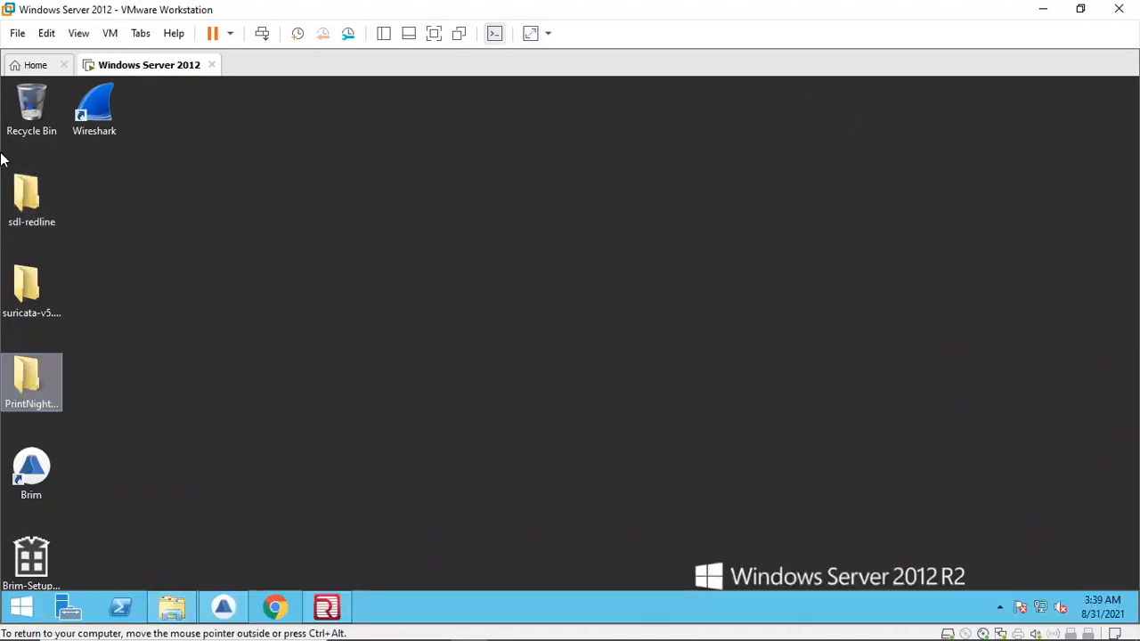
pyautogui.click(12, 392)
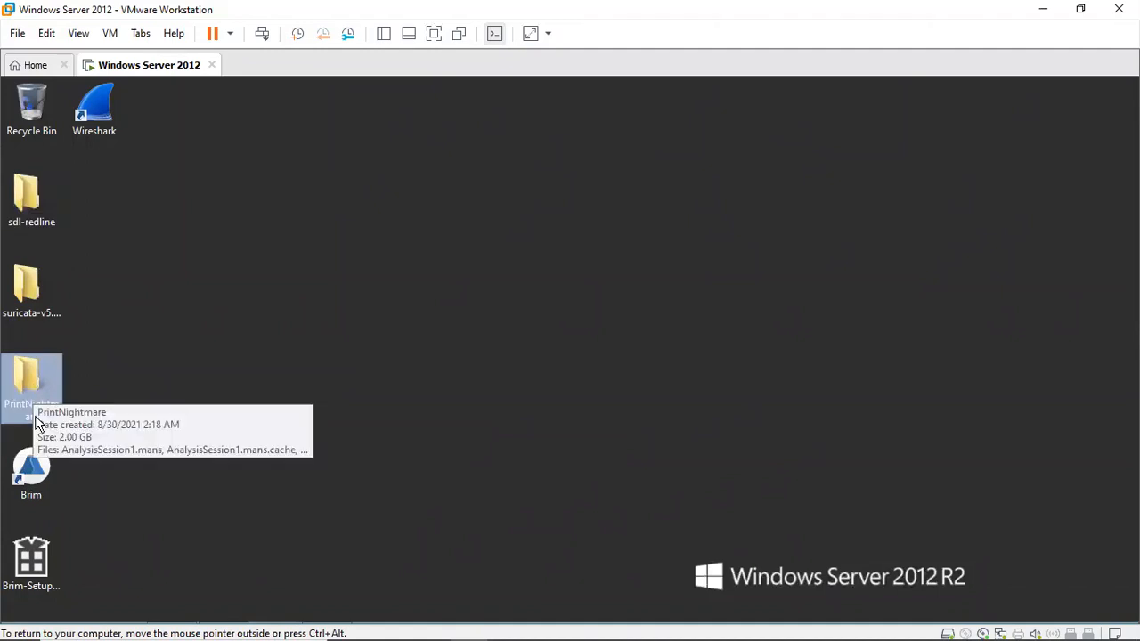
pyautogui.doubleClick(31, 407)
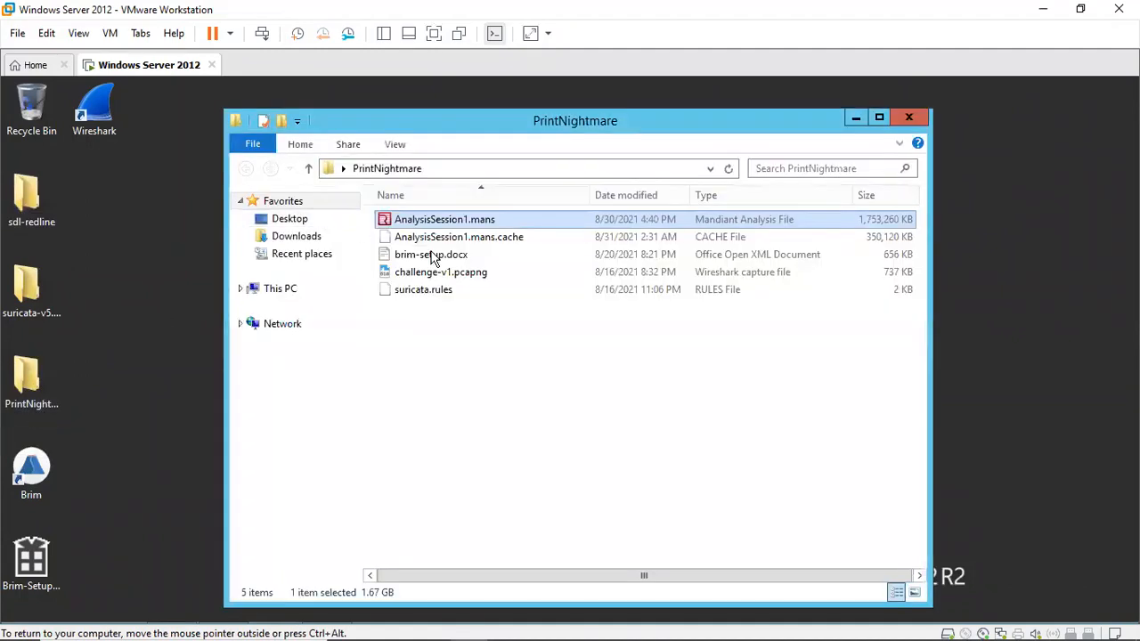
# Step: Look over the analysis session, capture and rules files in the PrintNightmare folder and the Brim shortcut
pyautogui.click(451, 277)
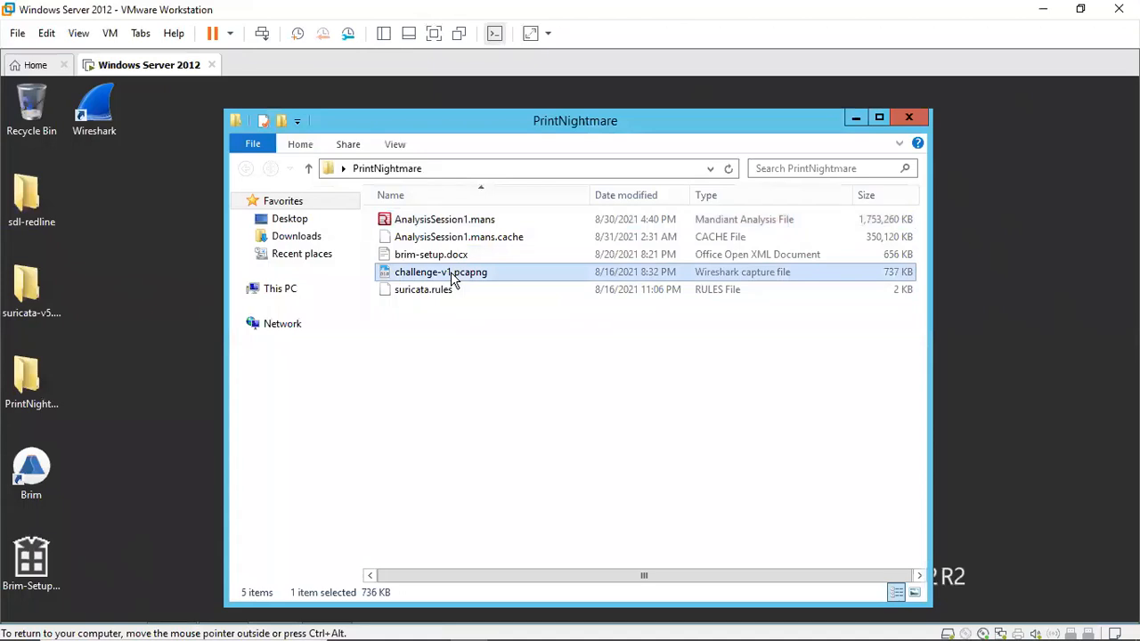
pyautogui.click(437, 226)
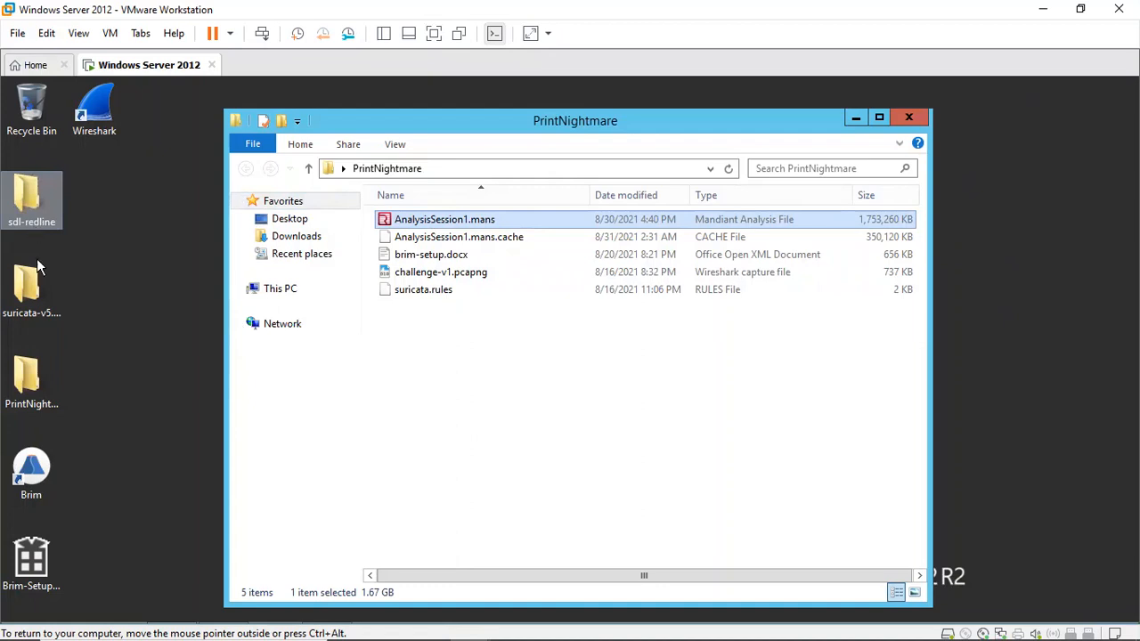
pyautogui.click(429, 275)
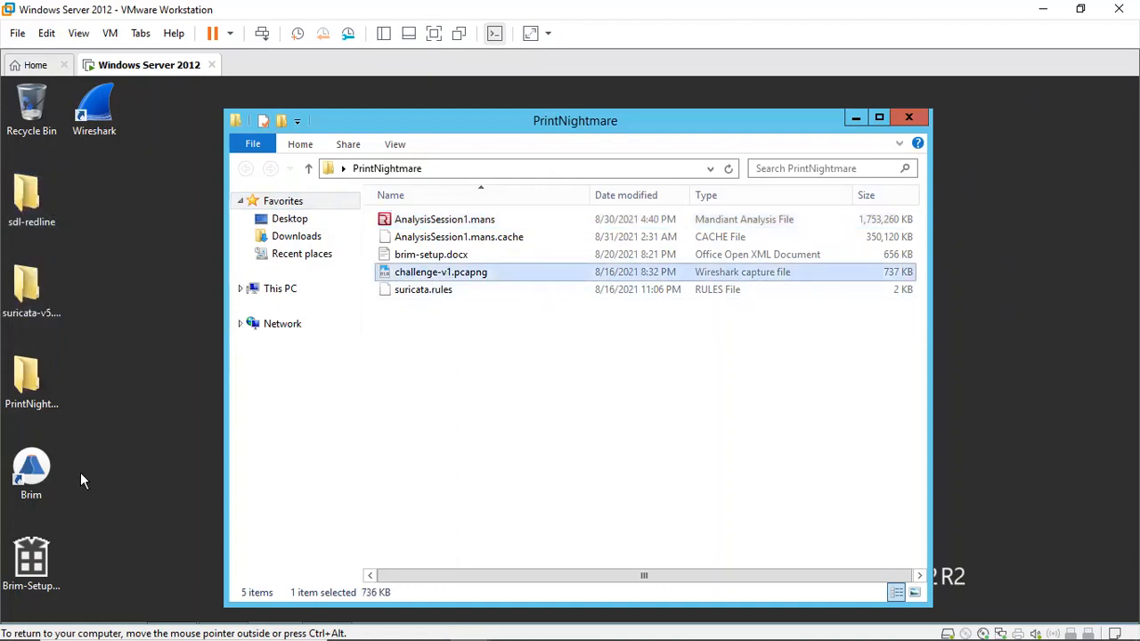
pyautogui.click(36, 489)
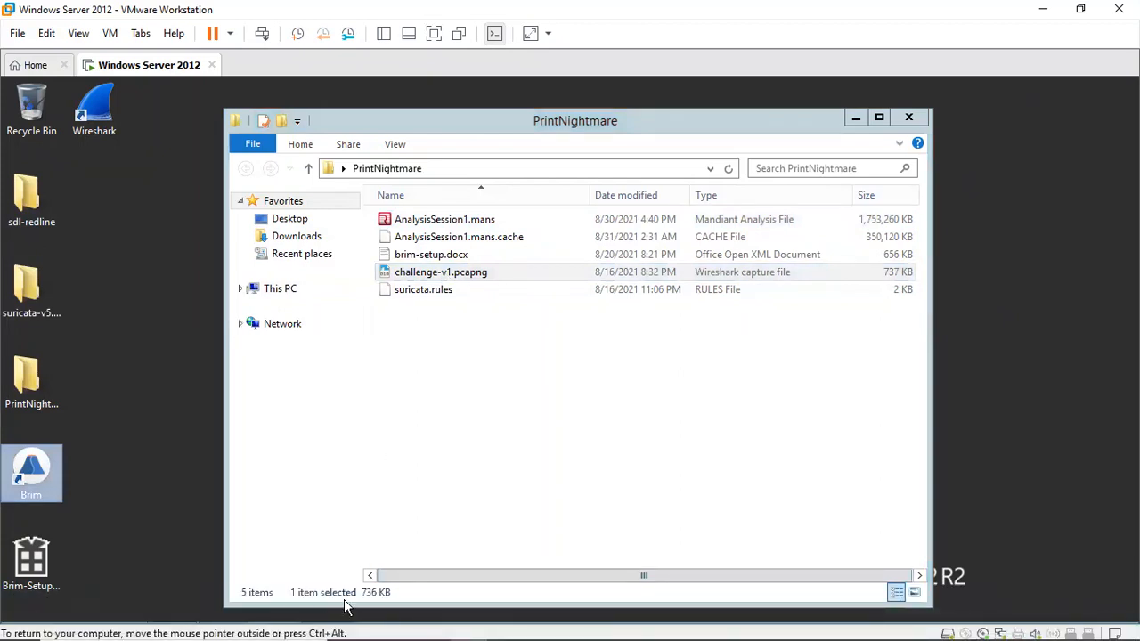
pyautogui.moveTo(428, 622)
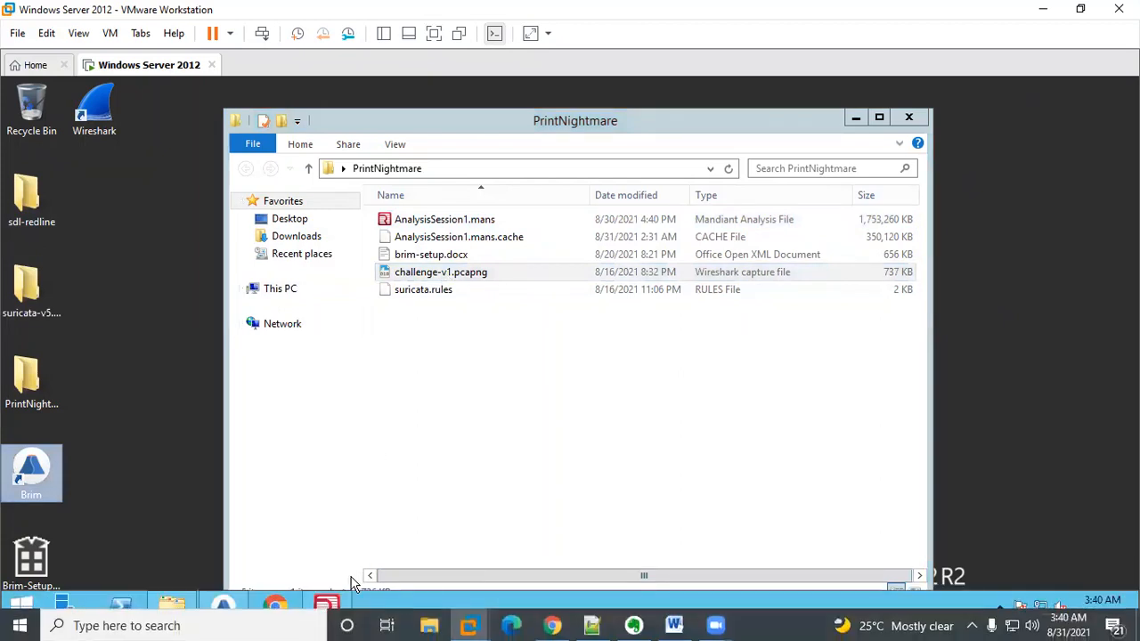
# Step: Open brim-setup.docx and read through its Brim and Suricata setup instructions, then minimize it
pyautogui.click(422, 259)
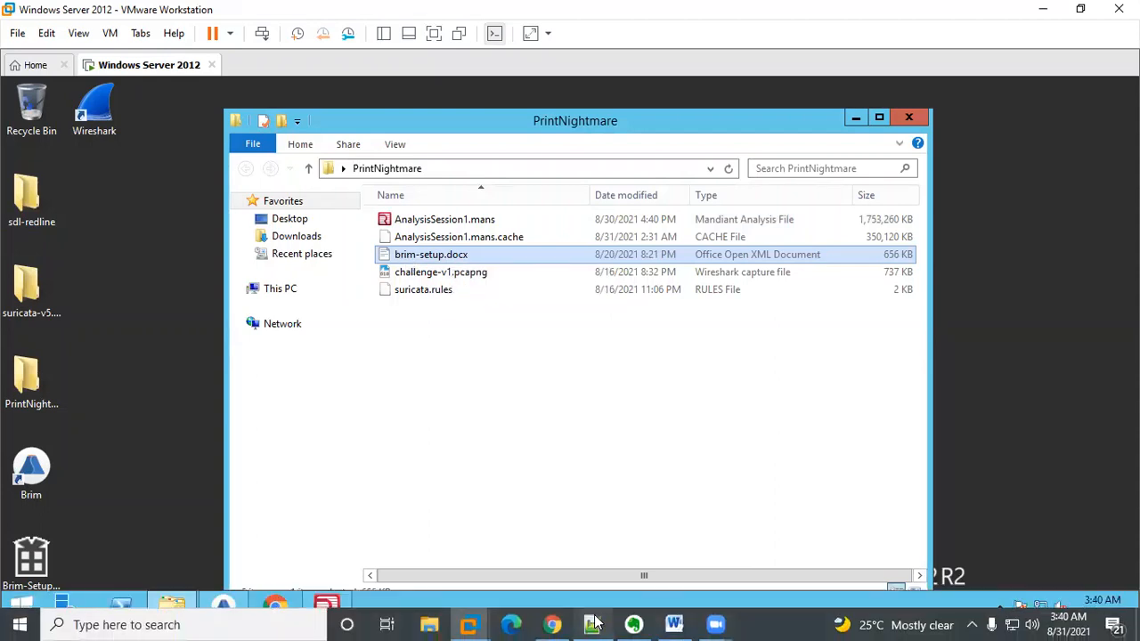
pyautogui.click(610, 552)
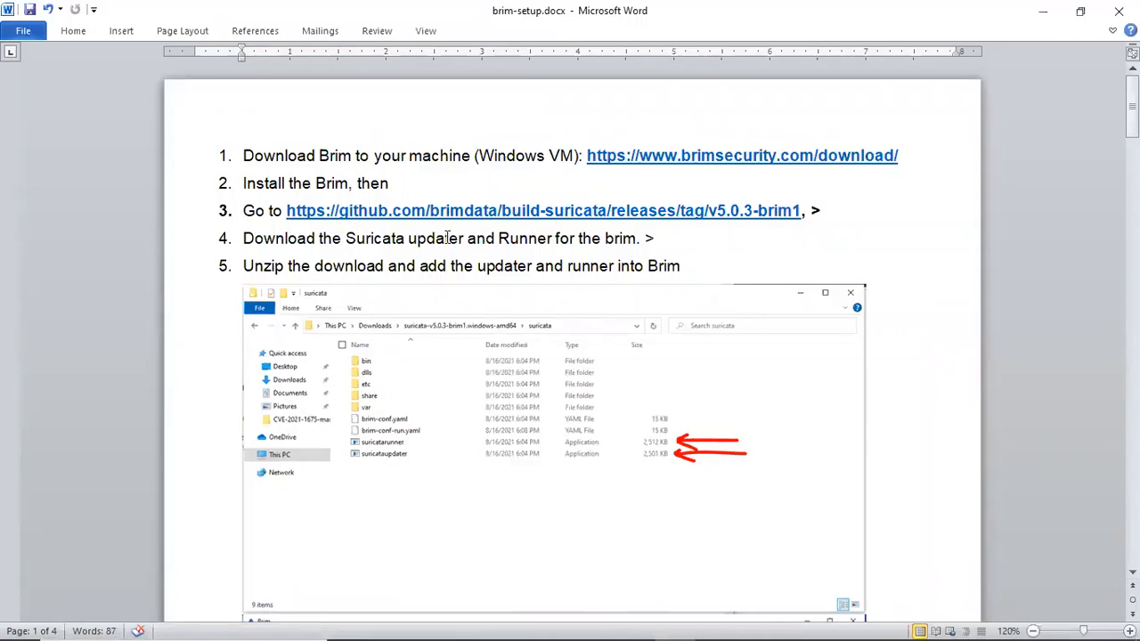
pyautogui.moveTo(1132, 111); pyautogui.dragTo(1132, 182)
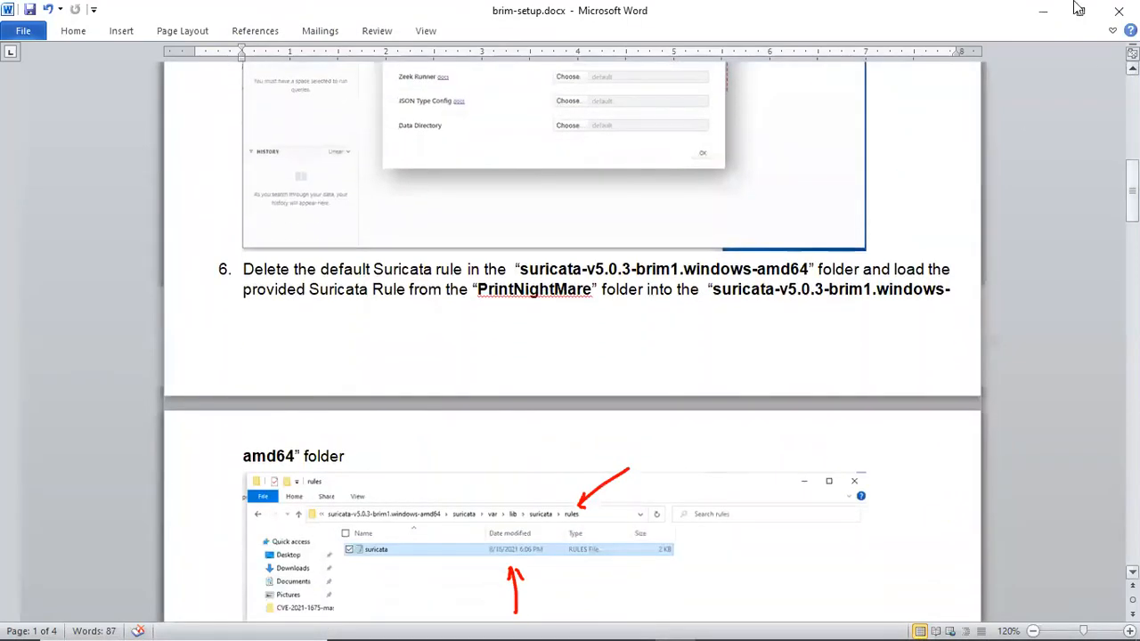
pyautogui.click(1033, 11)
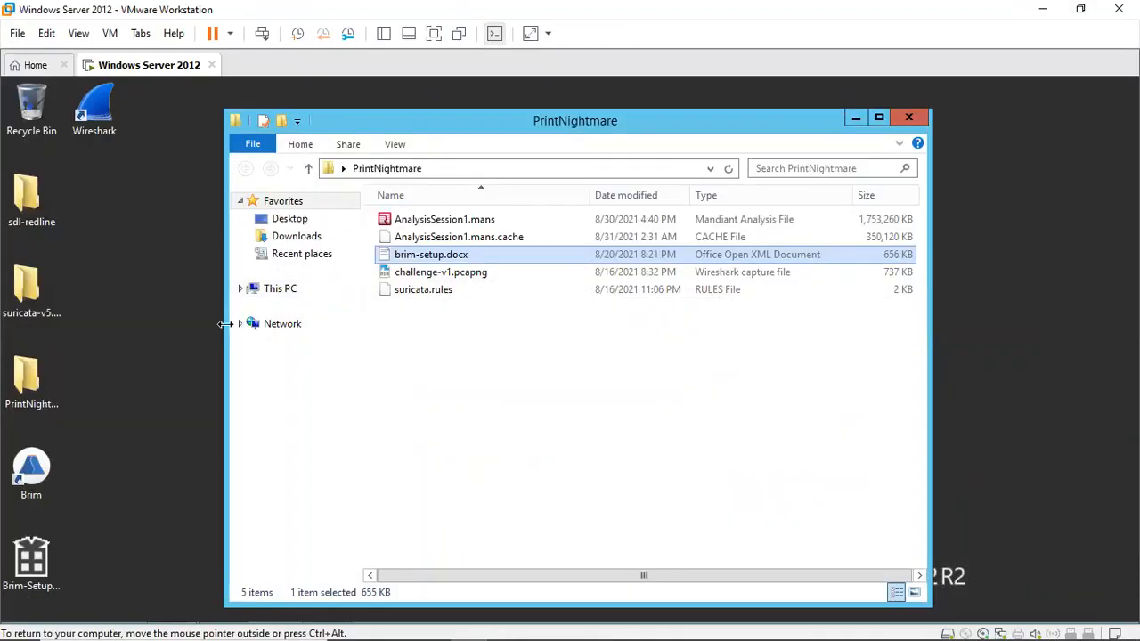
# Step: Return to the host browser and switch to the PrintNightmare challenge page tab
pyautogui.click(160, 308)
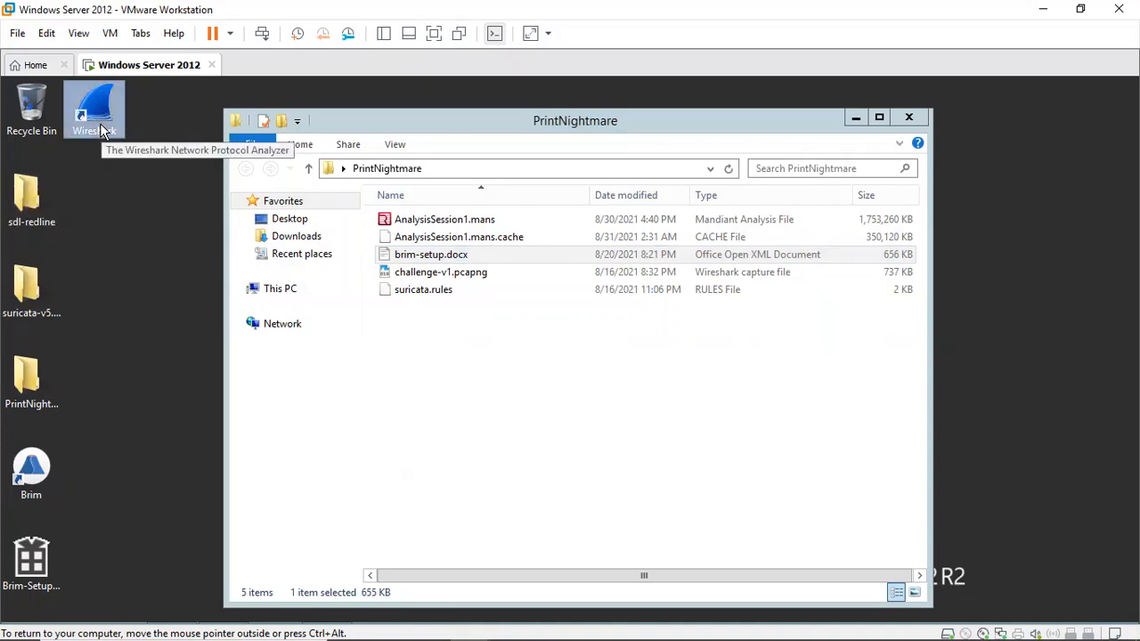
pyautogui.moveTo(521, 621)
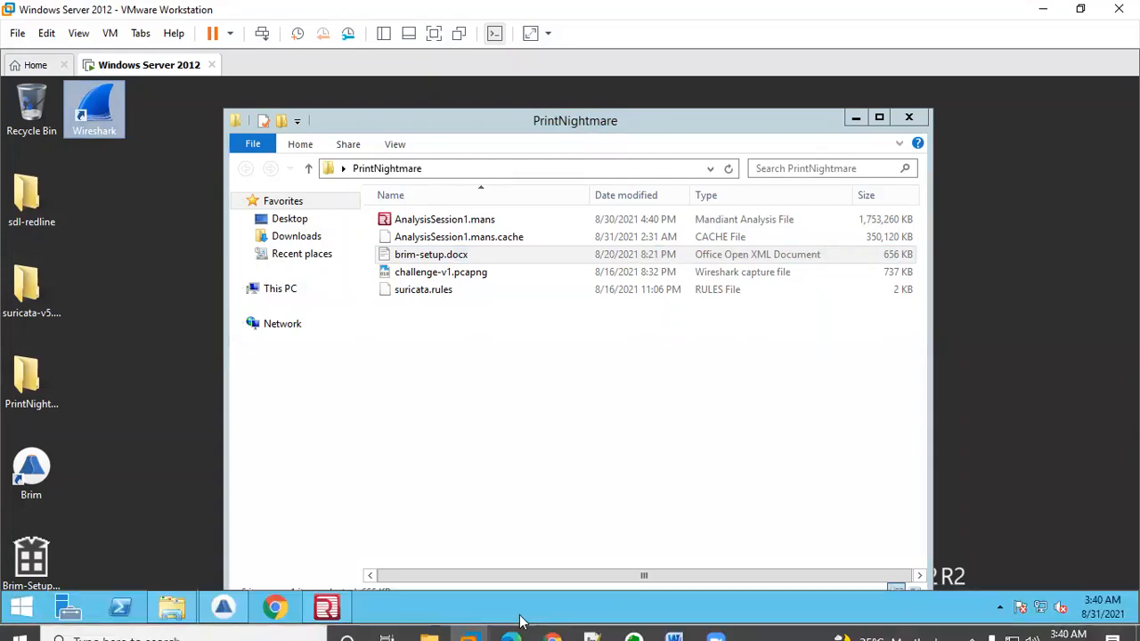
pyautogui.click(553, 624)
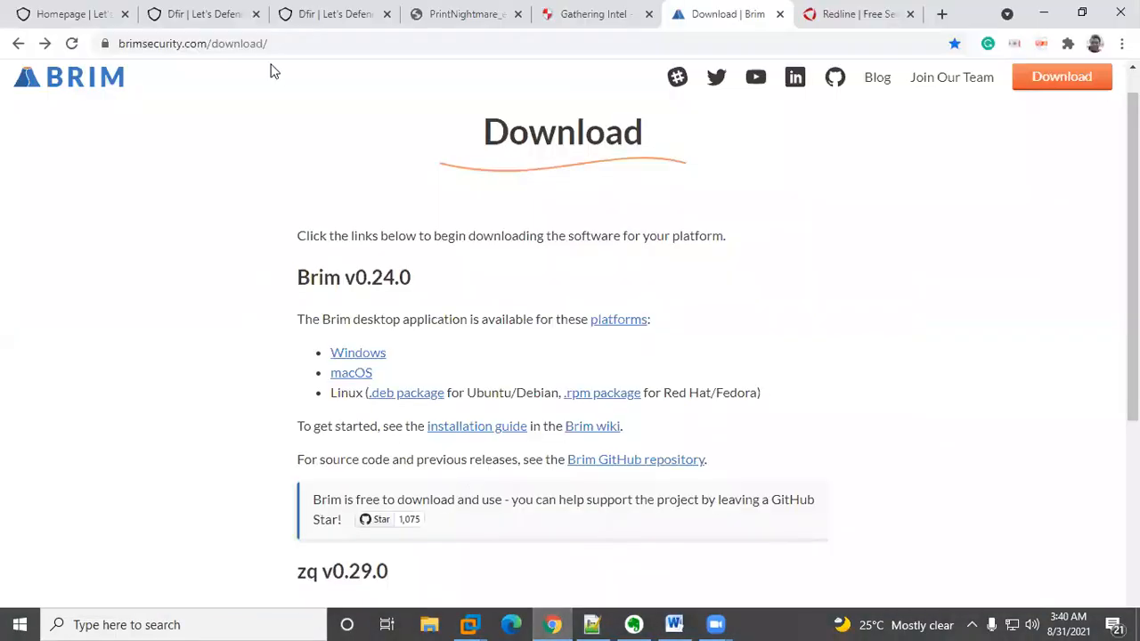
pyautogui.hotkey('ctrl', '2')
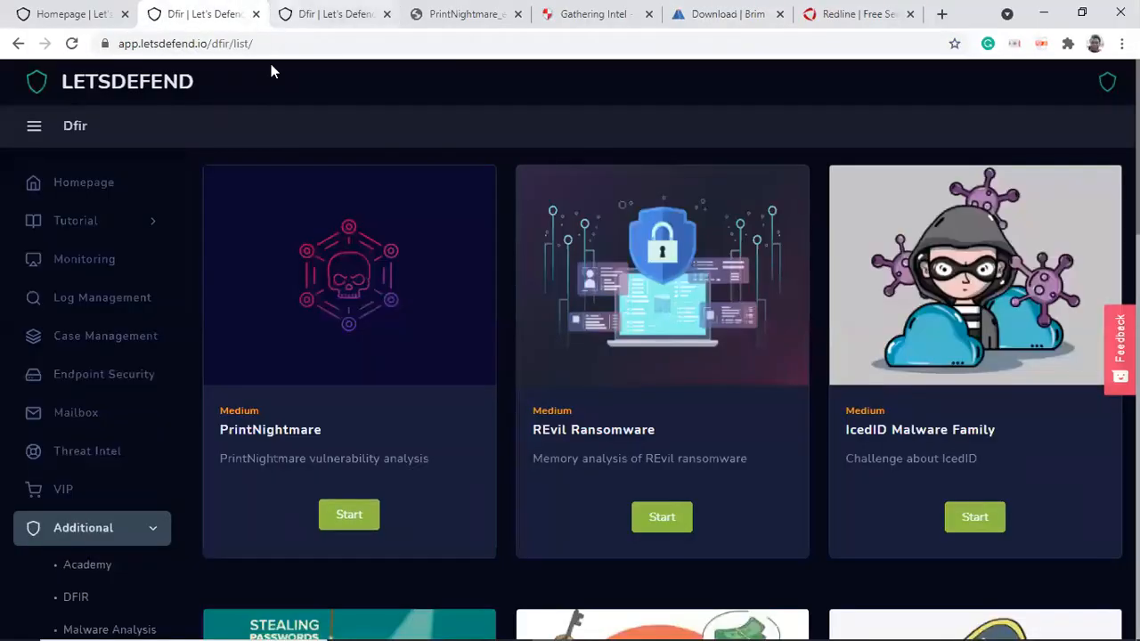
pyautogui.hotkey('ctrl', 'Tab')
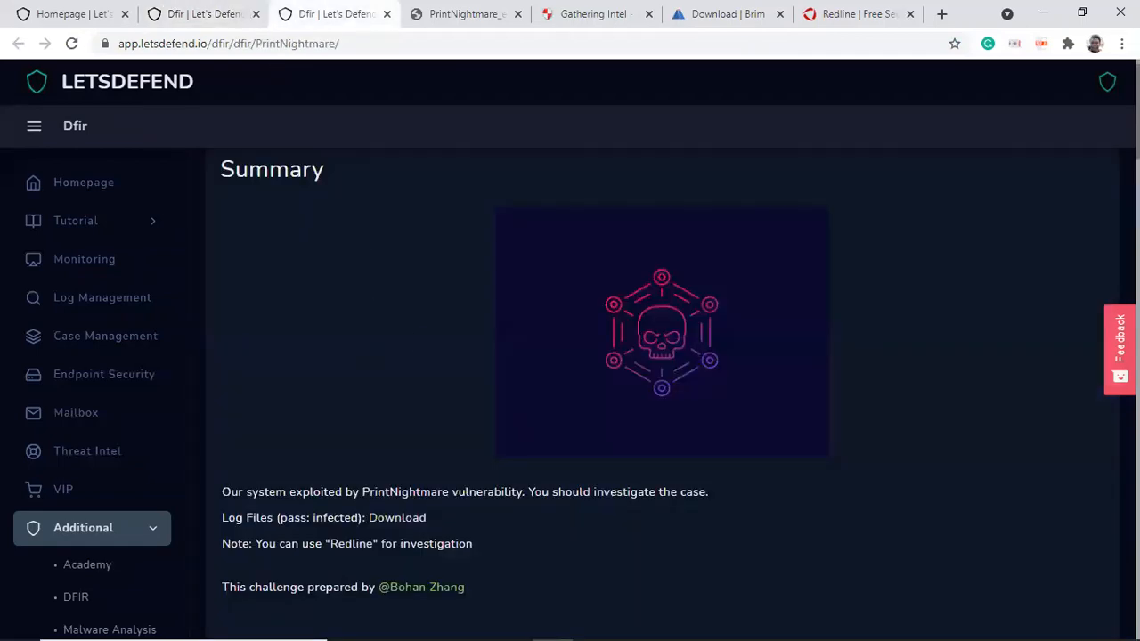
# Step: Read the challenge questions, starting with Question 1 on the vulnerability name and CVE, and the case summary
pyautogui.scroll(-5, 662, 393)
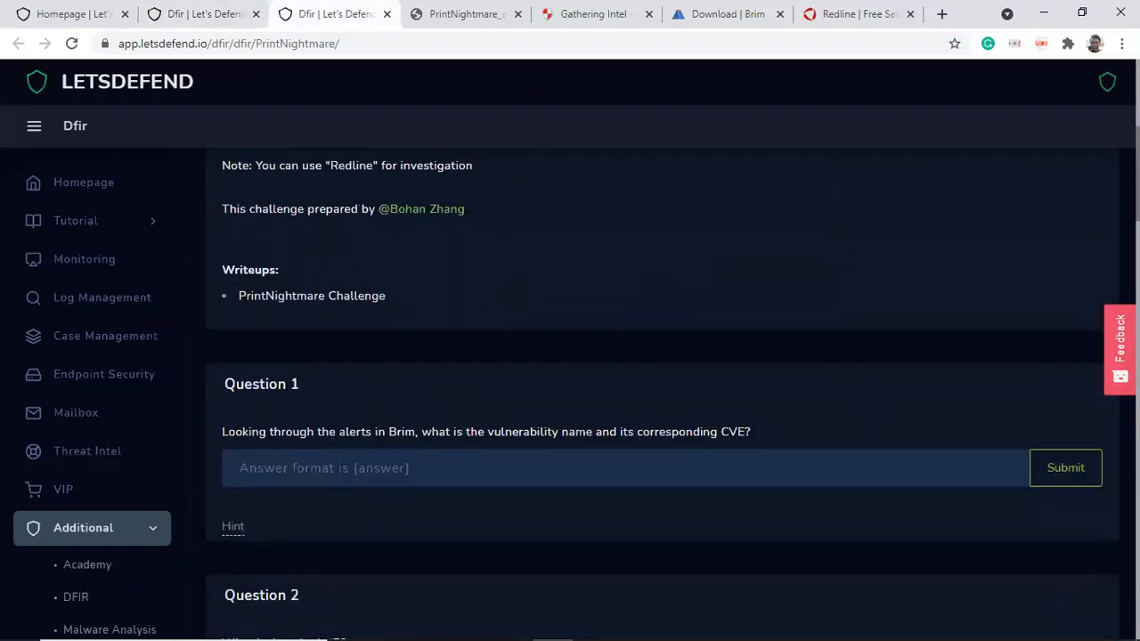
pyautogui.scroll(-1, 662, 394)
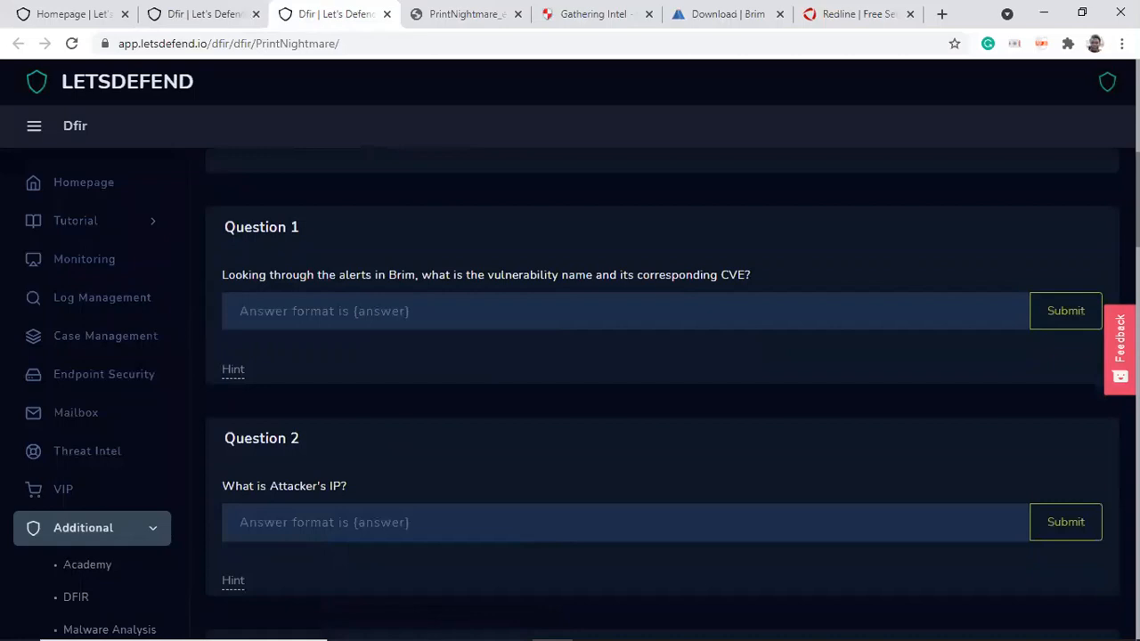
pyautogui.scroll(-1, 662, 394)
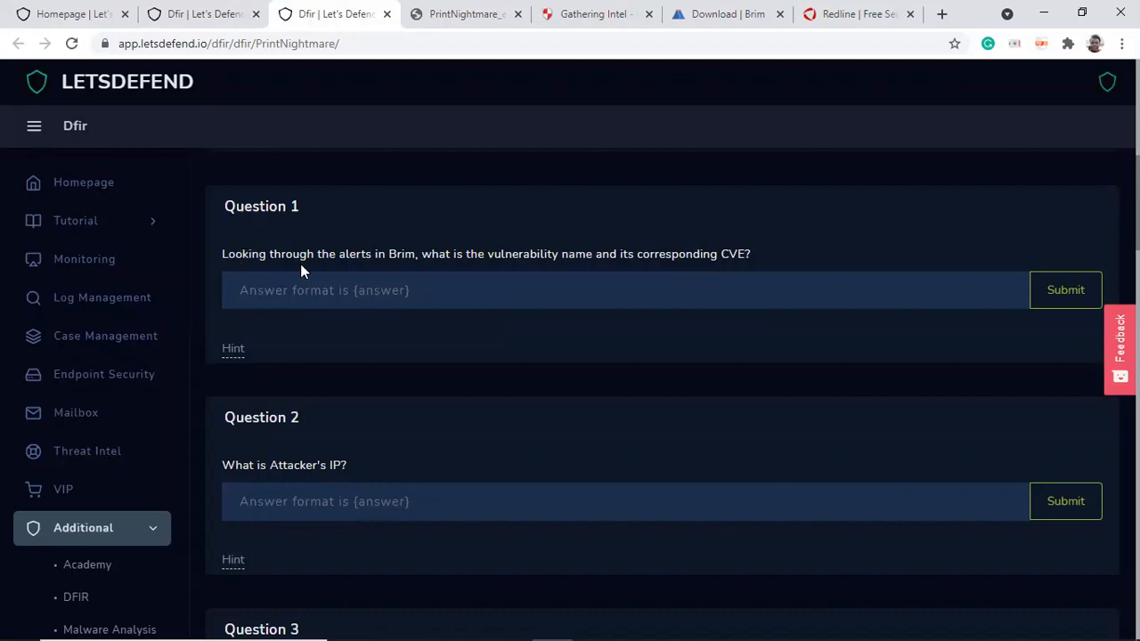
pyautogui.moveTo(384, 258); pyautogui.dragTo(746, 254)
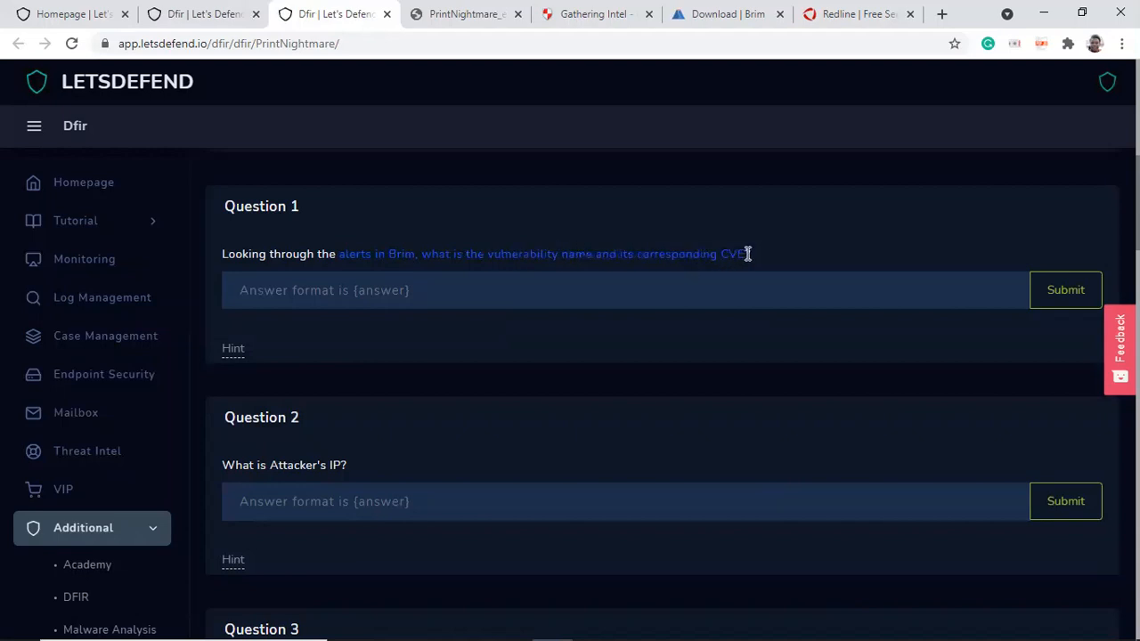
pyautogui.scroll(4, 662, 392)
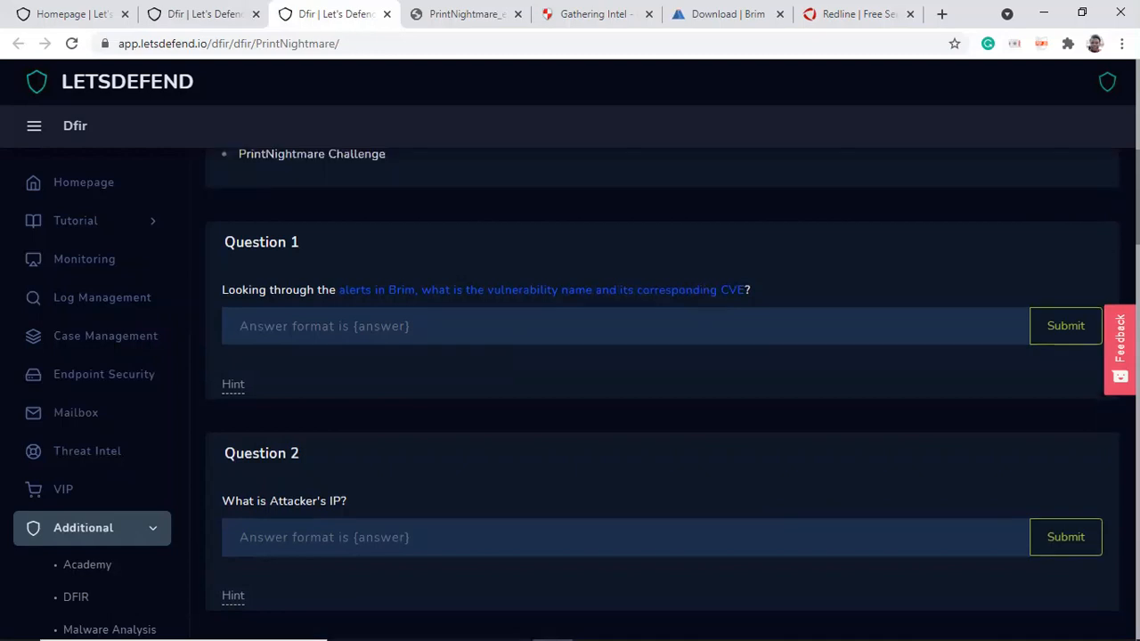
pyautogui.scroll(1, 641, 263)
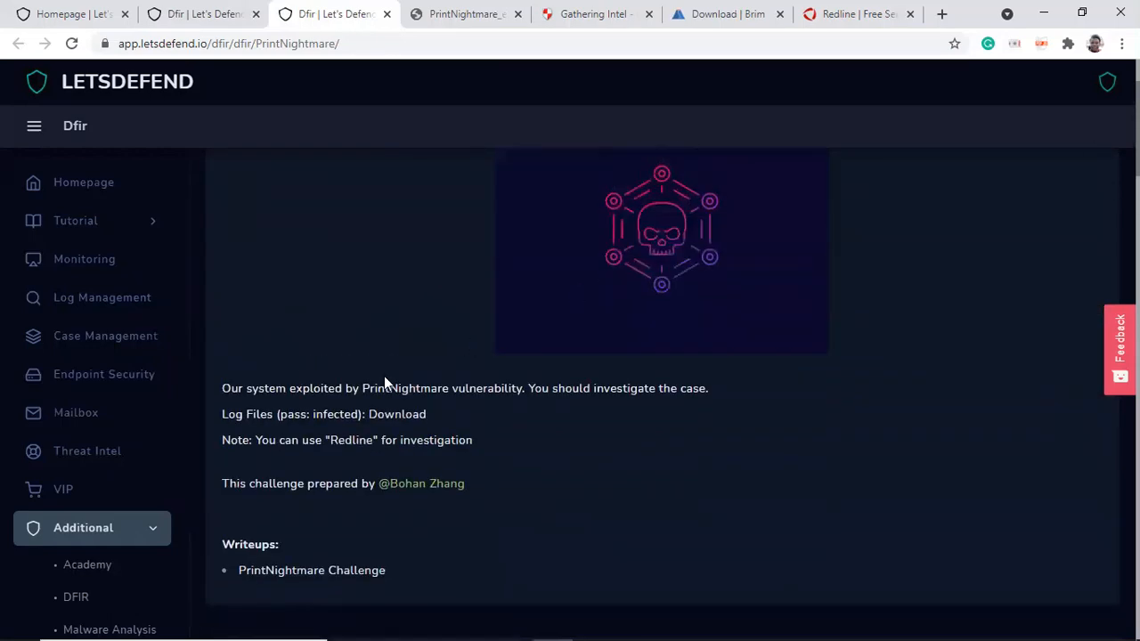
pyautogui.moveTo(363, 388); pyautogui.dragTo(516, 392)
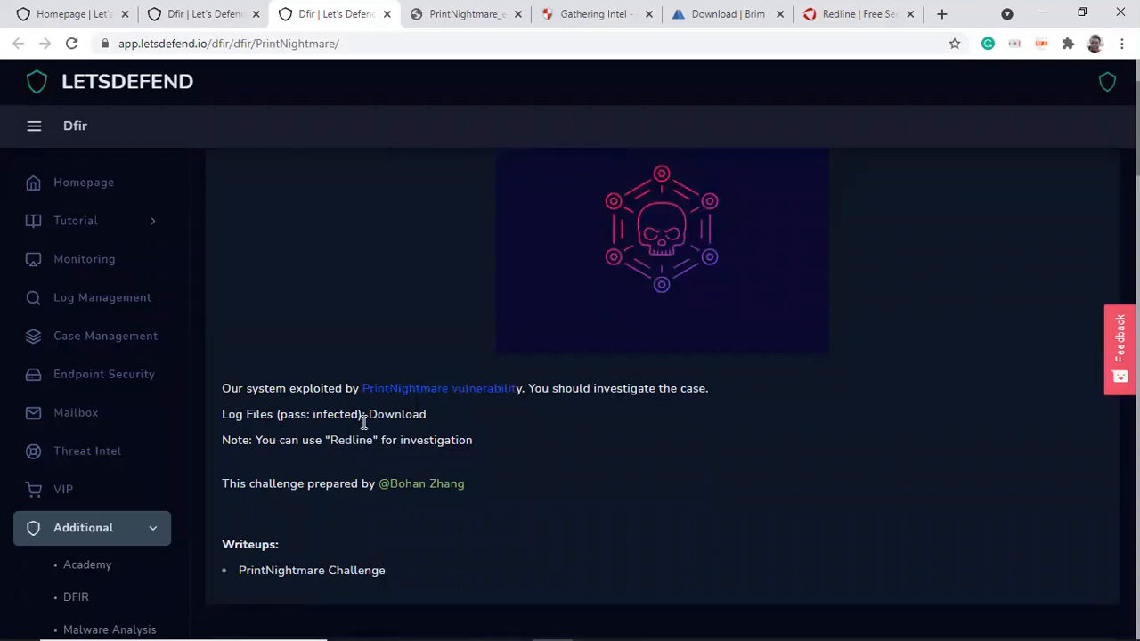
# Step: Switch from the host browser to the Windows Server VM and bring the Brim window to the front
pyautogui.moveTo(570, 624)
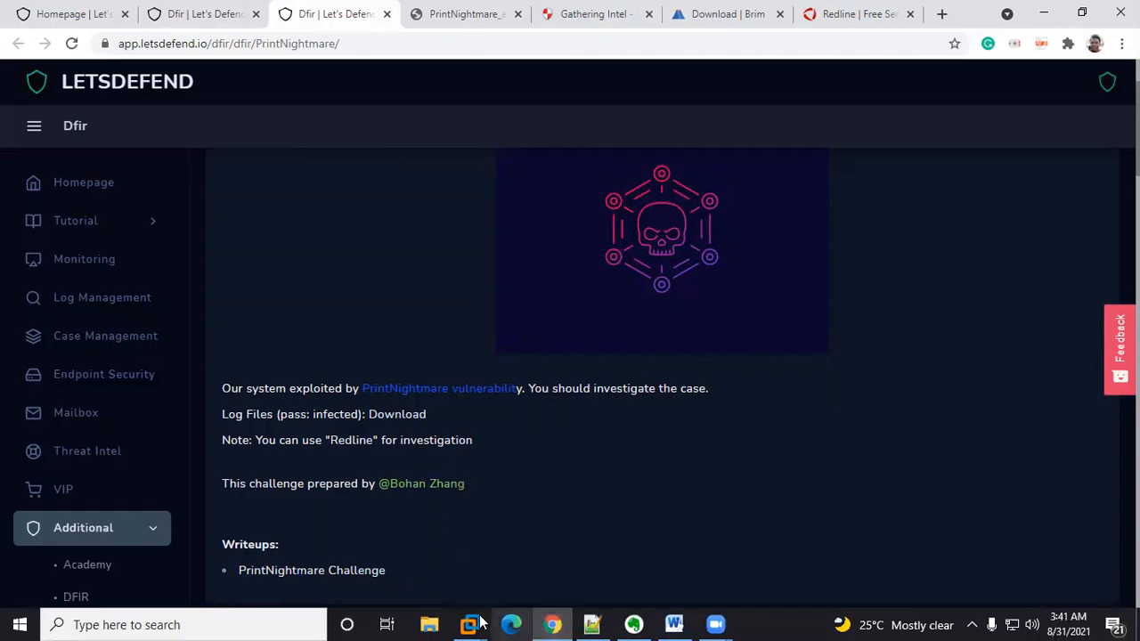
pyautogui.moveTo(470, 623)
pyautogui.click(481, 507)
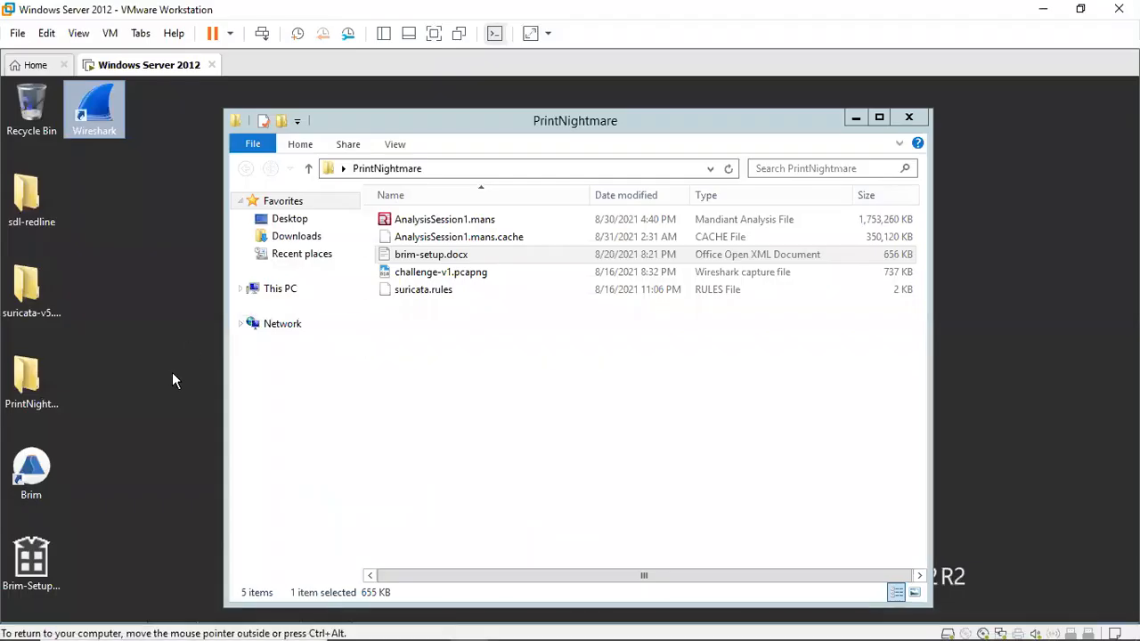
pyautogui.moveTo(409, 614)
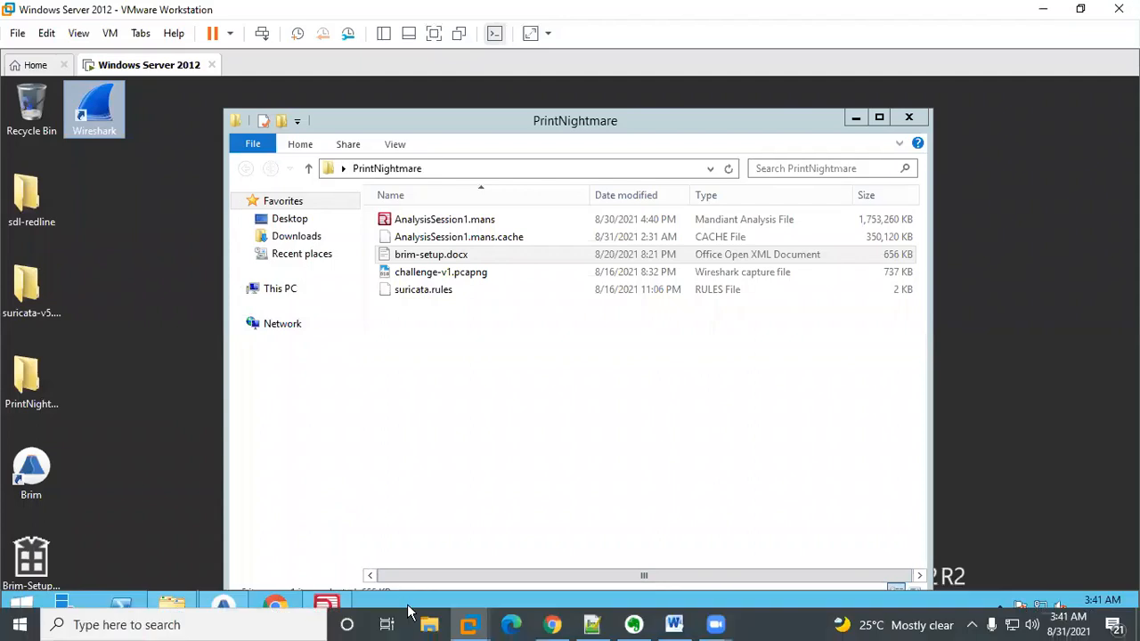
pyautogui.click(223, 604)
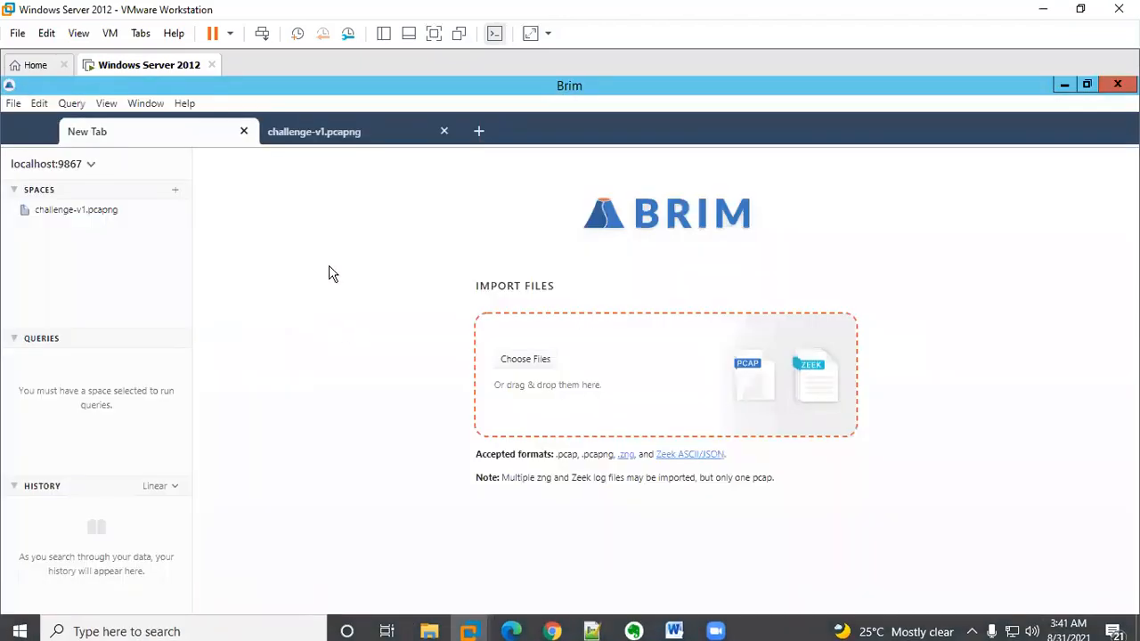
# Step: Import challenge-v1.pcapng from the PrintNightmare folder into Brim, open its space and scroll through the logged events
pyautogui.click(510, 362)
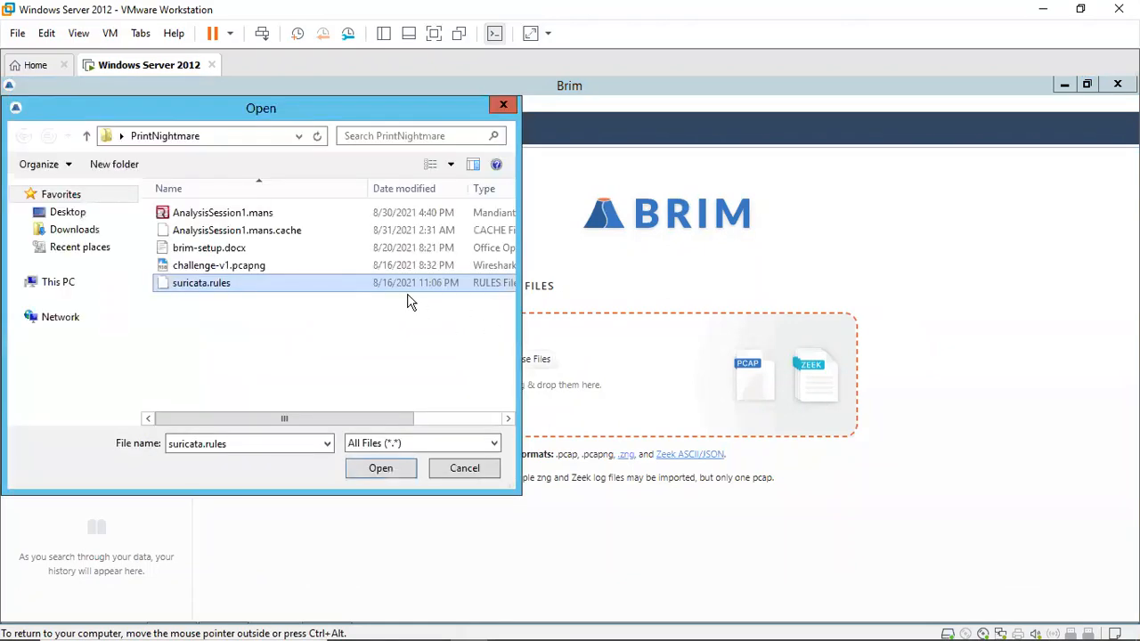
pyautogui.click(216, 267)
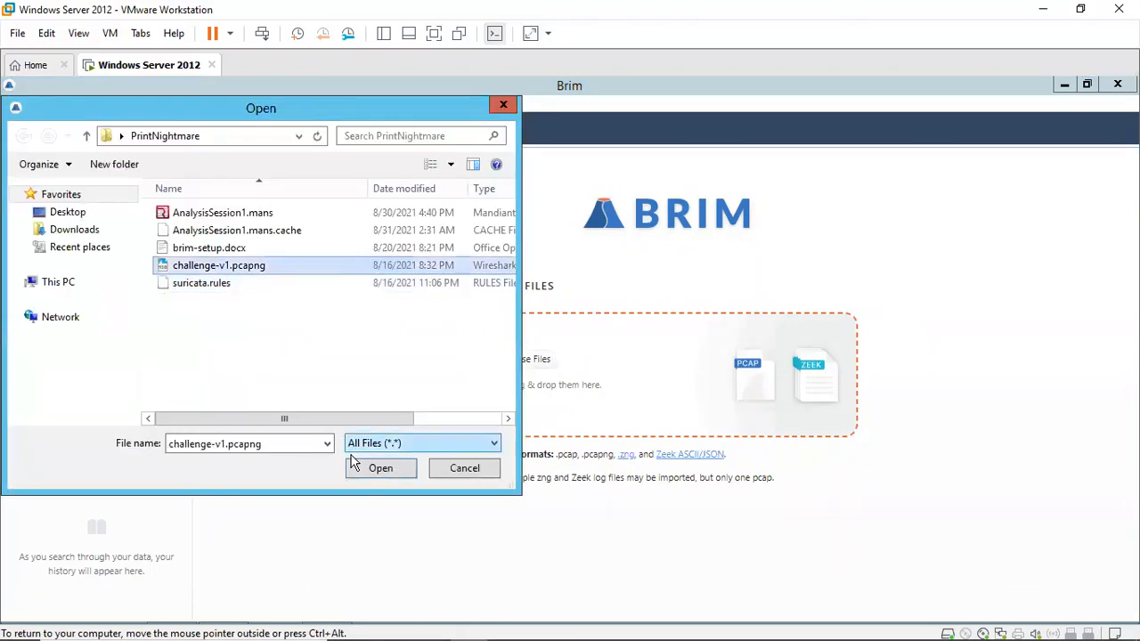
pyautogui.press('Return')
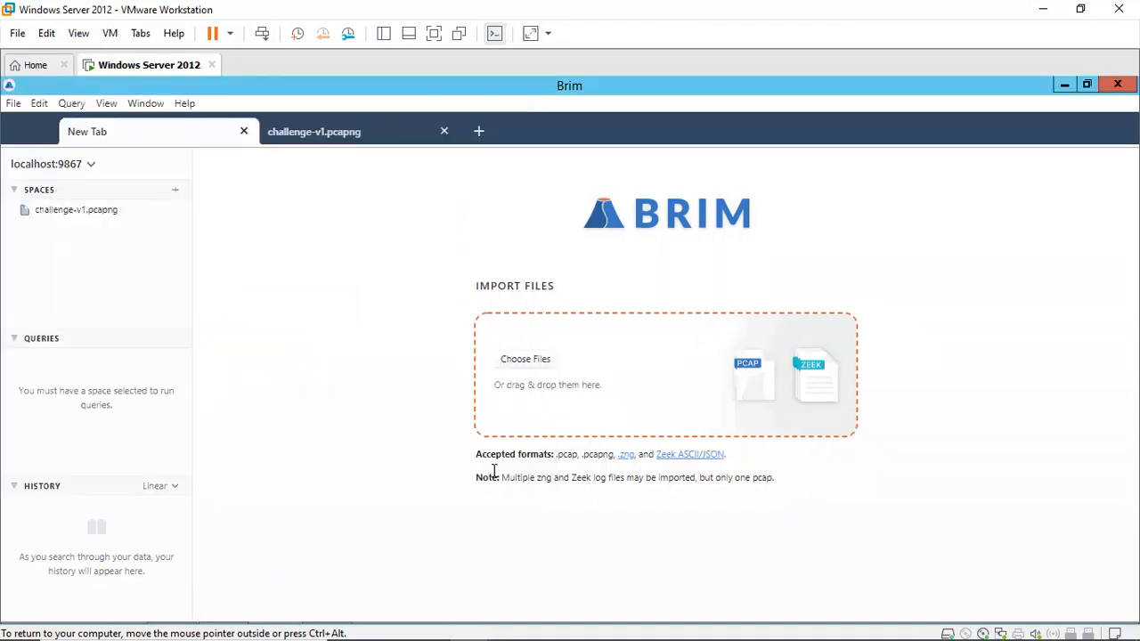
pyautogui.click(89, 213)
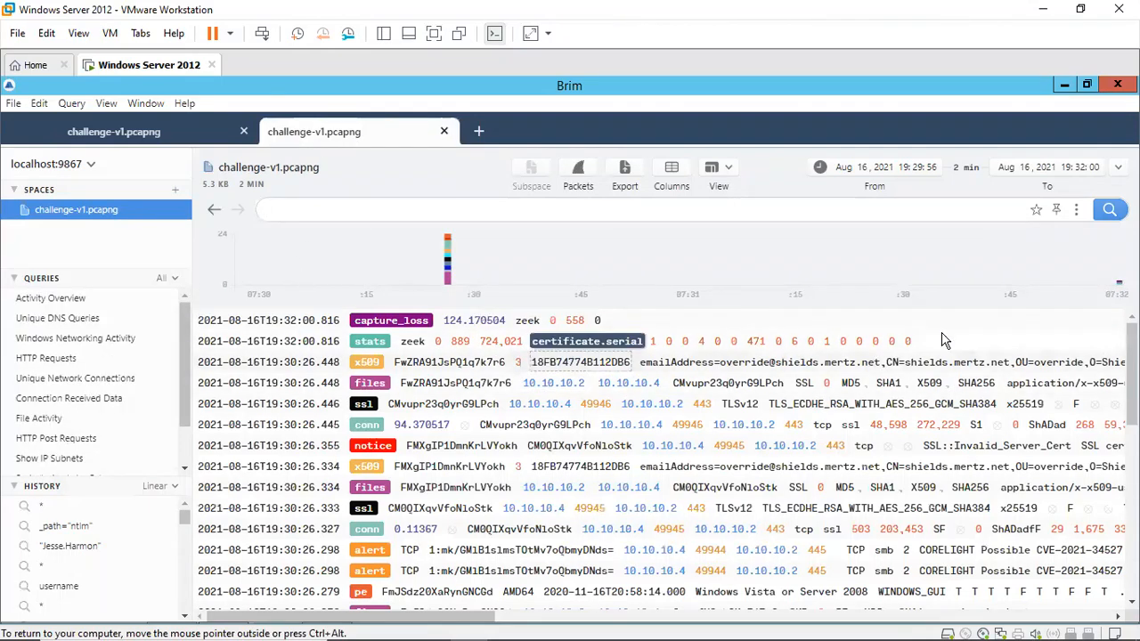
pyautogui.moveTo(1133, 392); pyautogui.dragTo(1133, 564)
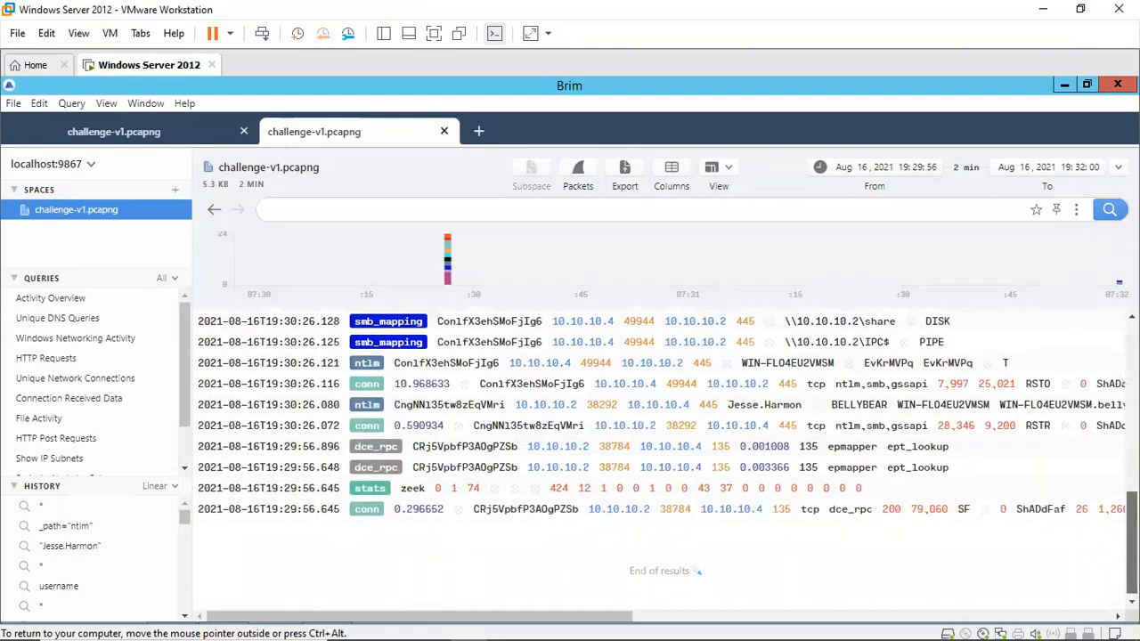
pyautogui.moveTo(1133, 524); pyautogui.dragTo(1131, 369)
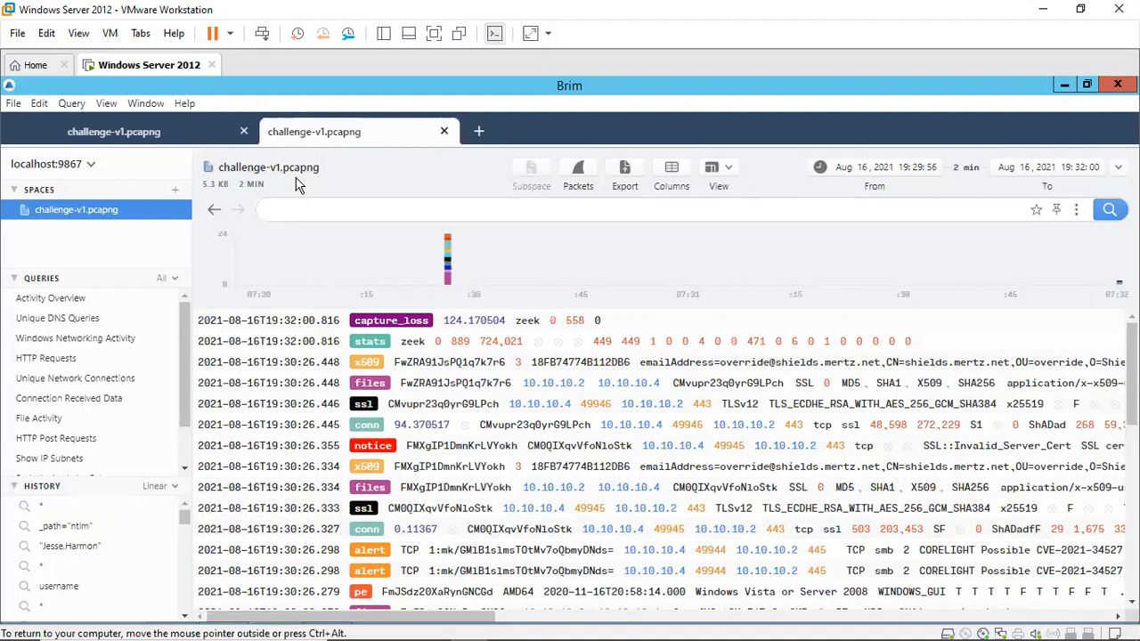
# Step: Switch to Redline and reopen the saved AnalysisSession1.mans analysis from the PrintNightmare folder, viewing its System Information
pyautogui.moveTo(429, 621)
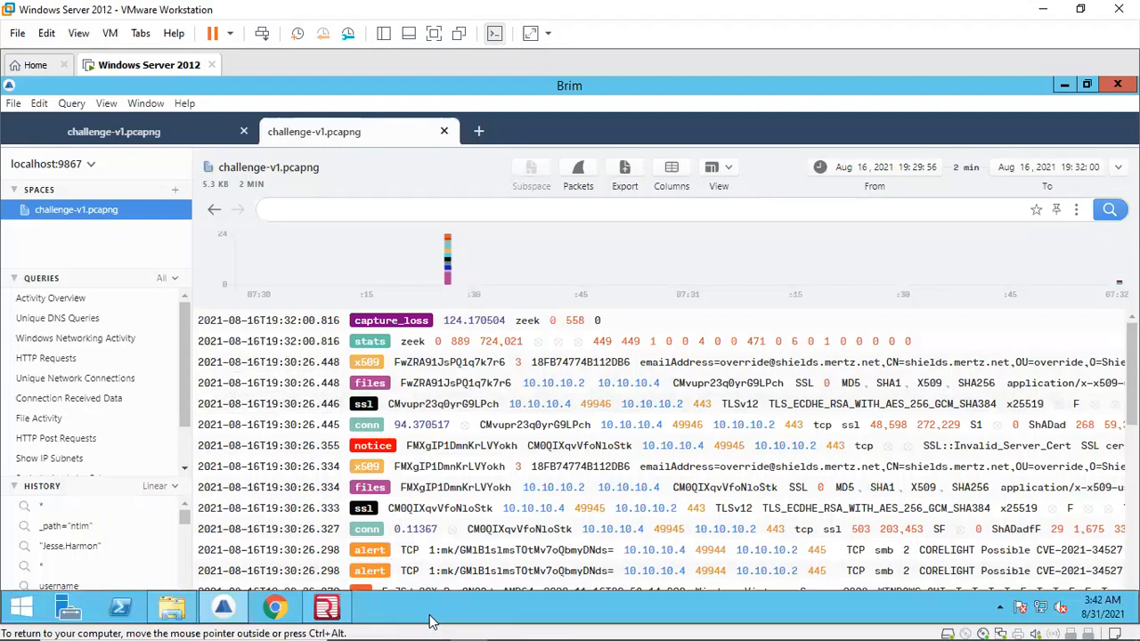
pyautogui.click(326, 608)
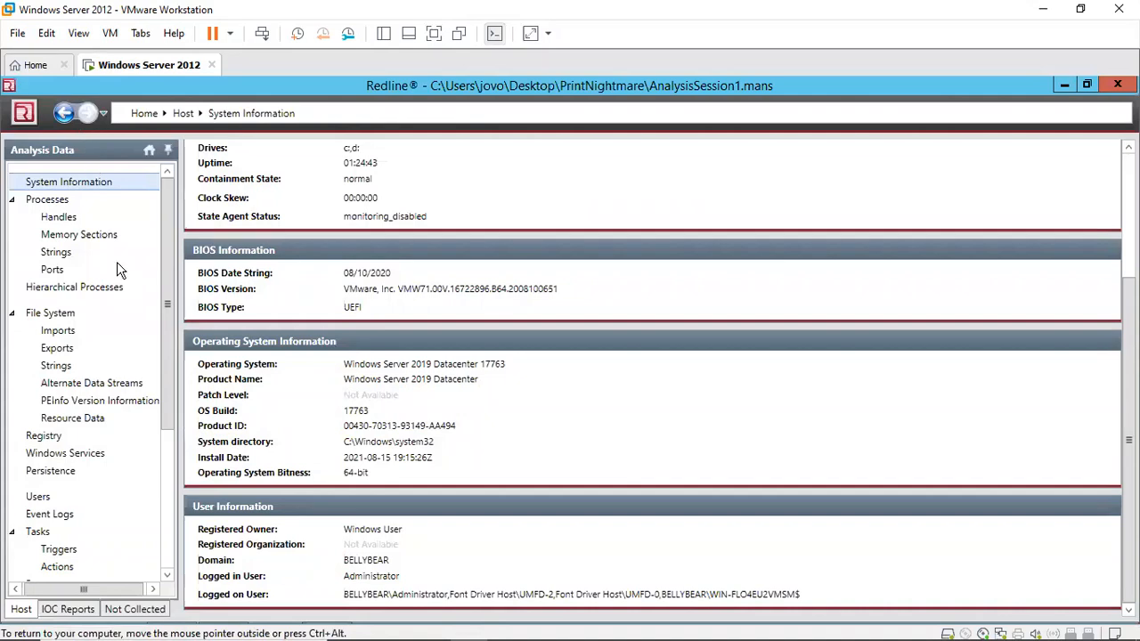
pyautogui.click(23, 111)
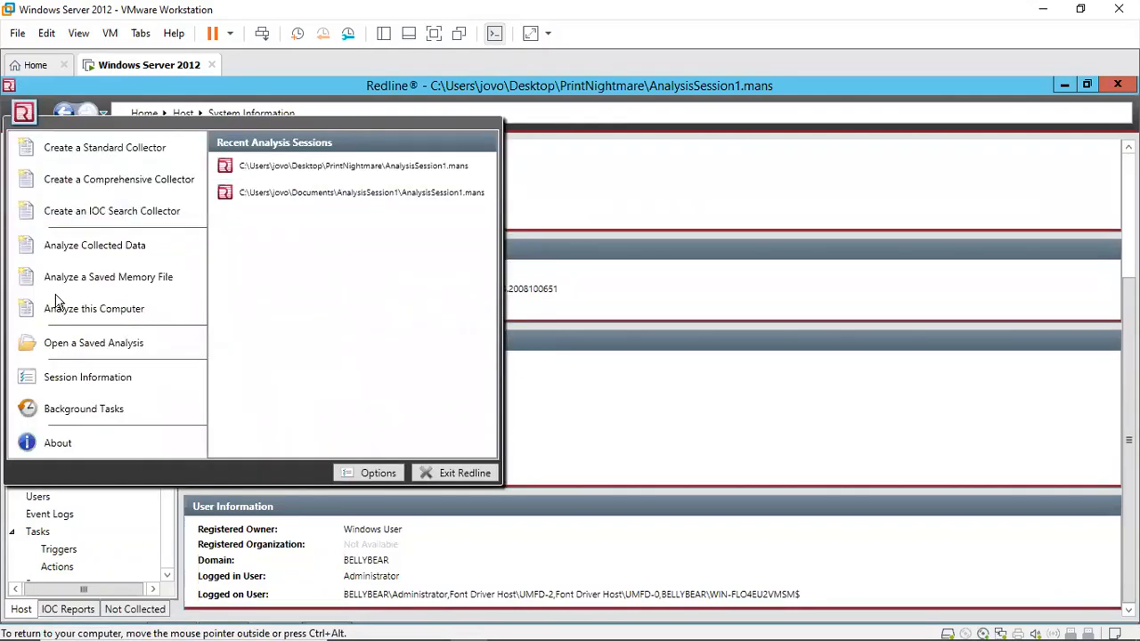
pyautogui.click(90, 347)
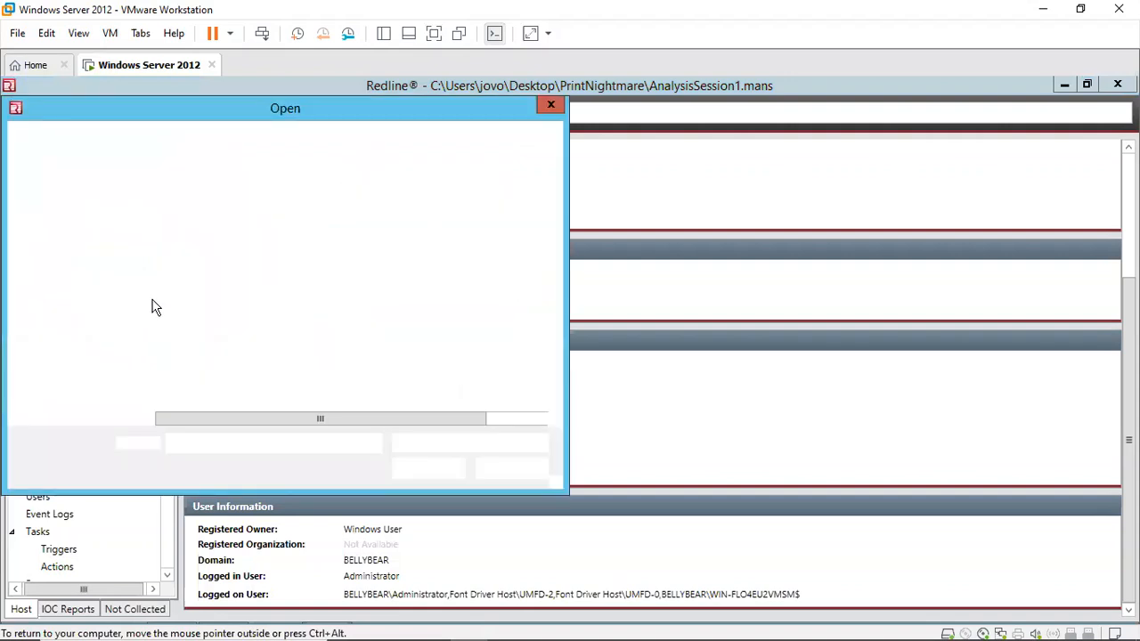
pyautogui.click(221, 219)
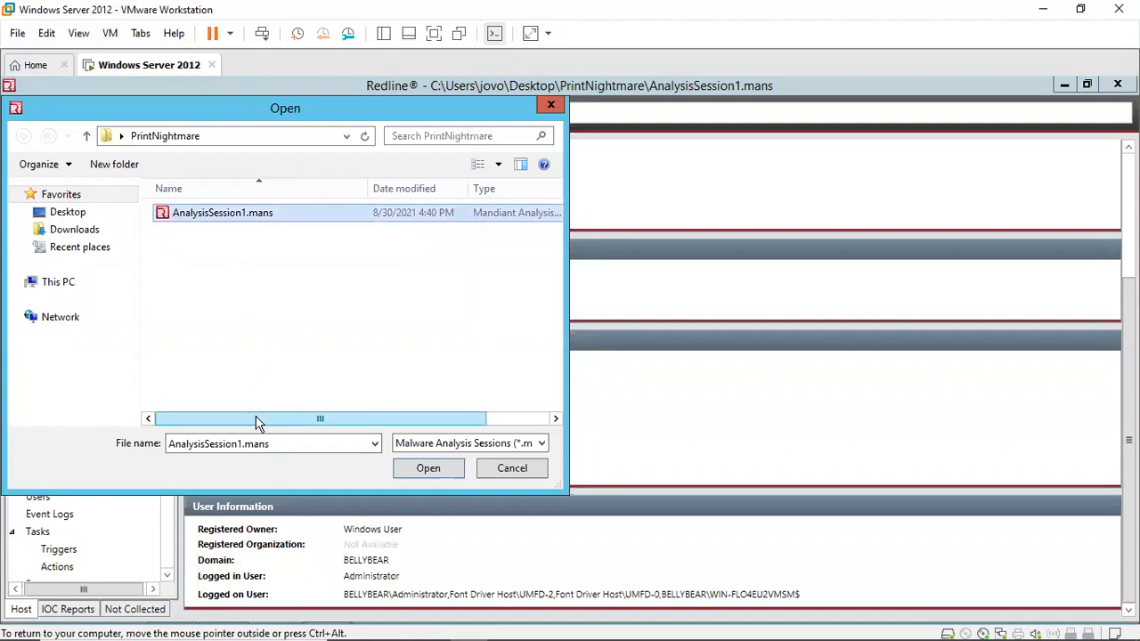
pyautogui.click(541, 469)
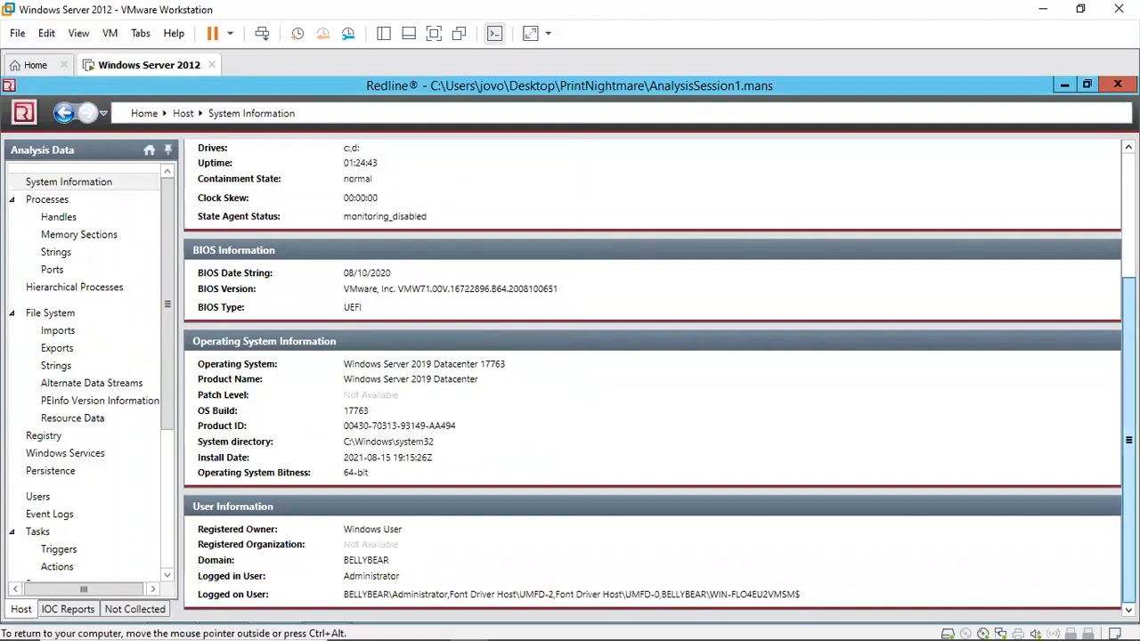
pyautogui.scroll(3, 653, 375)
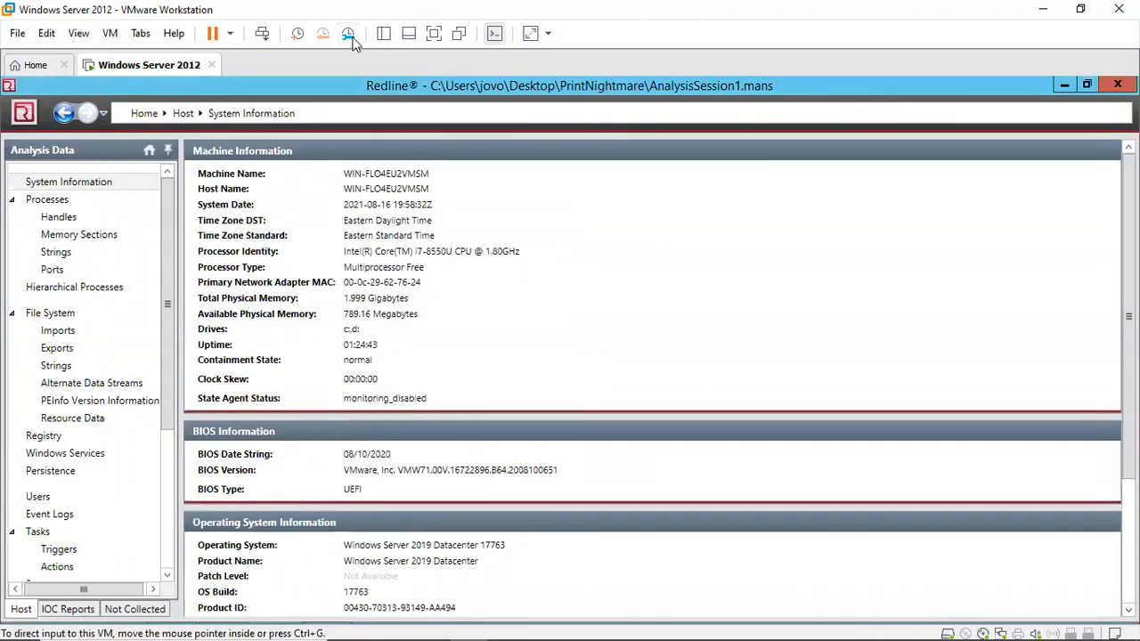
# Step: Return to the challenge page in the host browser and reveal the hint for Question 1, highlighting its answer format
pyautogui.moveTo(470, 624)
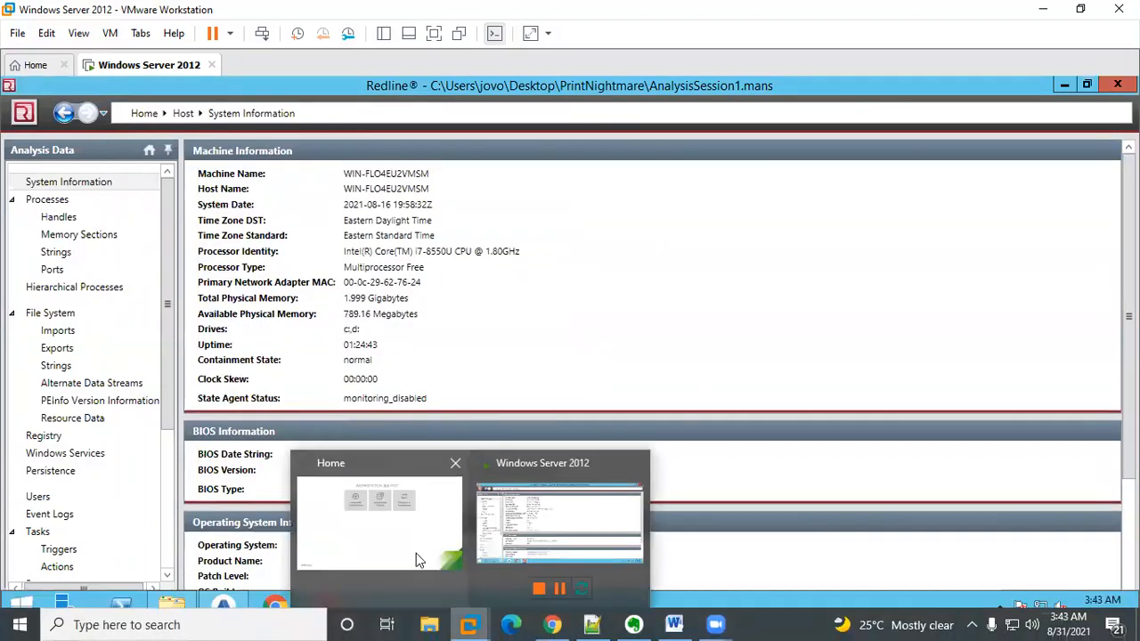
pyautogui.click(552, 625)
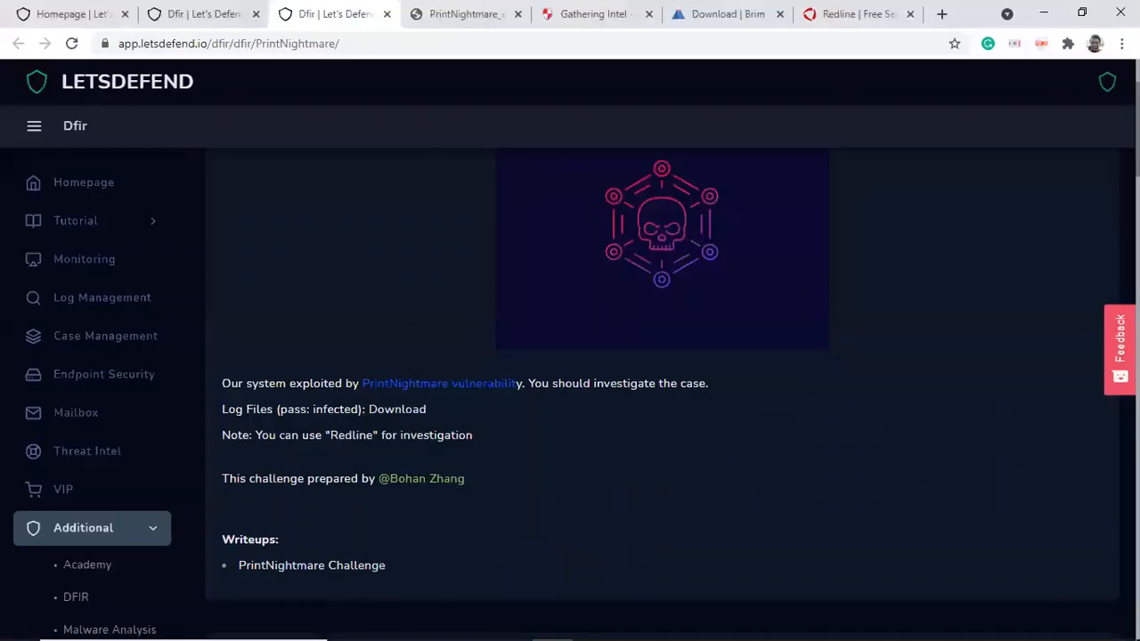
pyautogui.scroll(-5, 662, 392)
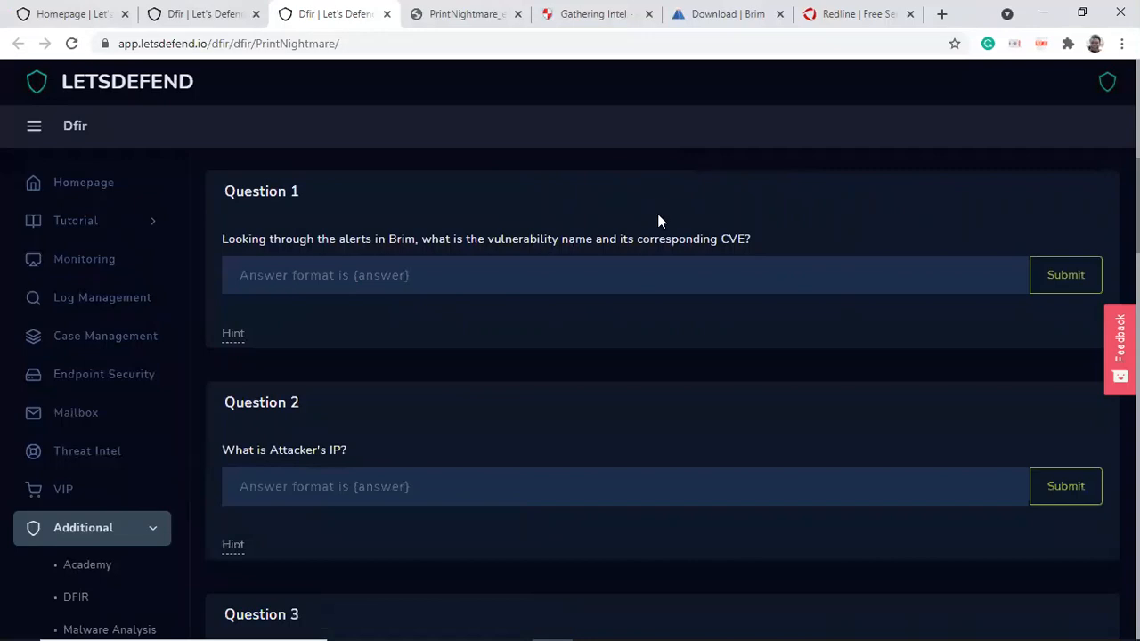
pyautogui.click(235, 334)
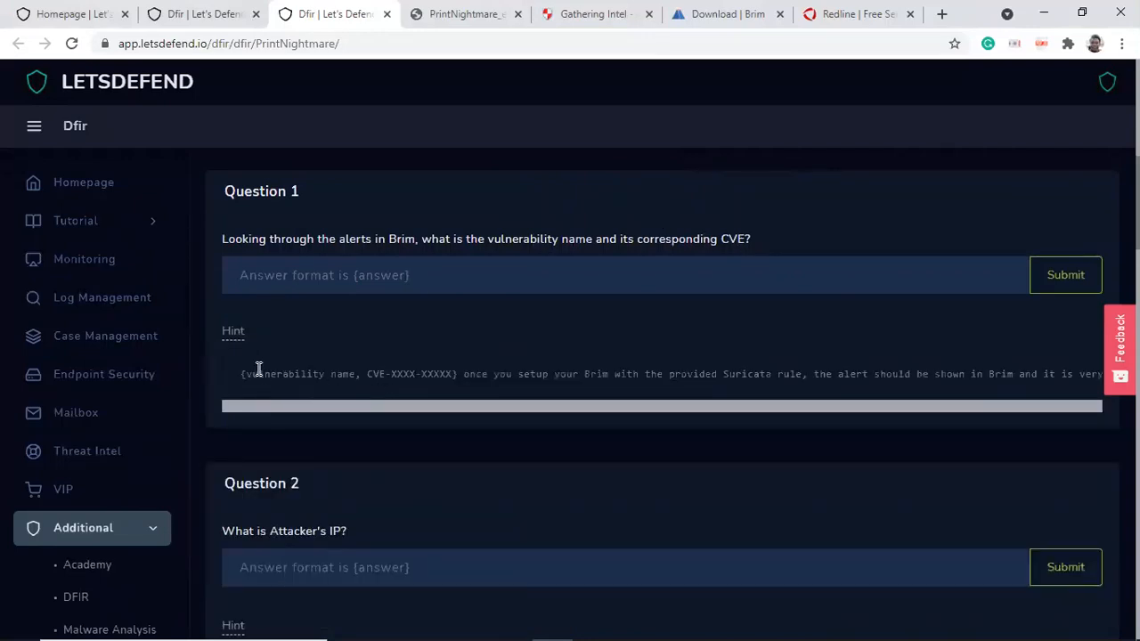
pyautogui.moveTo(245, 373); pyautogui.dragTo(461, 375)
pyautogui.moveTo(531, 622)
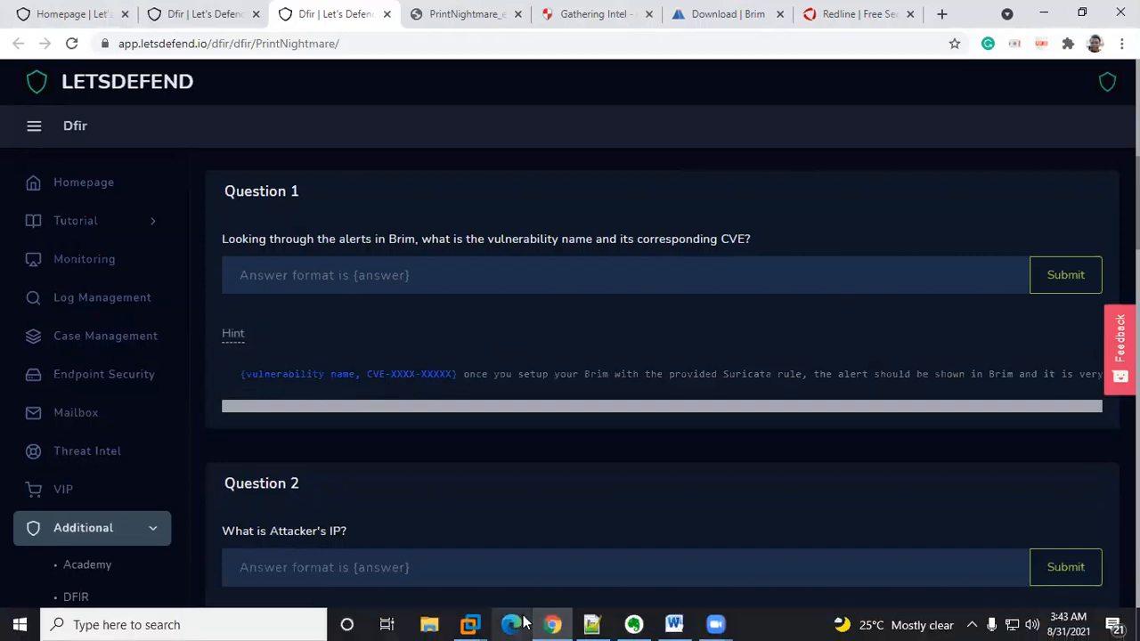
# Step: Move to the next browser tab showing the Trend Micro PrintNightmare exploit flow diagram
pyautogui.moveTo(469, 624)
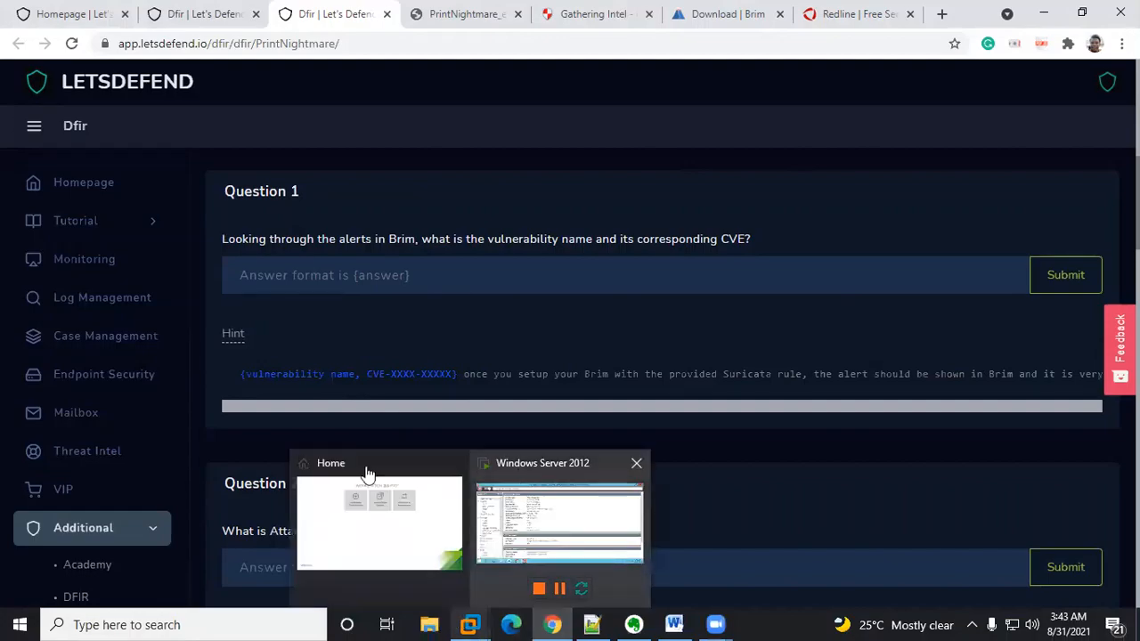
pyautogui.click(368, 499)
pyautogui.click(325, 621)
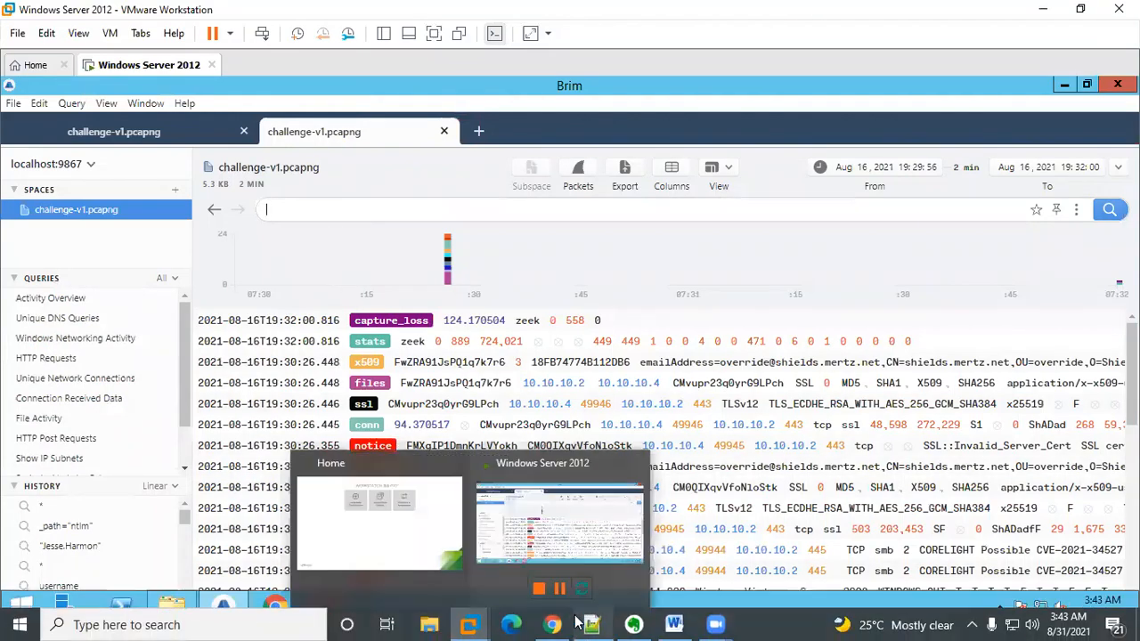
pyautogui.moveTo(636, 624)
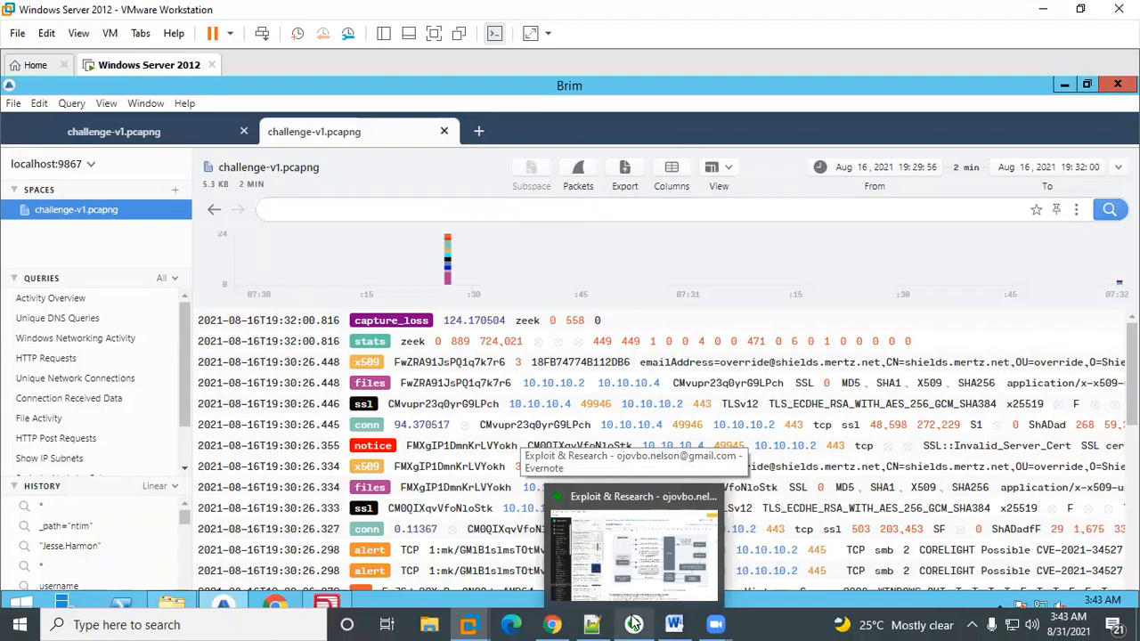
pyautogui.click(553, 624)
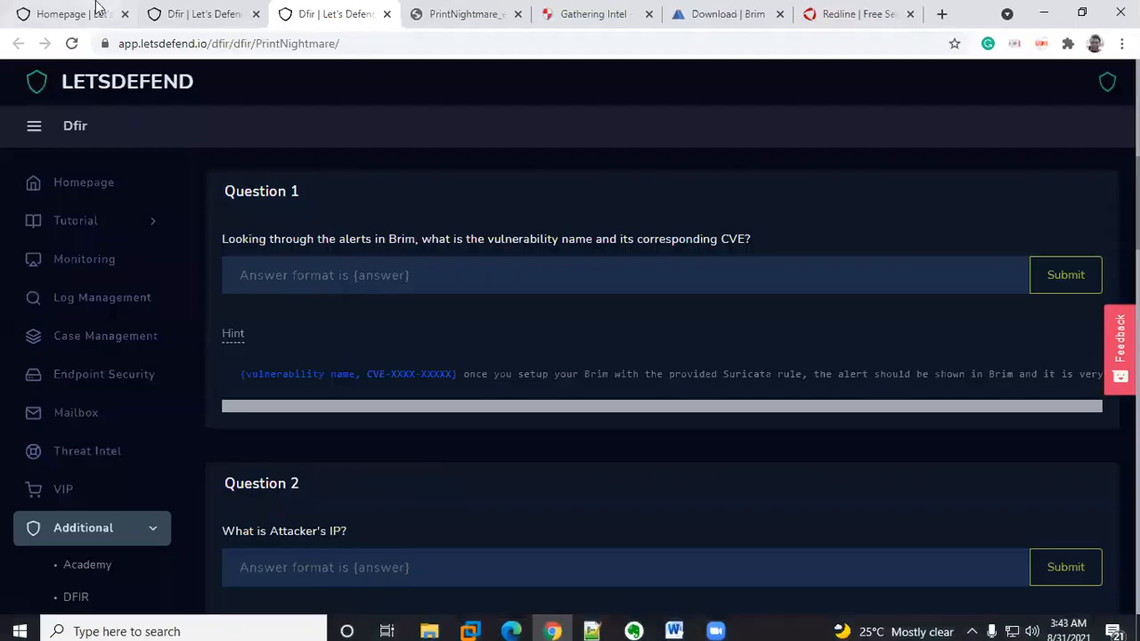
pyautogui.hotkey('ctrl', 'Tab')
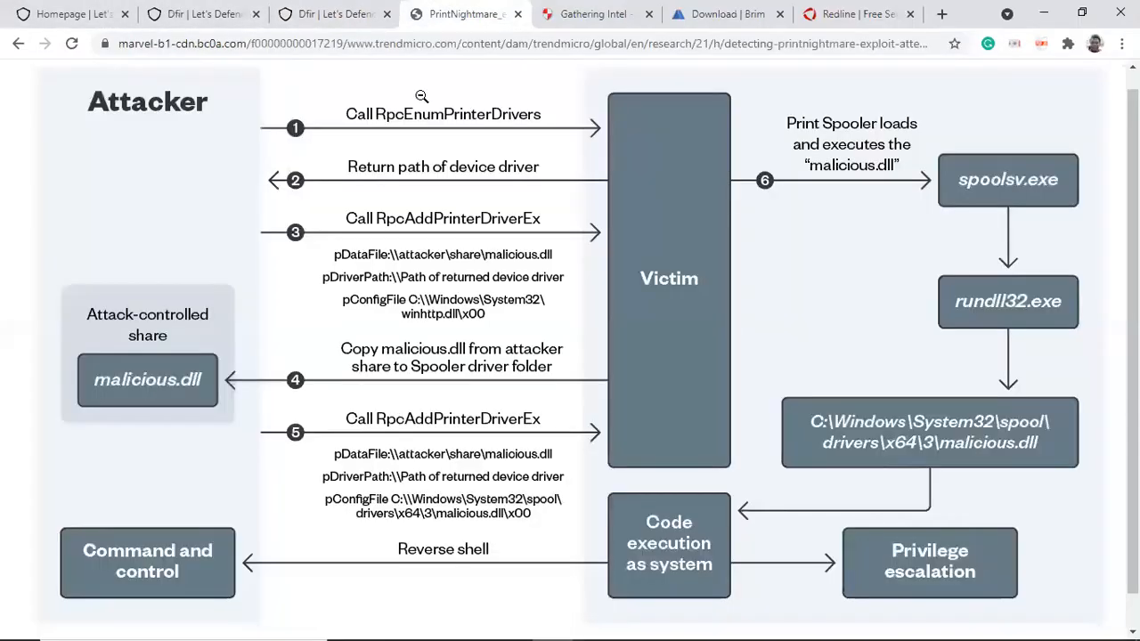
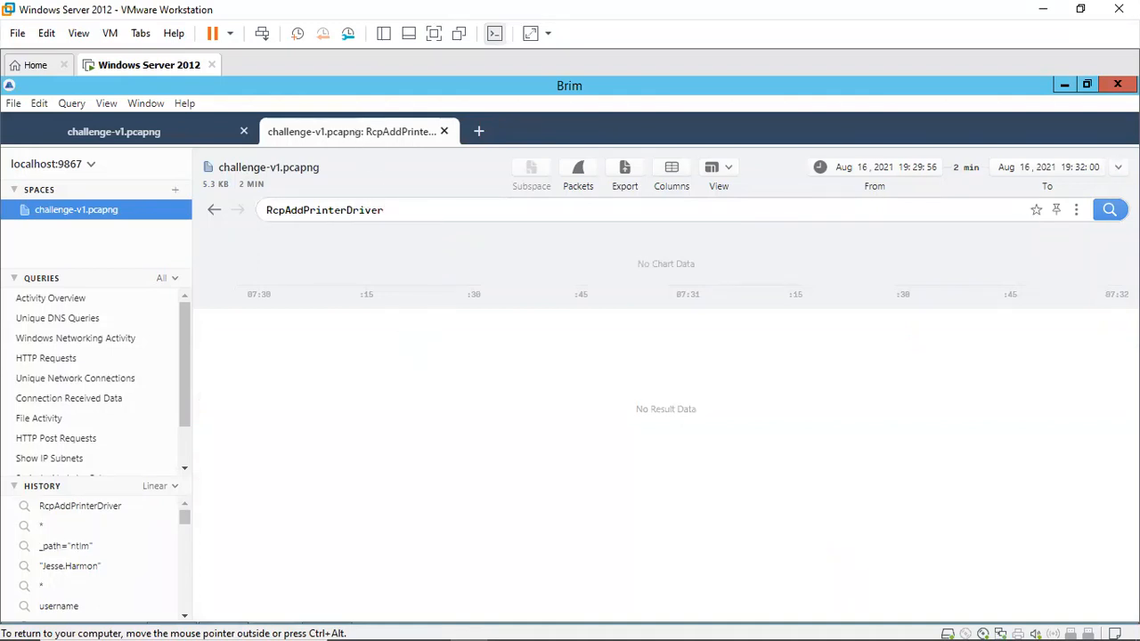
# Step: Set the time range to the whole space and clear the misspelled RcpAddPrinterDriver search query
pyautogui.click(1118, 166)
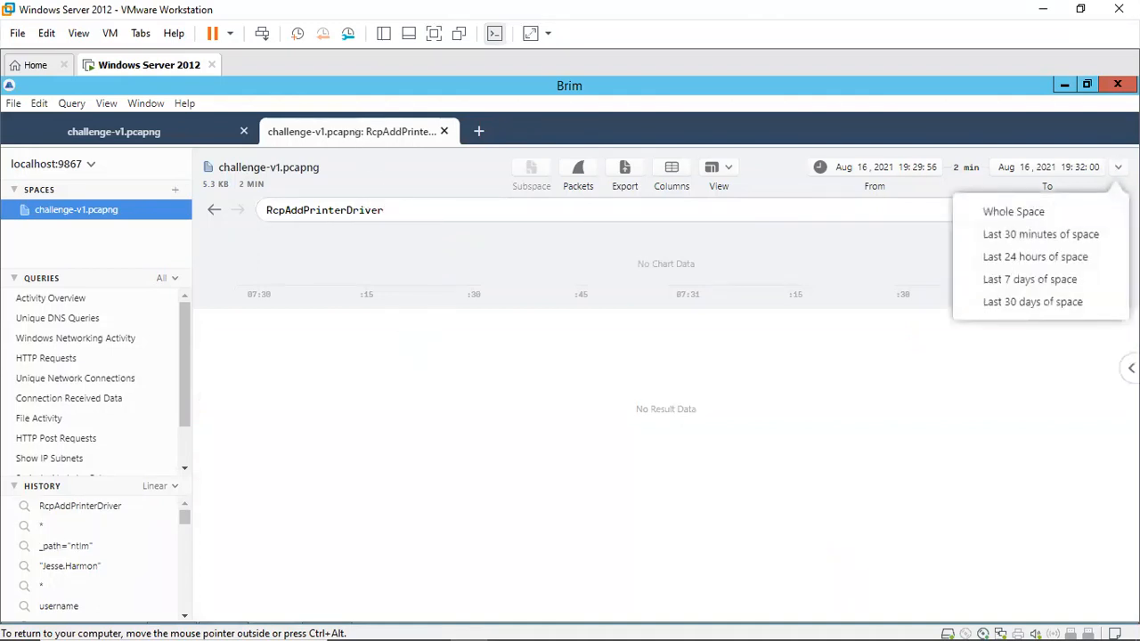
pyautogui.click(989, 213)
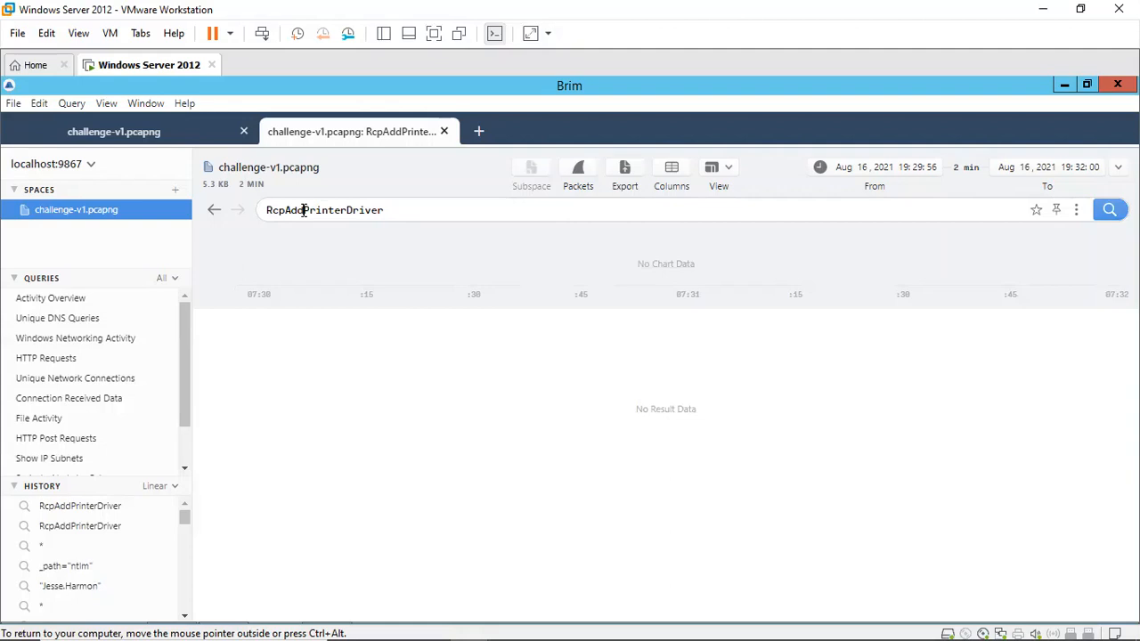
pyautogui.click(304, 210)
pyautogui.press('BackSpace')
pyautogui.moveTo(469, 621)
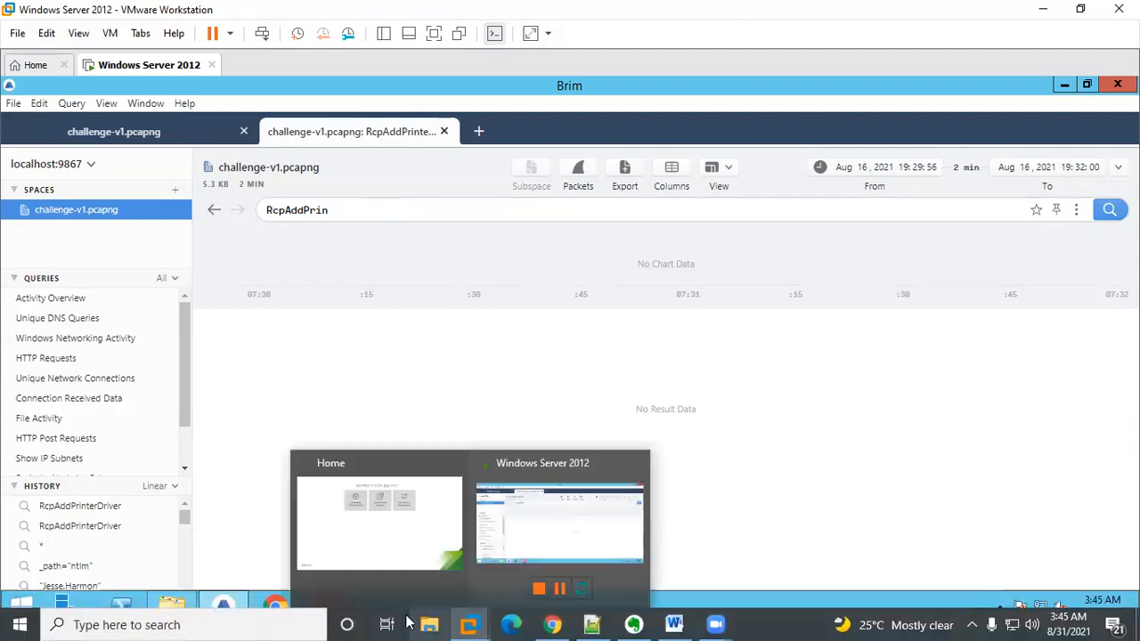
pyautogui.moveTo(549, 624)
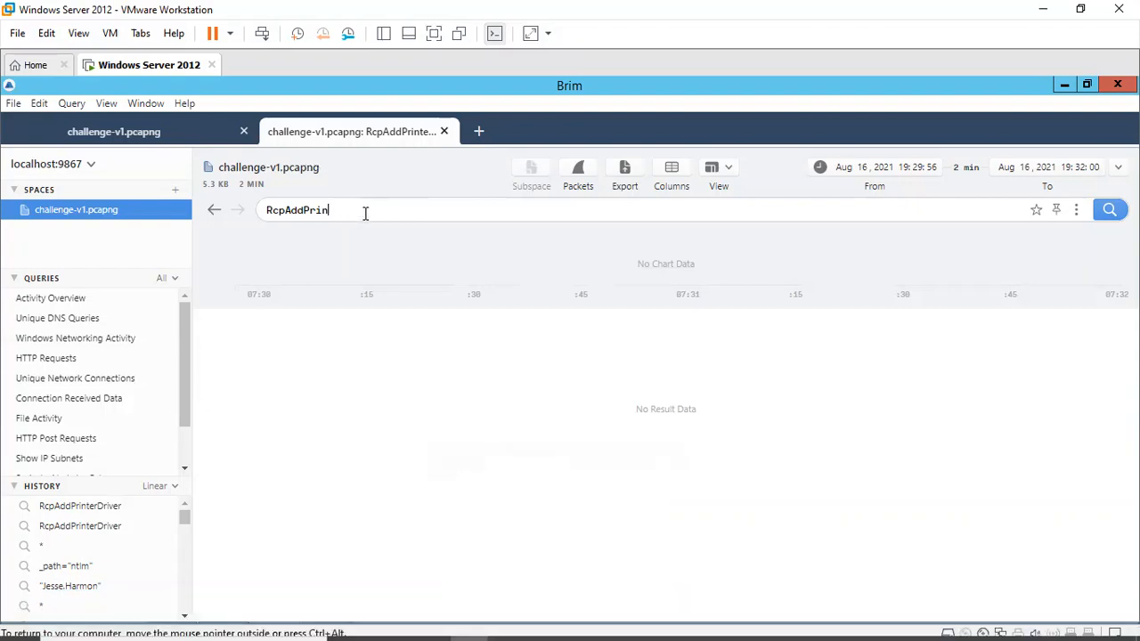
pyautogui.press('BackSpace')
pyautogui.press('BackSpace')
pyautogui.press('BackSpace')
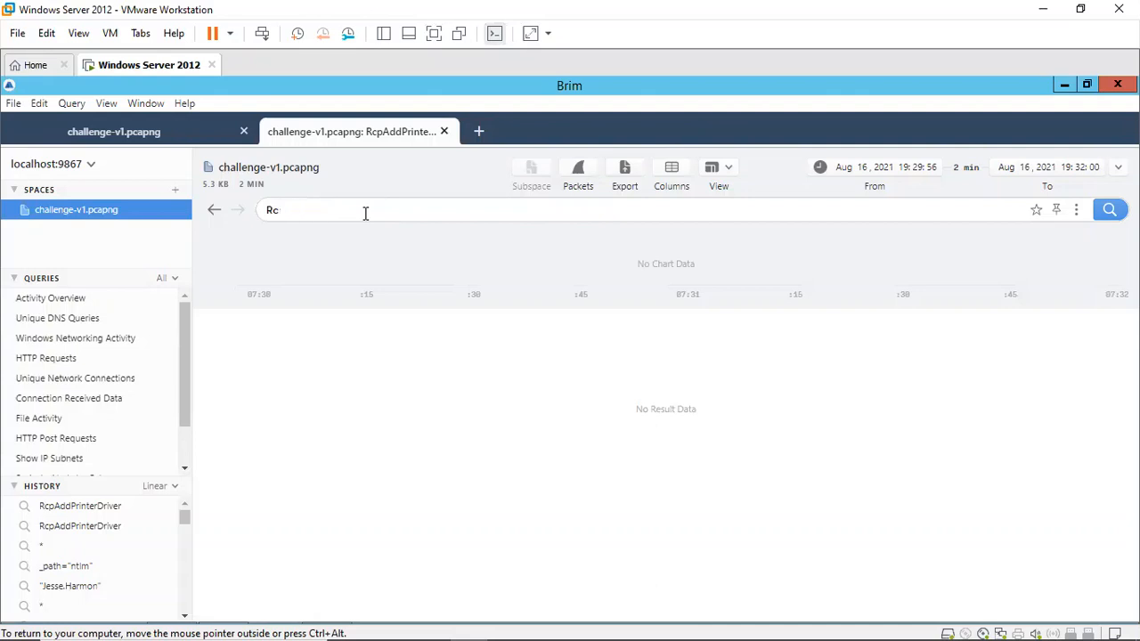
pyautogui.press('Return')
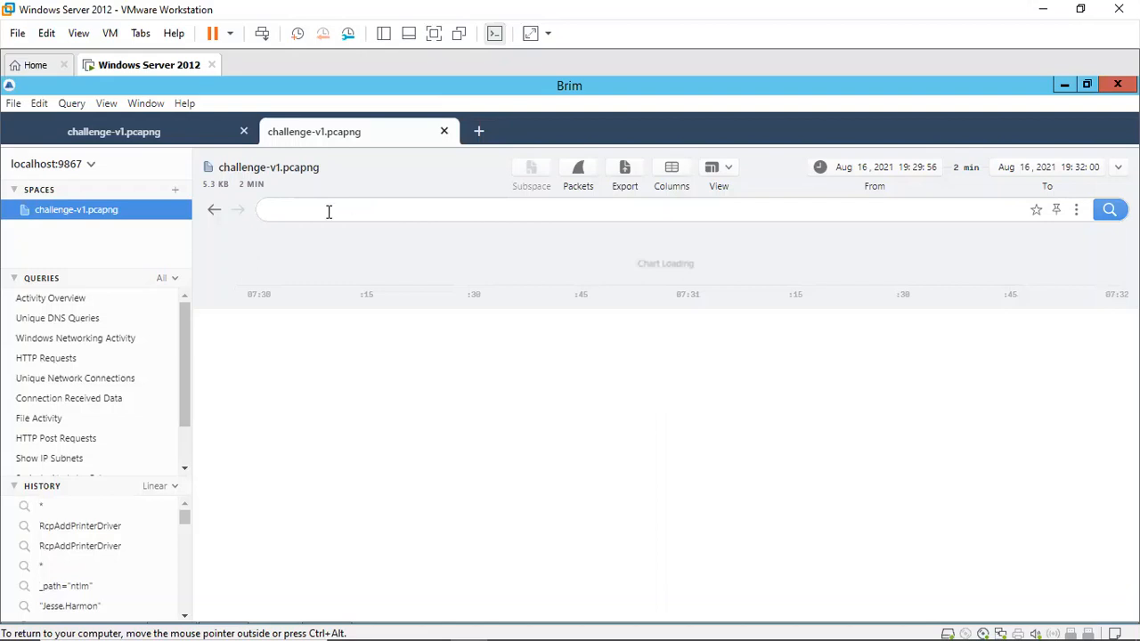
# Step: Return to the space's unfiltered event list, collapsing the query history section
pyautogui.click(150, 133)
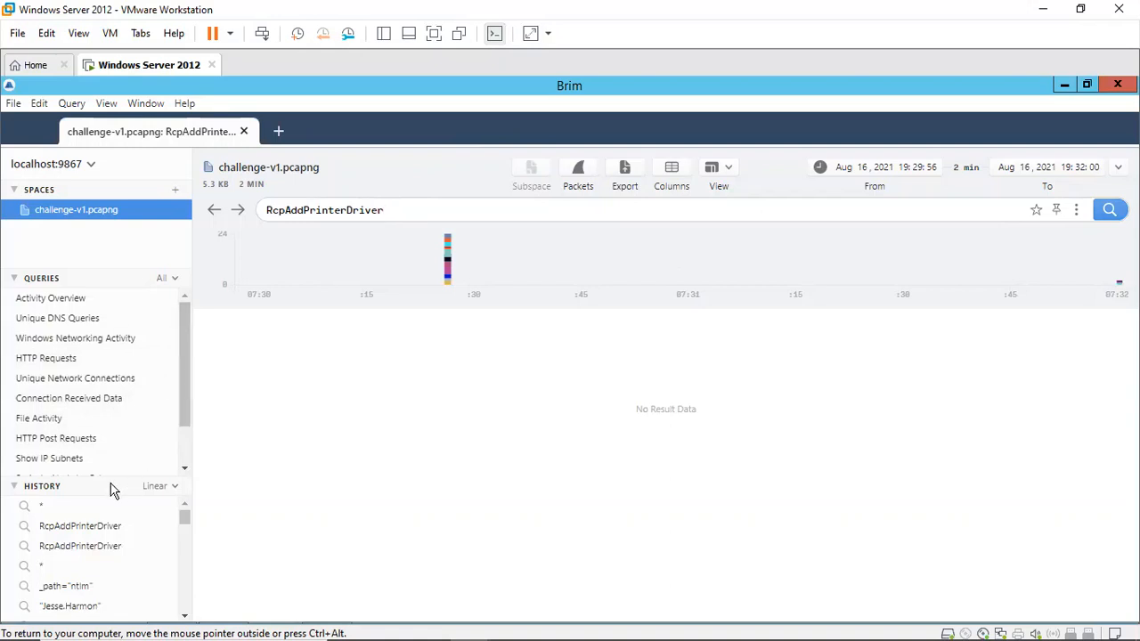
pyautogui.click(11, 488)
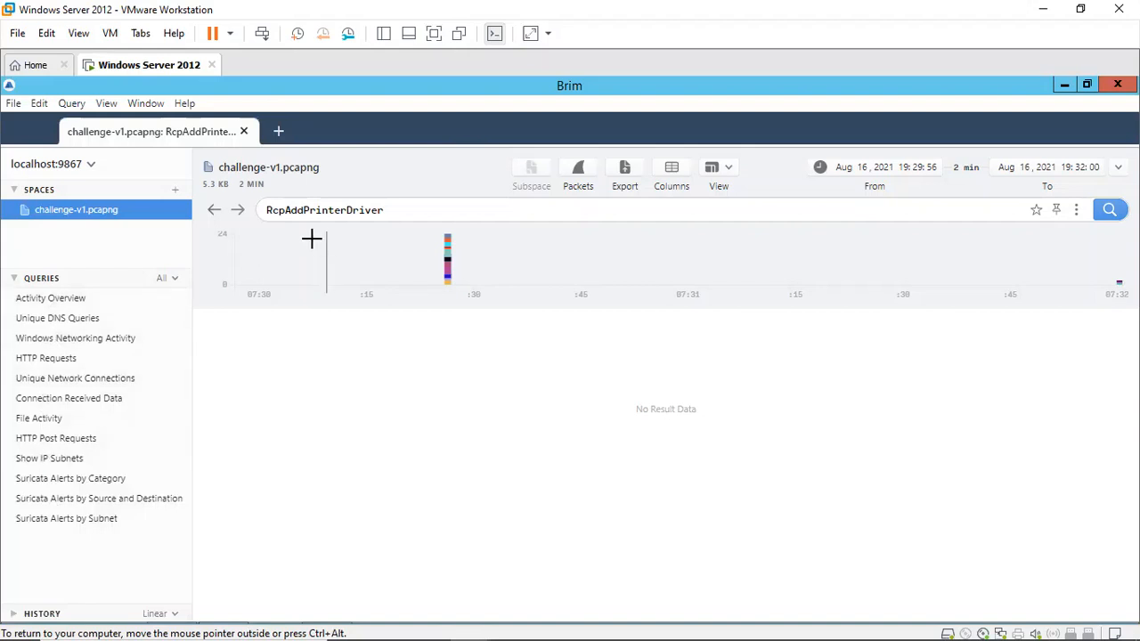
pyautogui.click(214, 214)
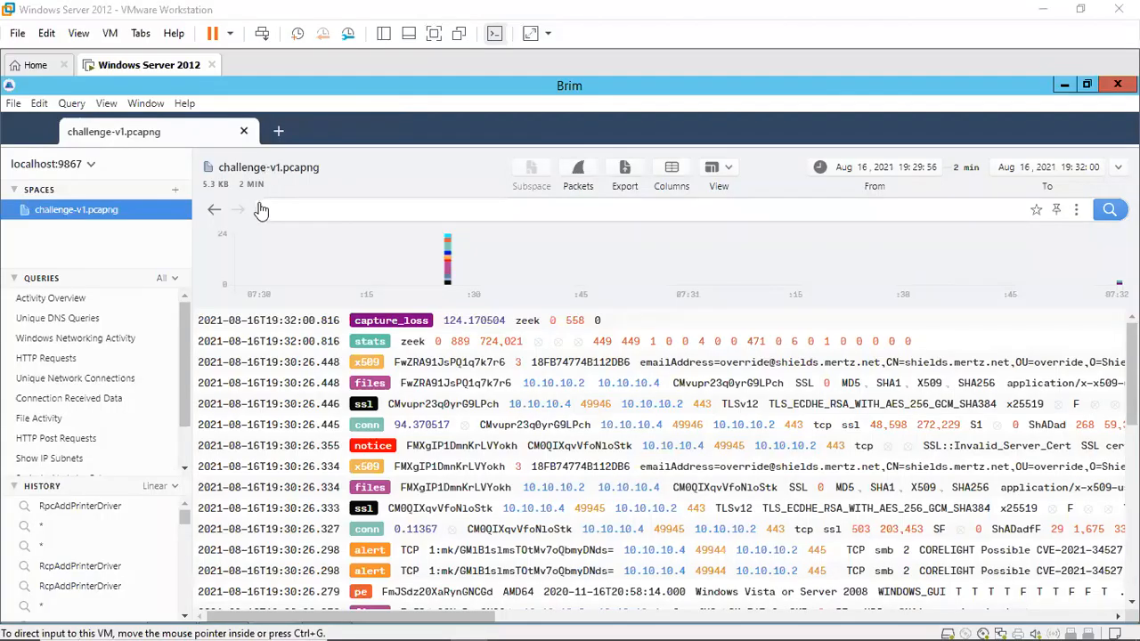
# Step: Search the space's events for RpcAddPrinterDriver
pyautogui.click(369, 253)
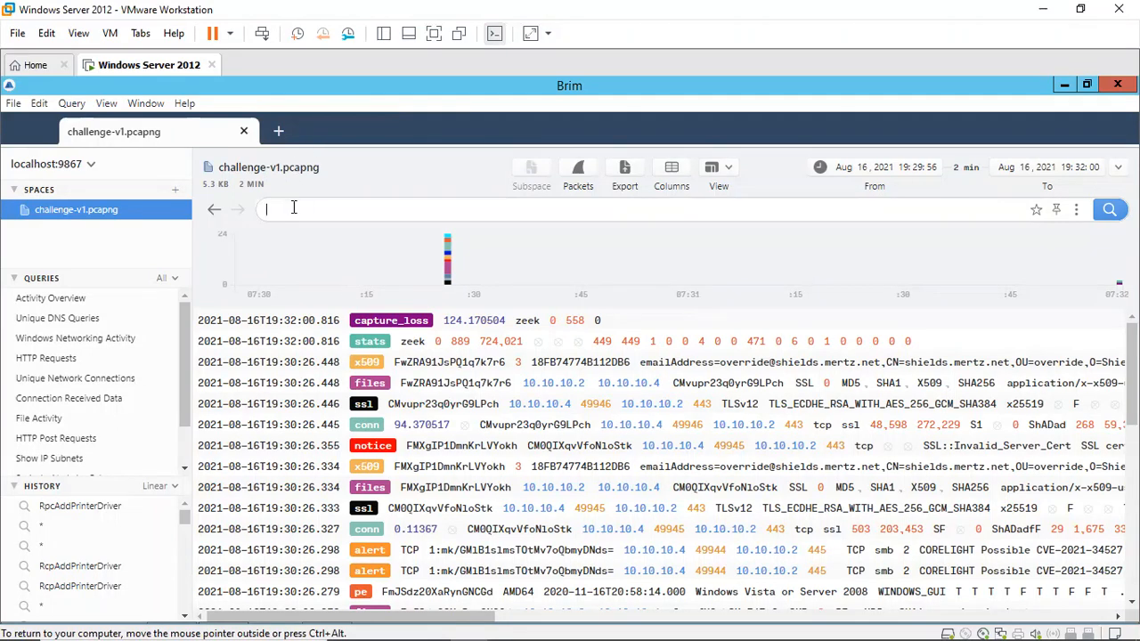
pyautogui.write('RpcAddPrin')
pyautogui.write('terDriver')
pyautogui.press('Return')
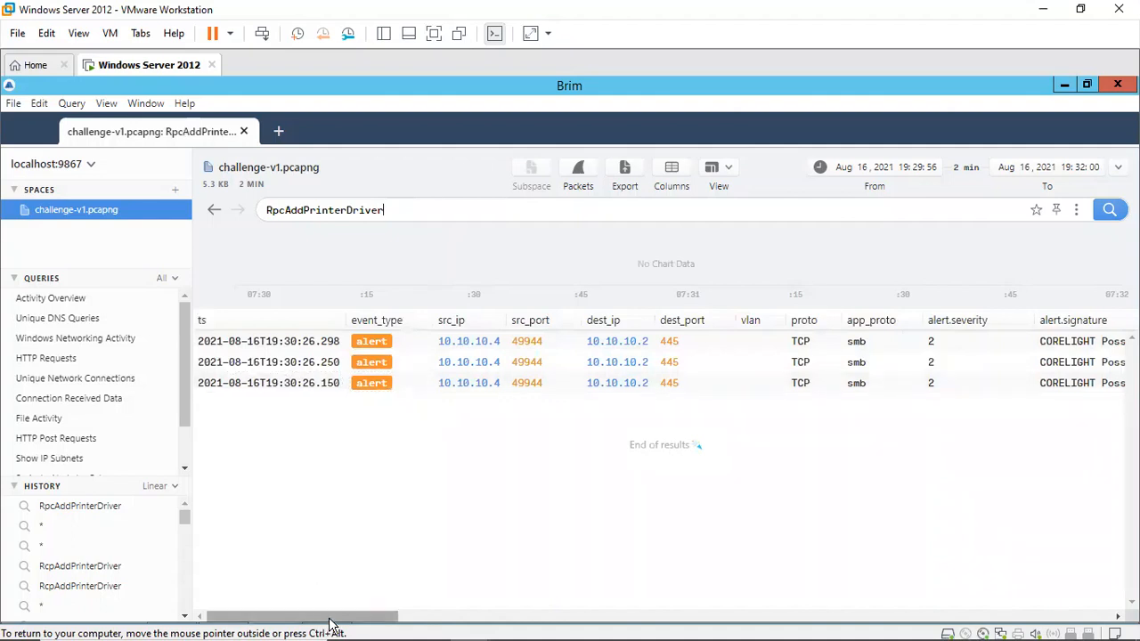
pyautogui.moveTo(330, 618)
pyautogui.mouseDown()
pyautogui.moveTo(473, 627)
pyautogui.moveTo(224, 603)
pyautogui.mouseUp()
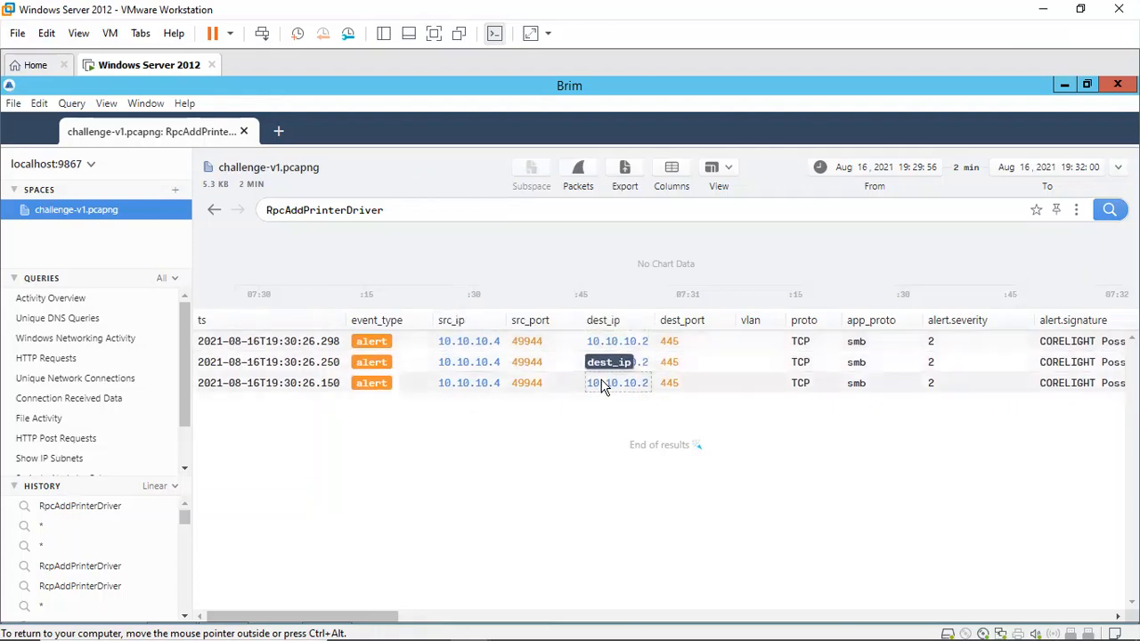
# Step: Glance at the PrintNightmare exploit diagram in the host browser and return to the VM
pyautogui.moveTo(499, 624)
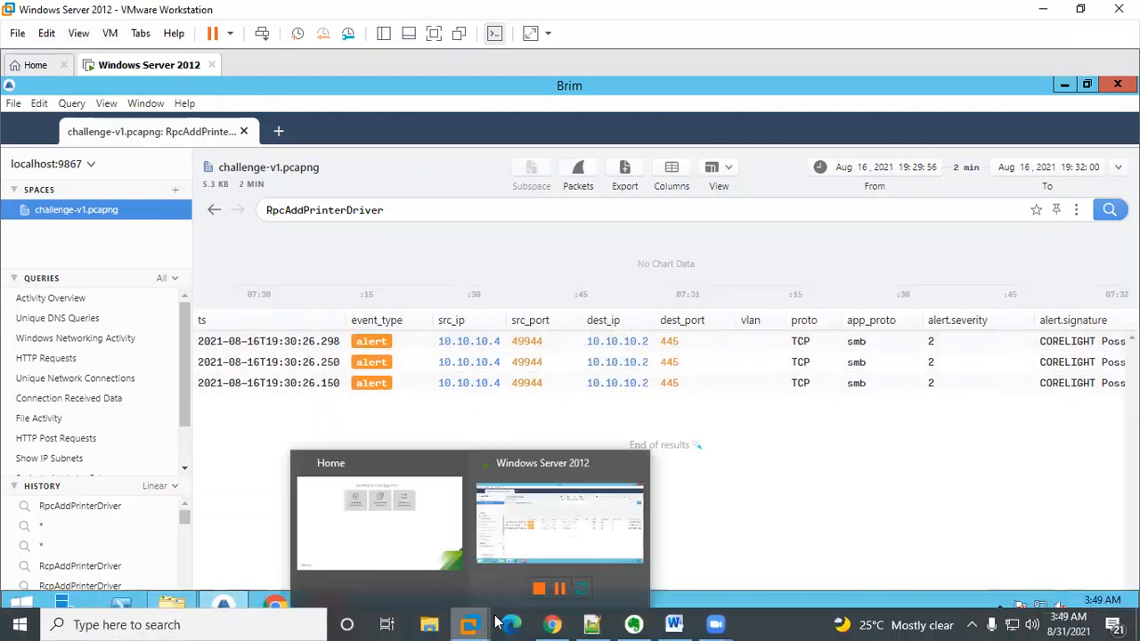
pyautogui.click(552, 623)
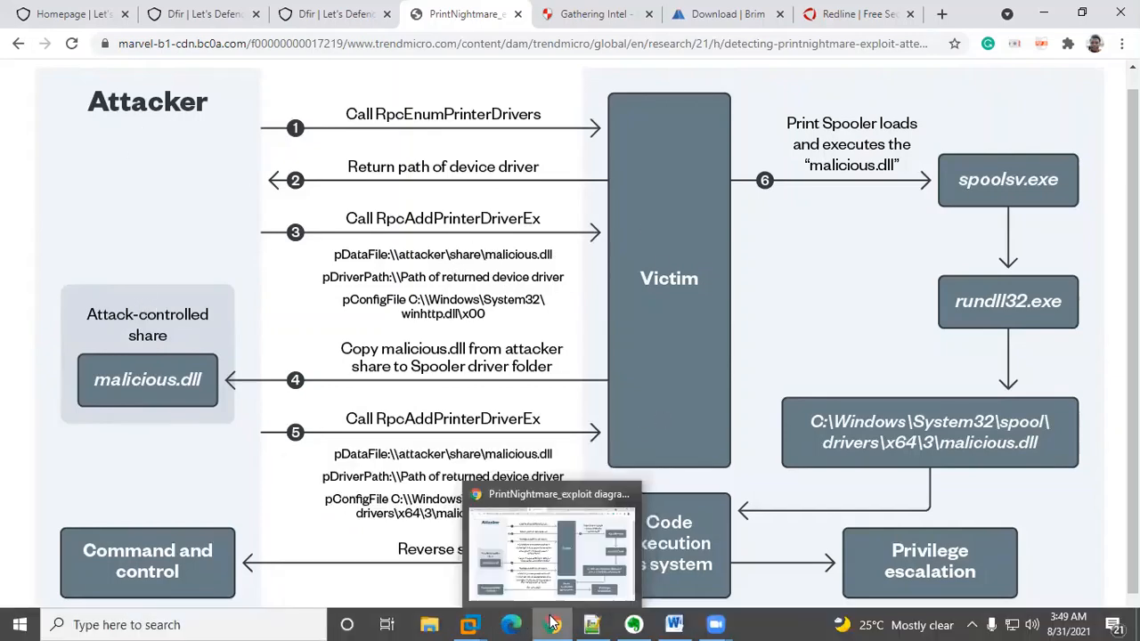
pyautogui.click(552, 624)
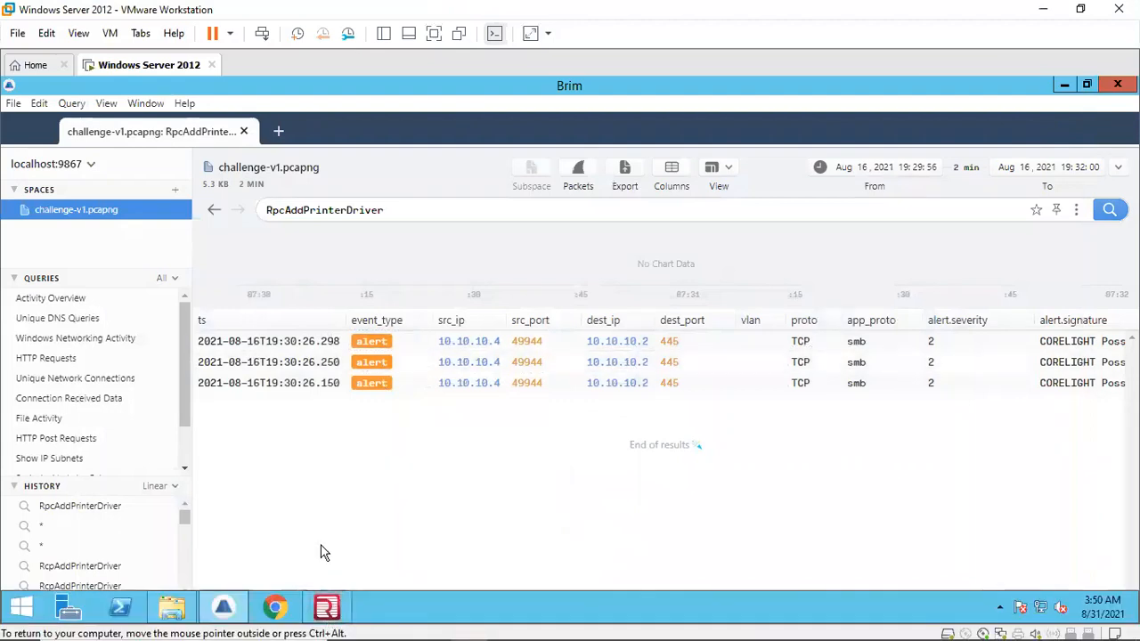
# Step: Bring the alert.signature column into view and widen it to show the full signatures
pyautogui.moveTo(368, 616); pyautogui.dragTo(334, 617)
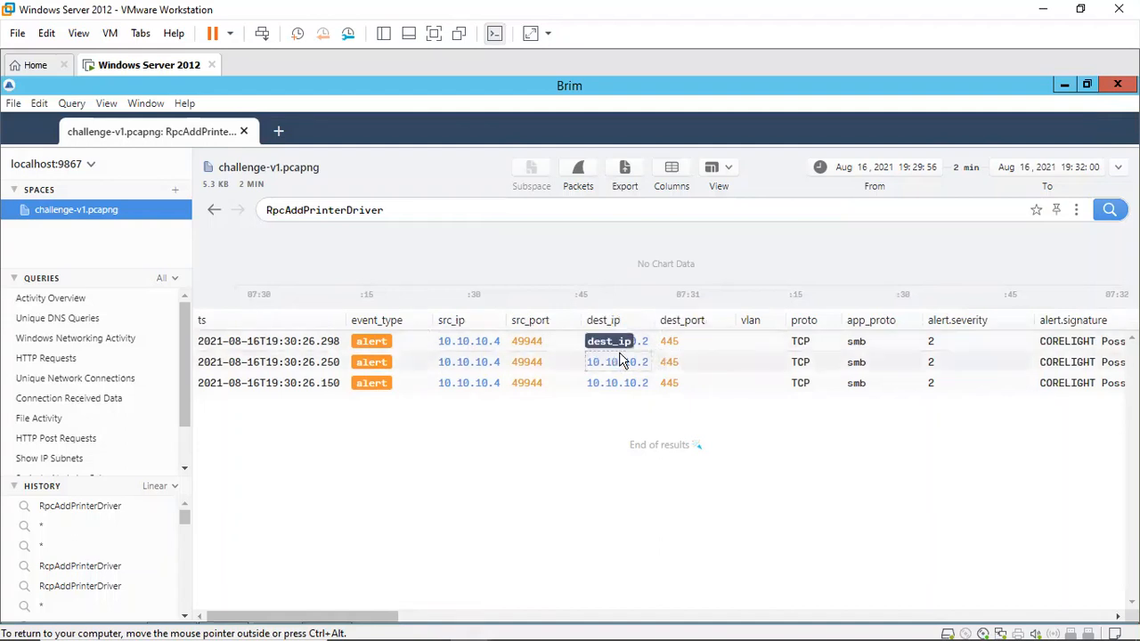
pyautogui.moveTo(387, 619); pyautogui.dragTo(445, 618)
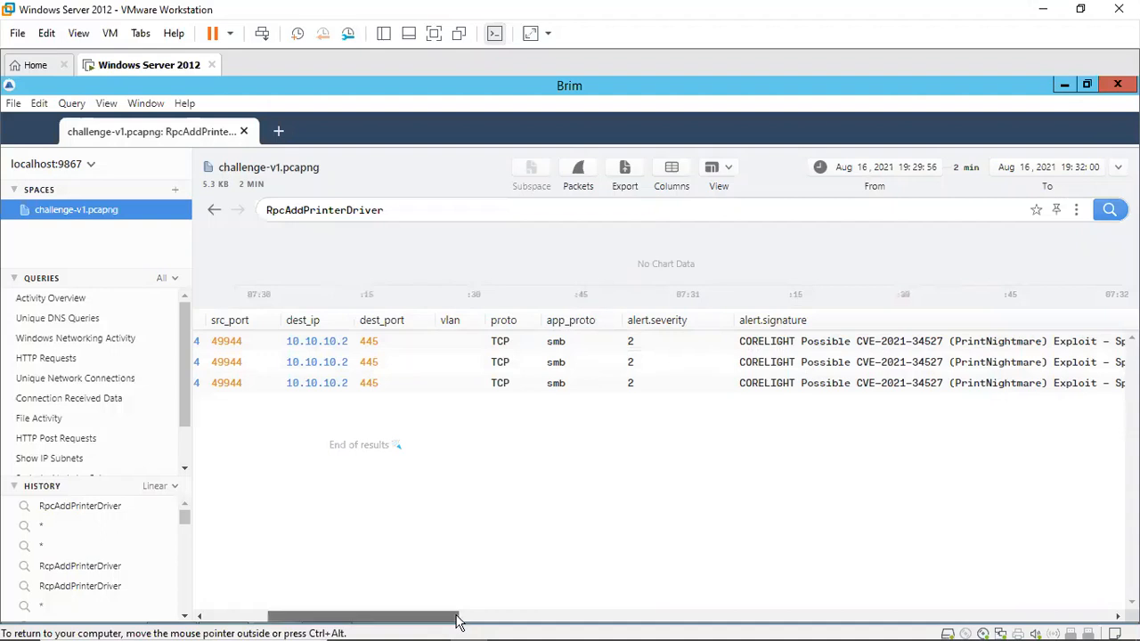
pyautogui.moveTo(458, 616)
pyautogui.mouseDown()
pyautogui.moveTo(526, 612)
pyautogui.moveTo(433, 603)
pyautogui.moveTo(557, 598)
pyautogui.moveTo(530, 592)
pyautogui.mouseUp()
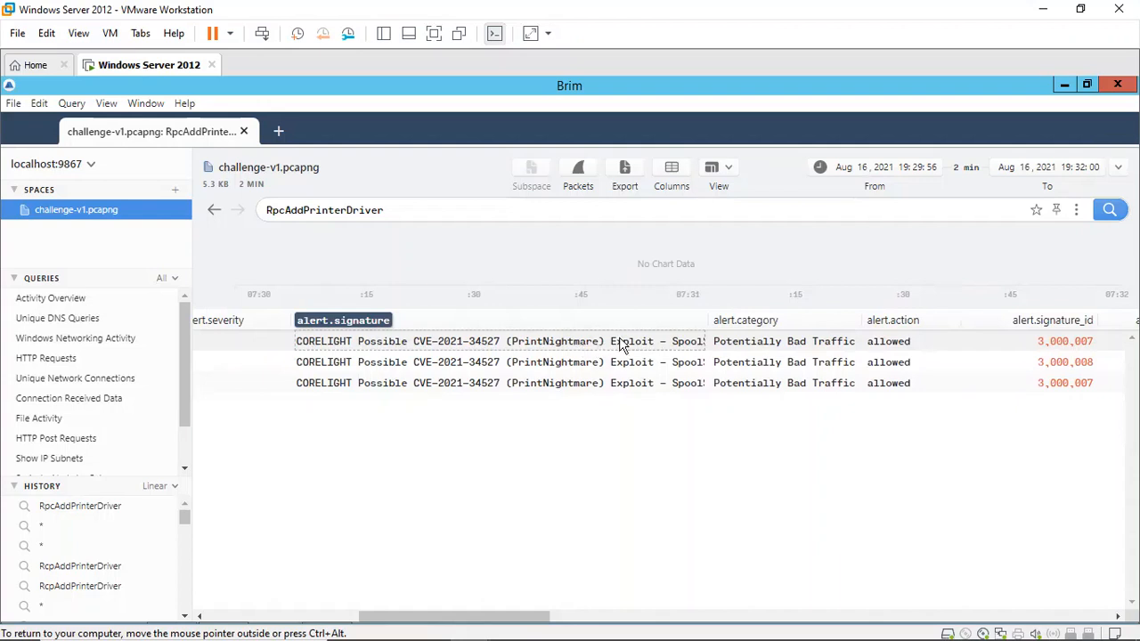
pyautogui.moveTo(705, 319); pyautogui.dragTo(912, 314)
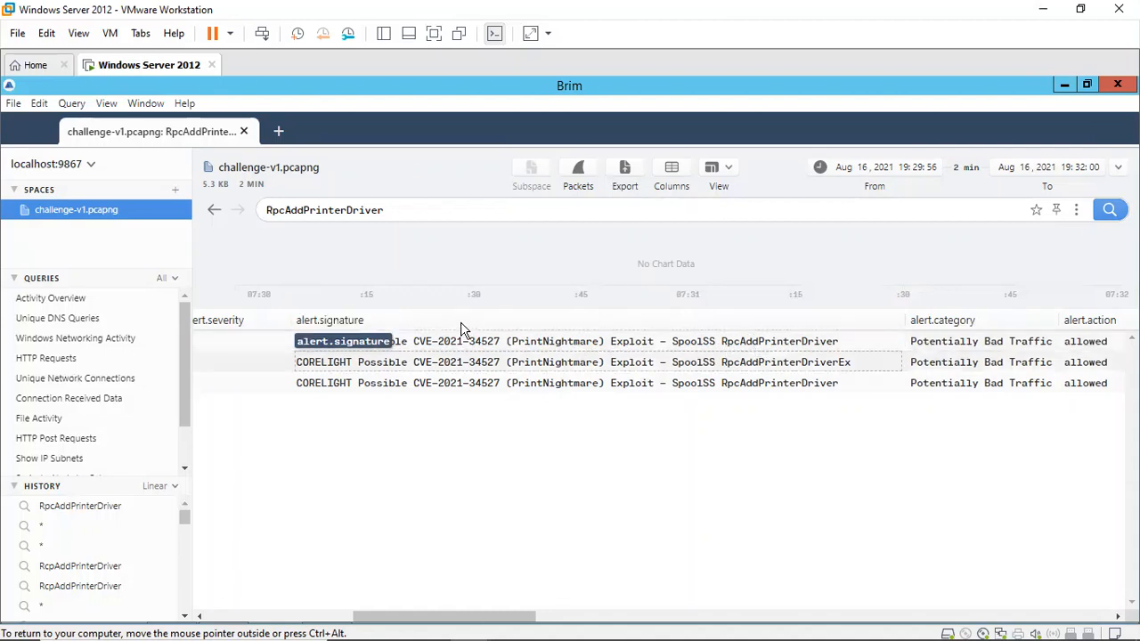
# Step: Open the first RpcAddPrinterDriver alert's log details in a maximized window
pyautogui.doubleClick(542, 347)
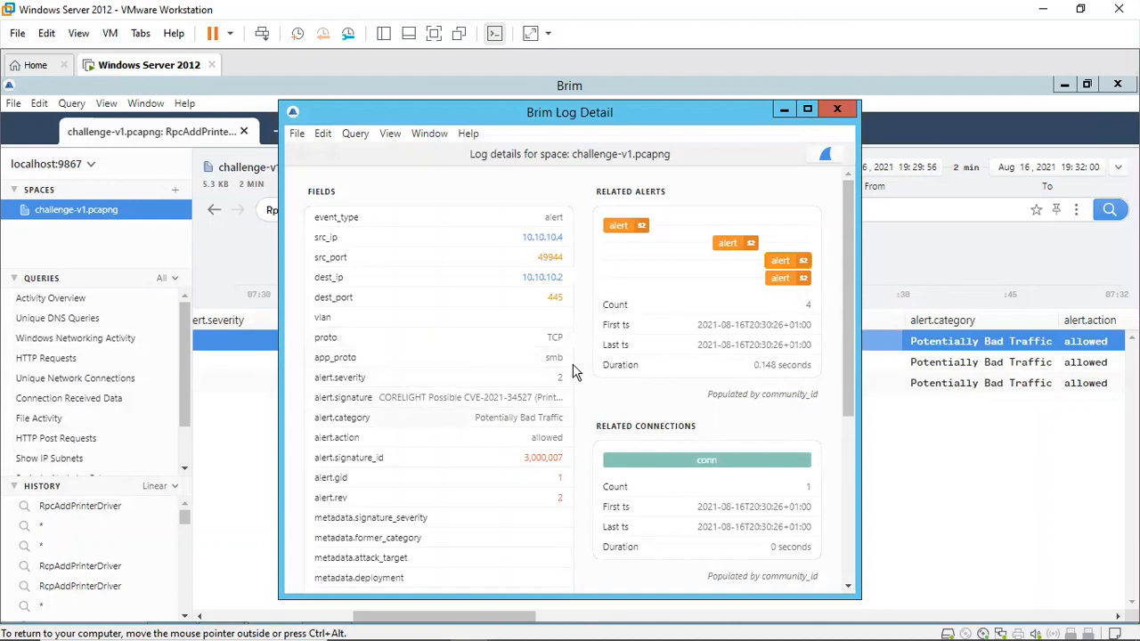
pyautogui.click(809, 109)
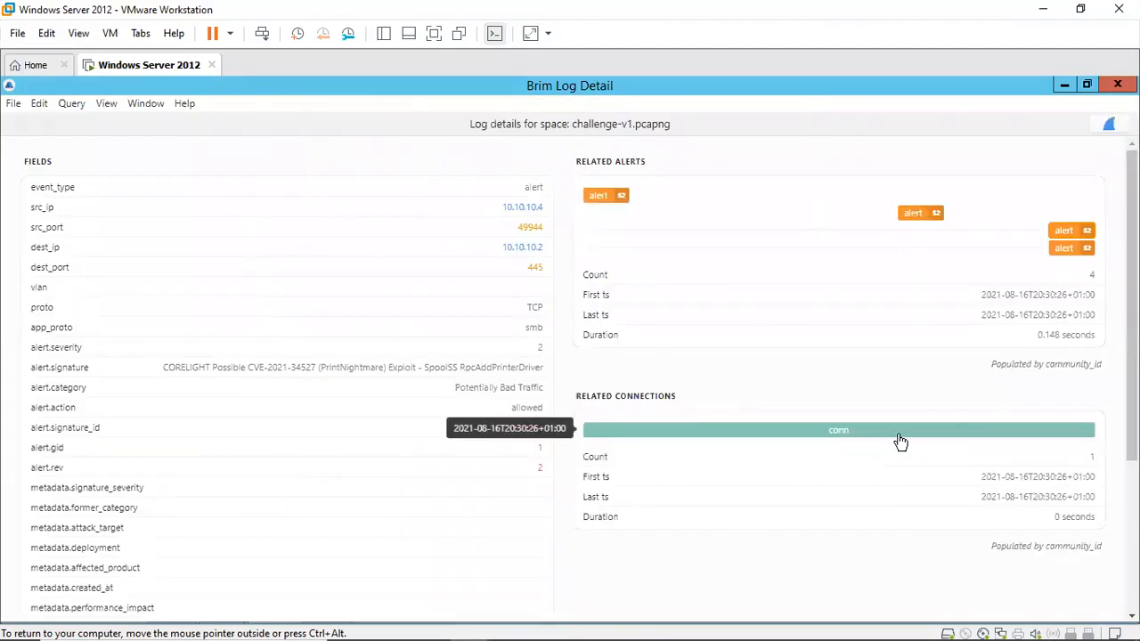
# Step: Open the alert's related conn record and examine its fields, correlation and connection history
pyautogui.click(950, 422)
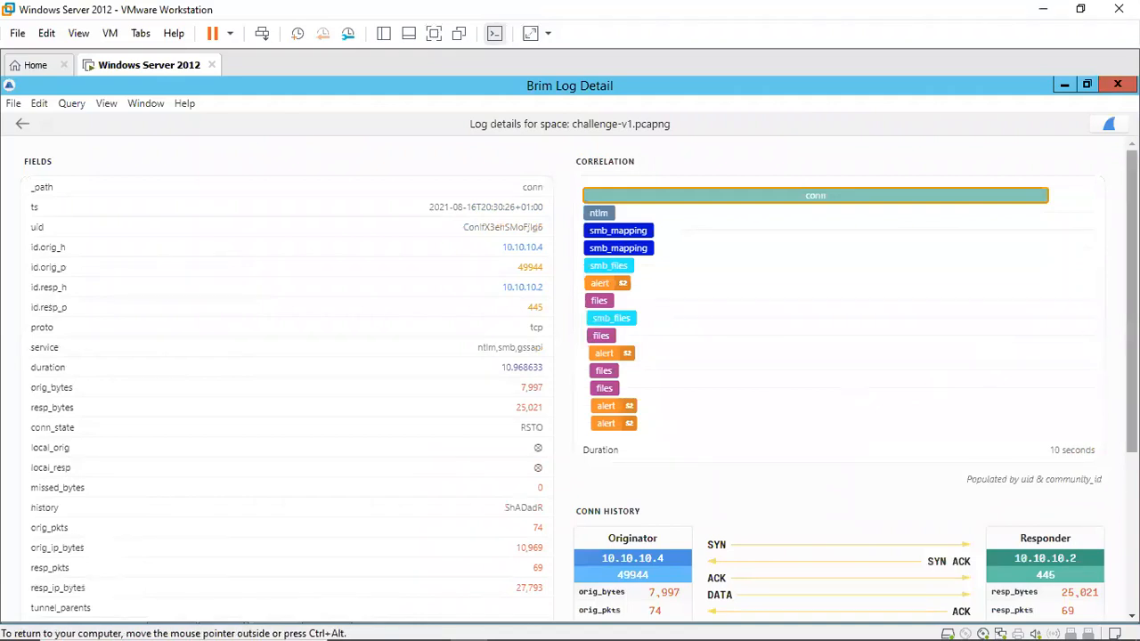
pyautogui.scroll(-3, 570, 374)
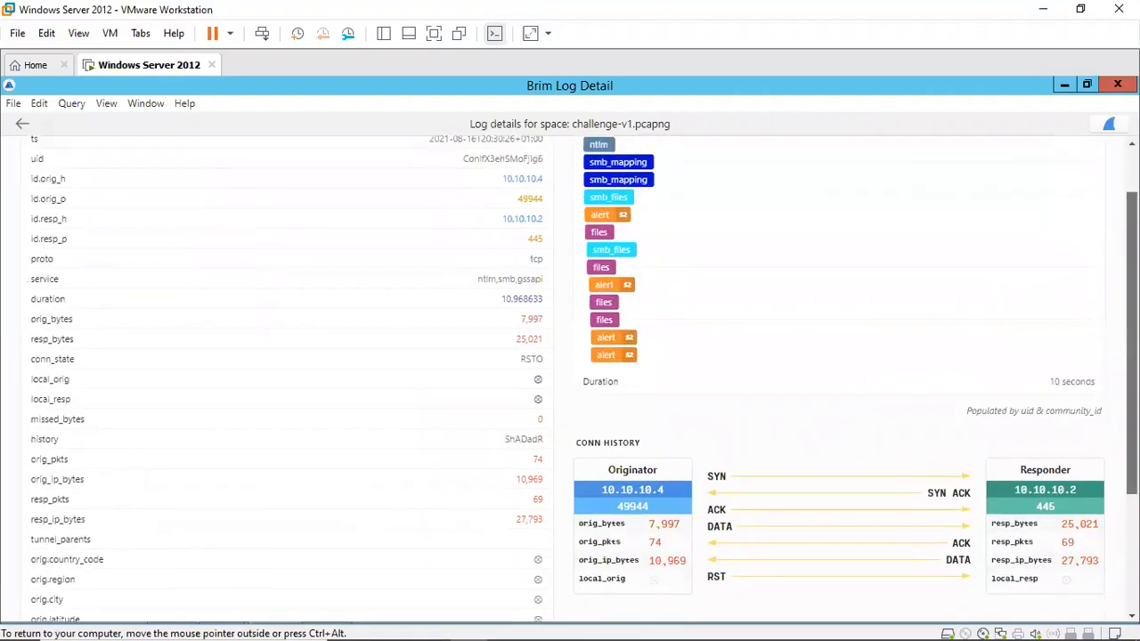
pyautogui.scroll(-2, 817, 390)
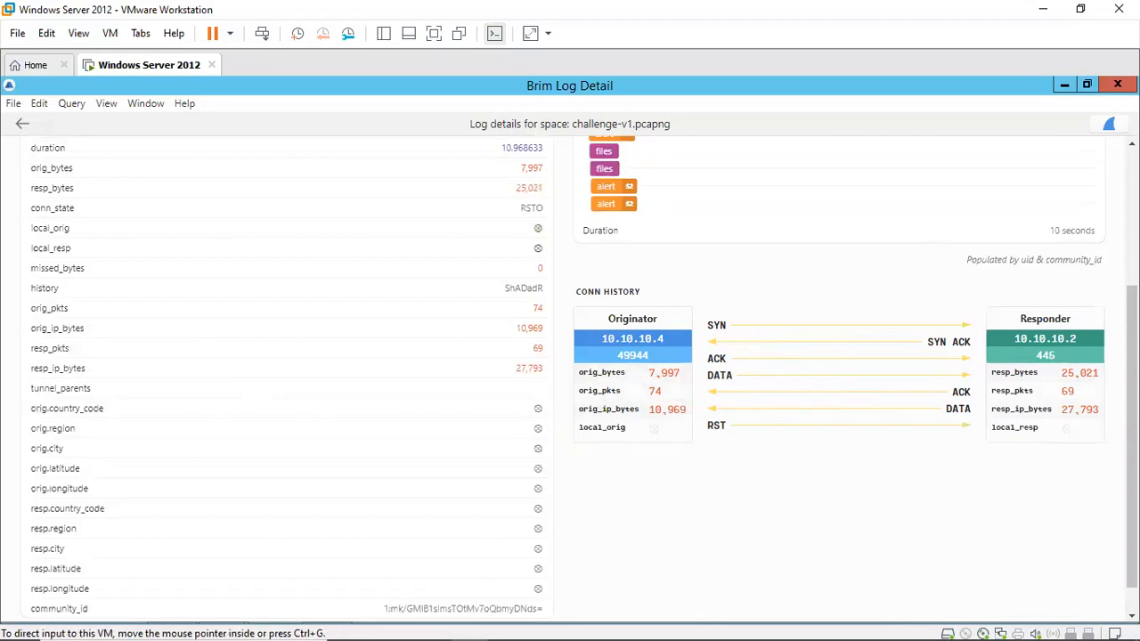
pyautogui.scroll(-1, 1132, 427)
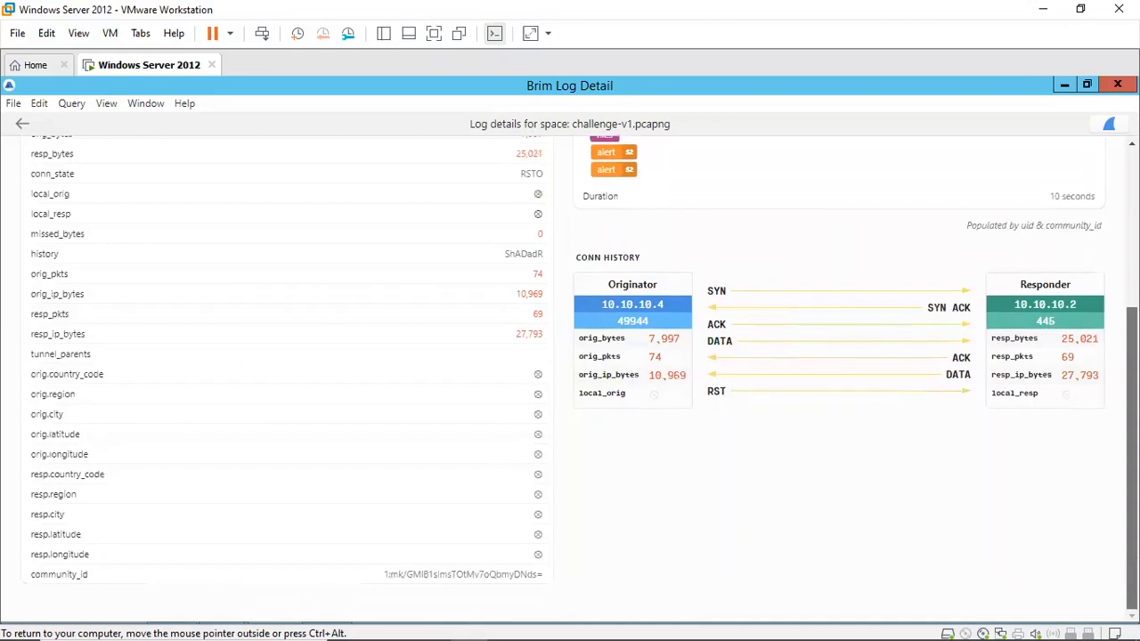
pyautogui.scroll(3, 1133, 427)
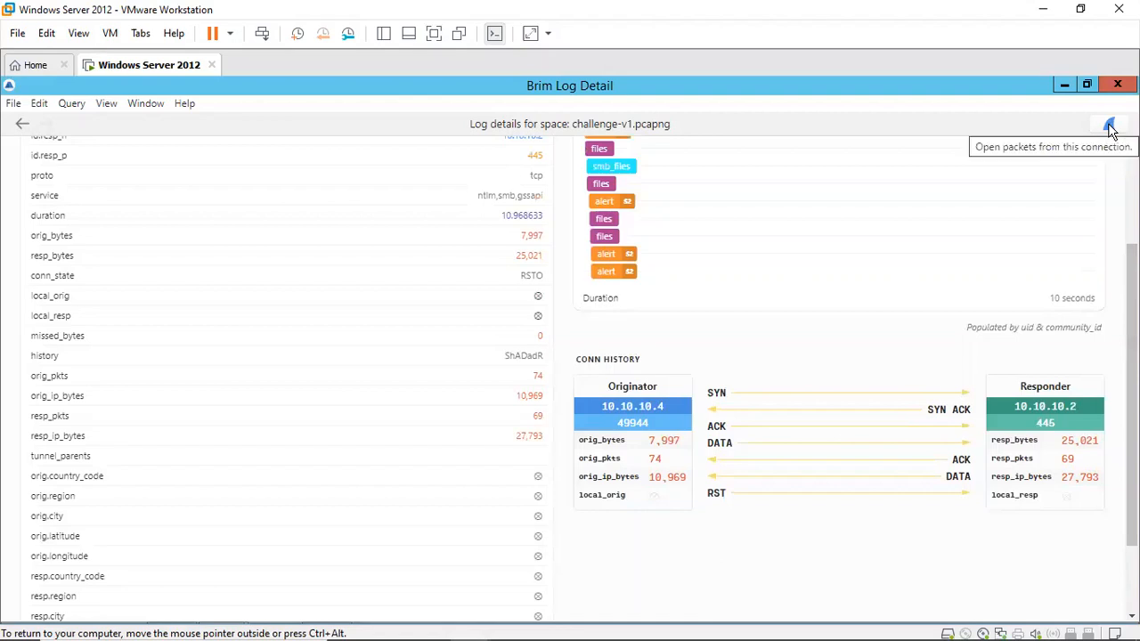
pyautogui.scroll(-2, 1132, 401)
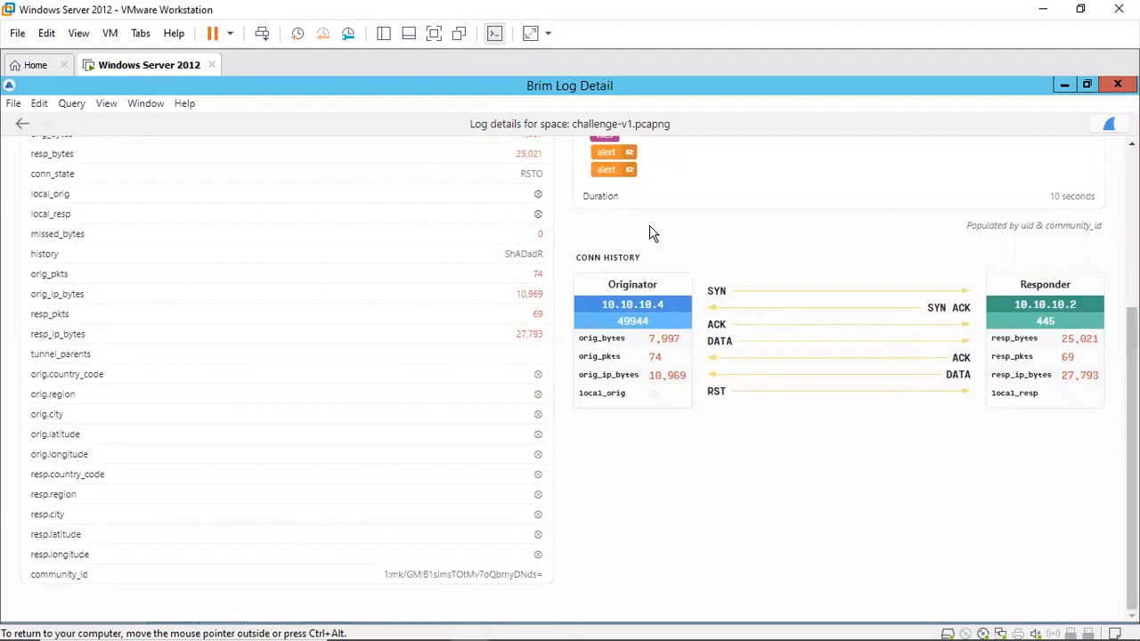
pyautogui.scroll(4, 570, 374)
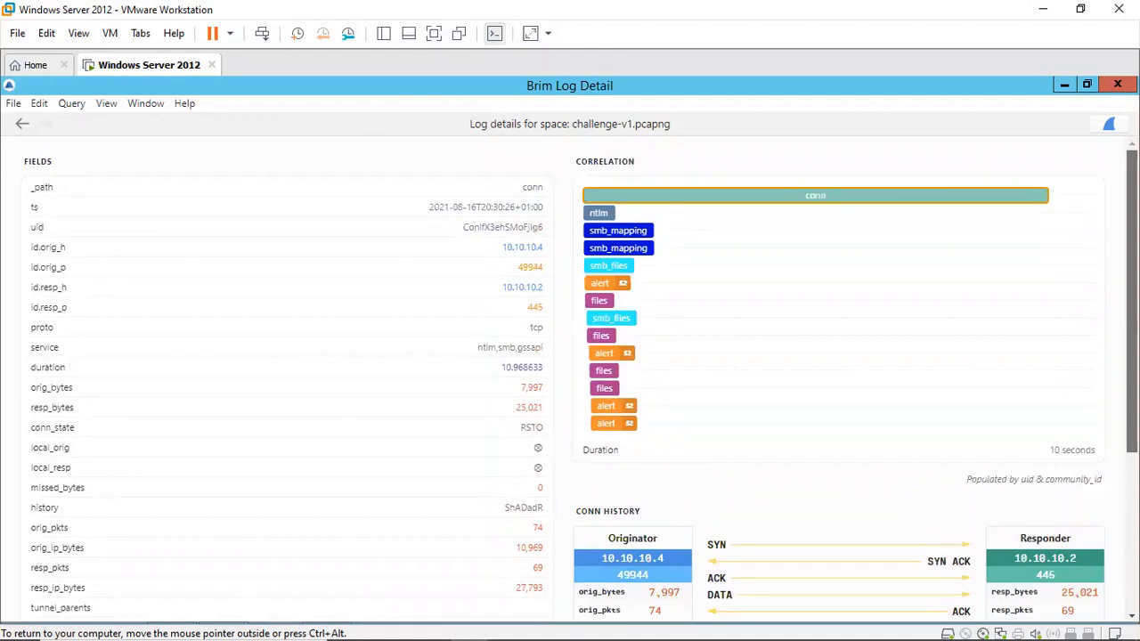
pyautogui.scroll(-2, 570, 374)
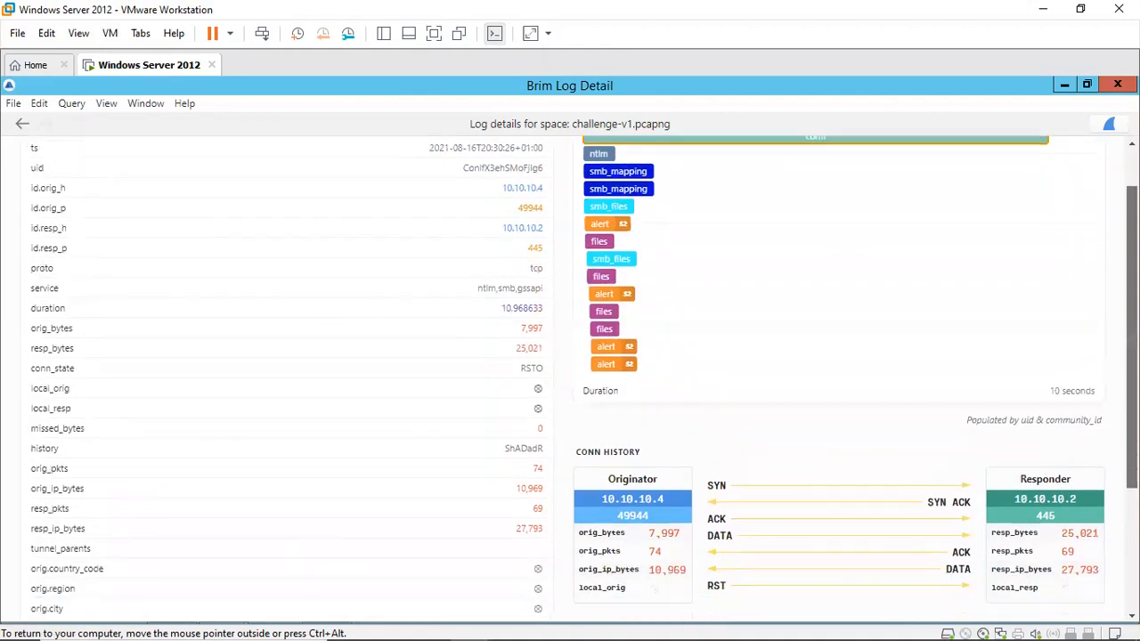
# Step: Minimize the log detail window, bring it back, and review the connection details again
pyautogui.click(1062, 85)
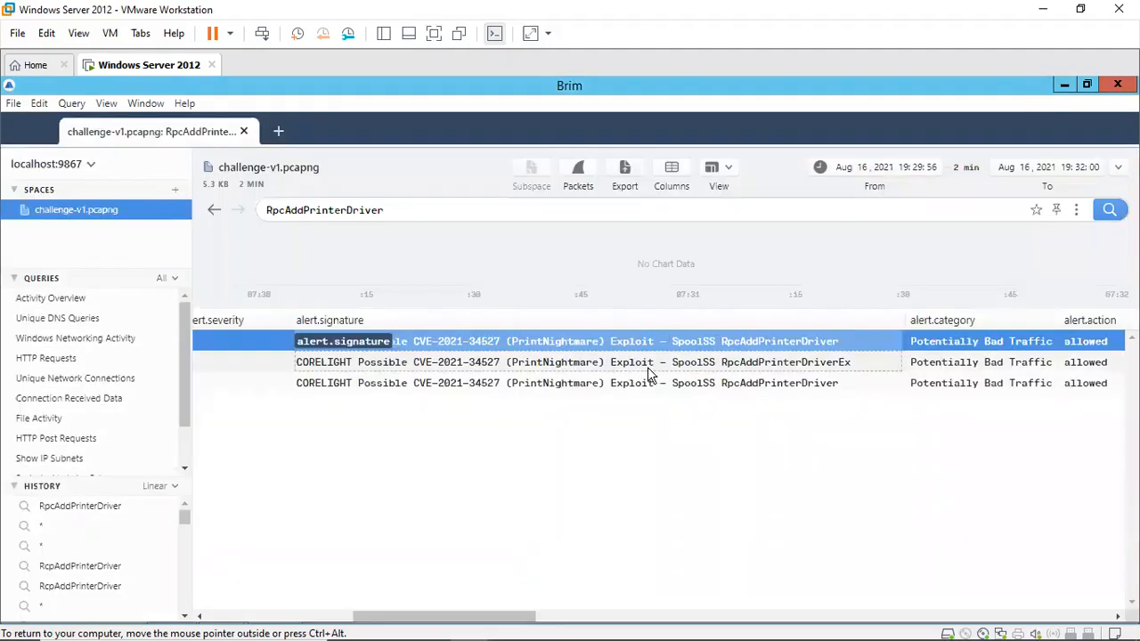
pyautogui.moveTo(299, 618)
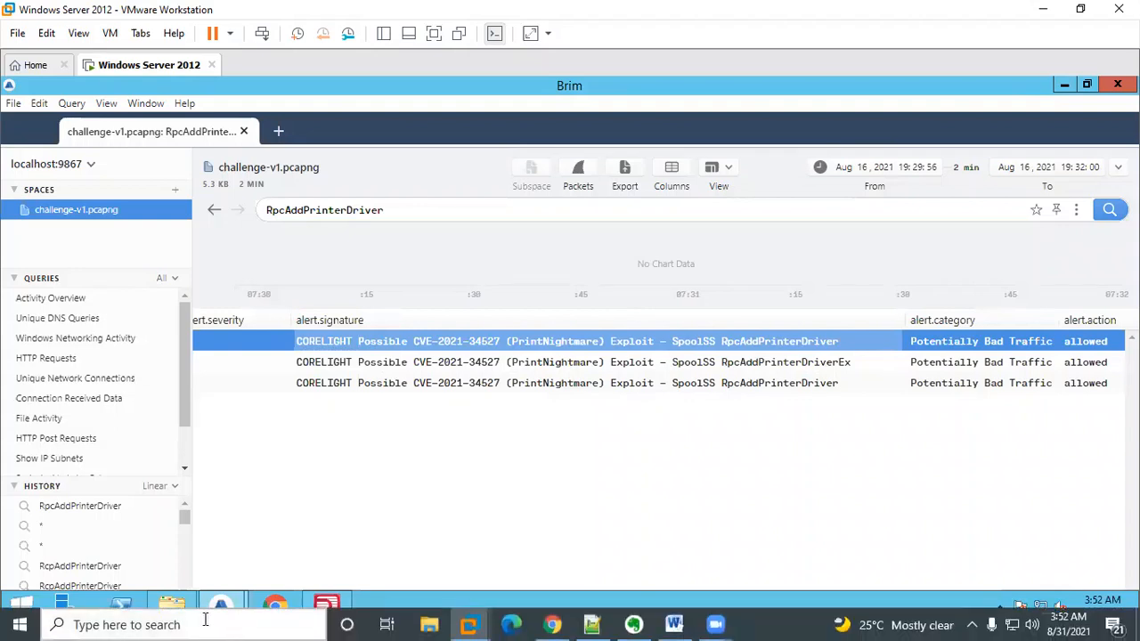
pyautogui.moveTo(225, 606)
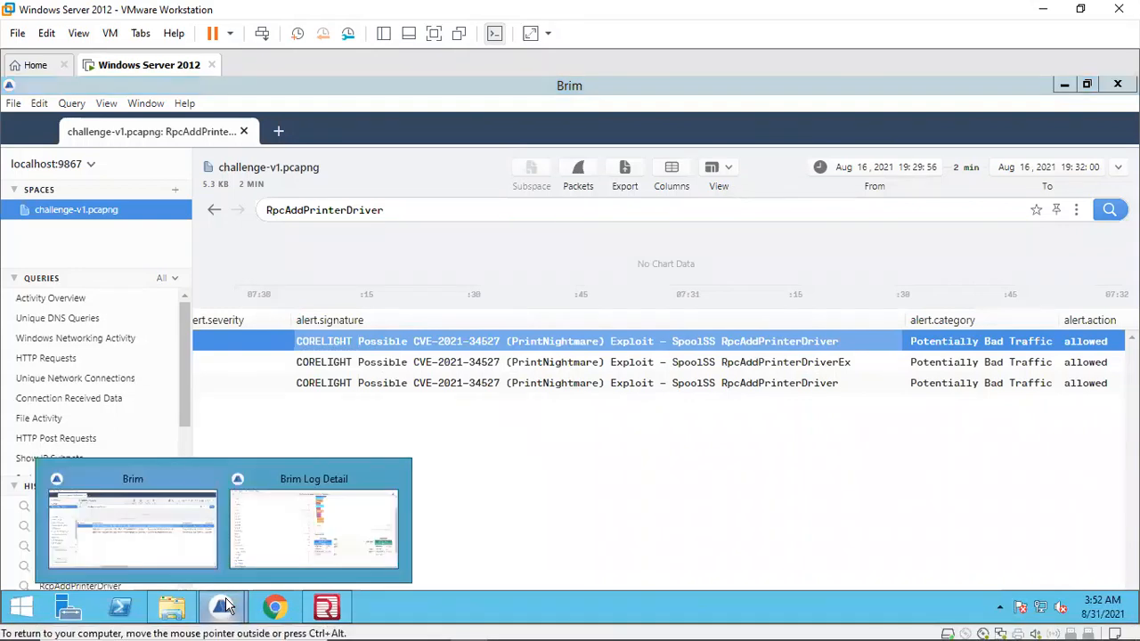
pyautogui.click(302, 542)
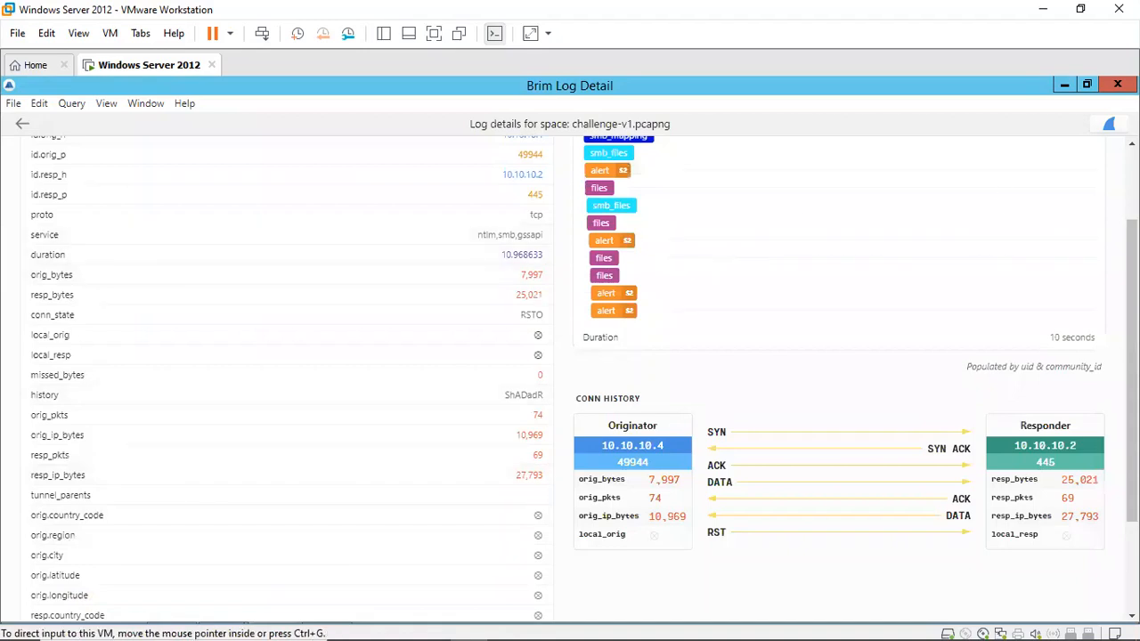
pyautogui.scroll(3, 718, 263)
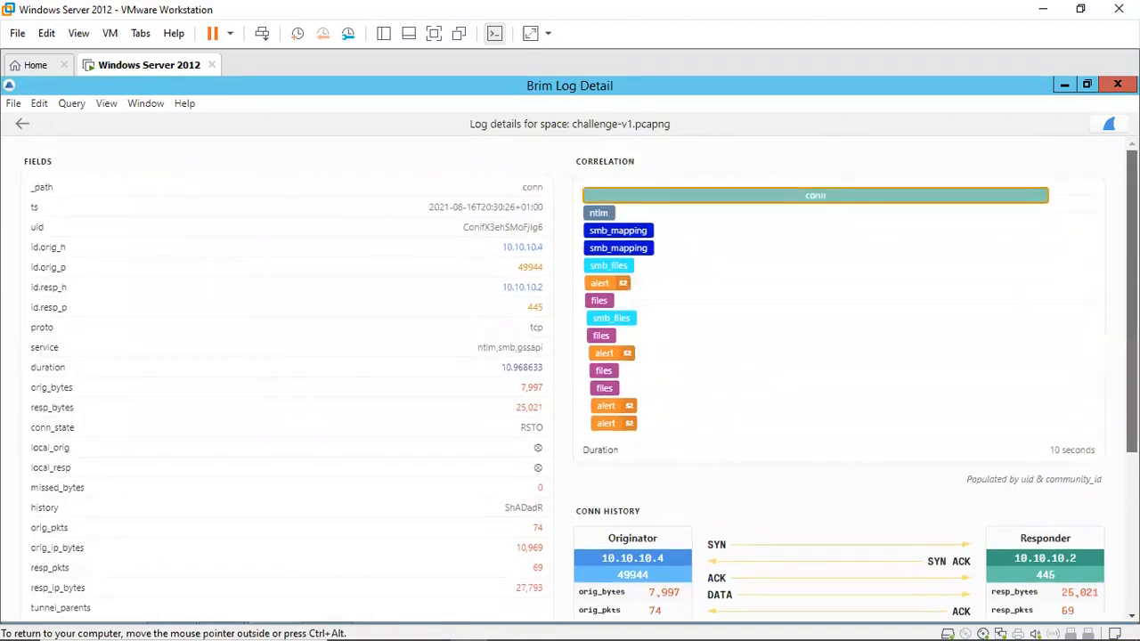
pyautogui.moveTo(888, 201)
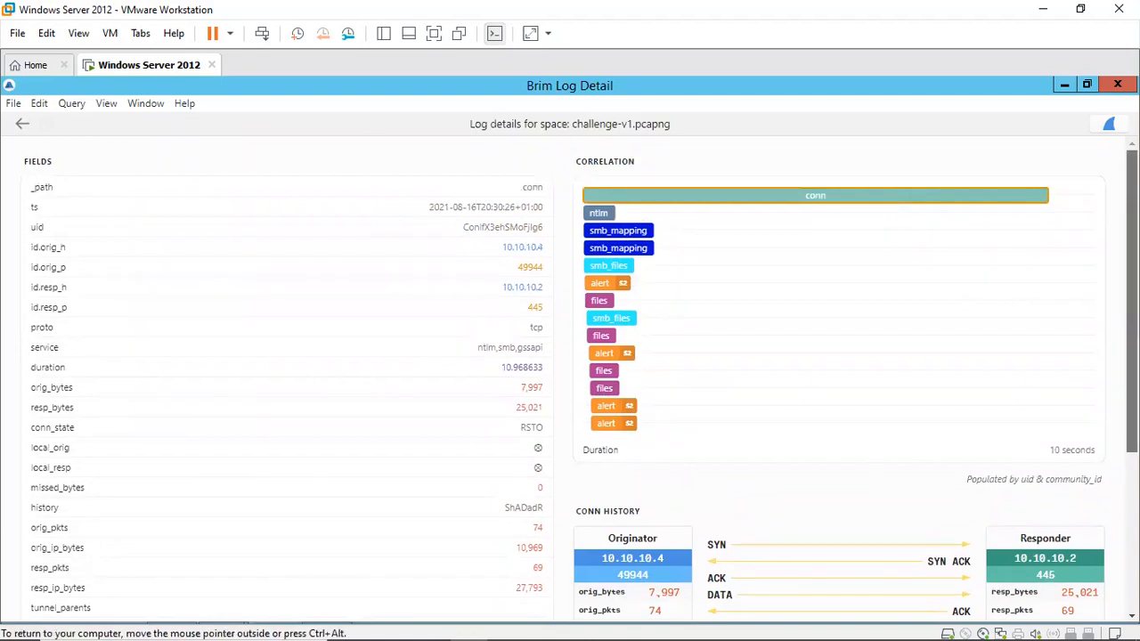
pyautogui.scroll(-1, 1036, 189)
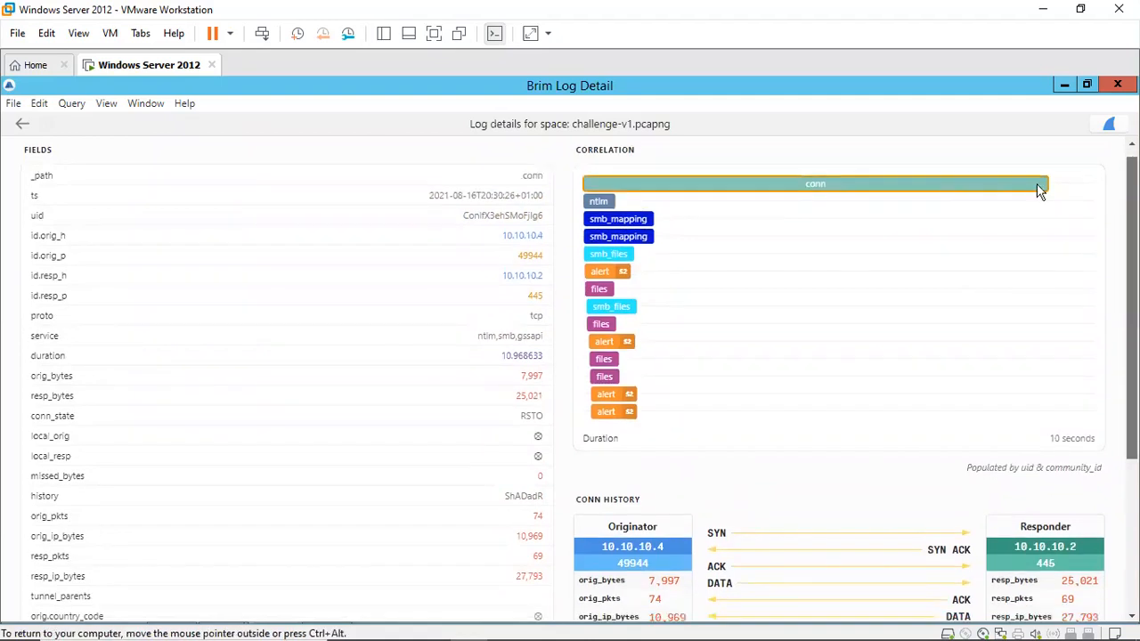
# Step: Go back to the RpcAddPrinterDriver alert's details and copy its alert.signature value
pyautogui.click(21, 125)
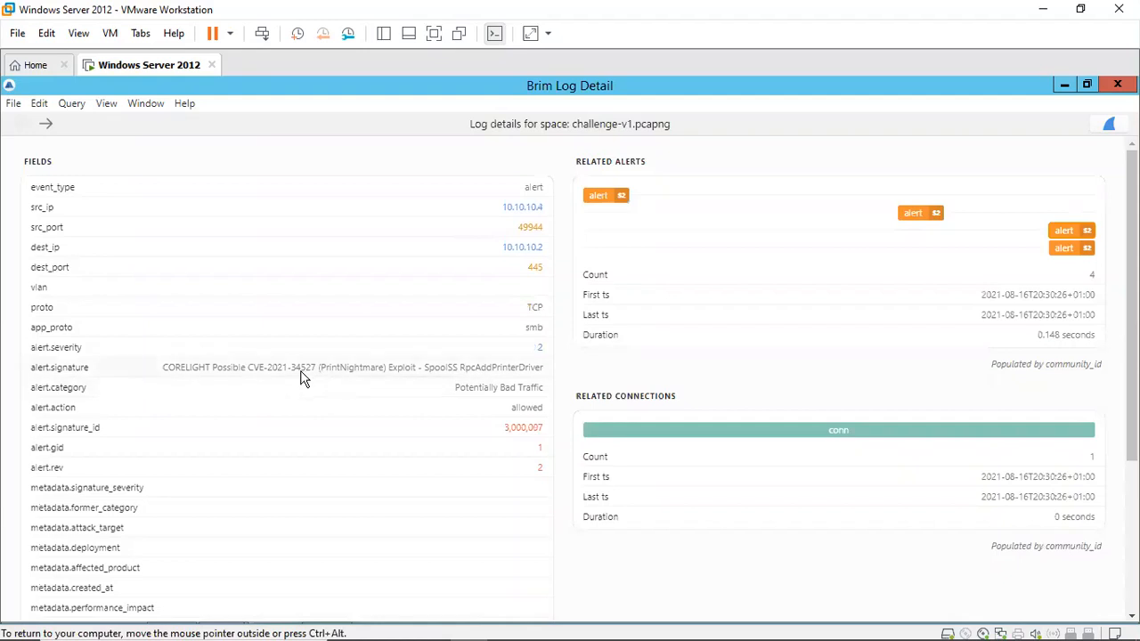
pyautogui.tripleClick(252, 371)
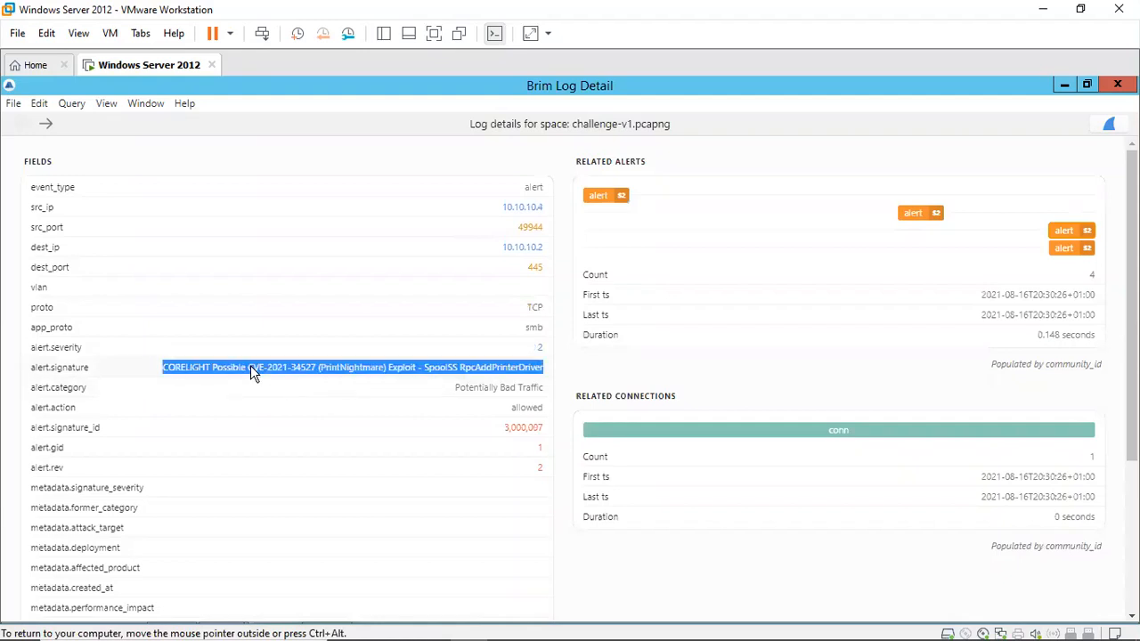
pyautogui.rightClick(250, 367)
pyautogui.click(286, 388)
# Step: Paste the copied alert signature into the empty new 6 document in Notepad++, adding three blank lines above it
pyautogui.click(591, 624)
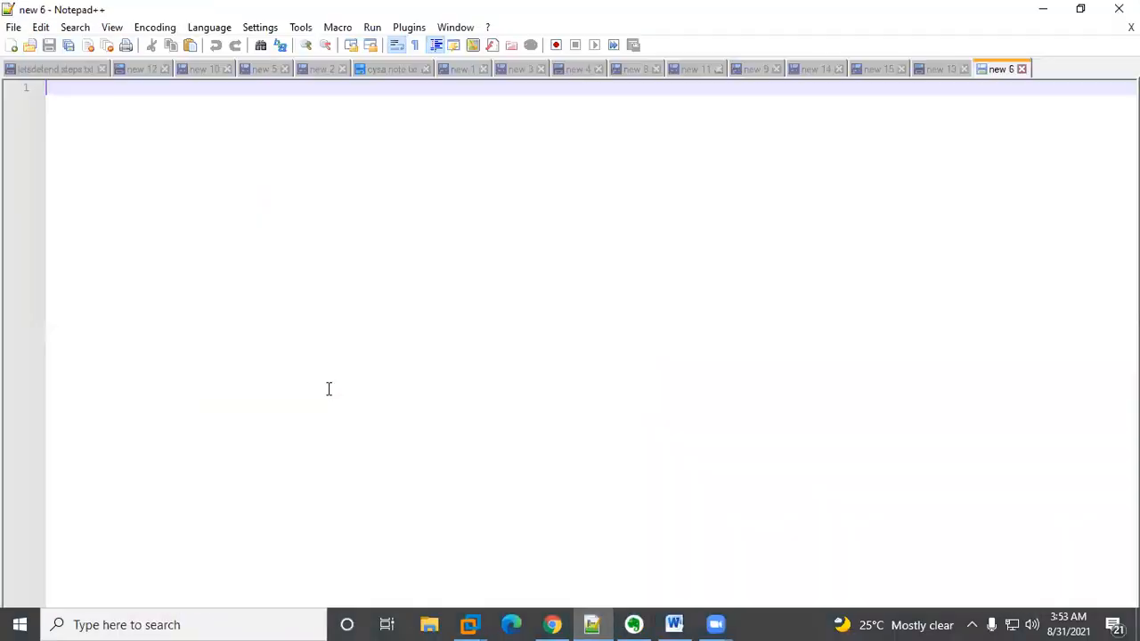
pyautogui.rightClick(297, 354)
pyautogui.click(109, 29)
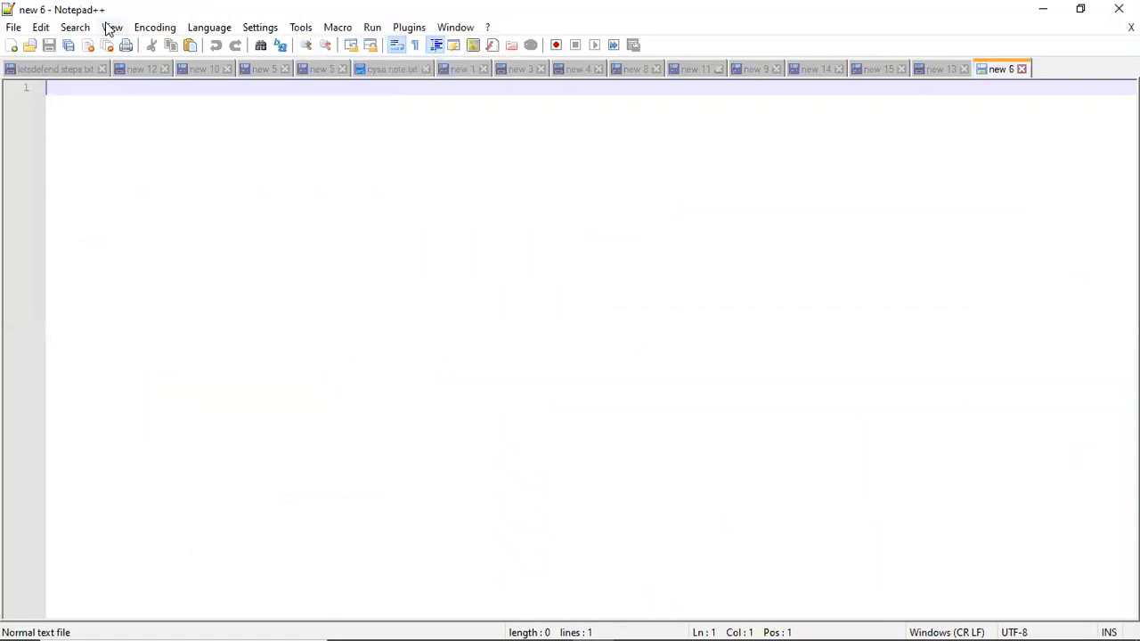
pyautogui.click(113, 32)
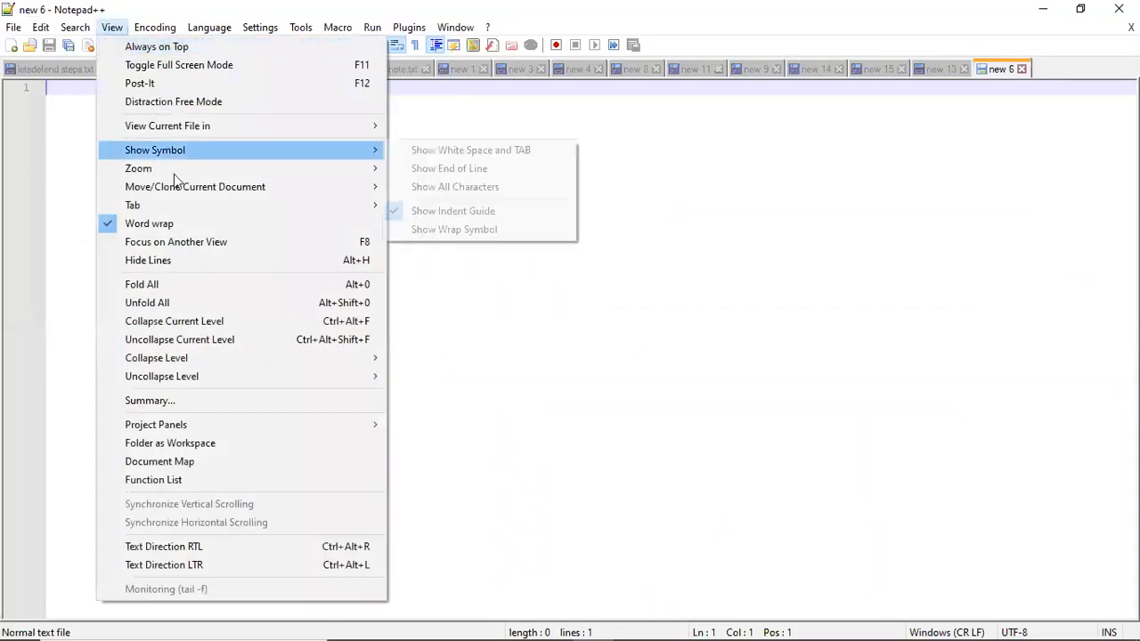
pyautogui.moveTo(214, 170)
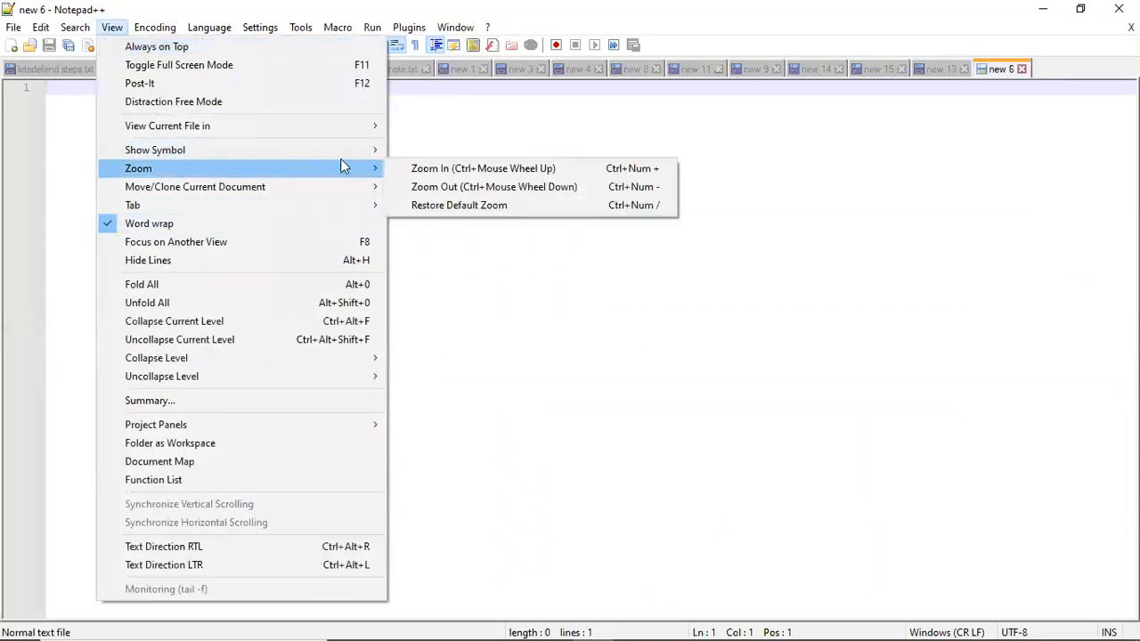
pyautogui.click(429, 169)
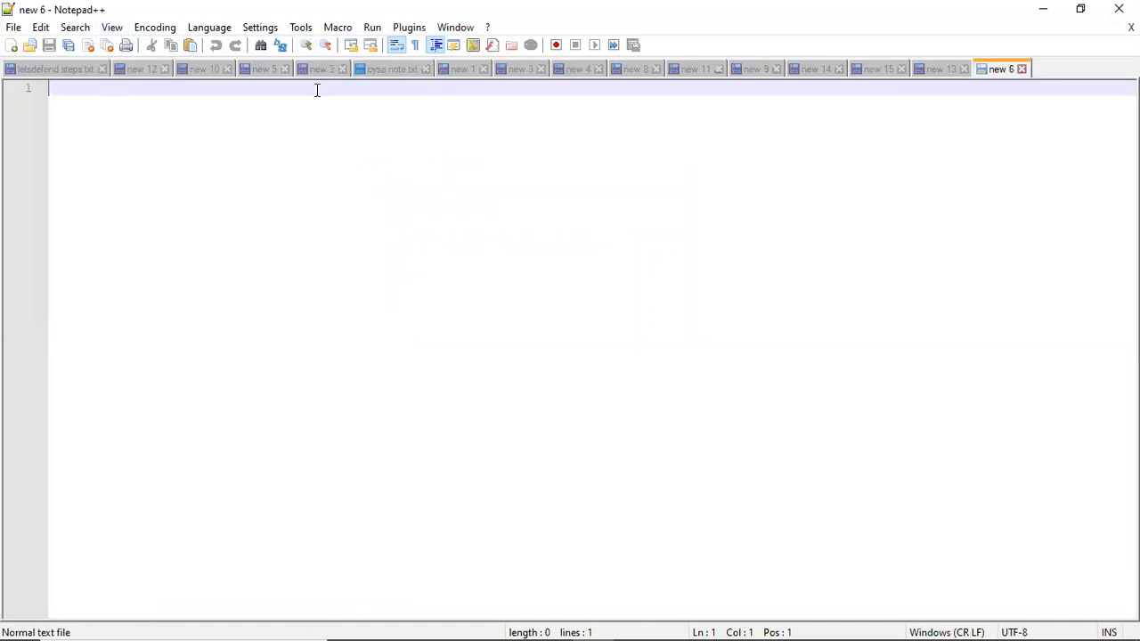
pyautogui.hotkey('ctrl', 'v')
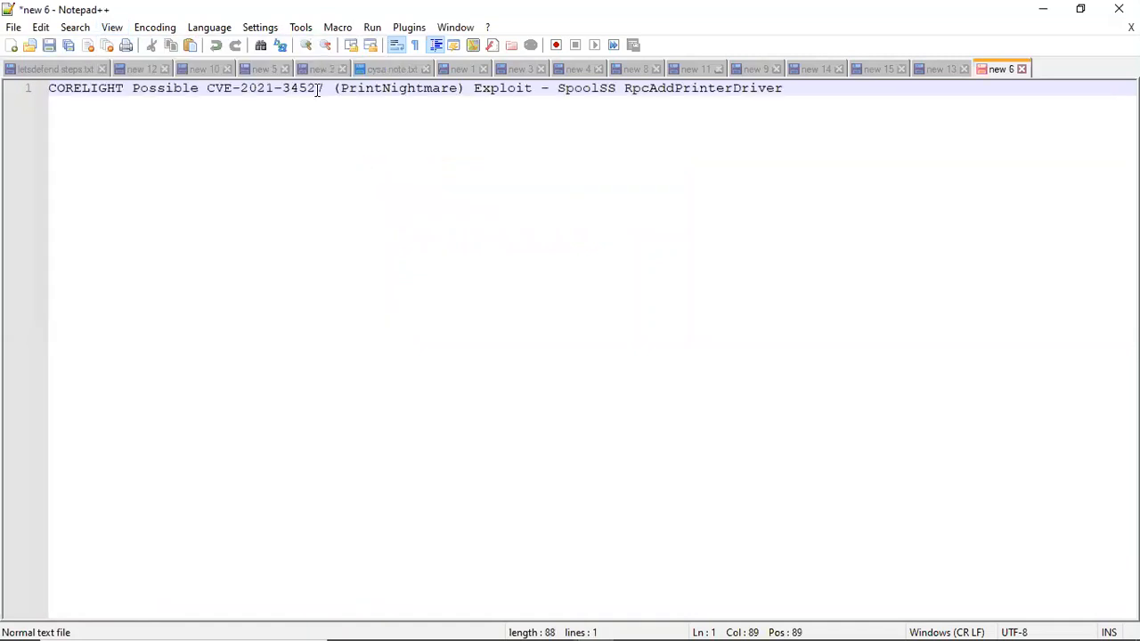
pyautogui.click(50, 88)
pyautogui.press('Return')
pyautogui.press('Return')
pyautogui.press('Return')
pyautogui.press('Return')
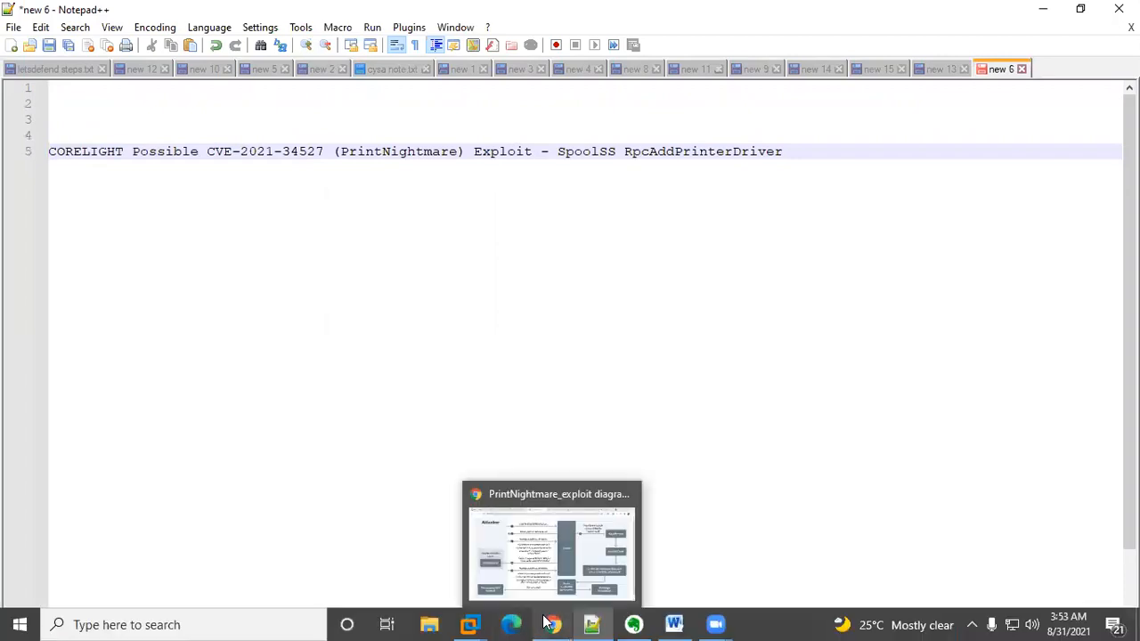
# Step: Open the Question 1 page of the LetsDefend challenge and read the hint's answer format
pyautogui.click(547, 621)
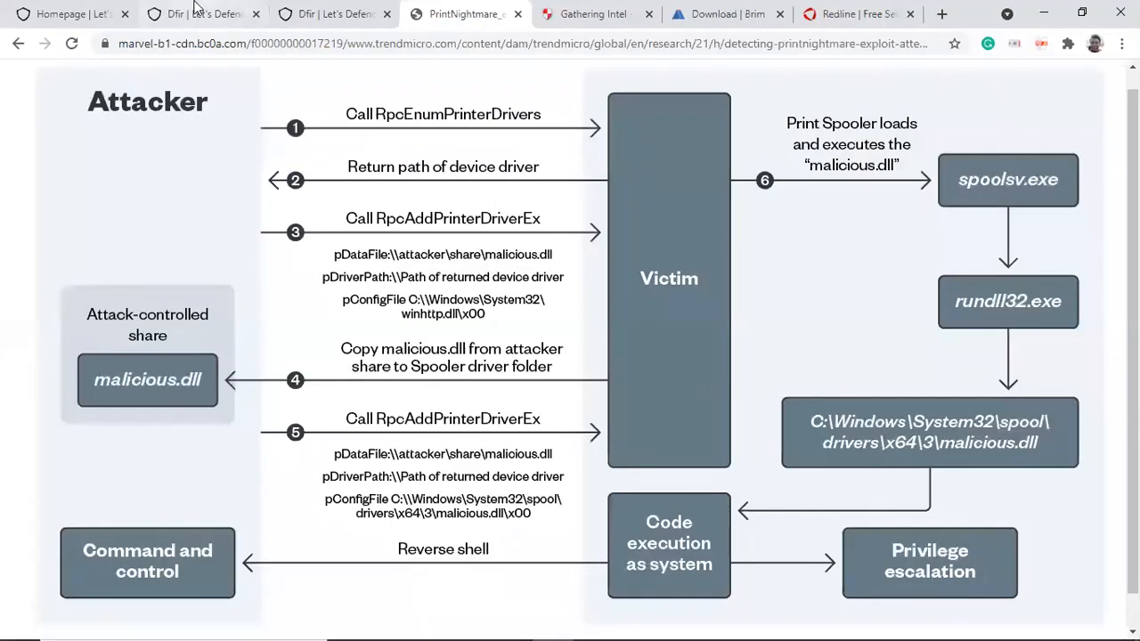
pyautogui.click(330, 14)
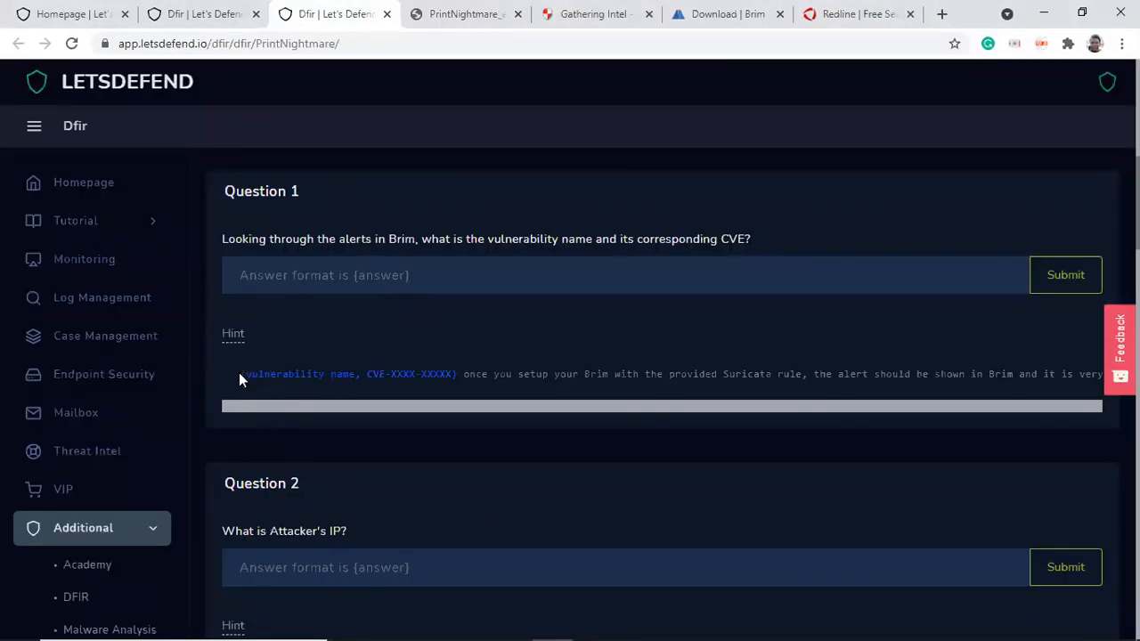
pyautogui.moveTo(240, 373); pyautogui.dragTo(277, 378)
pyautogui.click(297, 275)
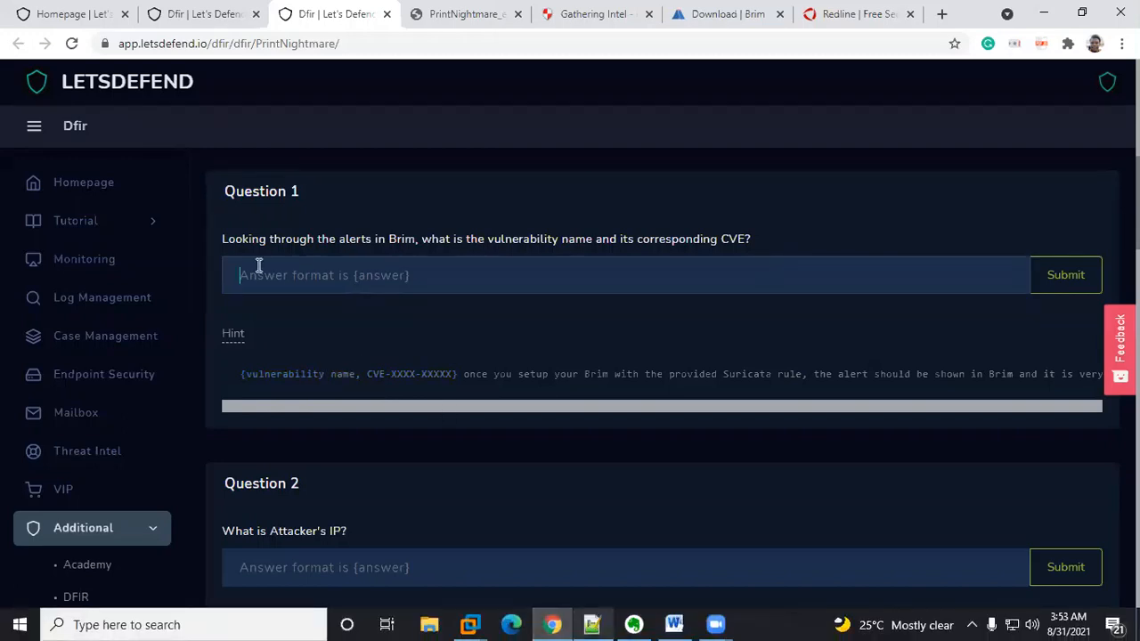
# Step: Copy PrintNightmare from the signature and start a new answer line reading {PrintNightmare, } below it
pyautogui.hotkey('alt', 'Tab')
pyautogui.doubleClick(407, 153)
pyautogui.hotkey('ctrl', 'c')
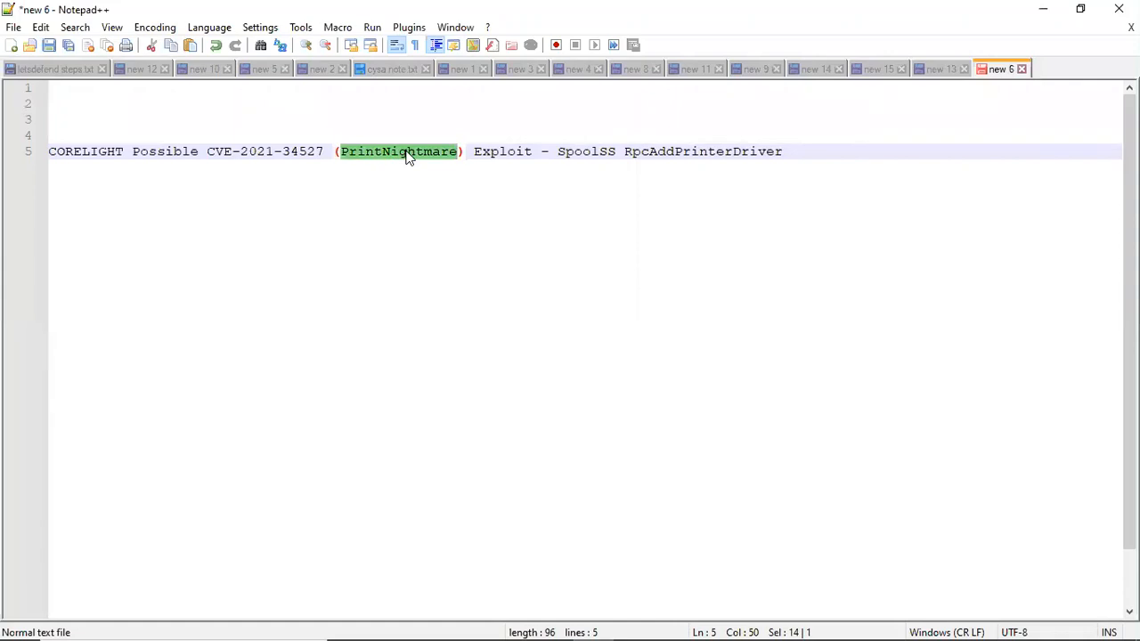
pyautogui.press('End')
pyautogui.press('Return')
pyautogui.press('Return')
pyautogui.press('Return')
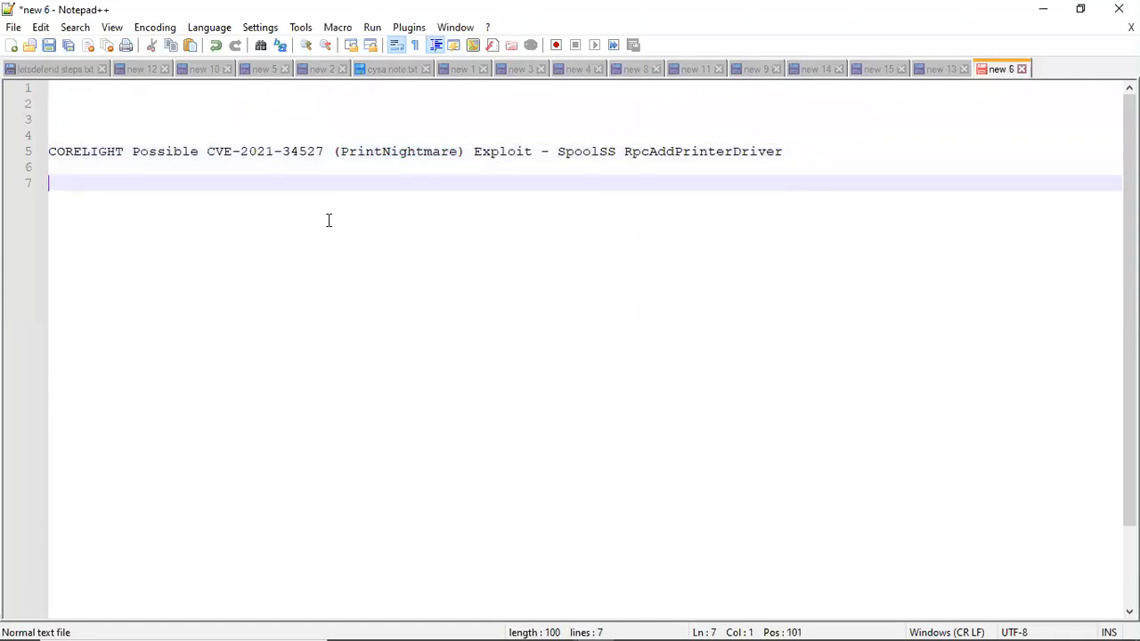
pyautogui.write('(')
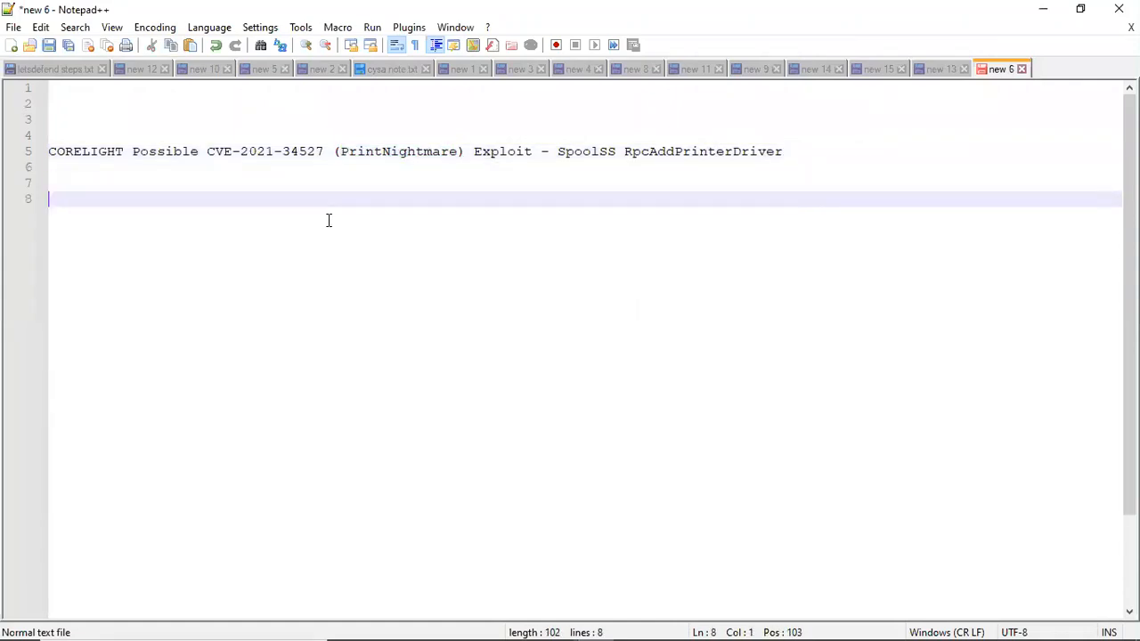
pyautogui.write('()')
pyautogui.hotkey('ctrl', 'v')
pyautogui.write(',')
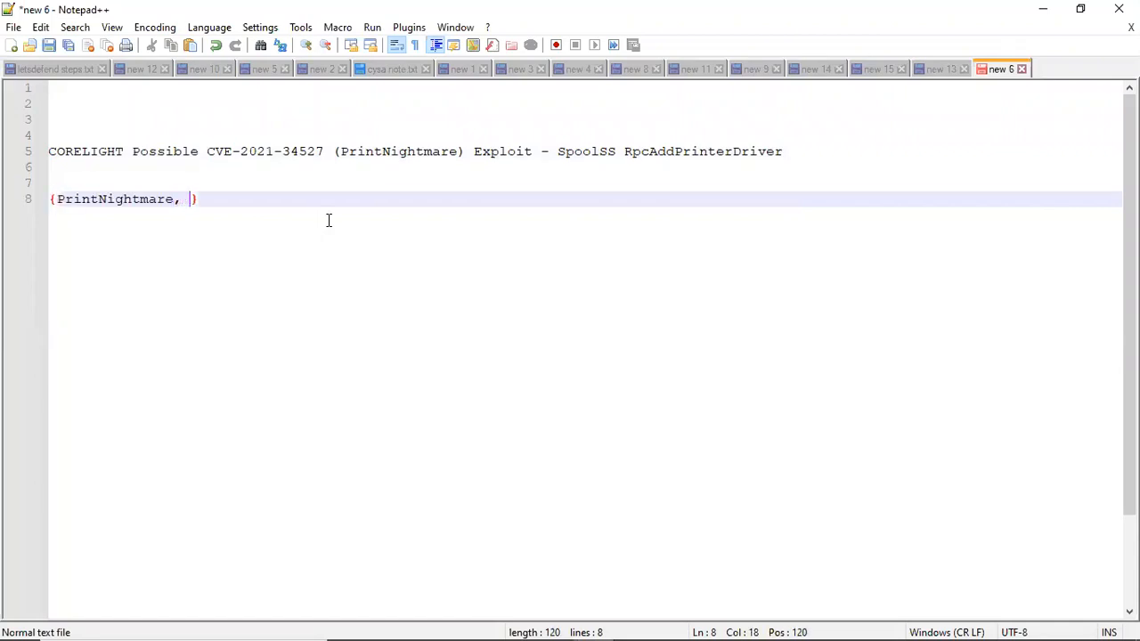
# Step: Copy CVE-2021-34527 into the answer to form {PrintNightmare, CVE-2021-34527} and copy the whole line
pyautogui.moveTo(326, 151); pyautogui.dragTo(209, 153)
pyautogui.hotkey('ctrl', 'c')
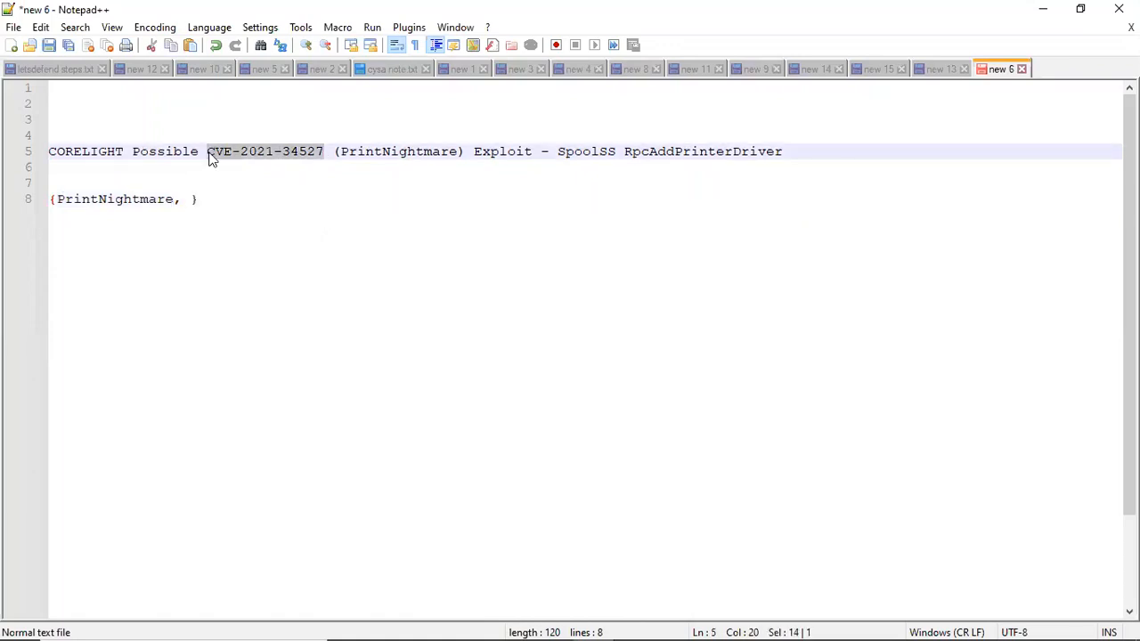
pyautogui.click(188, 202)
pyautogui.hotkey('ctrl', 'v')
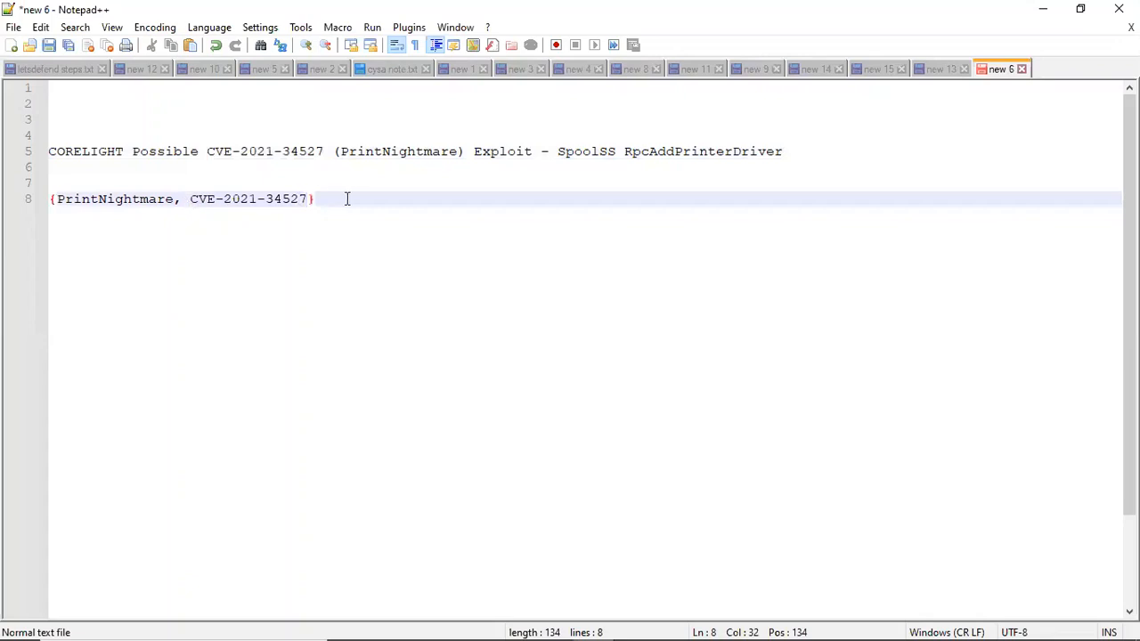
pyautogui.moveTo(18, 201)
pyautogui.mouseDown()
pyautogui.moveTo(10, 184)
pyautogui.moveTo(22, 209)
pyautogui.mouseUp()
pyautogui.hotkey('ctrl', 'c')
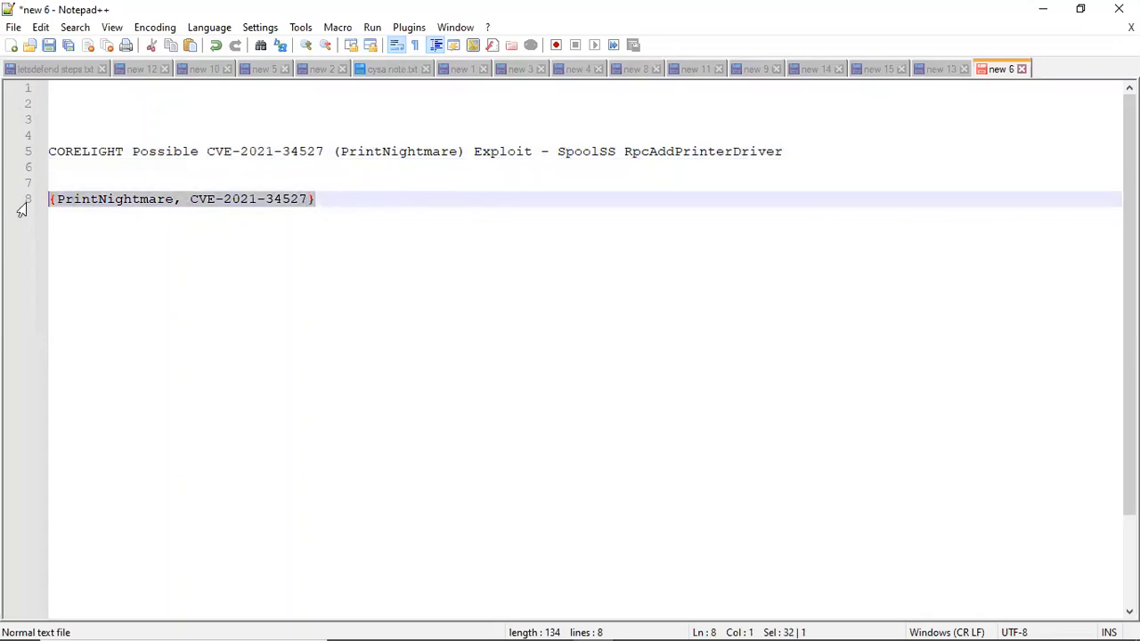
# Step: Paste {PrintNightmare, CVE-2021-34527} as the answer to Question 1 and submit it
pyautogui.moveTo(584, 639)
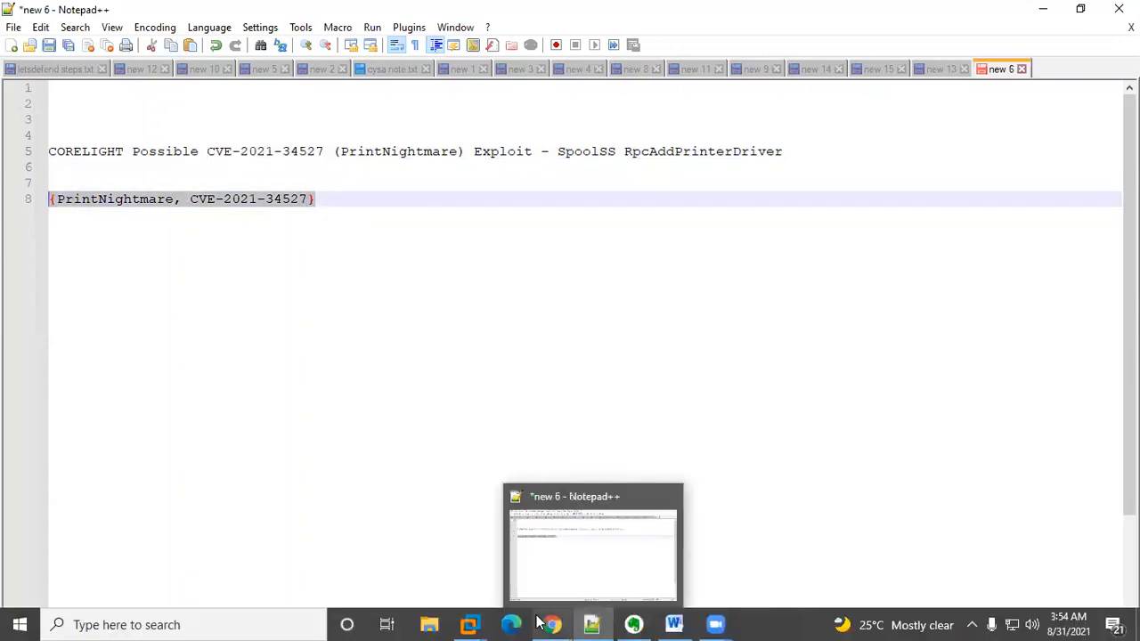
pyautogui.moveTo(553, 624)
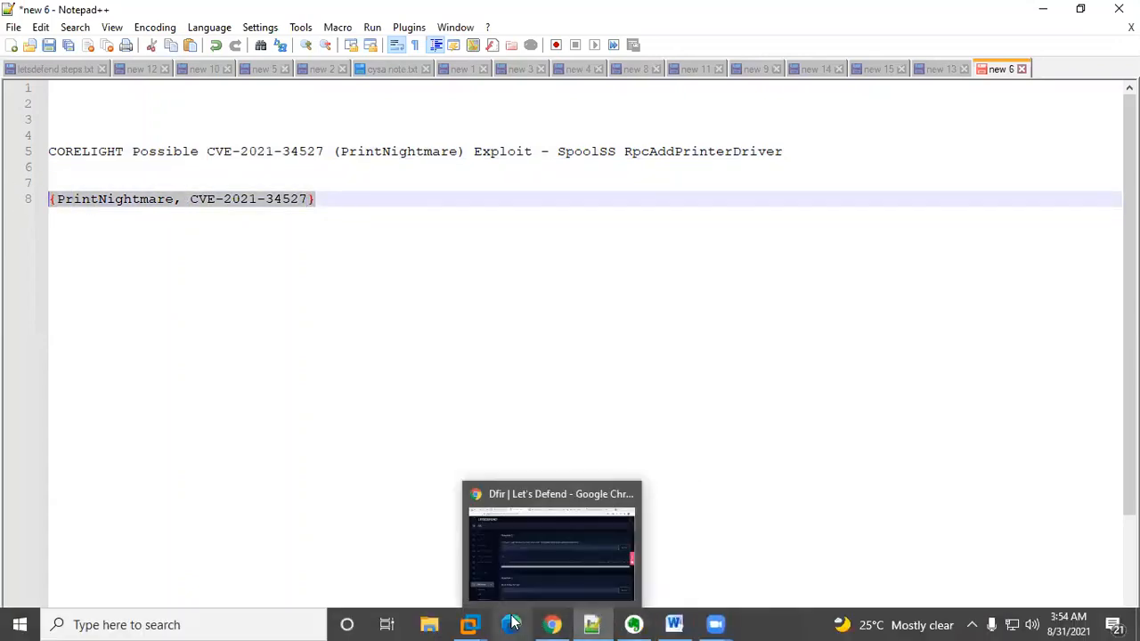
pyautogui.click(561, 623)
pyautogui.click(372, 283)
pyautogui.hotkey('ctrl', 'v')
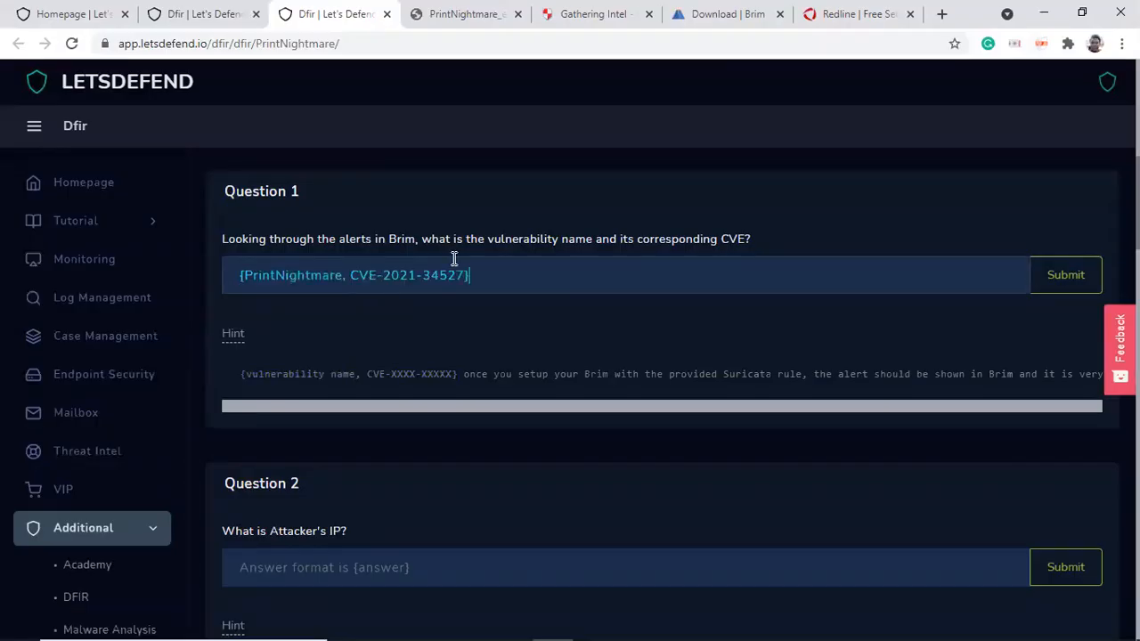
pyautogui.click(1054, 292)
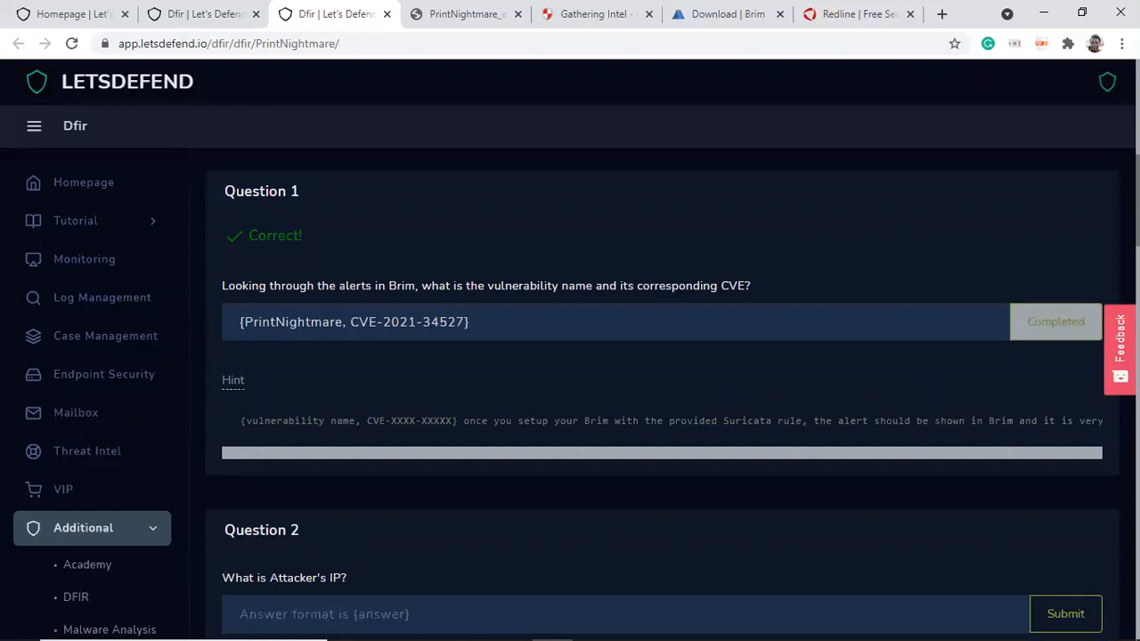
# Step: Read Questions 2 and 3, then check the alert's source IP in the Brim log details
pyautogui.scroll(-2, 662, 405)
pyautogui.scroll(-1, 662, 405)
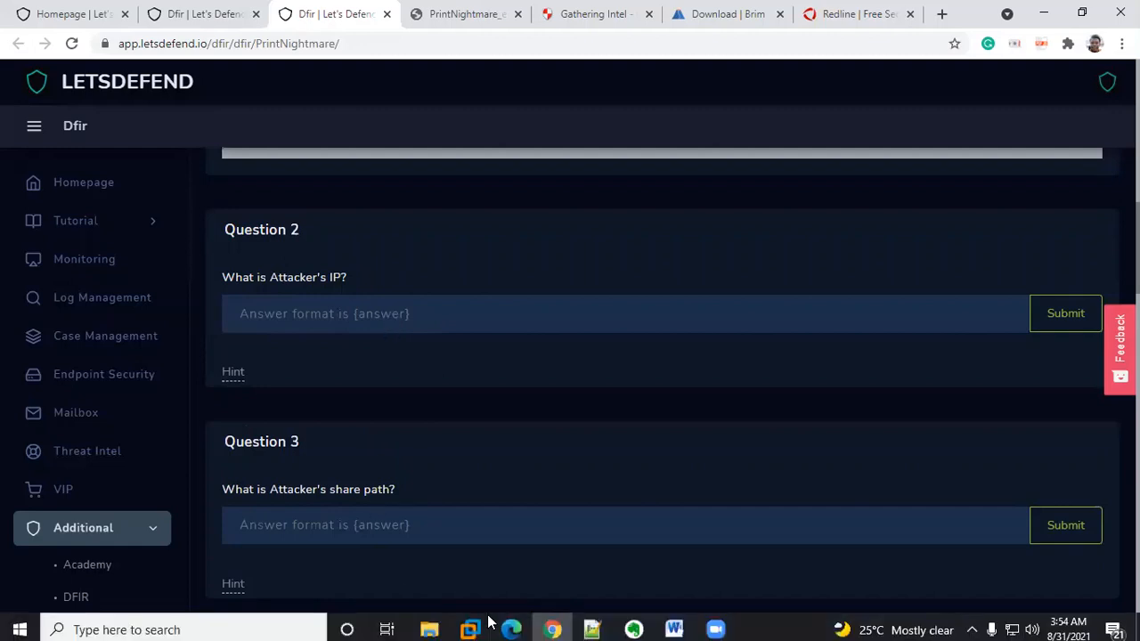
pyautogui.moveTo(469, 624)
pyautogui.click(526, 538)
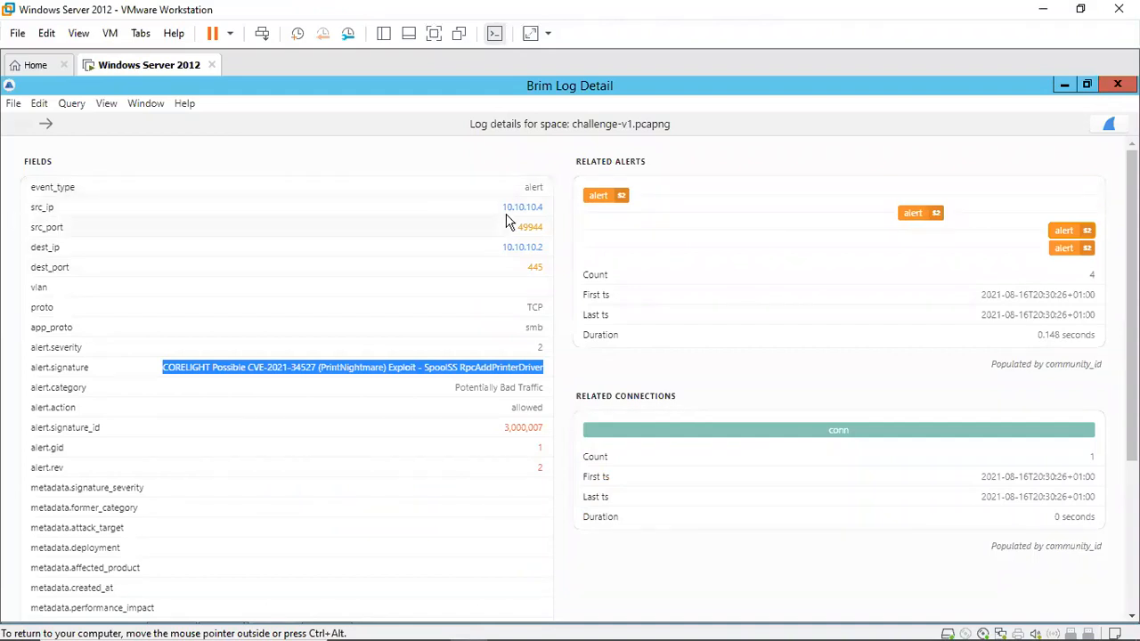
pyautogui.moveTo(447, 638)
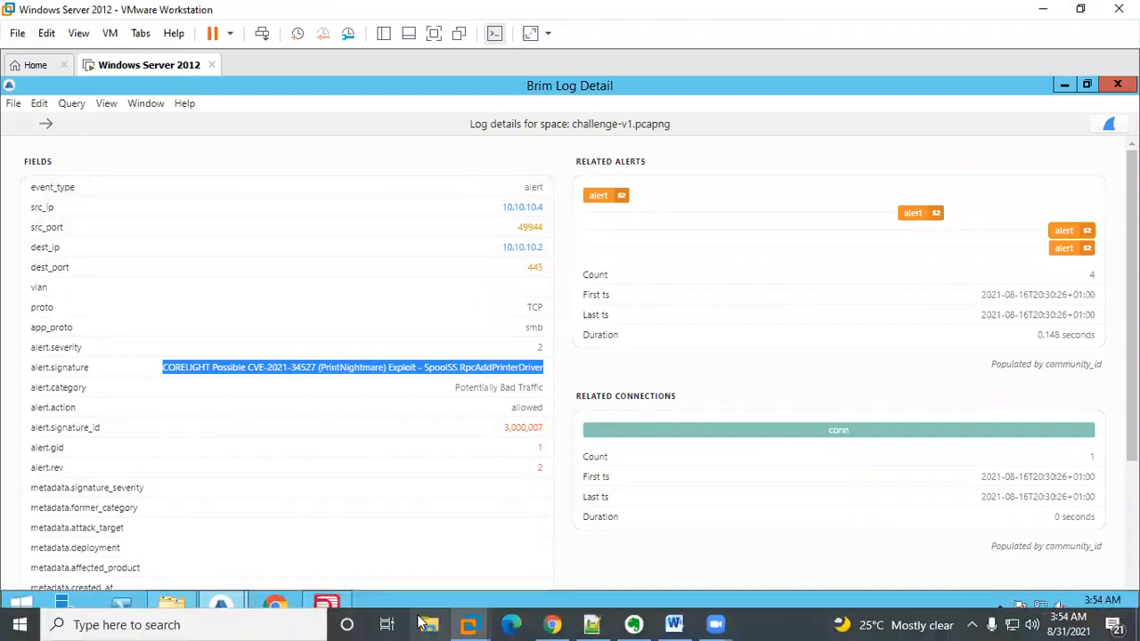
pyautogui.click(553, 624)
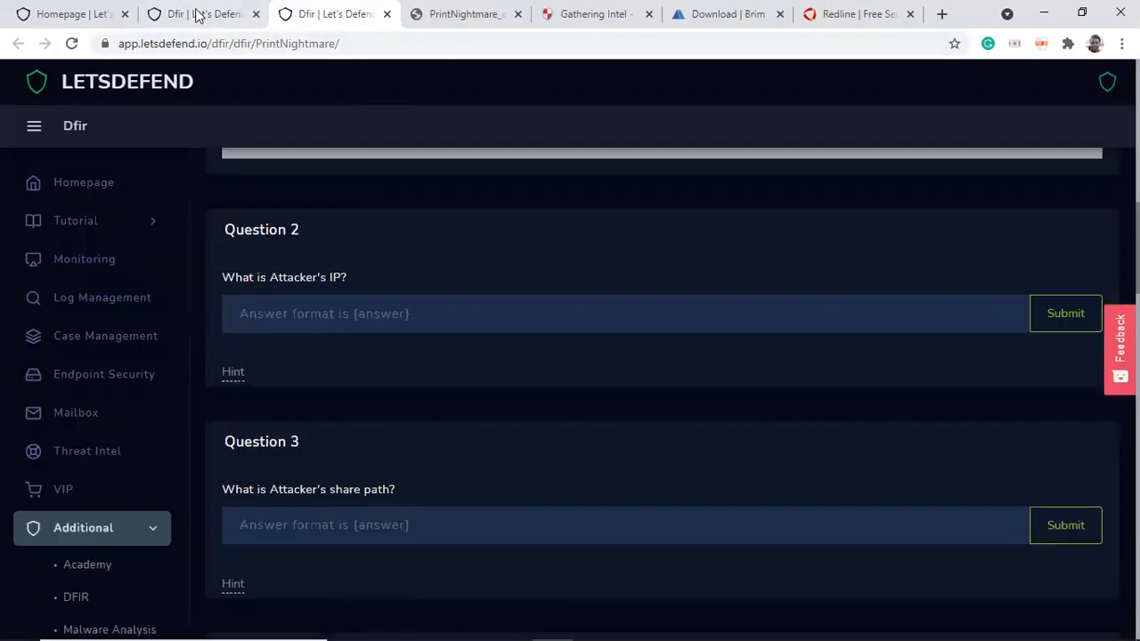
# Step: Switch to the Redline analysis session and browse the Analysis Data categories
pyautogui.click(459, 14)
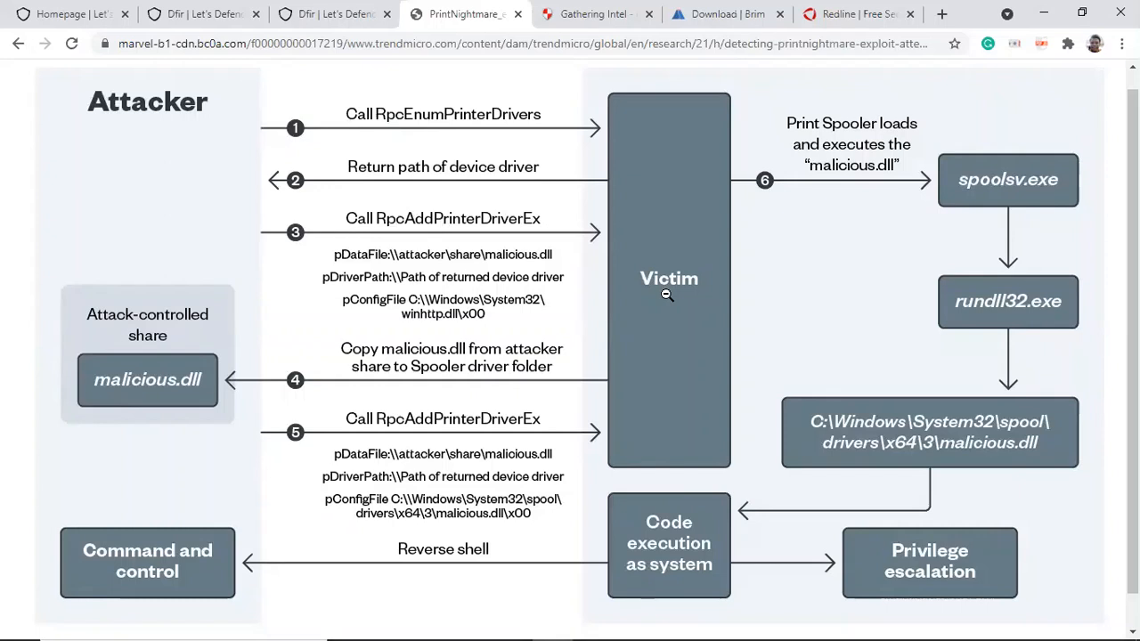
pyautogui.click(1045, 18)
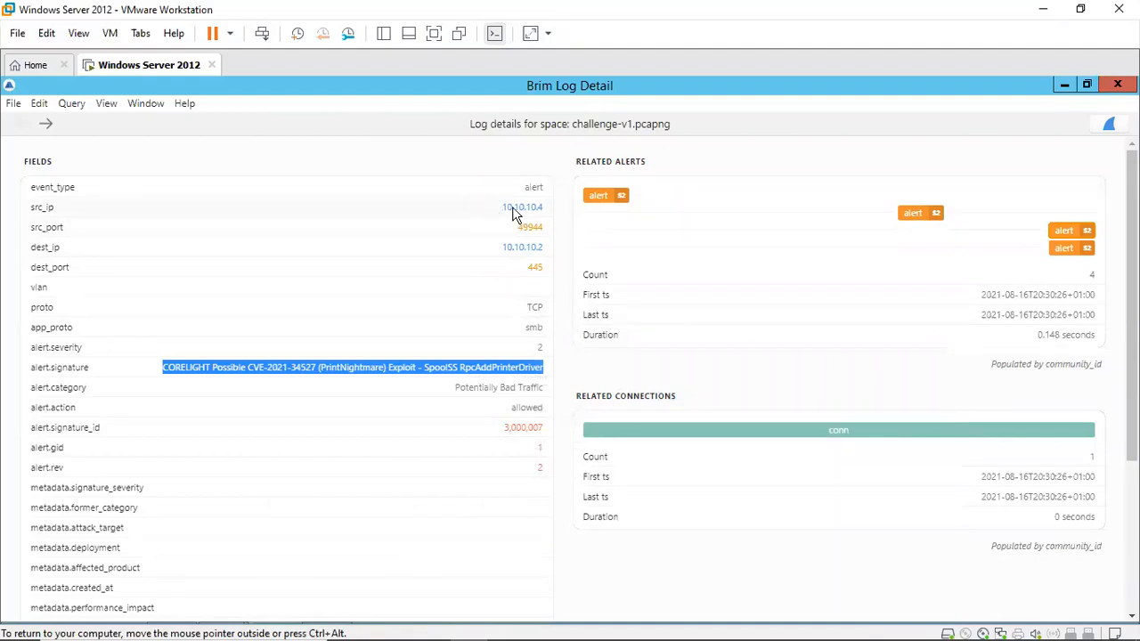
pyautogui.moveTo(283, 608)
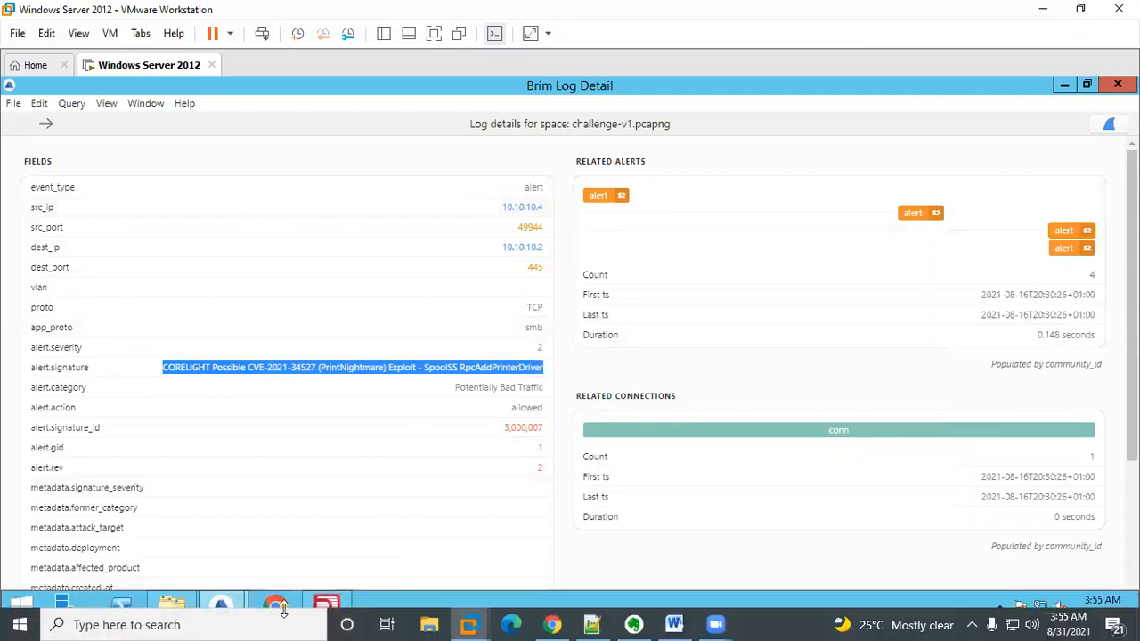
pyautogui.click(326, 604)
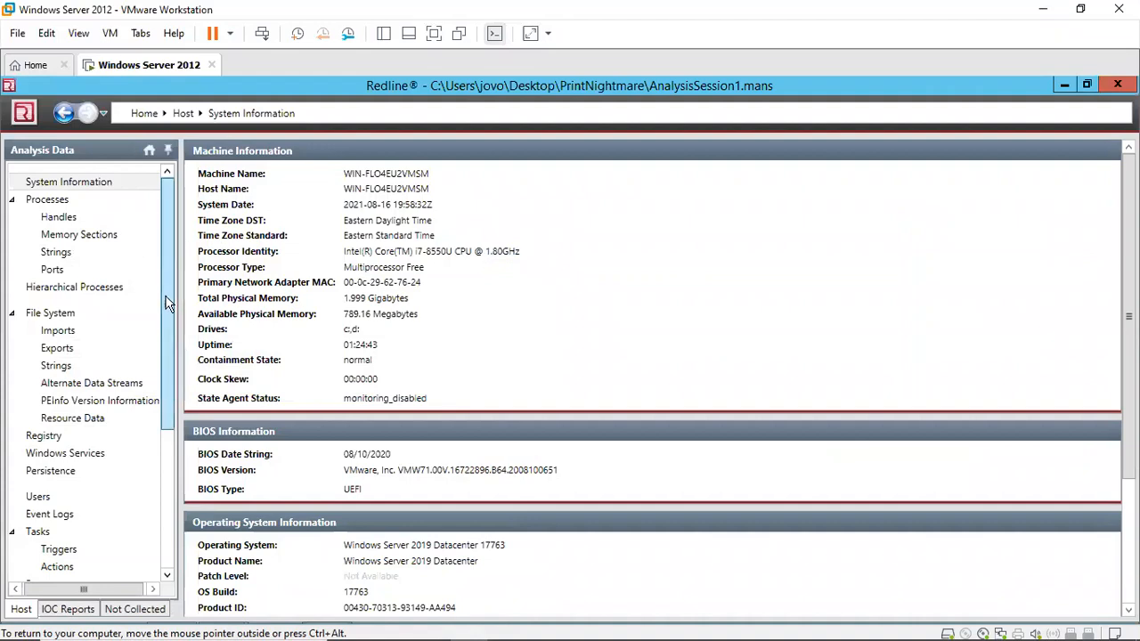
pyautogui.moveTo(167, 236); pyautogui.dragTo(167, 373)
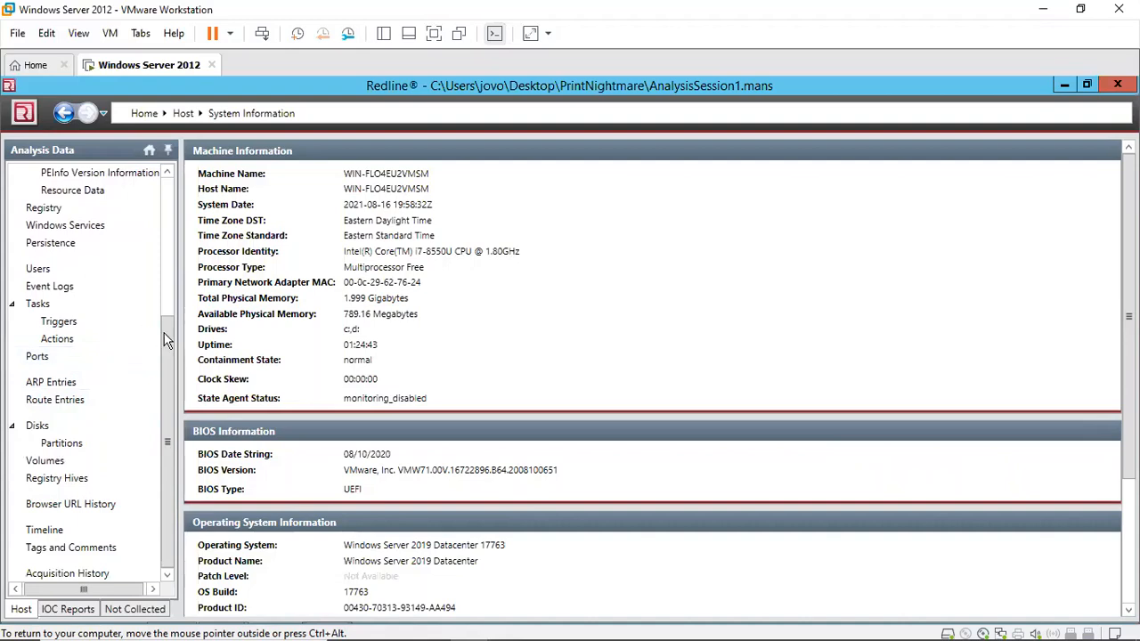
pyautogui.moveTo(167, 340); pyautogui.dragTo(169, 317)
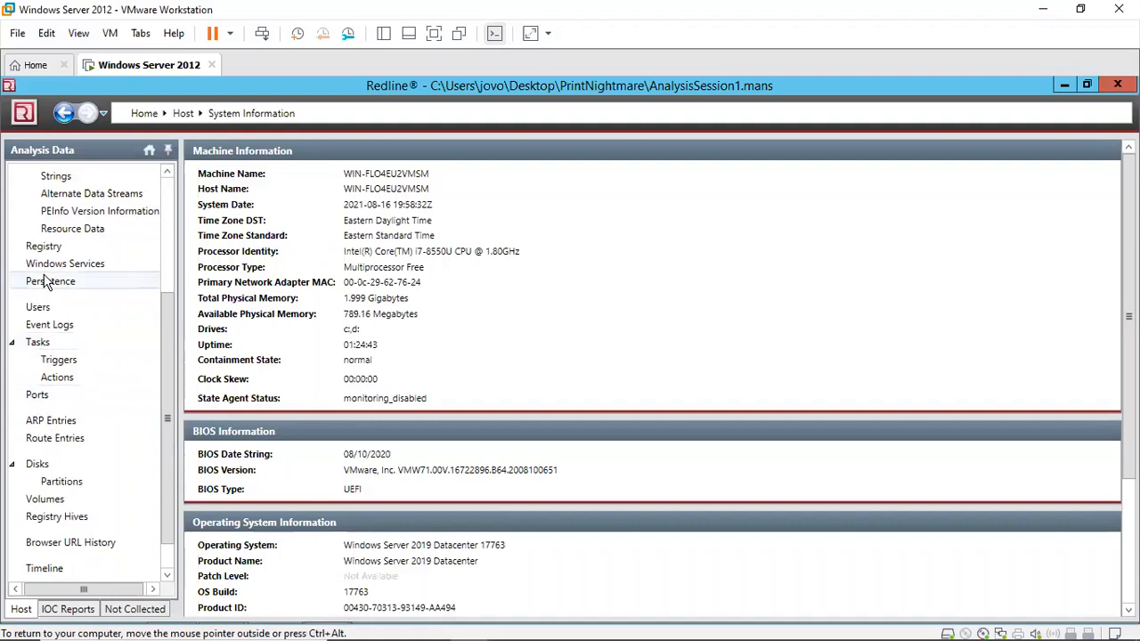
pyautogui.moveTo(172, 352); pyautogui.dragTo(170, 265)
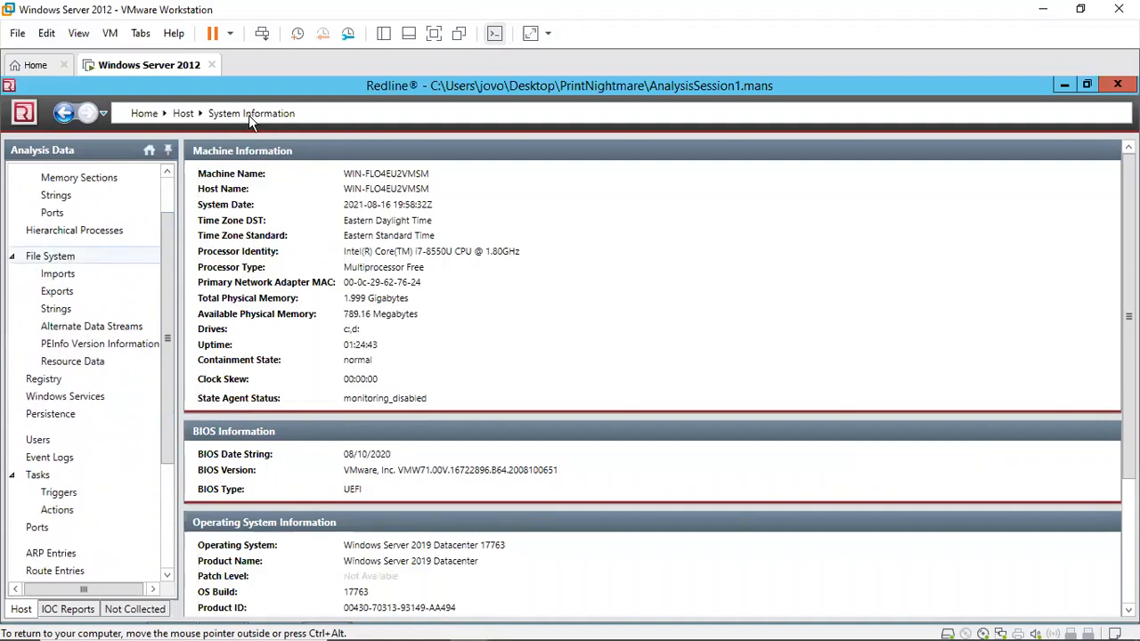
# Step: Open the File System view with the winhttp.dll search and scroll across the result columns to inspect them
pyautogui.click(71, 256)
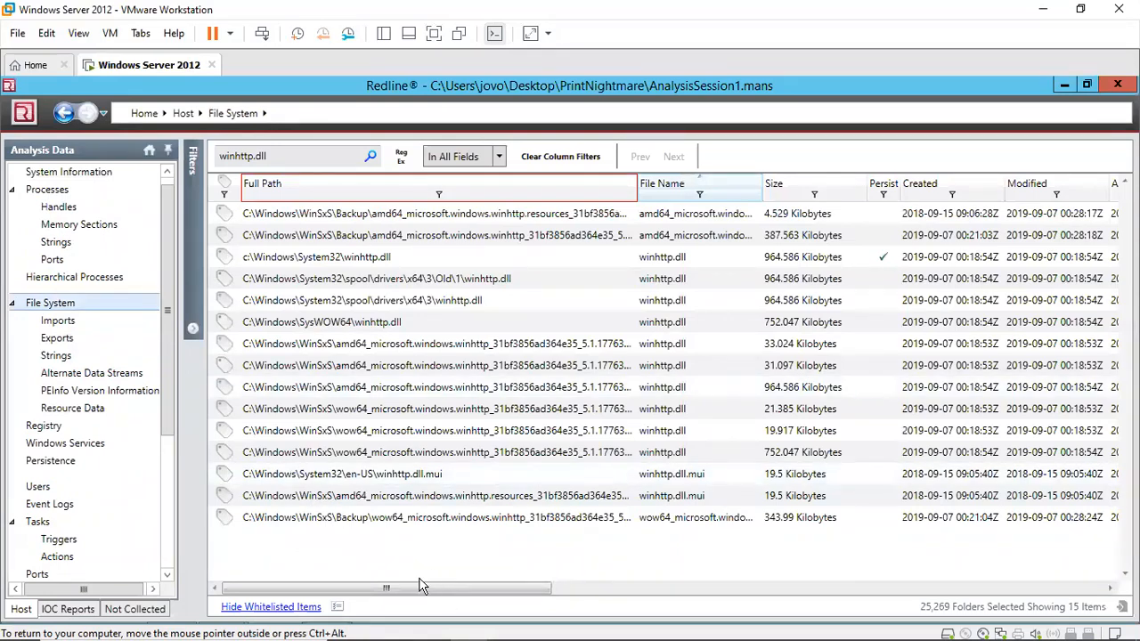
pyautogui.moveTo(432, 588)
pyautogui.mouseDown()
pyautogui.moveTo(605, 571)
pyautogui.moveTo(560, 601)
pyautogui.moveTo(564, 587)
pyautogui.moveTo(855, 595)
pyautogui.moveTo(811, 590)
pyautogui.mouseUp()
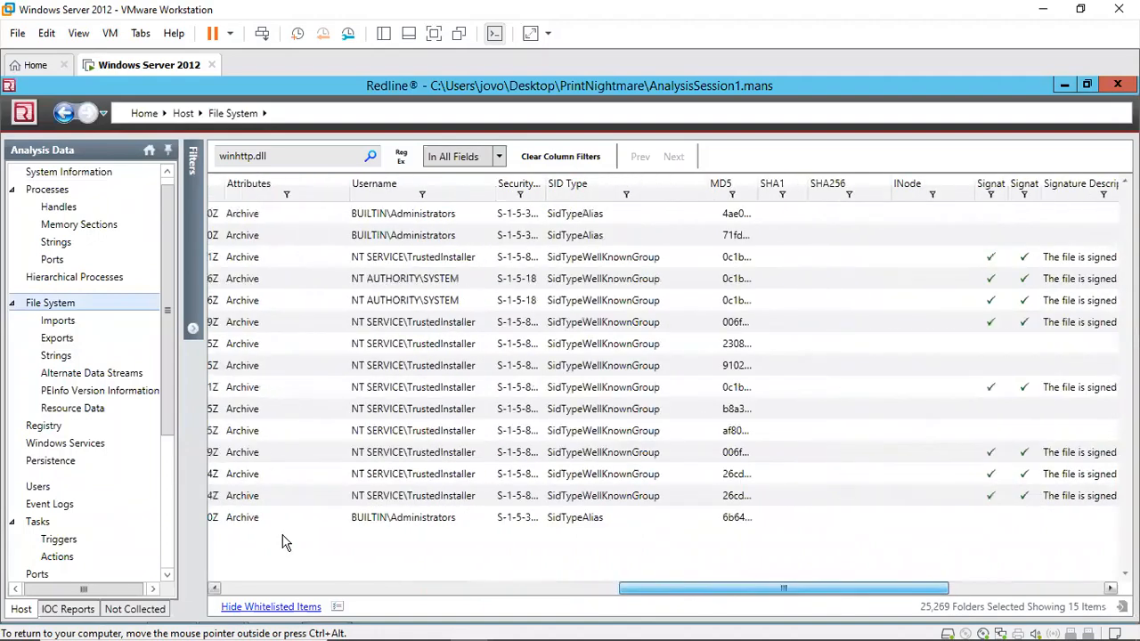
pyautogui.moveTo(209, 534); pyautogui.dragTo(35, 575)
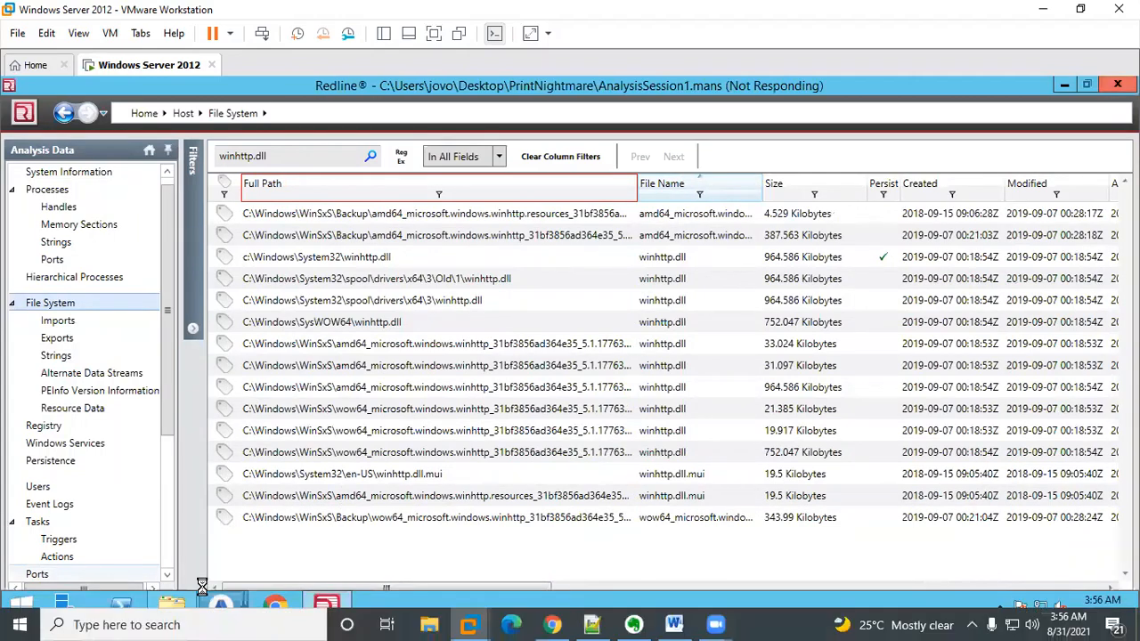
# Step: Switch to Brim and open the connection related to the PrintNightmare alert in the log details
pyautogui.moveTo(221, 606)
pyautogui.click(318, 534)
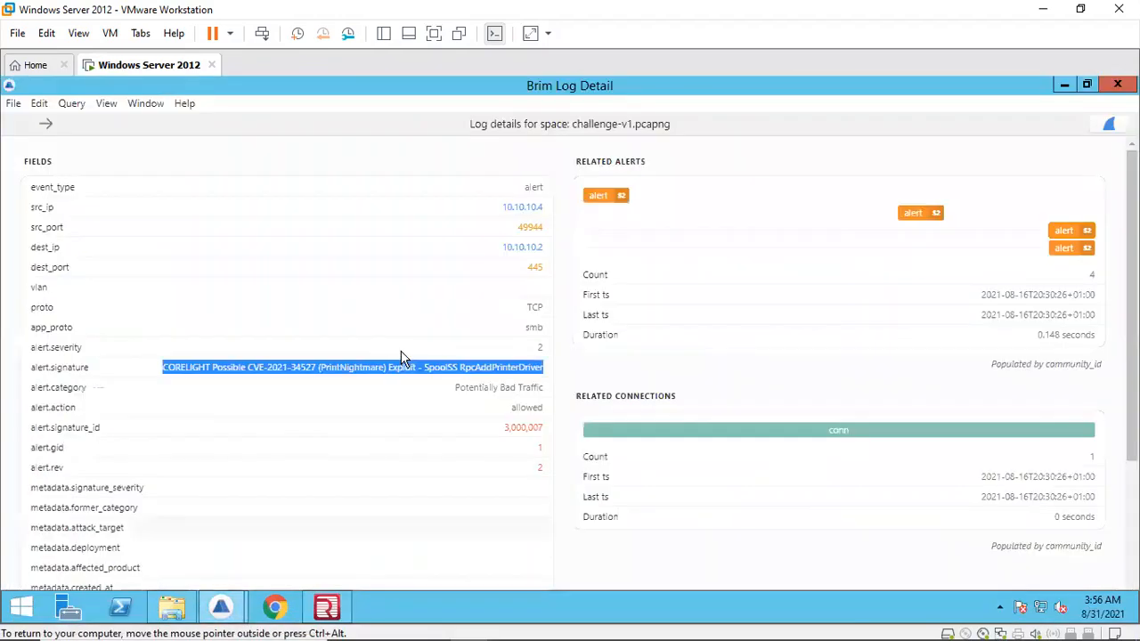
pyautogui.click(836, 433)
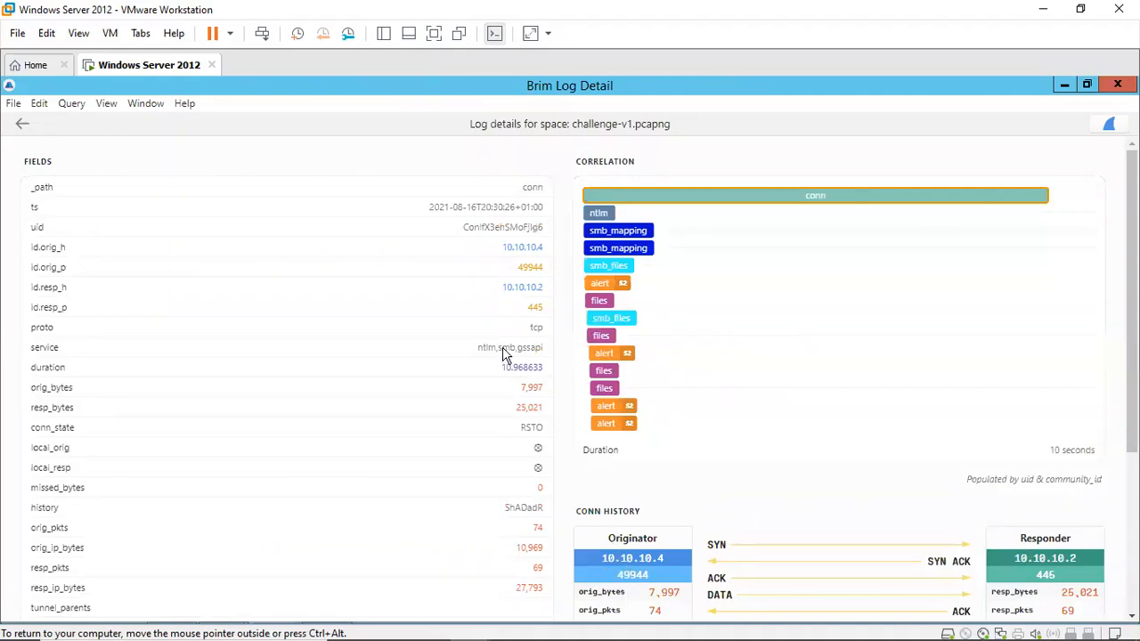
# Step: Return to Redline and open the ARP Entries category in the Analysis Data list
pyautogui.moveTo(455, 621)
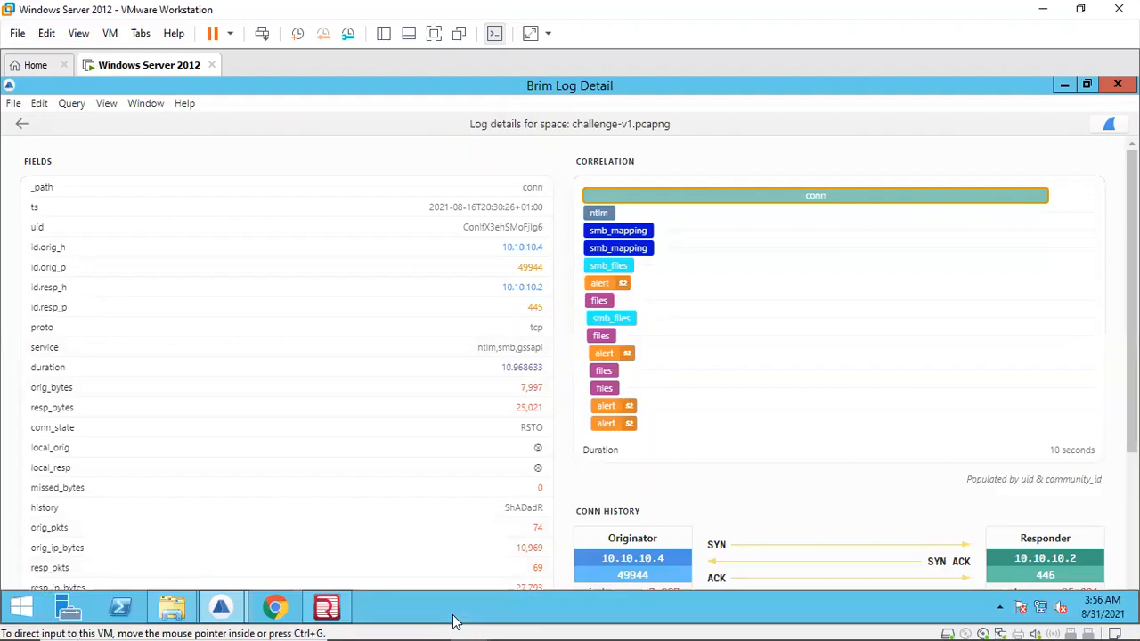
pyautogui.click(327, 607)
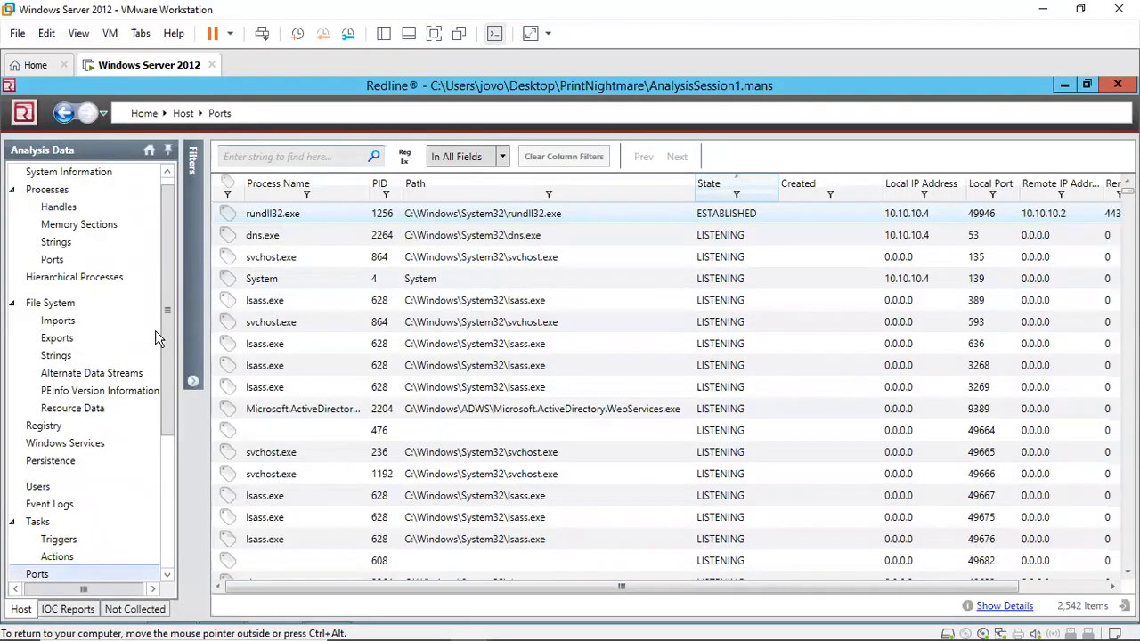
pyautogui.moveTo(166, 341); pyautogui.dragTo(159, 422)
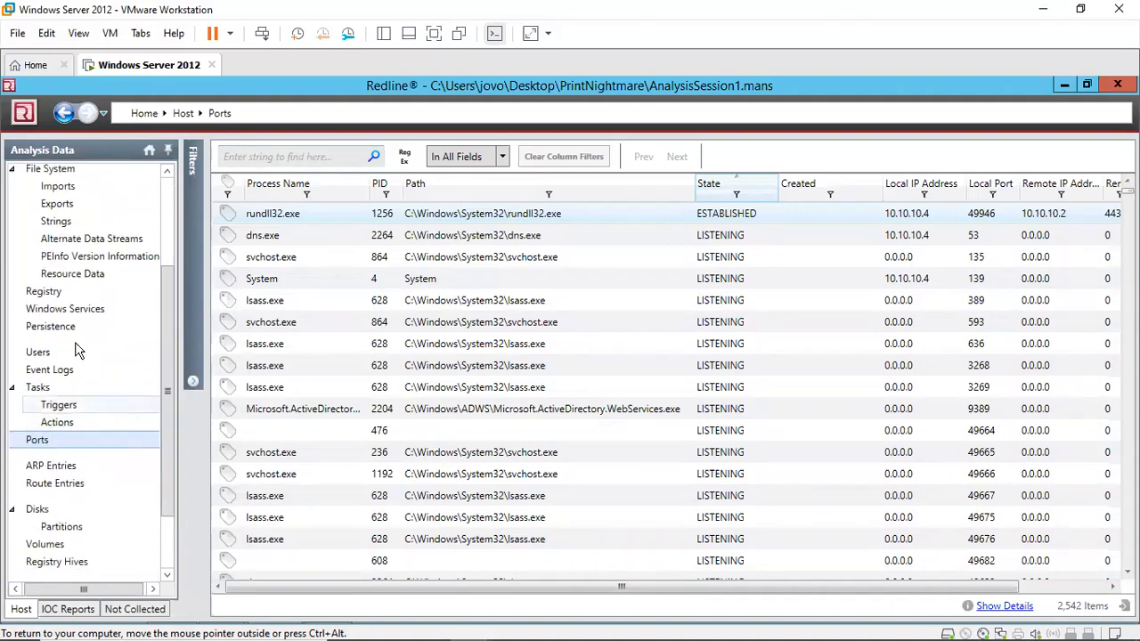
pyautogui.moveTo(162, 304); pyautogui.dragTo(166, 213)
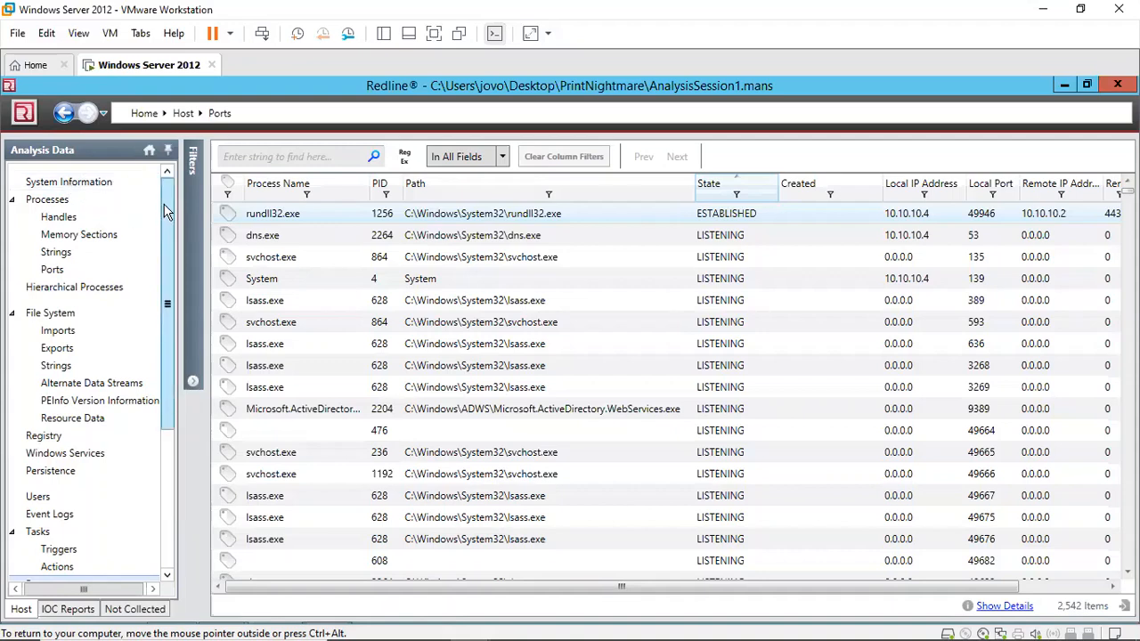
pyautogui.moveTo(163, 206); pyautogui.dragTo(164, 180)
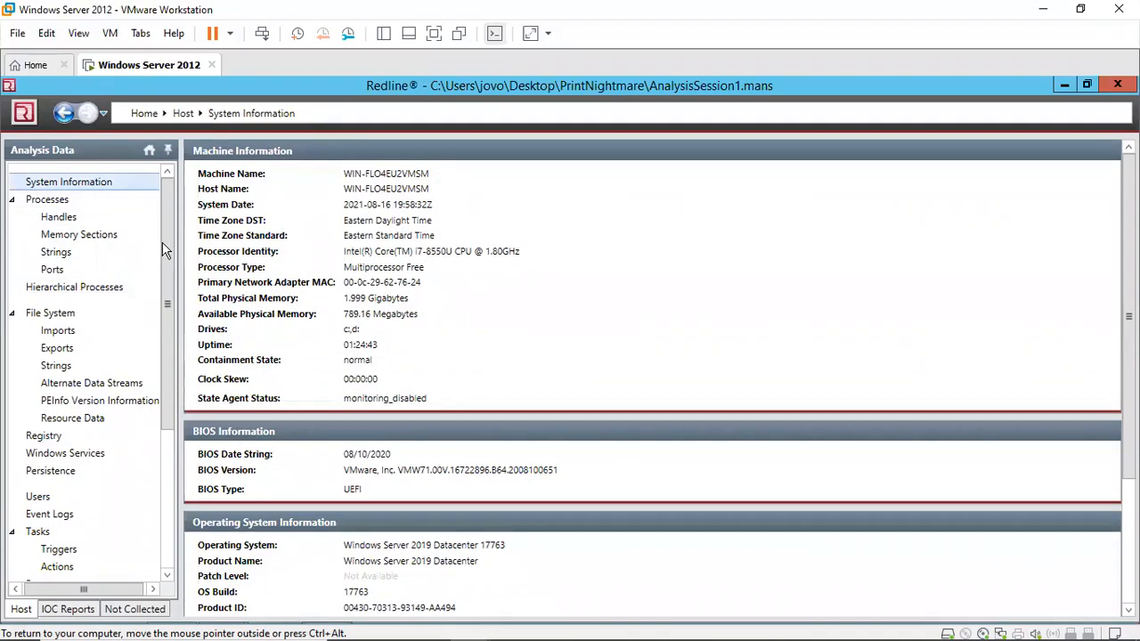
pyautogui.moveTo(169, 248); pyautogui.dragTo(169, 252)
pyautogui.scroll(-3, 40, 446)
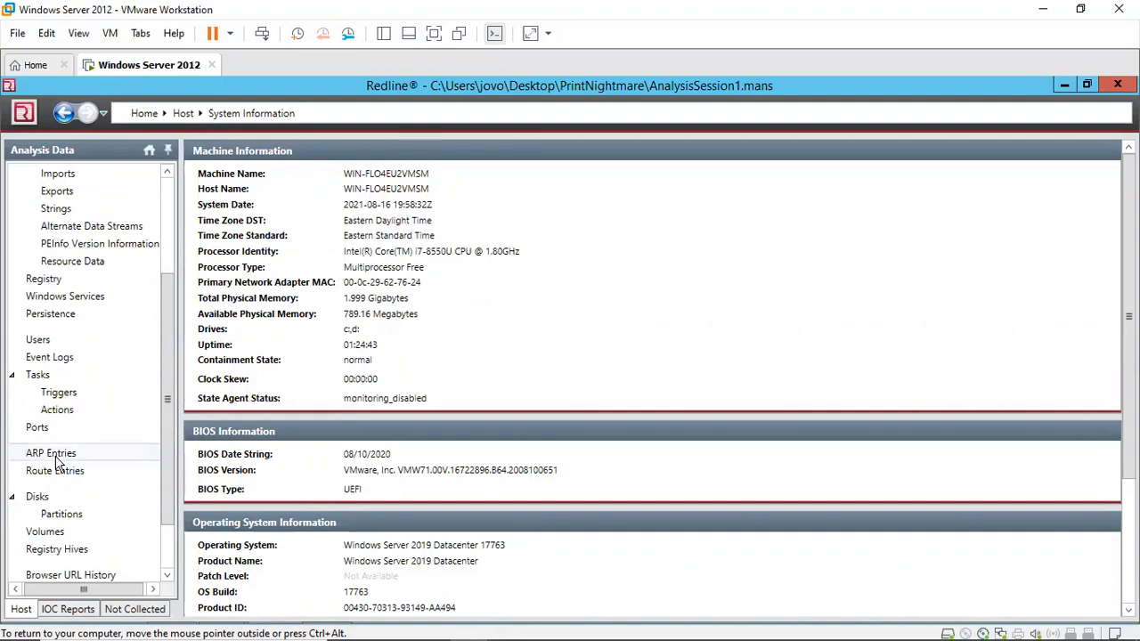
pyautogui.click(59, 458)
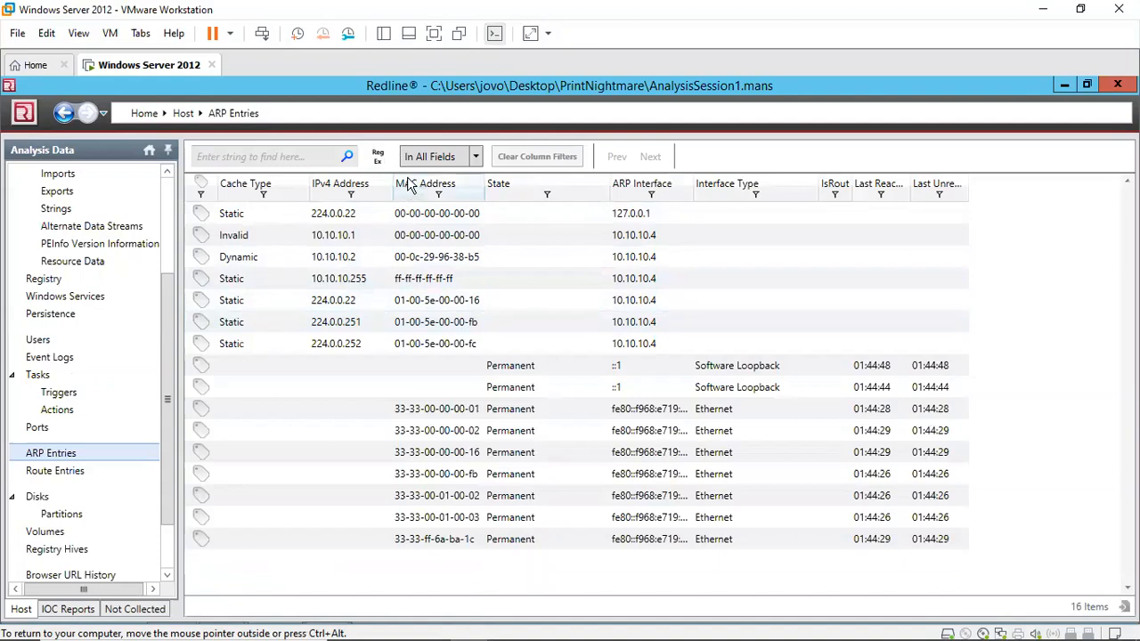
# Step: Widen the ARP table columns and open the full details of the 10.10.10.2 entry
pyautogui.moveTo(394, 183); pyautogui.dragTo(427, 182)
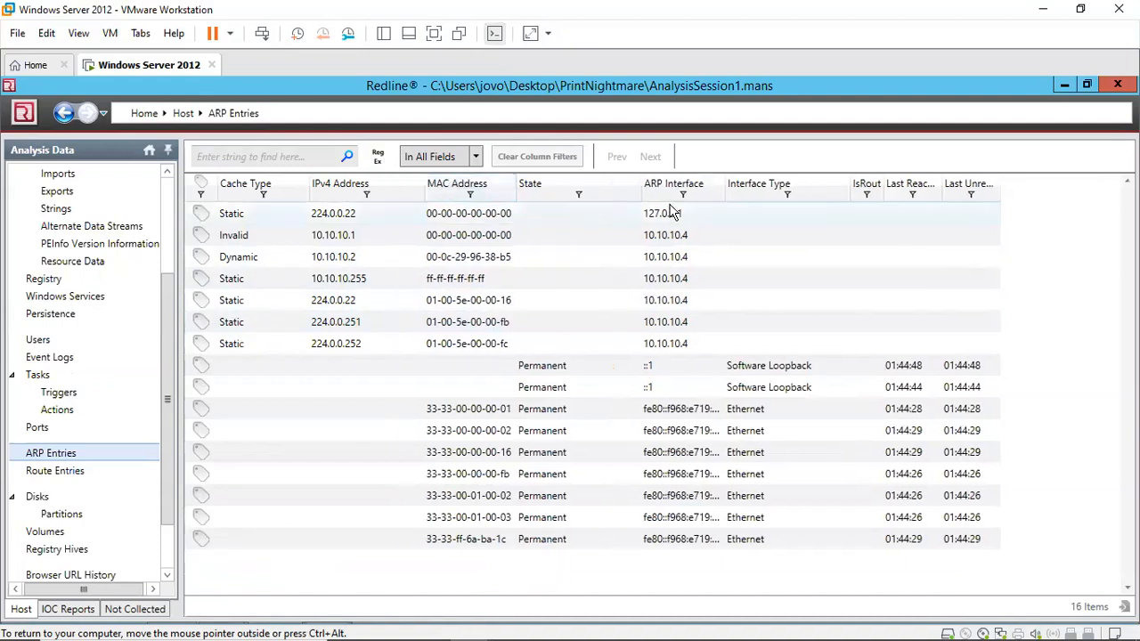
pyautogui.moveTo(740, 184); pyautogui.dragTo(794, 184)
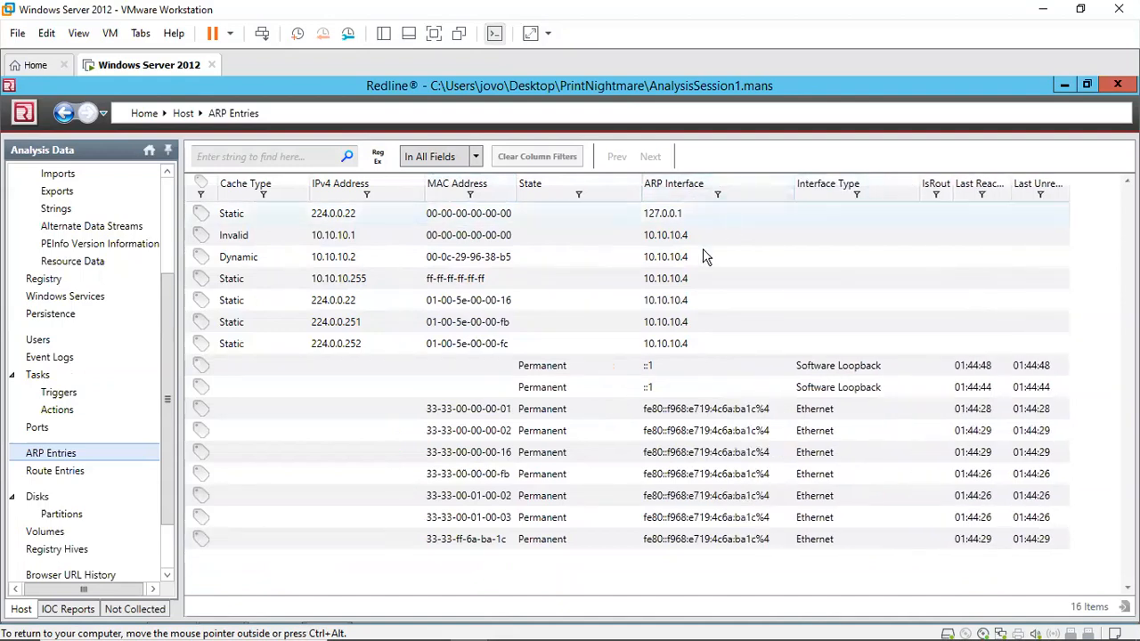
pyautogui.click(357, 260)
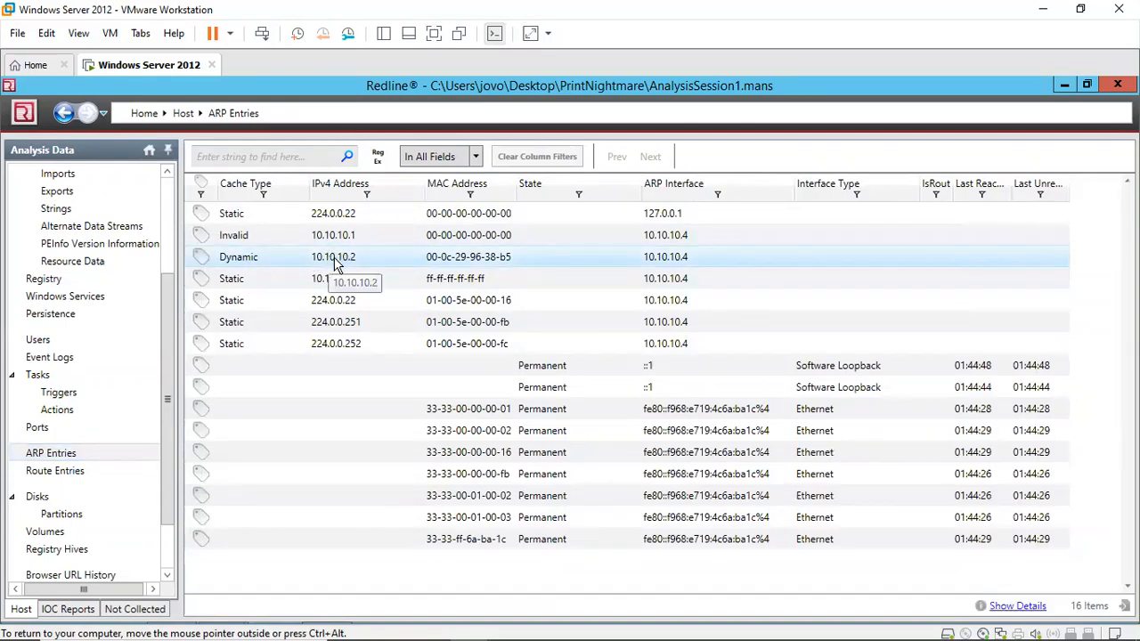
pyautogui.doubleClick(672, 260)
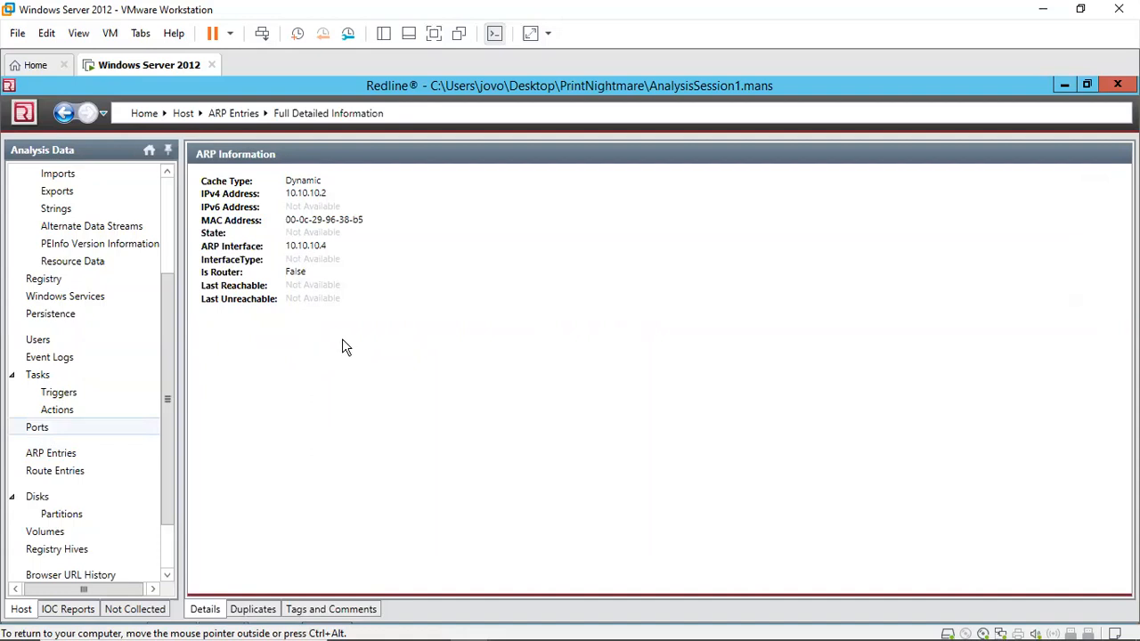
# Step: Open Ports, sort by State, and widen the Remote Port column to inspect the established rundll32.exe connection
pyautogui.click(71, 427)
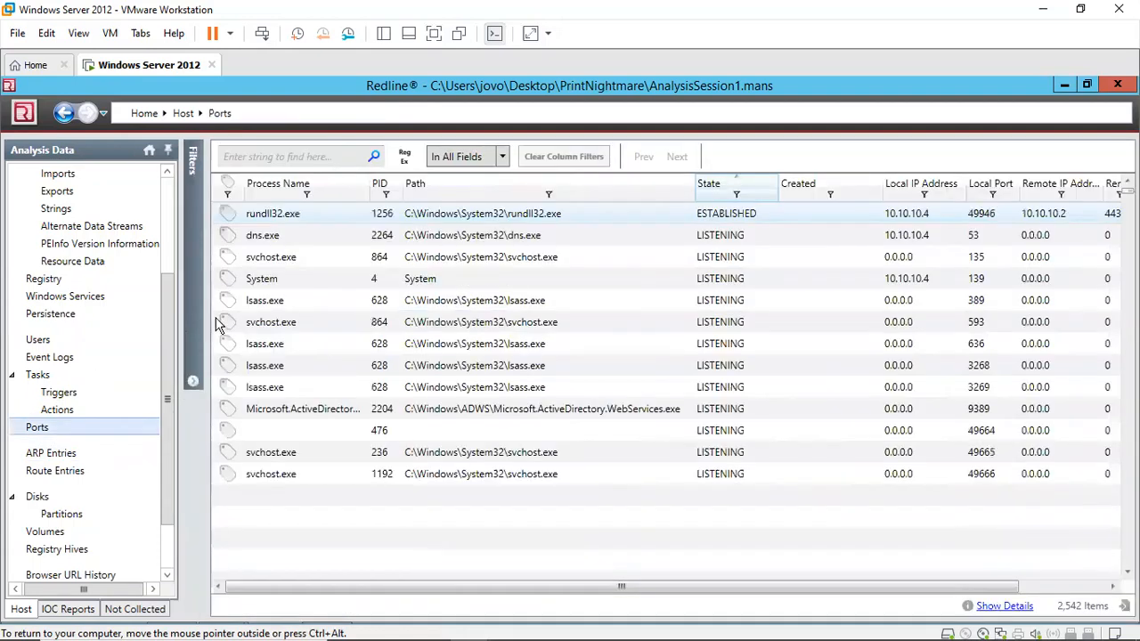
pyautogui.click(712, 186)
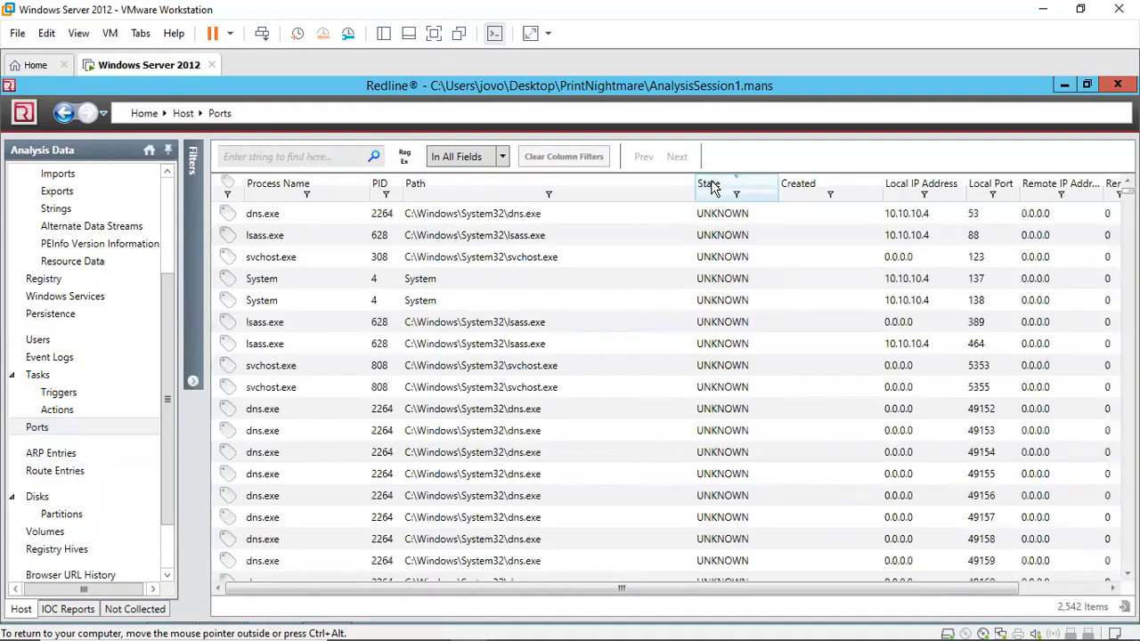
pyautogui.click(712, 187)
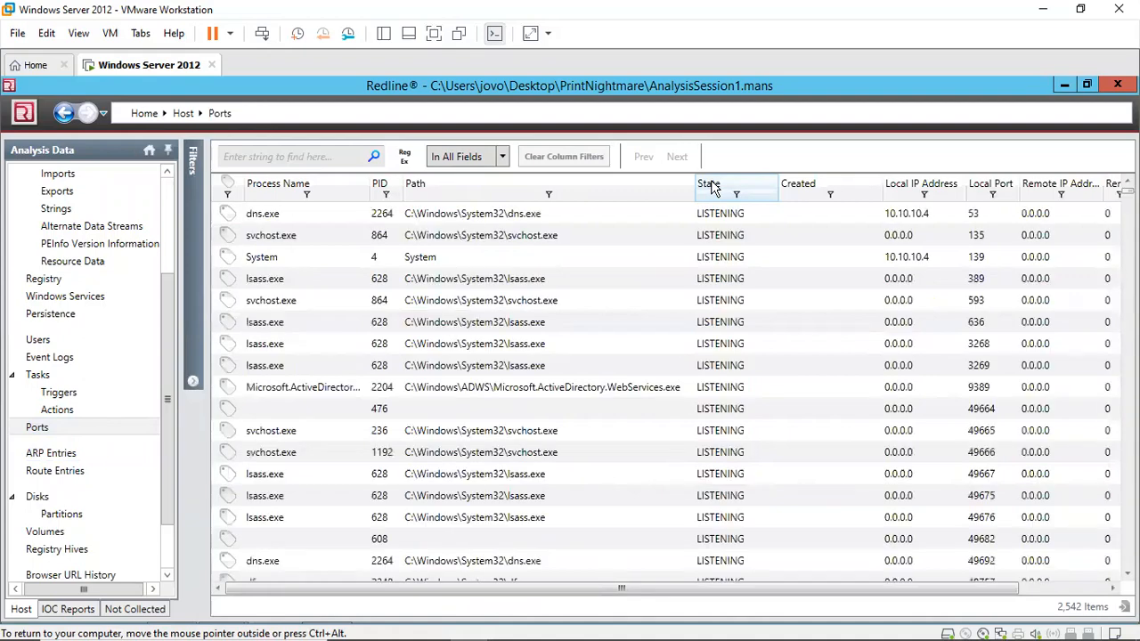
pyautogui.click(712, 187)
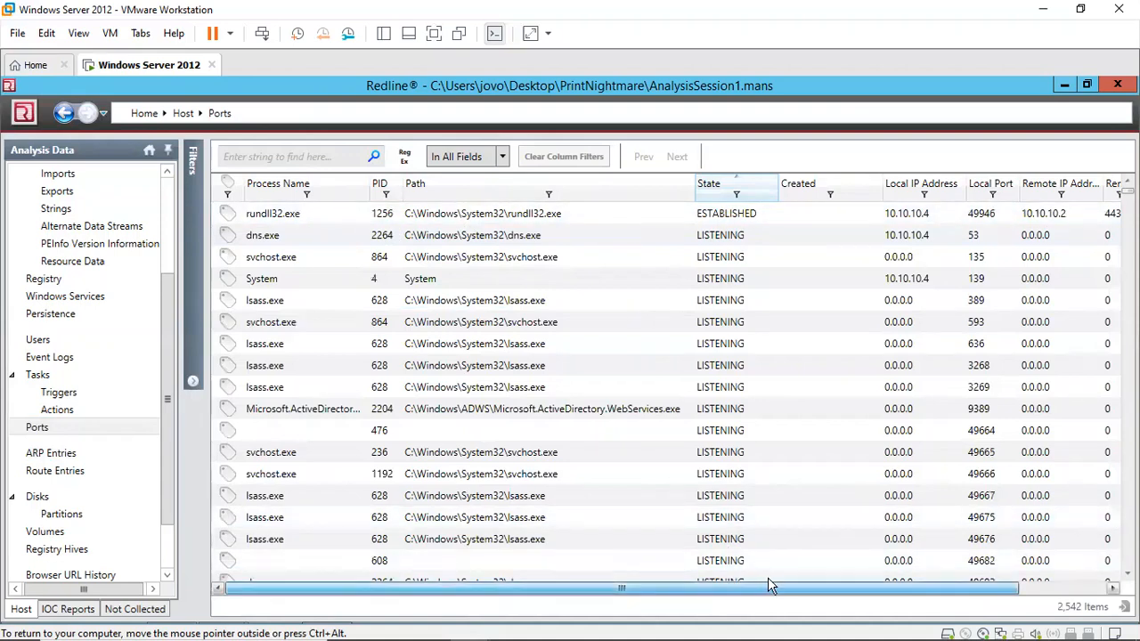
pyautogui.moveTo(790, 583); pyautogui.dragTo(865, 606)
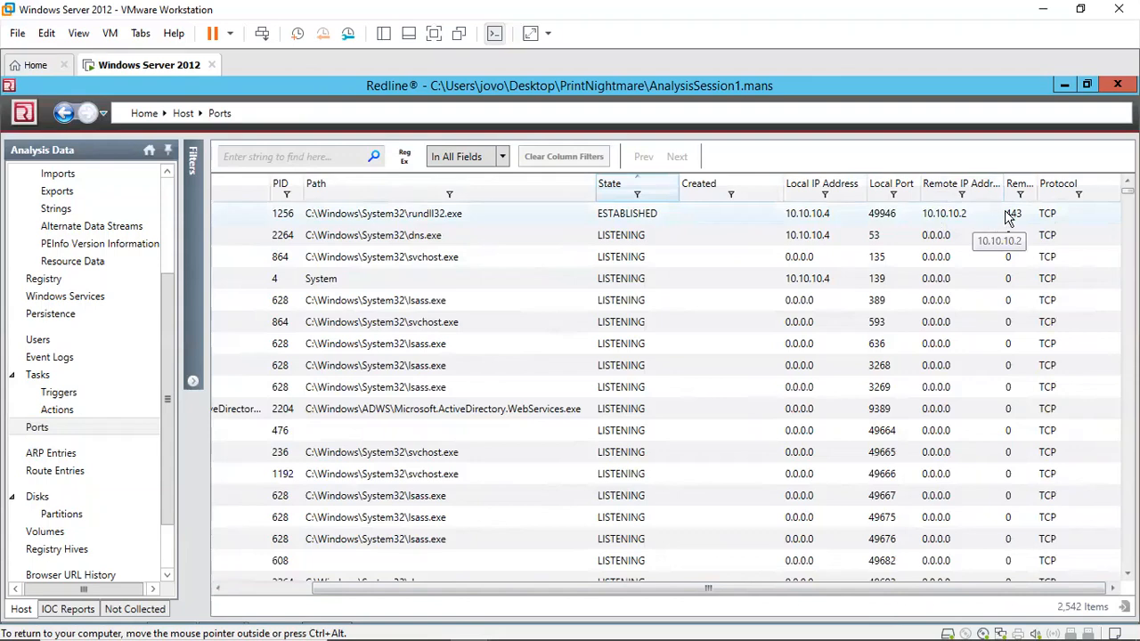
pyautogui.moveTo(1064, 180); pyautogui.dragTo(1103, 180)
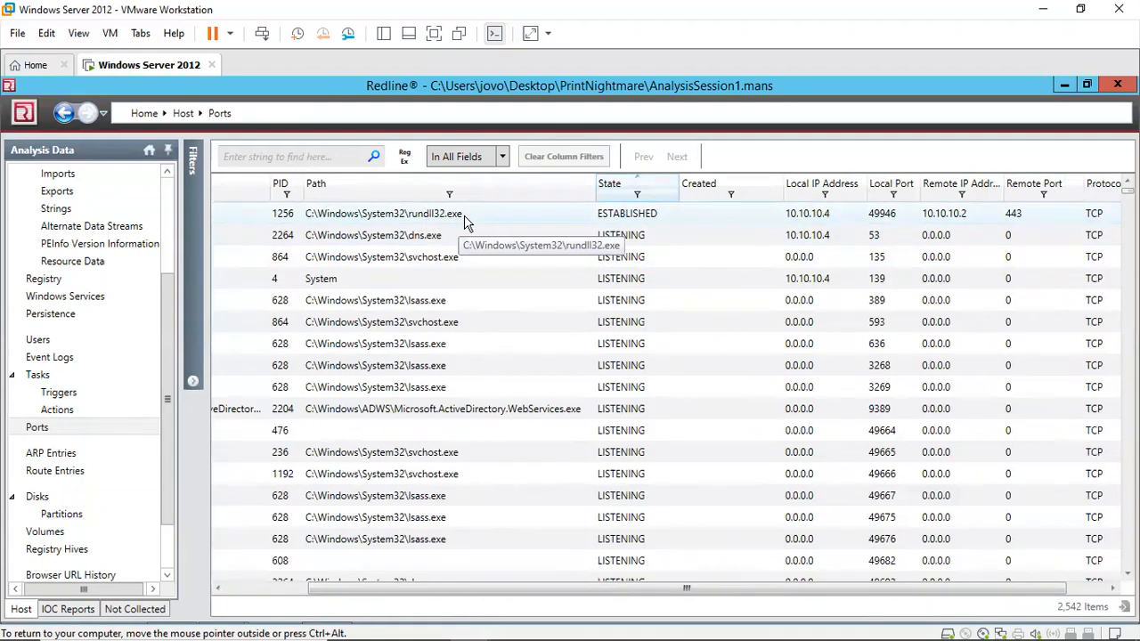
# Step: Switch to the Chrome browser window from the taskbar
pyautogui.moveTo(457, 629)
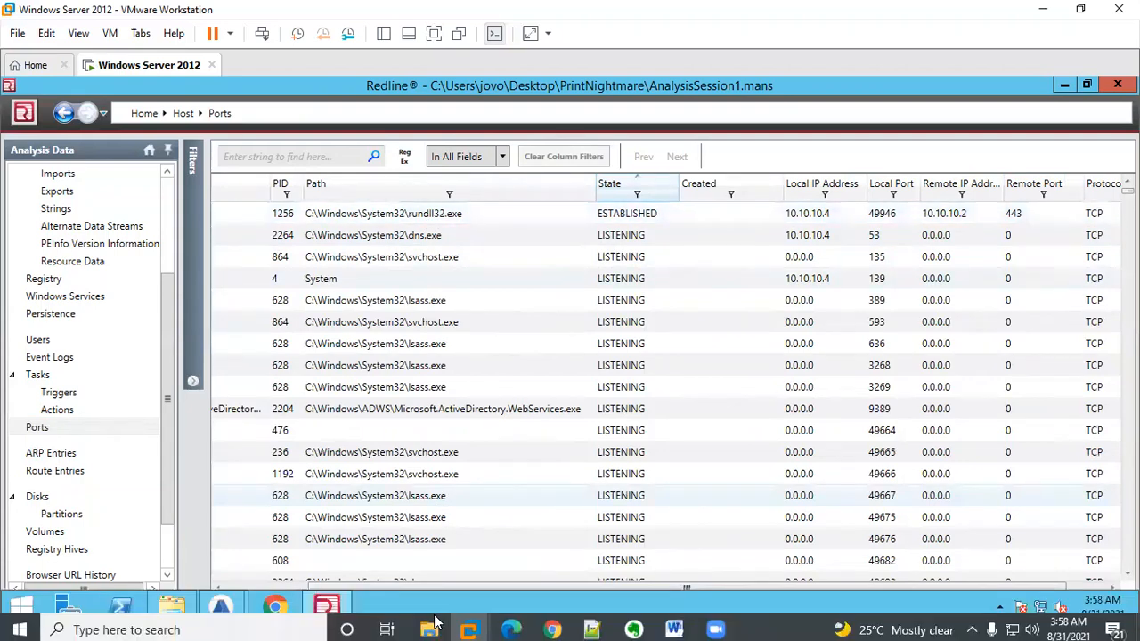
pyautogui.click(544, 620)
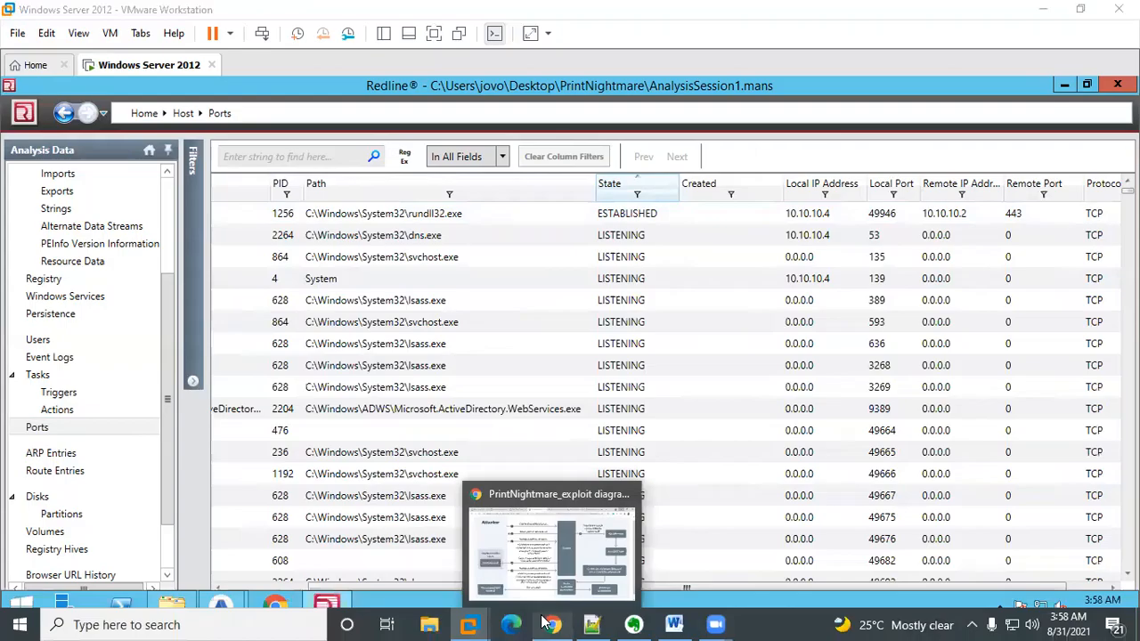
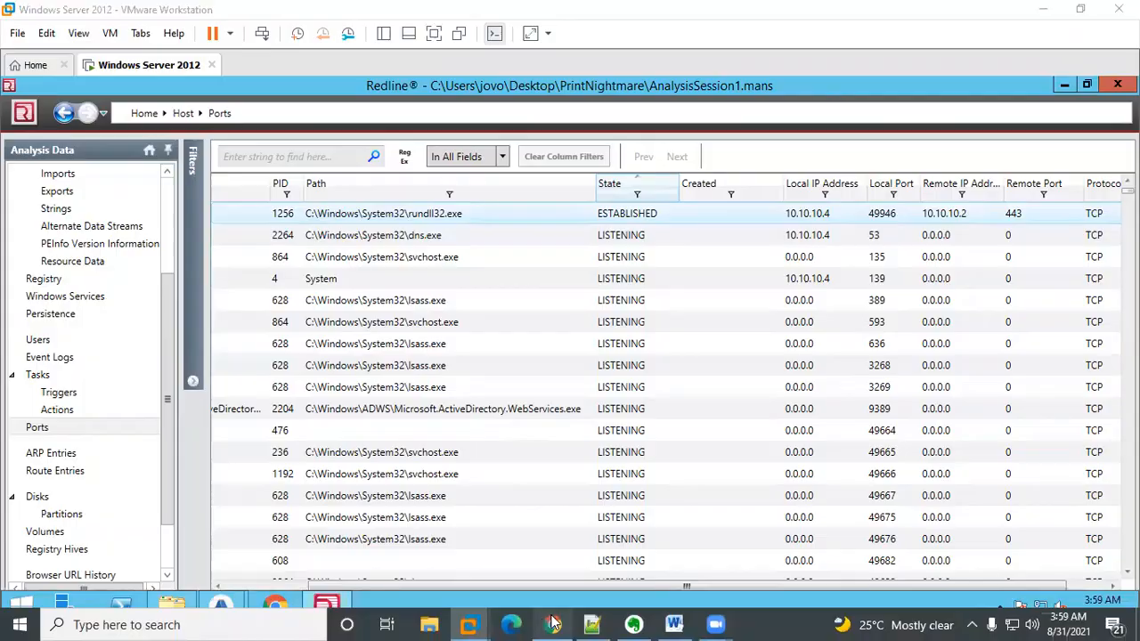
# Step: Switch to the LetsDefend challenge tab and reveal the hint for Question 2 about the attacker's IP
pyautogui.click(550, 624)
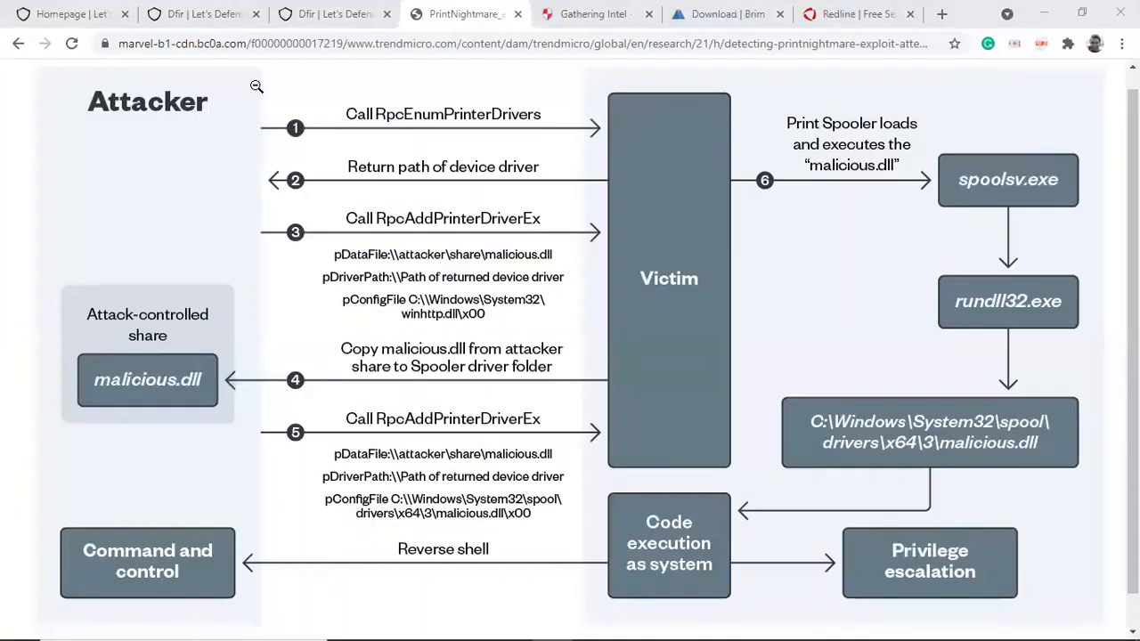
pyautogui.click(331, 14)
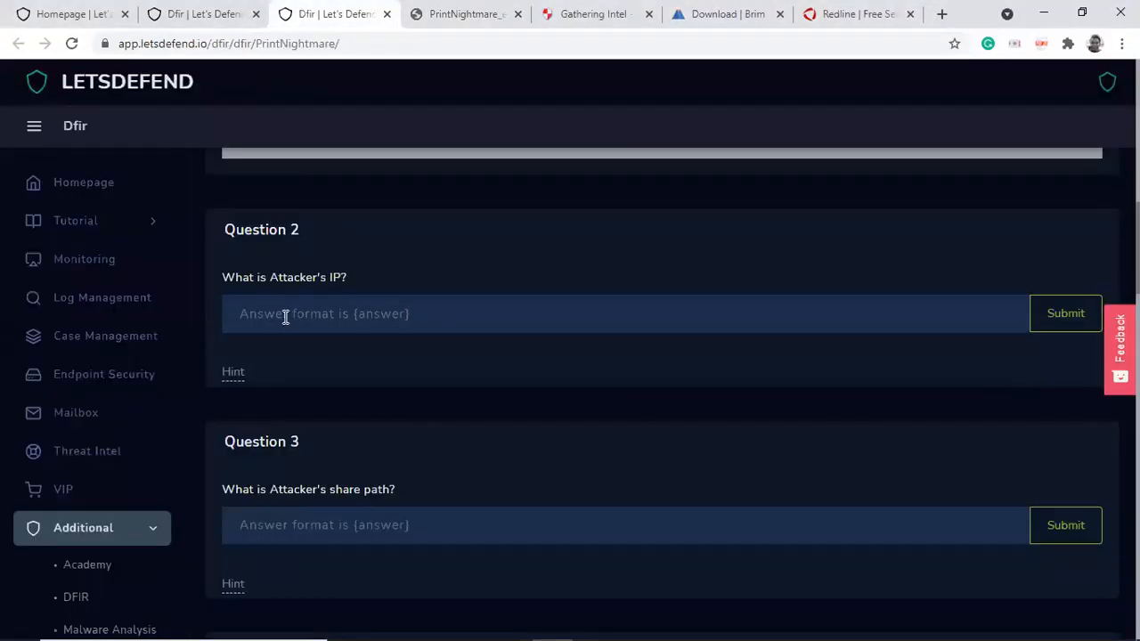
pyautogui.click(233, 373)
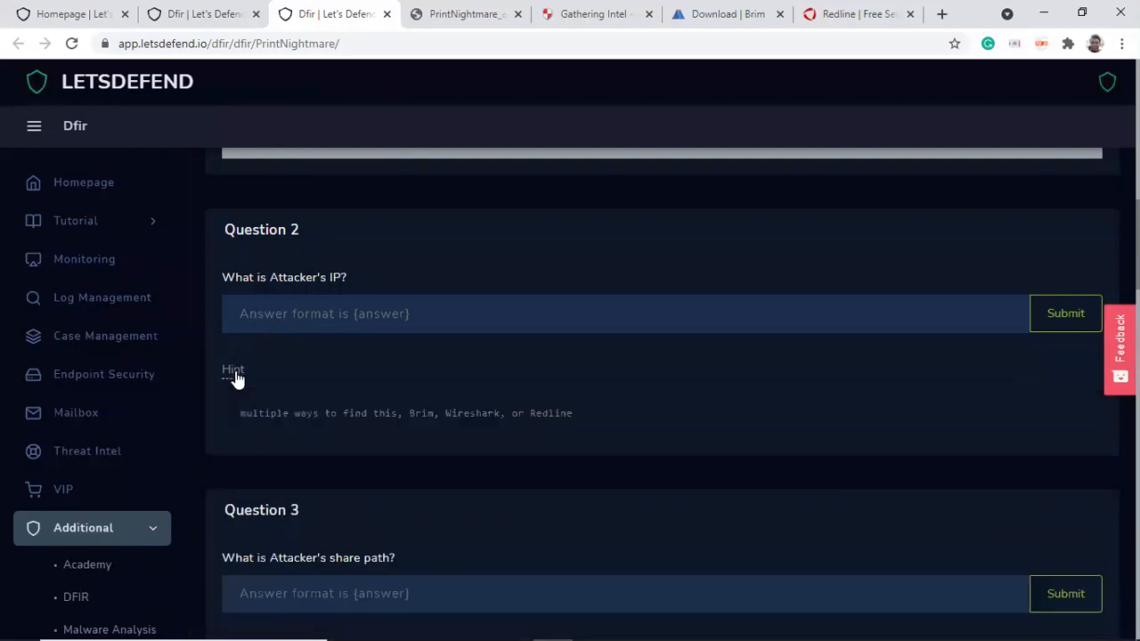
pyautogui.click(278, 311)
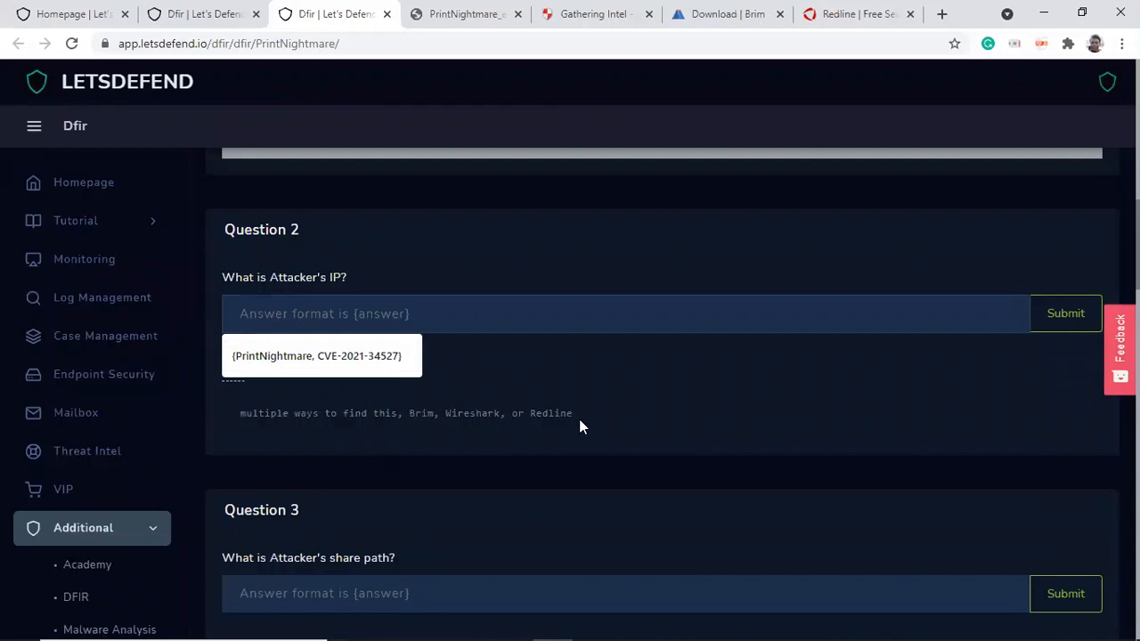
pyautogui.moveTo(576, 410); pyautogui.dragTo(410, 414)
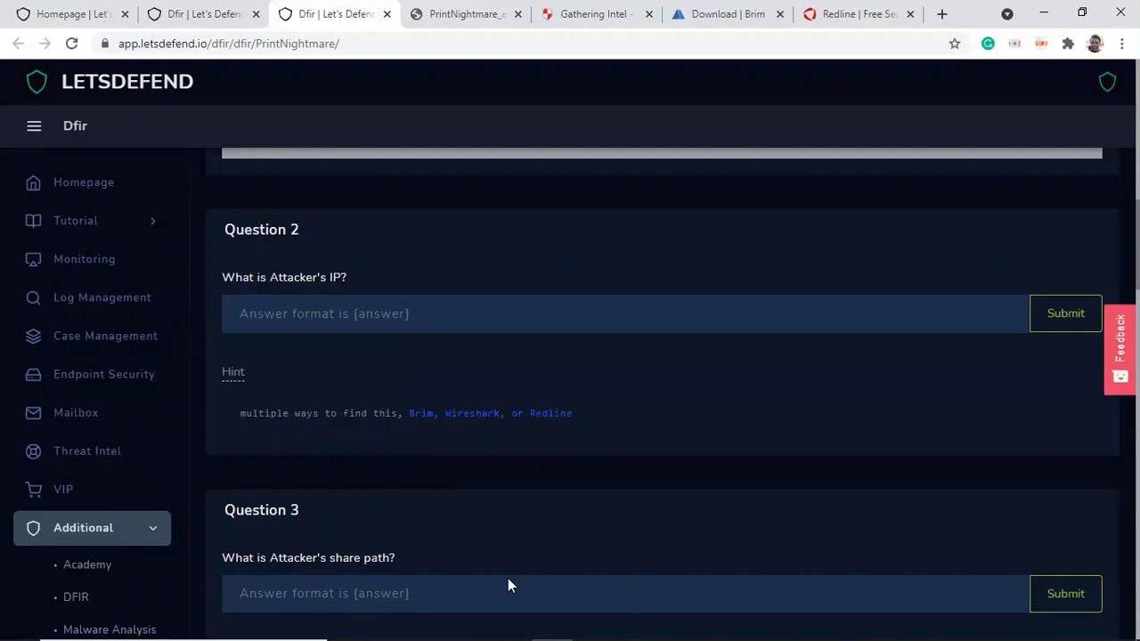
# Step: Return to the virtual machine and close the open Brim Log Detail window
pyautogui.moveTo(438, 637)
pyautogui.moveTo(471, 623)
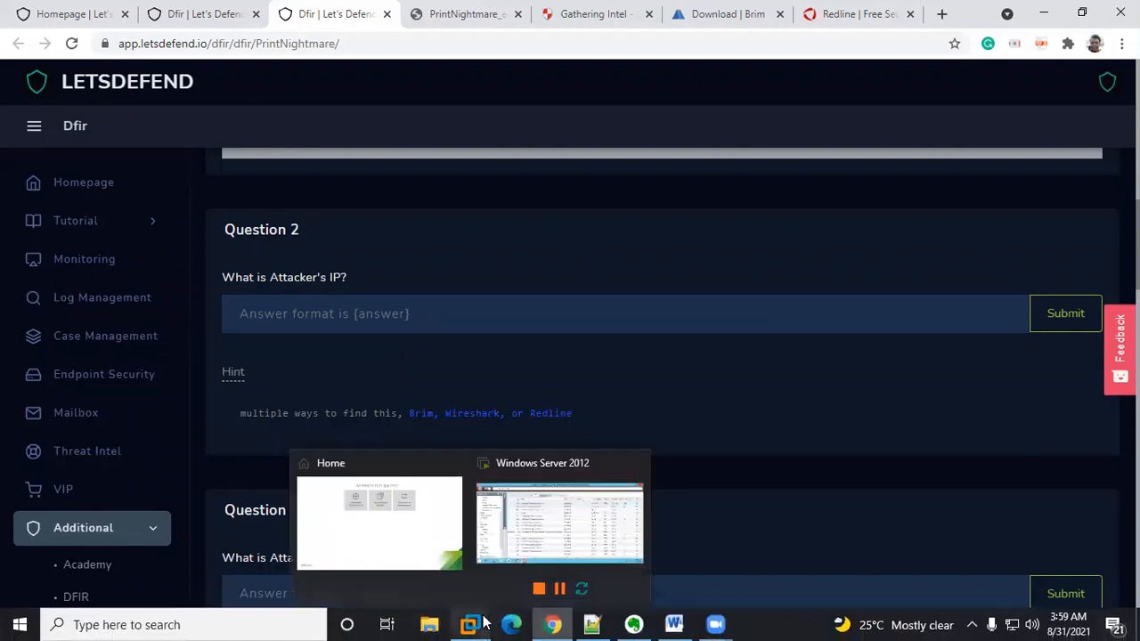
pyautogui.click(531, 537)
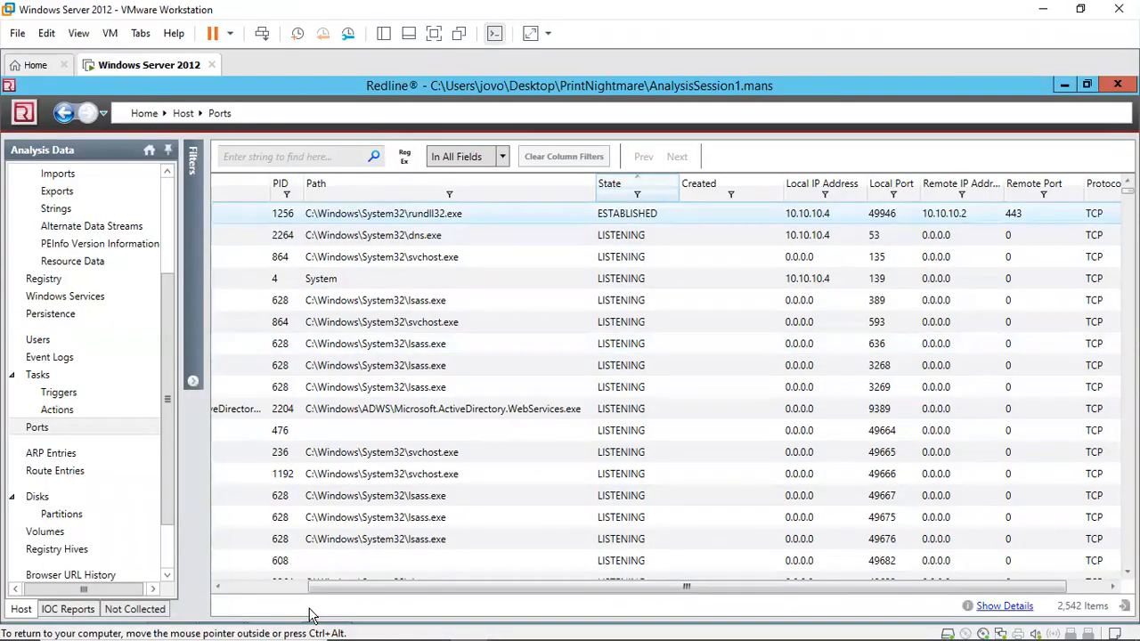
pyautogui.moveTo(230, 605)
pyautogui.click(344, 522)
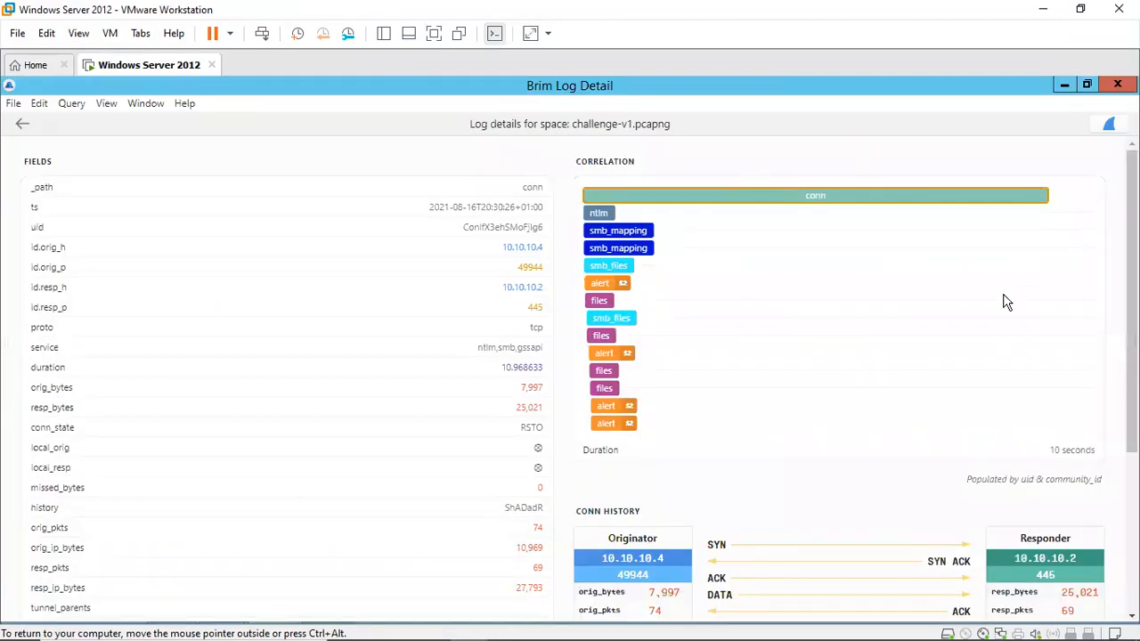
pyautogui.click(1118, 84)
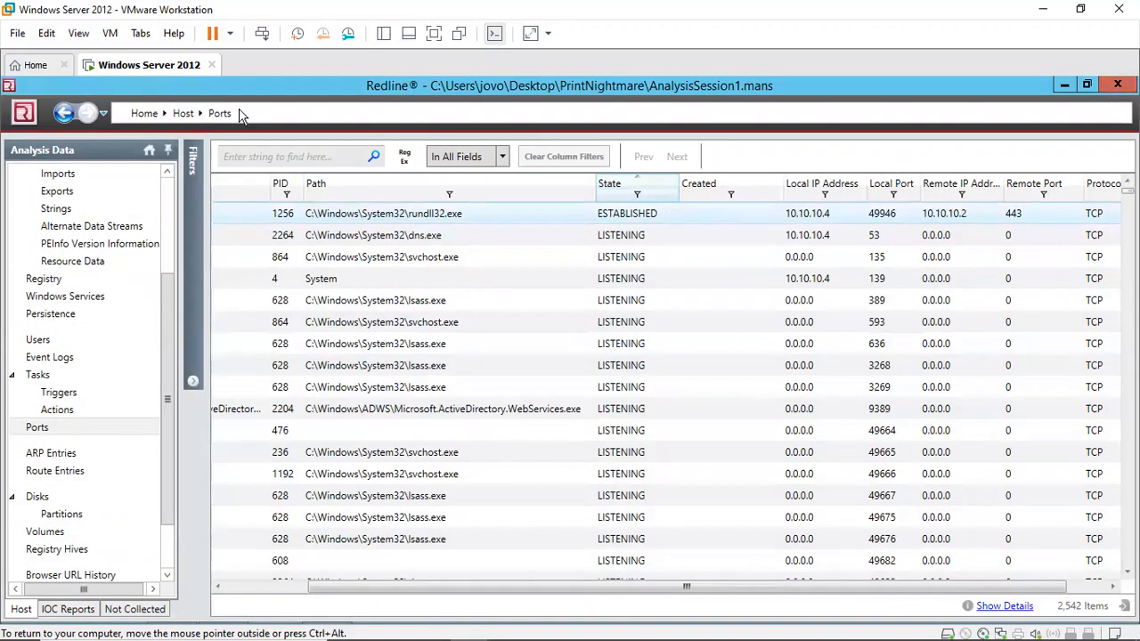
# Step: Bring up Brim and search the pcap logs for alert events
pyautogui.click(220, 605)
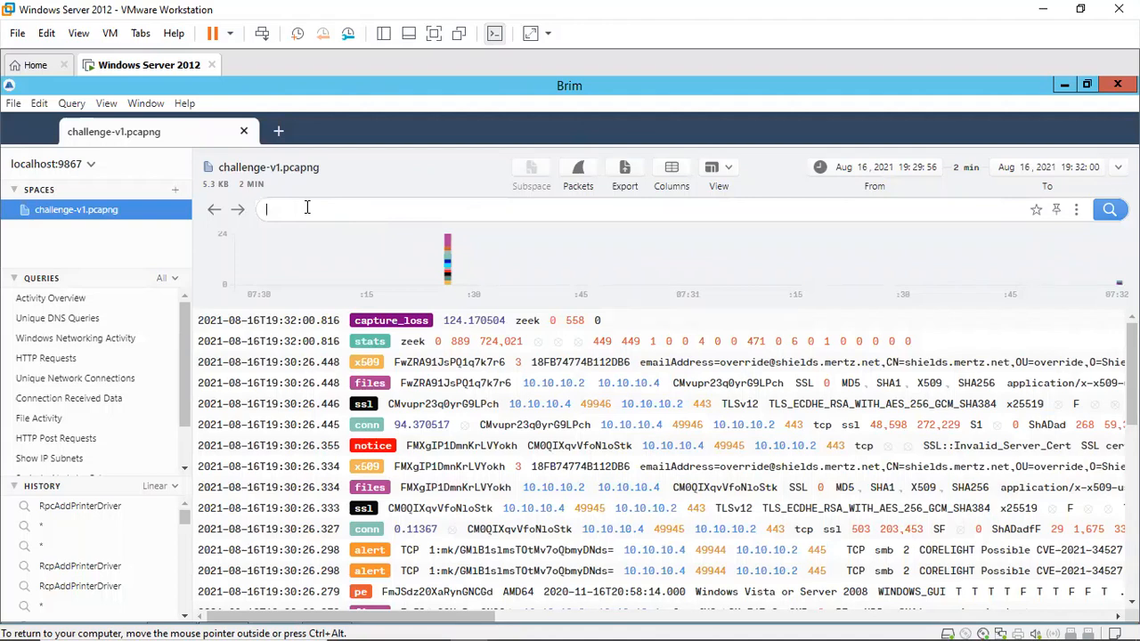
pyautogui.write('alert')
pyautogui.press('Return')
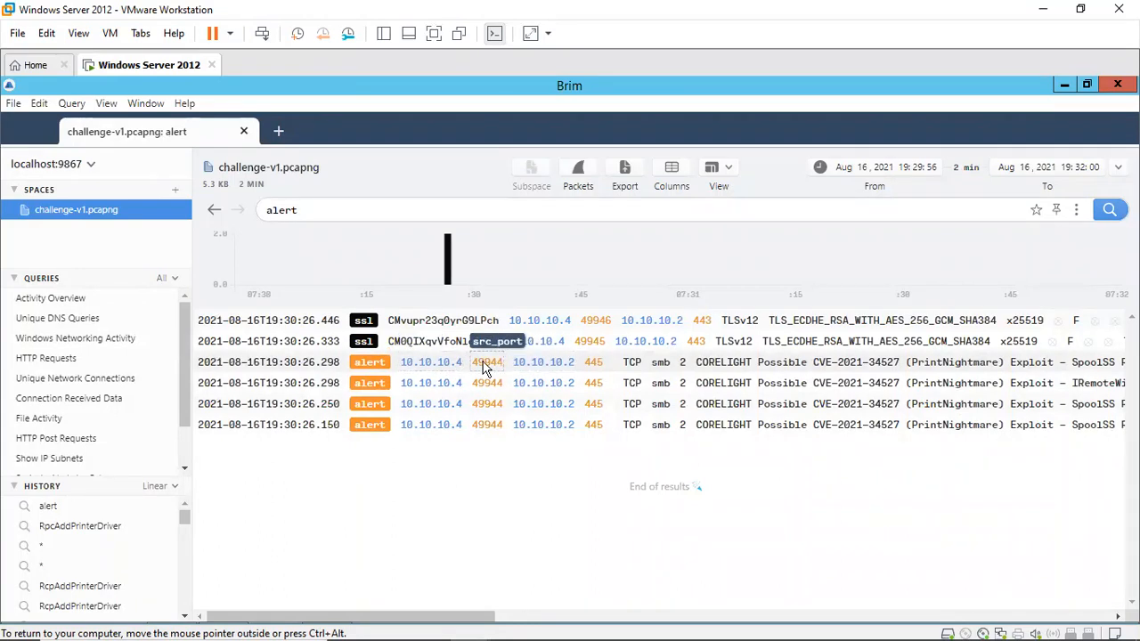
# Step: Open the full details of the first PrintNightmare alert and scroll across the alert columns
pyautogui.click(279, 365)
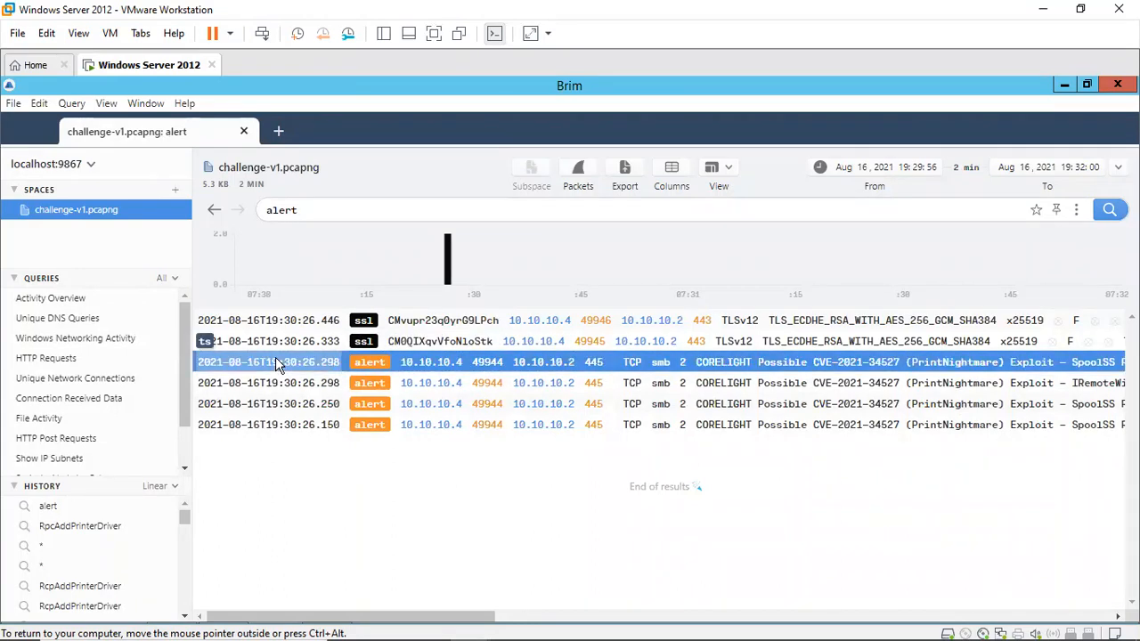
pyautogui.rightClick(279, 365)
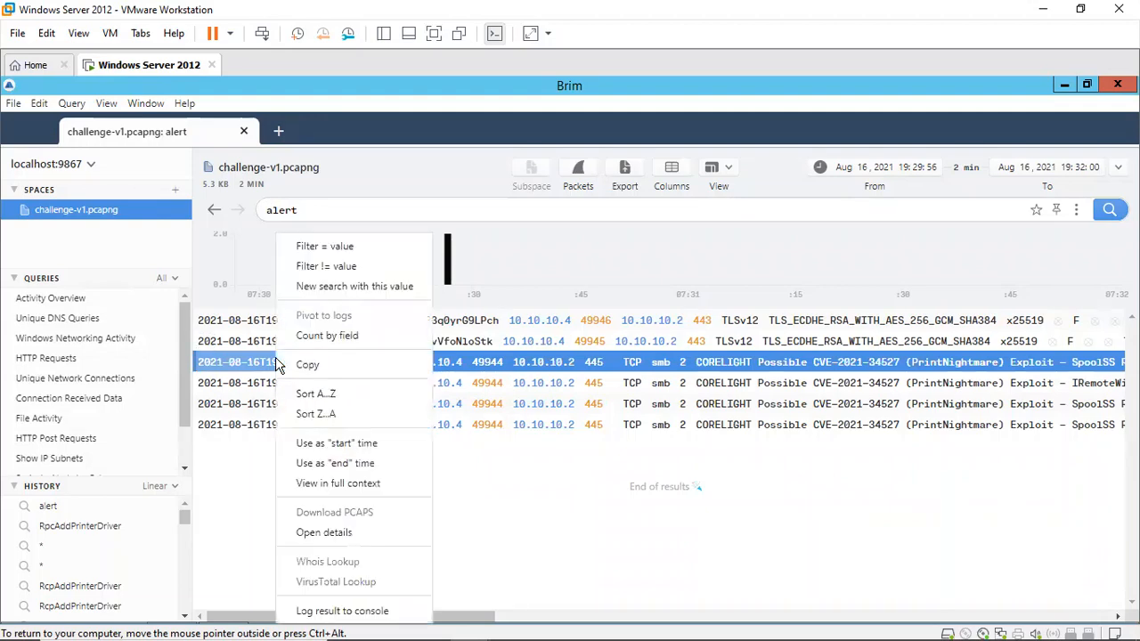
pyautogui.doubleClick(256, 364)
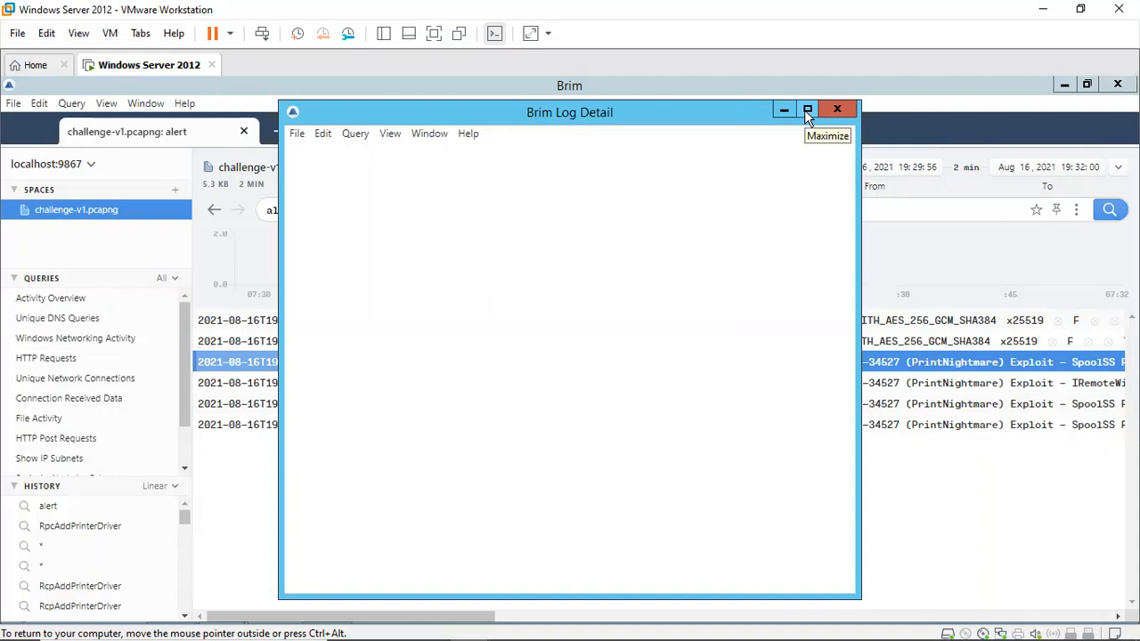
pyautogui.click(917, 523)
pyautogui.moveTo(384, 626); pyautogui.dragTo(724, 619)
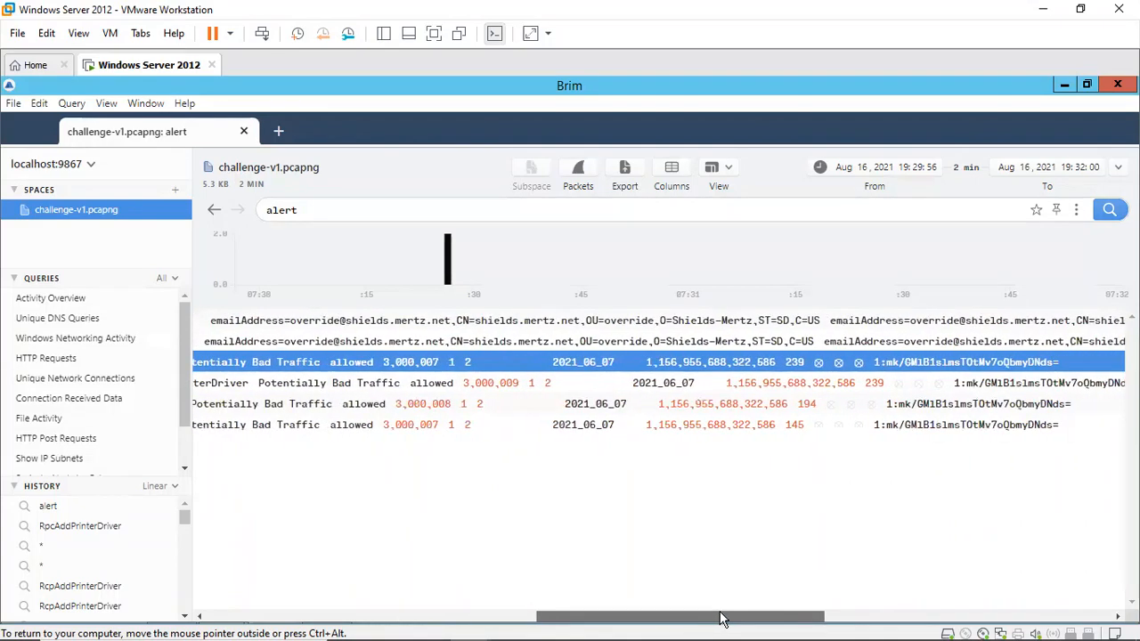
pyautogui.moveTo(344, 623)
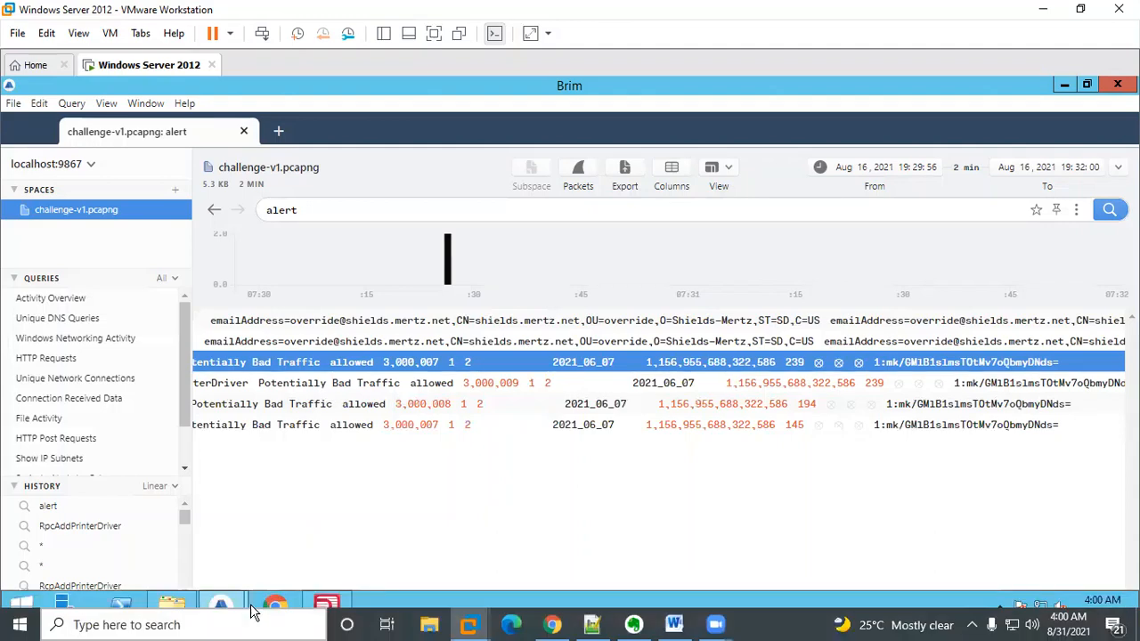
pyautogui.click(221, 607)
pyautogui.click(323, 539)
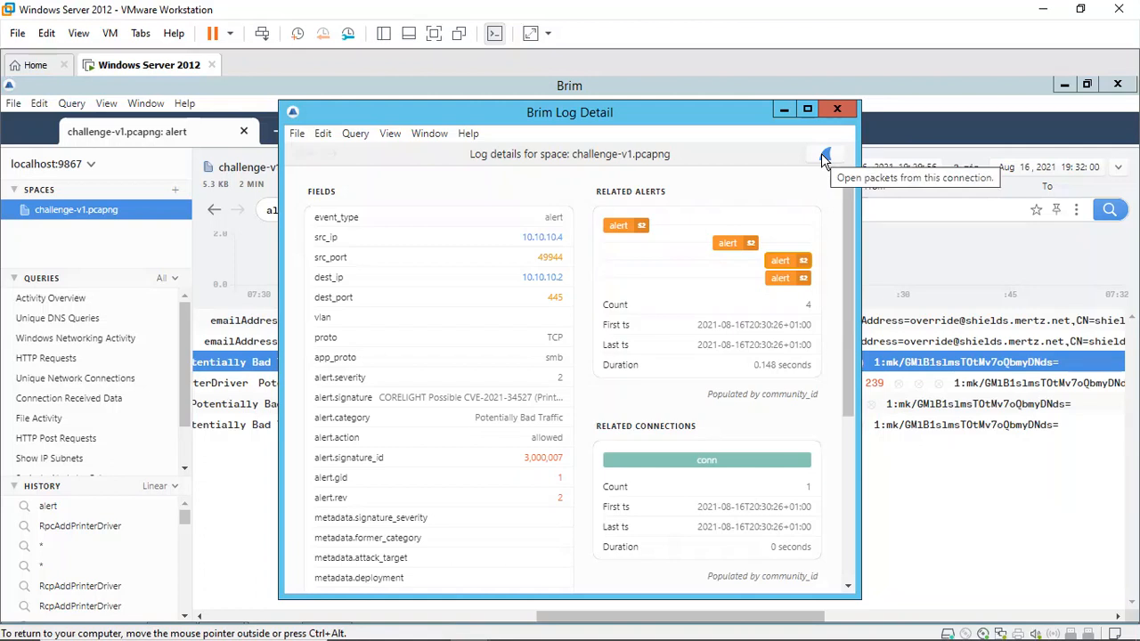
pyautogui.moveTo(394, 622)
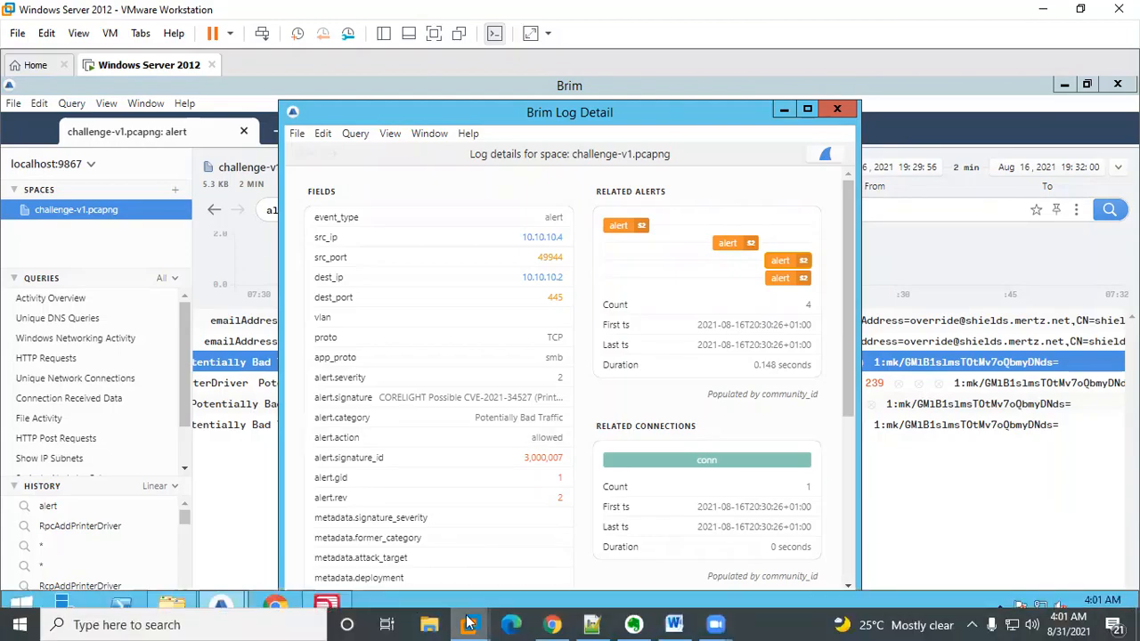
# Step: Try submitting a 10.10.10. address without braces as the attacker's IP for Question 2
pyautogui.click(553, 624)
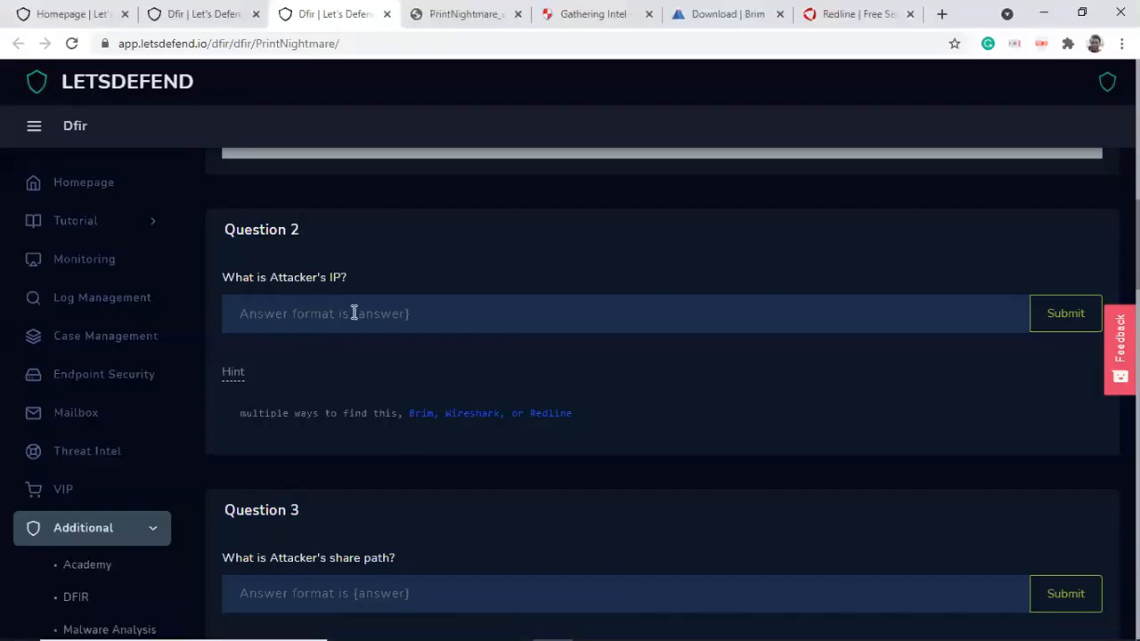
pyautogui.click(355, 321)
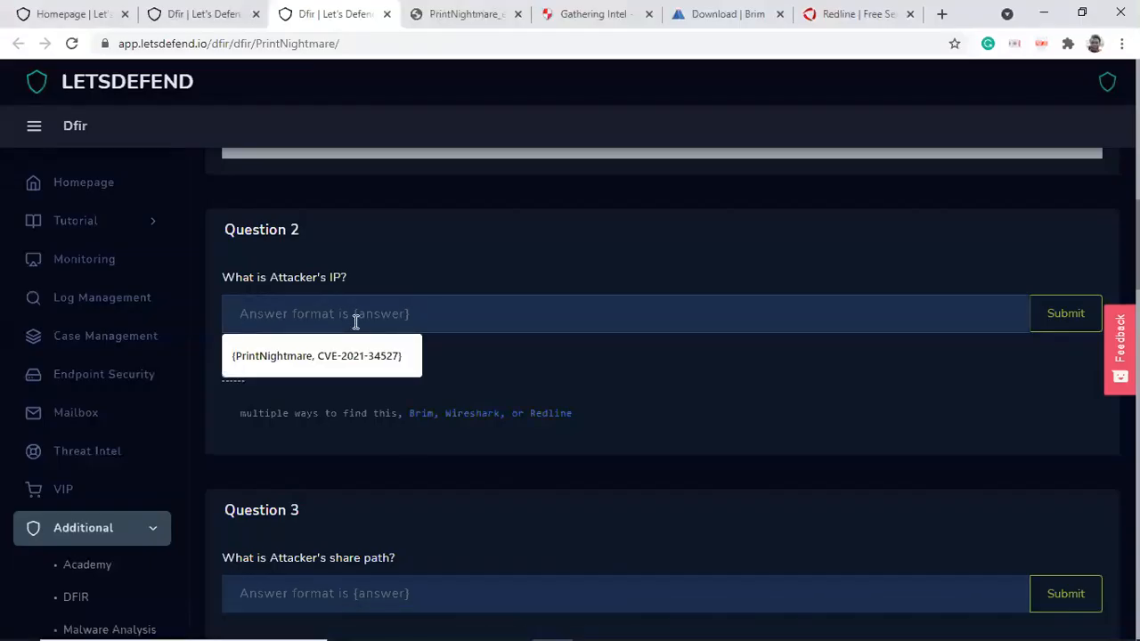
pyautogui.write('10.10')
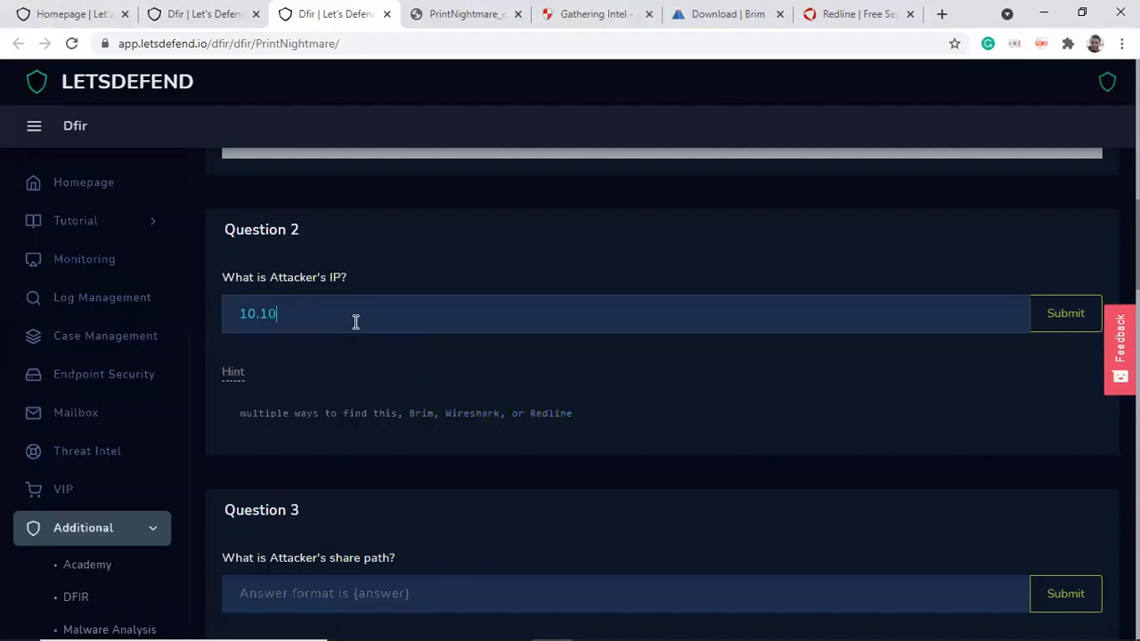
pyautogui.write('.10.4')
pyautogui.click(1060, 319)
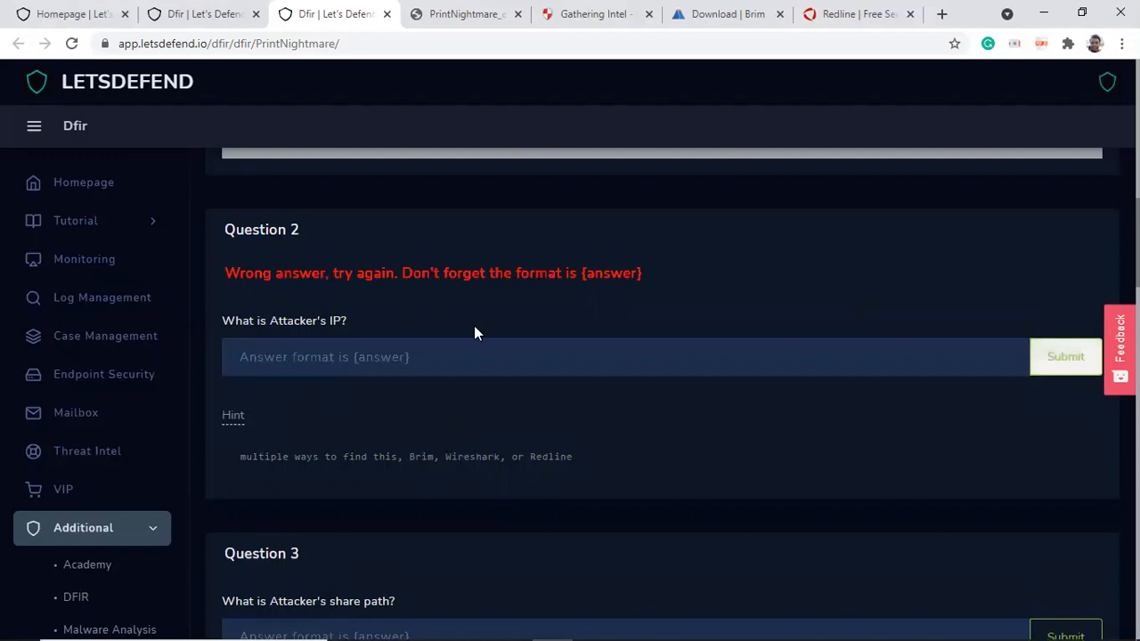
# Step: Try submitting {10.10.10.4} as the attacker's IP for Question 2
pyautogui.click(417, 365)
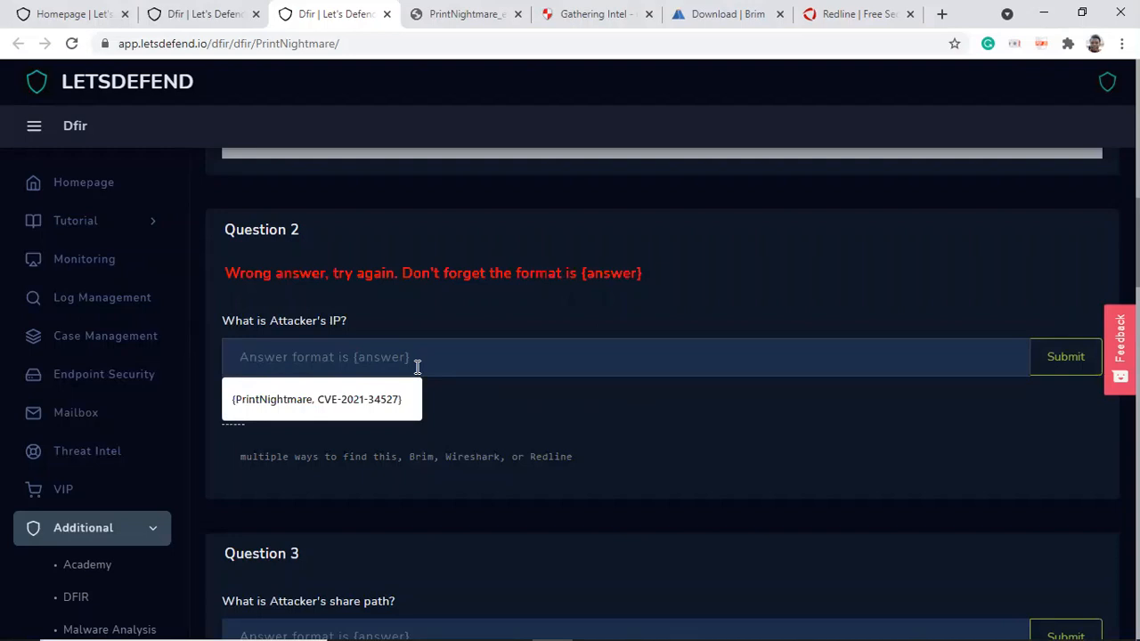
pyautogui.write('{10.1')
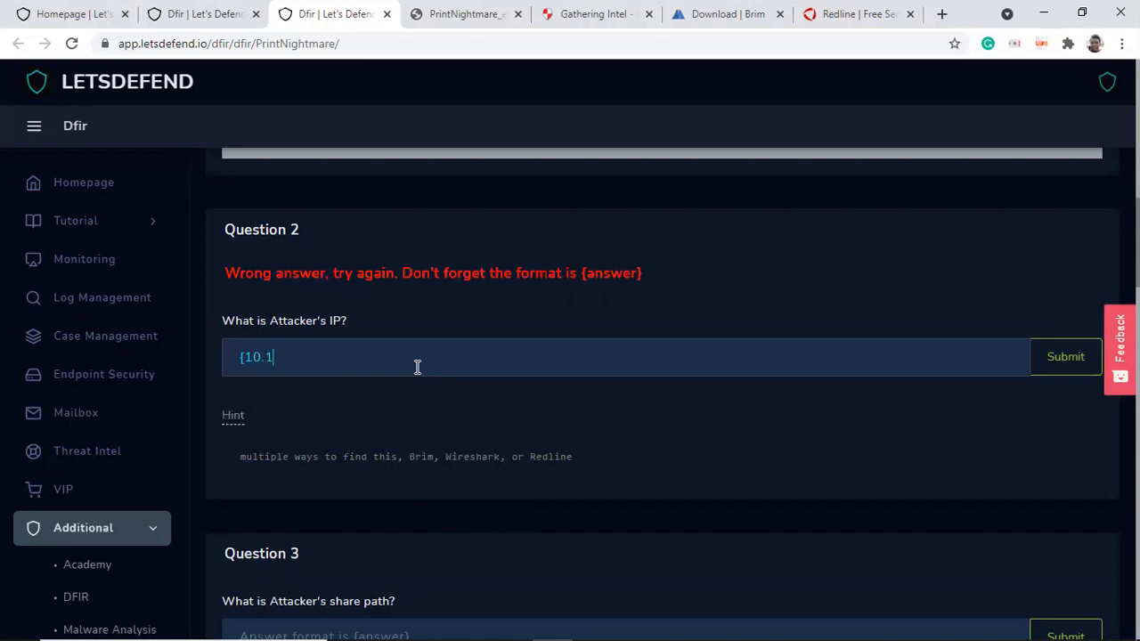
pyautogui.write('0.10.4}')
pyautogui.click(1071, 356)
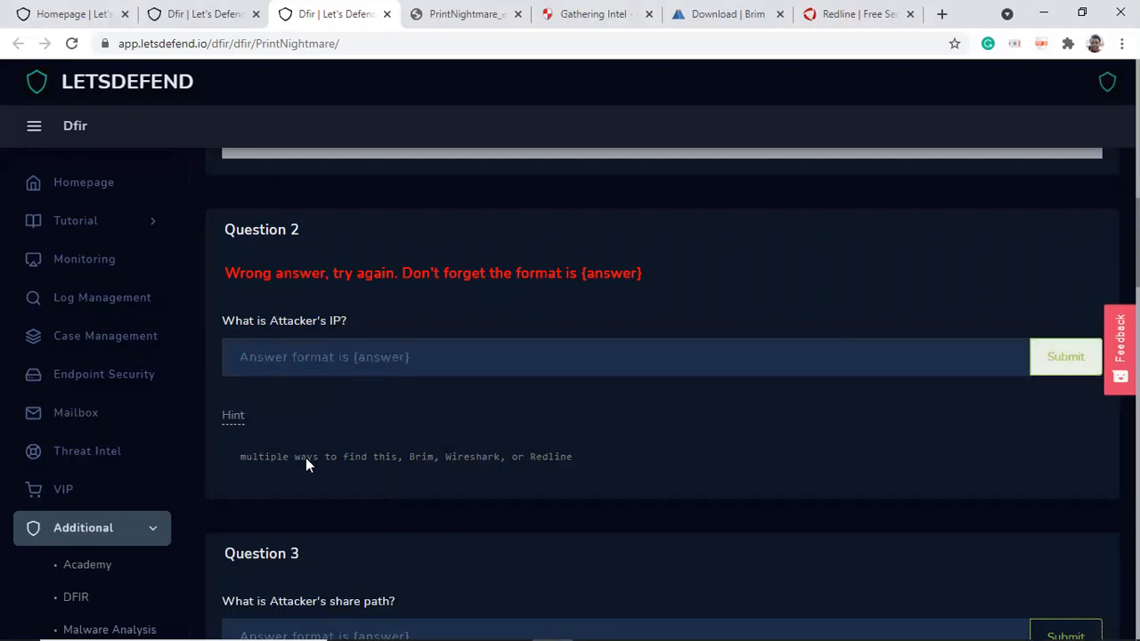
# Step: Start entering a new Question 2 answer beginning with {10
pyautogui.click(308, 356)
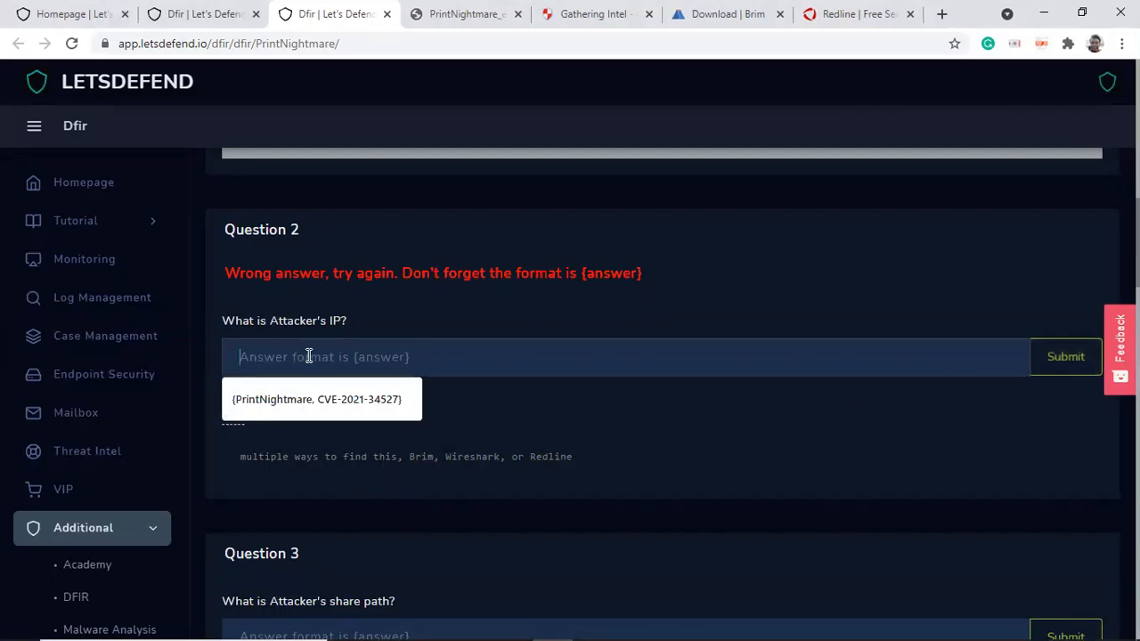
pyautogui.write('{10')
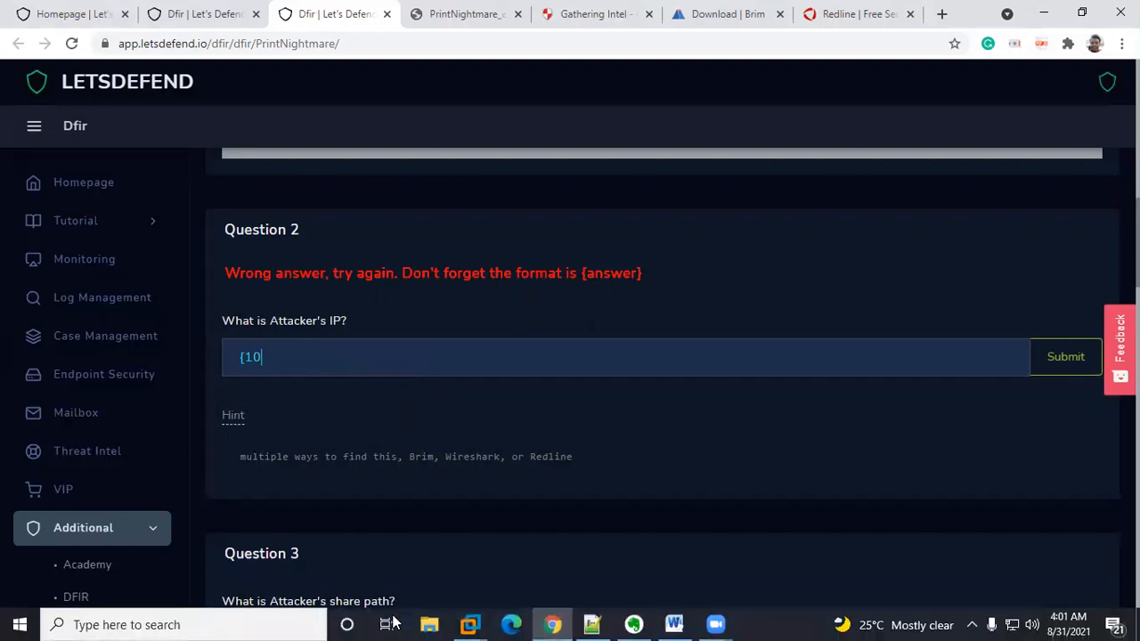
# Step: Switch back to the virtual machine and bring the alert's Brim Log Detail window to the front
pyautogui.moveTo(472, 624)
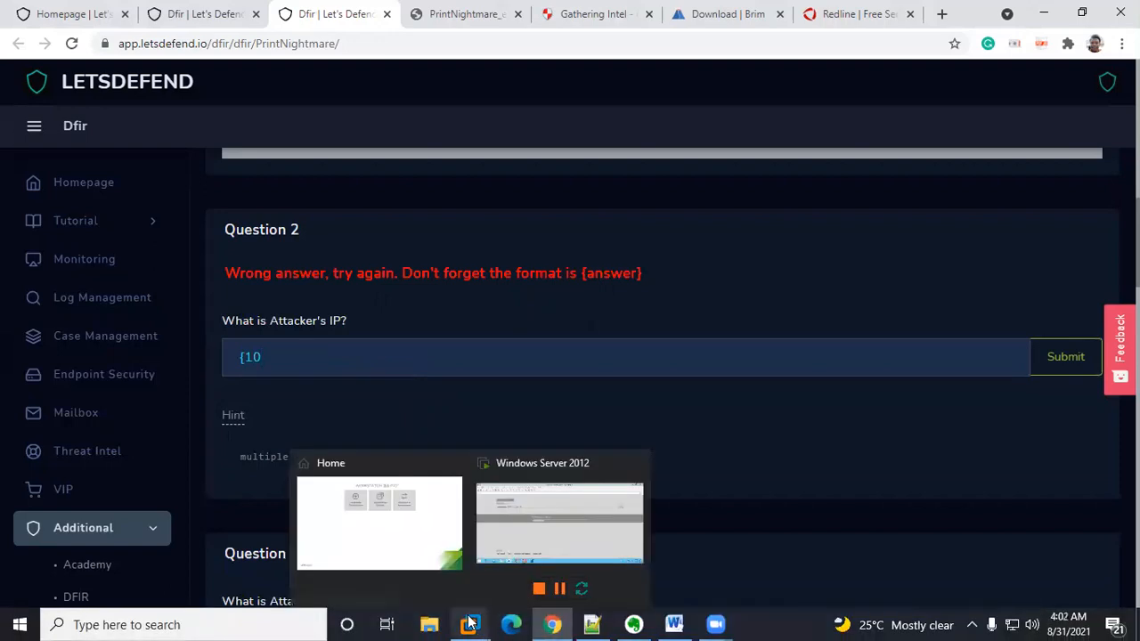
pyautogui.click(521, 495)
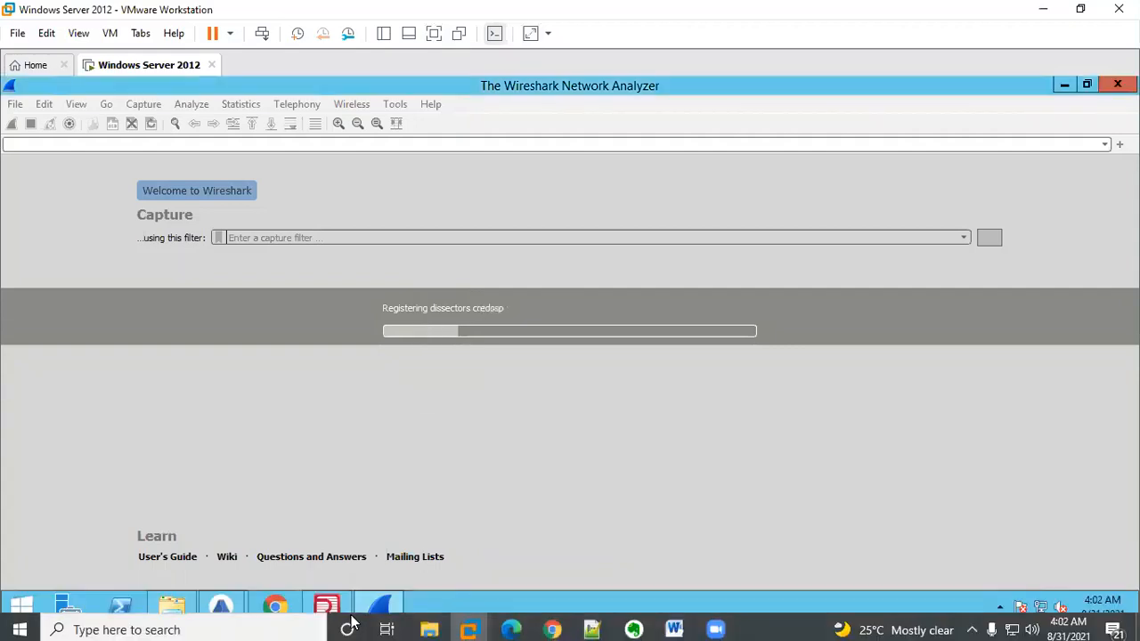
pyautogui.moveTo(221, 611)
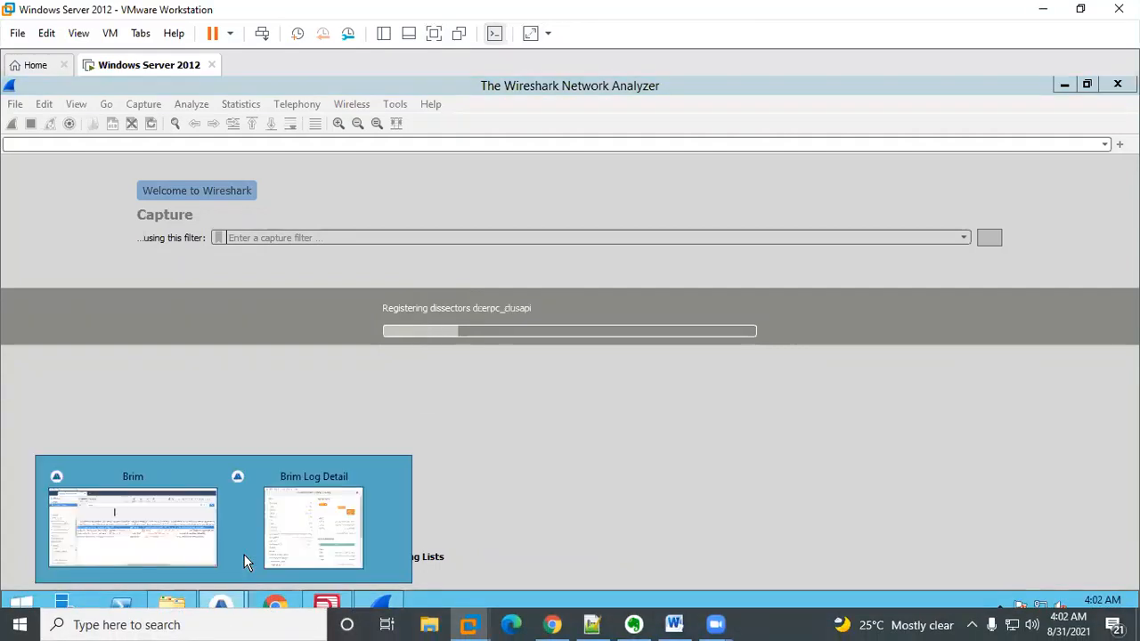
pyautogui.click(275, 522)
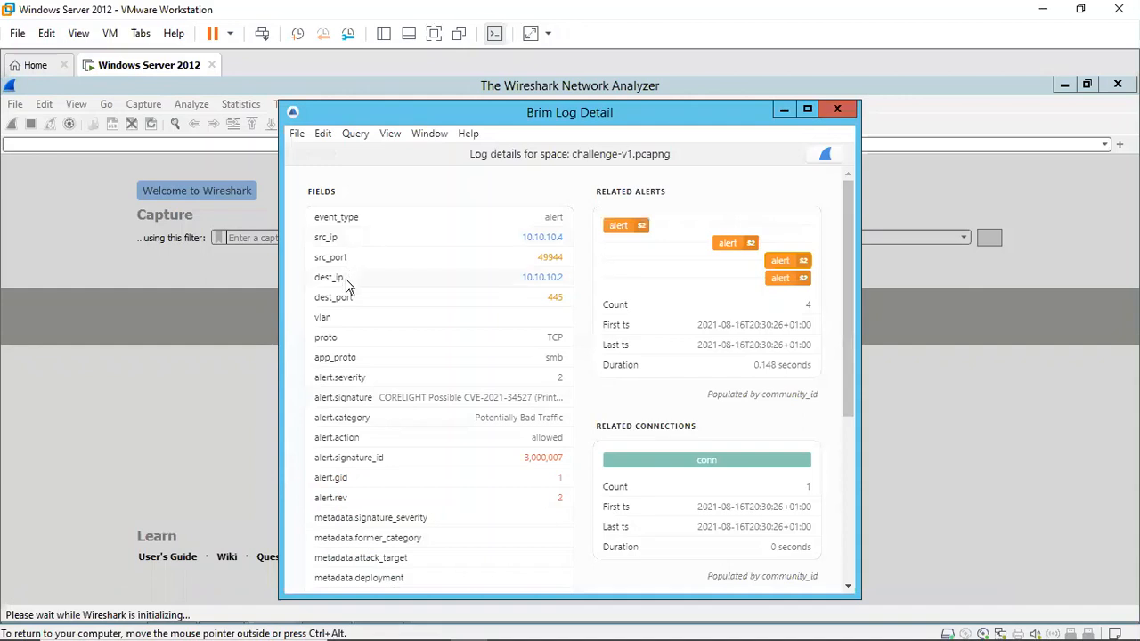
pyautogui.moveTo(347, 299)
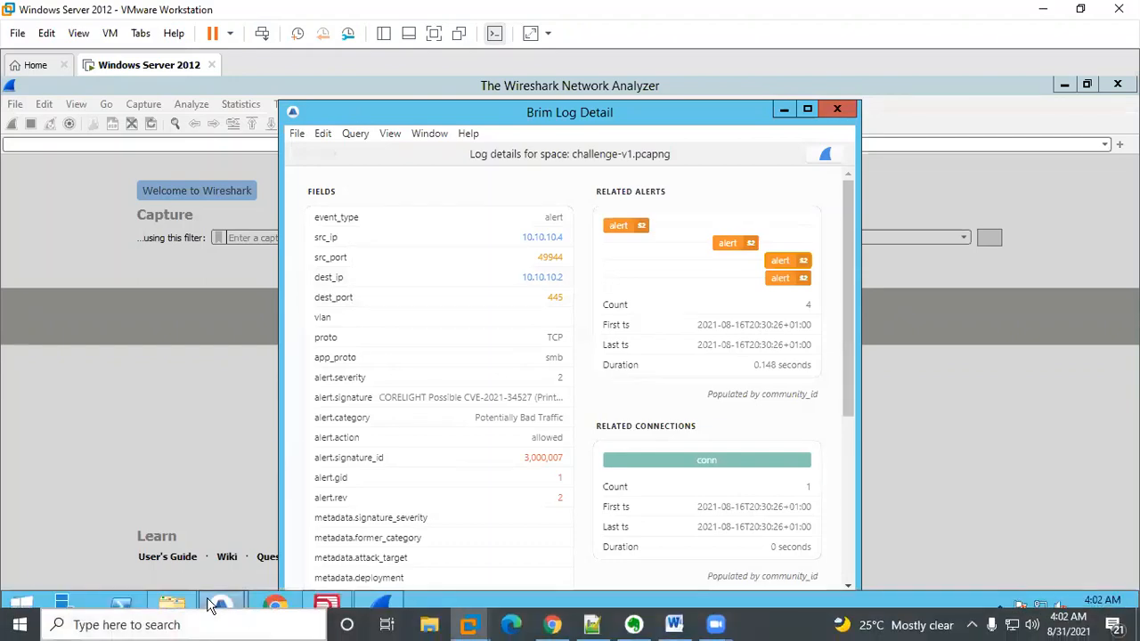
# Step: Return to the main Brim window and scroll the alert rows back to their beginning
pyautogui.moveTo(207, 604)
pyautogui.click(179, 542)
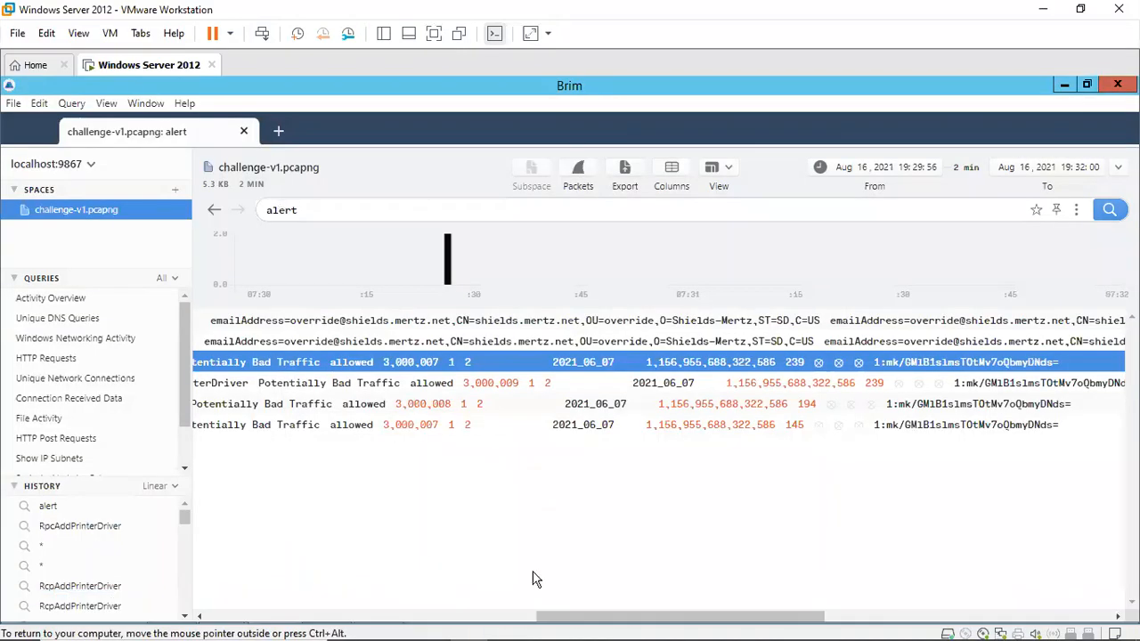
pyautogui.click(337, 617)
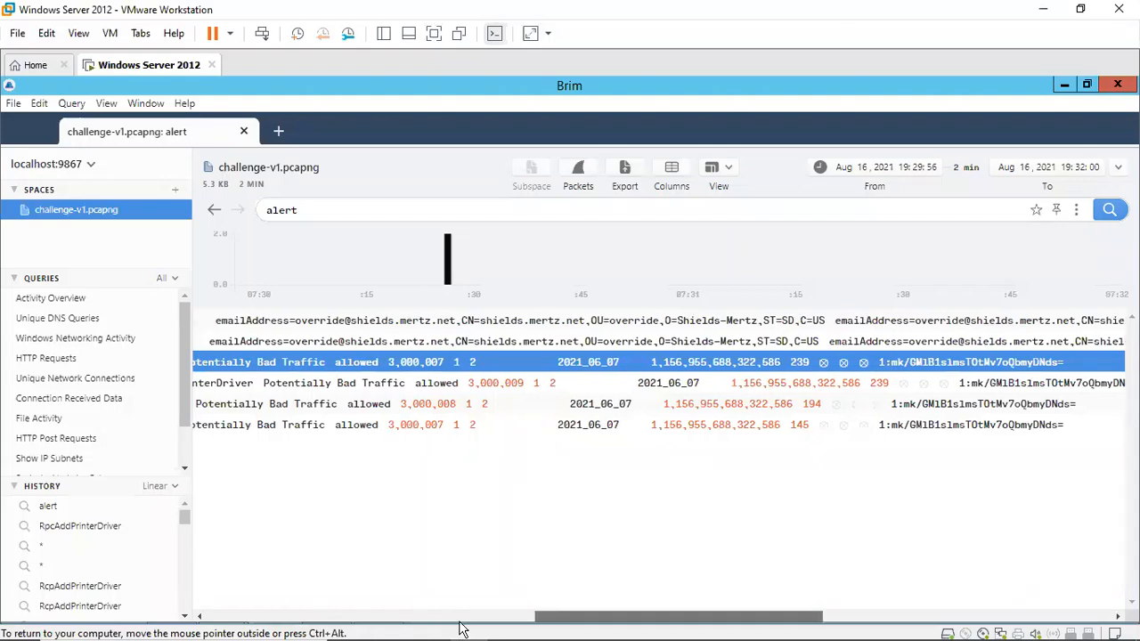
pyautogui.moveTo(374, 617); pyautogui.dragTo(294, 615)
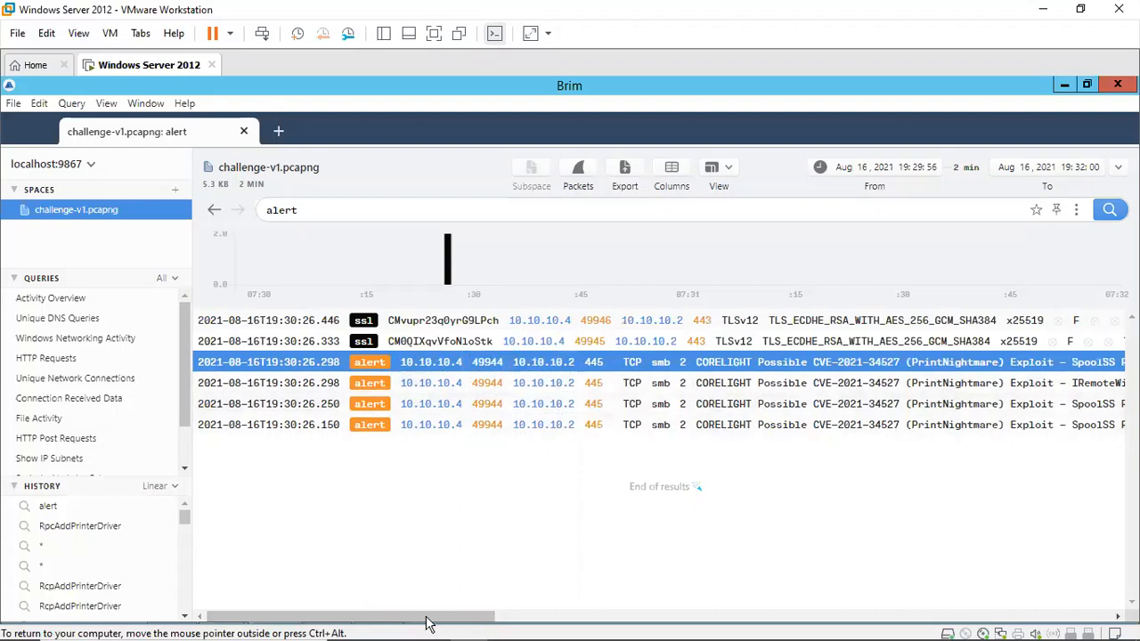
# Step: Review the Brim alert rows and bring up Redline's Ports listing
pyautogui.moveTo(463, 619); pyautogui.dragTo(480, 621)
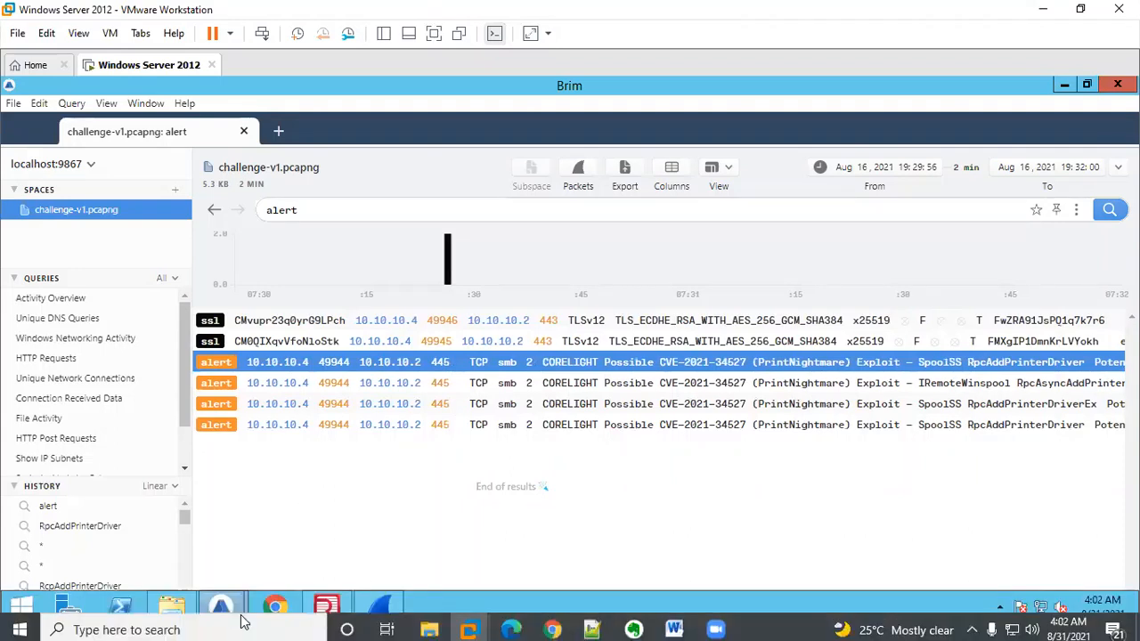
pyautogui.moveTo(384, 609)
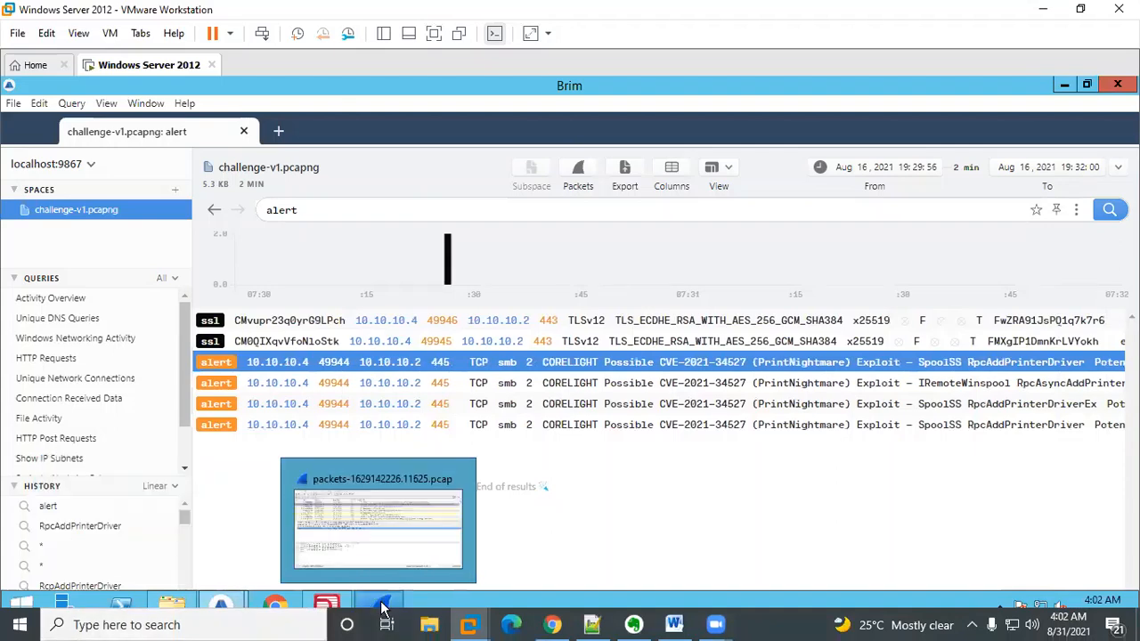
pyautogui.click(330, 609)
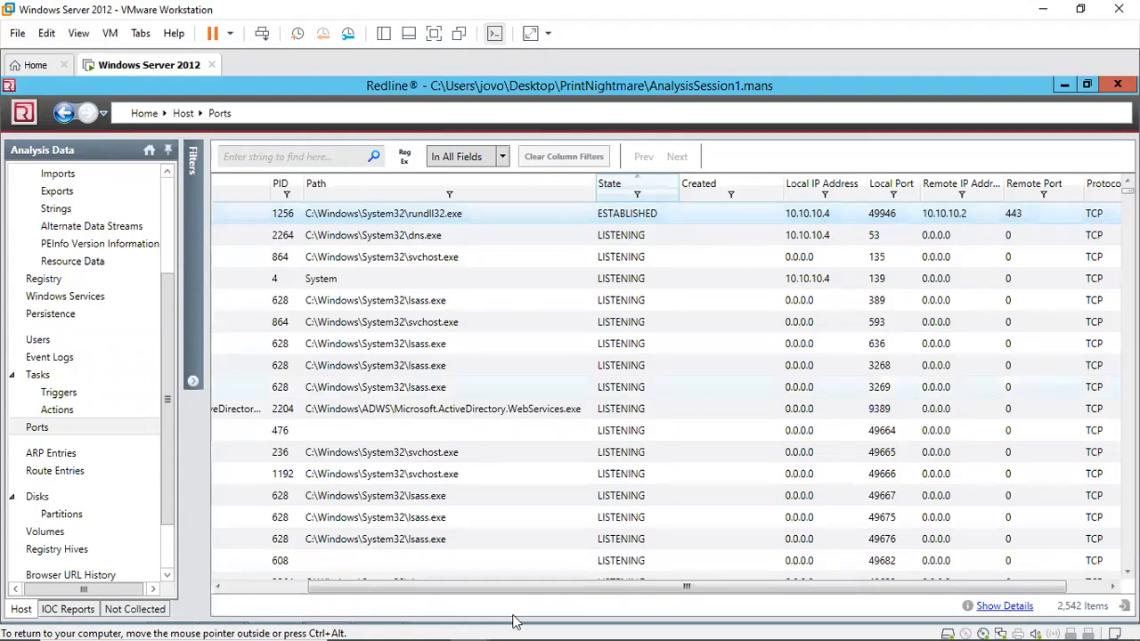
# Step: Open the exported packet capture in Wireshark and expand the first packet's TCP header details
pyautogui.moveTo(214, 621)
pyautogui.click(372, 607)
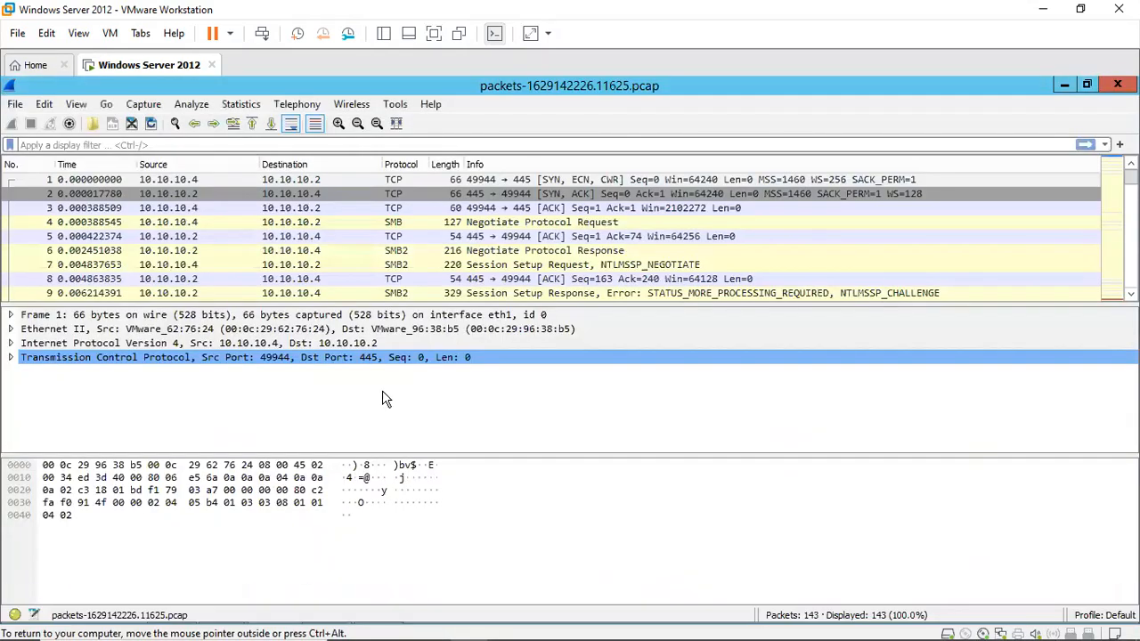
pyautogui.click(68, 144)
pyautogui.click(11, 357)
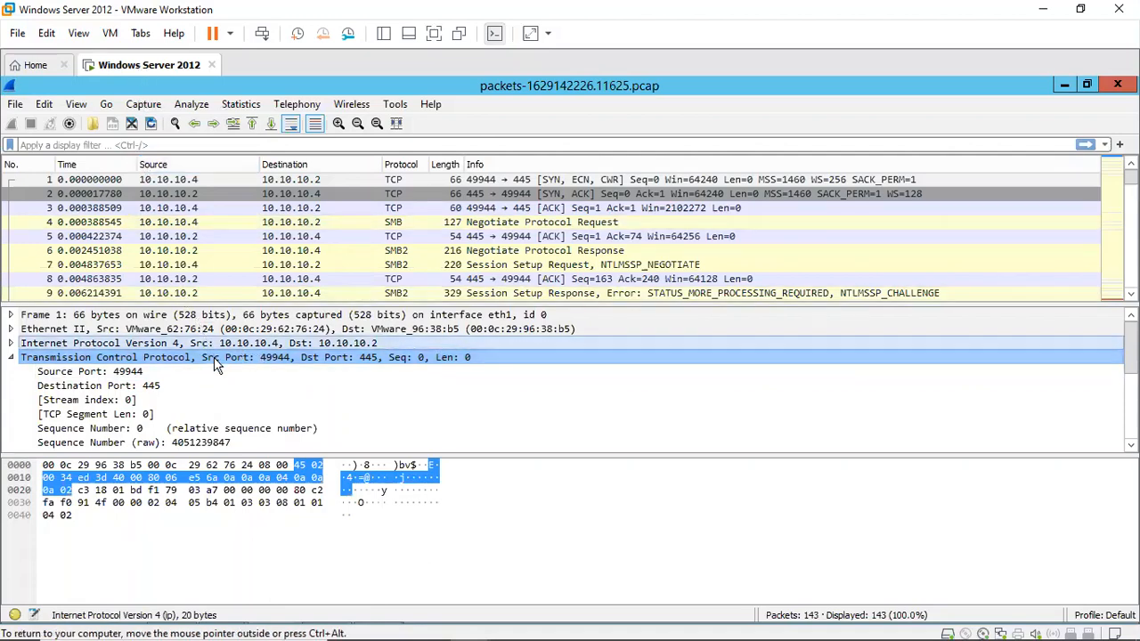
# Step: Complete the Question 2 answer as {10.10.10.2} and submit it
pyautogui.moveTo(383, 634)
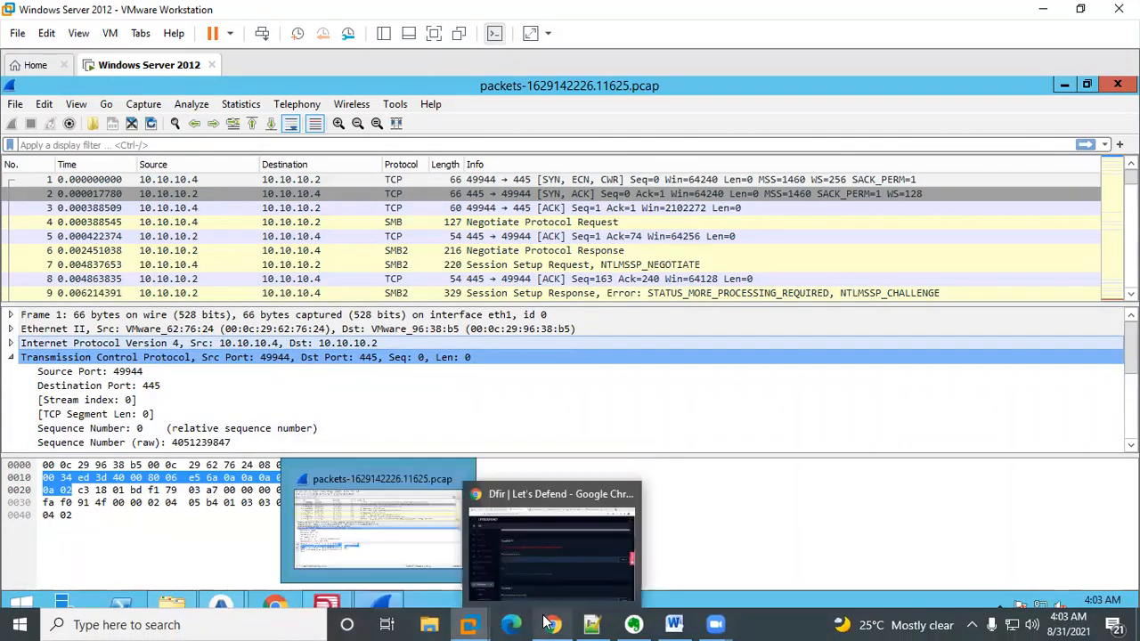
pyautogui.click(553, 545)
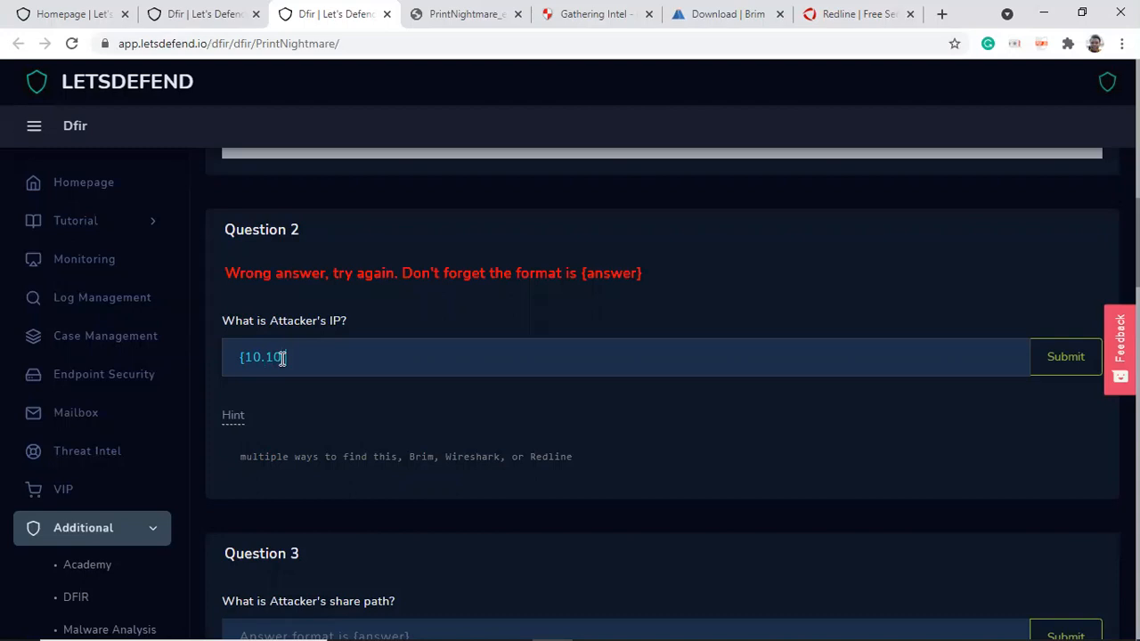
pyautogui.write('.10.2')
pyautogui.click(1069, 369)
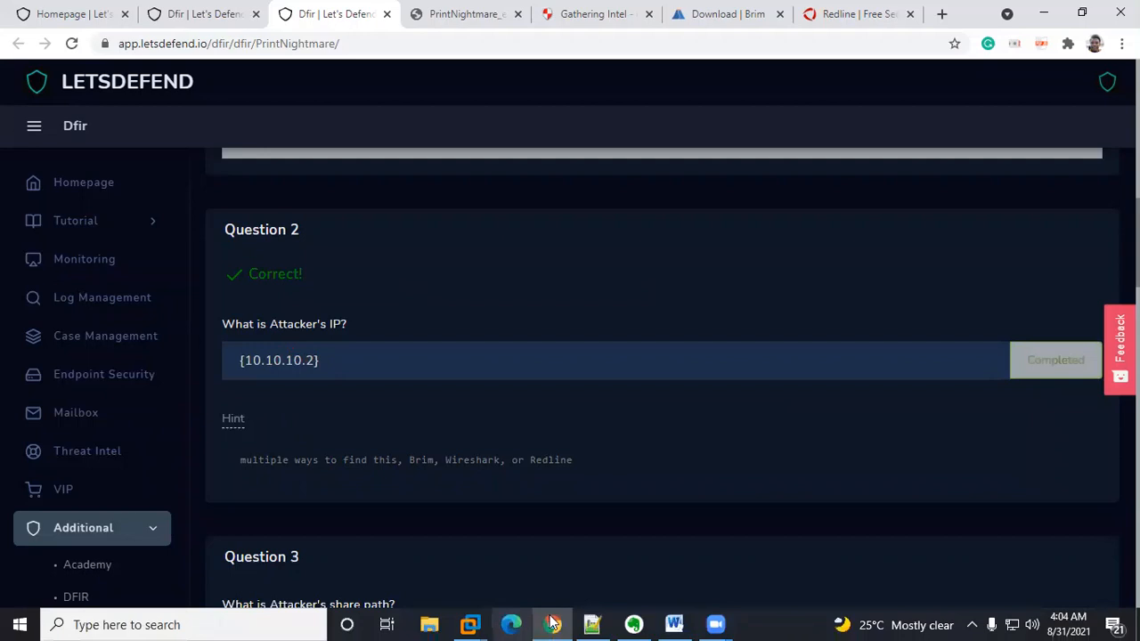
# Step: Examine the columns of Redline's Ports table for the established rundll32.exe connection
pyautogui.moveTo(470, 624)
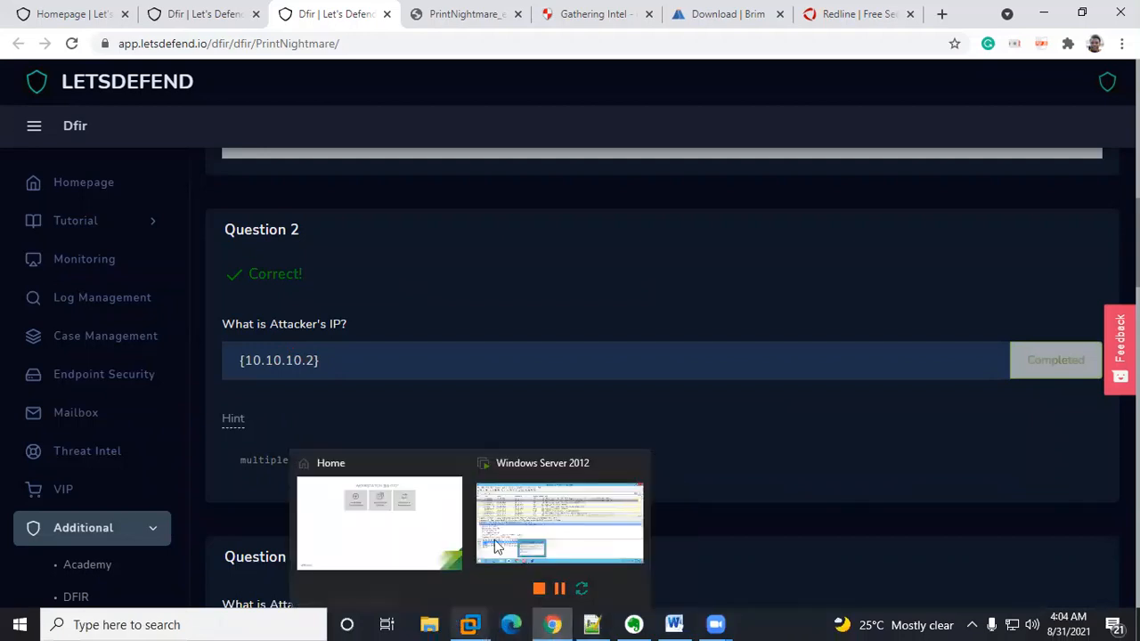
pyautogui.click(533, 499)
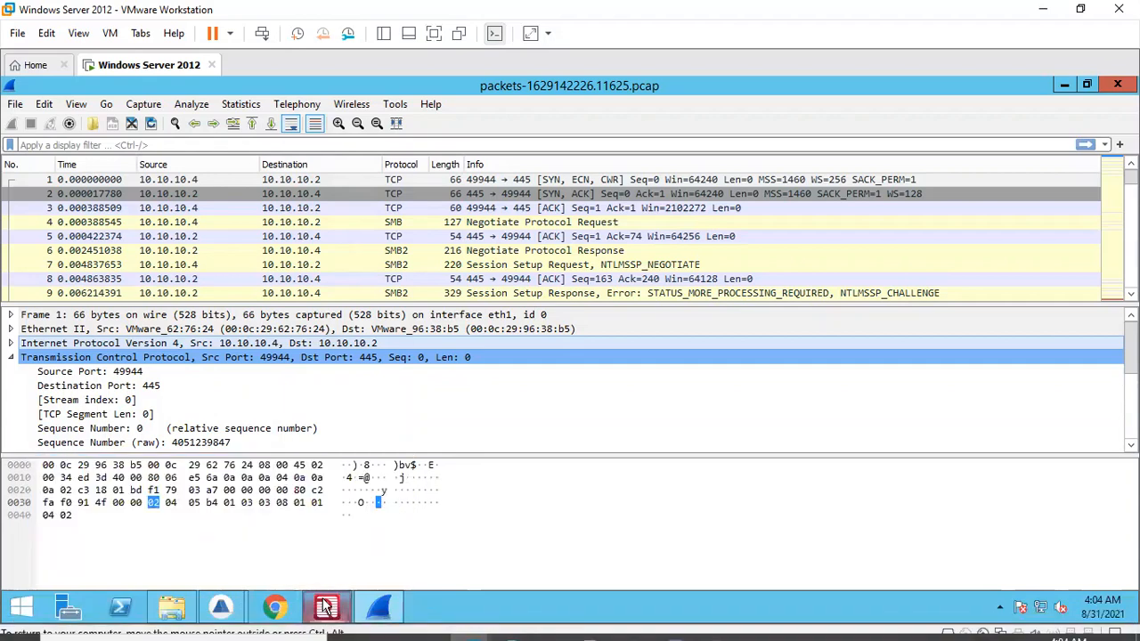
pyautogui.click(326, 608)
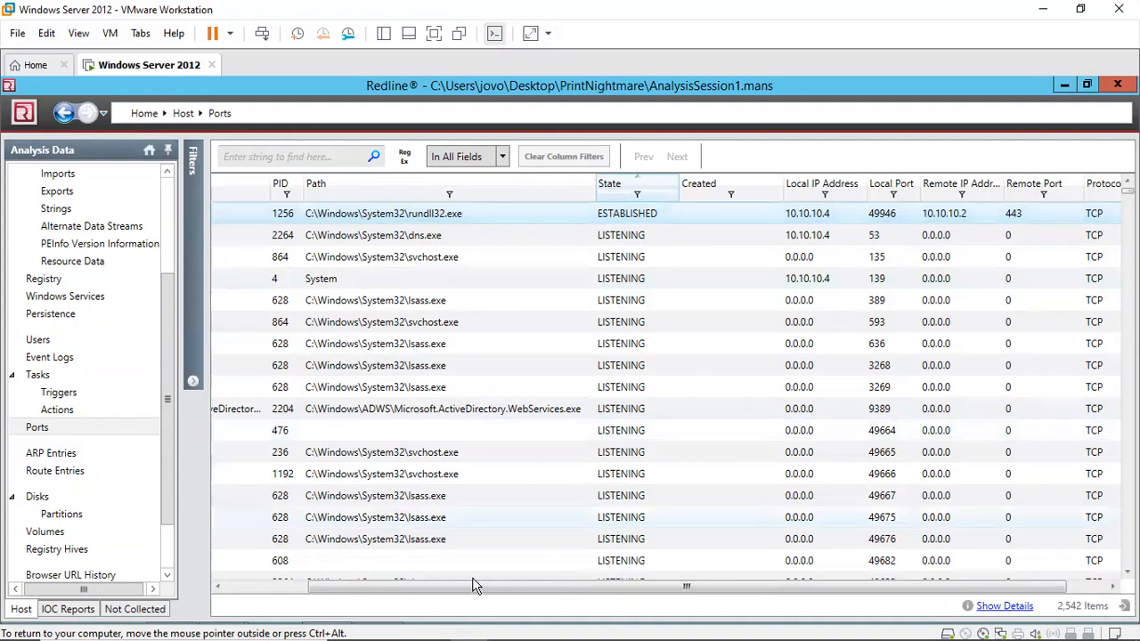
pyautogui.moveTo(350, 595); pyautogui.dragTo(280, 582)
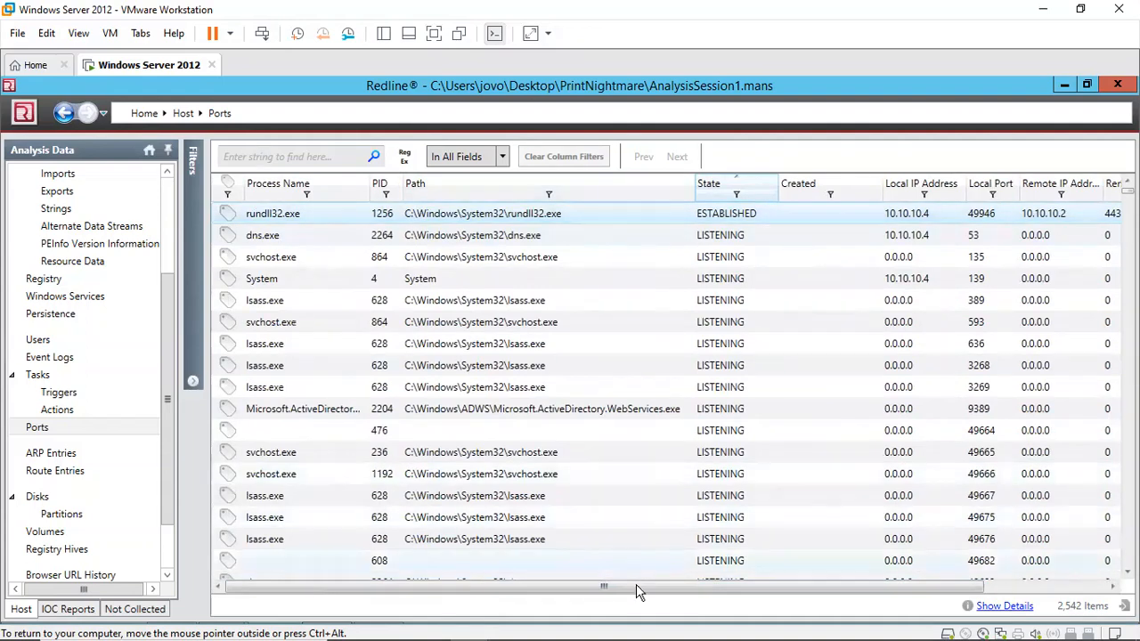
pyautogui.moveTo(660, 585); pyautogui.dragTo(847, 294)
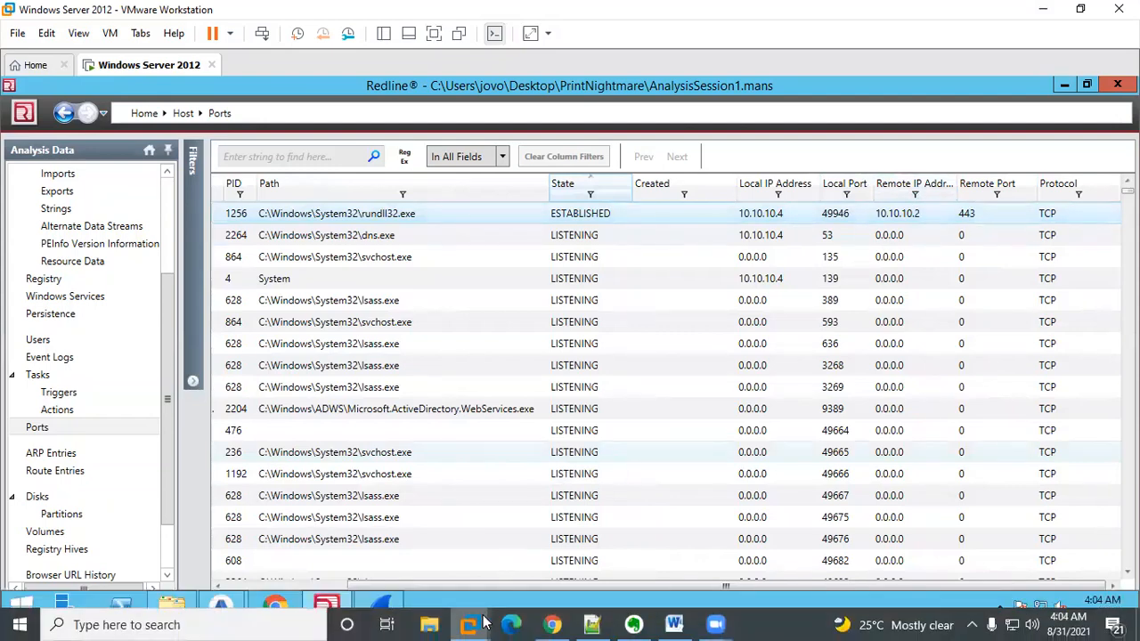
# Step: Compare the PrintNightmare attack flow diagram with the Redline port data
pyautogui.click(552, 624)
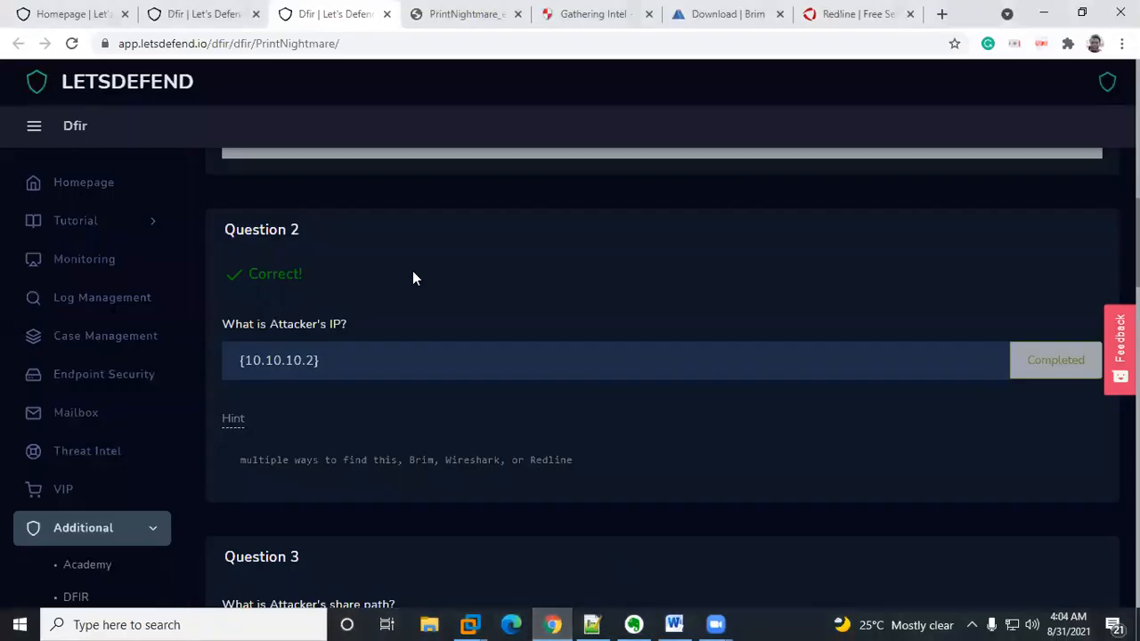
pyautogui.click(456, 29)
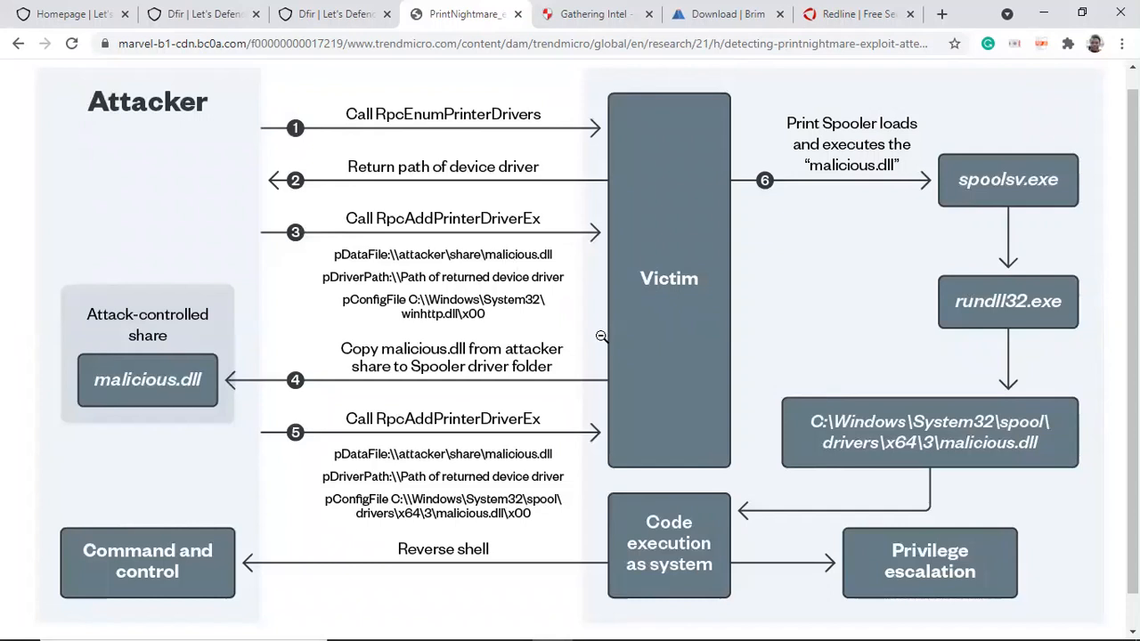
pyautogui.moveTo(470, 623)
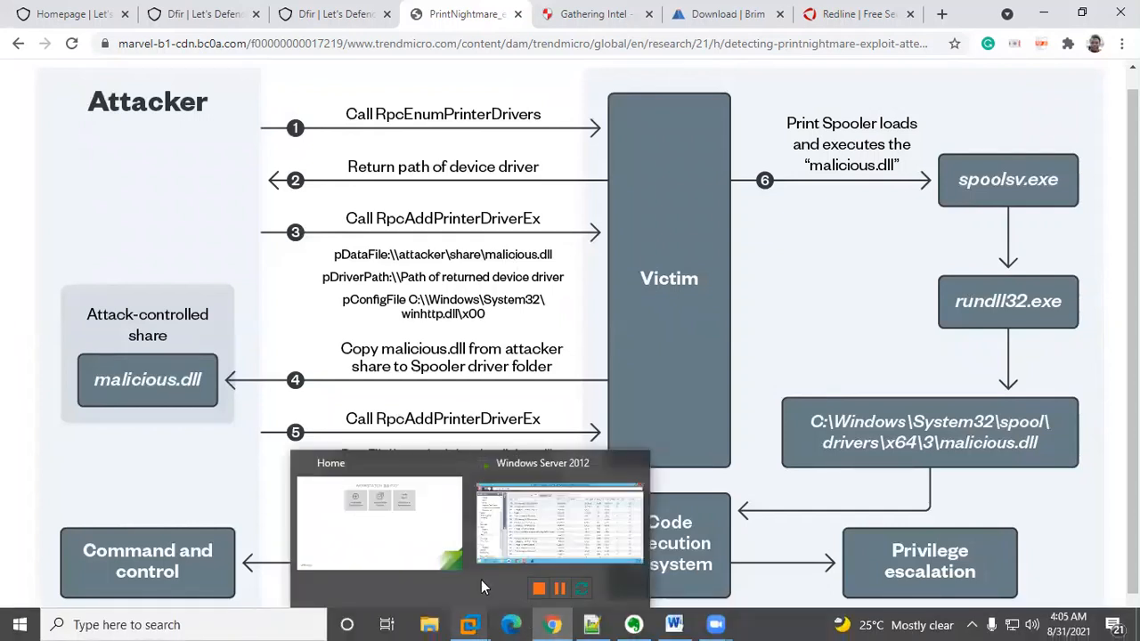
pyautogui.click(527, 526)
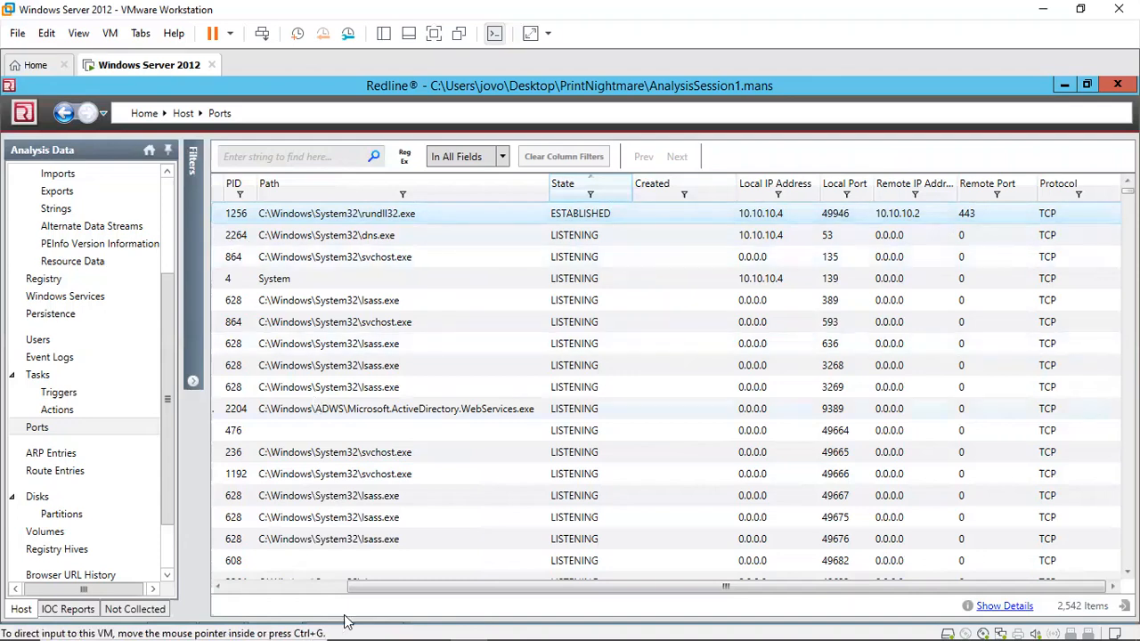
pyautogui.moveTo(338, 621)
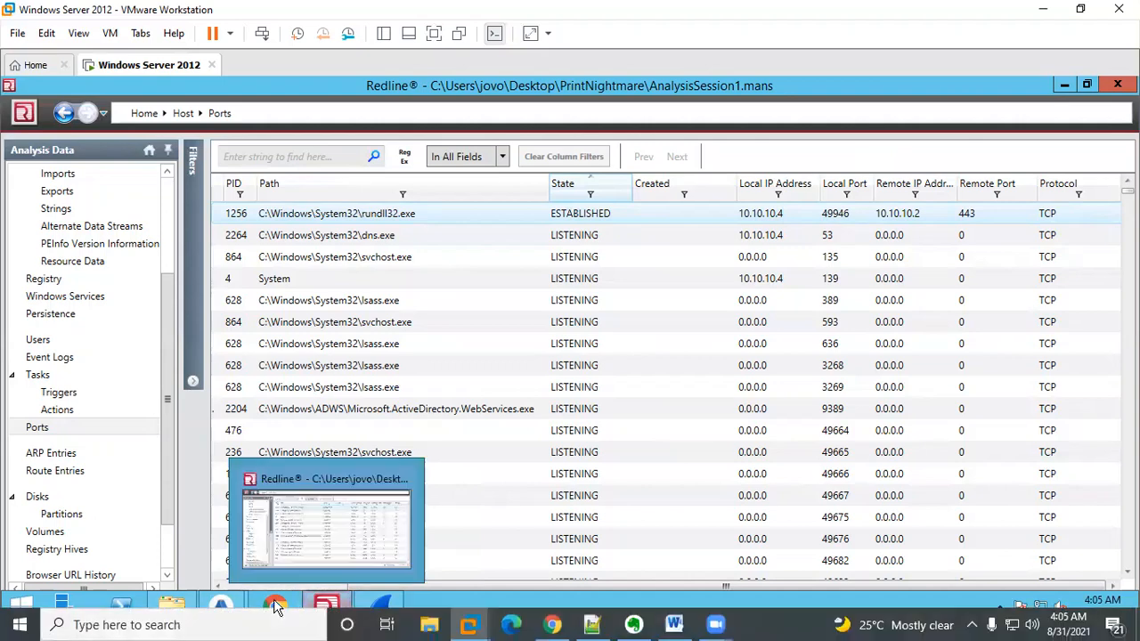
pyautogui.click(556, 624)
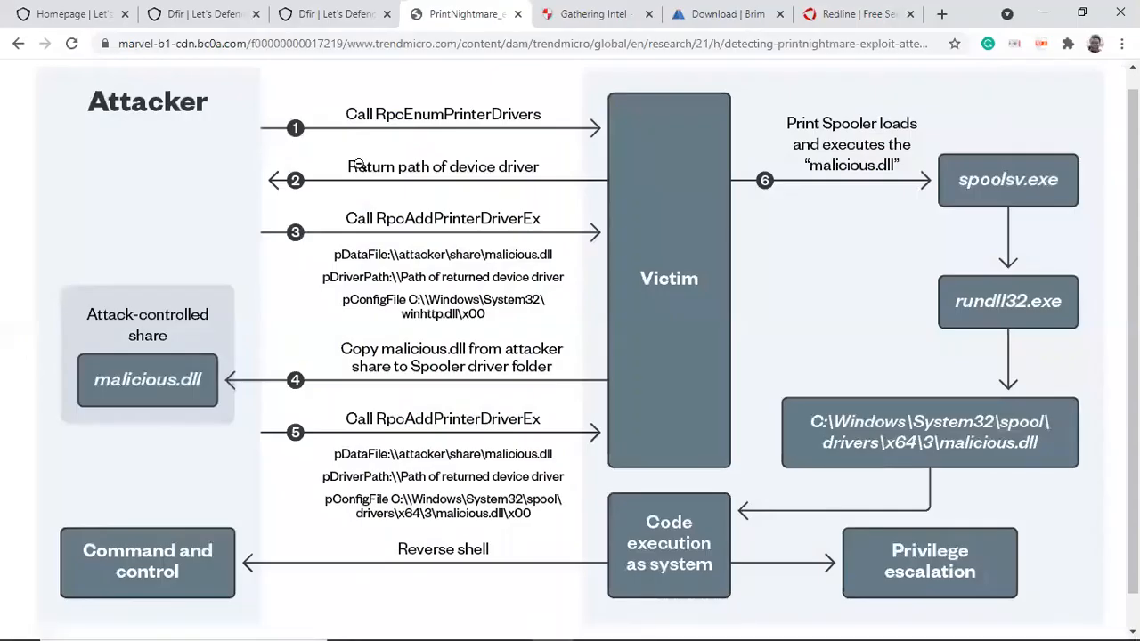
# Step: Go to Question 3 on the challenge page and reveal its hint
pyautogui.click(311, 14)
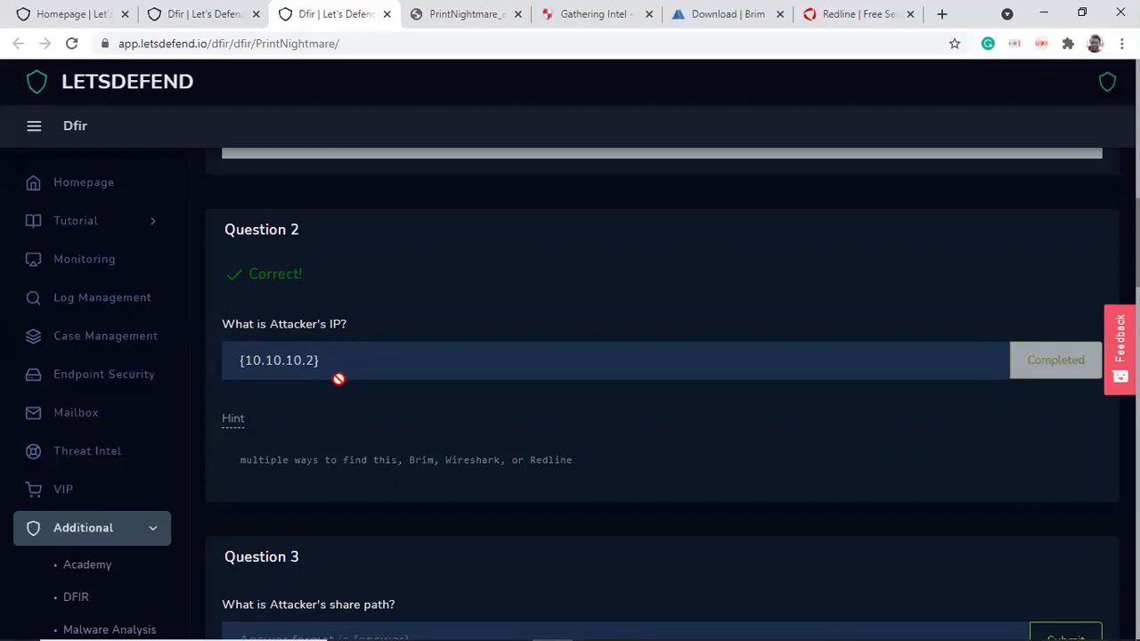
pyautogui.scroll(-3, 662, 393)
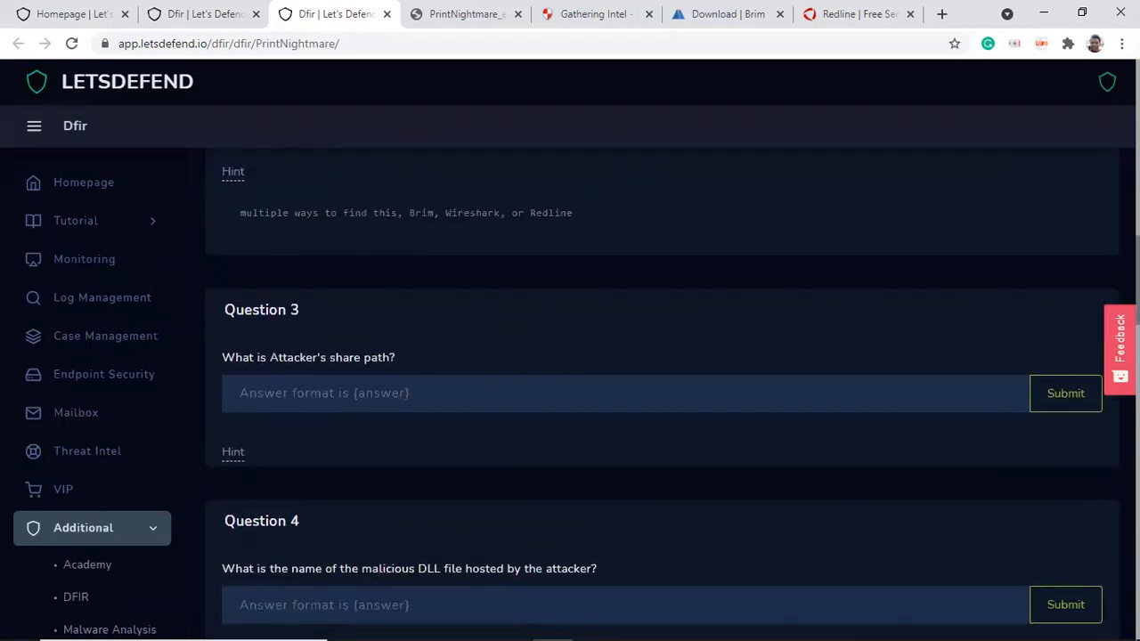
pyautogui.scroll(-1, 662, 393)
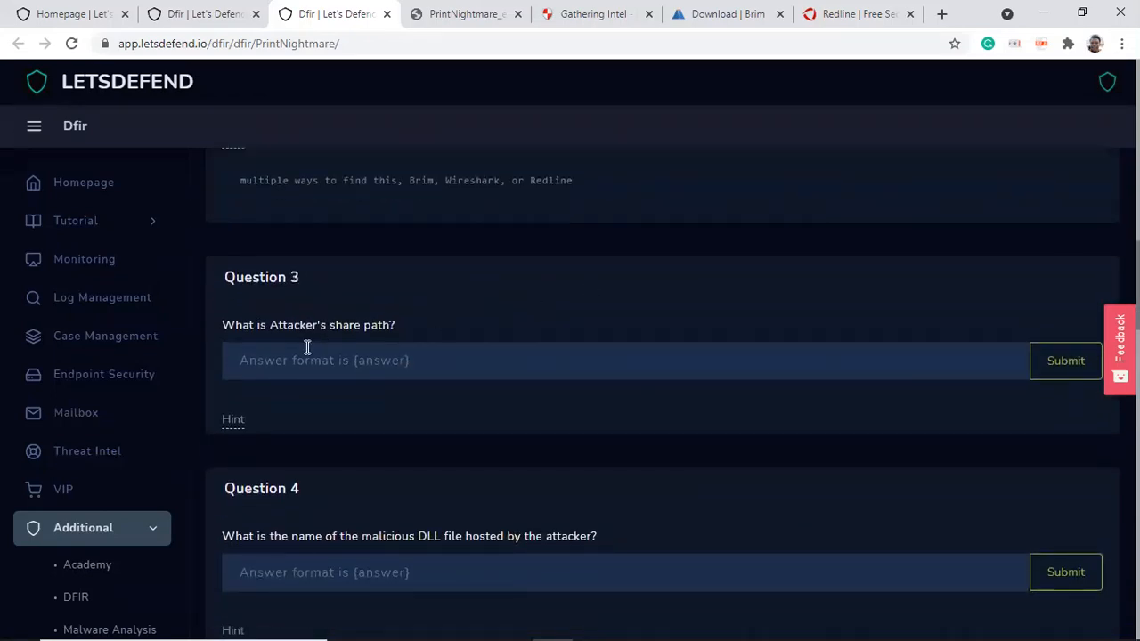
pyautogui.click(230, 420)
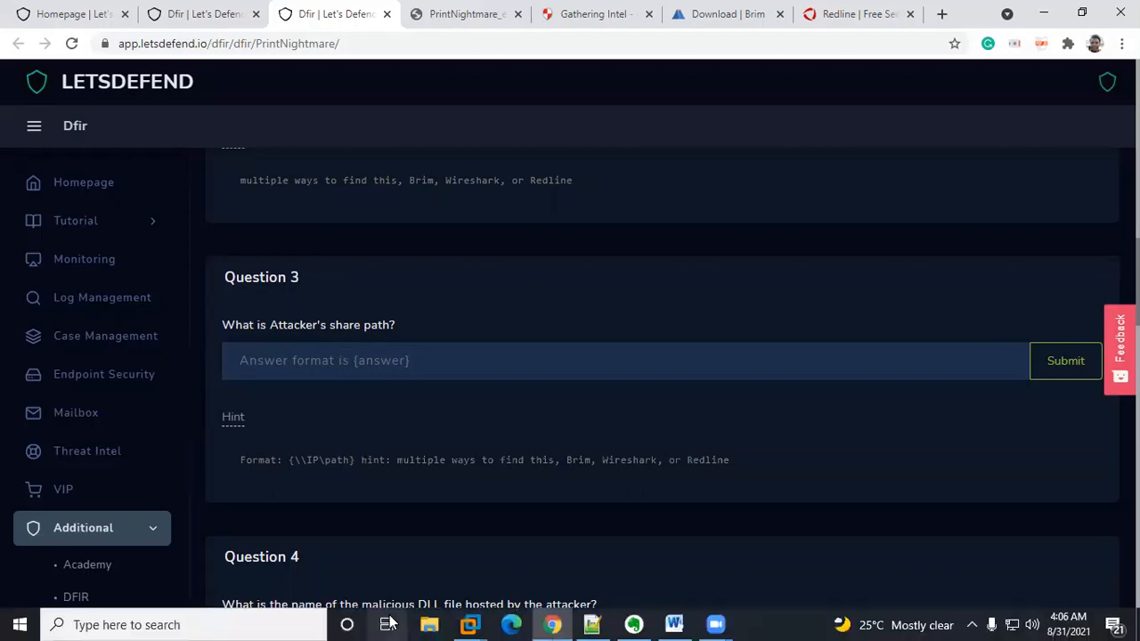
# Step: Apply the display filter ip.src==10.10.10.2 in Wireshark and select the first matching packet
pyautogui.moveTo(470, 623)
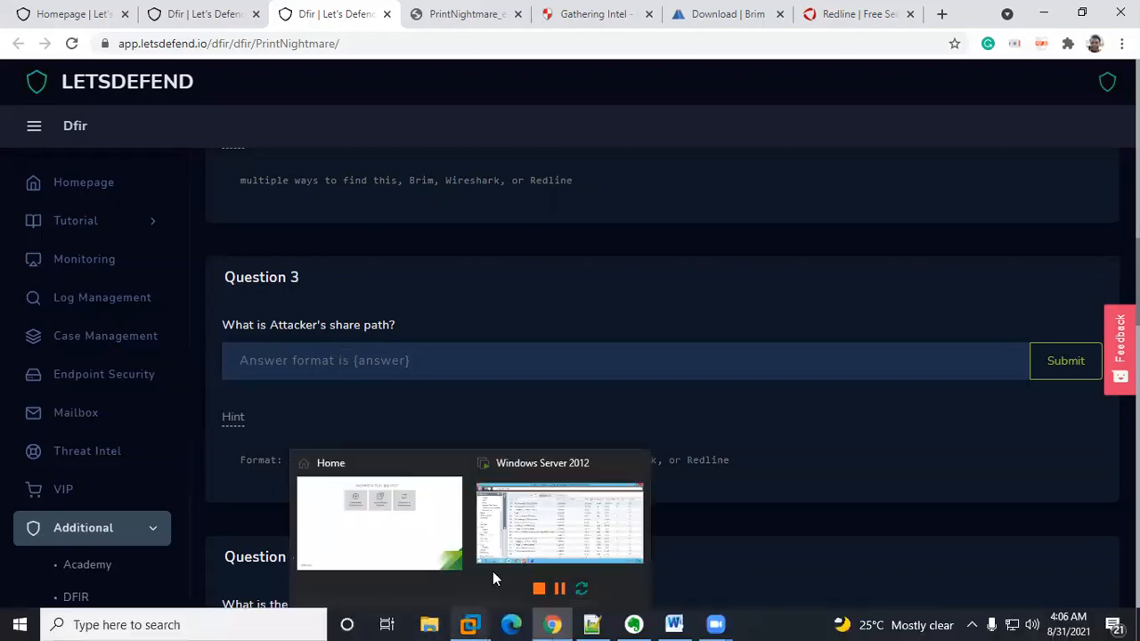
pyautogui.click(532, 513)
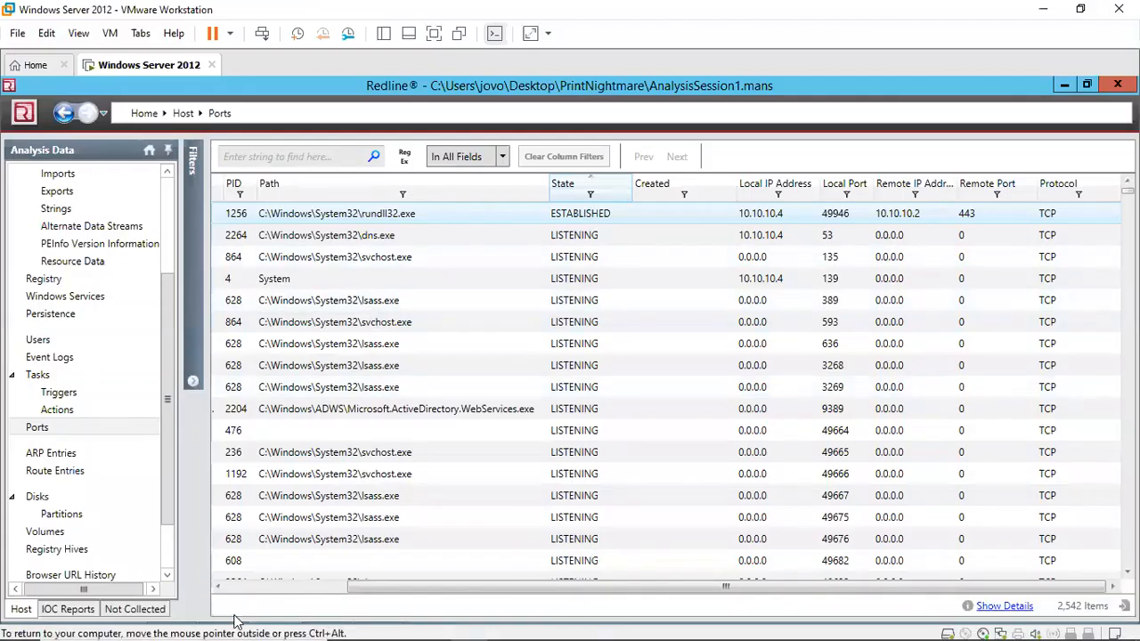
pyautogui.click(379, 605)
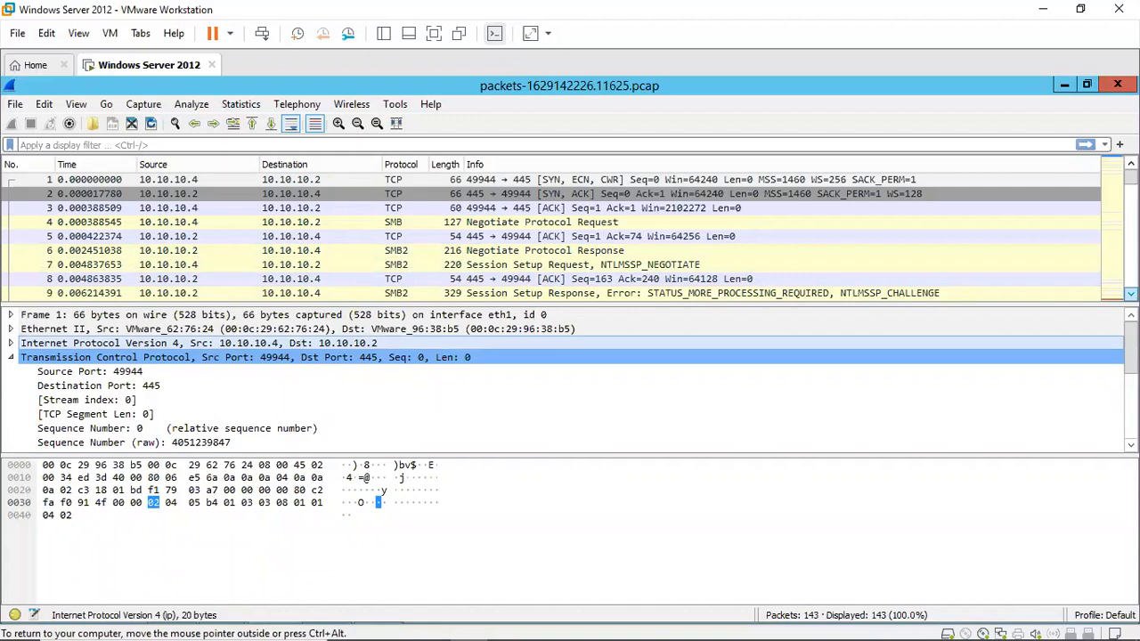
pyautogui.scroll(-2, 553, 236)
pyautogui.scroll(-1, 552, 236)
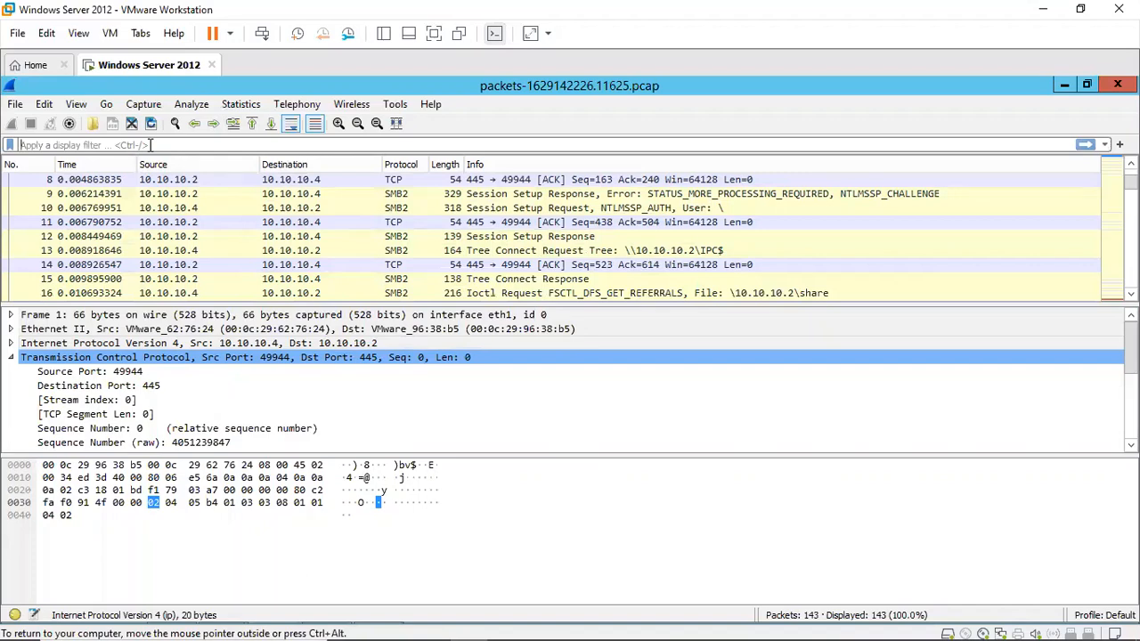
pyautogui.write('ip')
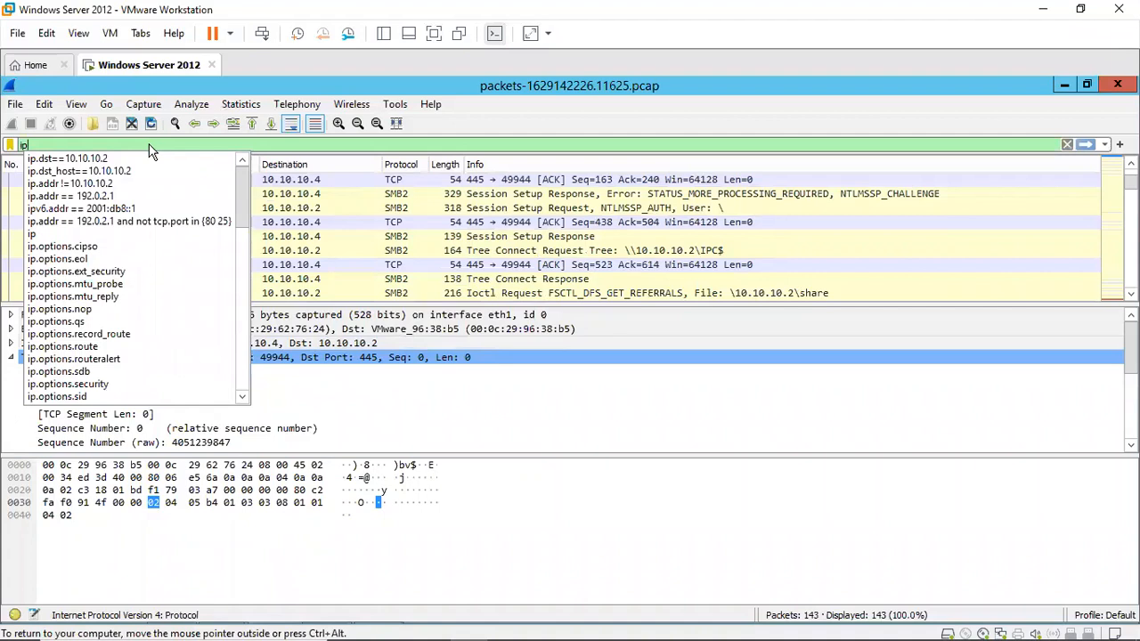
pyautogui.write('.')
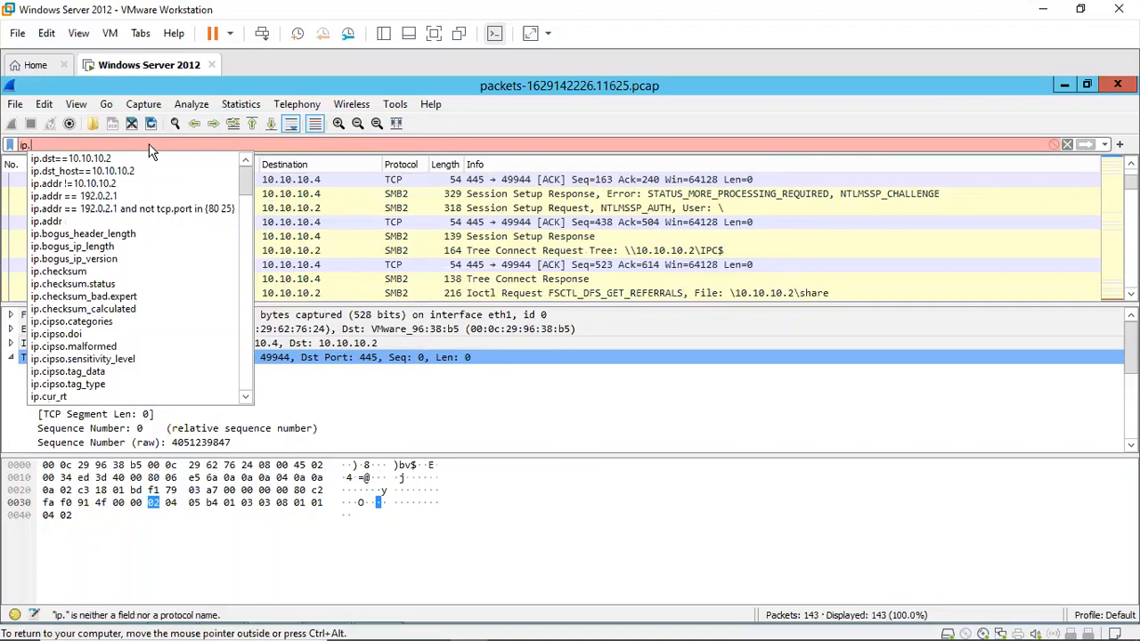
pyautogui.write('src')
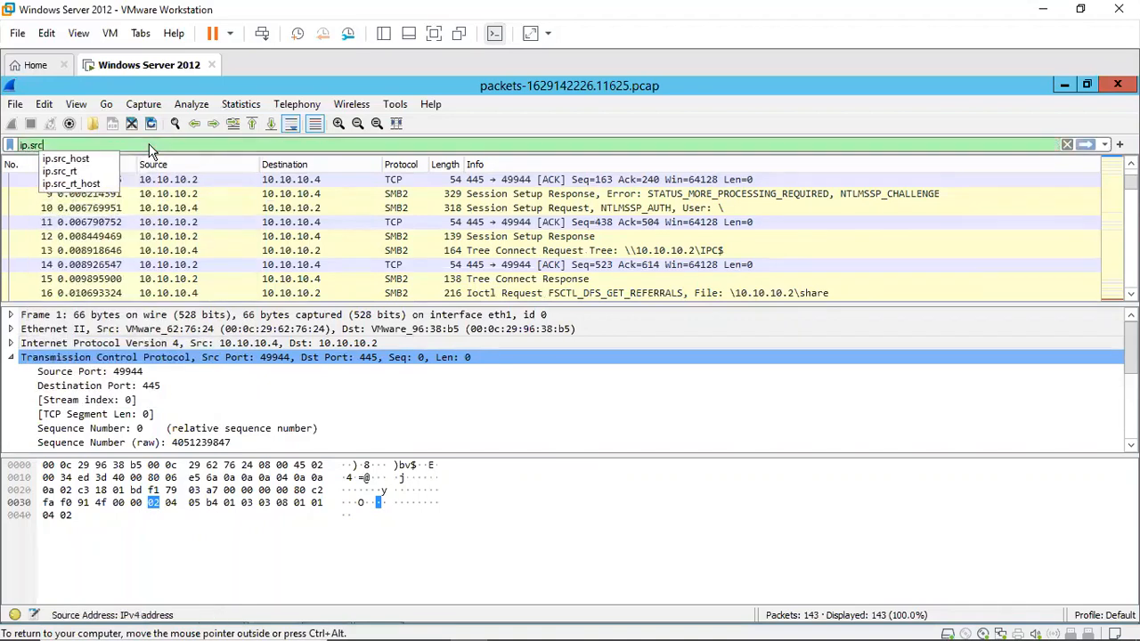
pyautogui.write('==')
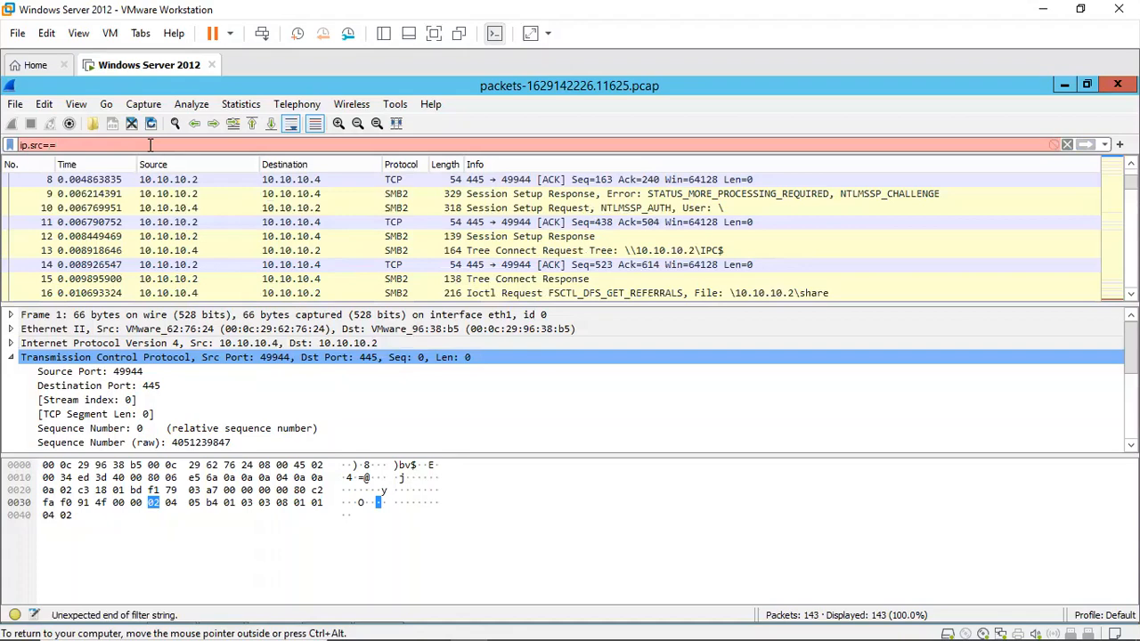
pyautogui.write('10.10')
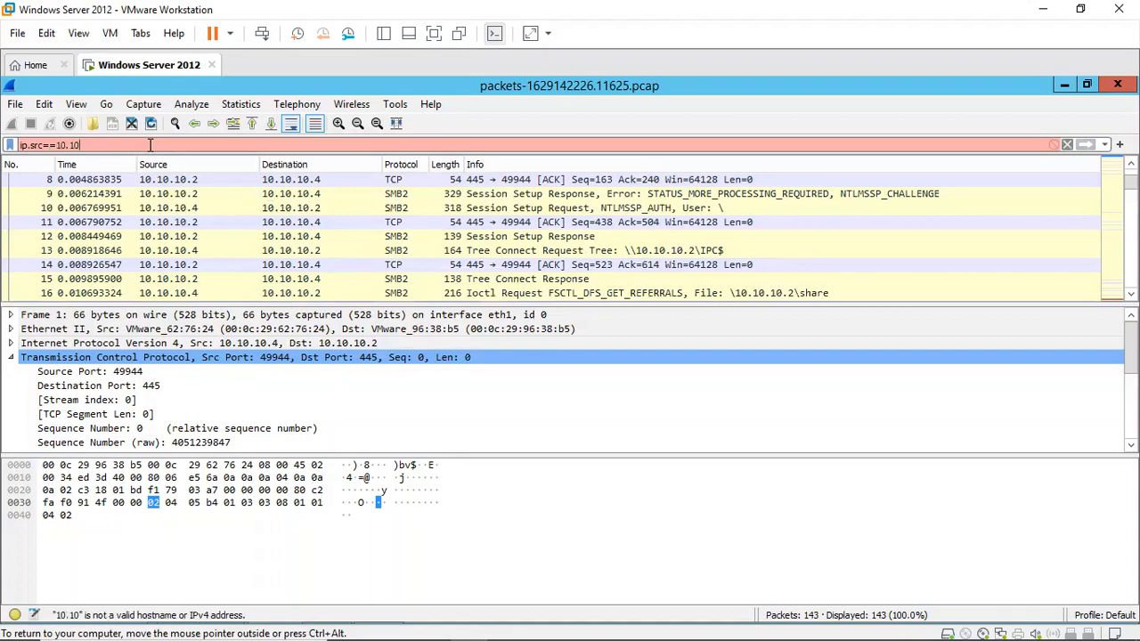
pyautogui.write('.10')
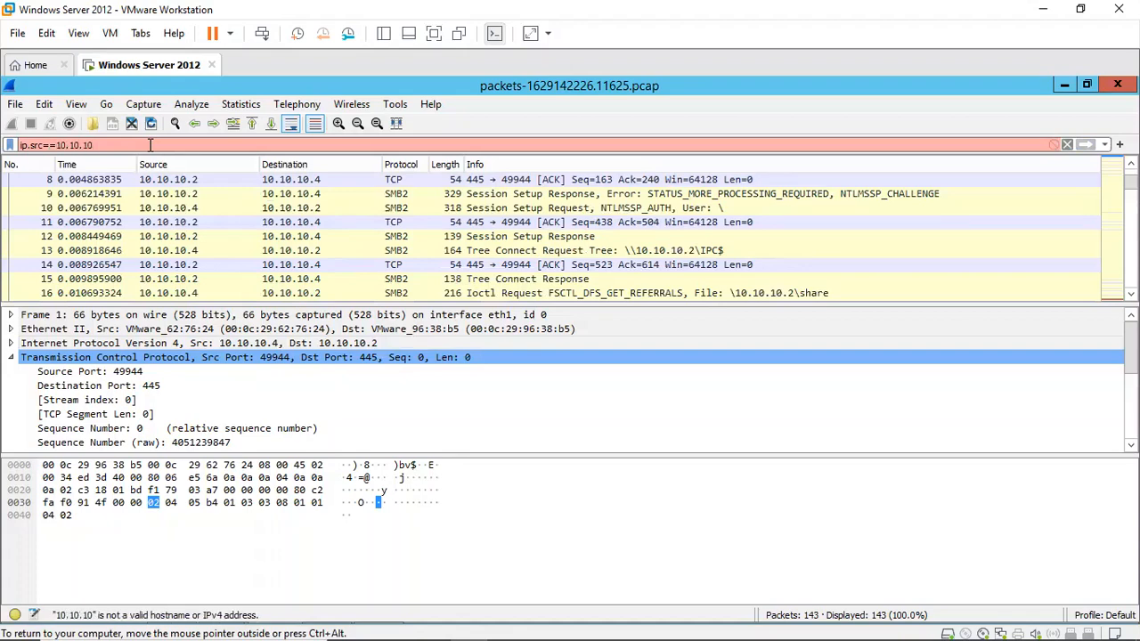
pyautogui.write('.2')
pyautogui.press('Return')
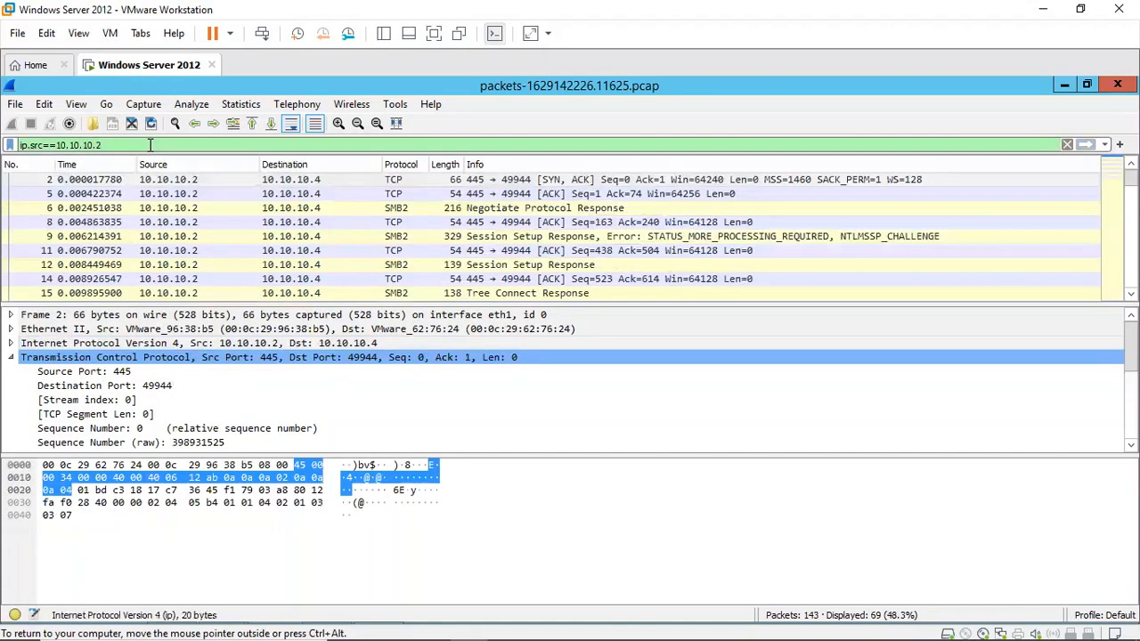
pyautogui.click(165, 180)
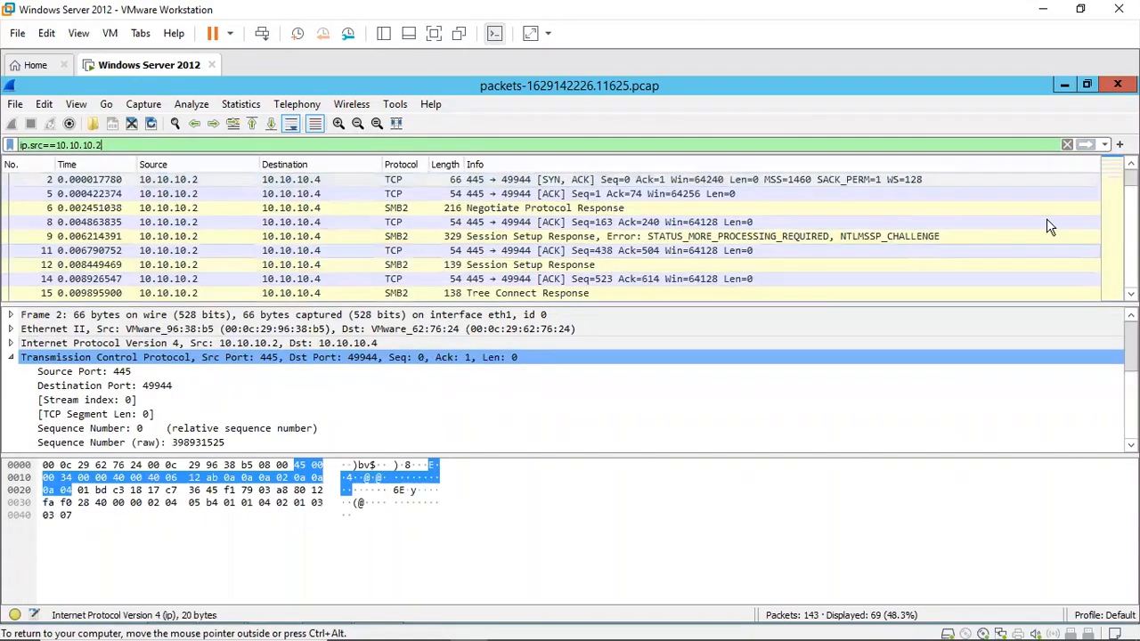
# Step: Enlarge the packet list and scroll through the packets sent from 10.10.10.2, examining their SMB responses
pyautogui.scroll(-1, 597, 285)
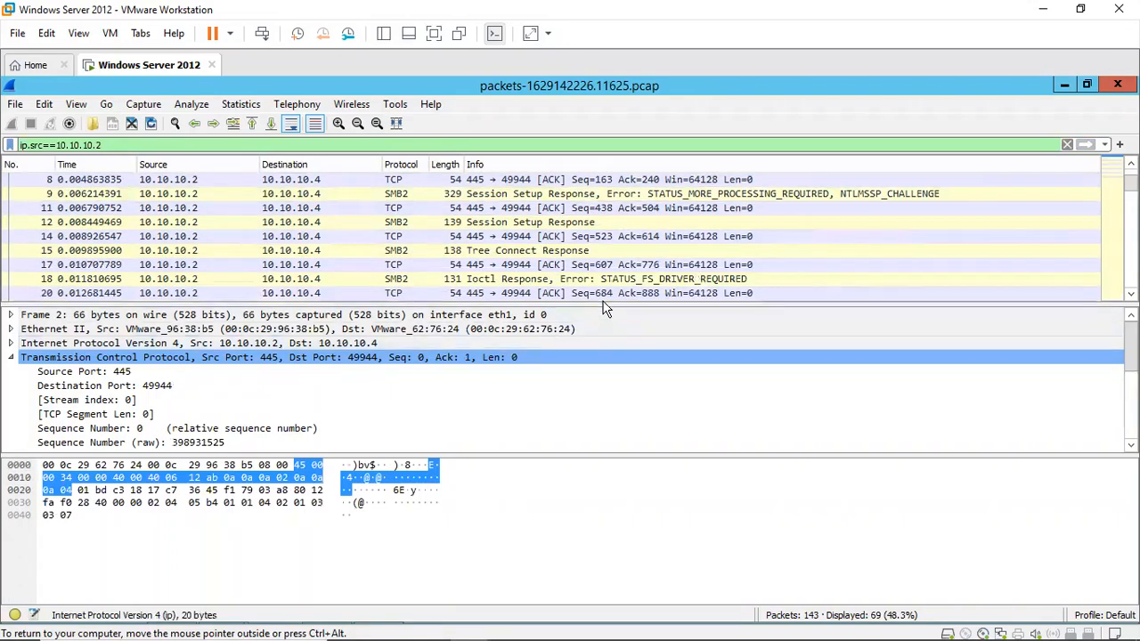
pyautogui.moveTo(603, 305); pyautogui.dragTo(611, 402)
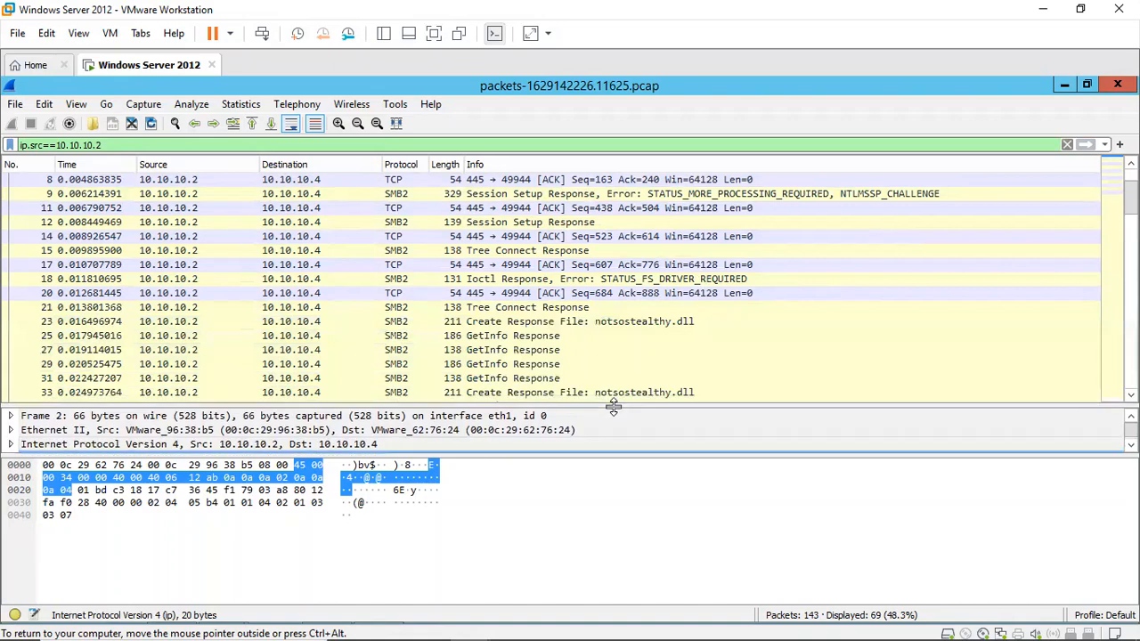
pyautogui.moveTo(610, 451); pyautogui.dragTo(610, 608)
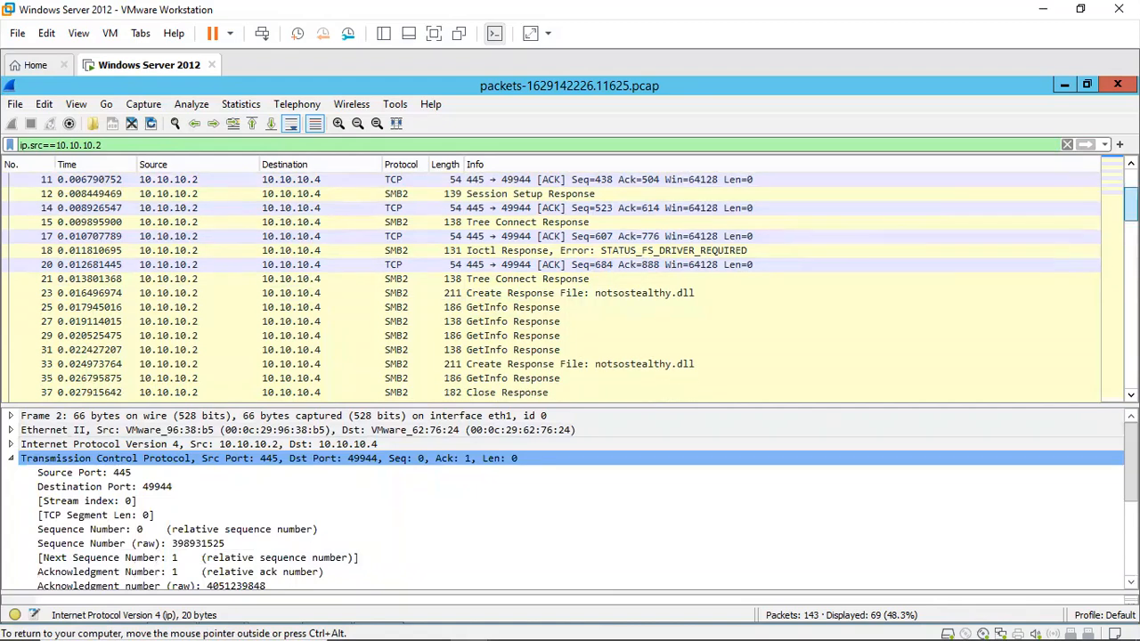
pyautogui.scroll(-3, 570, 285)
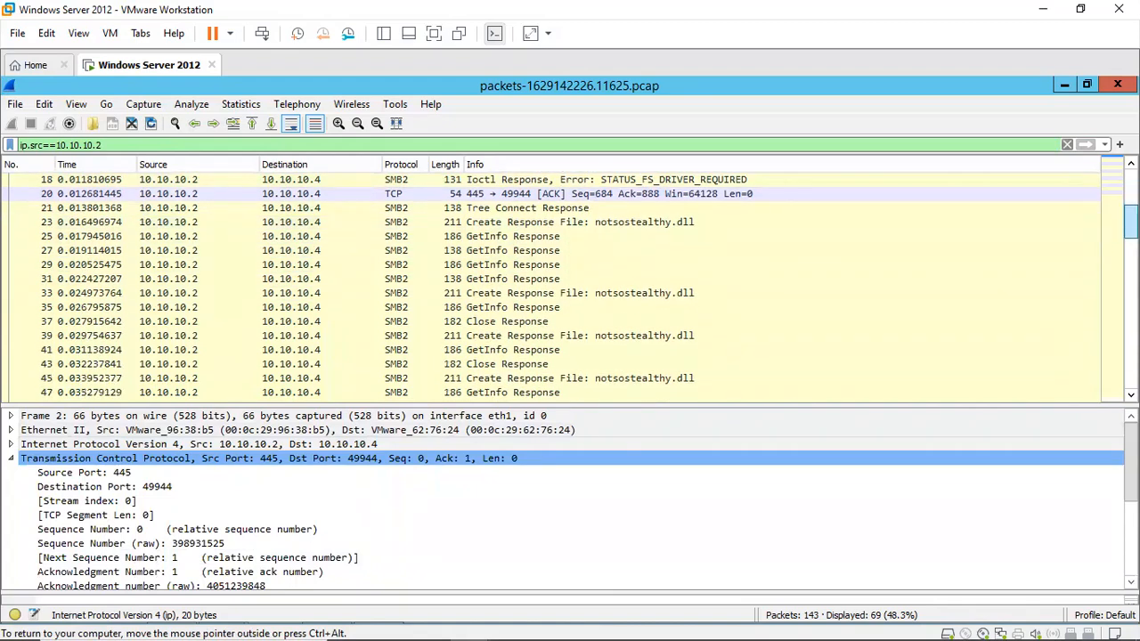
pyautogui.scroll(4, 570, 285)
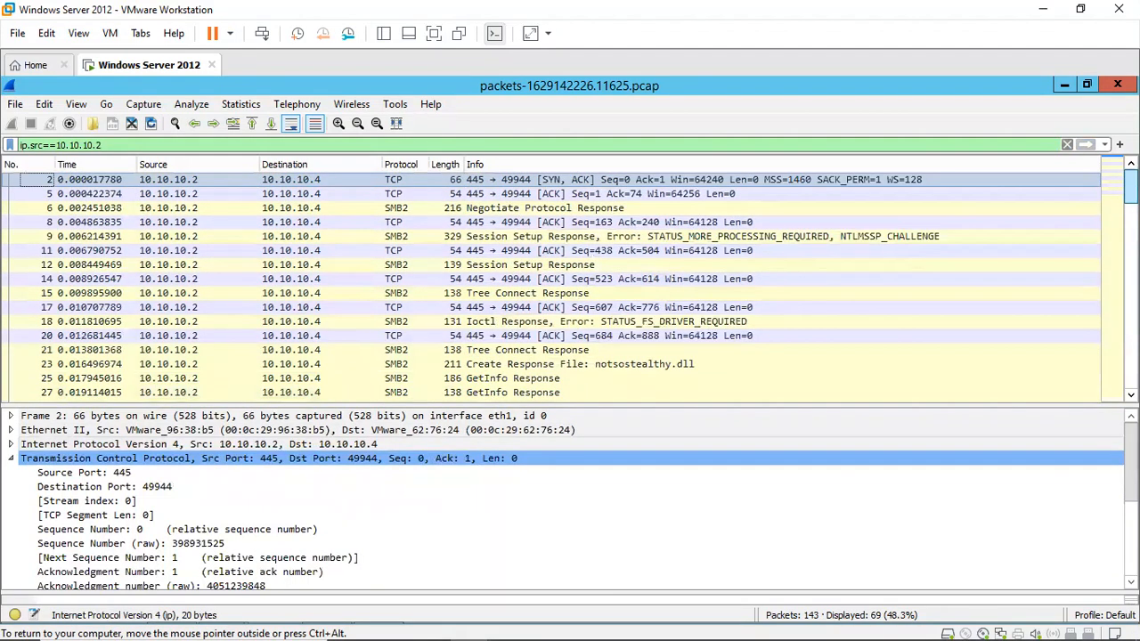
pyautogui.scroll(-6, 570, 285)
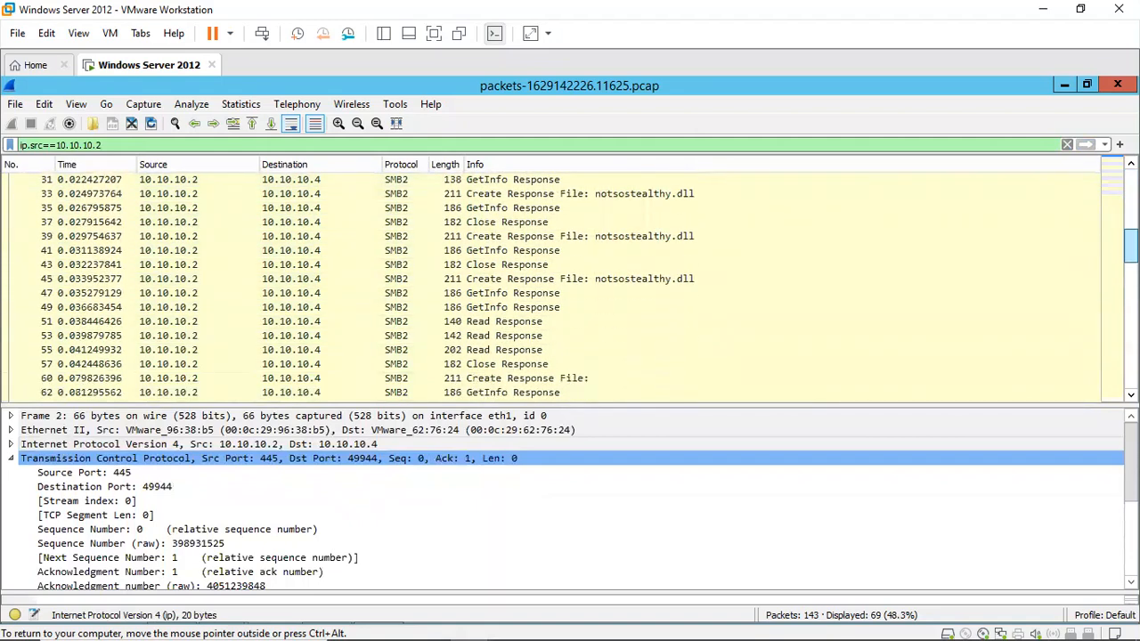
pyautogui.scroll(-9, 1115, 347)
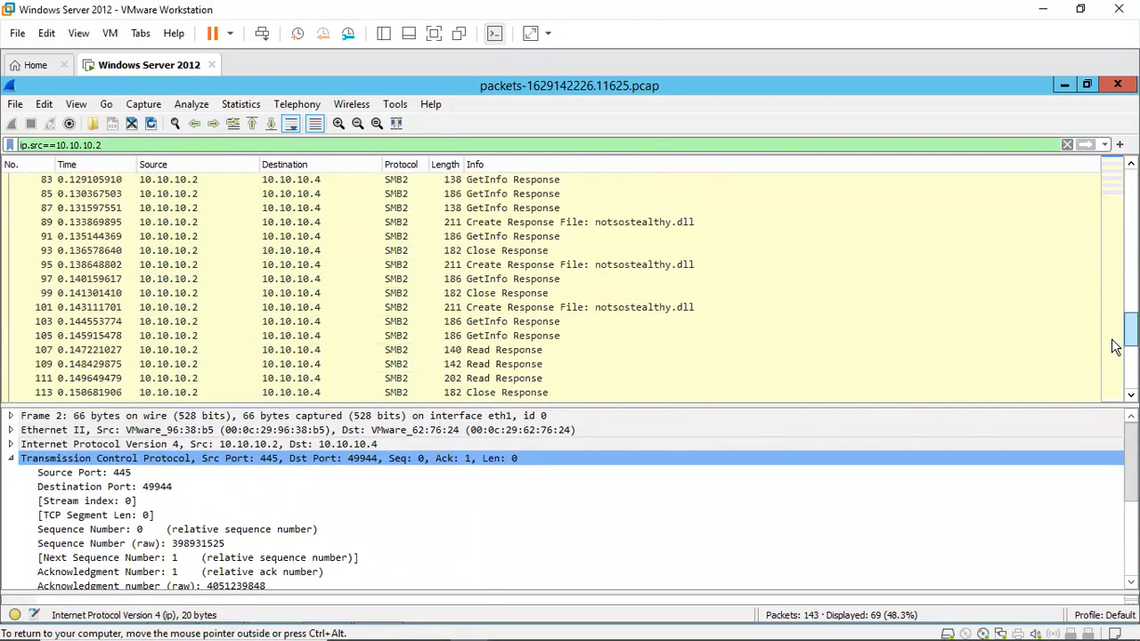
pyautogui.scroll(-4, 1115, 347)
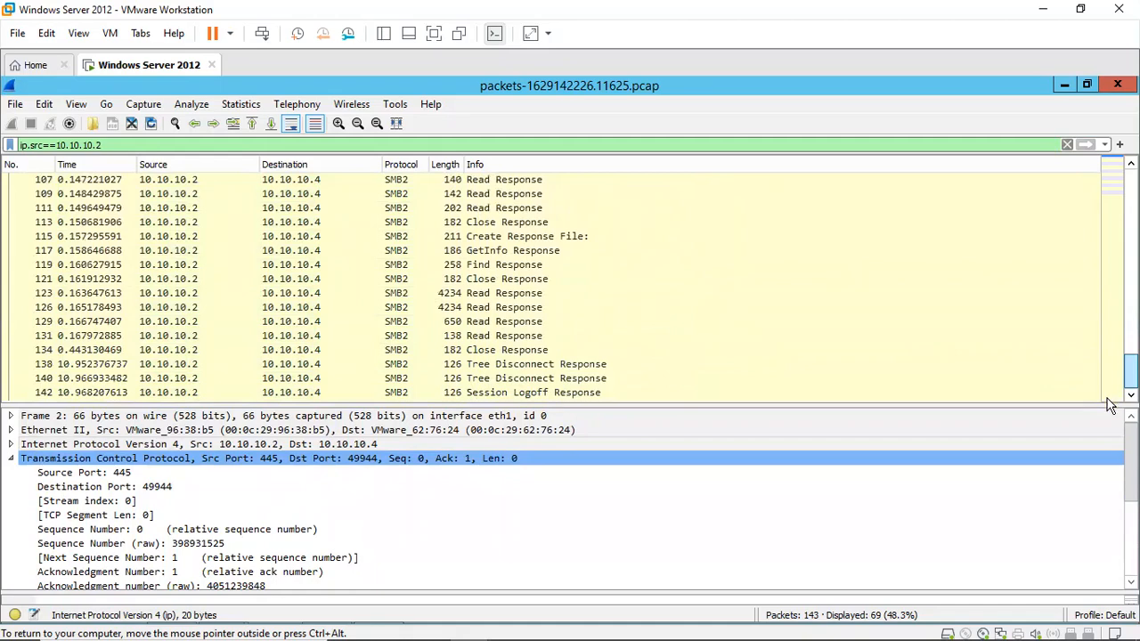
pyautogui.scroll(17, 1113, 375)
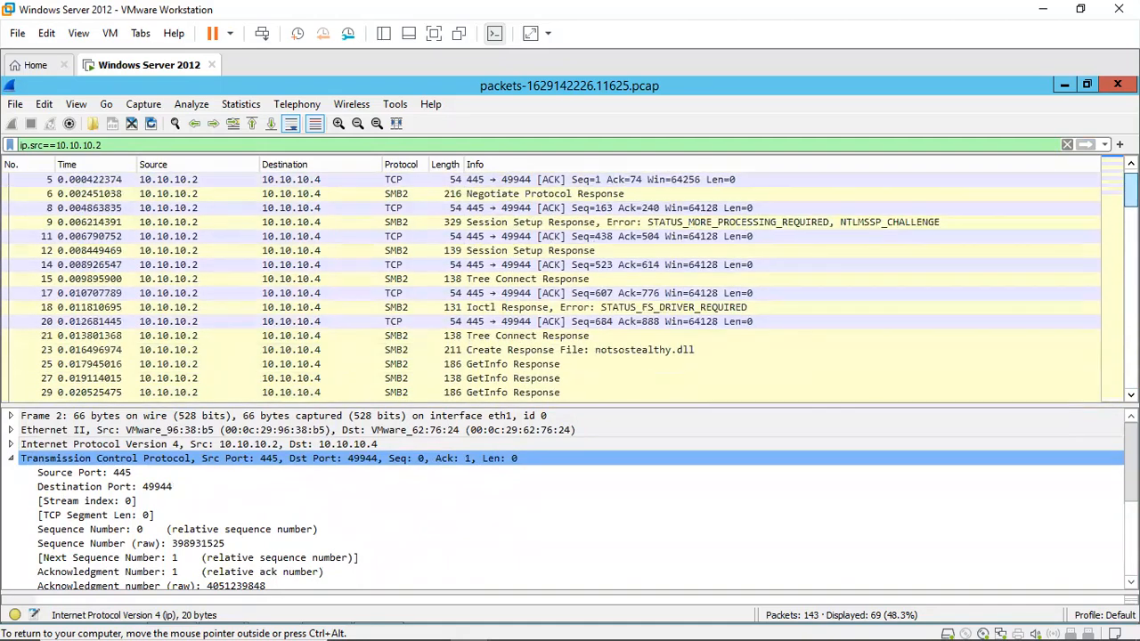
pyautogui.scroll(1, 552, 285)
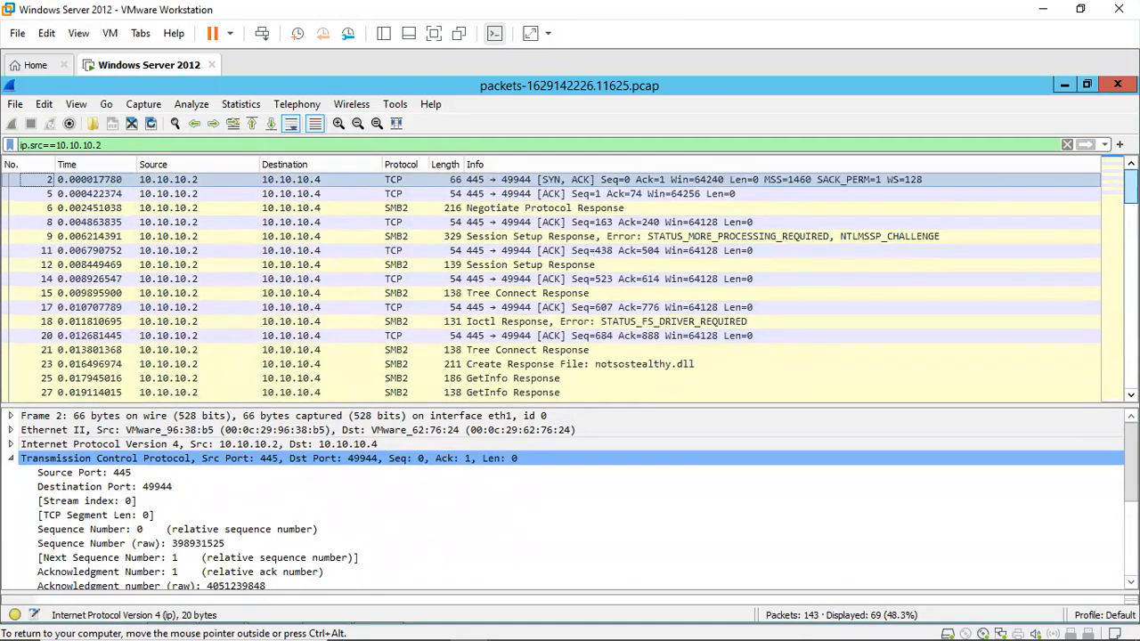
pyautogui.scroll(-1, 553, 285)
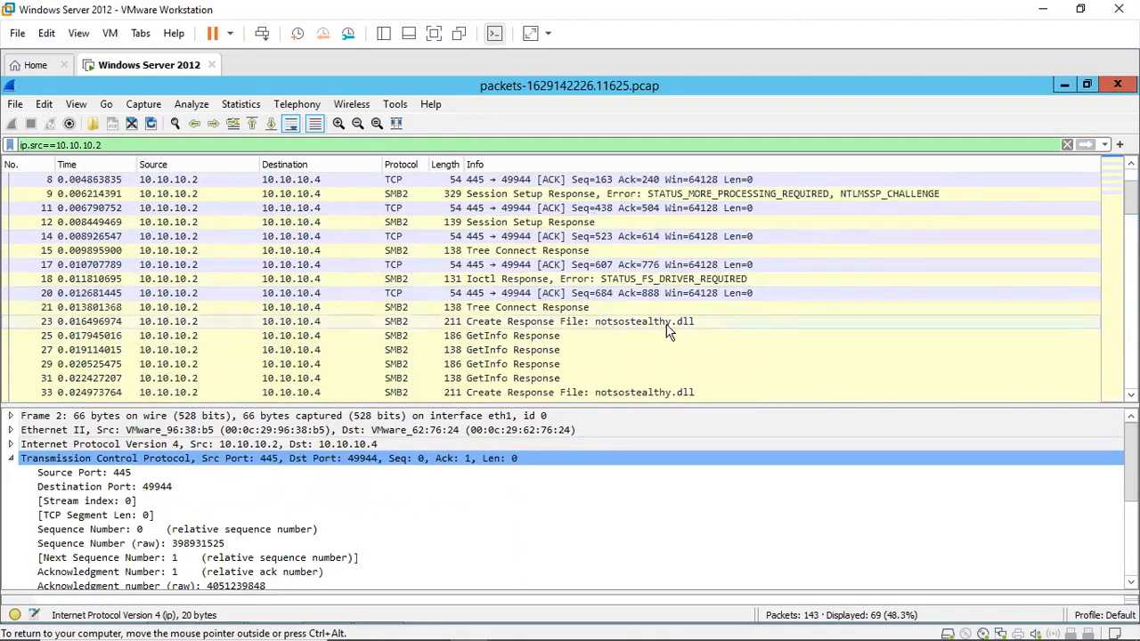
# Step: Select the first Create Response packet for notsostealthy.dll and scroll through the remaining responses from 10.10.10.2
pyautogui.click(638, 330)
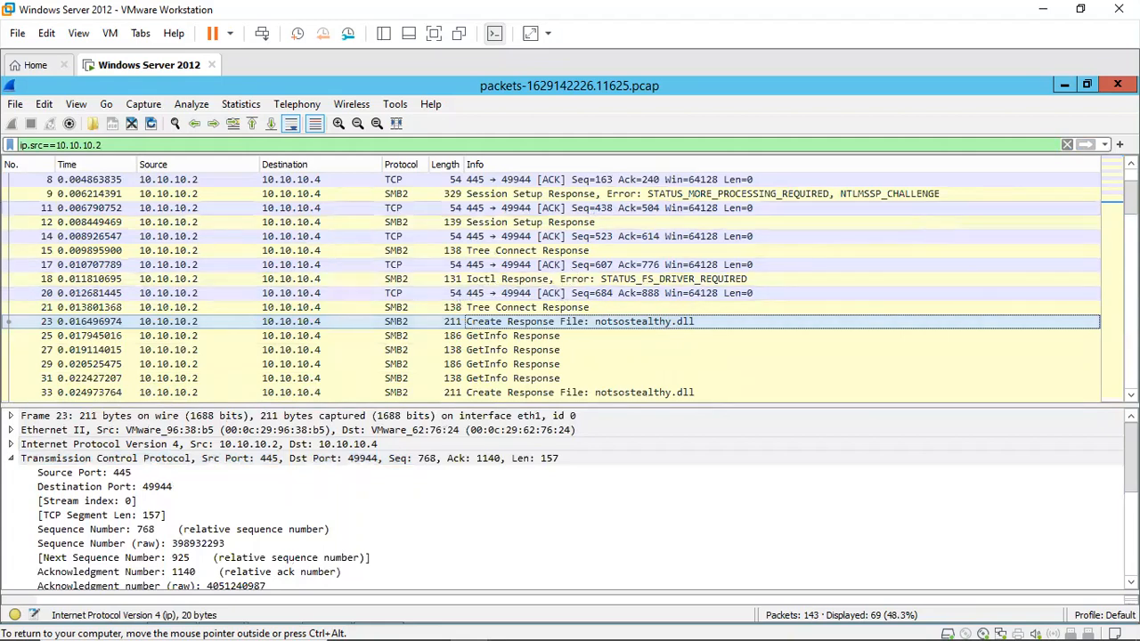
pyautogui.scroll(1, 552, 285)
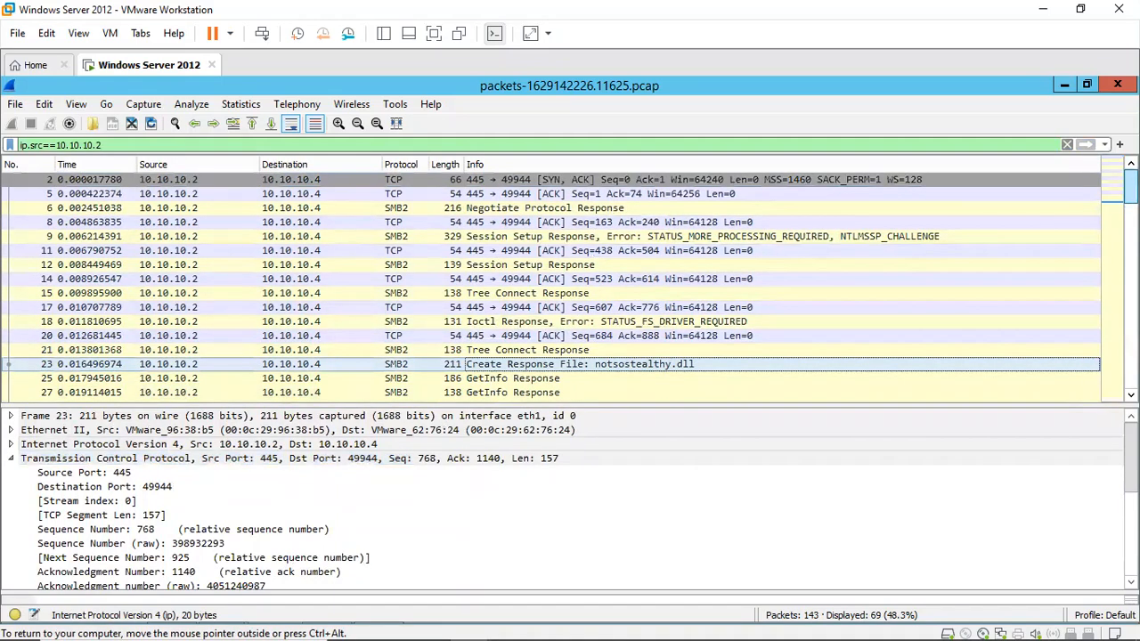
pyautogui.scroll(-8, 552, 285)
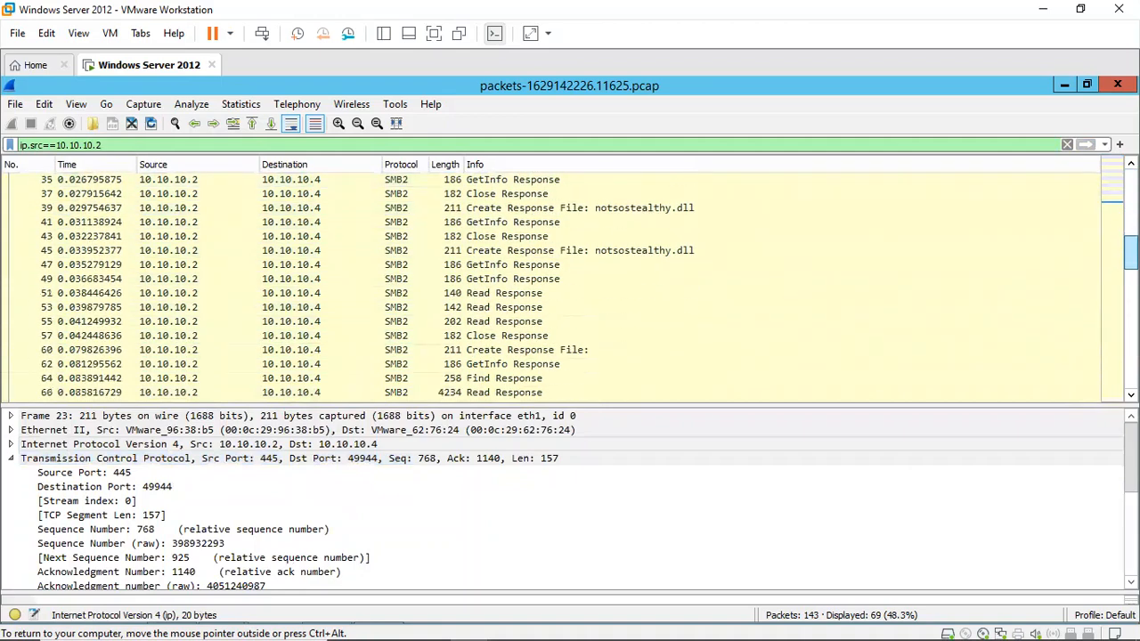
pyautogui.scroll(-6, 1118, 348)
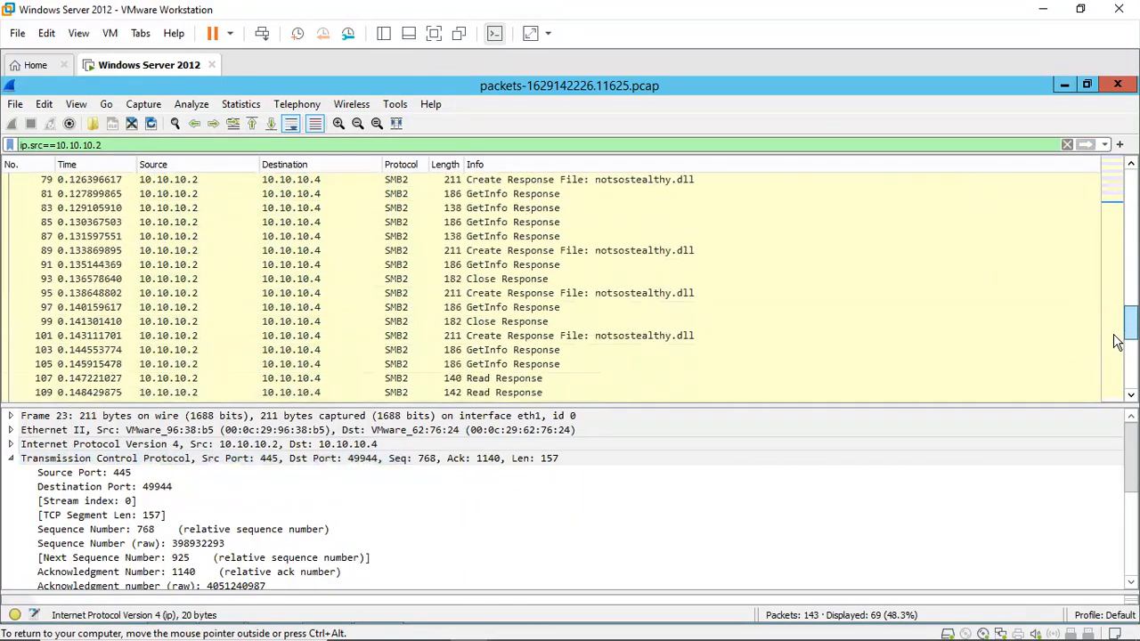
pyautogui.scroll(-4, 1118, 347)
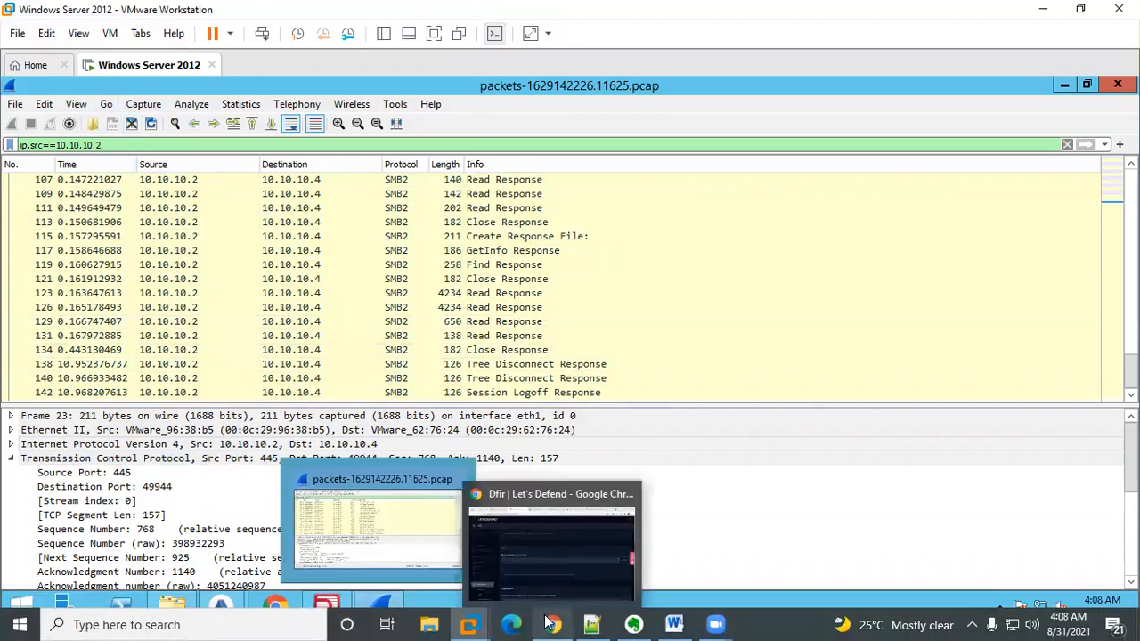
# Step: Check Question 3 on the challenge page and return to the Wireshark virtual machine
pyautogui.click(553, 624)
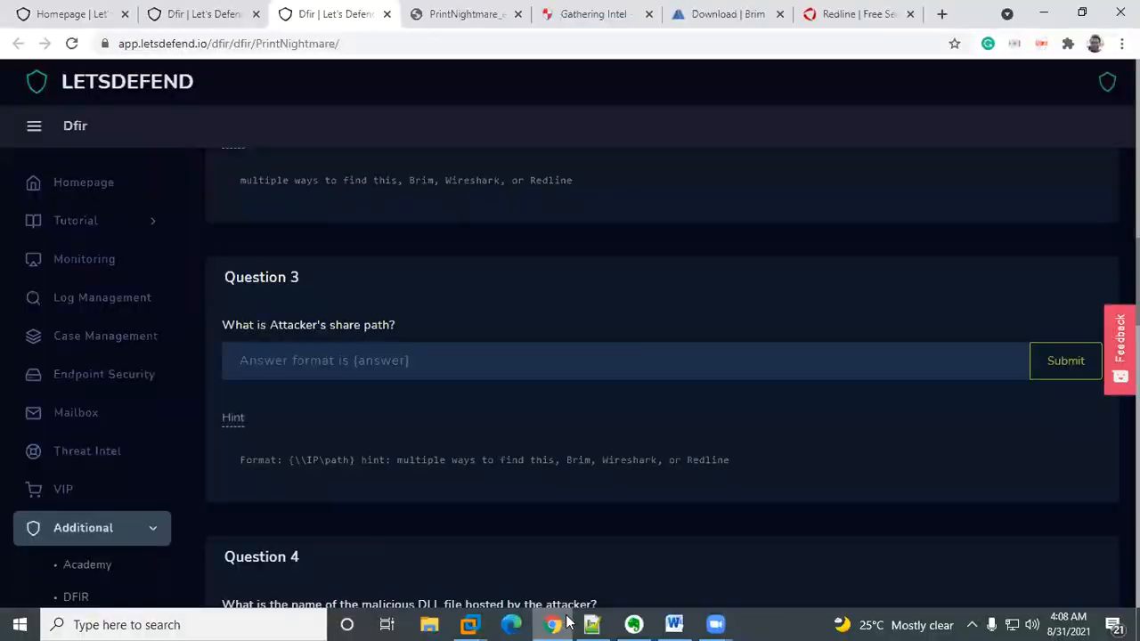
pyautogui.click(633, 625)
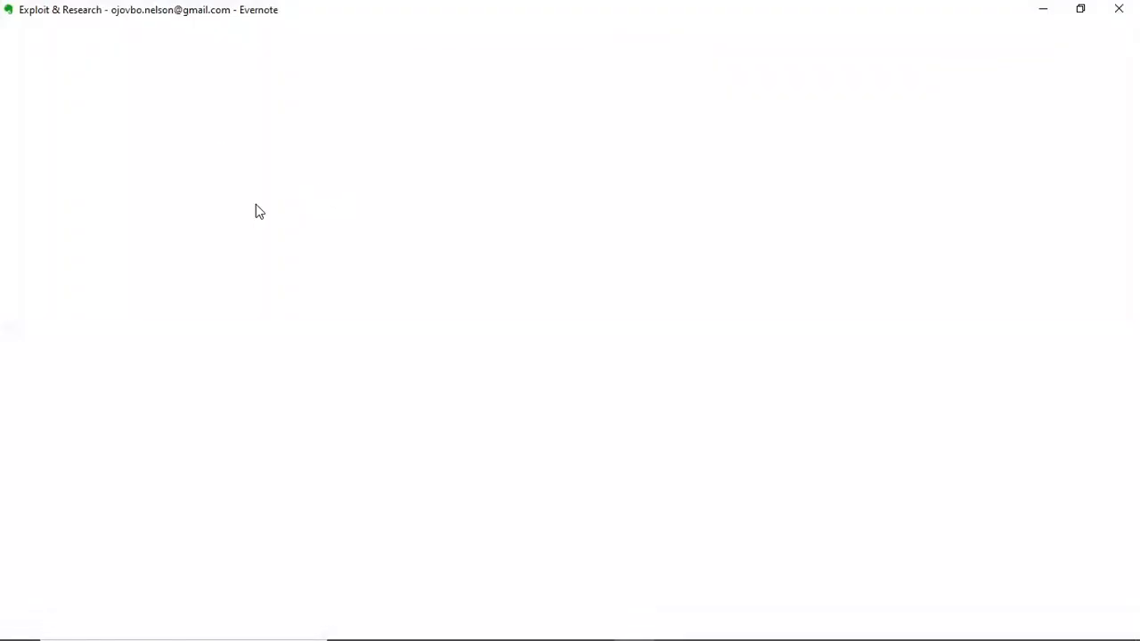
pyautogui.moveTo(470, 625)
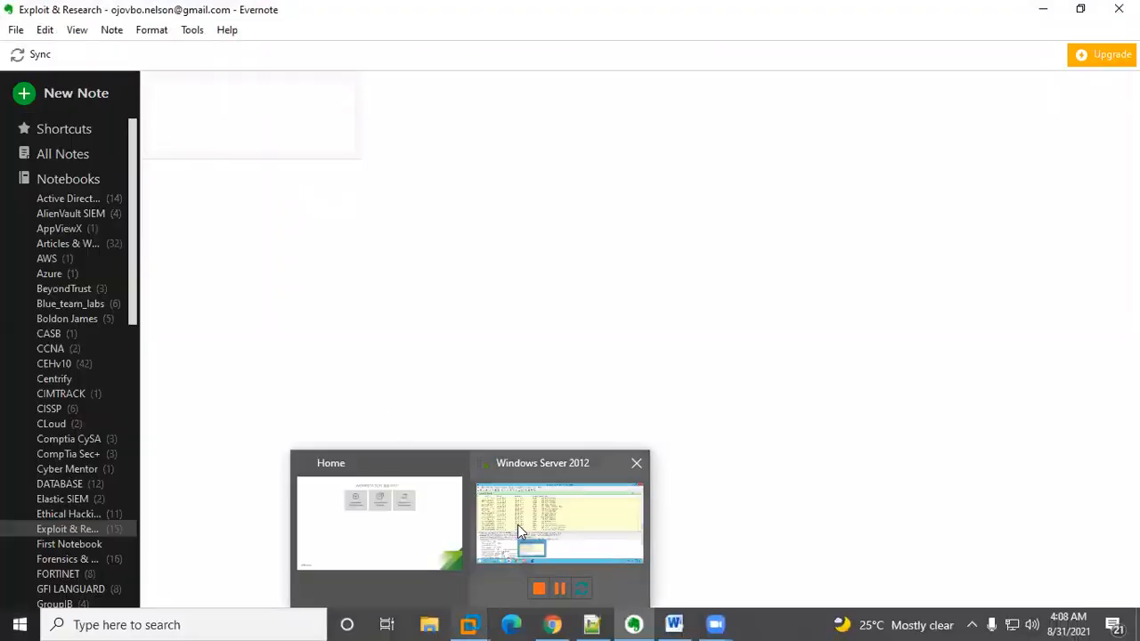
pyautogui.click(532, 522)
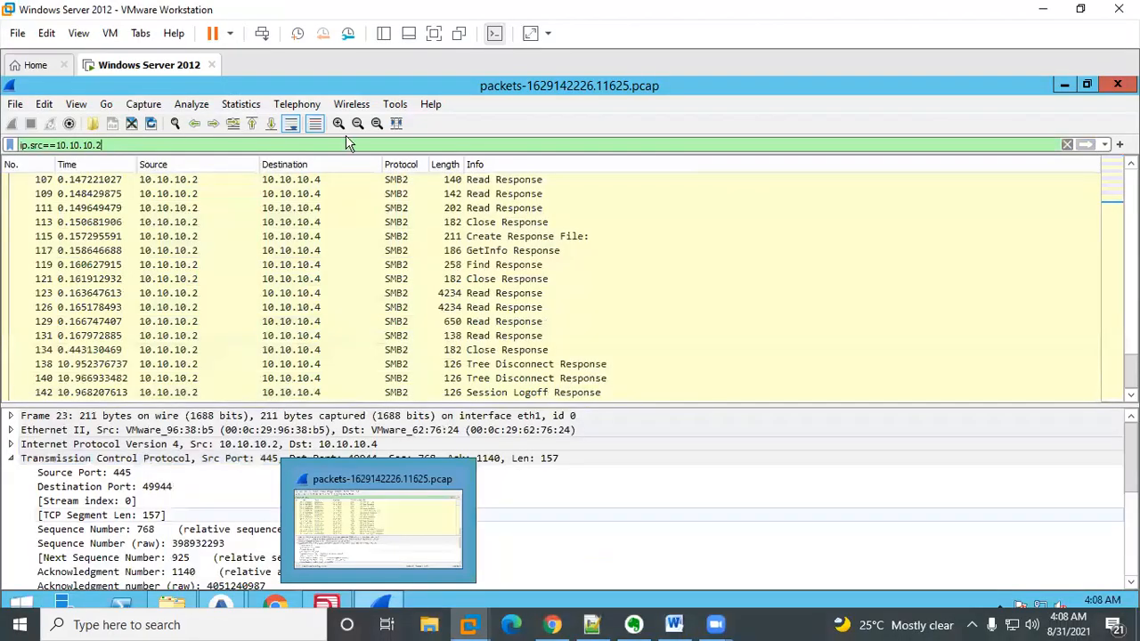
# Step: Change the display filter to ip.src==10.10.10.4 and apply it
pyautogui.click(118, 142)
pyautogui.press('BackSpace')
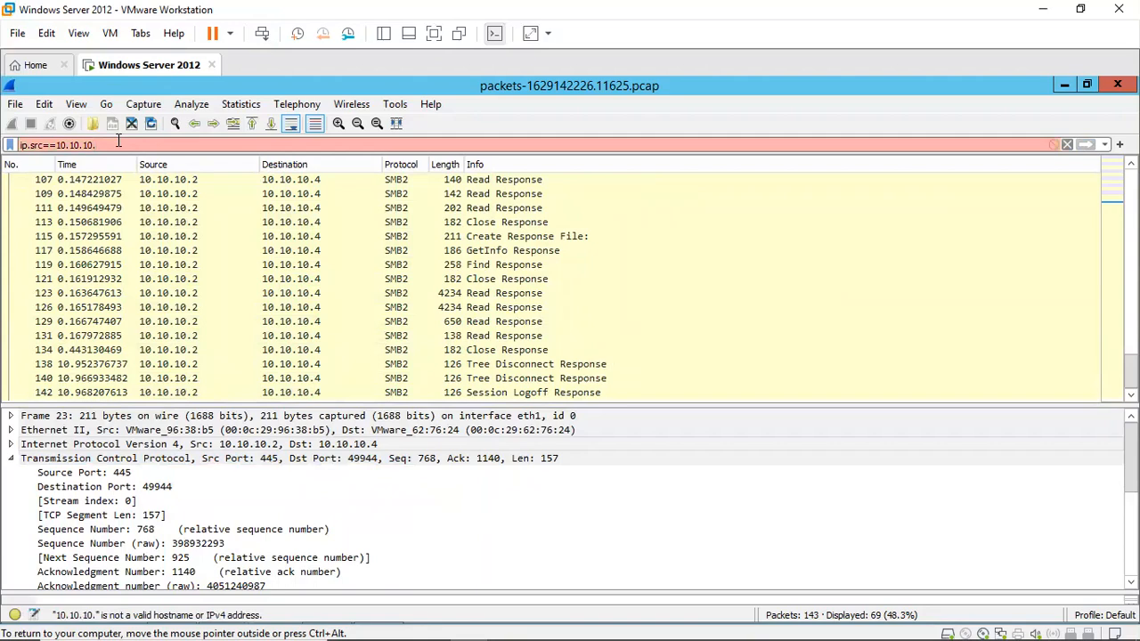
pyautogui.write('4')
pyautogui.press('Return')
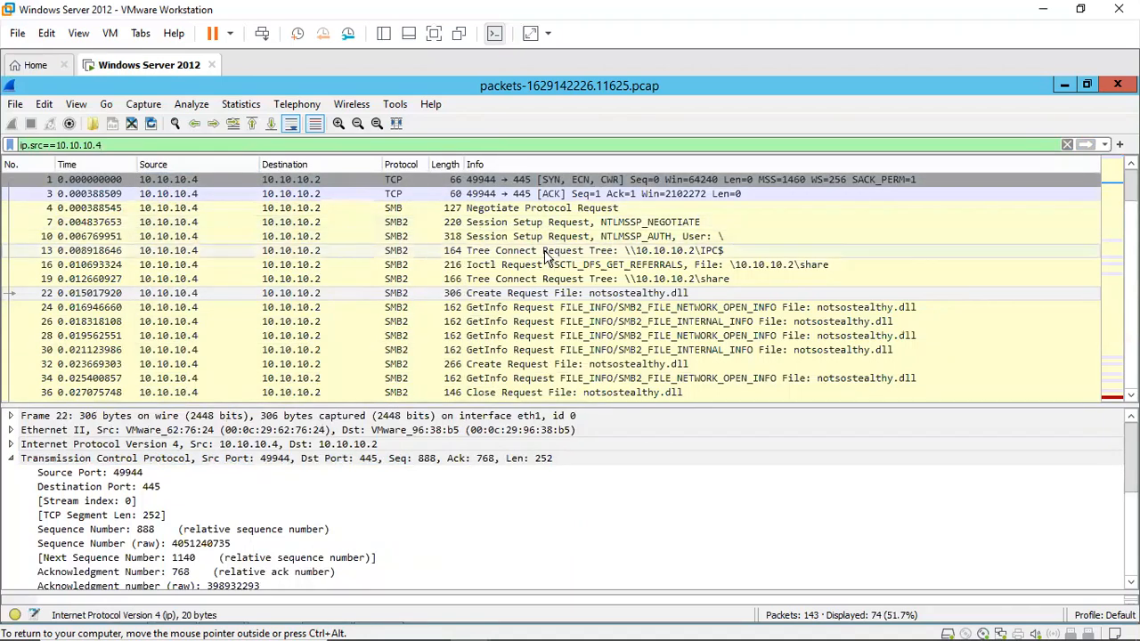
# Step: Review the PrintNightmare attack flow diagram in the browser, then return to Wireshark
pyautogui.moveTo(393, 623)
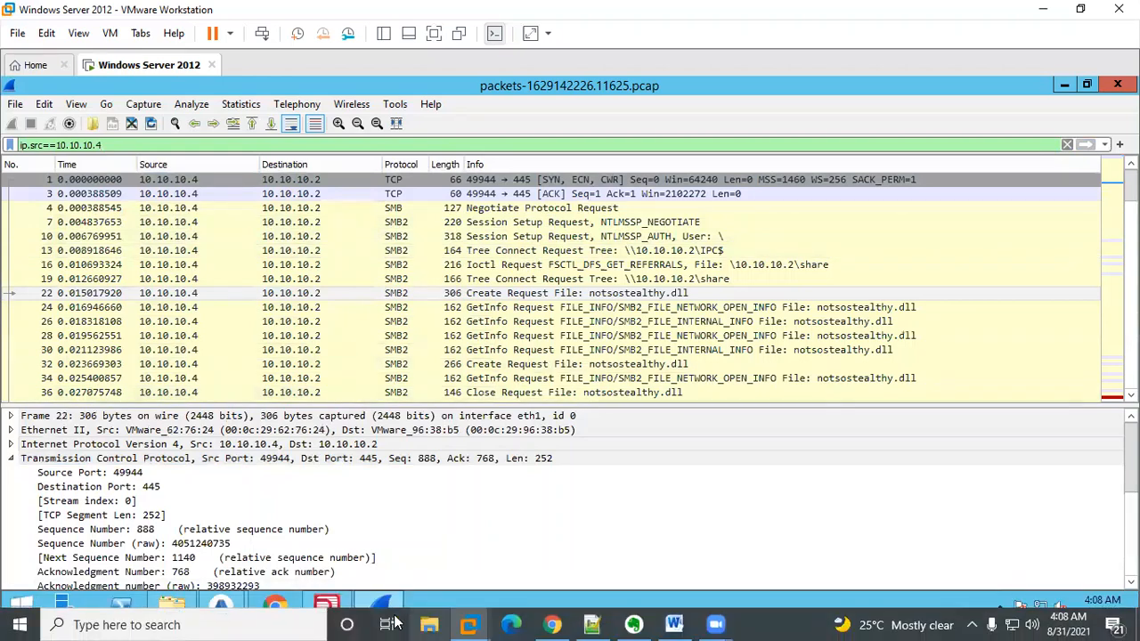
pyautogui.click(551, 623)
pyautogui.click(446, 18)
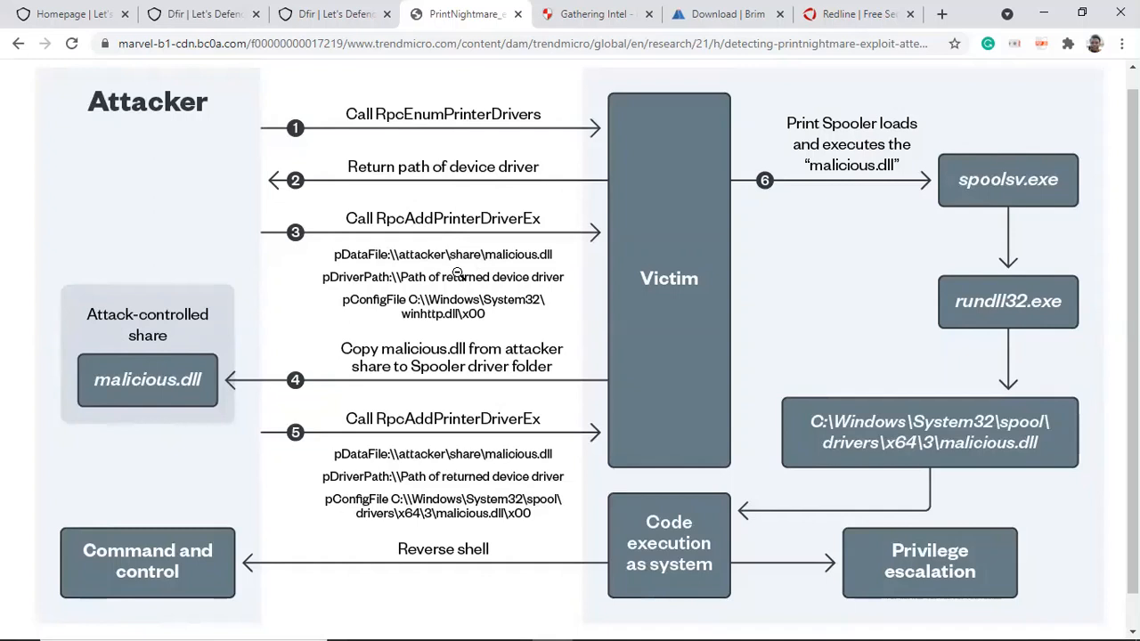
pyautogui.moveTo(641, 624)
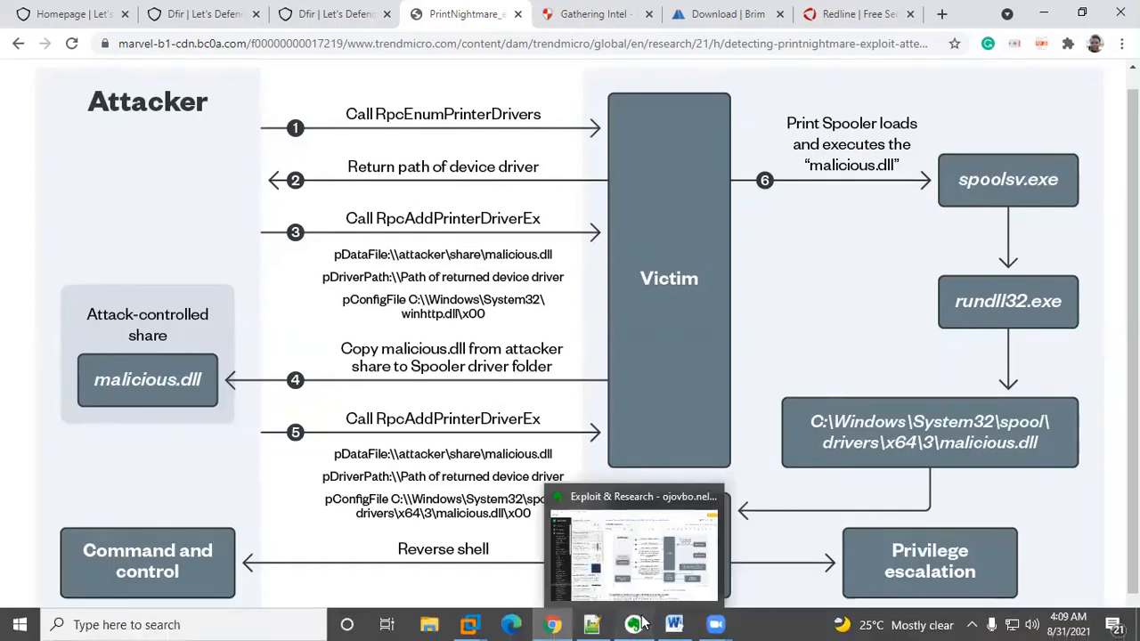
pyautogui.moveTo(472, 624)
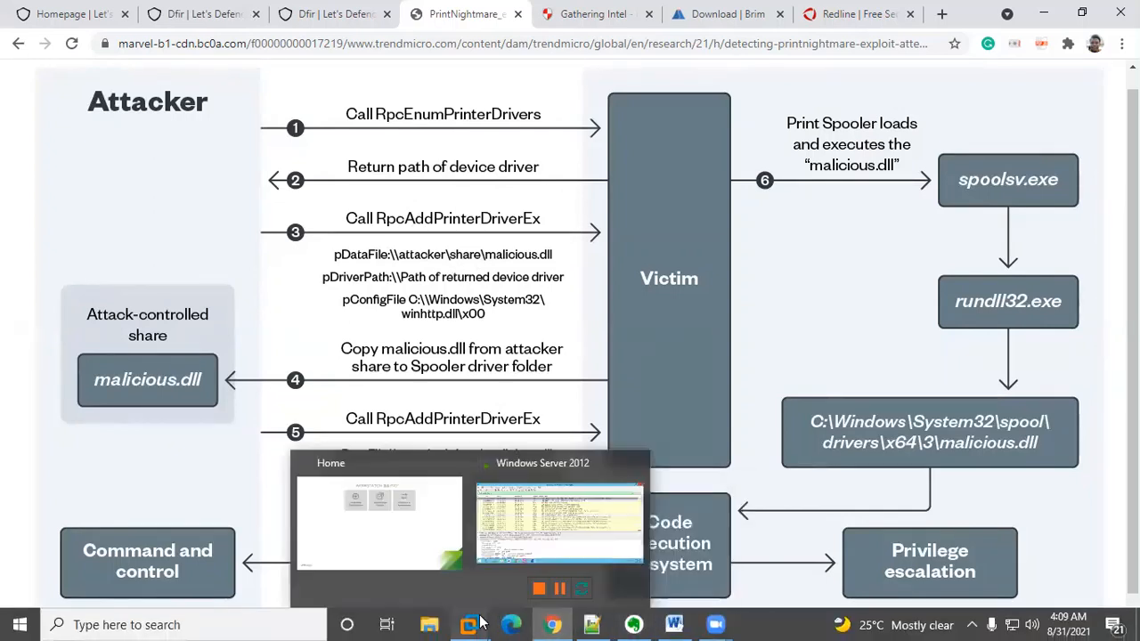
pyautogui.click(522, 540)
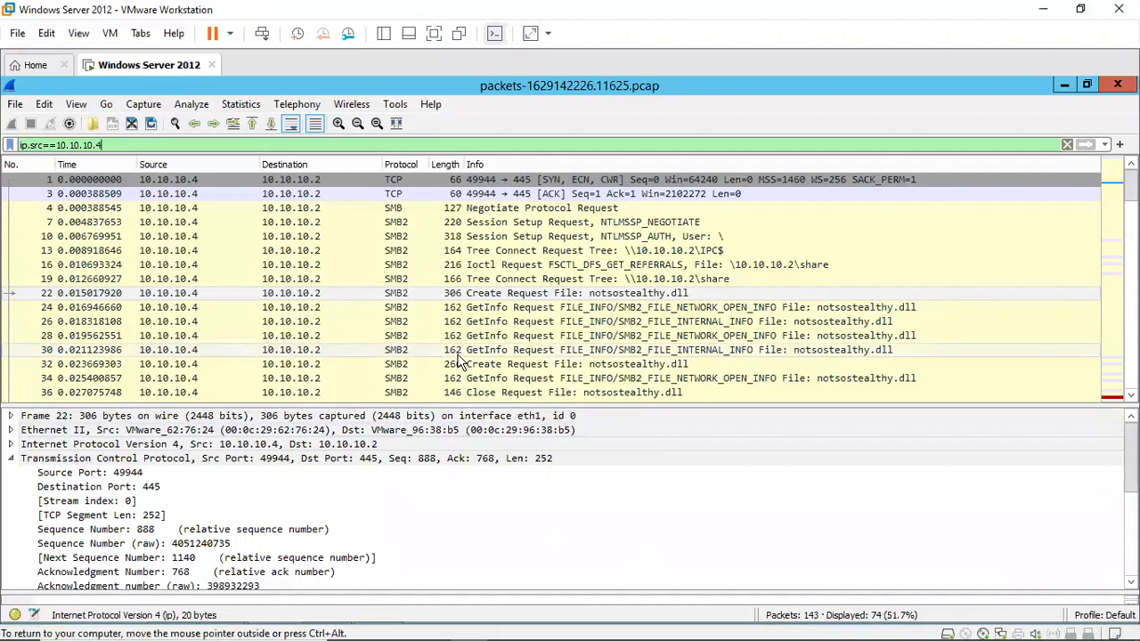
# Step: Step through the Tree Connect, Ioctl and Create request packets from 10.10.10.4 to examine the share paths they reference
pyautogui.click(477, 253)
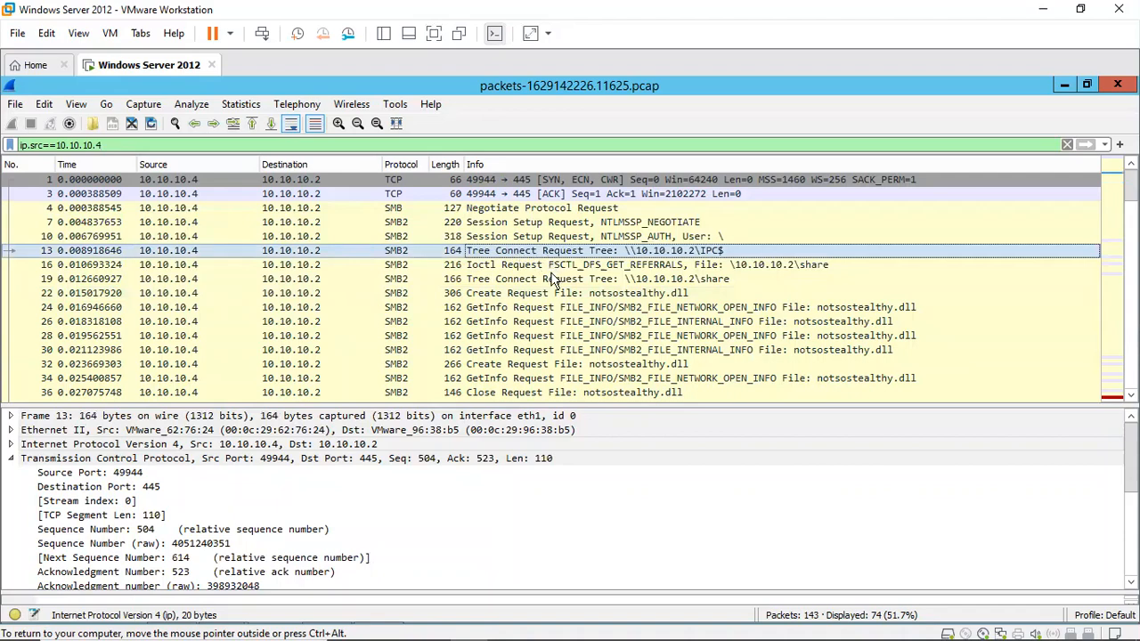
pyautogui.press('Down')
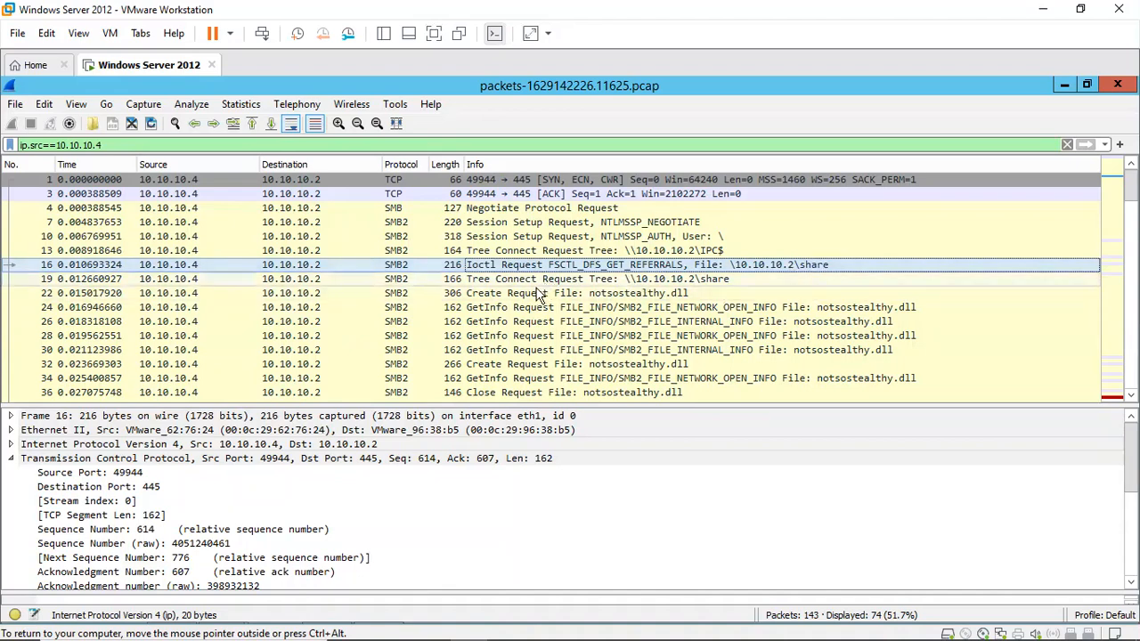
pyautogui.click(678, 279)
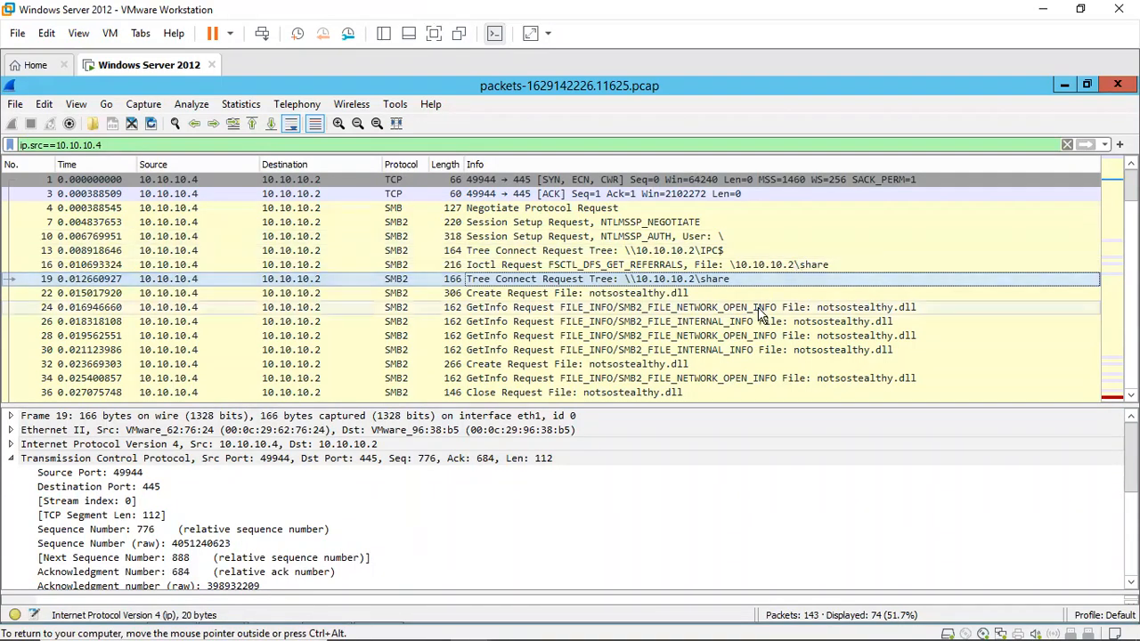
pyautogui.click(866, 308)
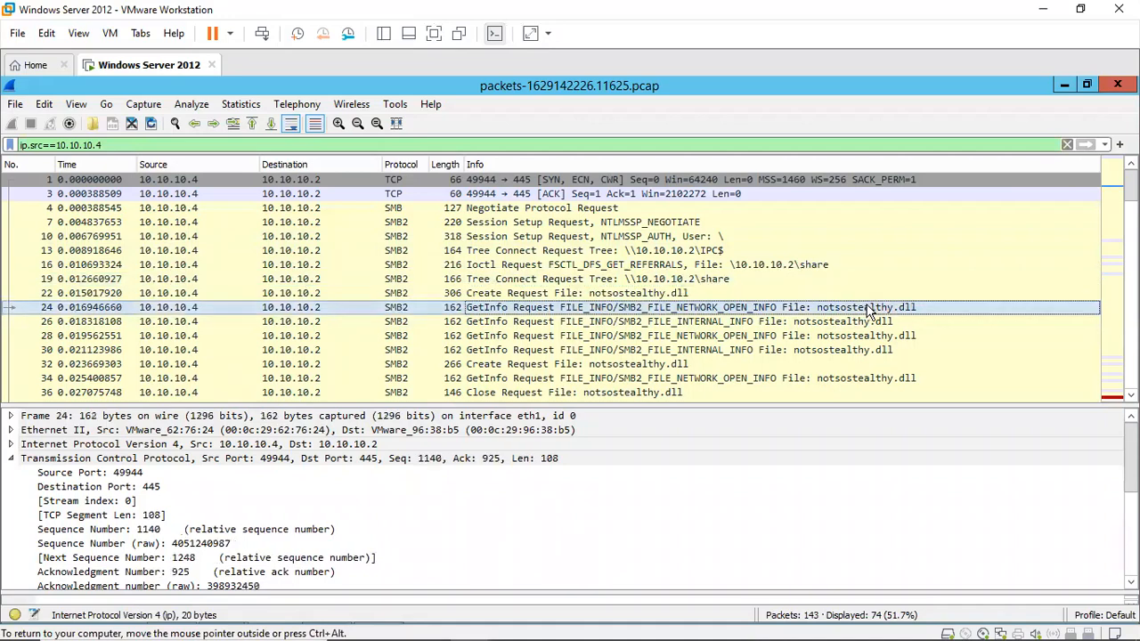
pyautogui.click(735, 293)
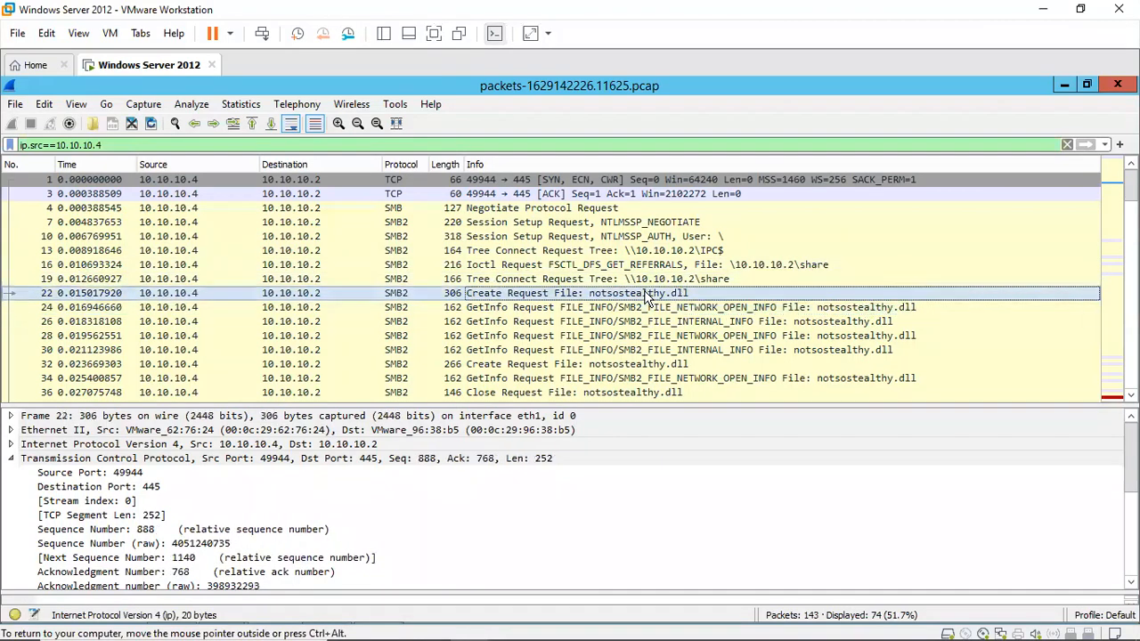
# Step: Open the Tree Connect Request packet for \\10.10.10.2\share in its own window, inspect it, and close it
pyautogui.doubleClick(733, 280)
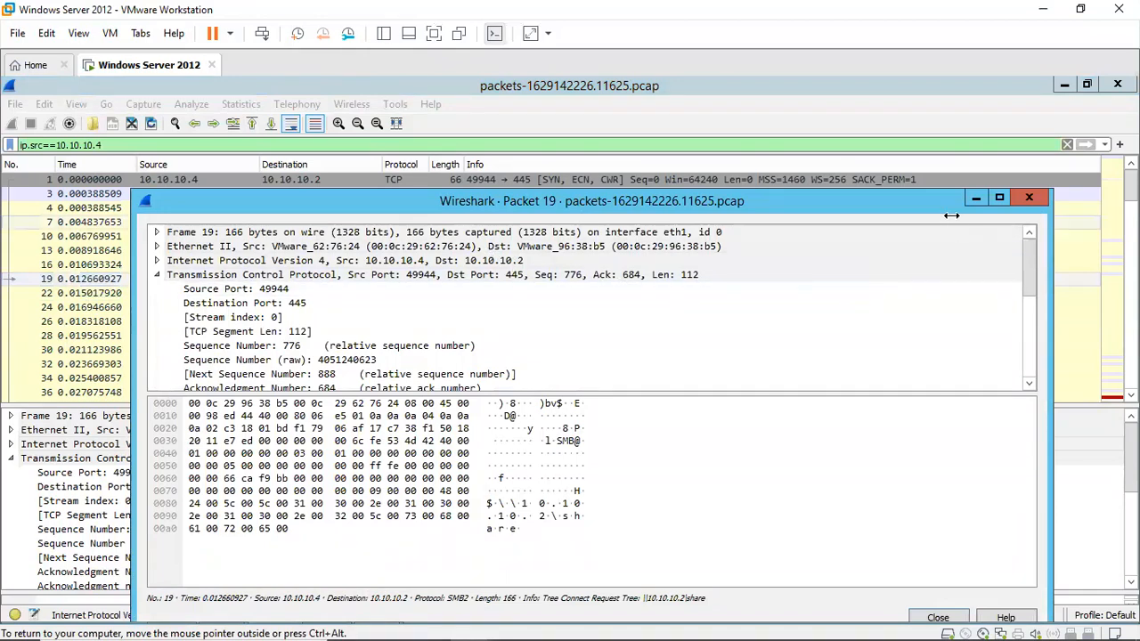
pyautogui.click(808, 177)
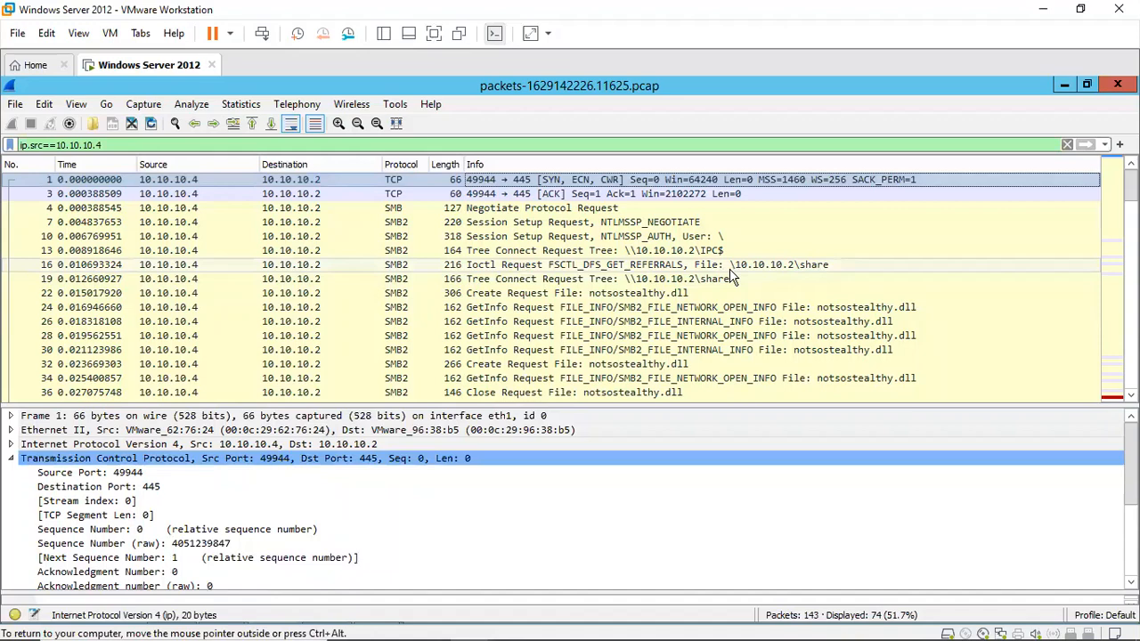
pyautogui.moveTo(262, 635)
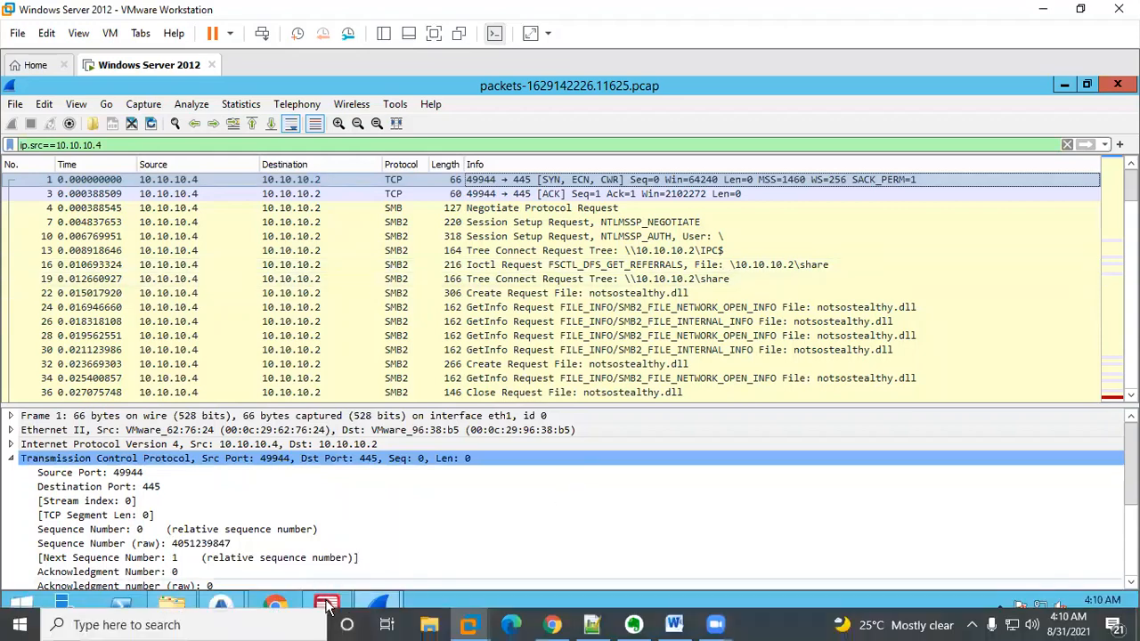
# Step: Switch to Brim, clear the alert query and browse through all logged events of the capture
pyautogui.moveTo(221, 608)
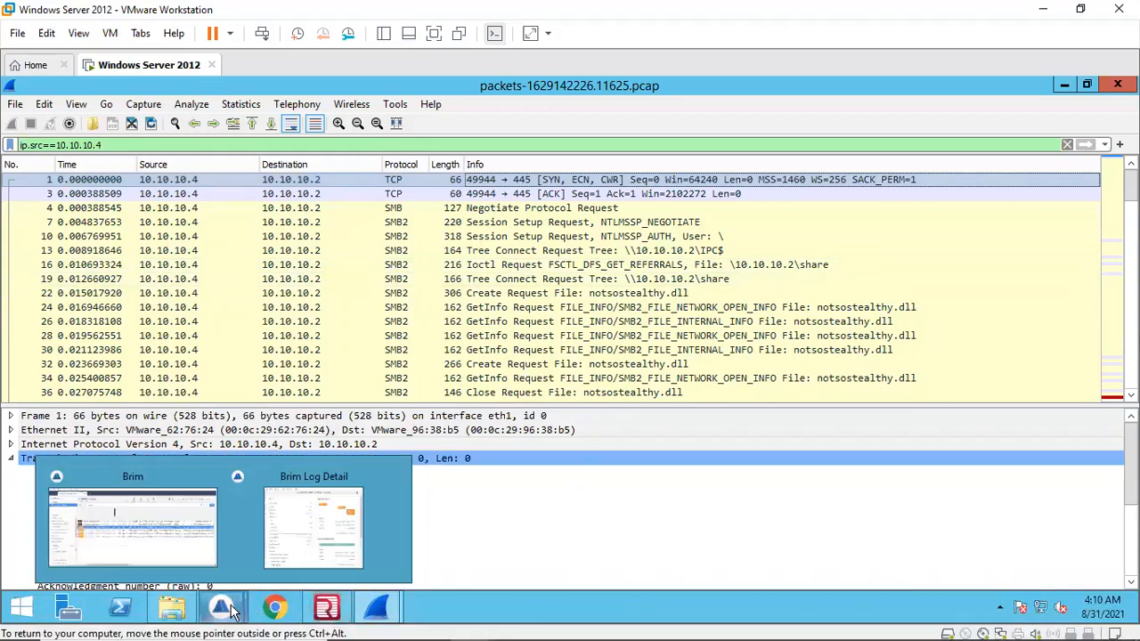
pyautogui.click(168, 513)
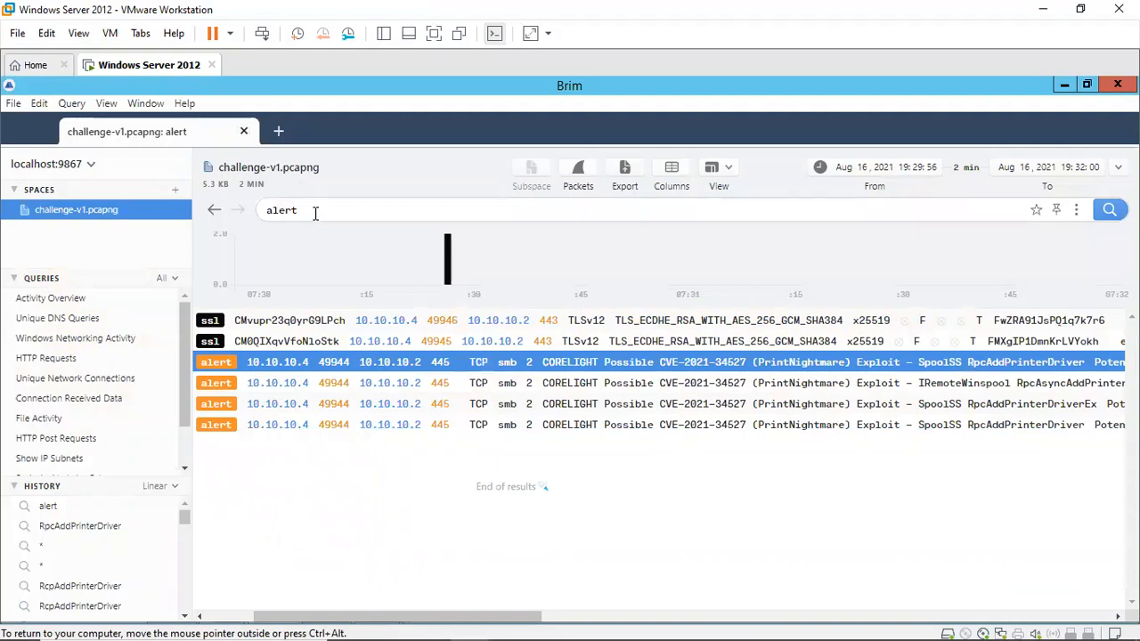
pyautogui.press('BackSpace')
pyautogui.press('BackSpace')
pyautogui.press('BackSpace')
pyautogui.press('BackSpace')
pyautogui.press('Return')
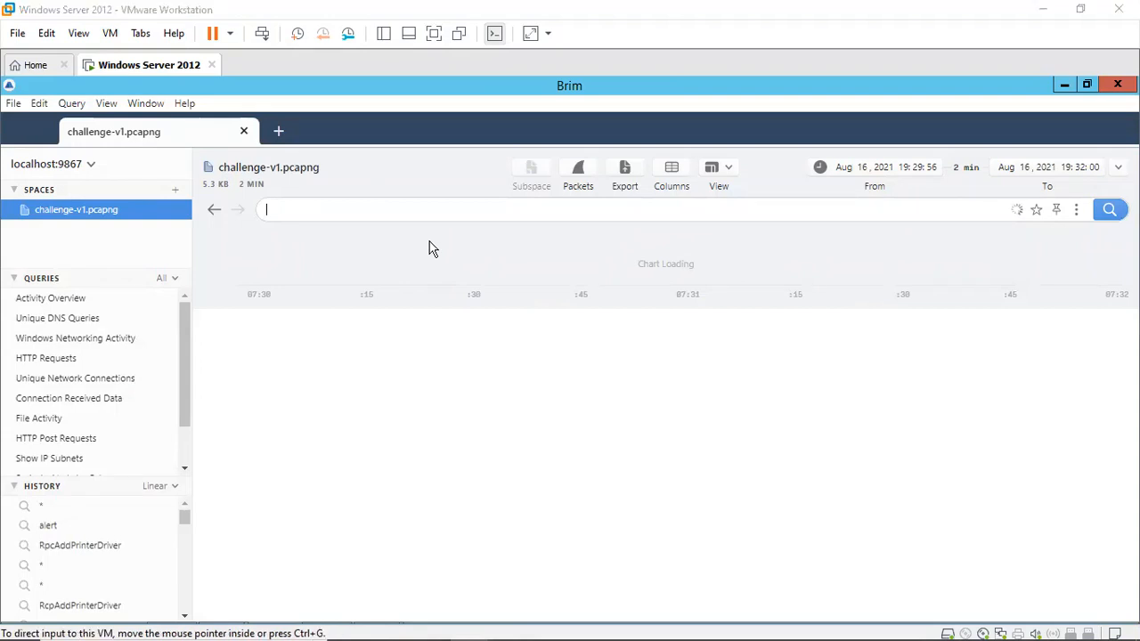
pyautogui.click(636, 344)
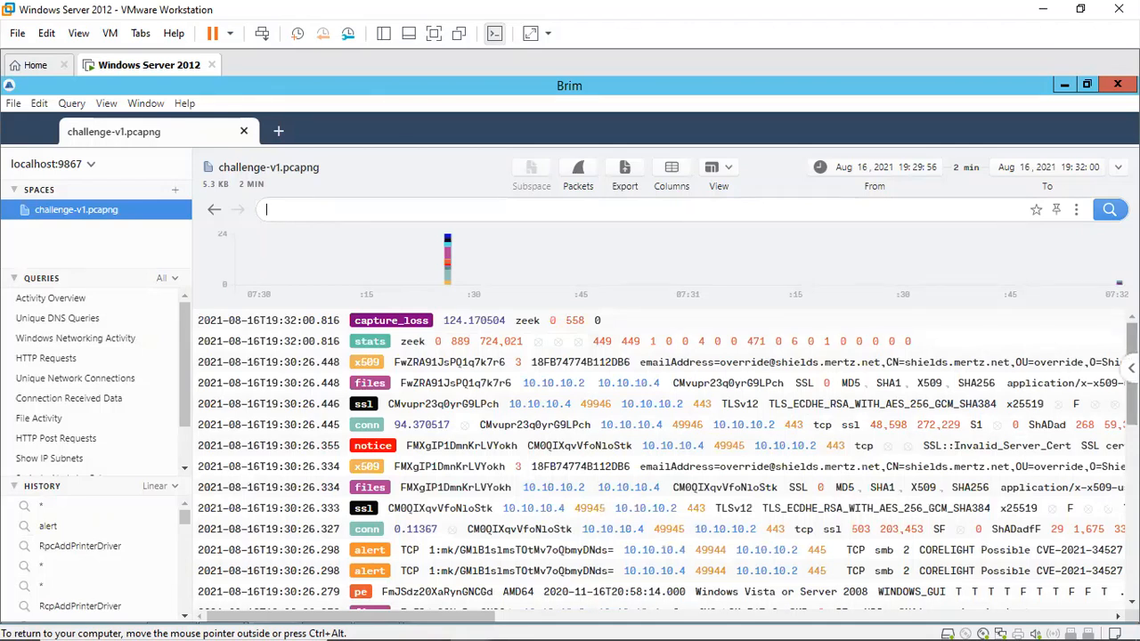
pyautogui.scroll(-1, 668, 459)
pyautogui.scroll(-1, 668, 458)
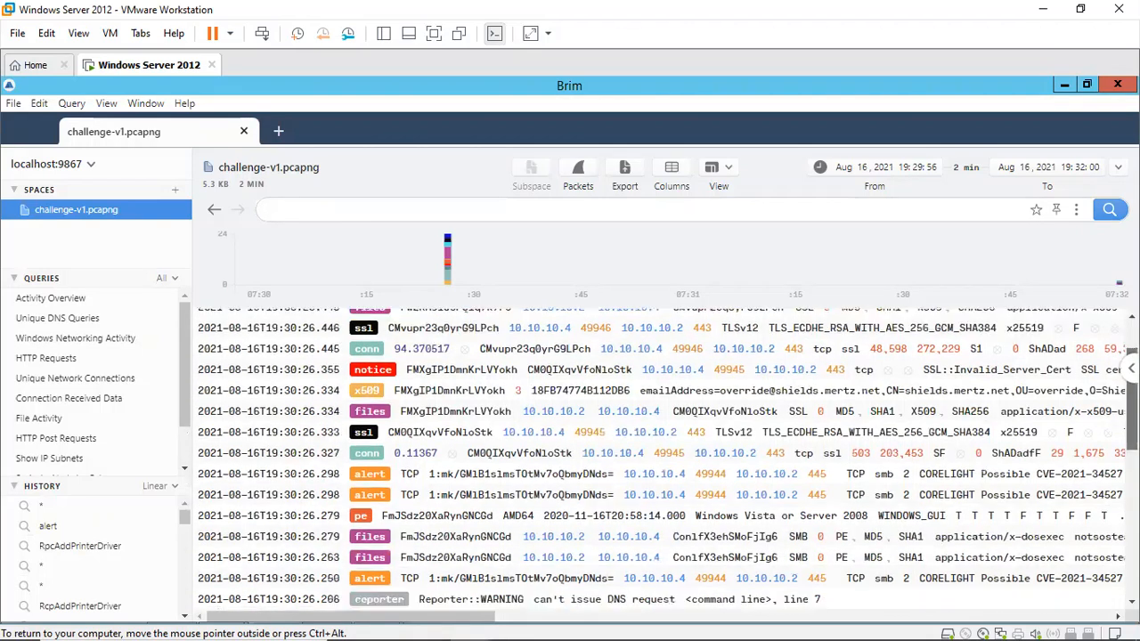
pyautogui.scroll(-1, 534, 383)
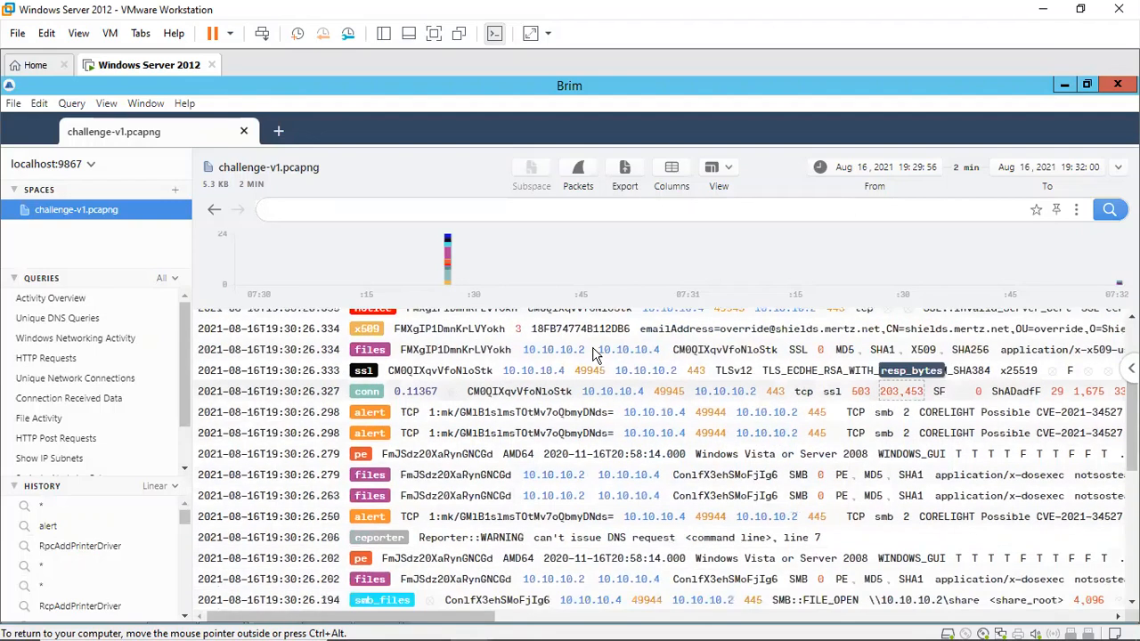
pyautogui.scroll(-1, 533, 371)
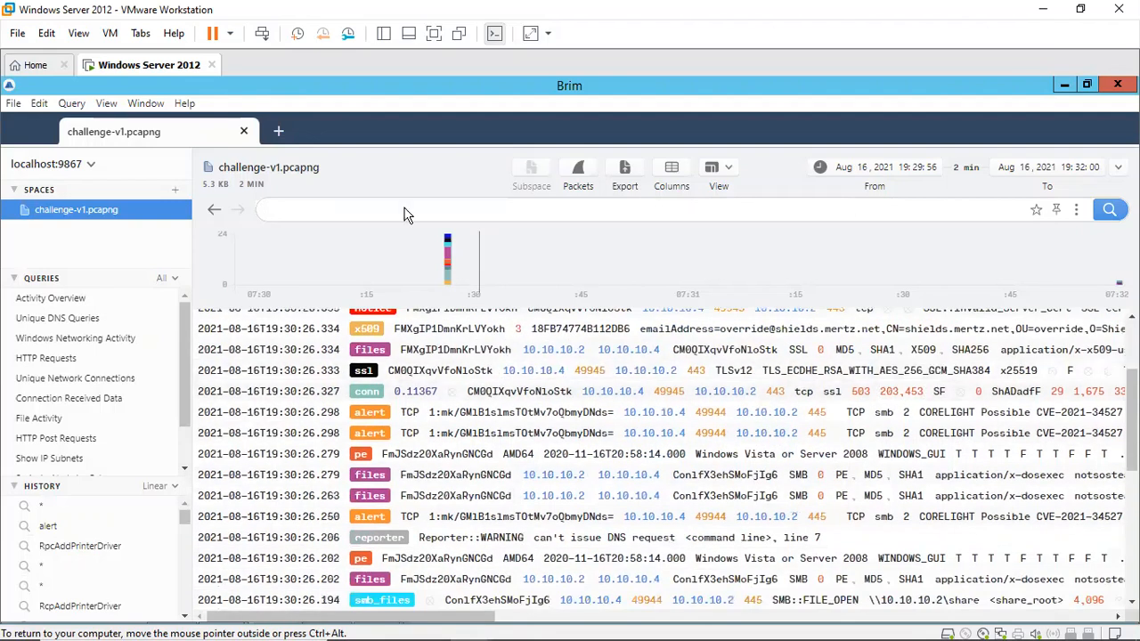
# Step: Query the smb_files logs, scroll across their columns and open the notsostealthy.dll record's details
pyautogui.click(356, 210)
pyautogui.press('Return')
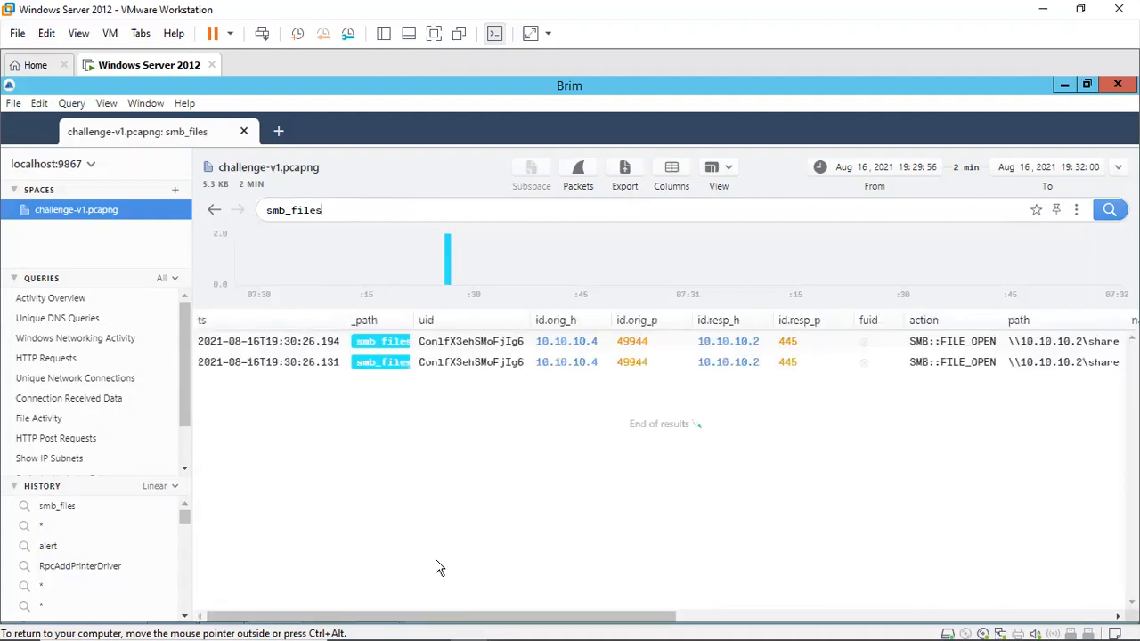
pyautogui.moveTo(455, 616); pyautogui.dragTo(584, 624)
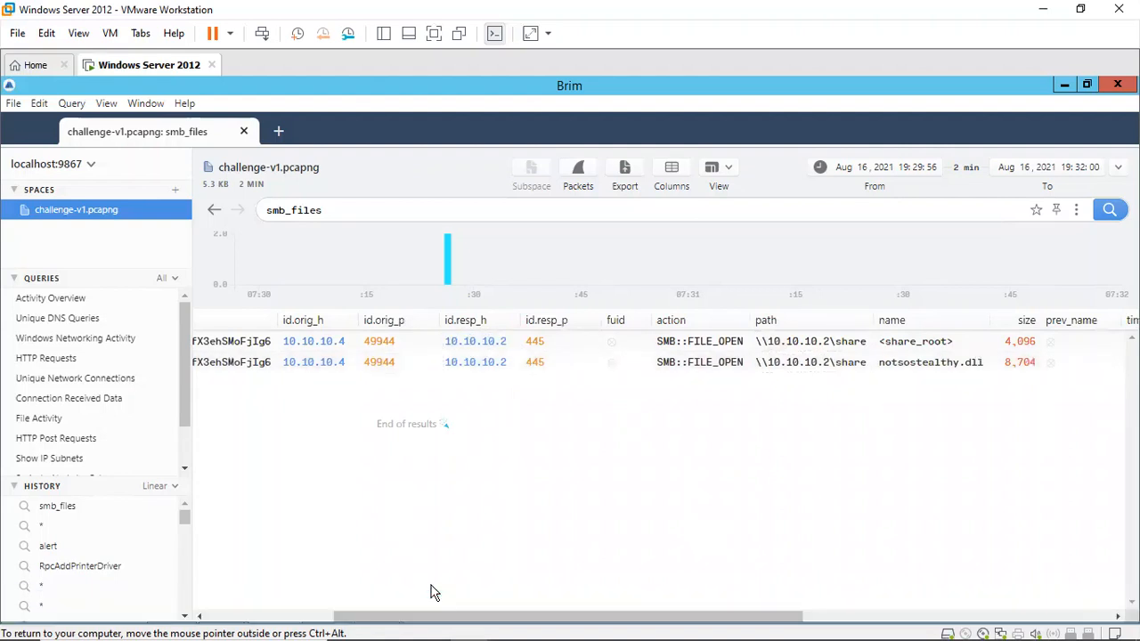
pyautogui.hscroll(-5, 275, 595)
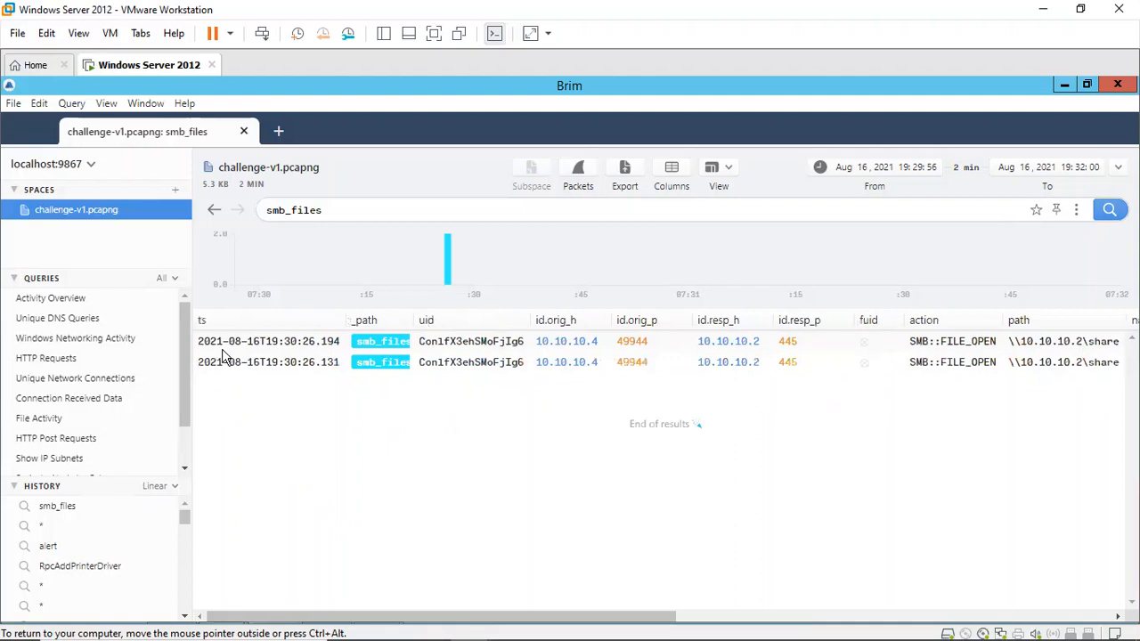
pyautogui.doubleClick(368, 372)
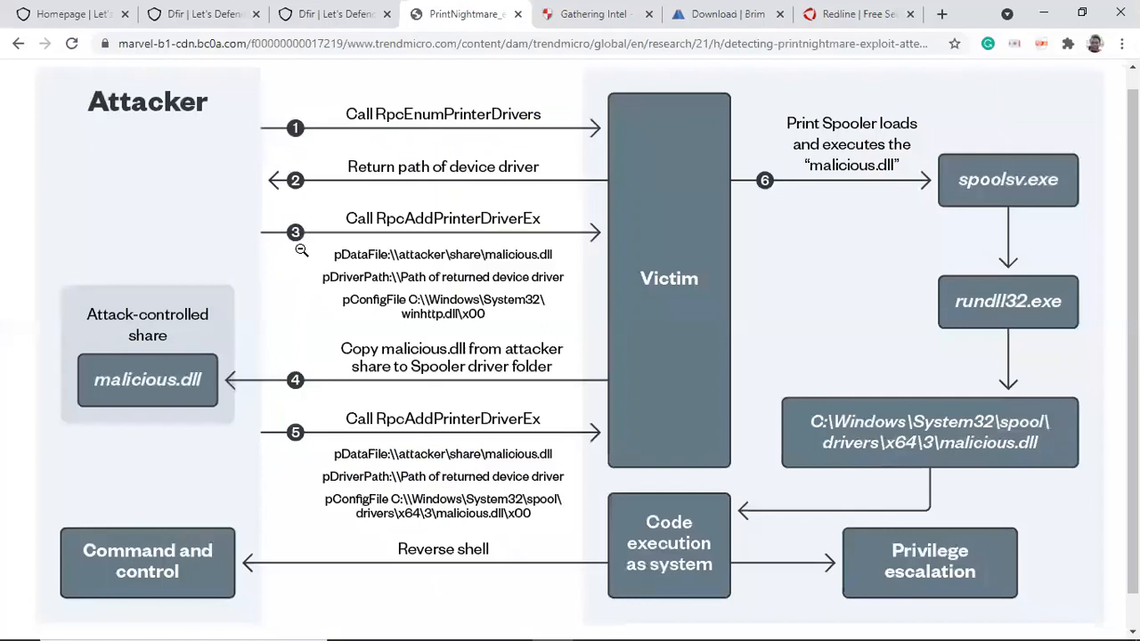
# Step: Answer Question 3 with the attacker's share path {\\10.10.10.2\share} and submit it
pyautogui.hotkey('ctrl', 'shift', 'Tab')
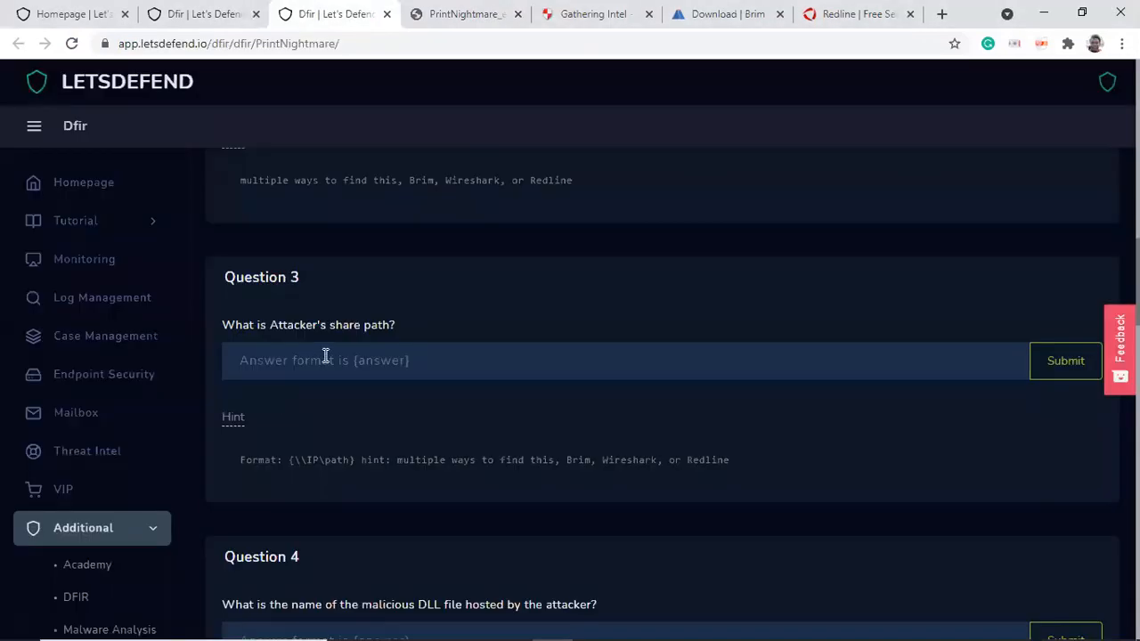
pyautogui.click(326, 356)
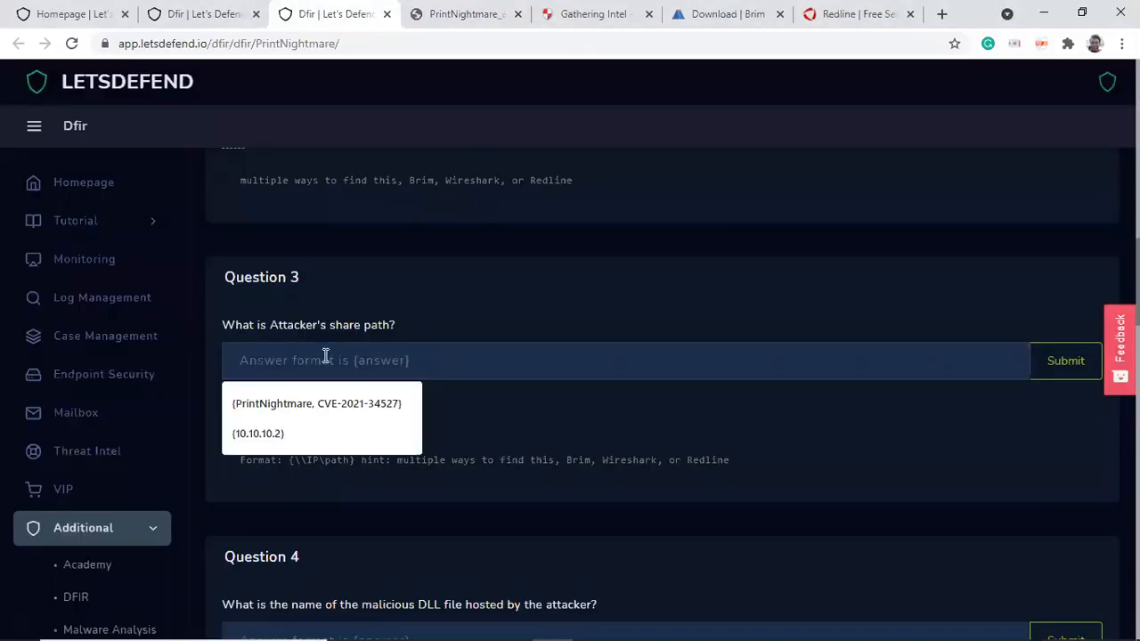
pyautogui.write('\\\\10')
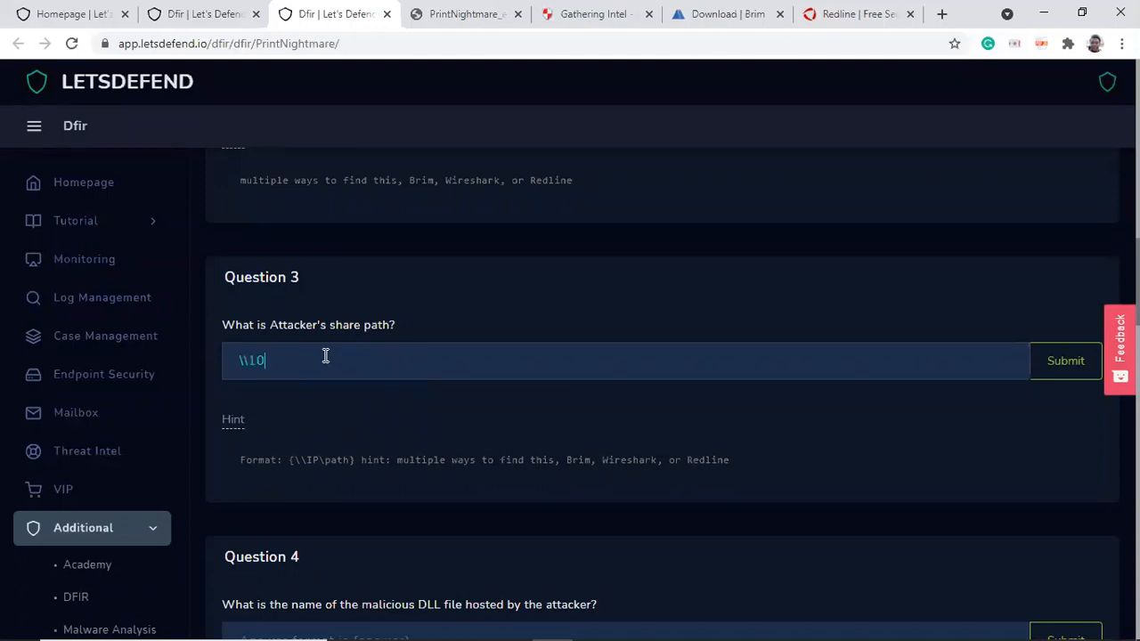
pyautogui.write('.10.1')
pyautogui.write('0.2\\sh')
pyautogui.write('are')
pyautogui.write('}')
pyautogui.write('{')
pyautogui.click(1075, 360)
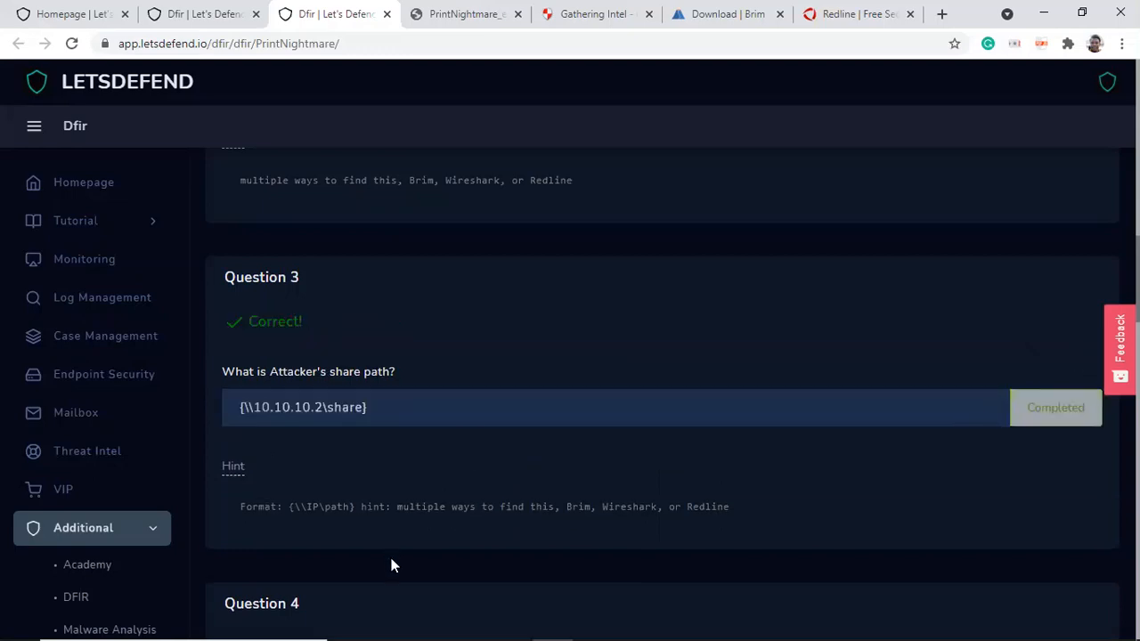
# Step: Inspect the smb_files log detail and its correlated conn record in the Brim Log Detail window, then close it
pyautogui.moveTo(515, 624)
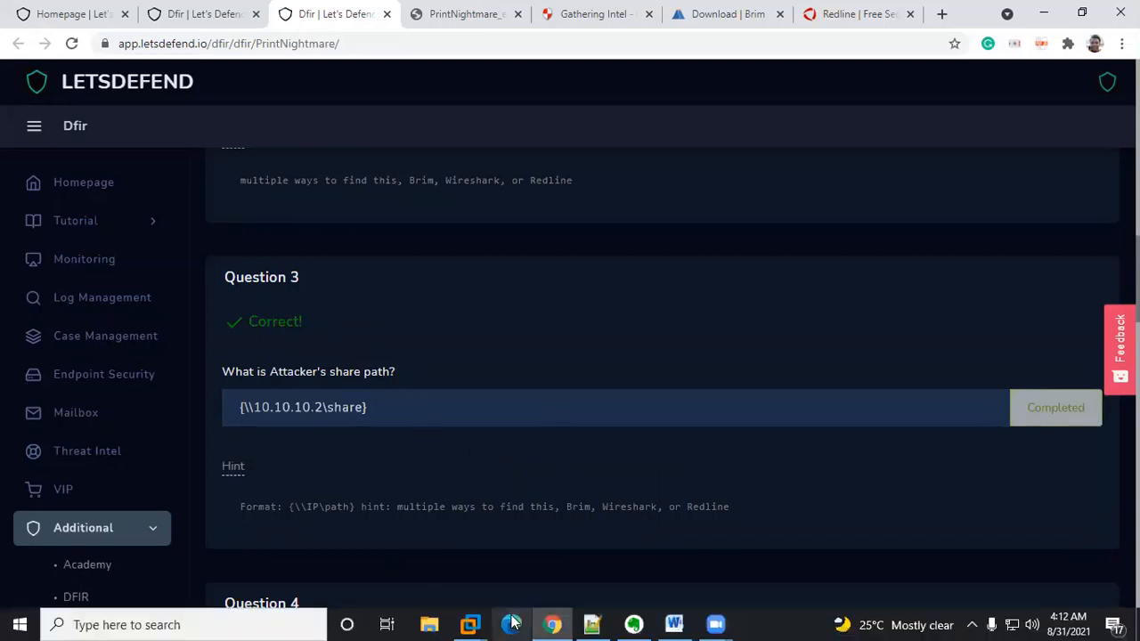
pyautogui.moveTo(553, 624)
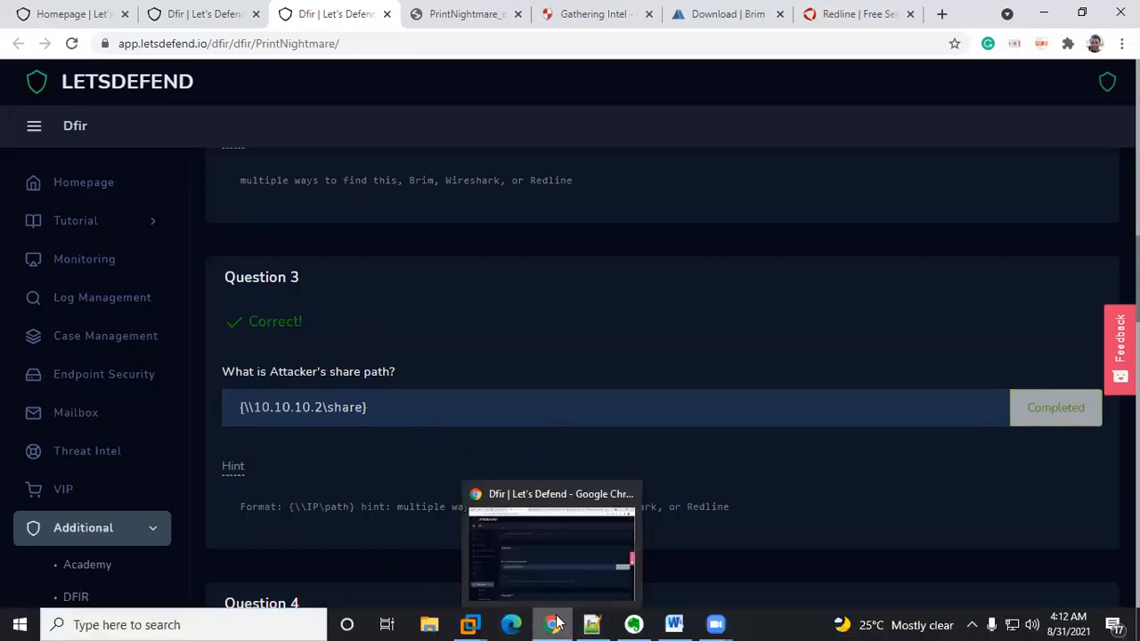
pyautogui.moveTo(469, 624)
pyautogui.click(561, 530)
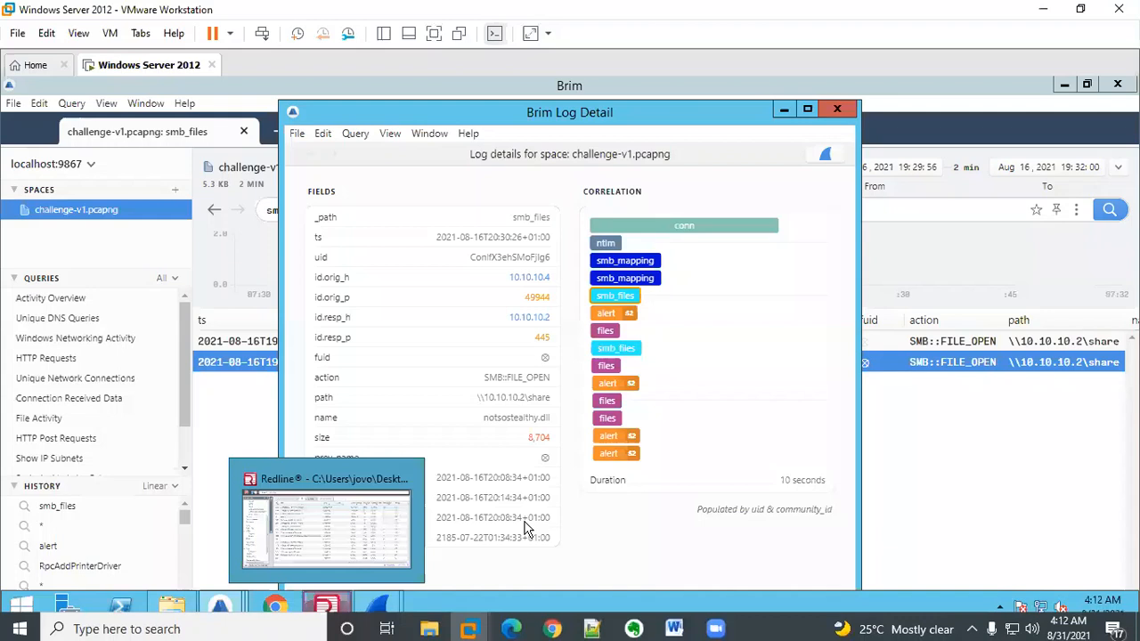
pyautogui.click(527, 394)
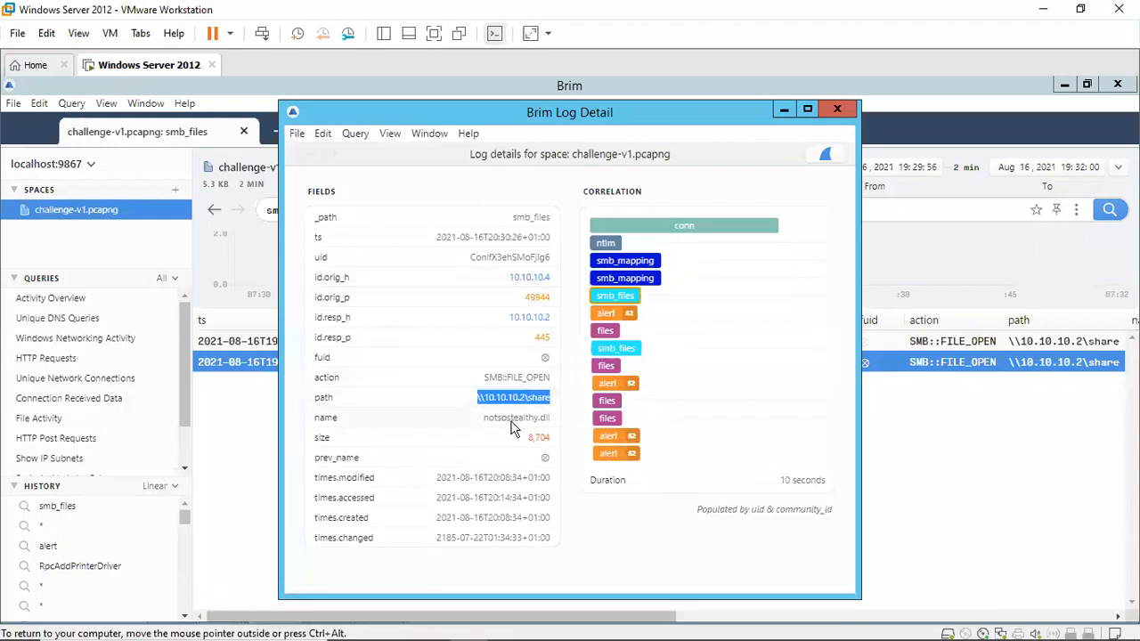
pyautogui.click(510, 422)
pyautogui.click(704, 226)
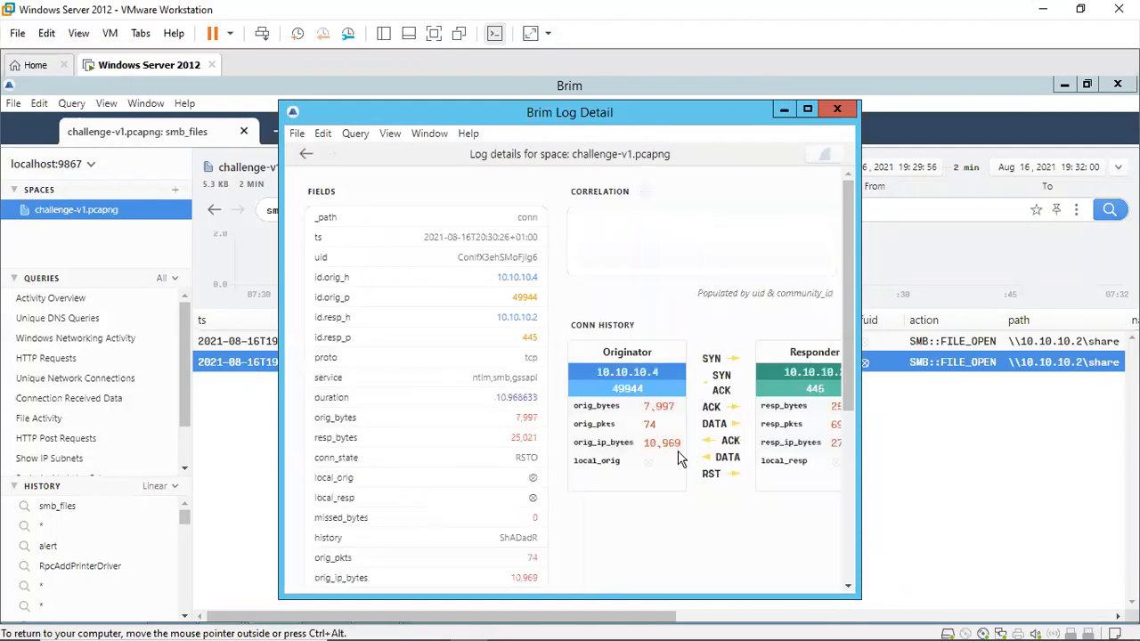
pyautogui.click(808, 108)
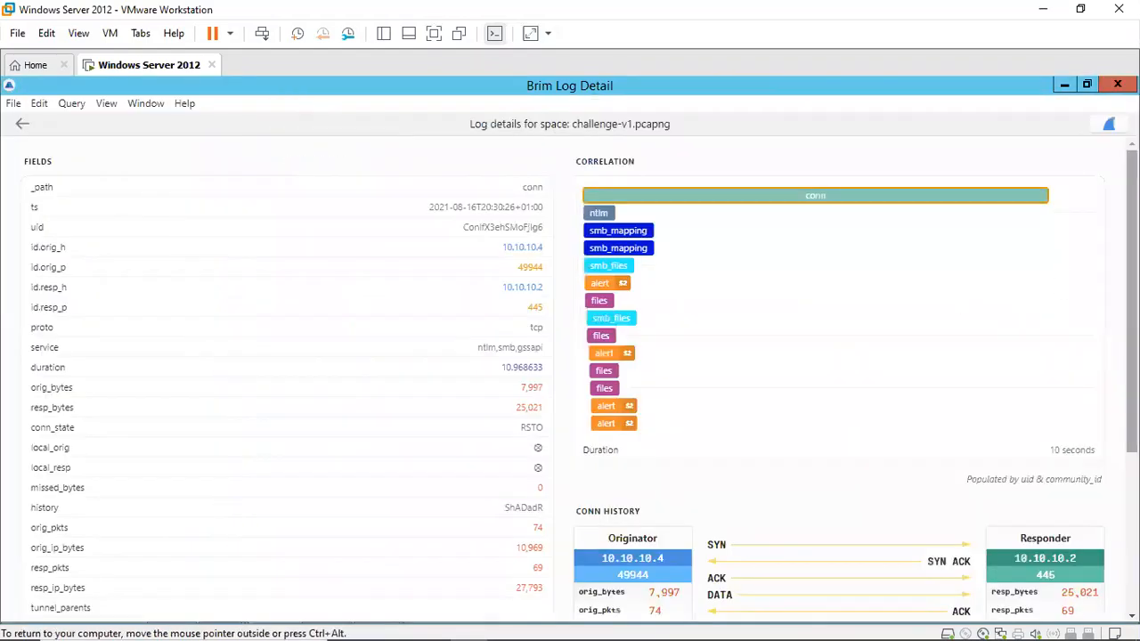
pyautogui.scroll(-5, 935, 415)
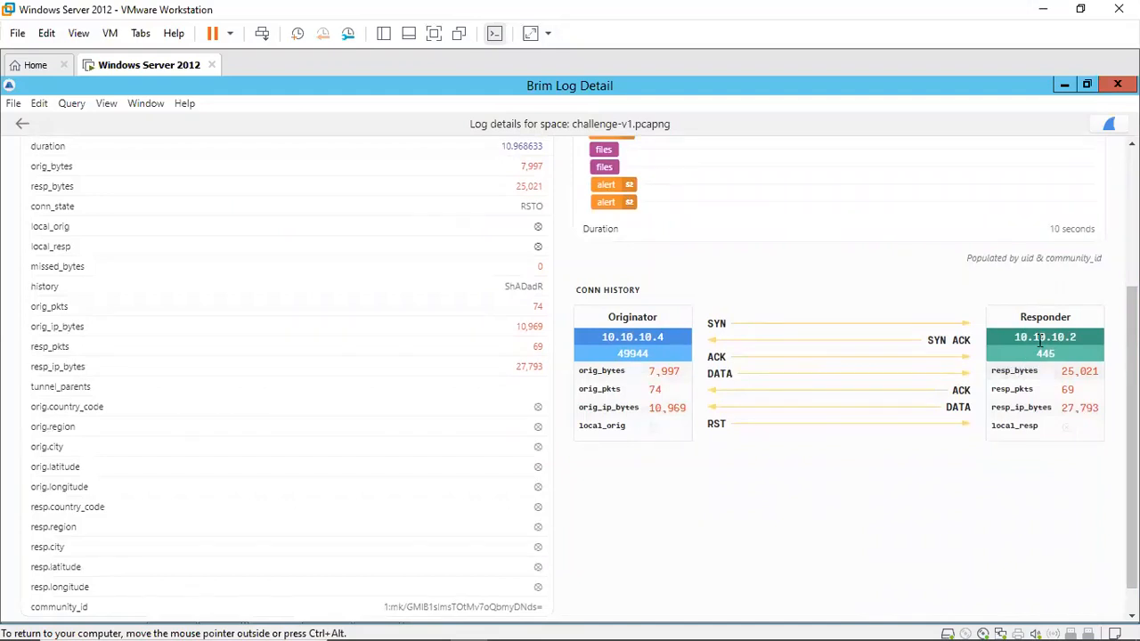
pyautogui.doubleClick(1016, 384)
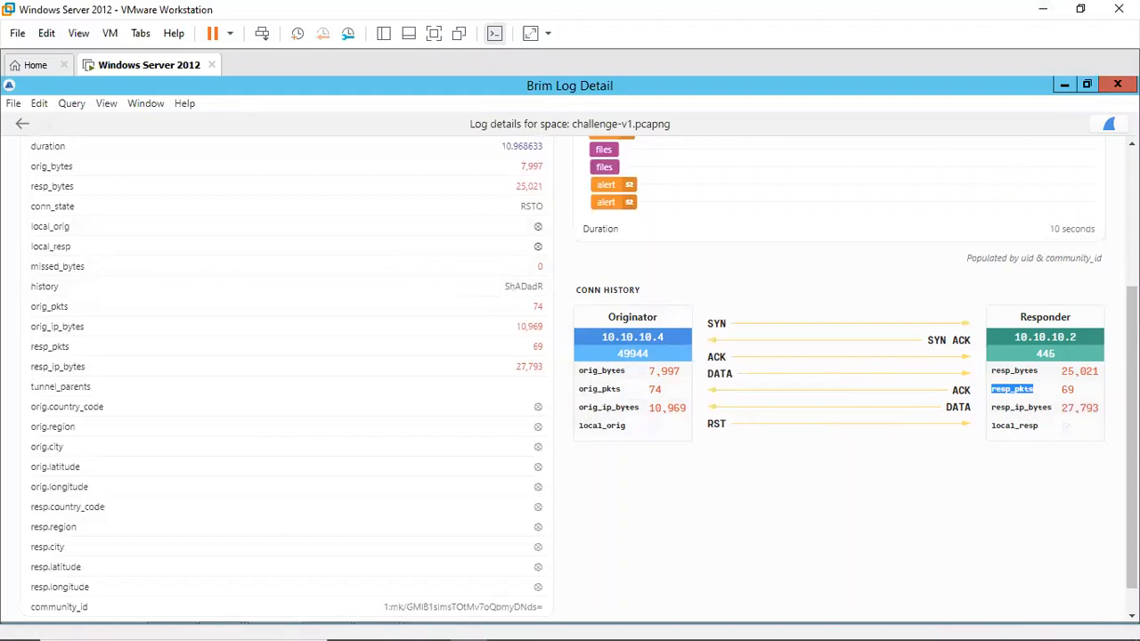
pyautogui.scroll(3, 585, 380)
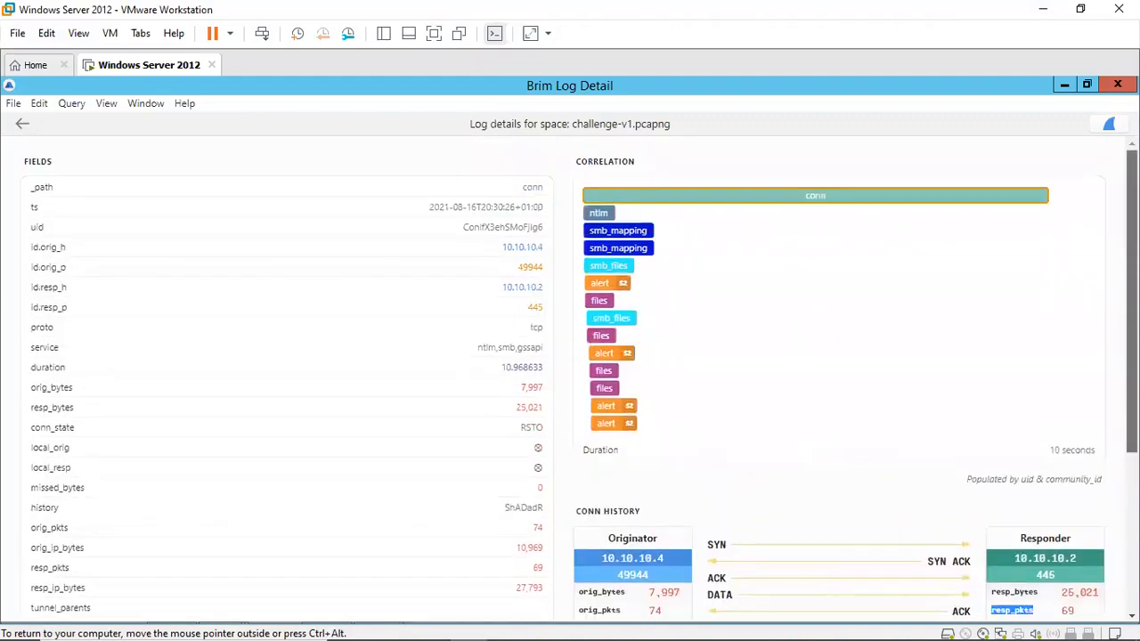
pyautogui.click(1118, 84)
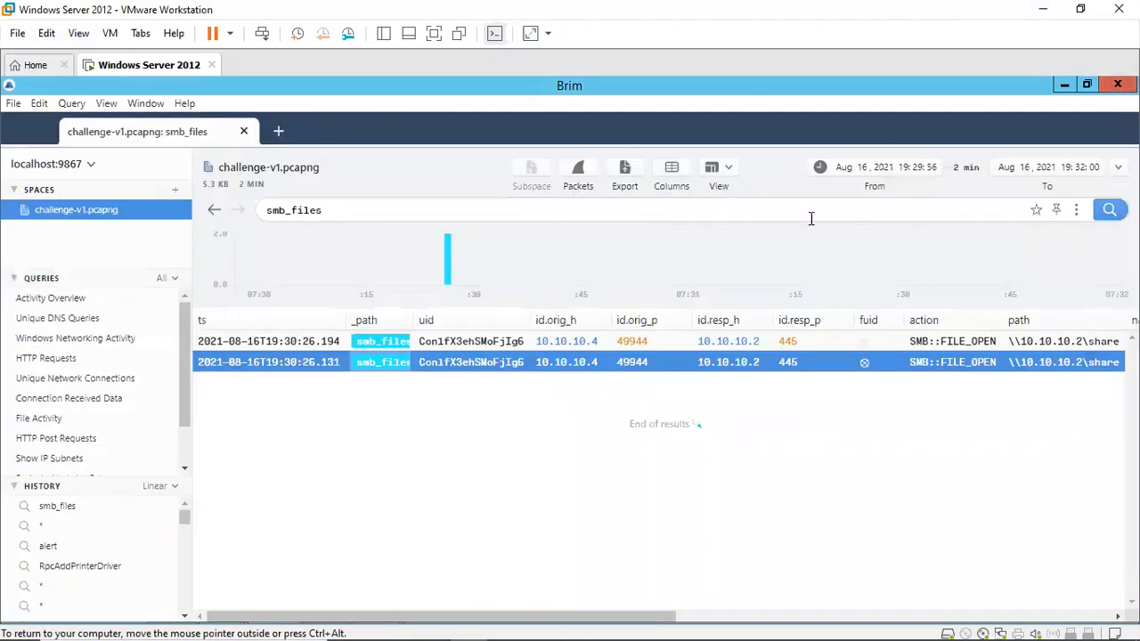
# Step: Return to the challenge page and scroll down to Question 4
pyautogui.moveTo(426, 638)
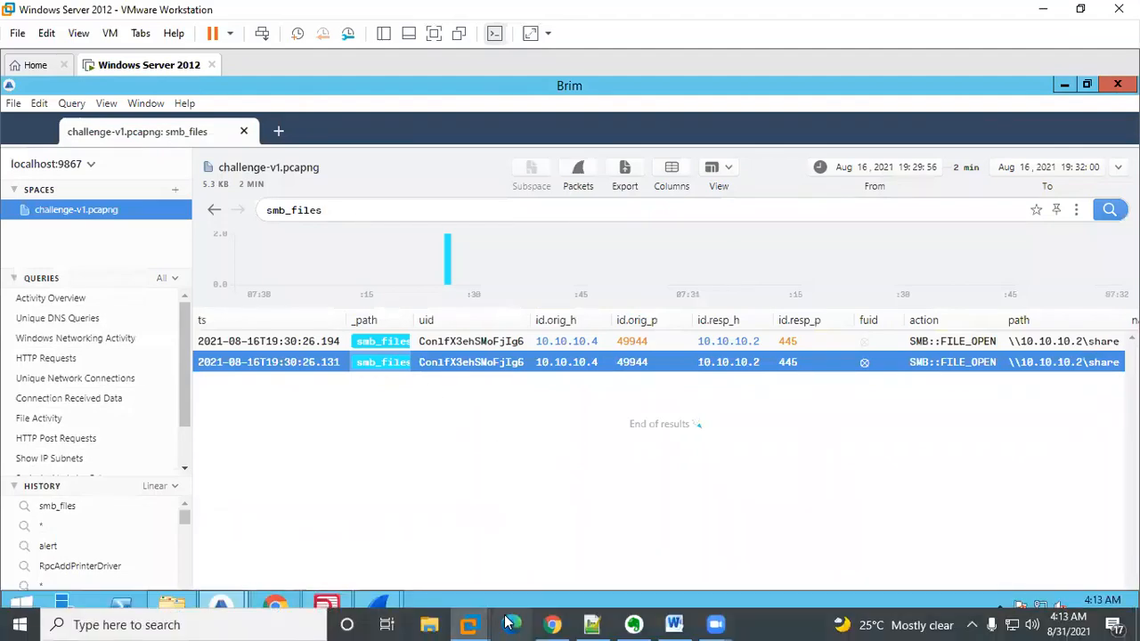
pyautogui.click(552, 625)
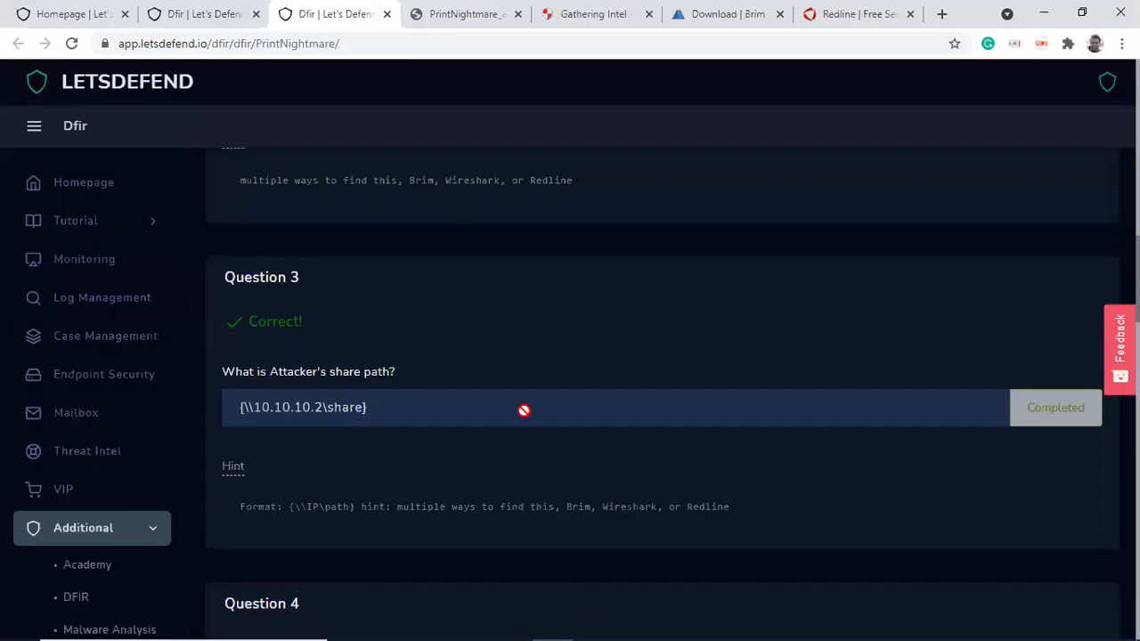
pyautogui.scroll(-3, 662, 381)
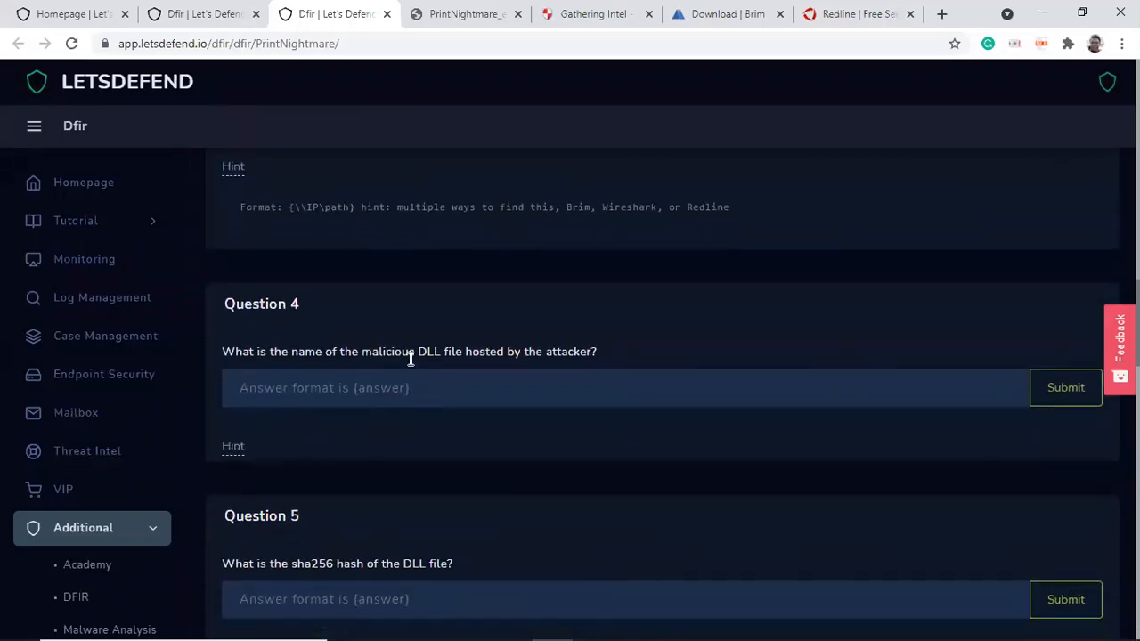
# Step: Open the notsostealthy.dll smb_files record's details in Brim and copy its file name
pyautogui.moveTo(469, 624)
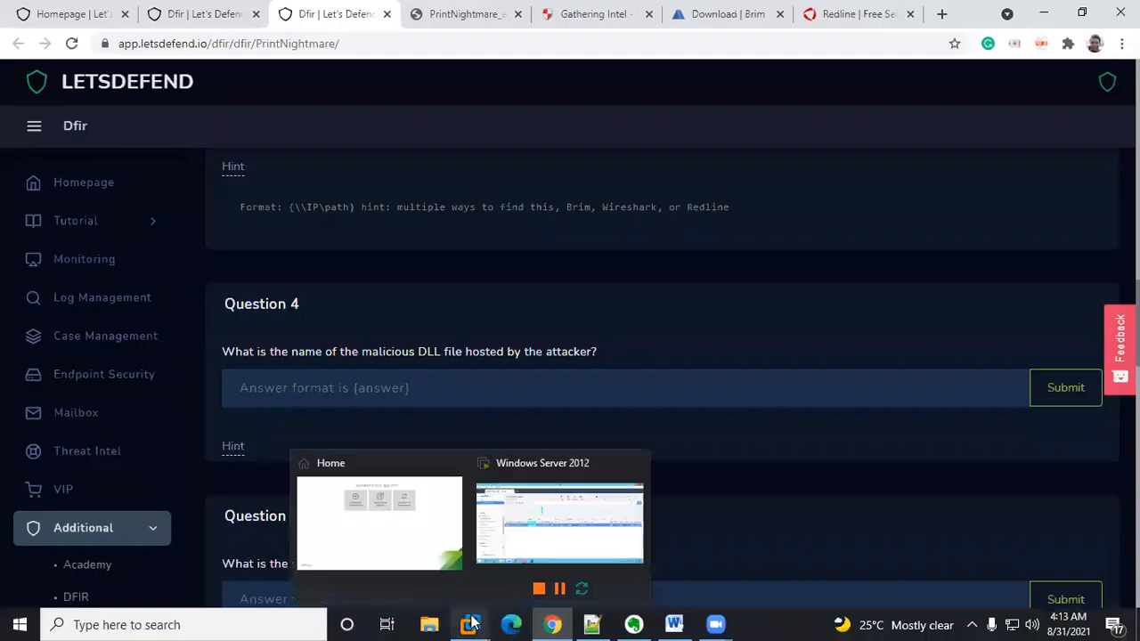
pyautogui.click(561, 521)
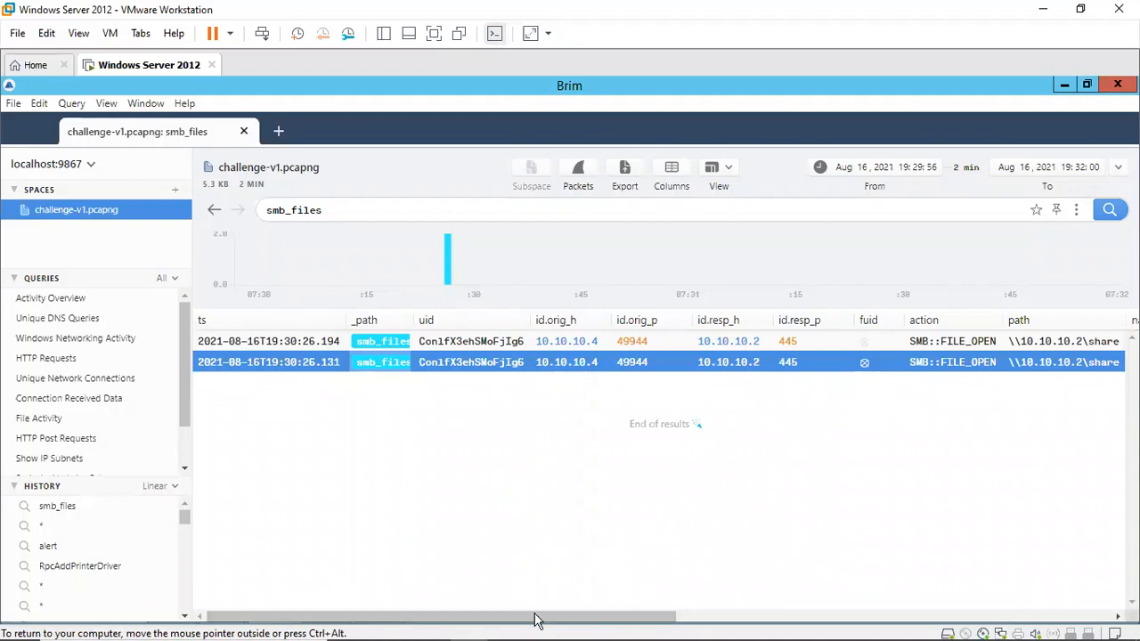
pyautogui.moveTo(535, 621); pyautogui.dragTo(820, 573)
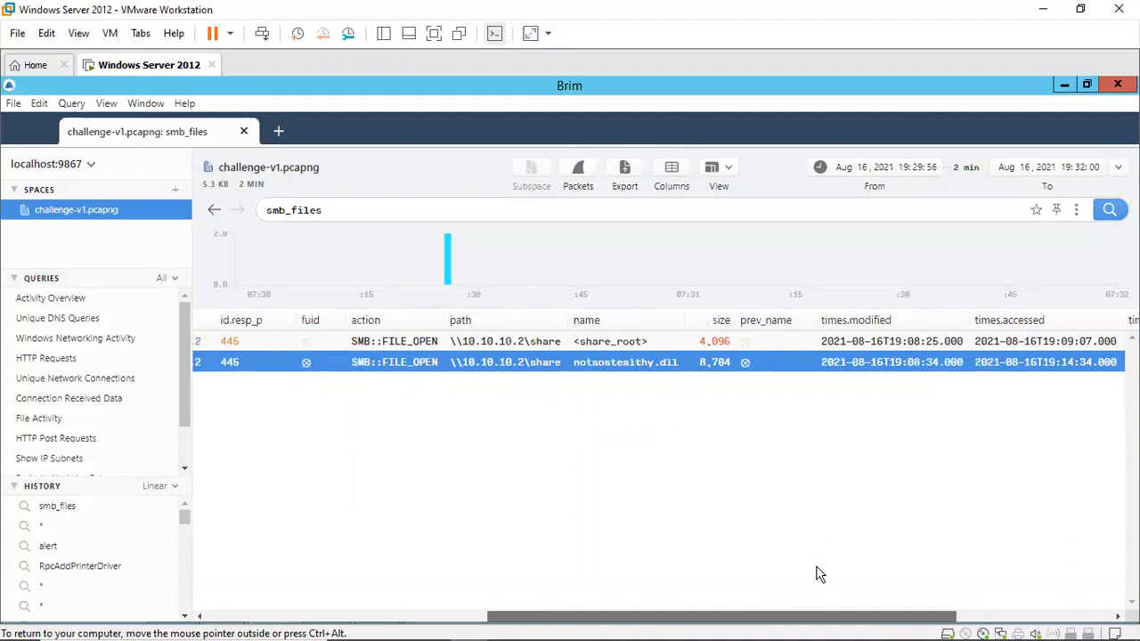
pyautogui.doubleClick(594, 374)
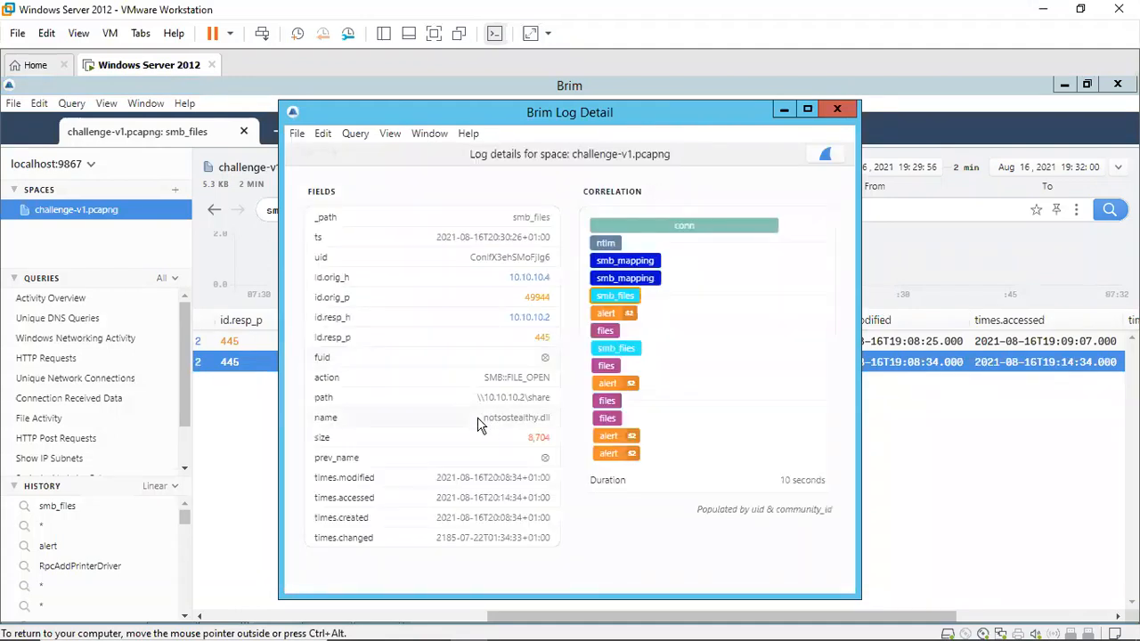
pyautogui.doubleClick(517, 418)
pyautogui.rightClick(487, 425)
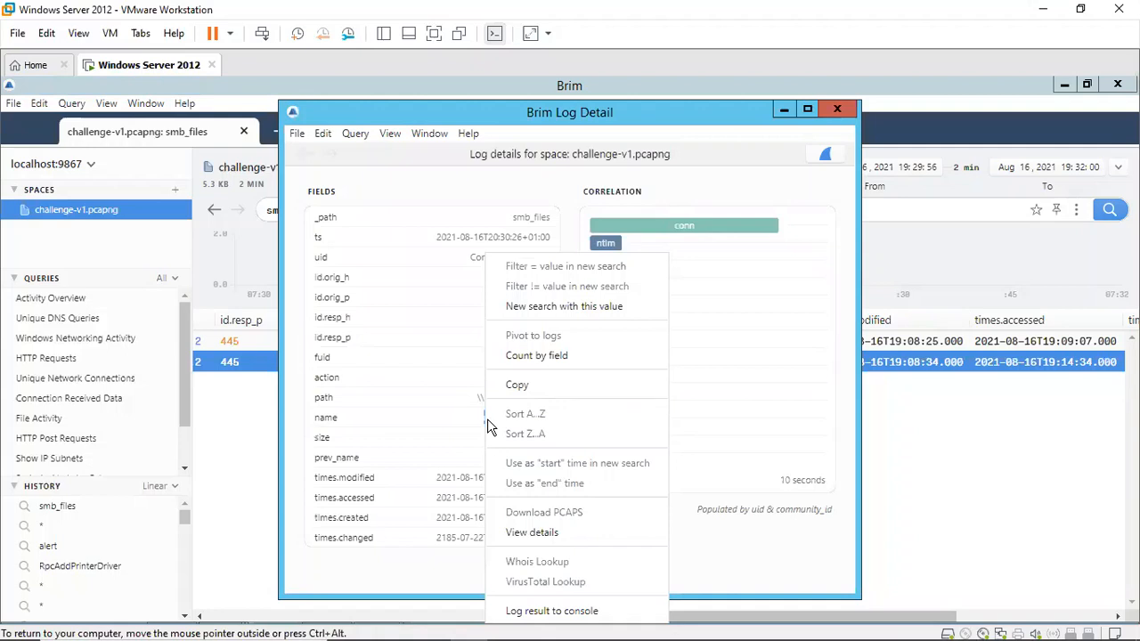
pyautogui.click(517, 385)
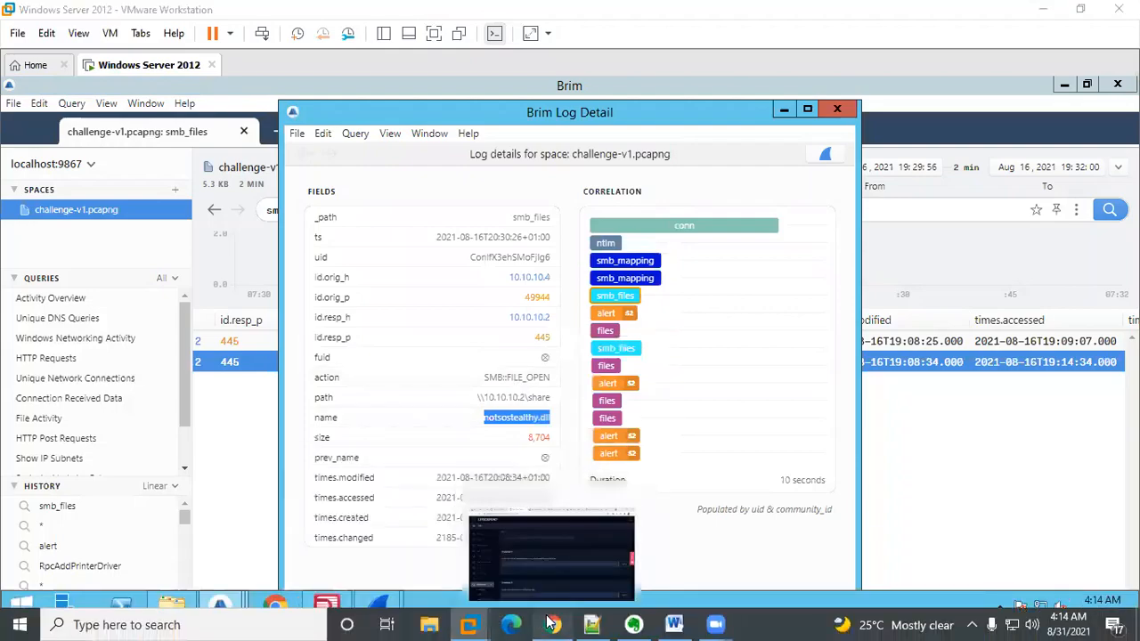
# Step: Answer Question 4 with the DLL name {notsostealthy.dll} and submit it
pyautogui.click(552, 624)
pyautogui.click(326, 385)
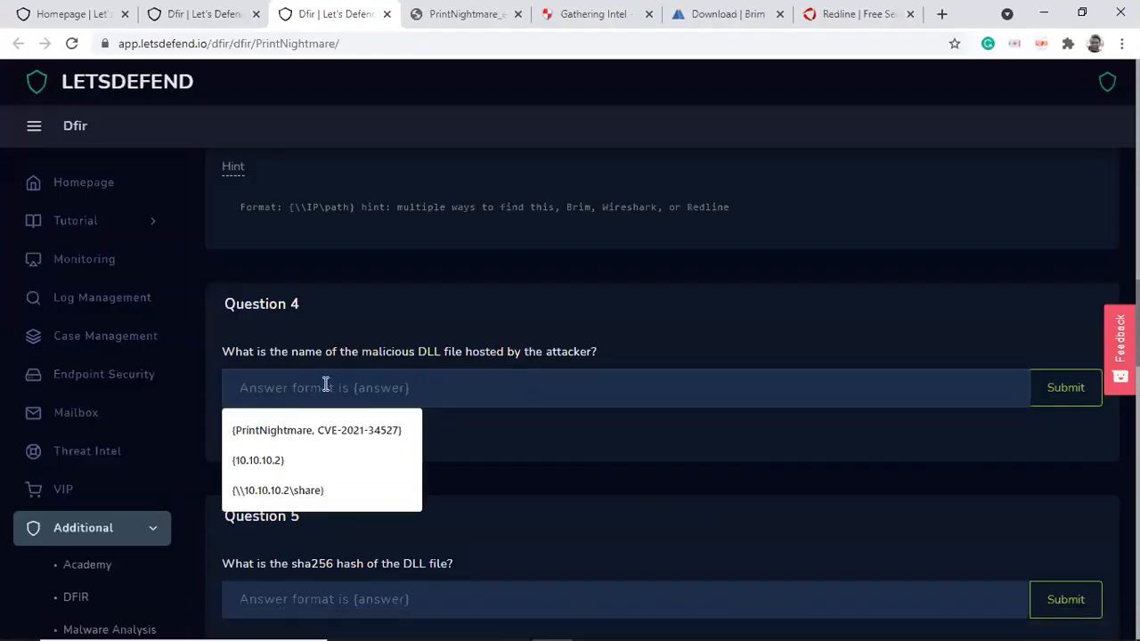
pyautogui.write('{{}')
pyautogui.press('BackSpace')
pyautogui.press('BackSpace')
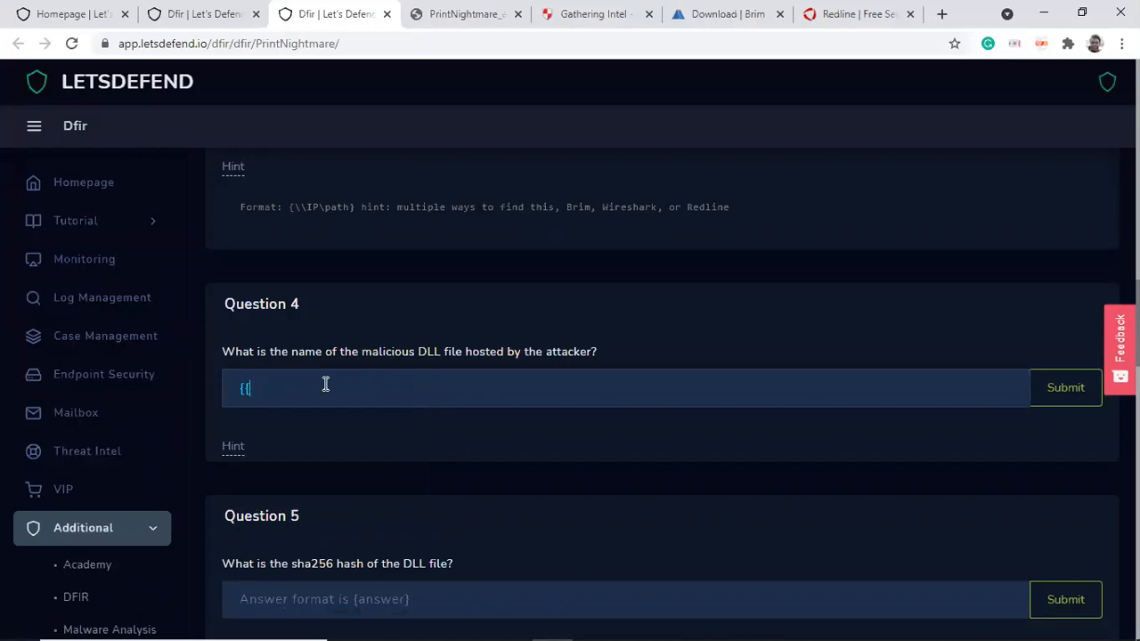
pyautogui.write('}')
pyautogui.hotkey('ctrl', 'v')
pyautogui.click(1067, 398)
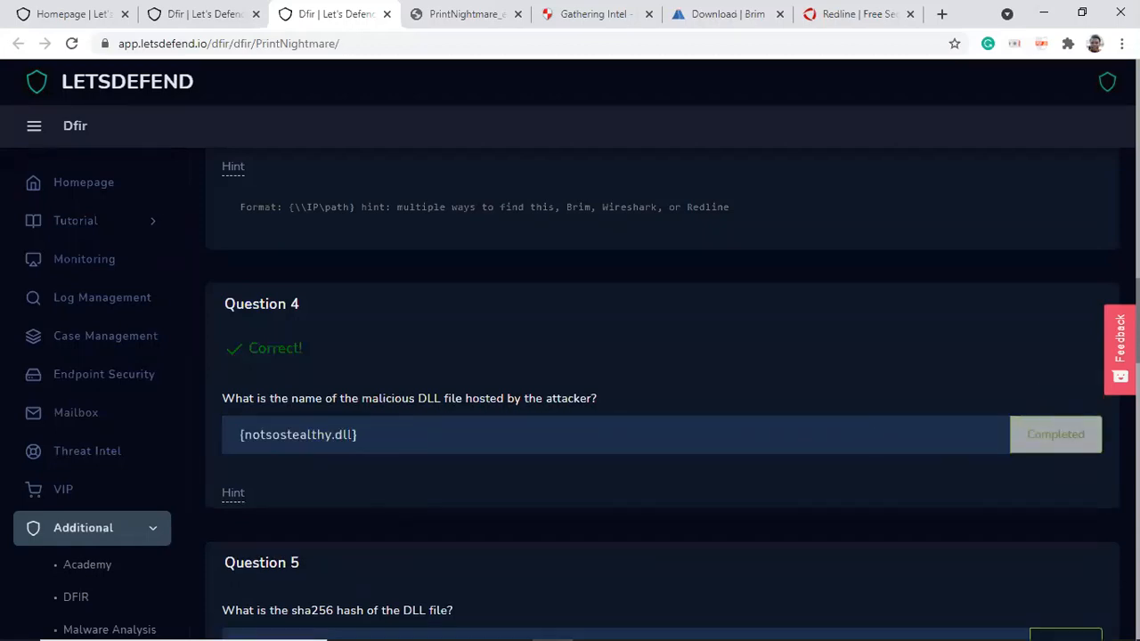
# Step: Copy the DLL's file name again from the Brim Log Detail window and close that window
pyautogui.scroll(-2, 660, 392)
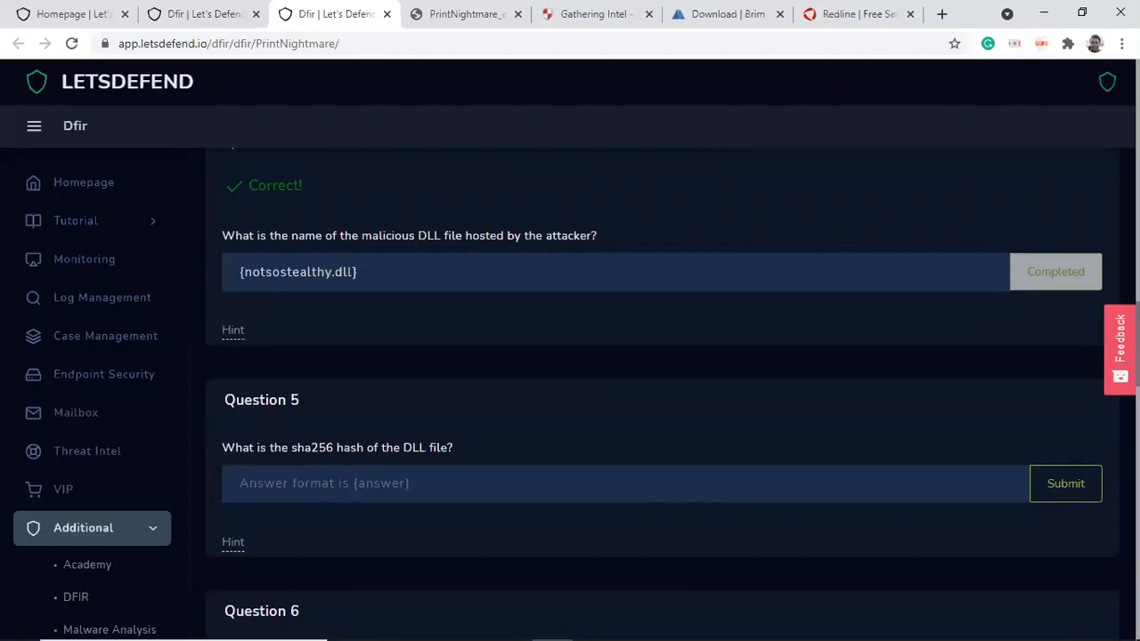
pyautogui.scroll(-2, 659, 392)
pyautogui.scroll(2, 660, 392)
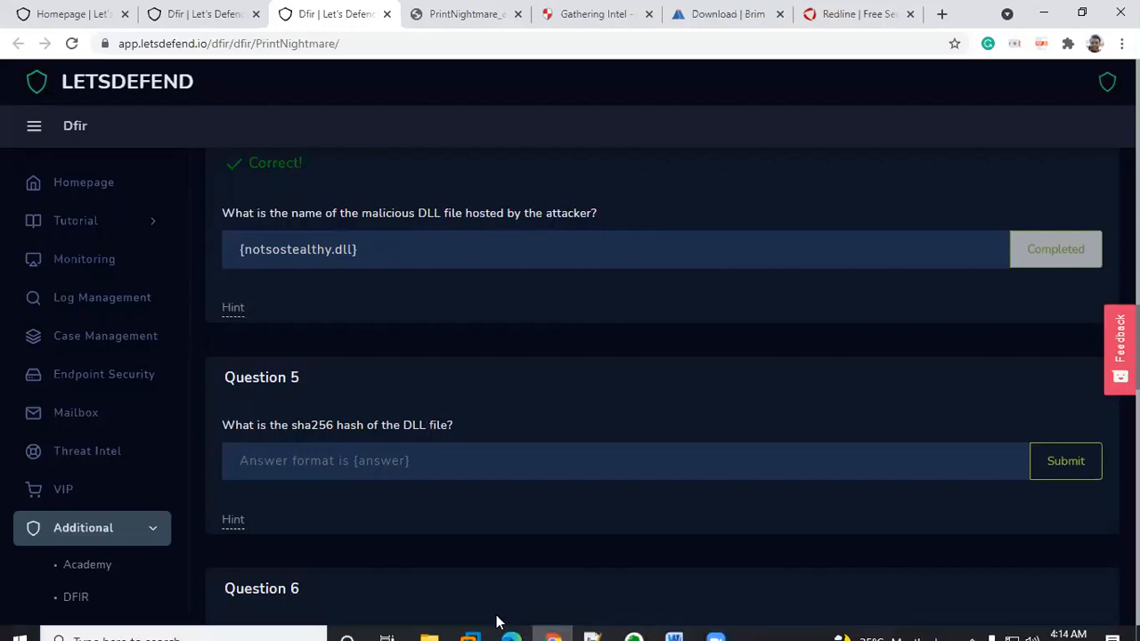
pyautogui.moveTo(485, 623)
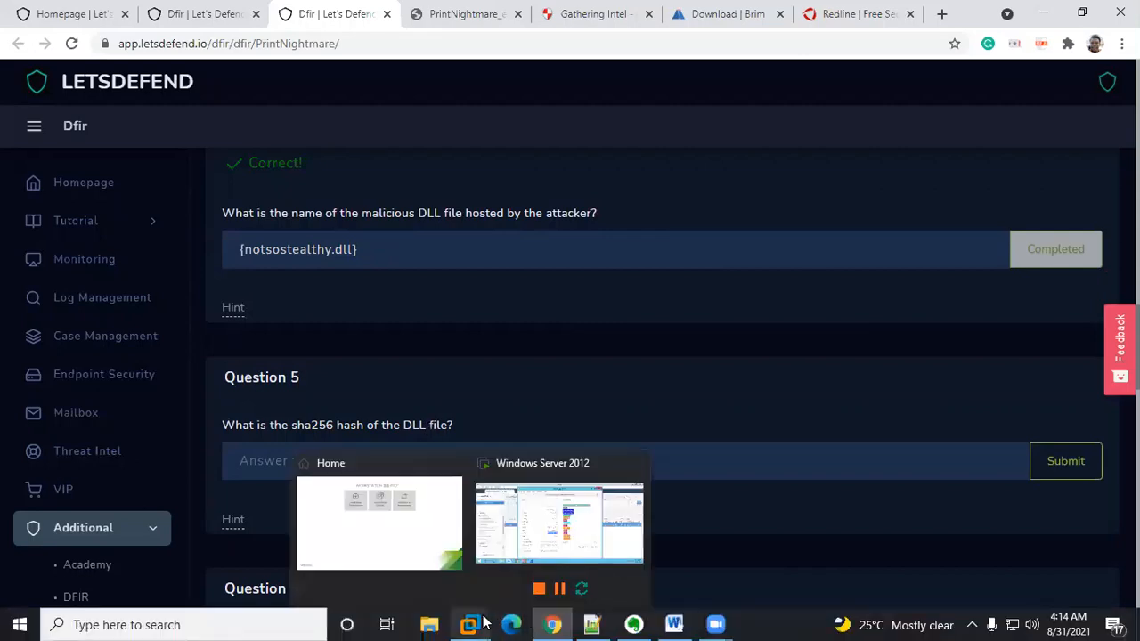
pyautogui.click(535, 540)
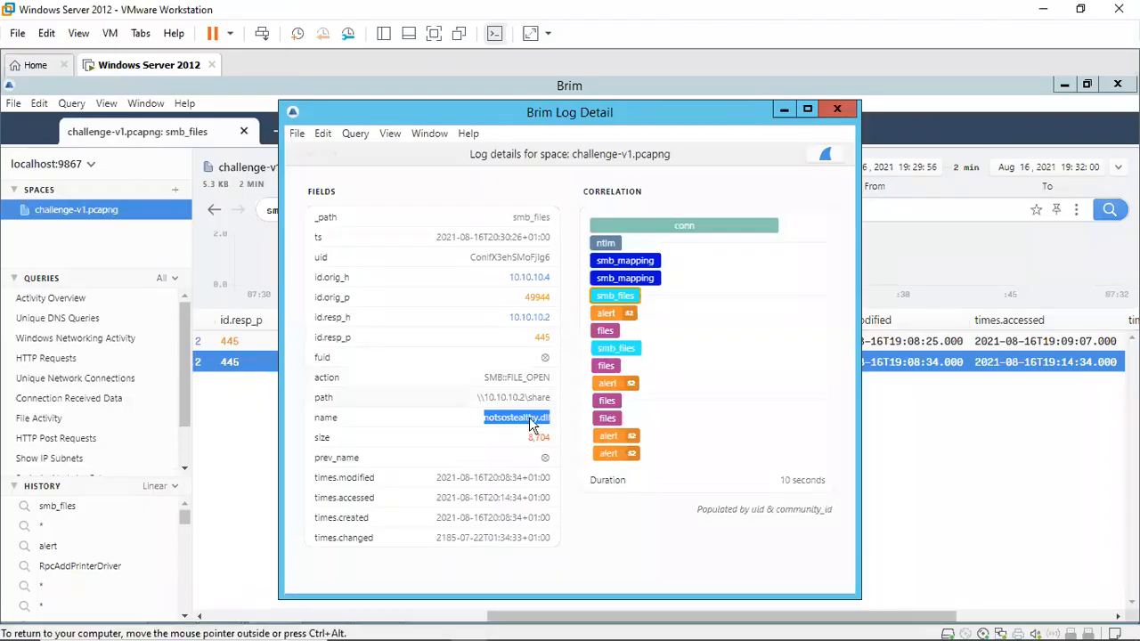
pyautogui.rightClick(514, 421)
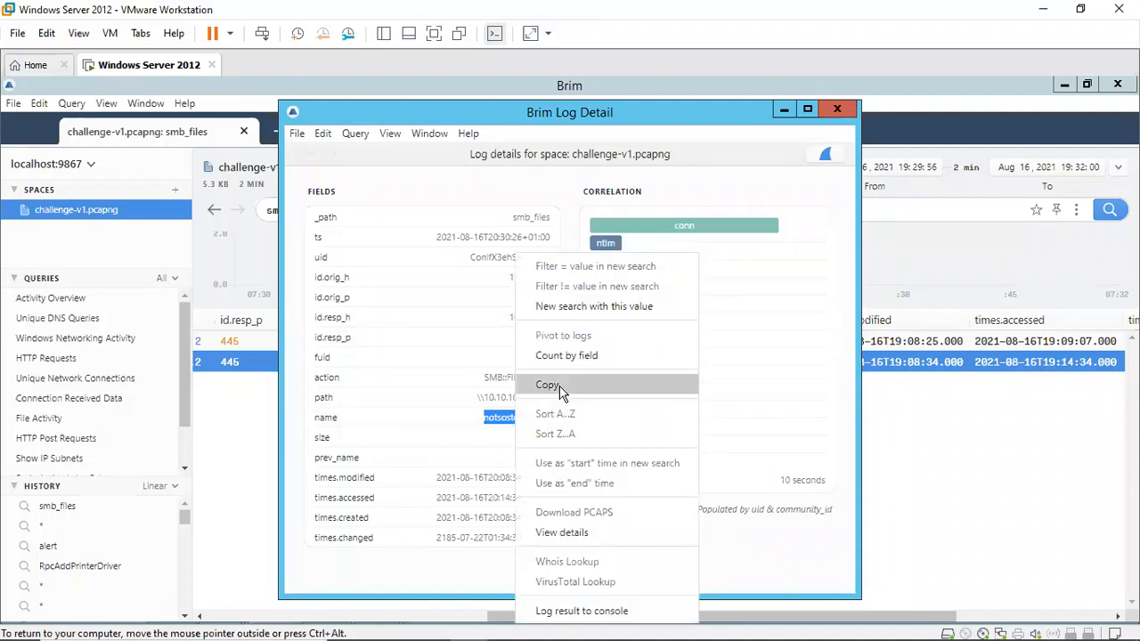
pyautogui.click(559, 392)
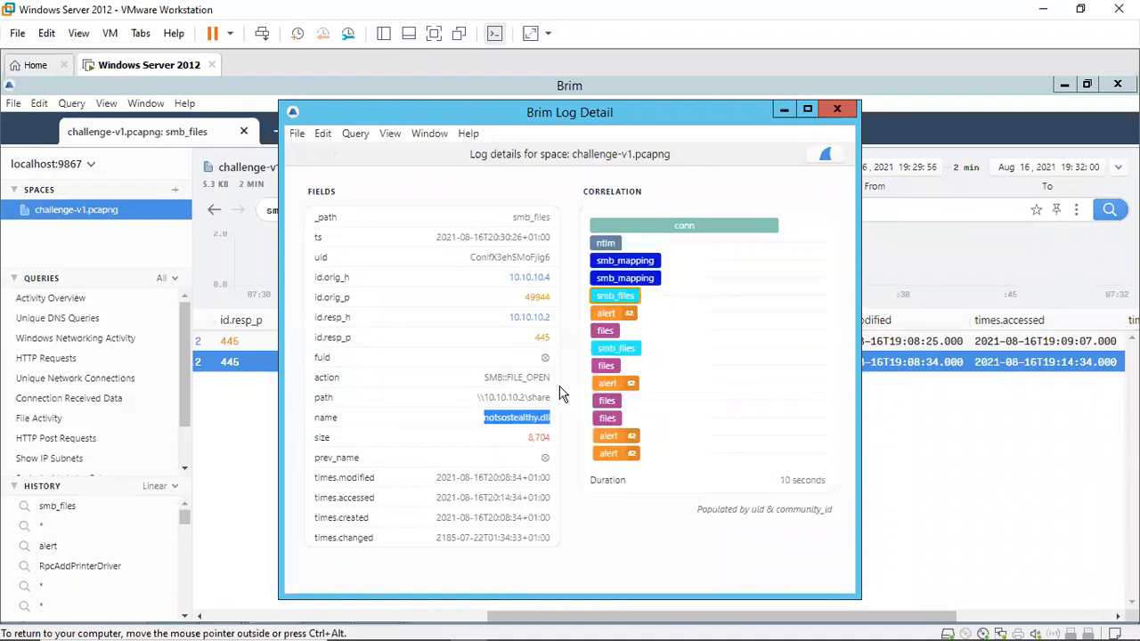
pyautogui.click(838, 110)
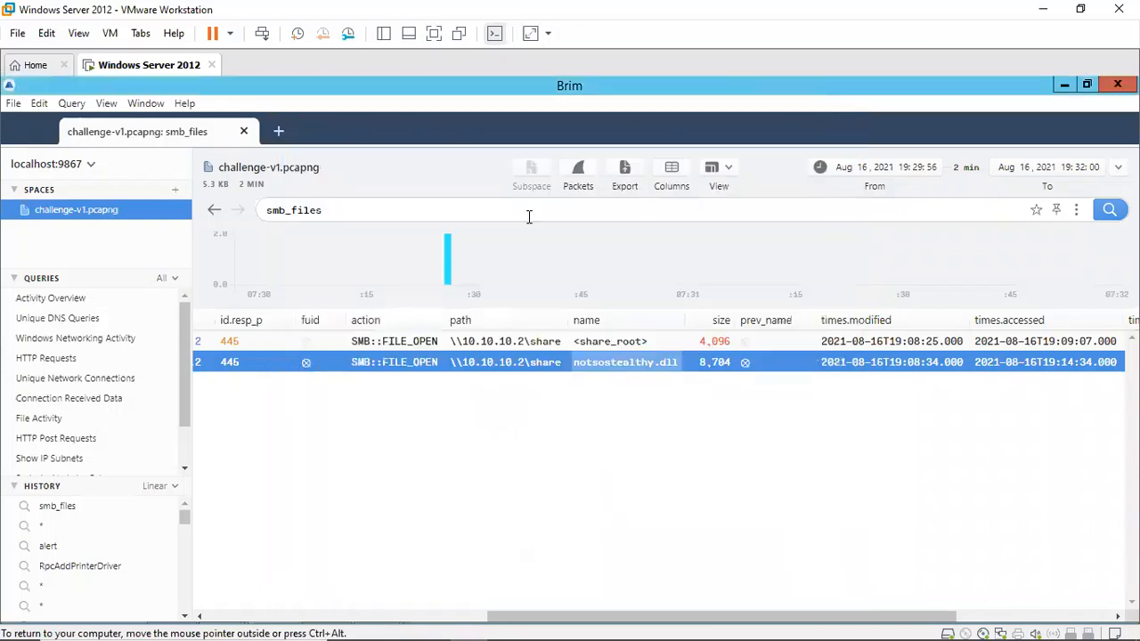
# Step: Go back to an empty Brim query and close the Wireshark packet detail window
pyautogui.click(212, 211)
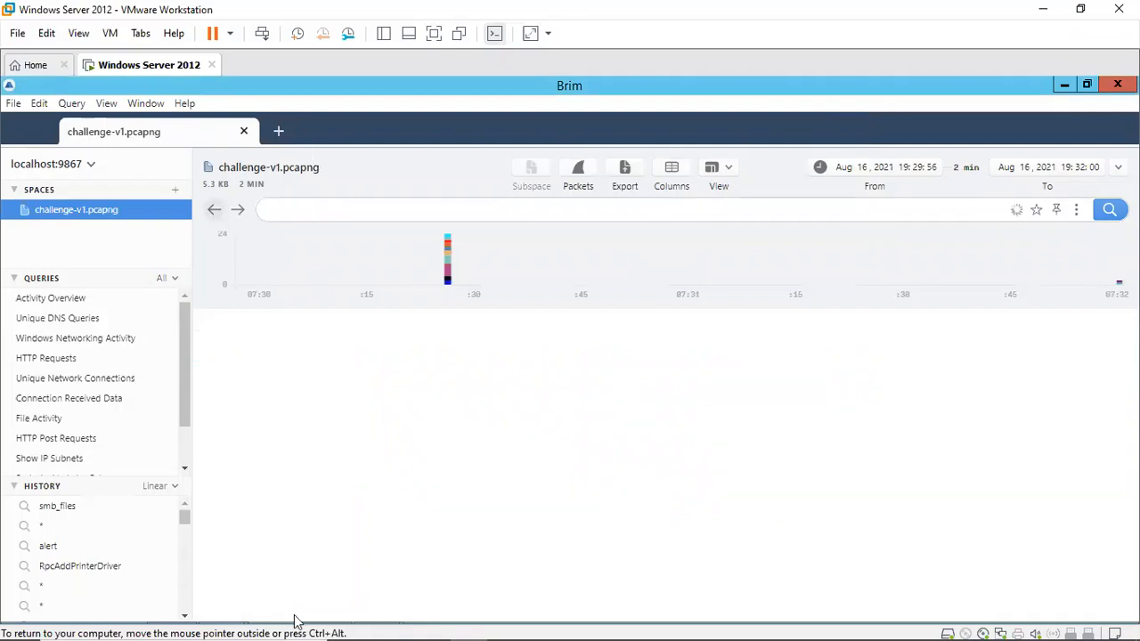
pyautogui.moveTo(295, 622)
pyautogui.moveTo(376, 607)
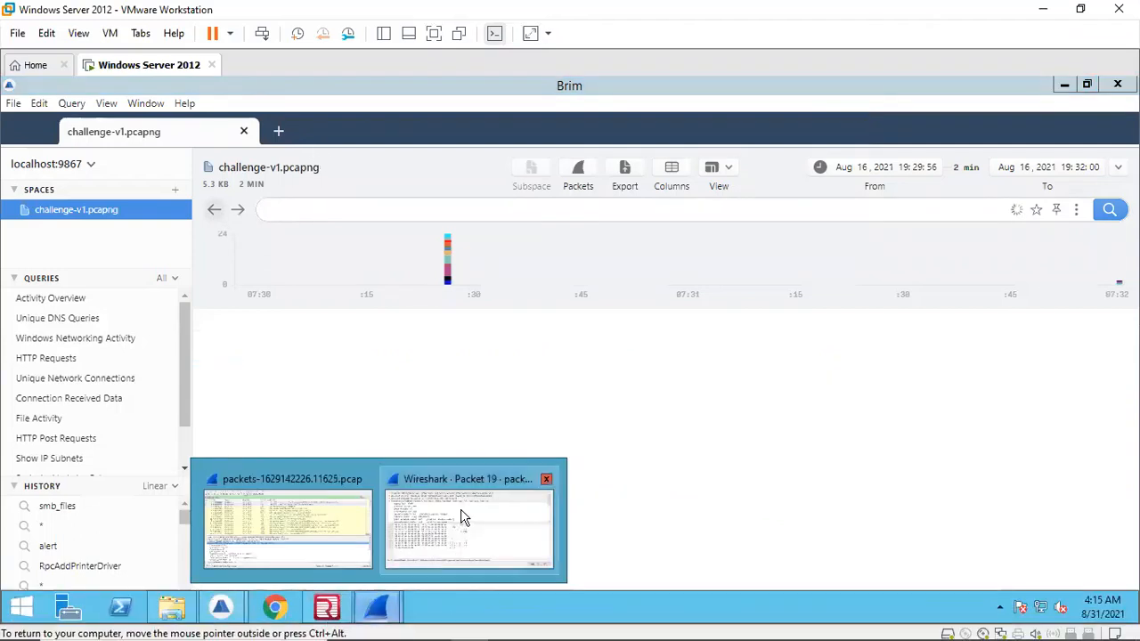
pyautogui.click(547, 480)
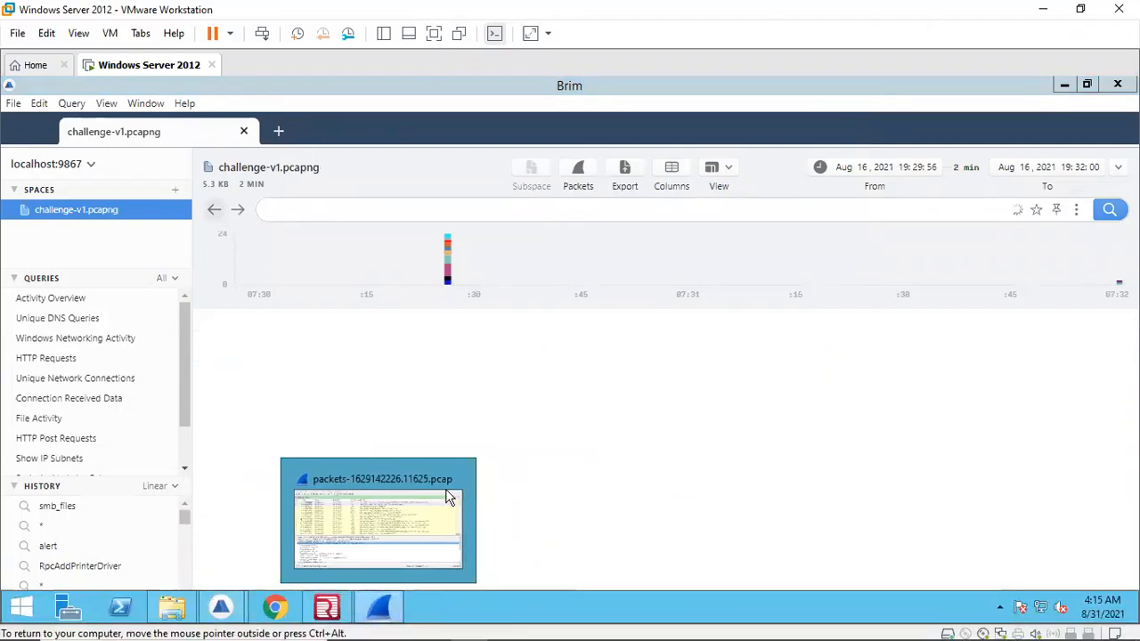
# Step: Switch to Redline and search the File System Imports for notsostealthy.dll
pyautogui.click(456, 481)
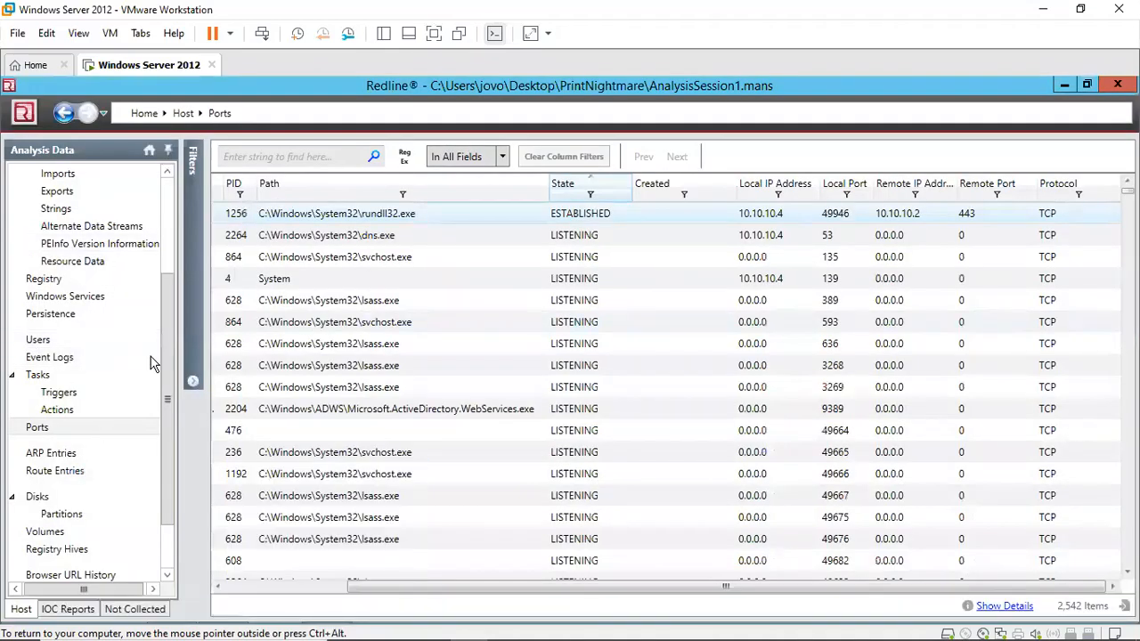
pyautogui.moveTo(169, 365); pyautogui.dragTo(160, 249)
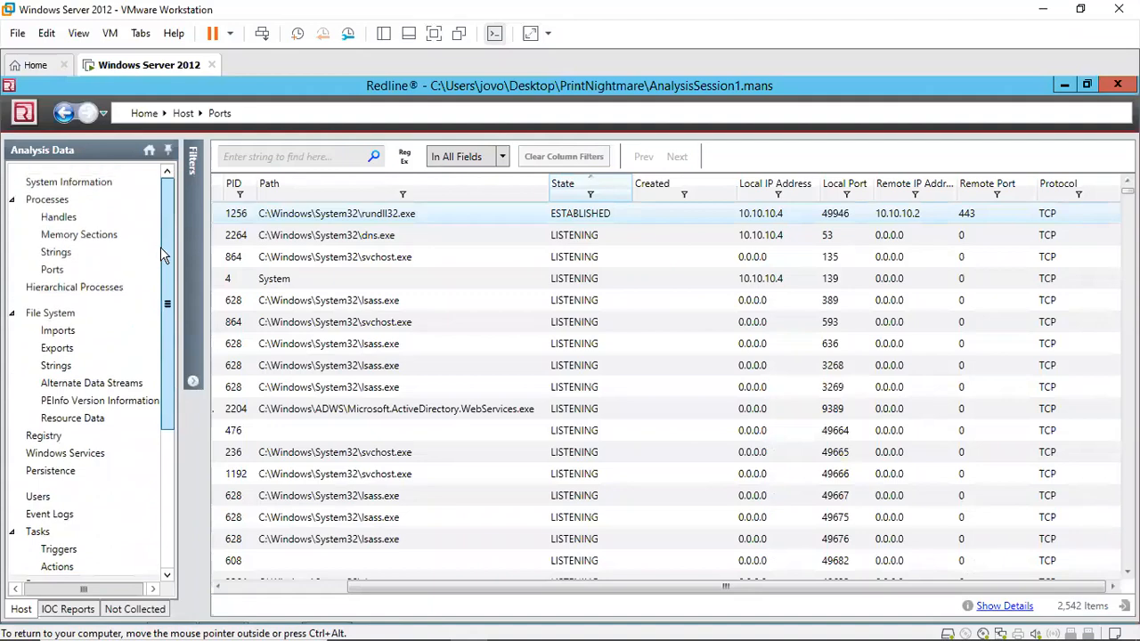
pyautogui.click(34, 309)
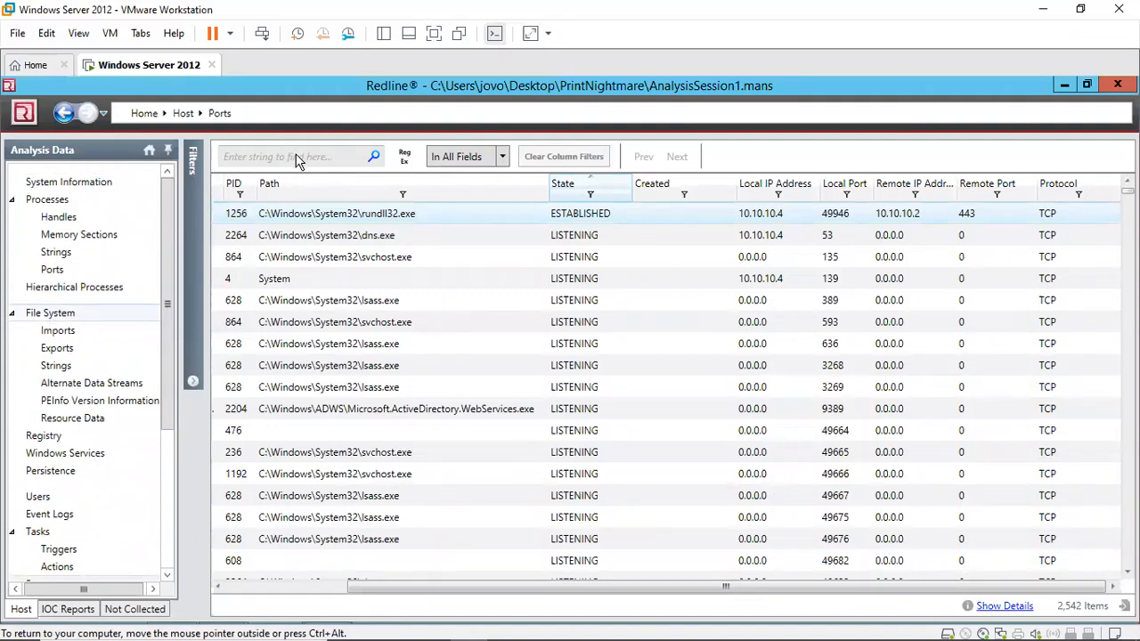
pyautogui.click(105, 313)
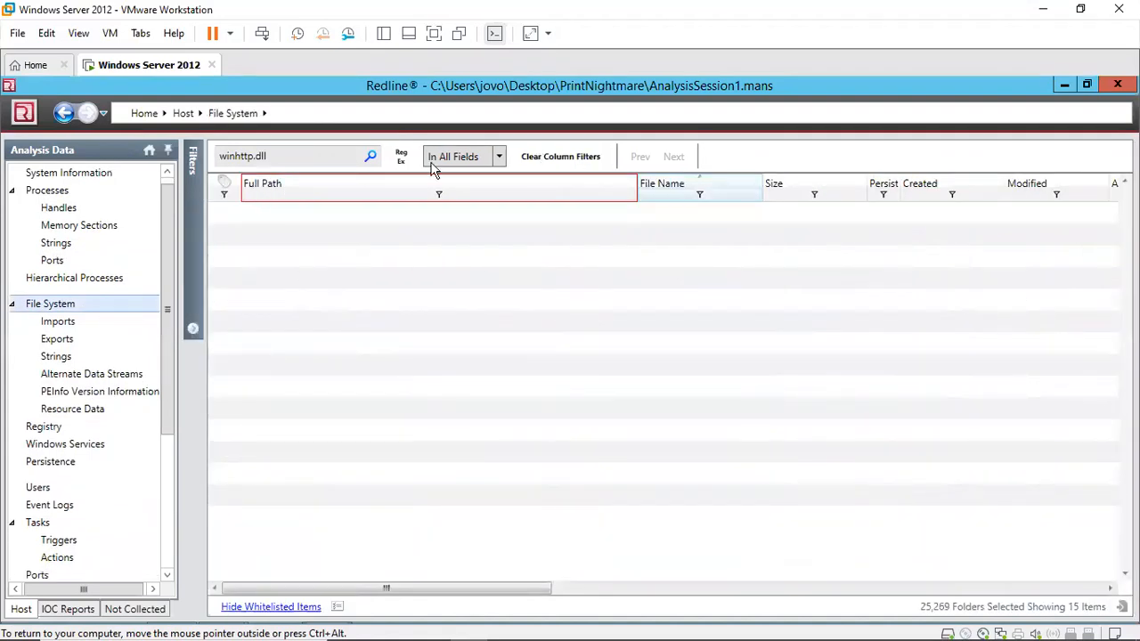
pyautogui.press('Down')
pyautogui.click(243, 161)
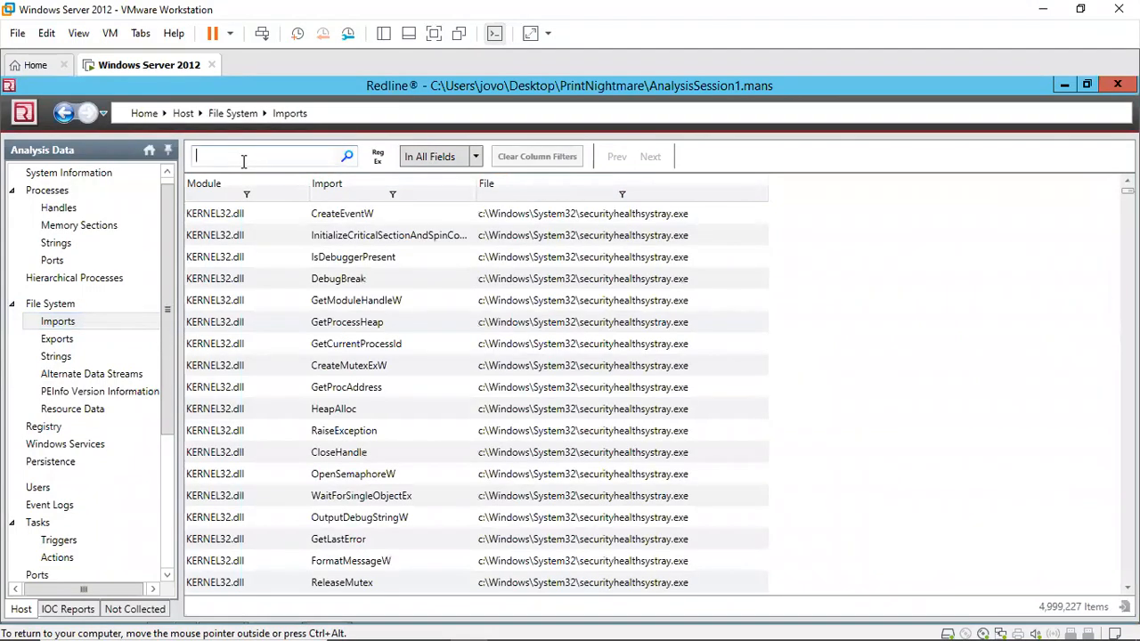
pyautogui.hotkey('ctrl', 'v')
pyautogui.press('Return')
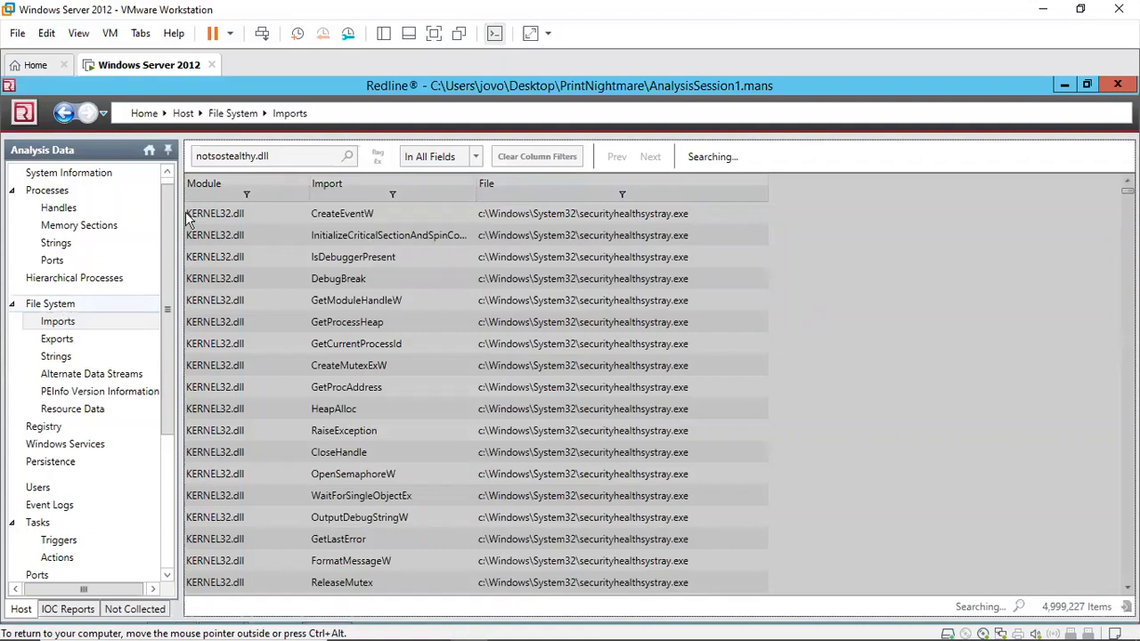
# Step: Clear the column filters and search the Redline File System view for notsostealthy.dll
pyautogui.click(76, 307)
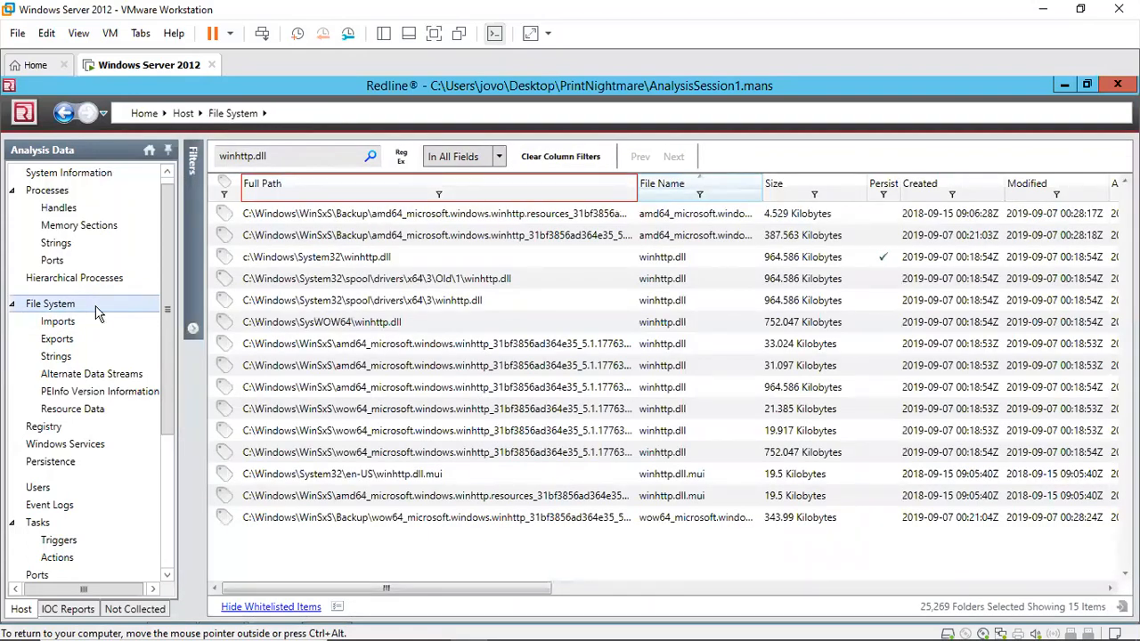
pyautogui.click(559, 156)
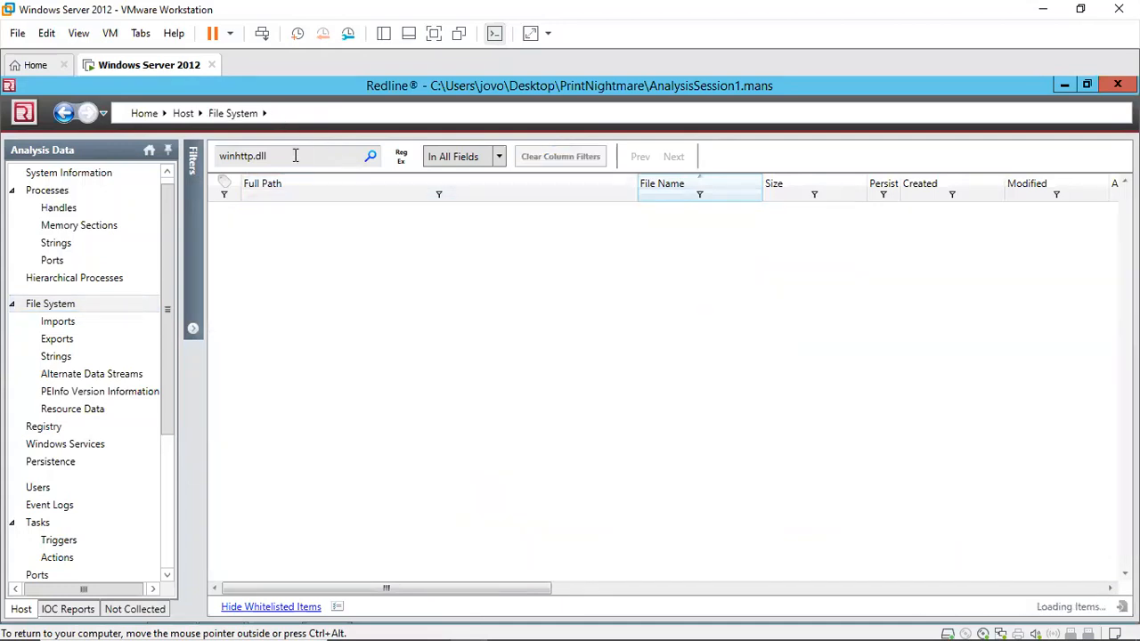
pyautogui.click(295, 156)
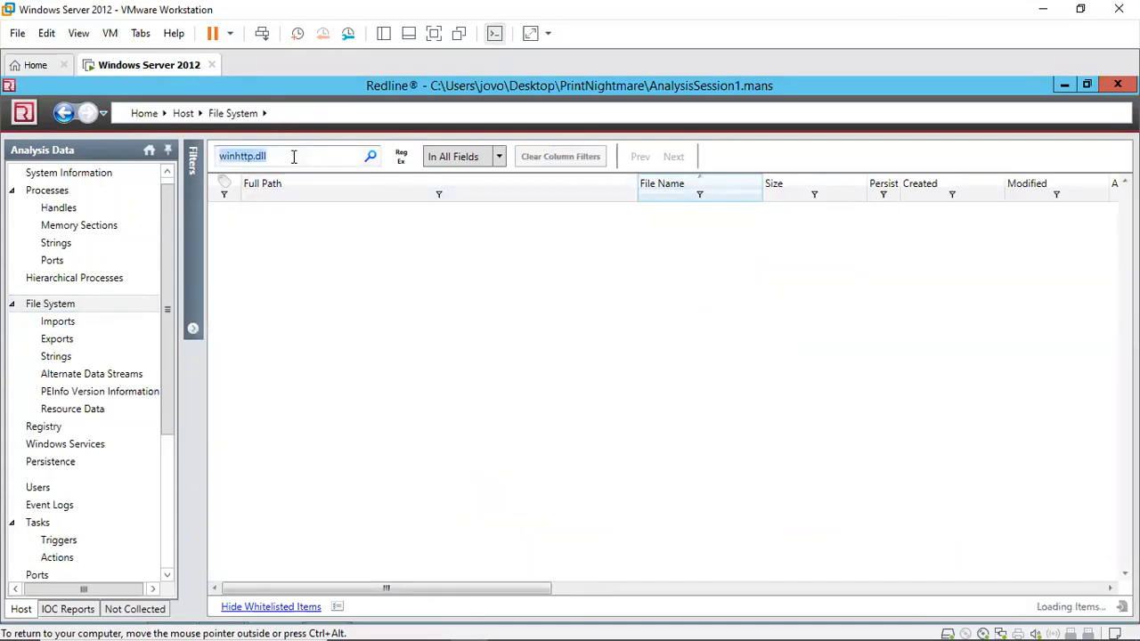
pyautogui.hotkey('ctrl', 'v')
pyautogui.click(372, 158)
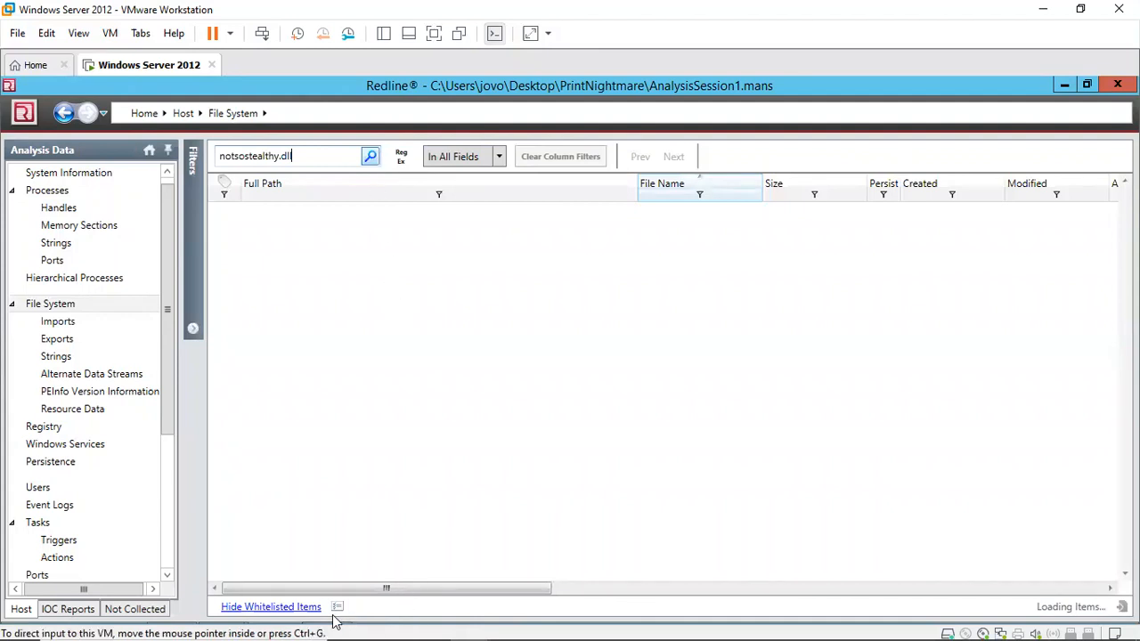
# Step: Switch to Brim and search all logs for notsostealthy.dll
pyautogui.moveTo(284, 596)
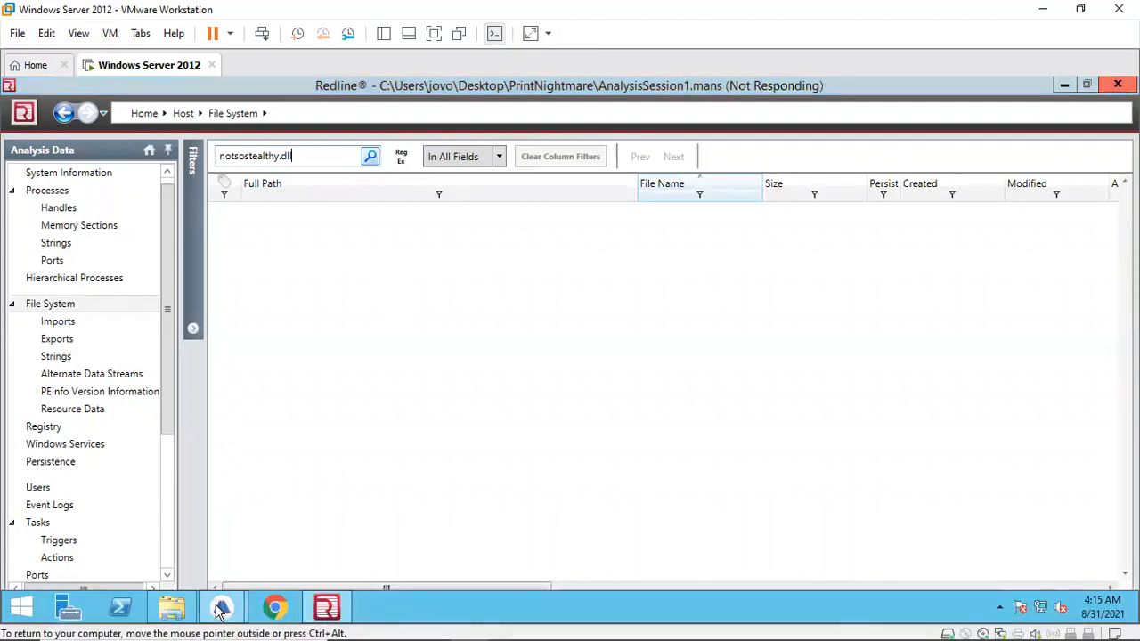
pyautogui.moveTo(221, 607)
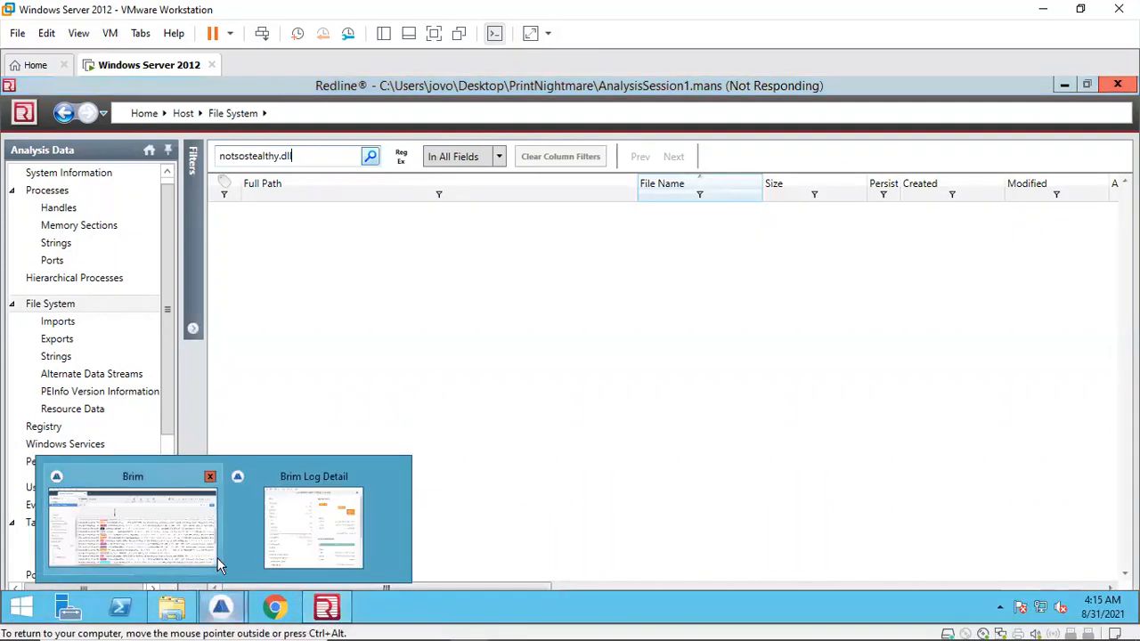
pyautogui.click(158, 540)
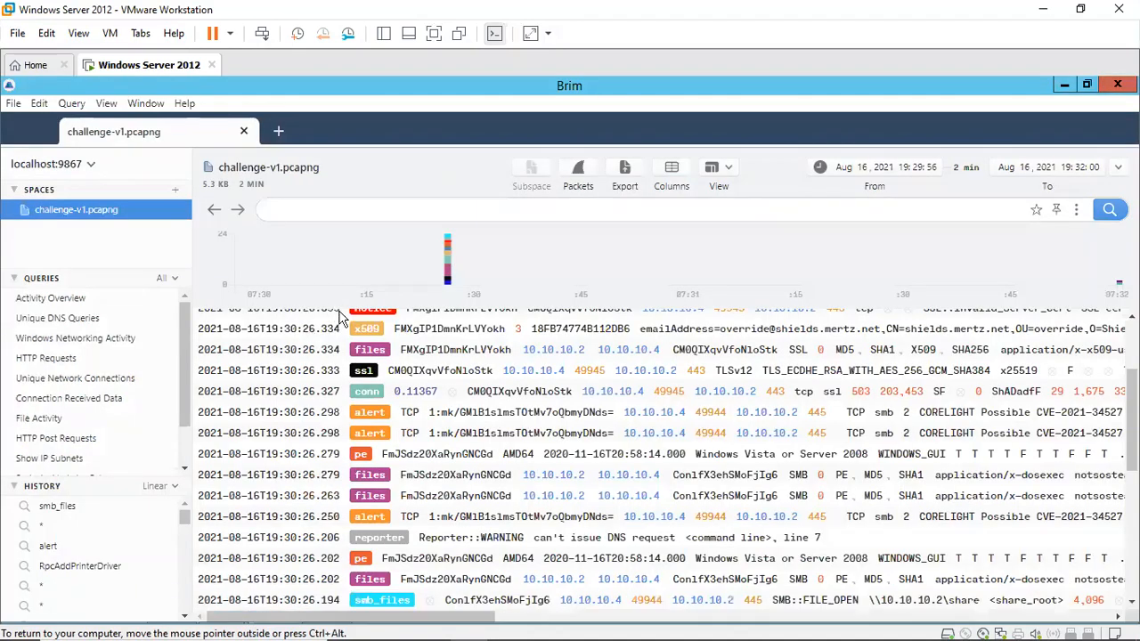
pyautogui.click(312, 206)
pyautogui.write('notsostealthy.dll')
pyautogui.press('Return')
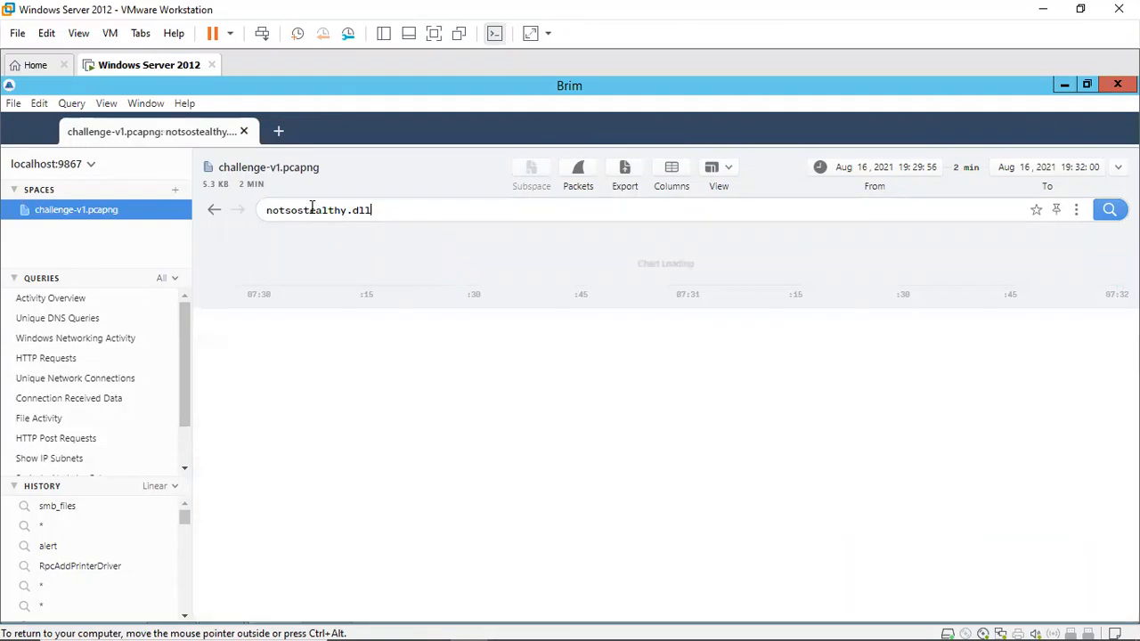
pyautogui.press('Return')
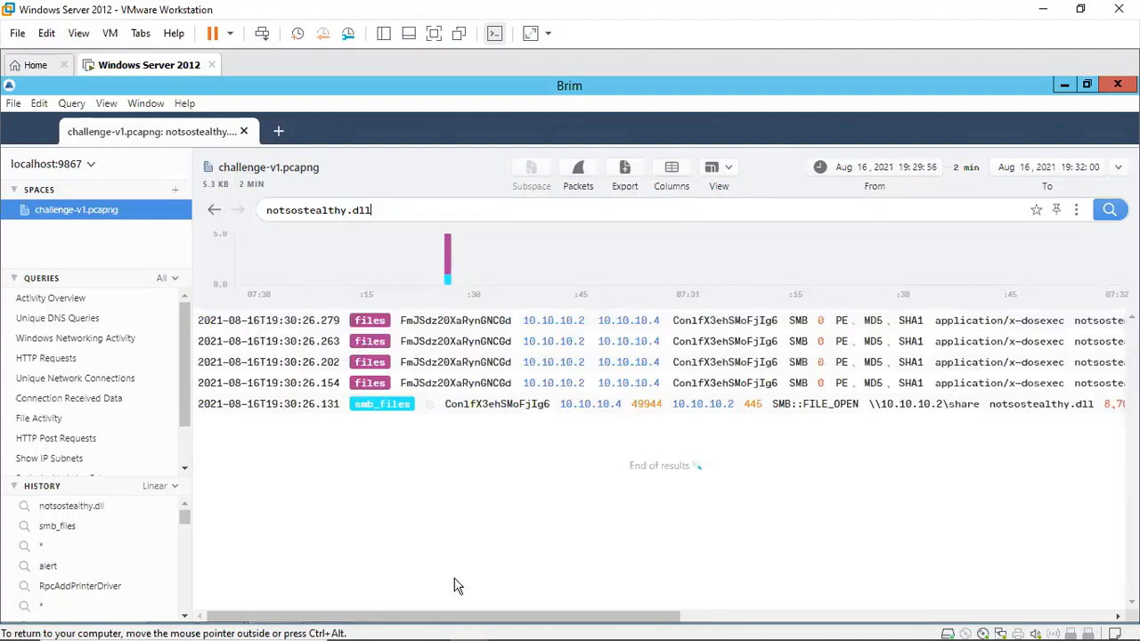
# Step: Open the first files record for notsostealthy.dll in a maximized Log Detail window
pyautogui.moveTo(450, 624); pyautogui.dragTo(438, 581)
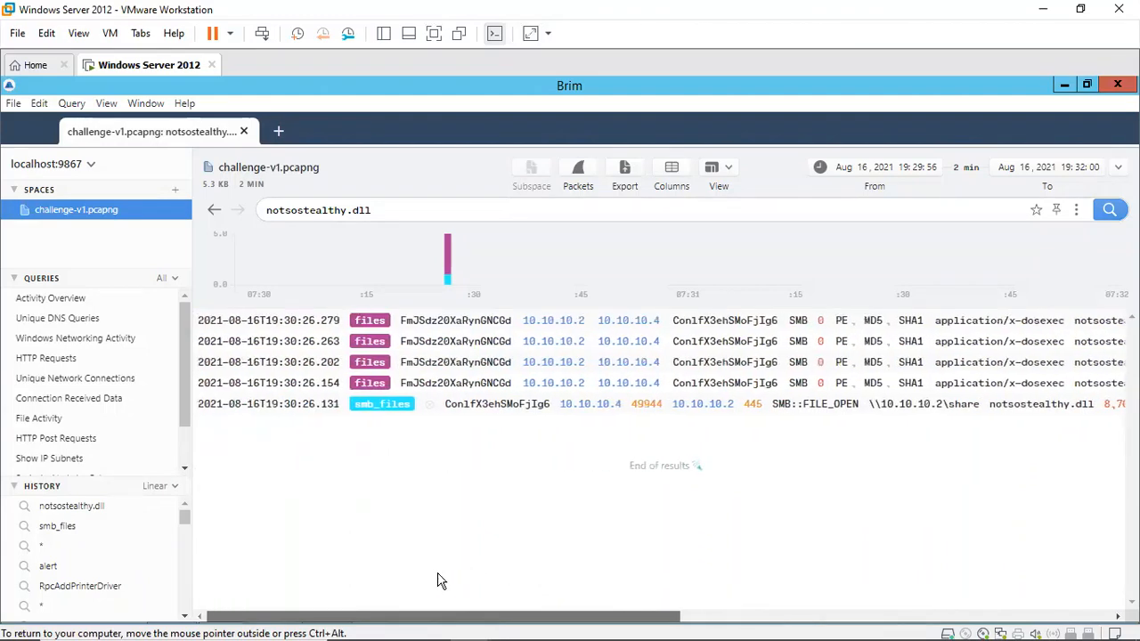
pyautogui.doubleClick(374, 325)
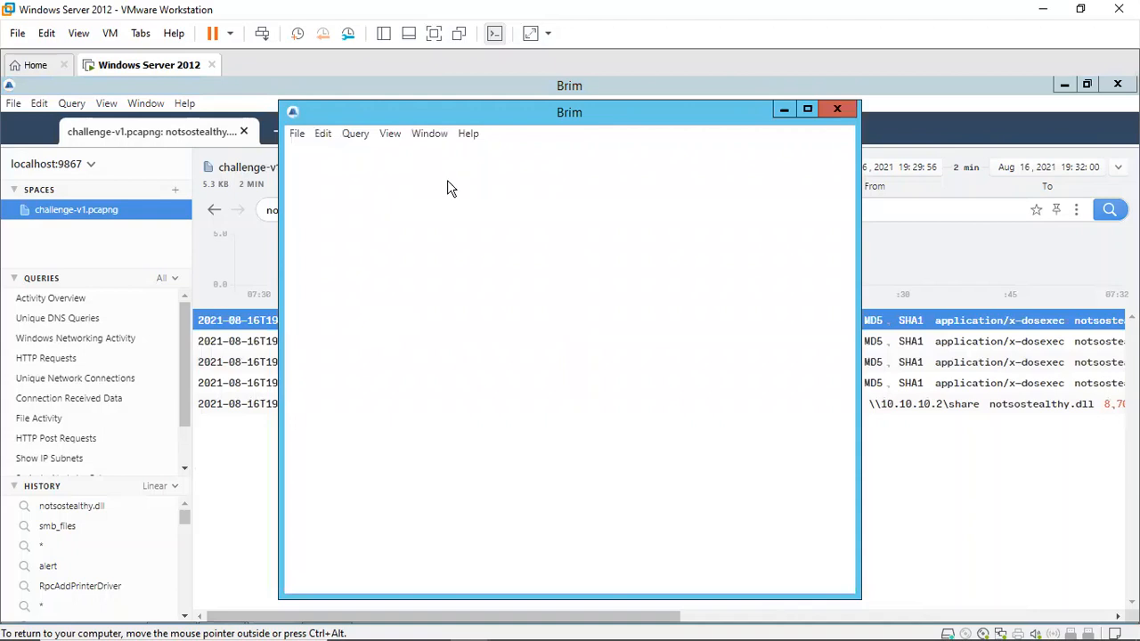
pyautogui.click(808, 110)
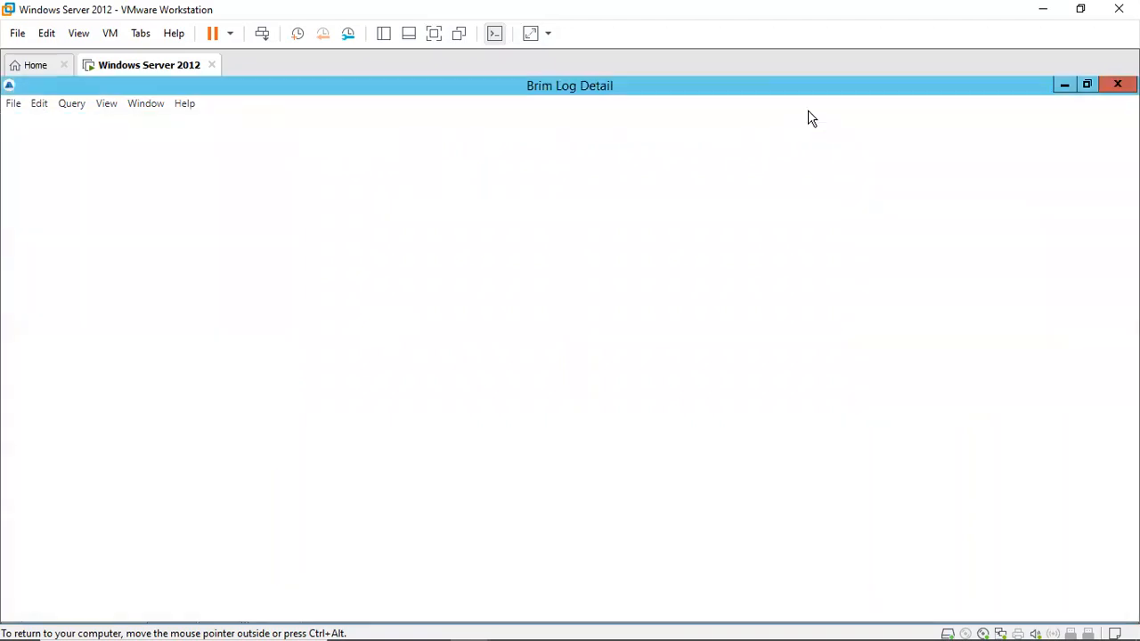
# Step: Try to close the Redline error report, then return to the Brim Log Detail window
pyautogui.click(326, 607)
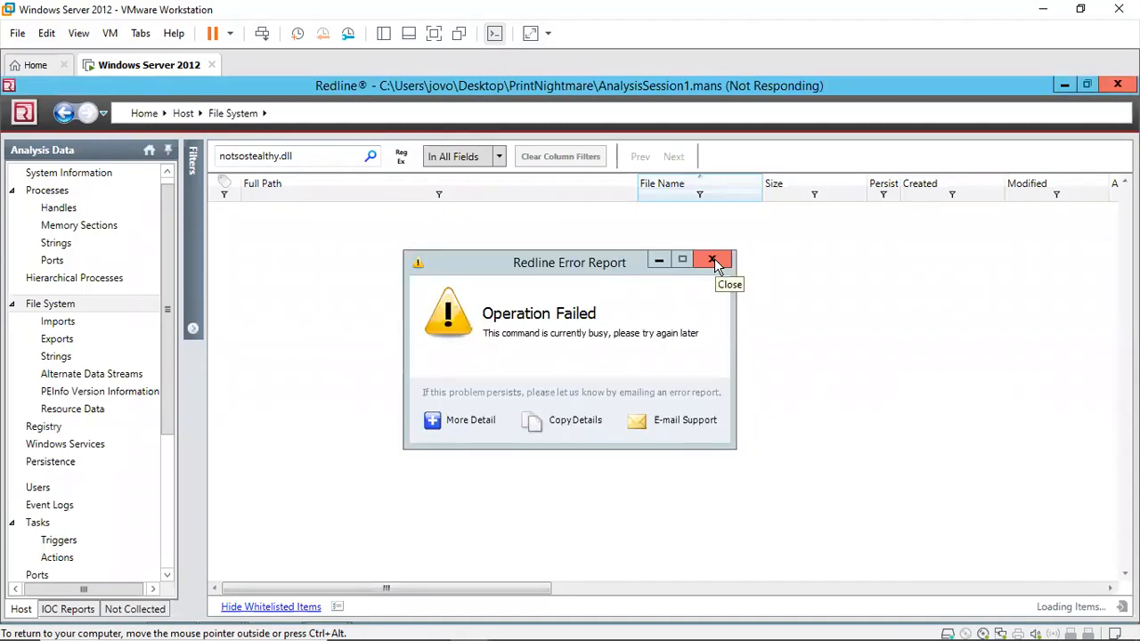
pyautogui.click(712, 259)
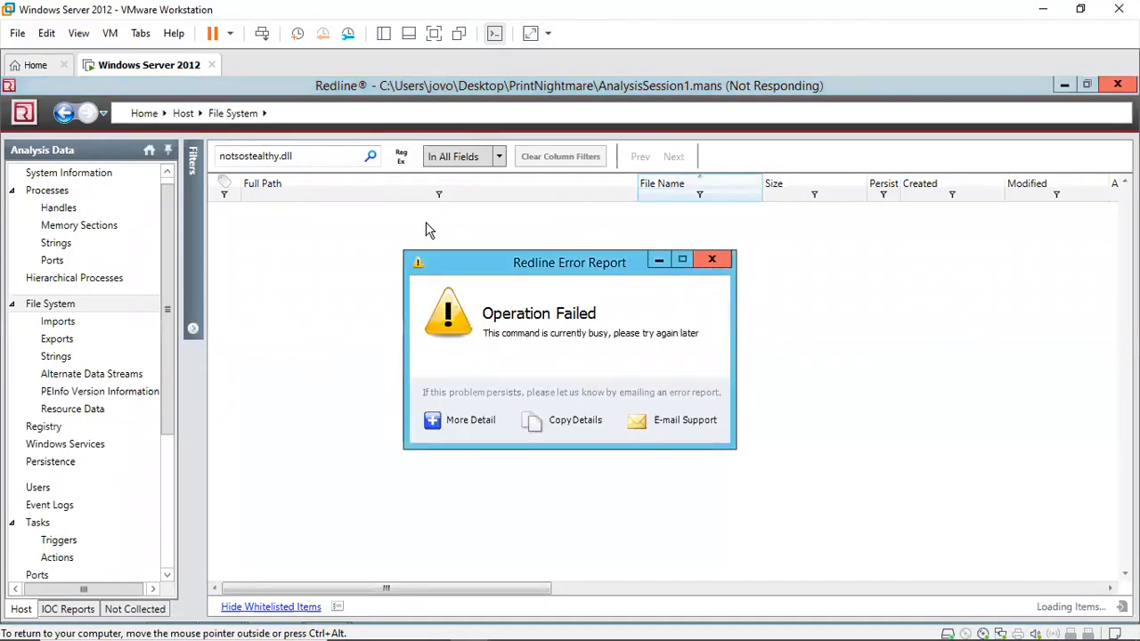
pyautogui.moveTo(215, 616)
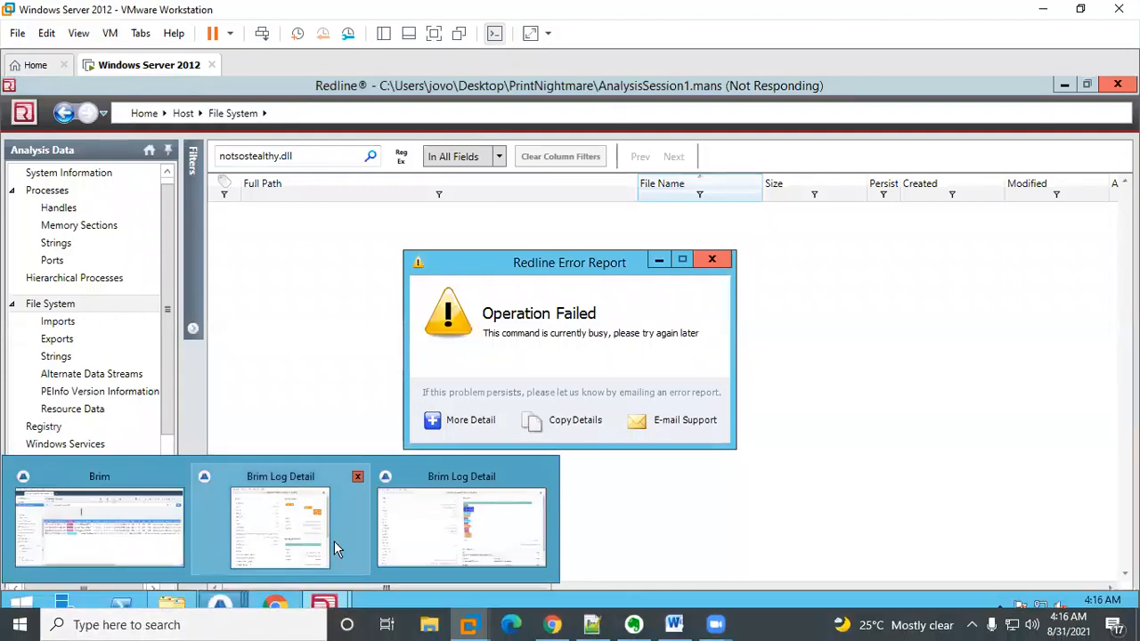
pyautogui.click(409, 538)
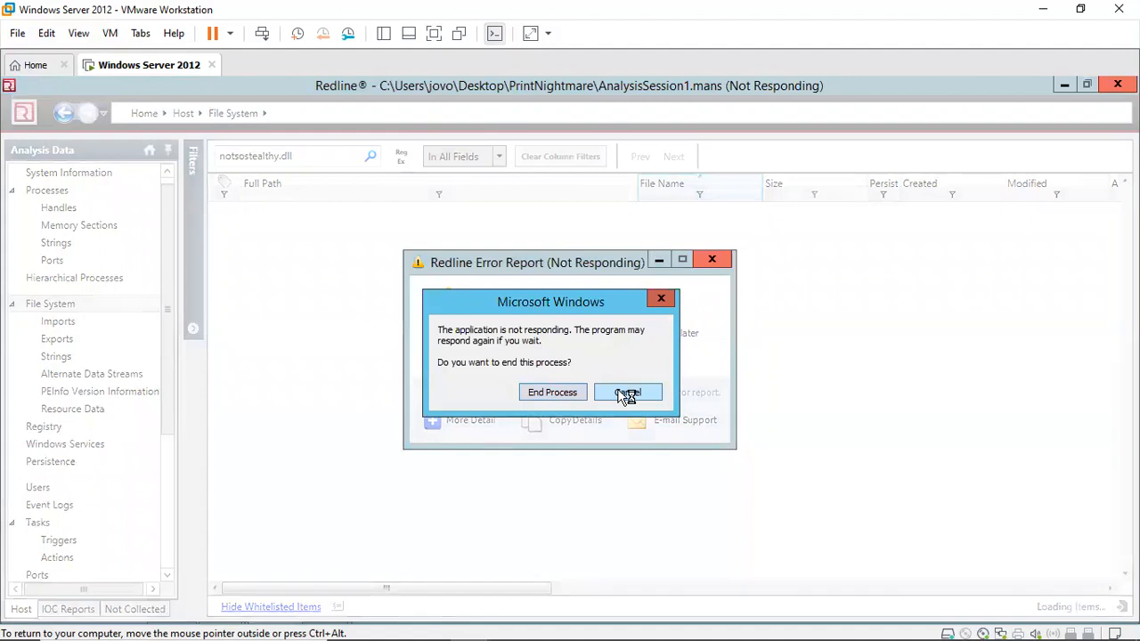
pyautogui.click(627, 393)
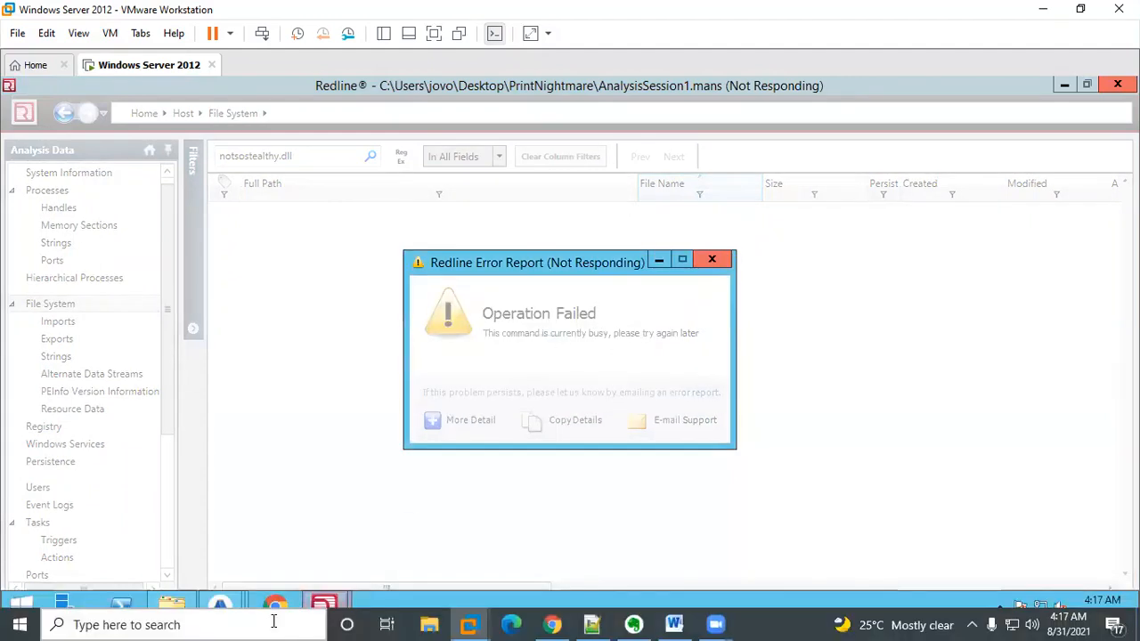
pyautogui.click(226, 604)
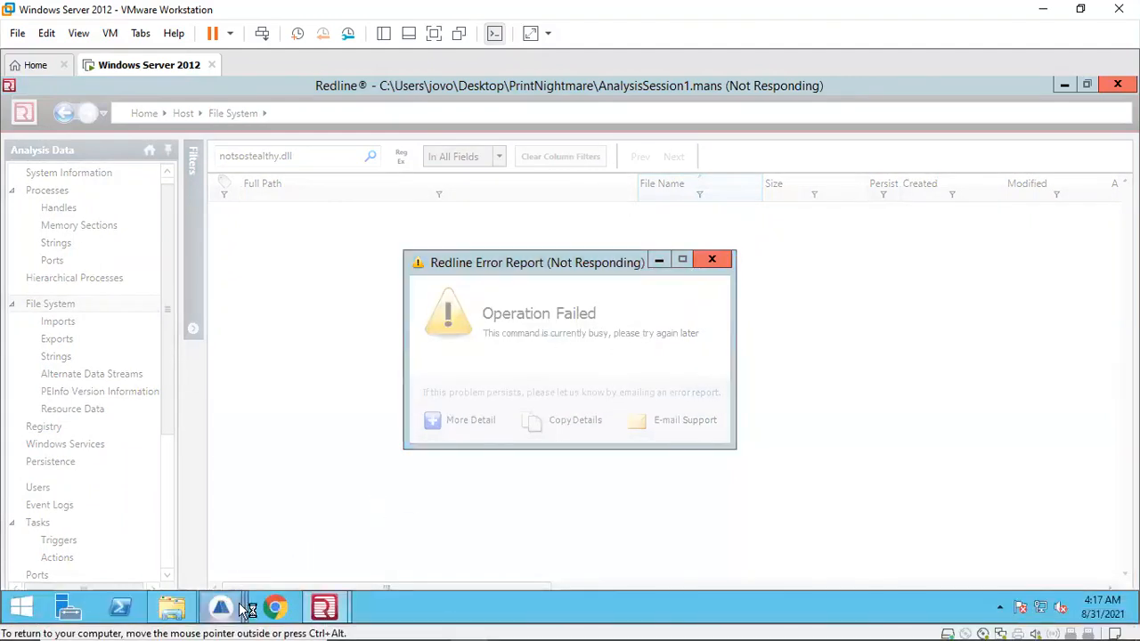
pyautogui.click(434, 538)
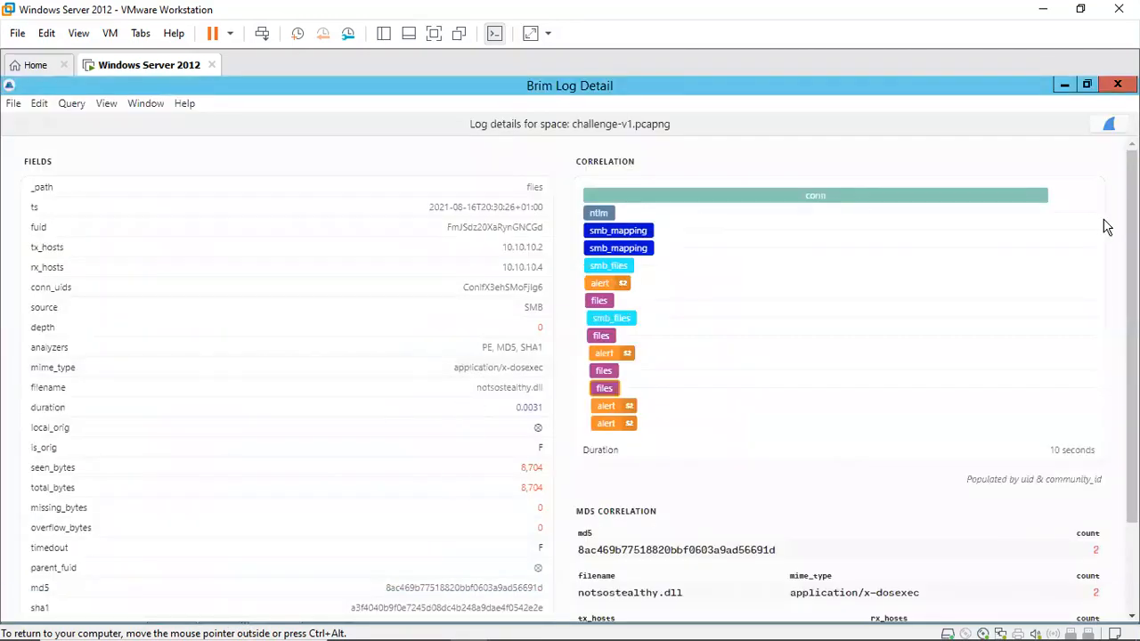
# Step: Select the notsostealthy.dll record's SHA1 hash and run a VirusTotal Lookup on it
pyautogui.scroll(-3, 507, 415)
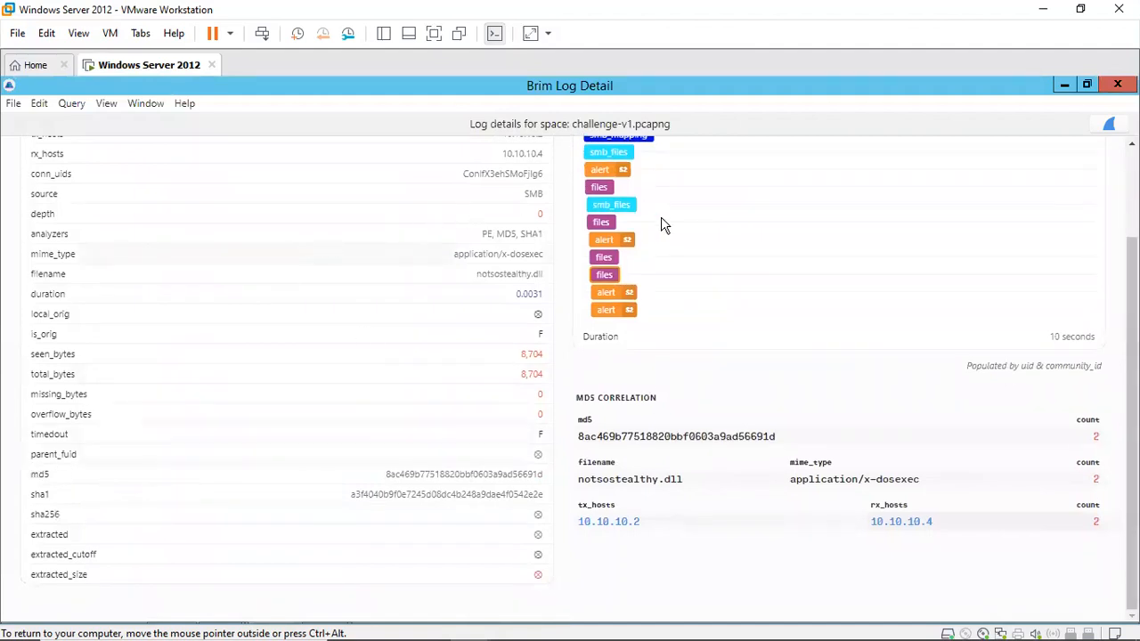
pyautogui.doubleClick(496, 275)
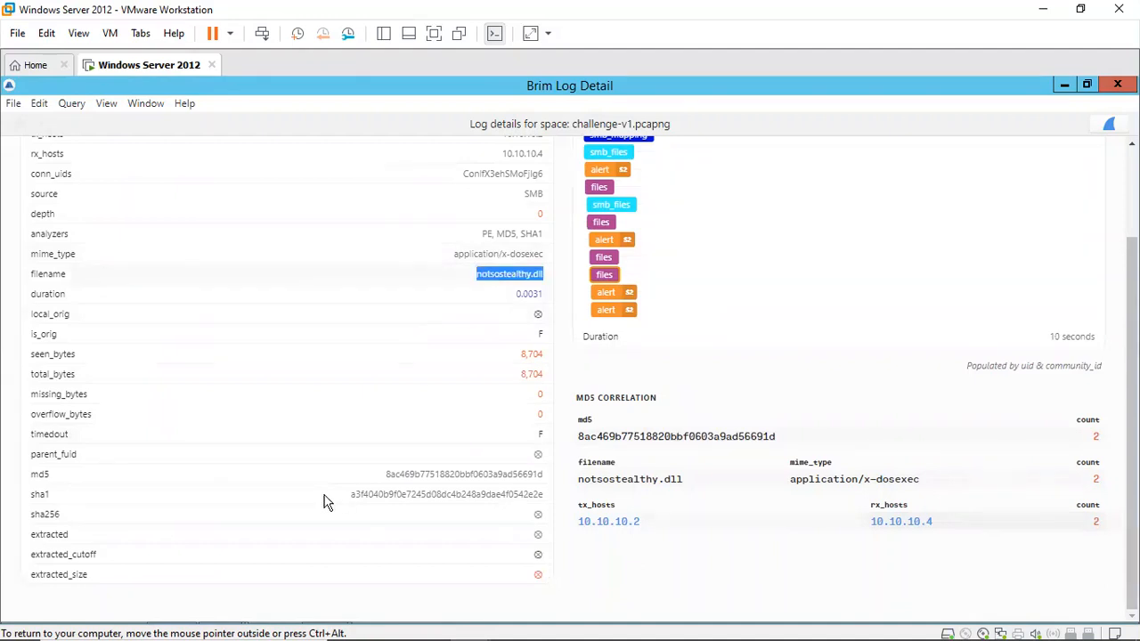
pyautogui.click(49, 481)
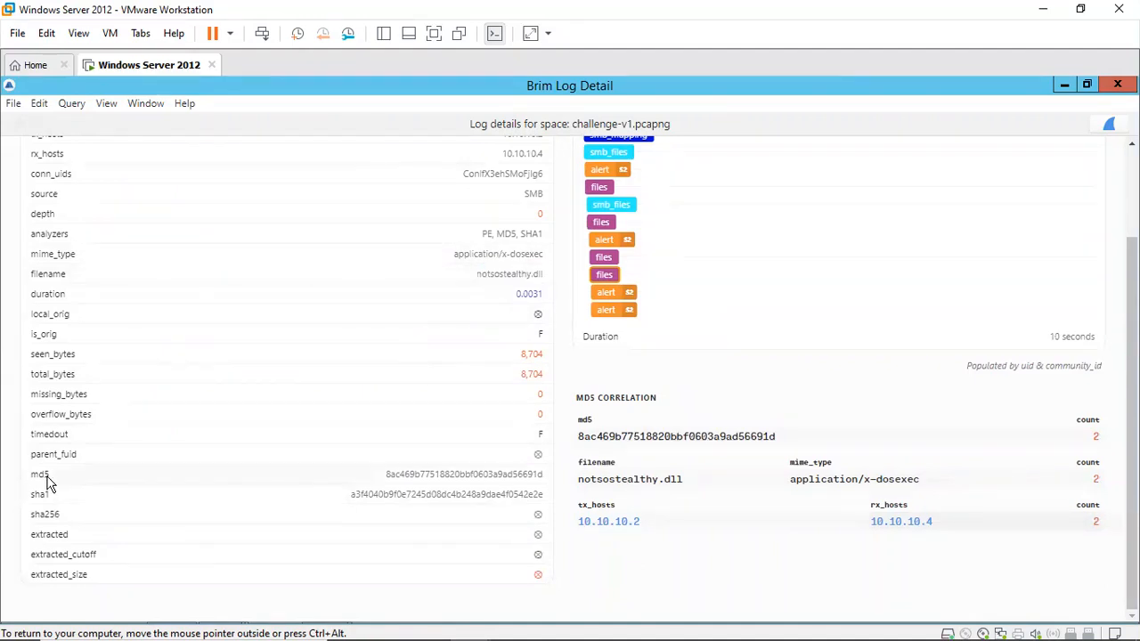
pyautogui.doubleClick(123, 504)
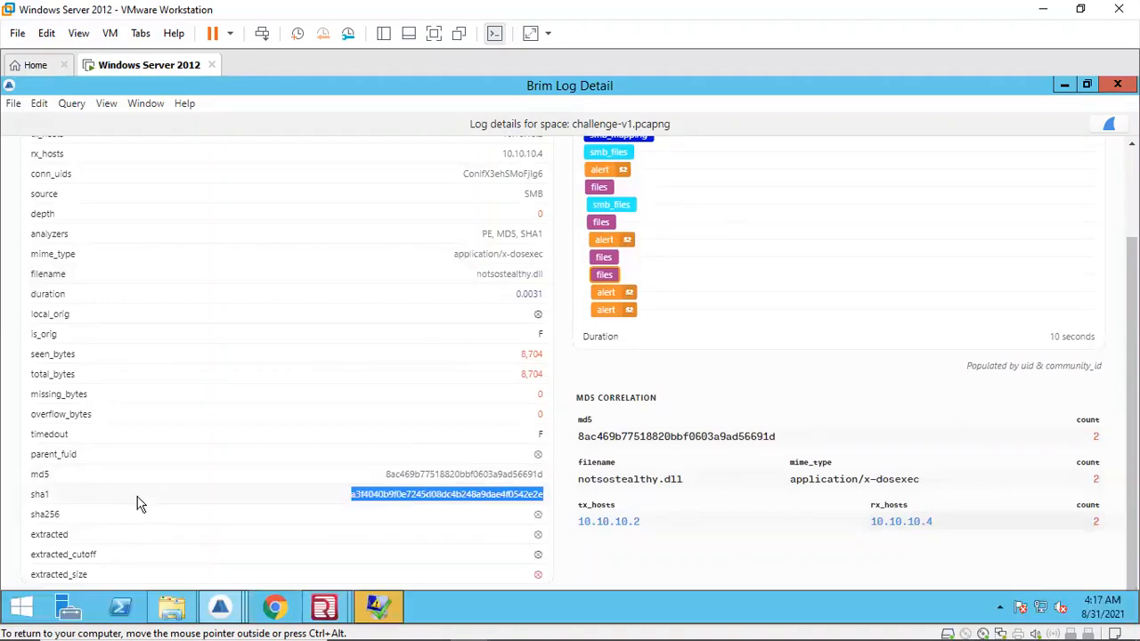
pyautogui.rightClick(423, 499)
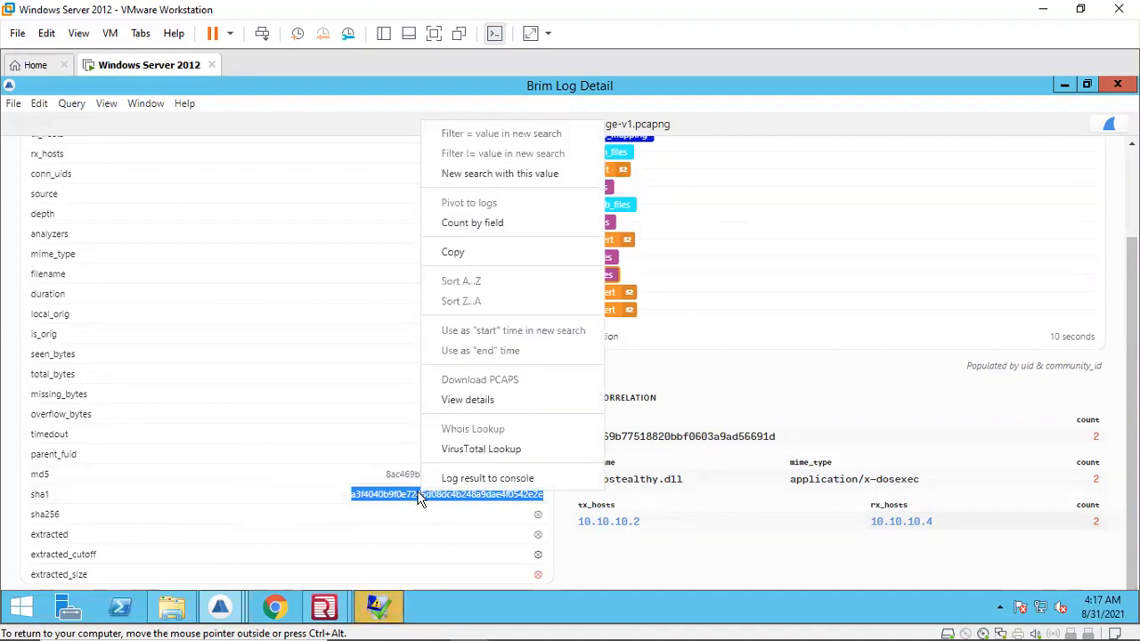
pyautogui.rightClick(408, 489)
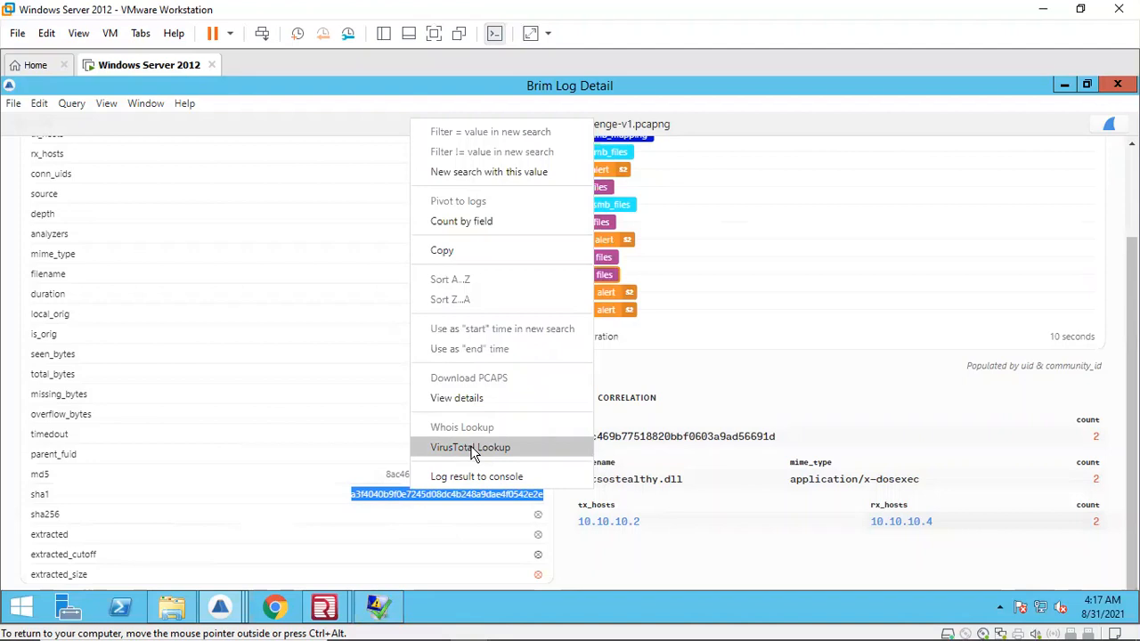
pyautogui.click(472, 449)
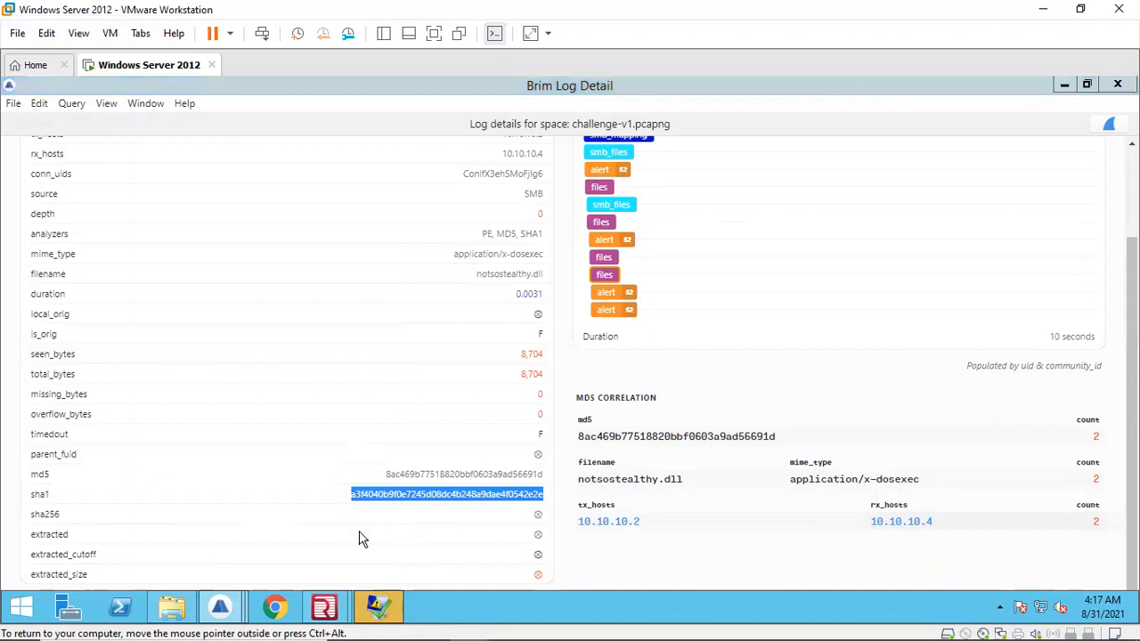
# Step: Dismiss the Redline not-responding dialog and reselect the SHA1 hash value
pyautogui.click(375, 600)
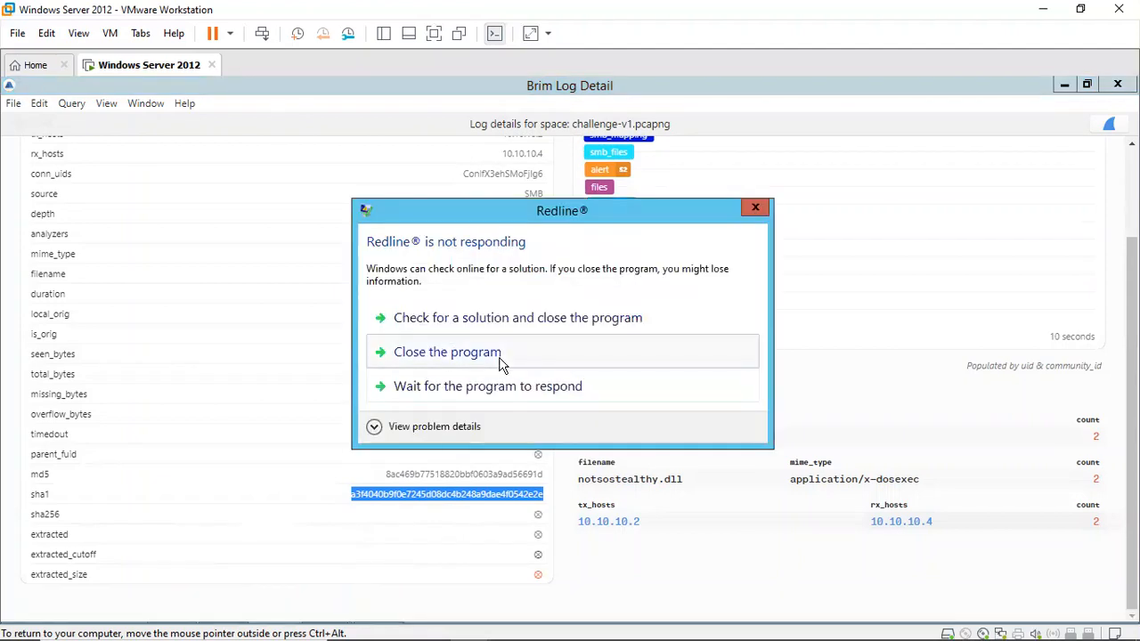
pyautogui.click(465, 401)
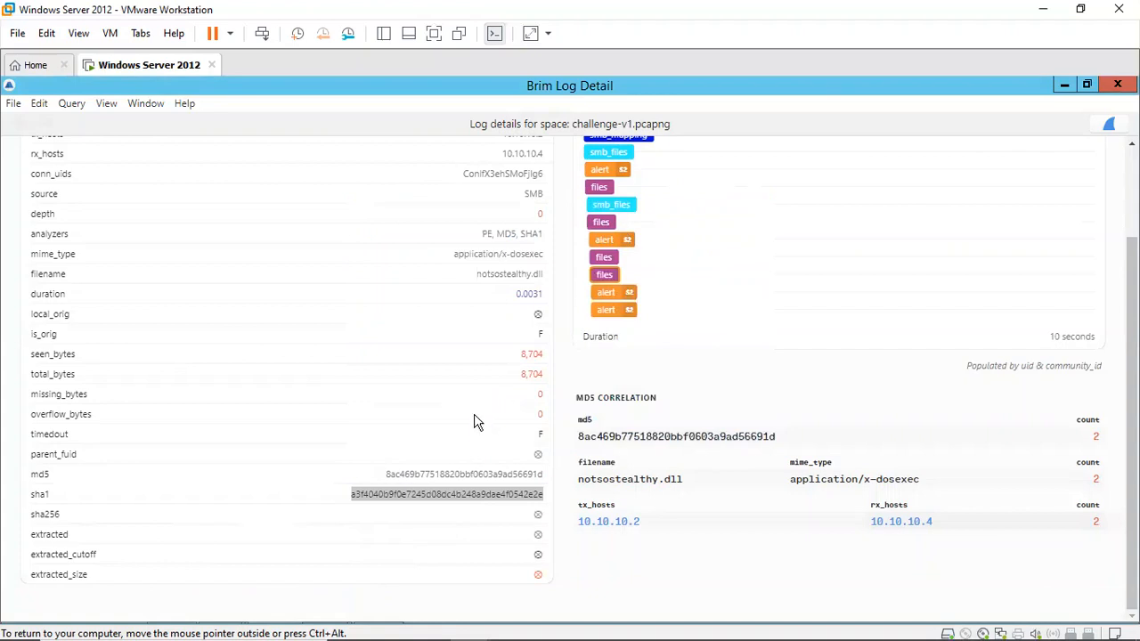
pyautogui.click(311, 497)
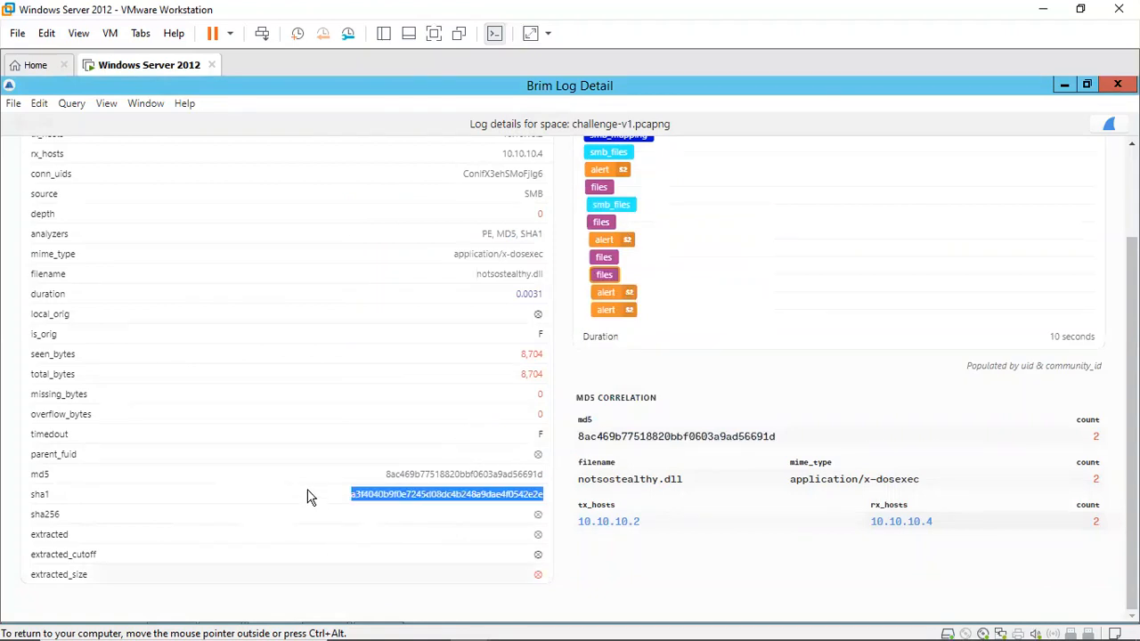
# Step: Switch to the browser's LetsDefend challenge page at the sha256 hash question
pyautogui.moveTo(326, 635)
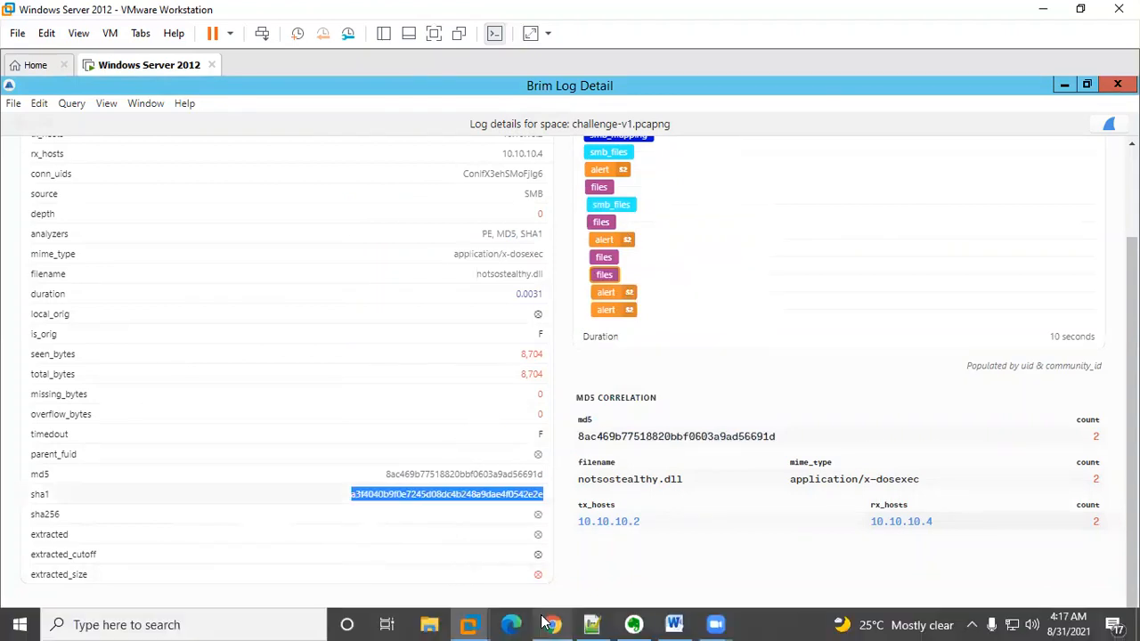
pyautogui.moveTo(548, 624)
pyautogui.click(579, 544)
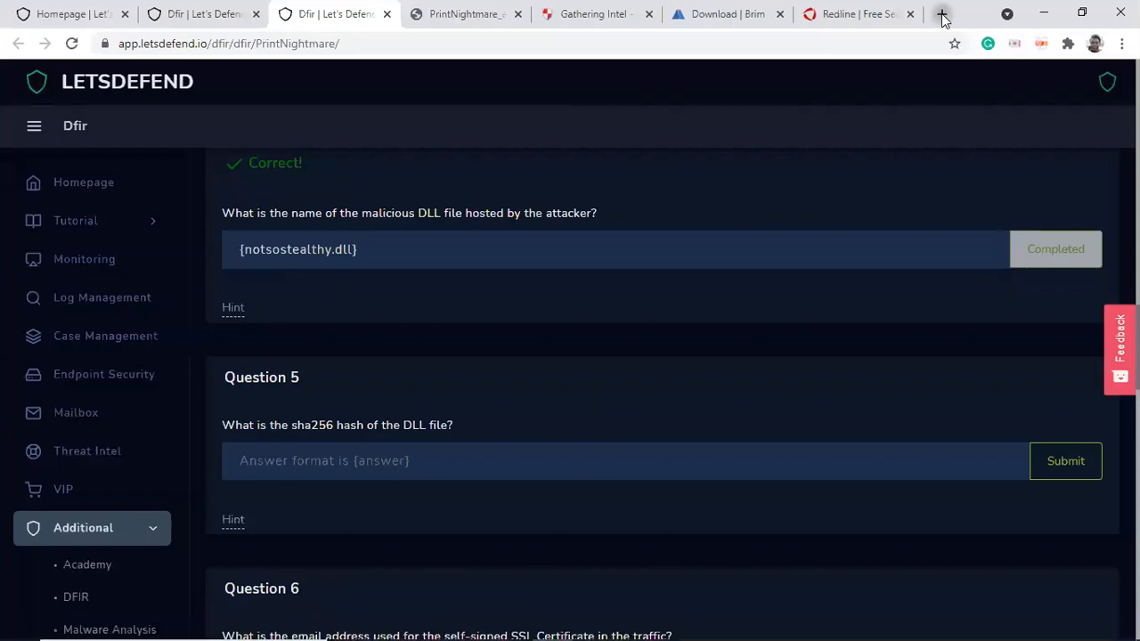
# Step: Open a new browser tab, closing the extra one
pyautogui.hotkey('ctrl', 't')
pyautogui.hotkey('ctrl', 't')
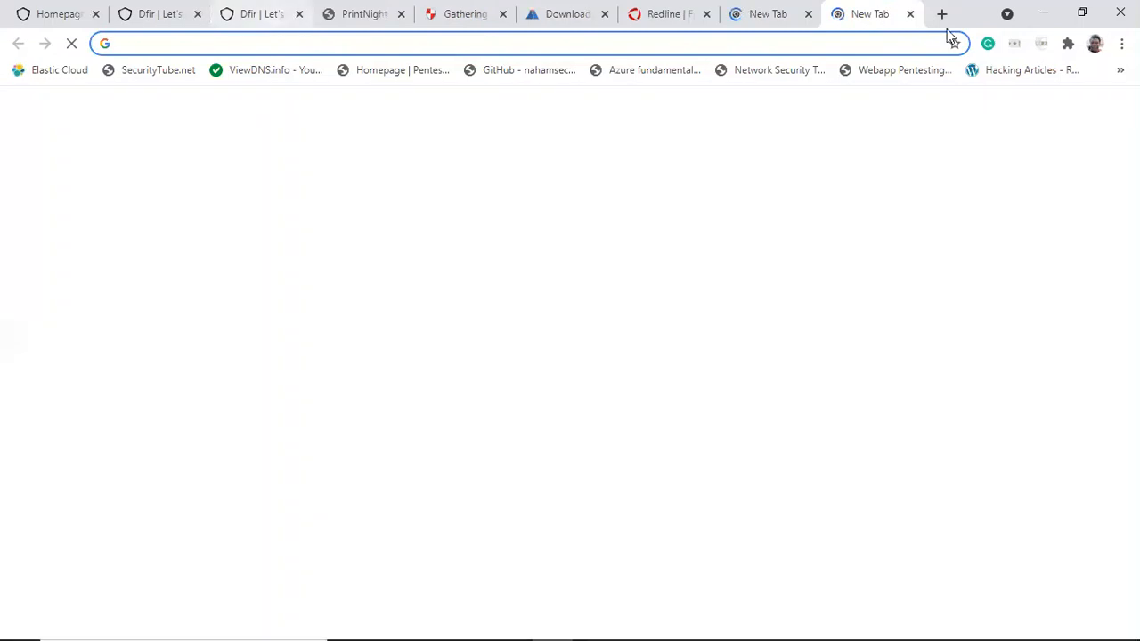
pyautogui.click(889, 136)
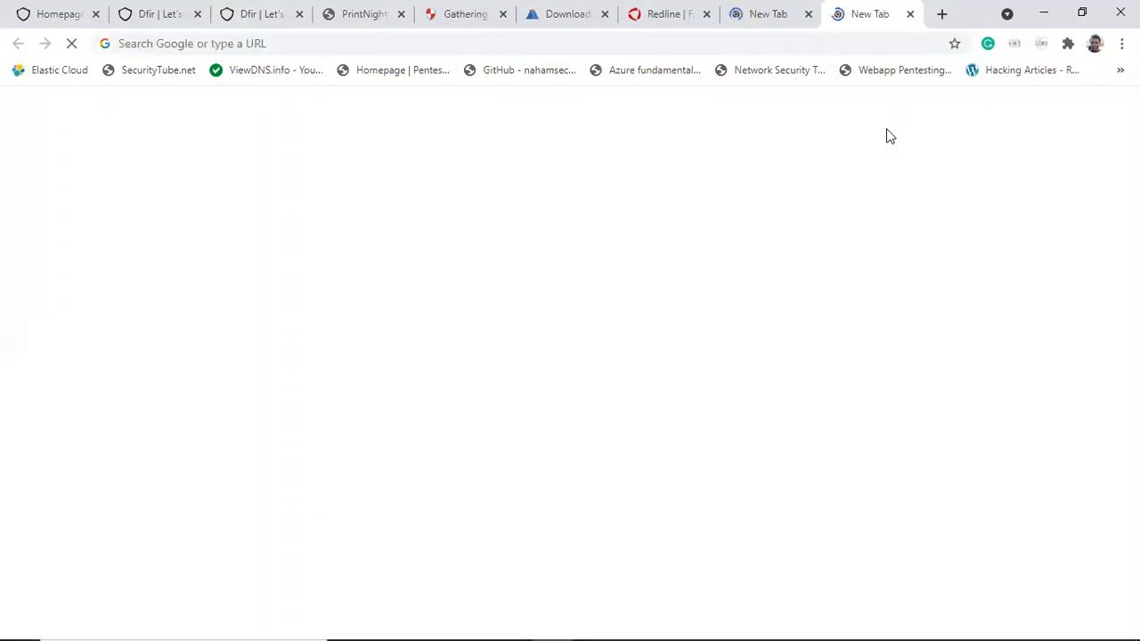
pyautogui.hotkey('ctrl', 'w')
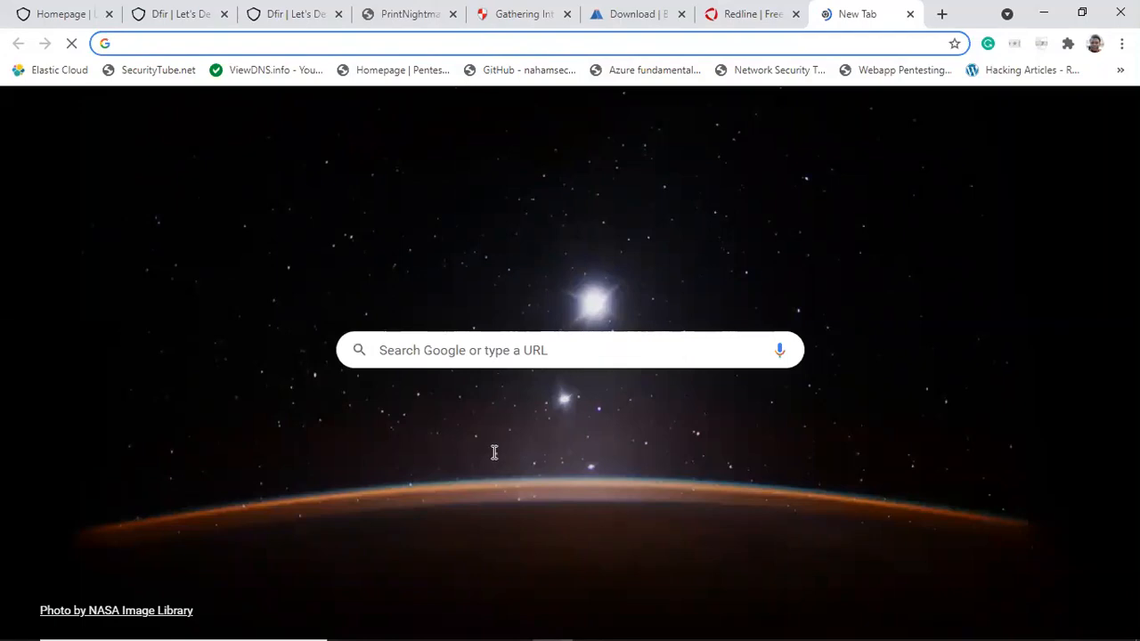
# Step: Search Google for virustotal
pyautogui.moveTo(457, 624)
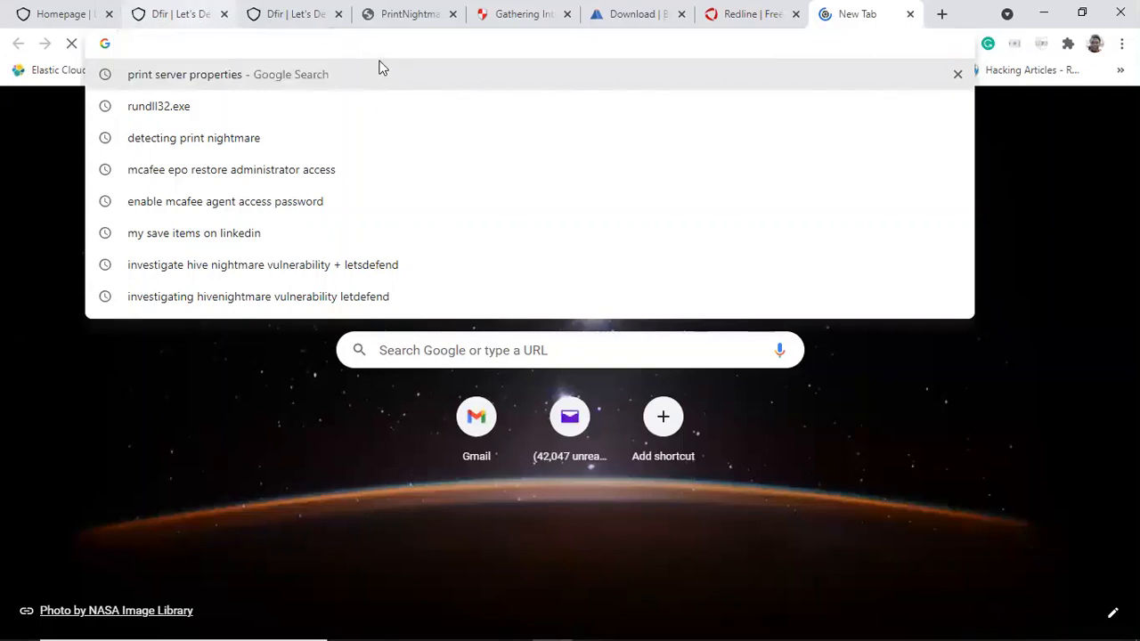
pyautogui.write('viru')
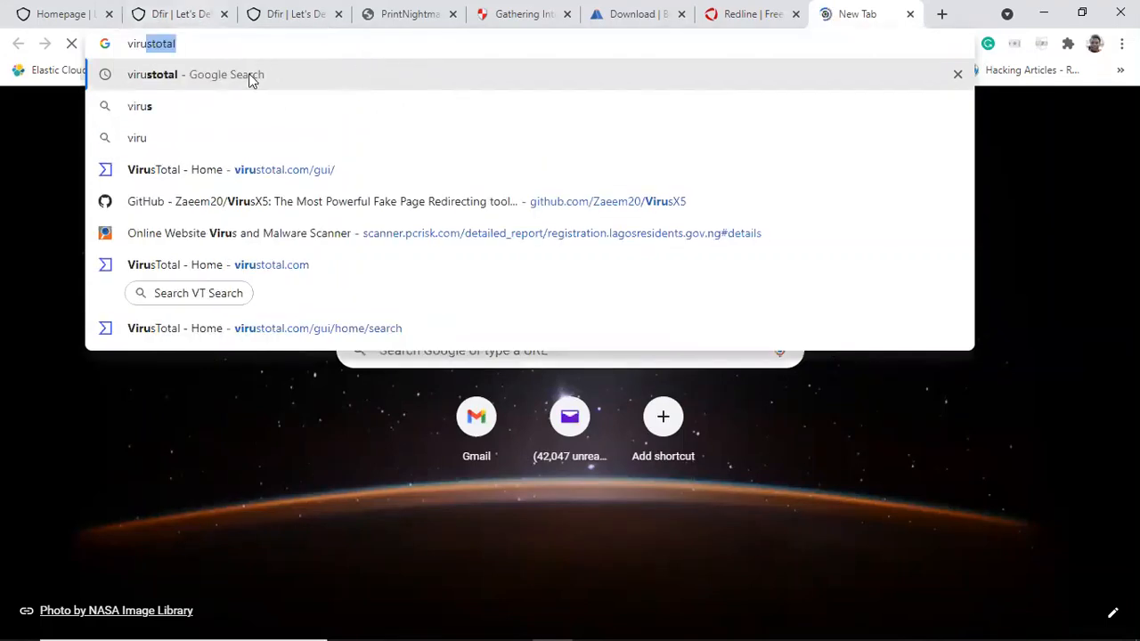
pyautogui.click(249, 79)
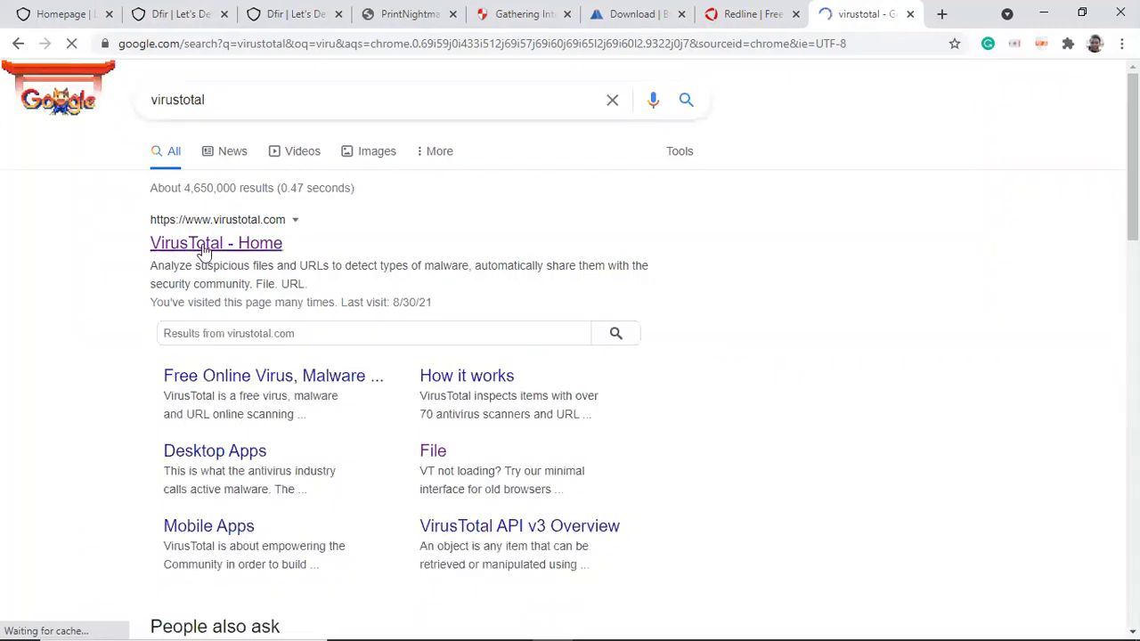
# Step: Switch back to the virtual machine and bring up the browser window opened by the VirusTotal lookup
pyautogui.moveTo(385, 625)
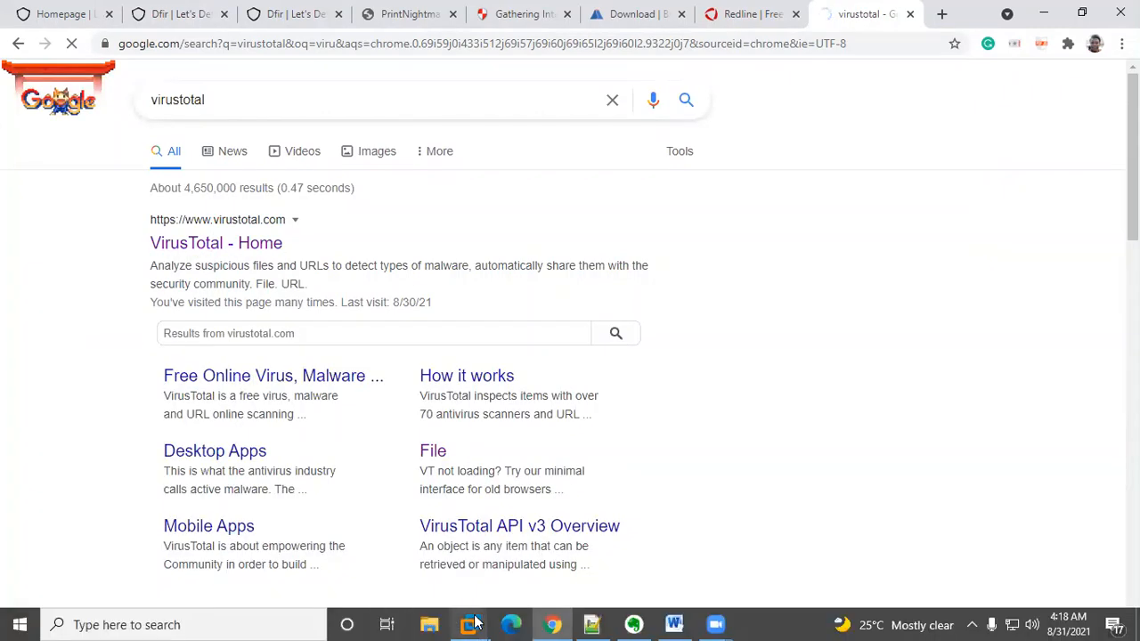
pyautogui.click(552, 535)
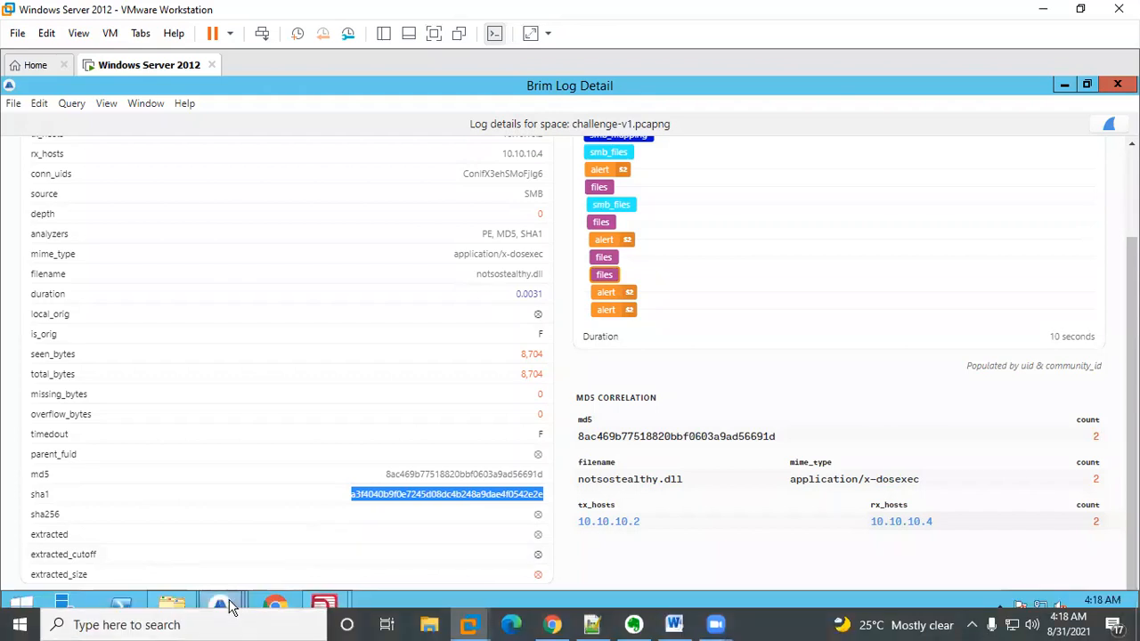
pyautogui.click(232, 608)
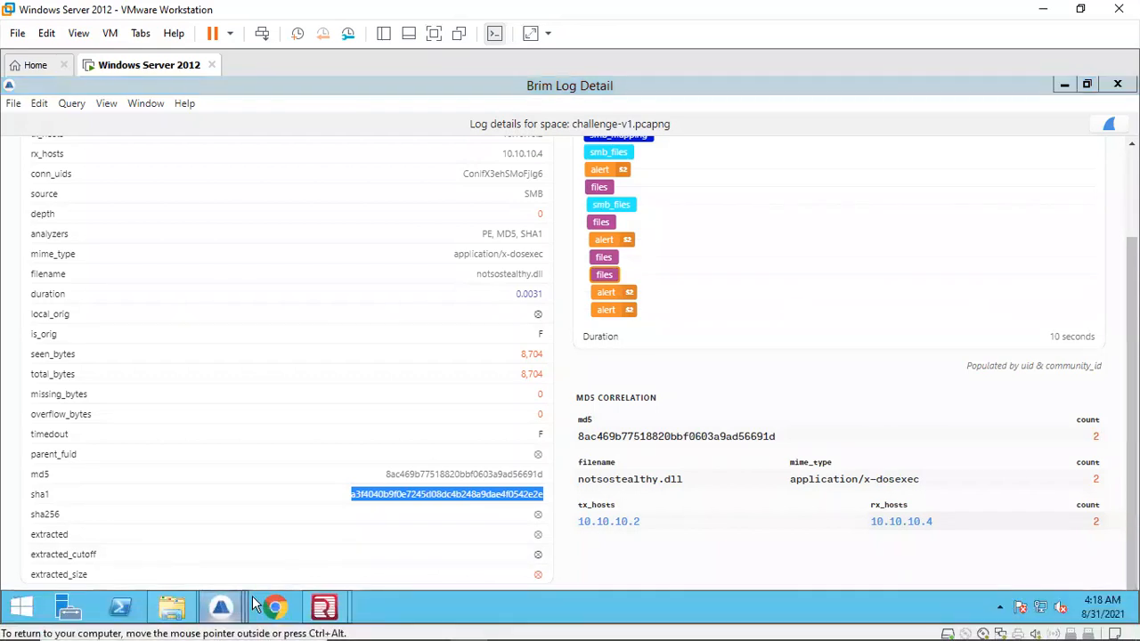
pyautogui.moveTo(238, 607)
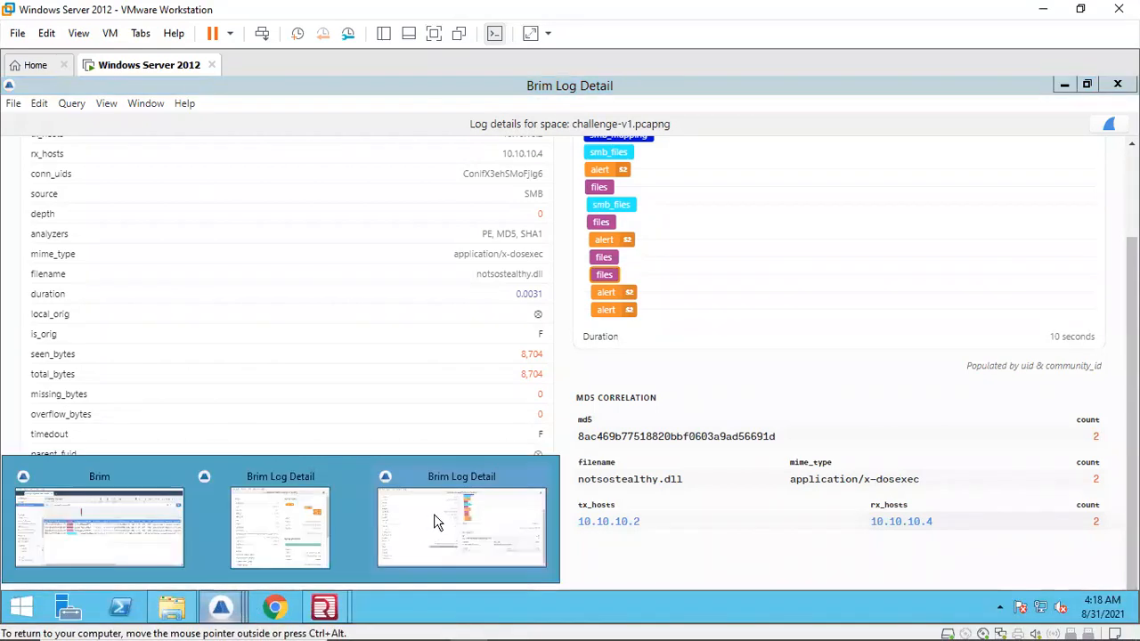
pyautogui.click(269, 607)
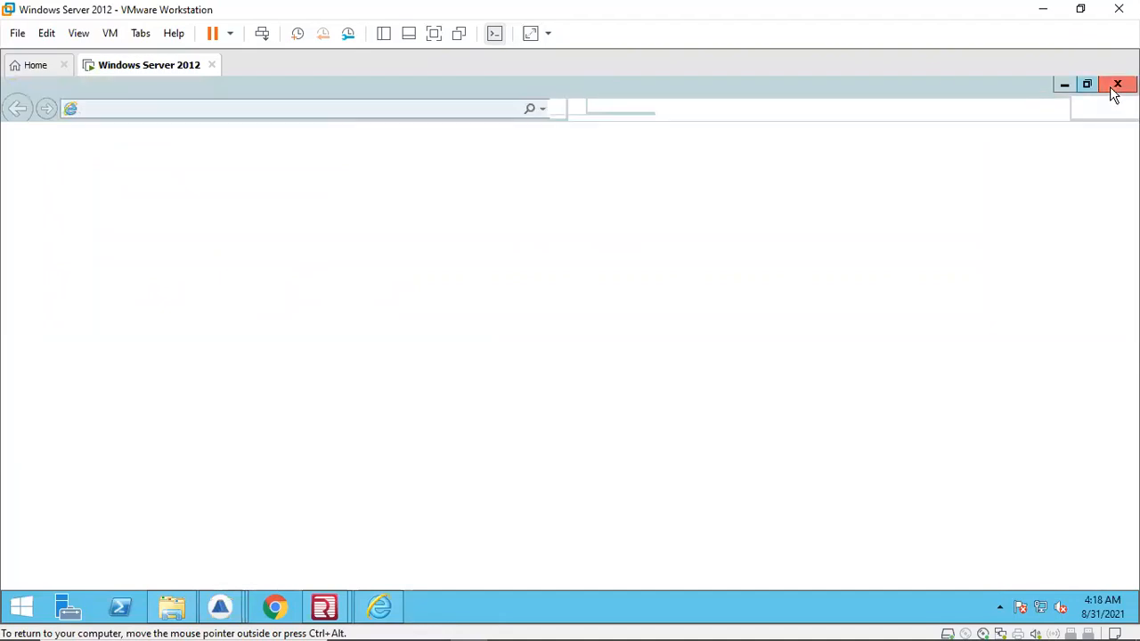
# Step: Open VirusTotal's Search tab in the host browser and paste notsostealthy.dll into the search field
pyautogui.moveTo(460, 617)
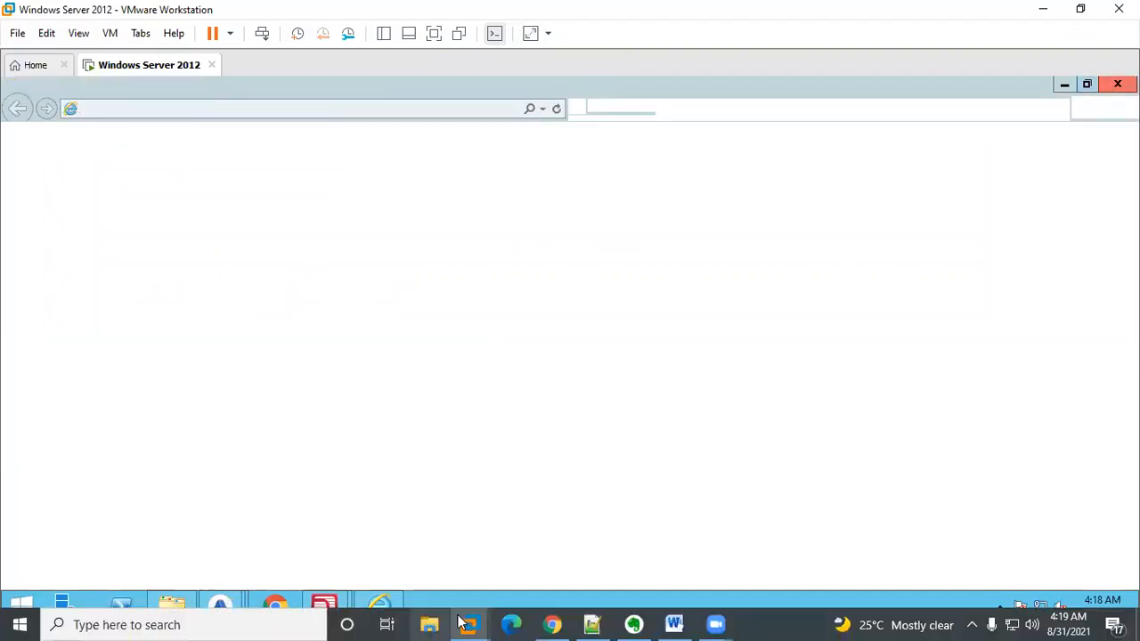
pyautogui.click(553, 625)
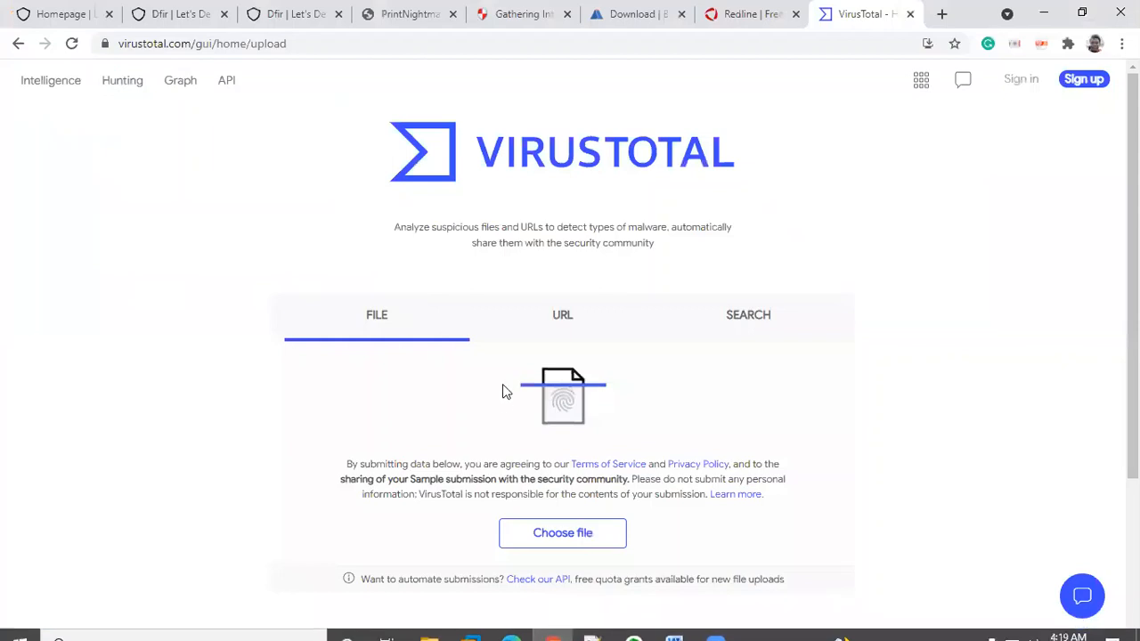
pyautogui.click(748, 316)
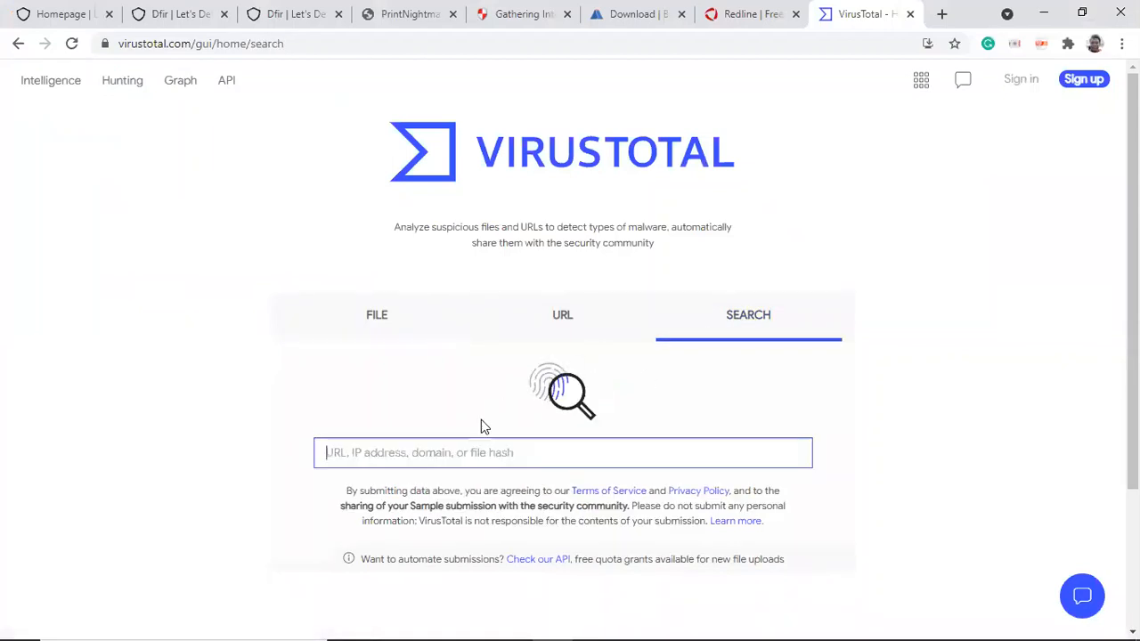
pyautogui.write('notsostealthy.dll')
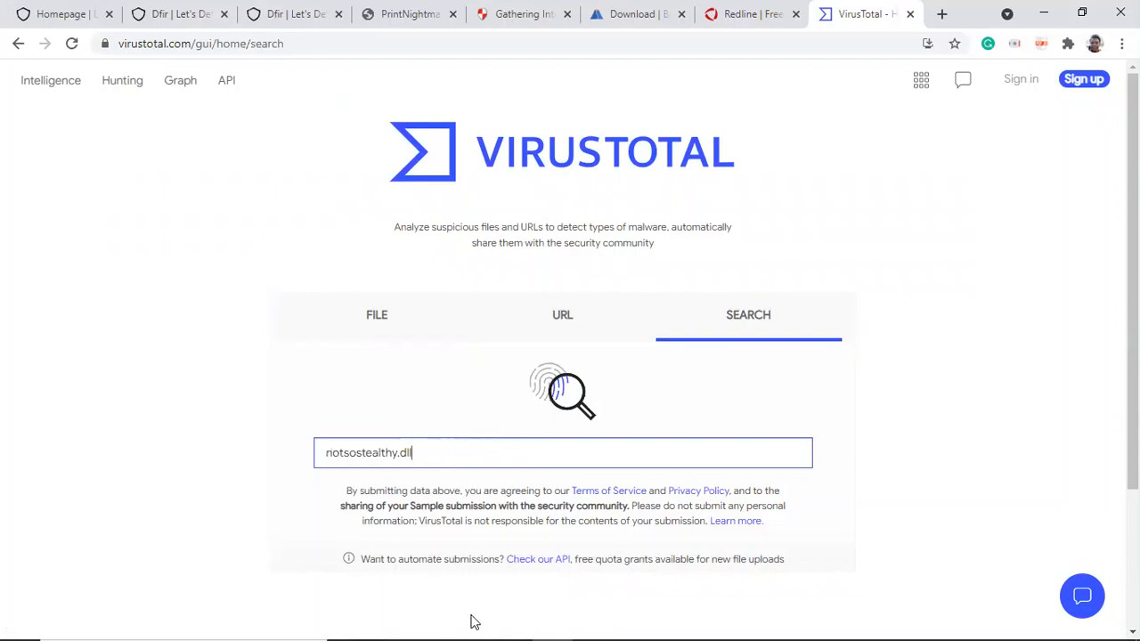
pyautogui.click(553, 625)
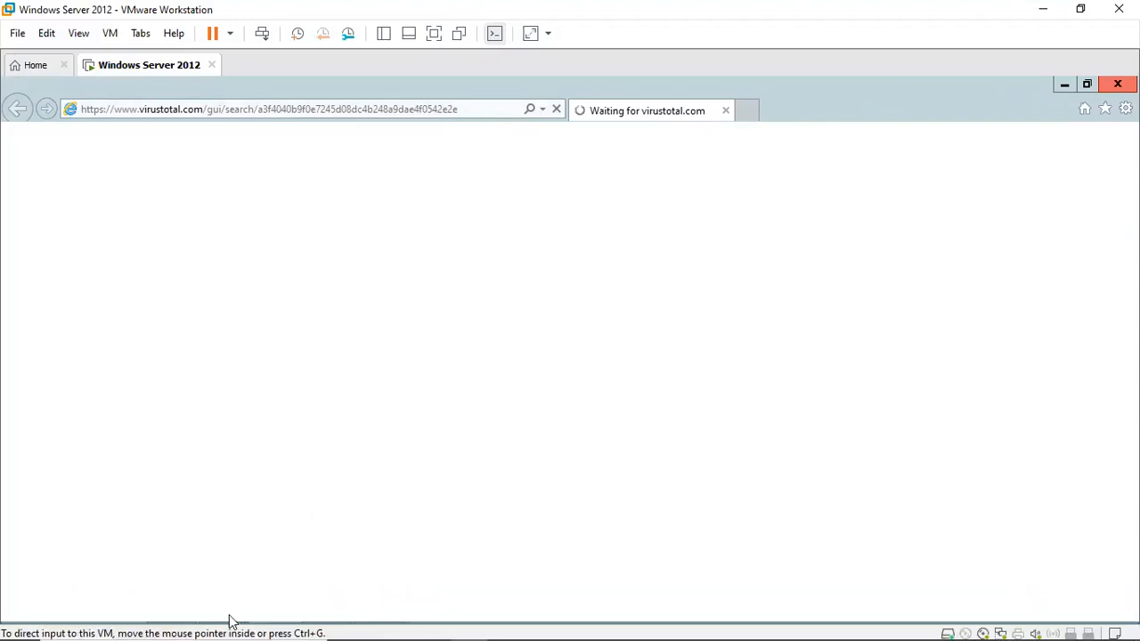
# Step: Dismiss the Internet Explorer blocked-content dialog in the virtual machine and return to the Brim log detail window
pyautogui.moveTo(226, 626)
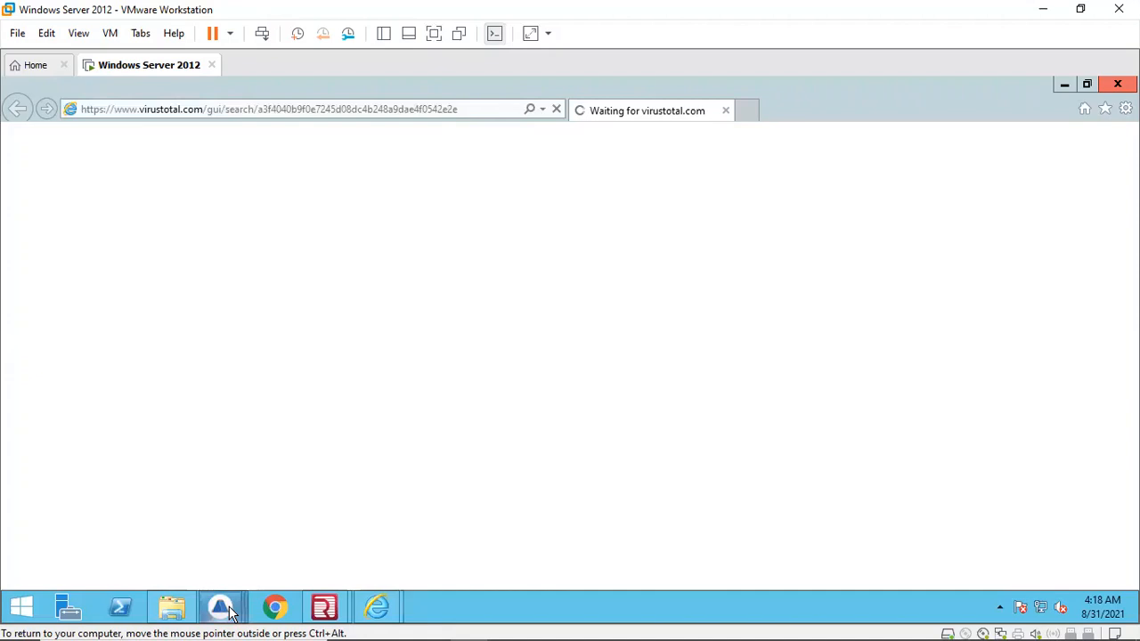
pyautogui.click(234, 608)
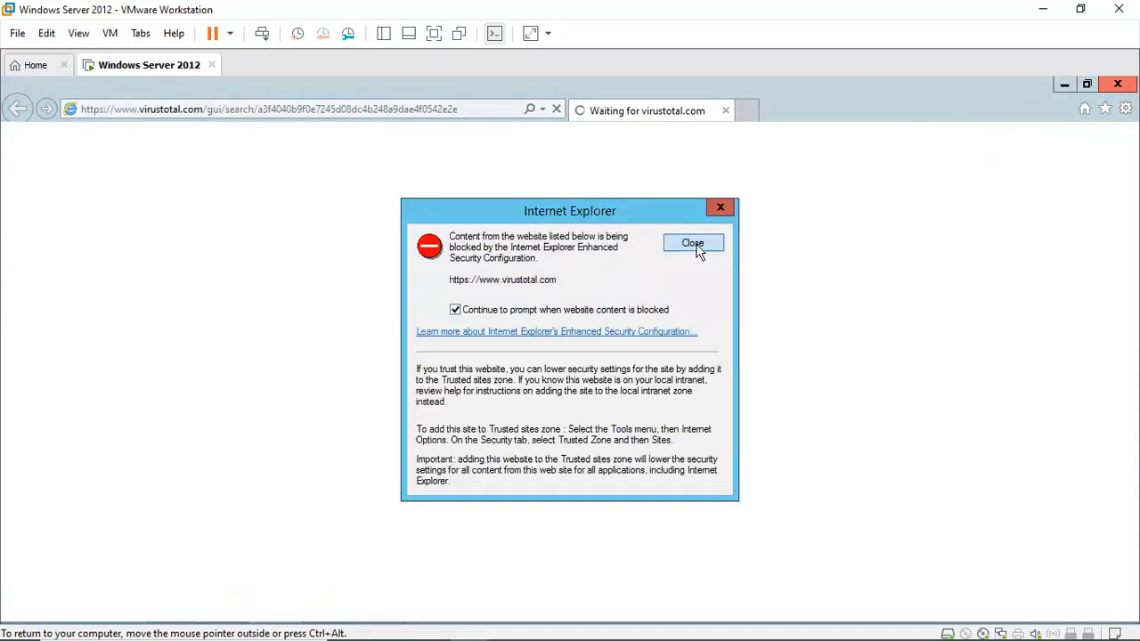
pyautogui.click(696, 247)
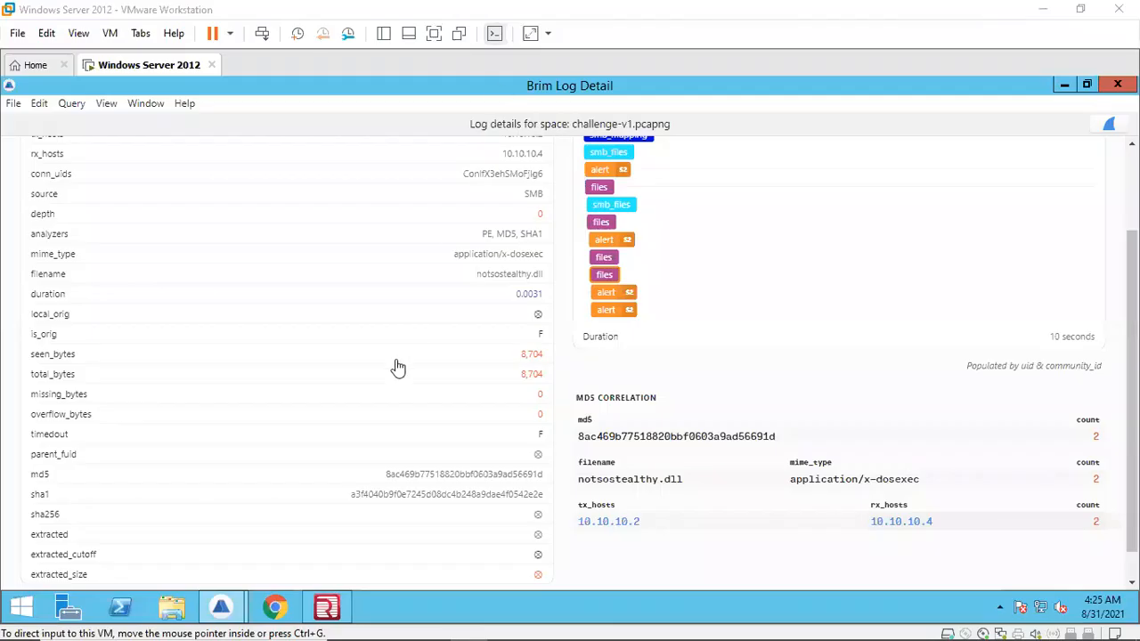
# Step: Copy the md5 hash of notsostealthy.dll from the Brim log details
pyautogui.doubleClick(437, 474)
pyautogui.hotkey('ctrl', 'c')
pyautogui.rightClick(437, 477)
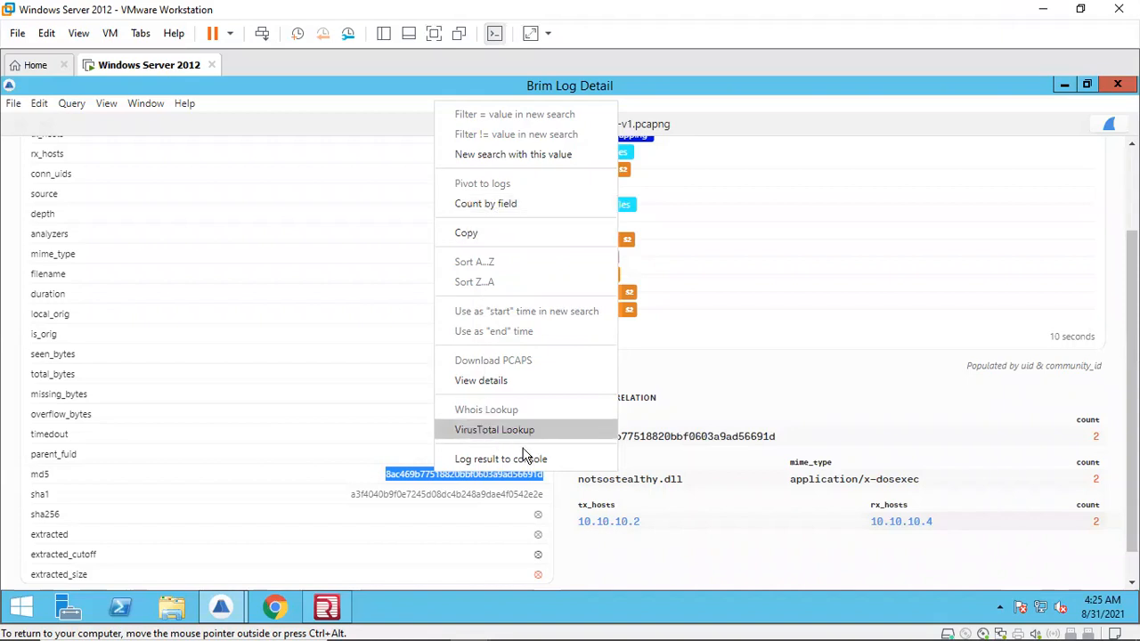
pyautogui.click(467, 232)
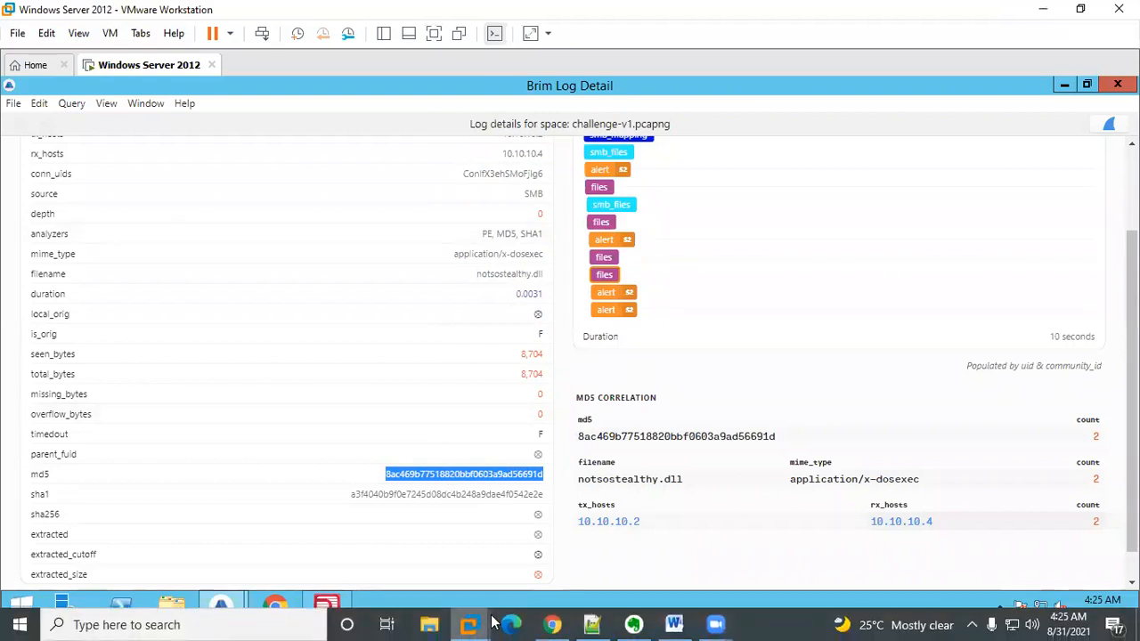
# Step: Switch to the host browser and search VirusTotal for the copied md5 hash, replacing notsostealthy.dll
pyautogui.click(552, 624)
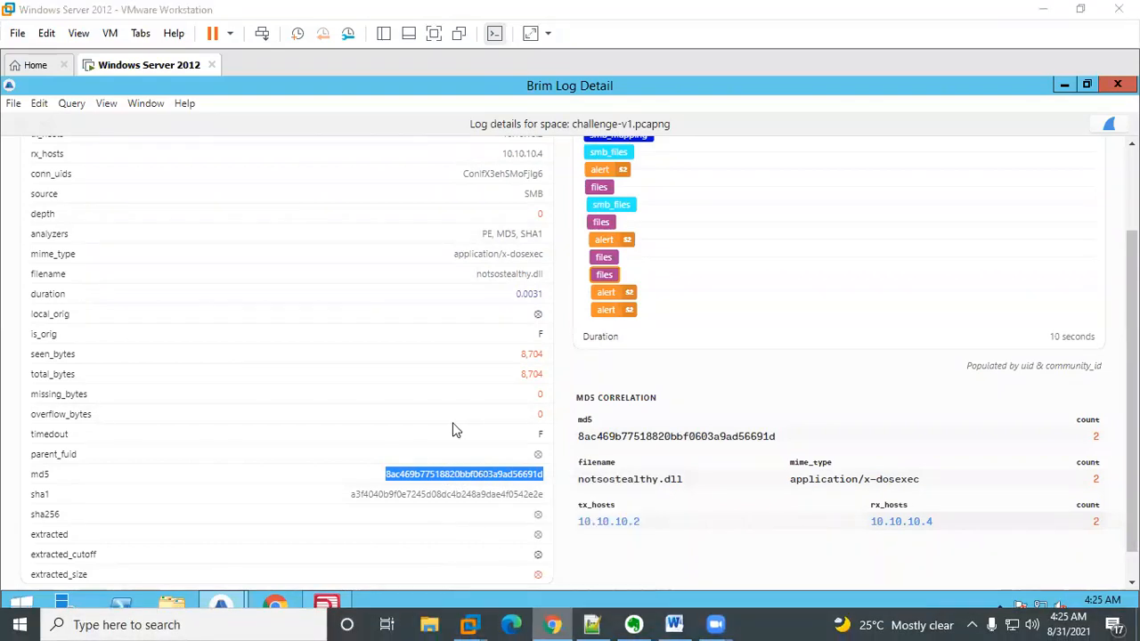
pyautogui.hotkey('ctrl', 'a')
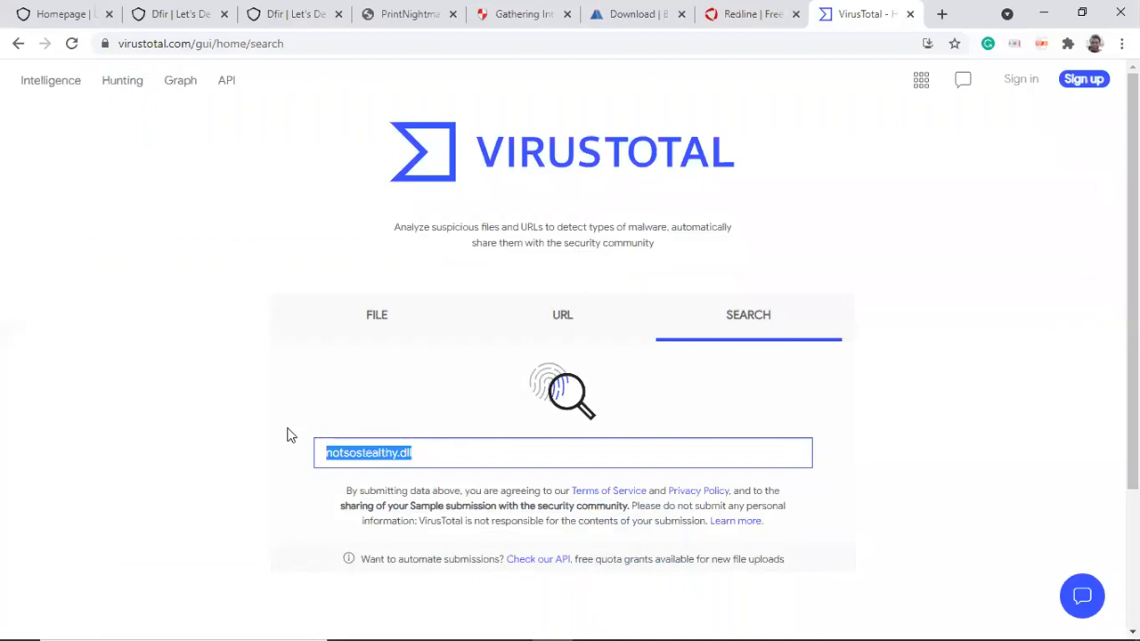
pyautogui.hotkey('ctrl', 'v')
pyautogui.press('Return')
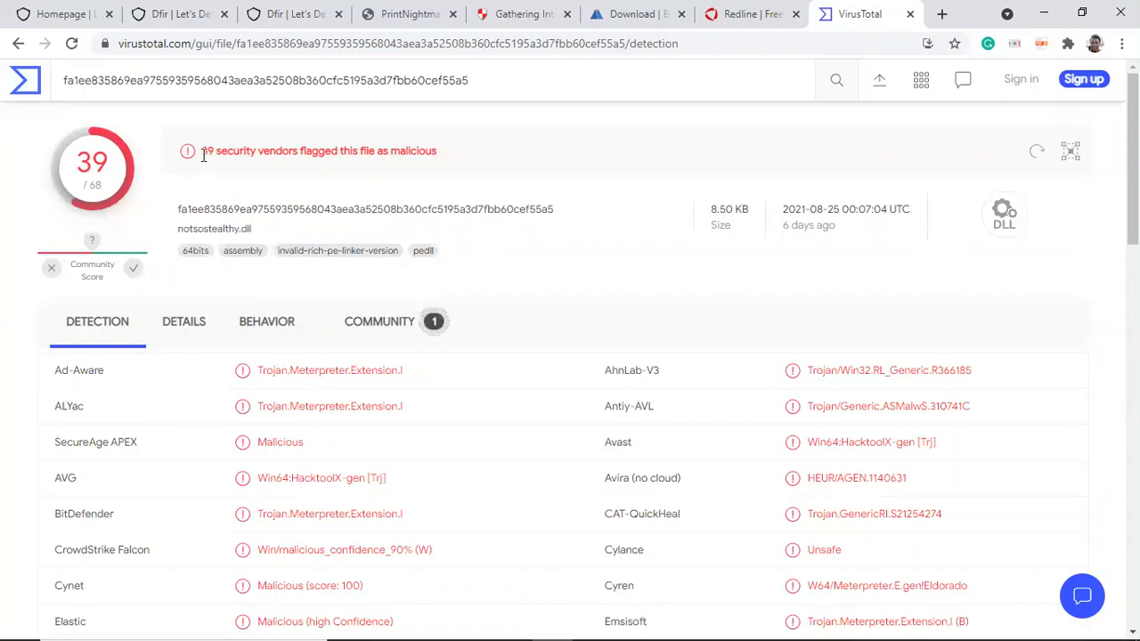
# Step: Open the file's Details tab on VirusTotal and copy its SHA-256 hash
pyautogui.click(183, 330)
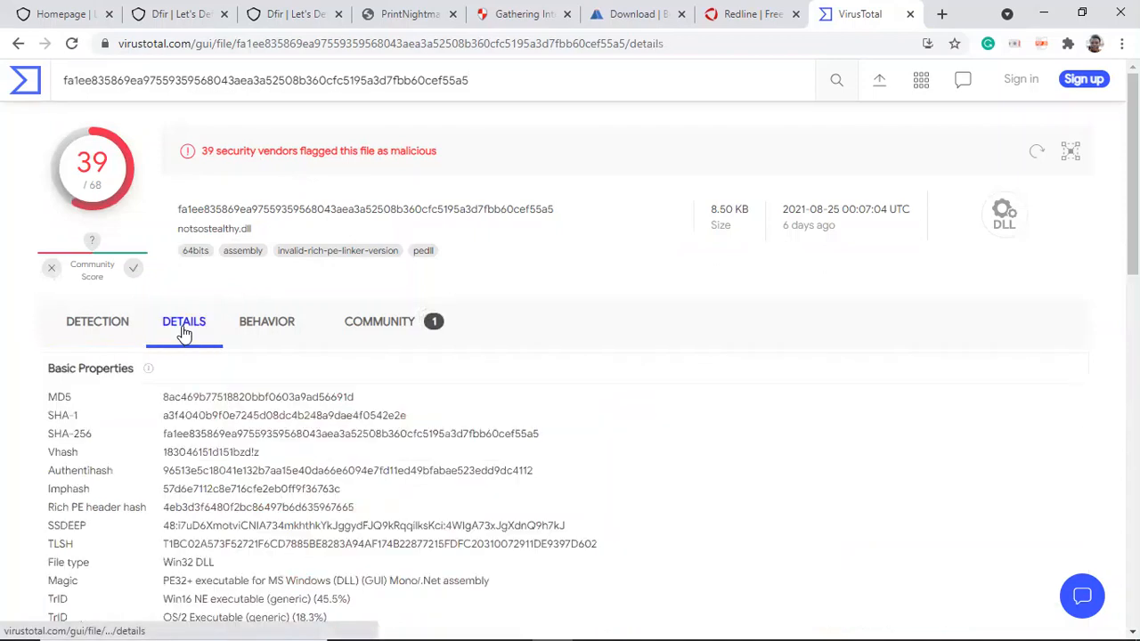
pyautogui.doubleClick(209, 436)
pyautogui.hotkey('ctrl', 'c')
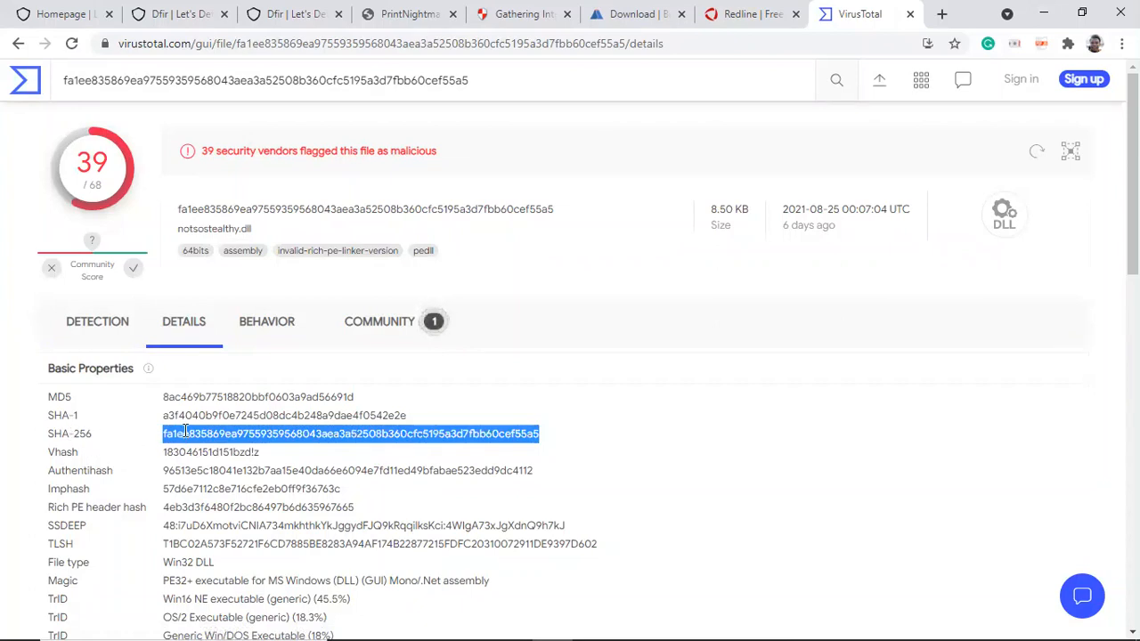
pyautogui.moveTo(452, 618)
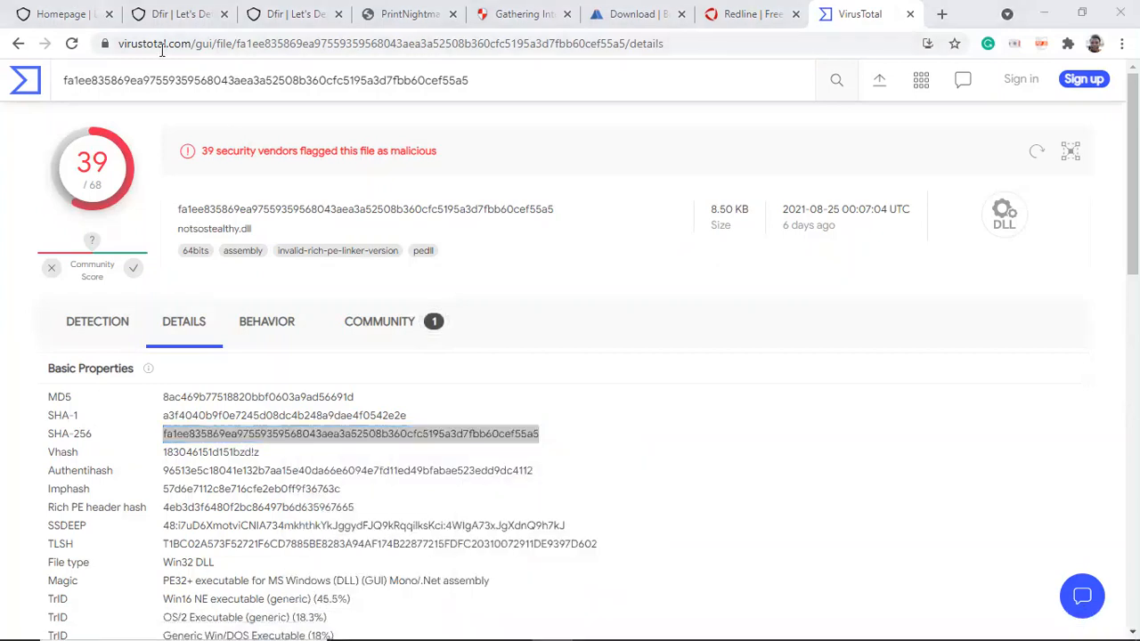
# Step: Submit the SHA-256 hash wrapped in braces as the answer to Question 5 in the LetsDefend challenge tab
pyautogui.hotkey('ctrl', '3')
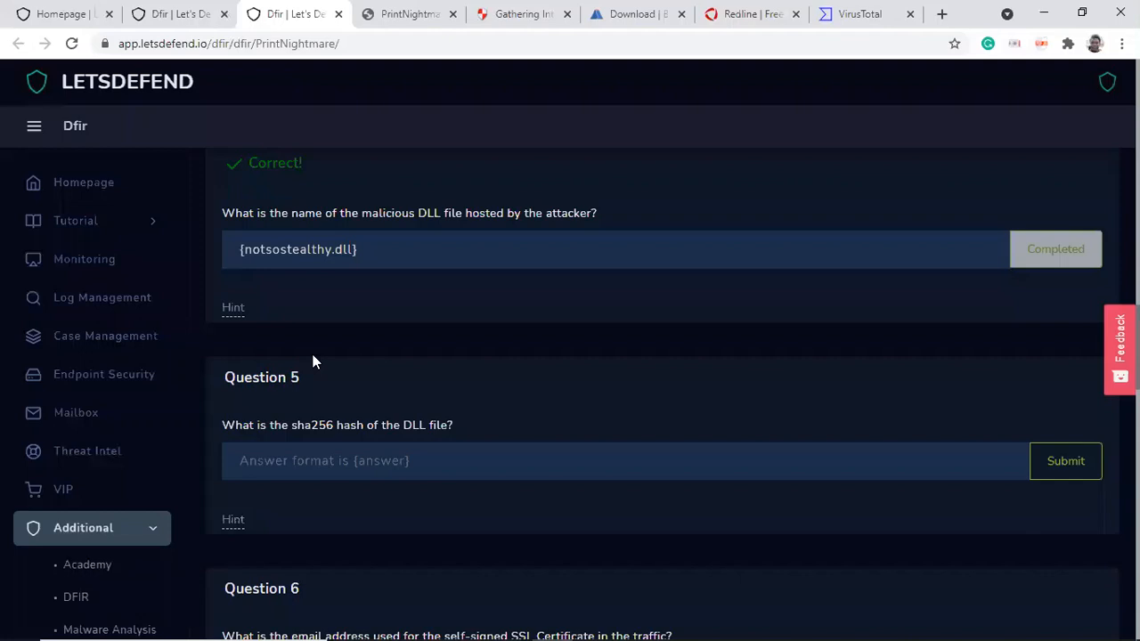
pyautogui.click(316, 464)
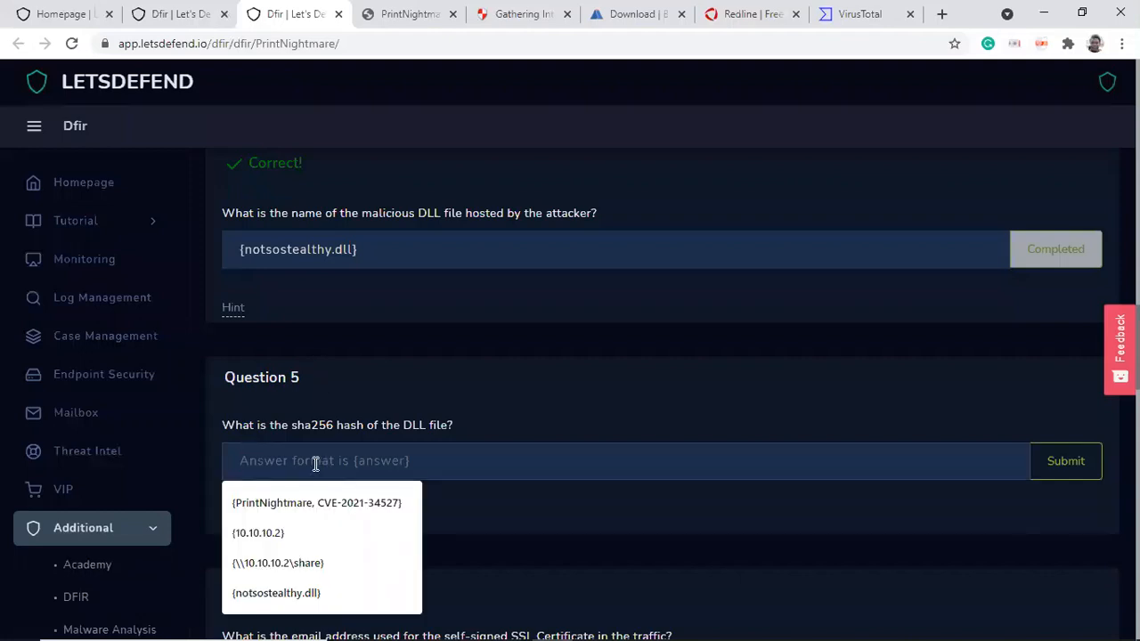
pyautogui.write('{}')
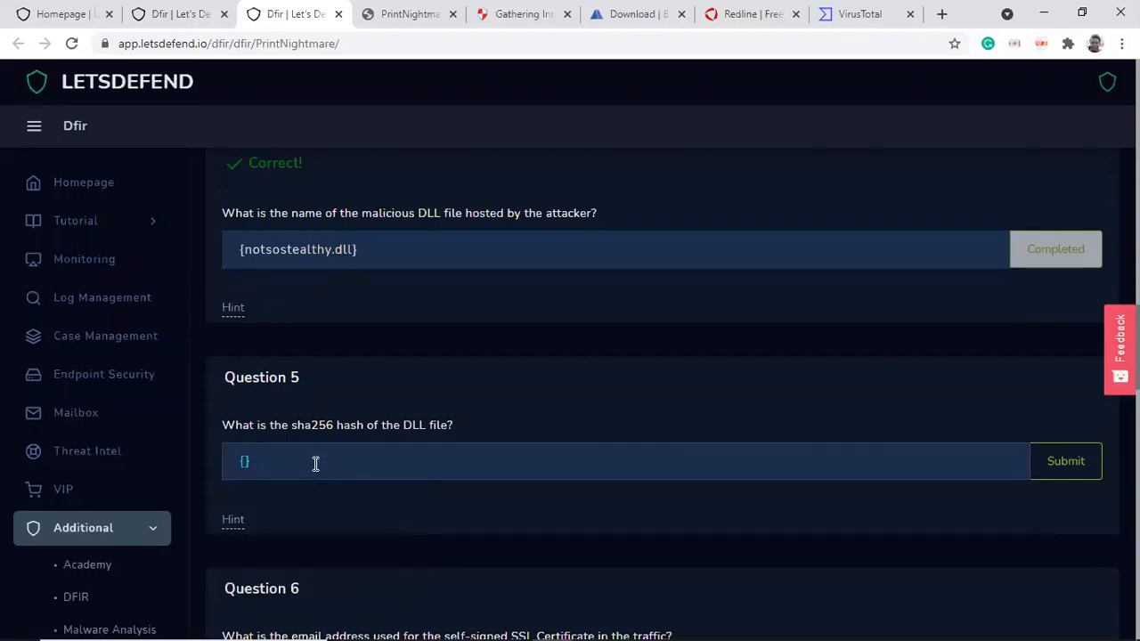
pyautogui.hotkey('ctrl', 'v')
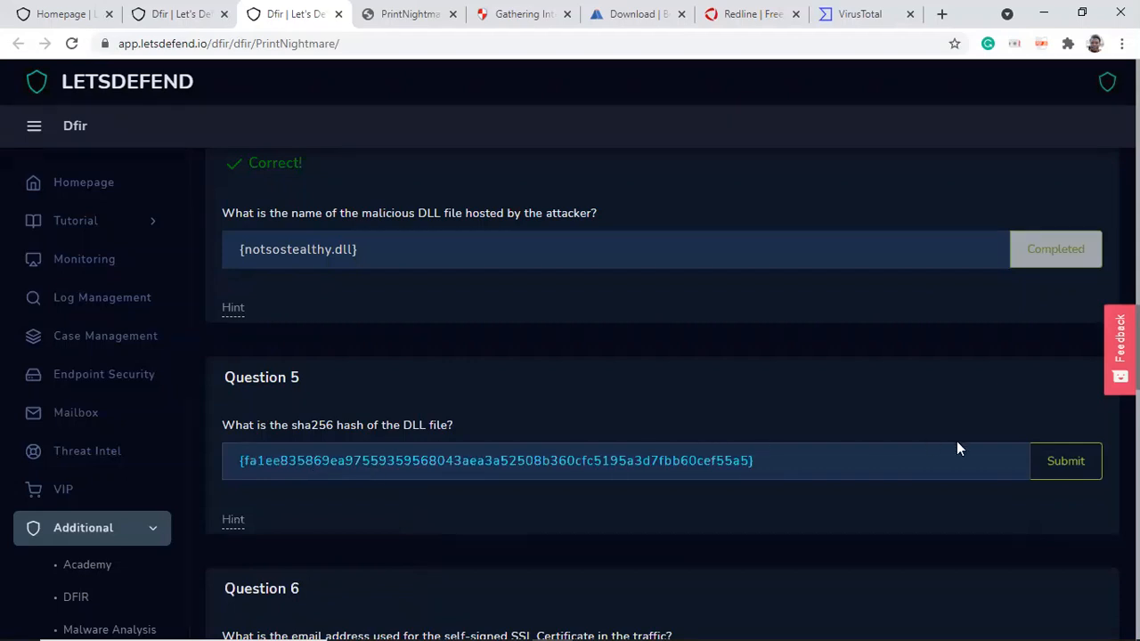
pyautogui.click(1051, 462)
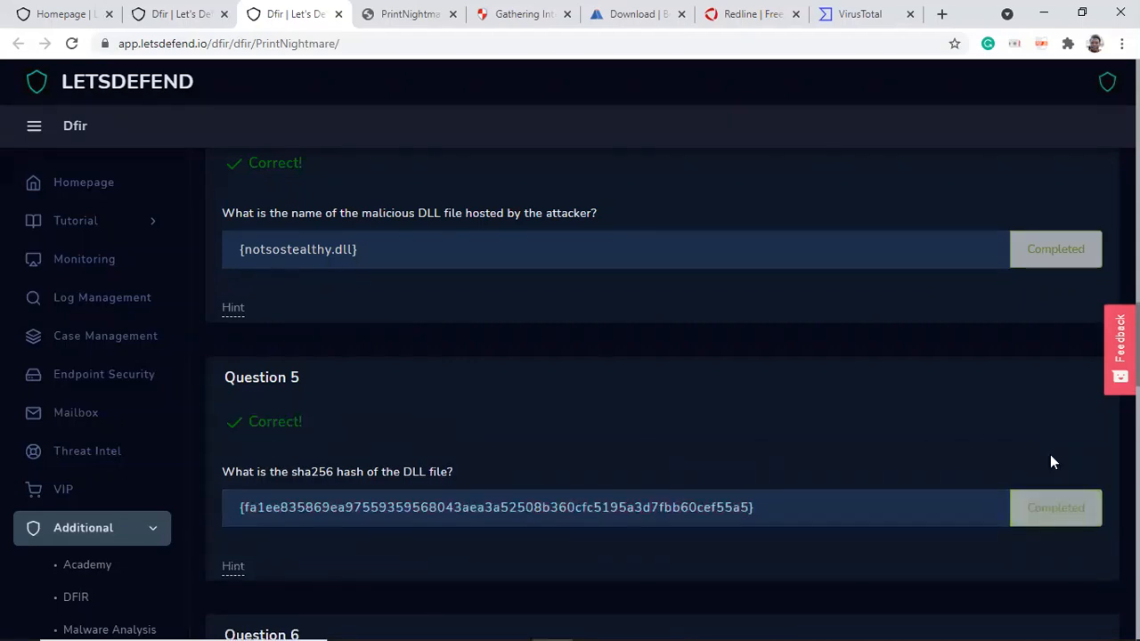
# Step: Scroll through the challenge questions and read Question 6 about the self-signed SSL certificate's email address
pyautogui.scroll(-3, 664, 397)
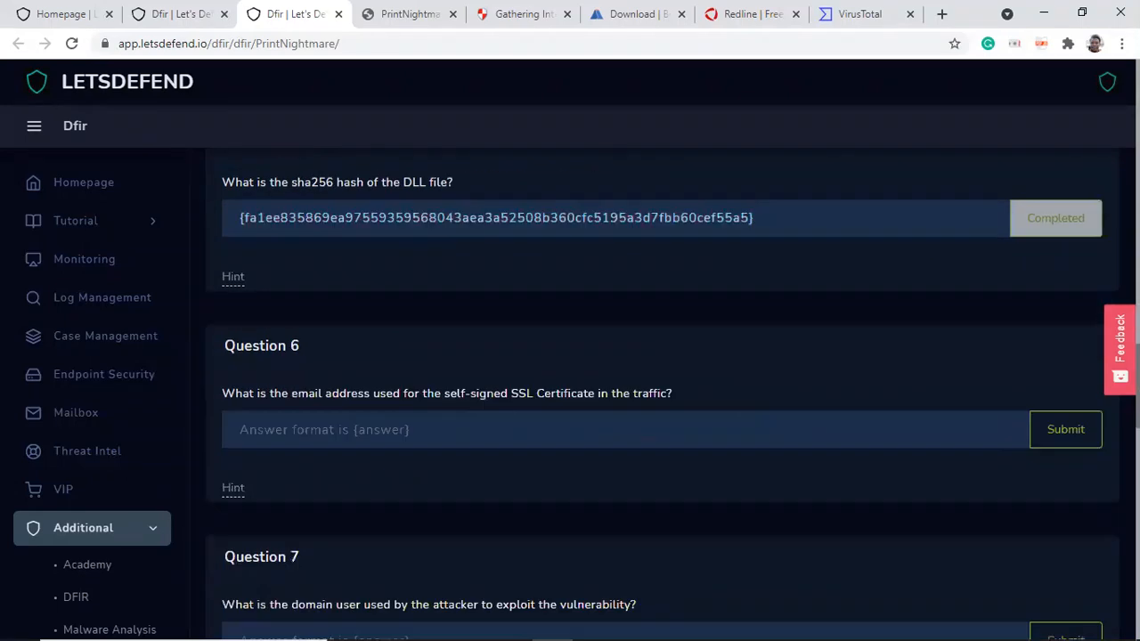
pyautogui.scroll(1, 664, 396)
pyautogui.scroll(3, 664, 397)
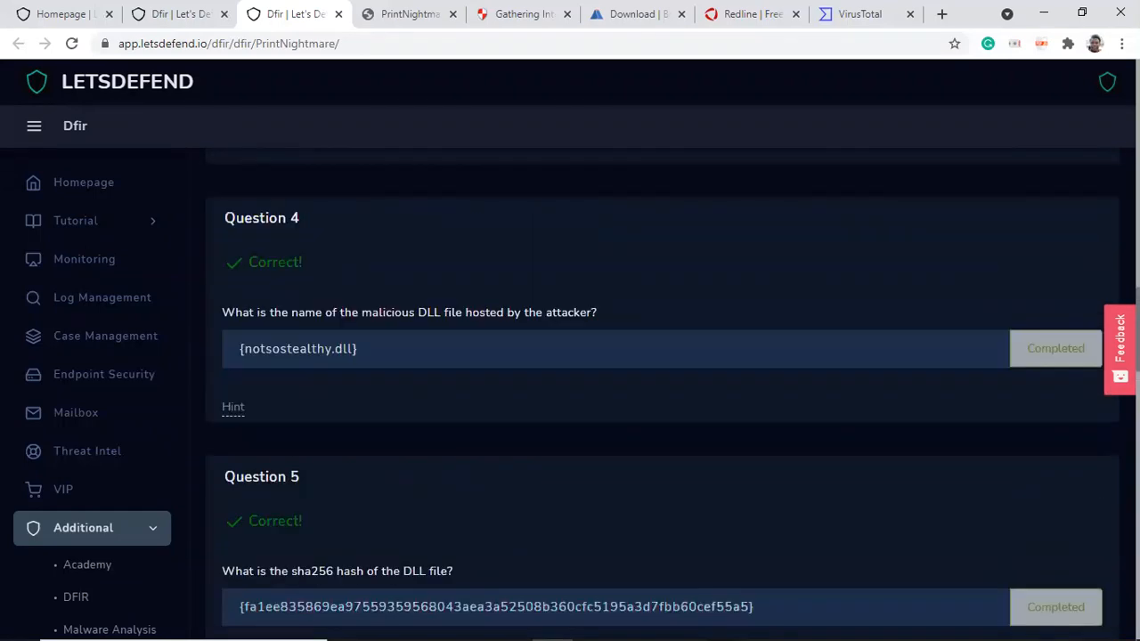
pyautogui.scroll(-2, 664, 397)
pyautogui.scroll(2, 663, 396)
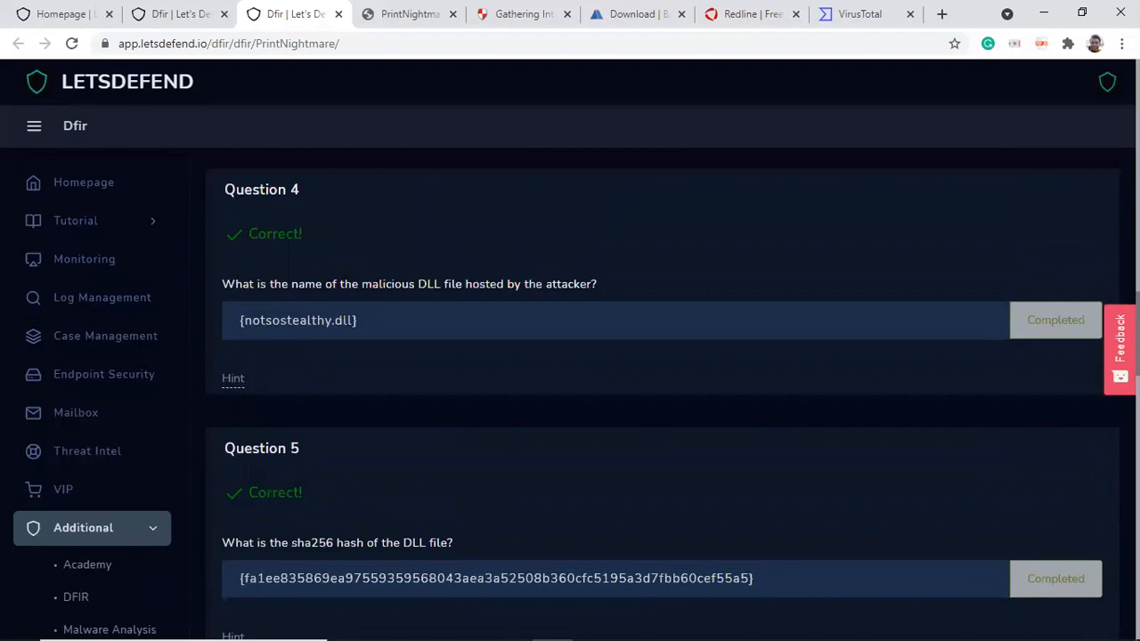
pyautogui.scroll(-5, 663, 397)
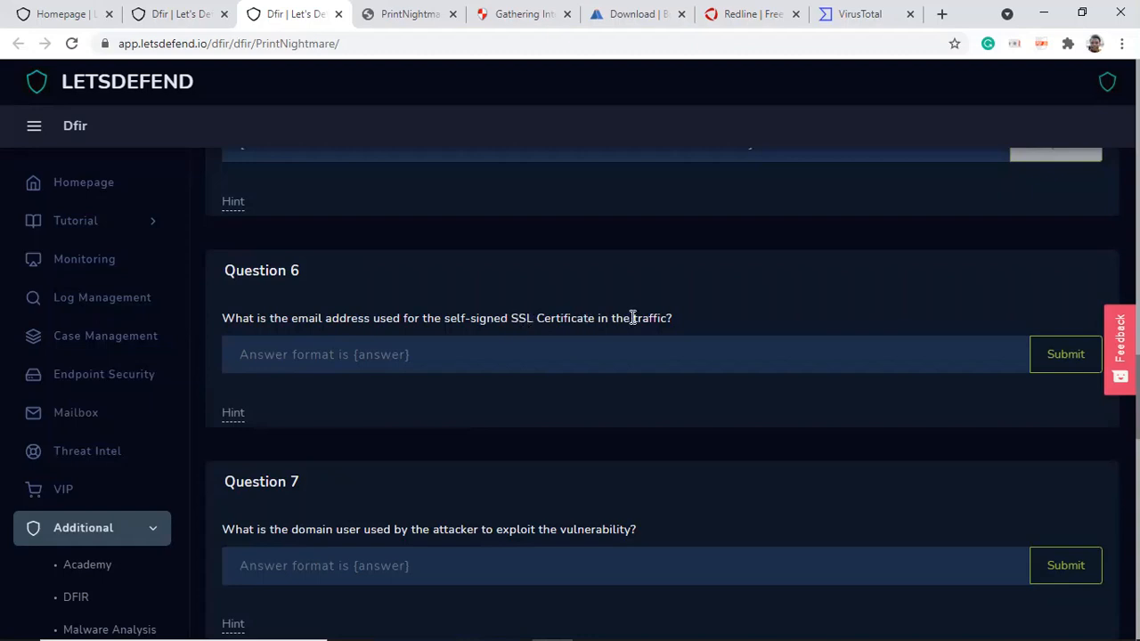
pyautogui.moveTo(703, 325); pyautogui.dragTo(310, 314)
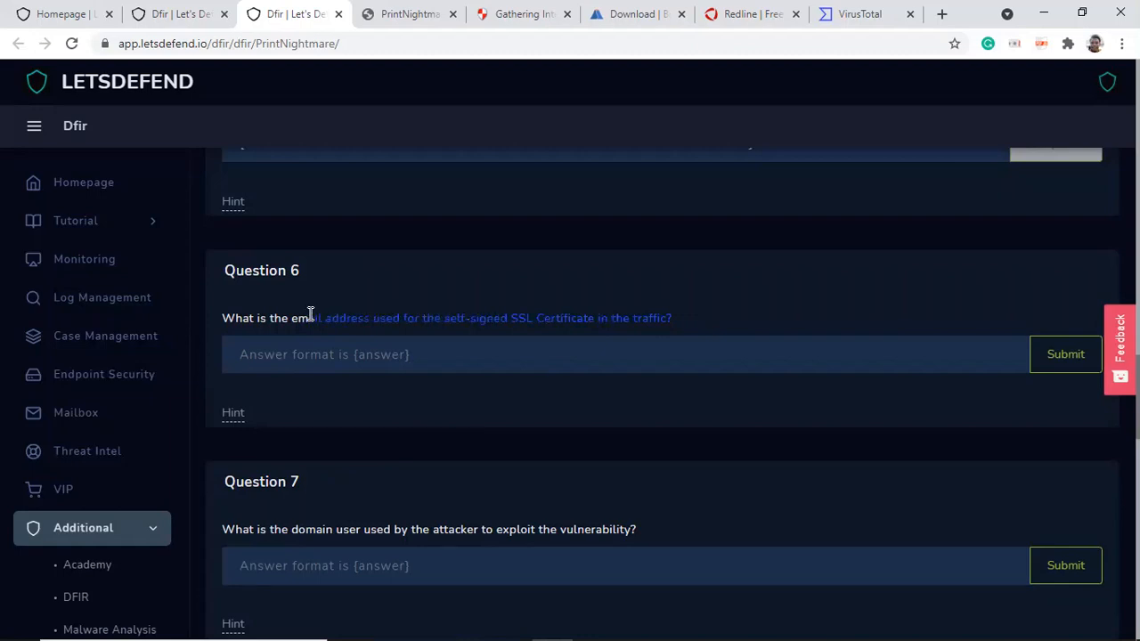
pyautogui.click(595, 292)
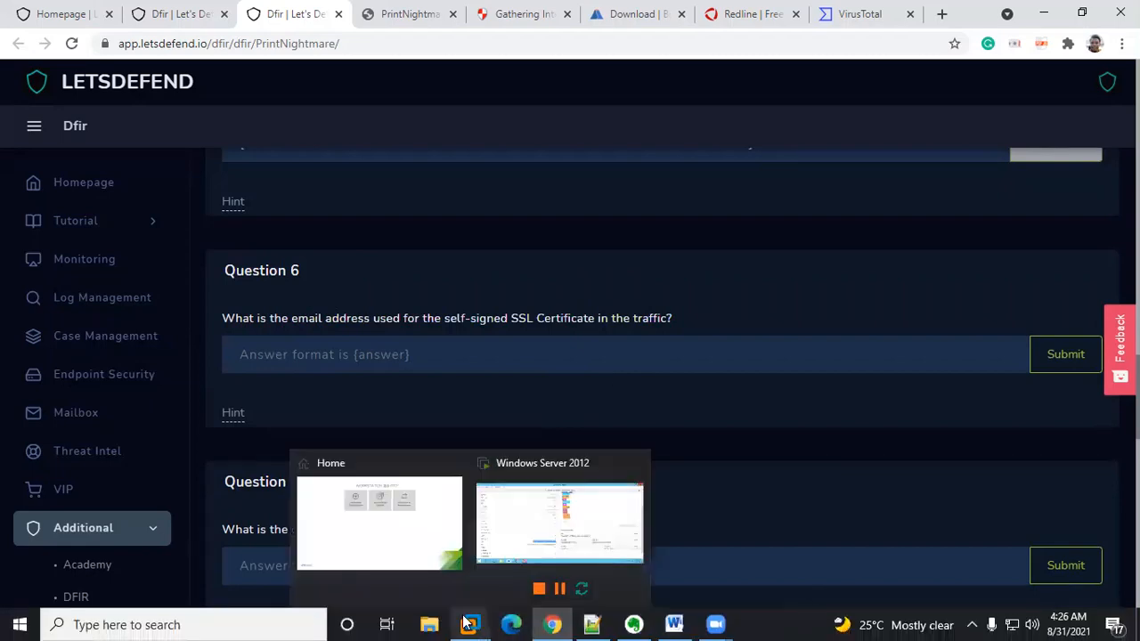
# Step: Return to the virtual machine, close the Brim log detail window and query the Brim logs for ssl
pyautogui.click(504, 531)
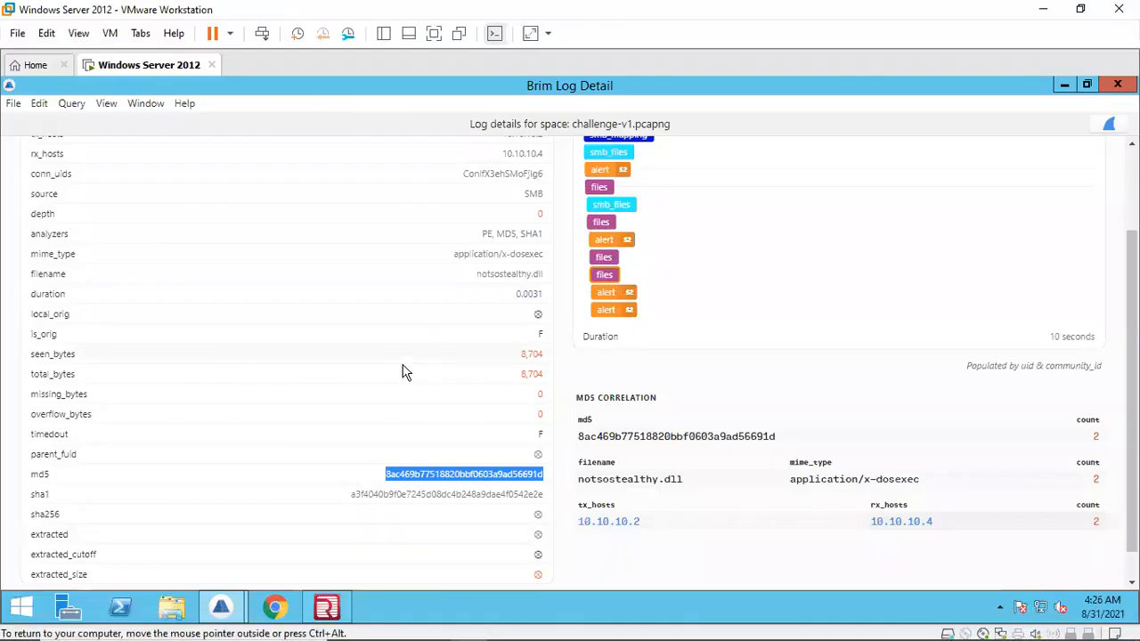
pyautogui.click(1118, 84)
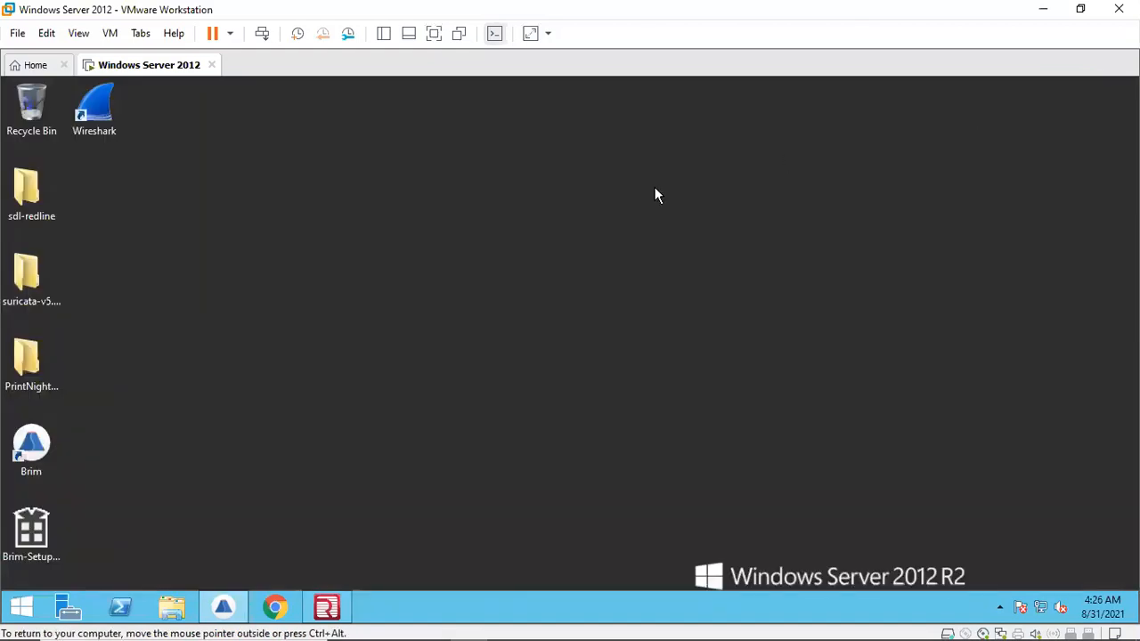
pyautogui.click(223, 607)
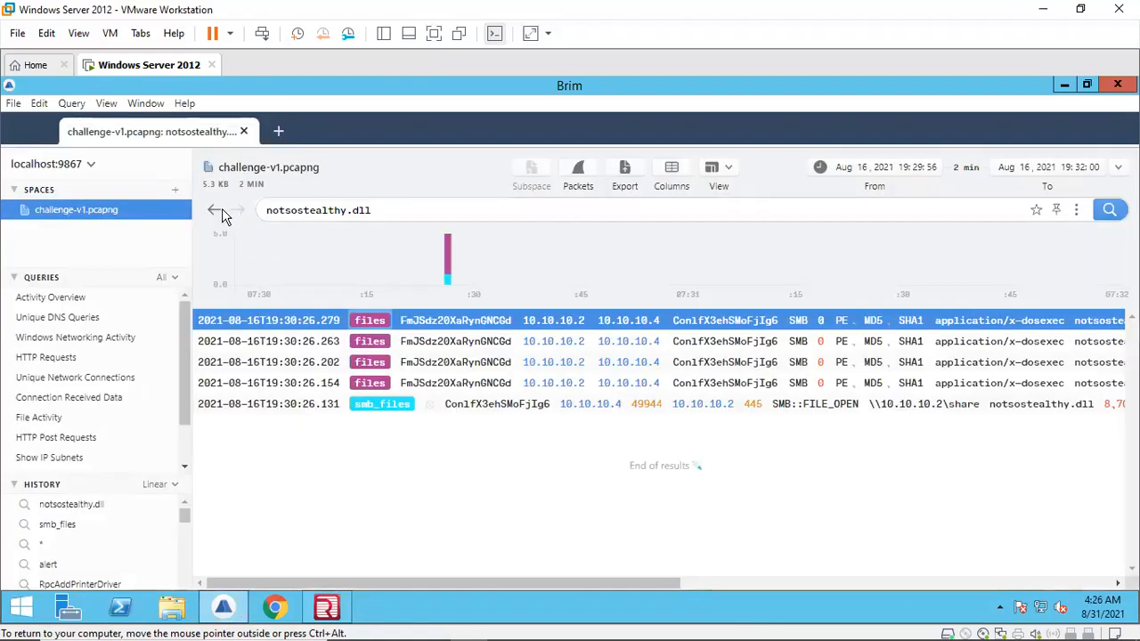
pyautogui.click(214, 212)
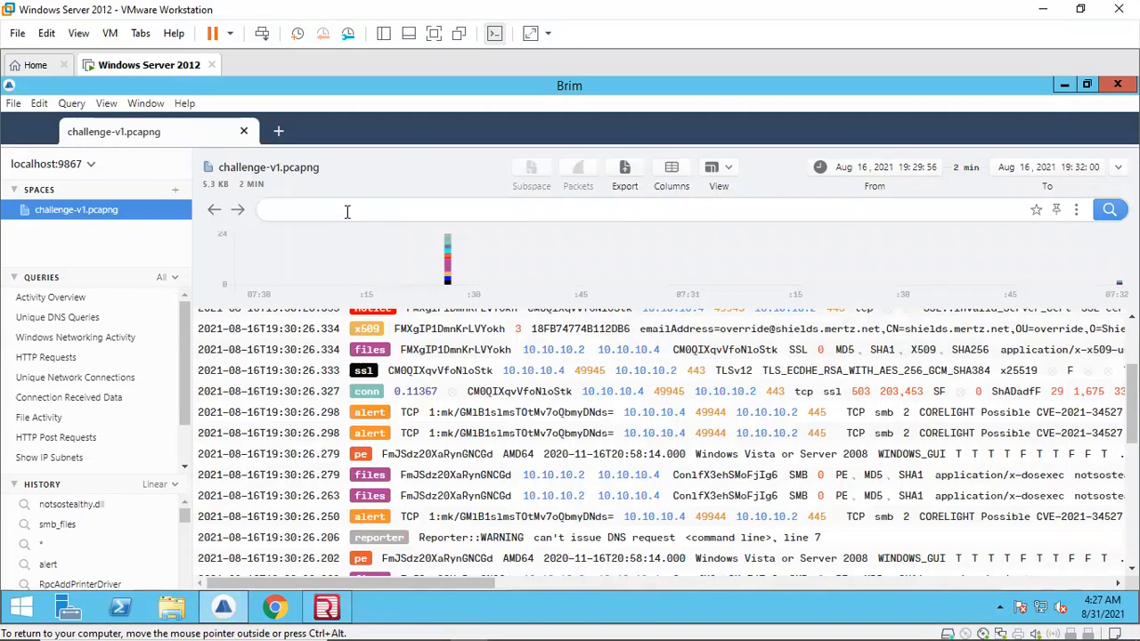
pyautogui.press('Return')
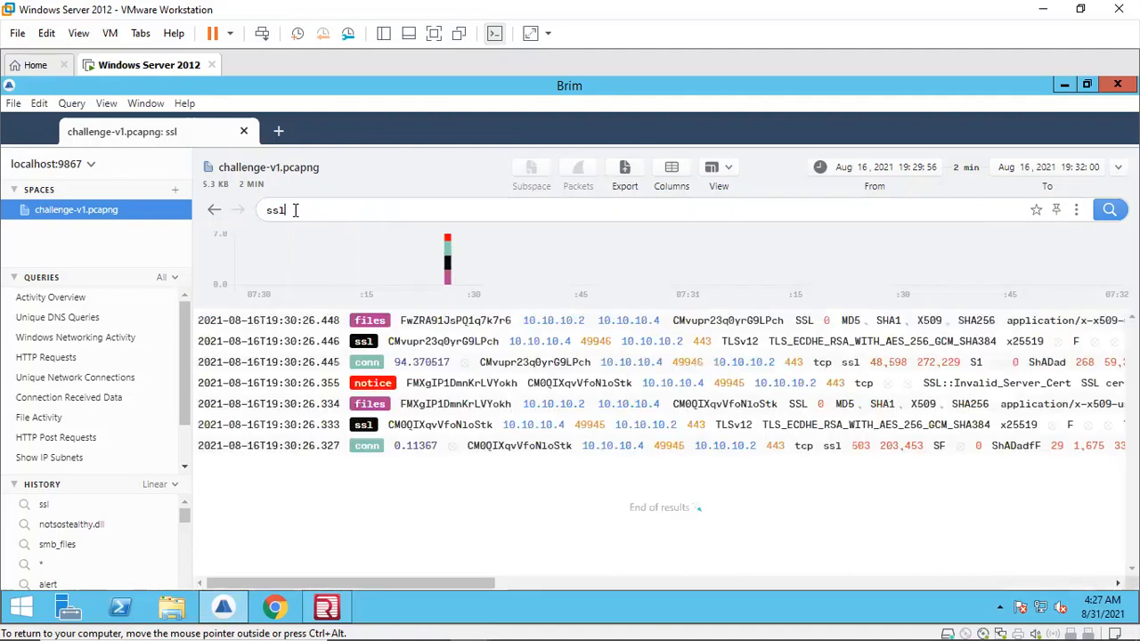
# Step: Open the log details of the ssl and conn records in the results
pyautogui.click(363, 344)
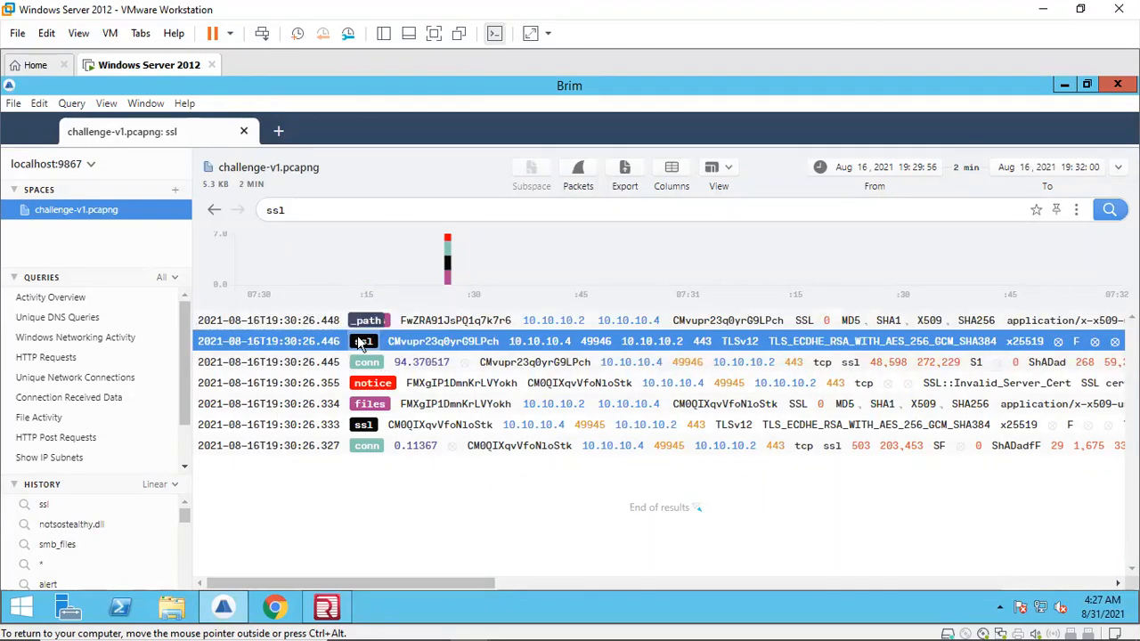
pyautogui.doubleClick(354, 336)
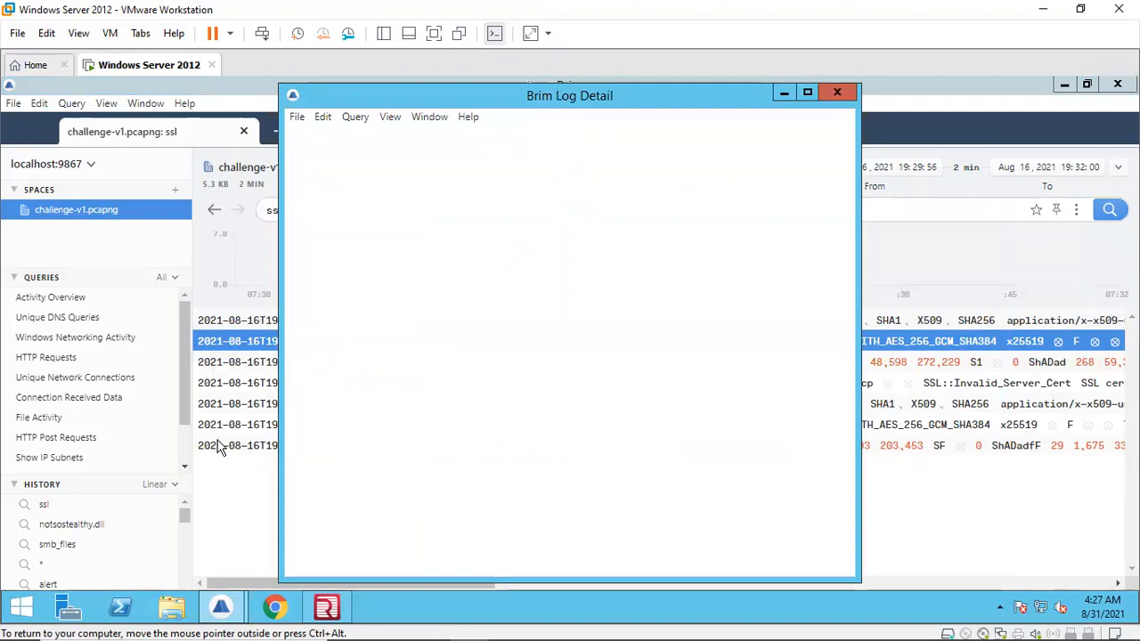
pyautogui.click(226, 500)
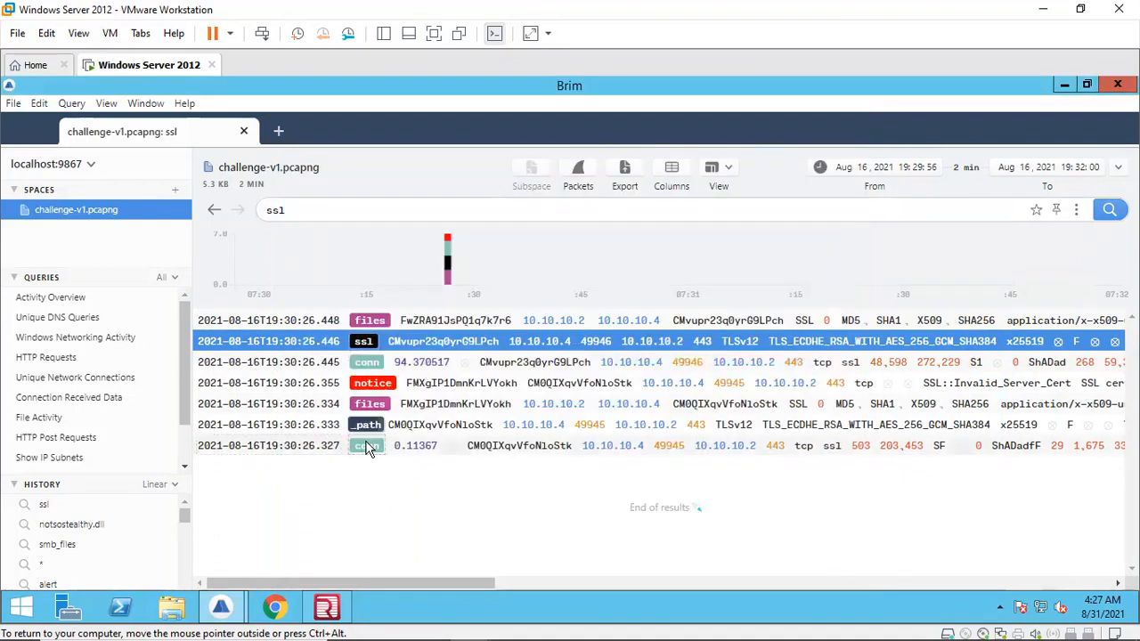
pyautogui.doubleClick(368, 448)
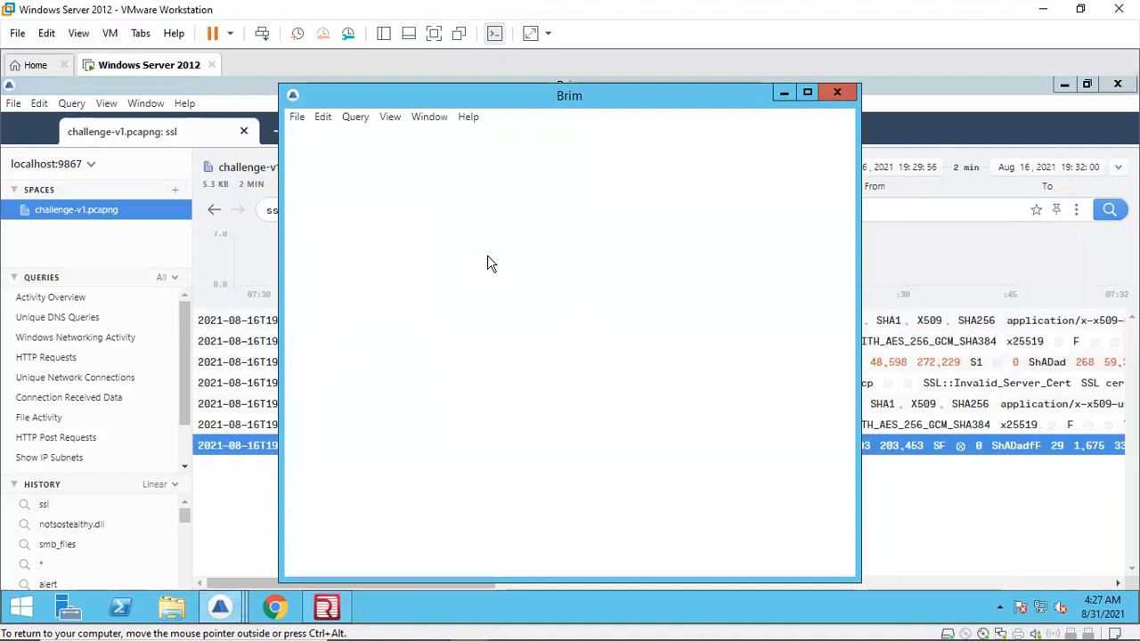
pyautogui.click(920, 534)
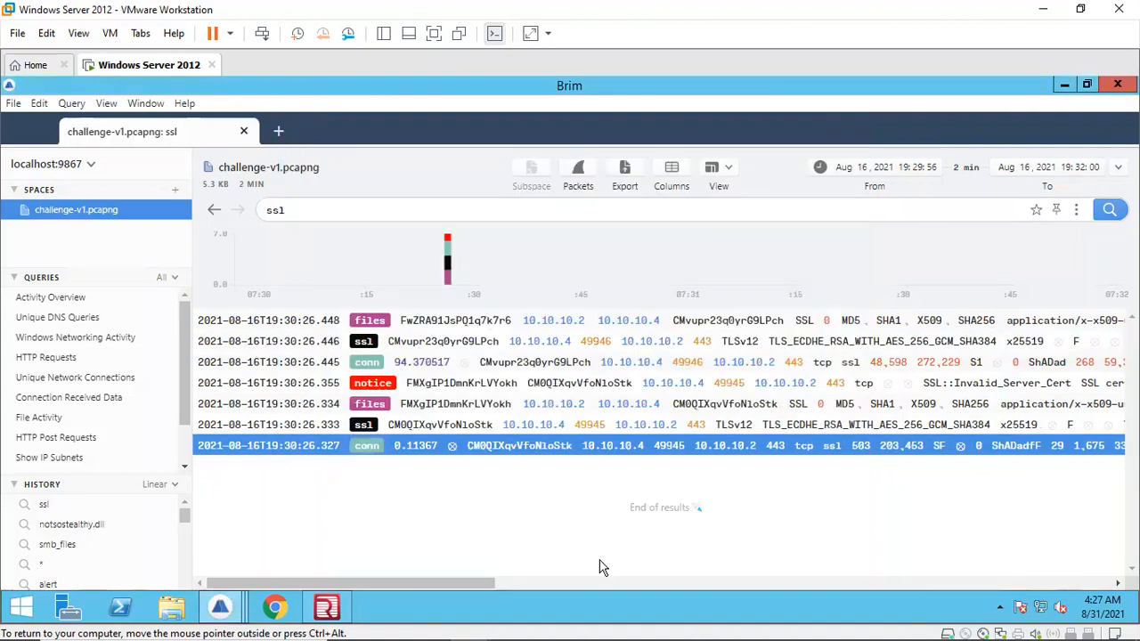
# Step: Scroll horizontally across the ssl query results to examine the certificate subject fields
pyautogui.moveTo(220, 608)
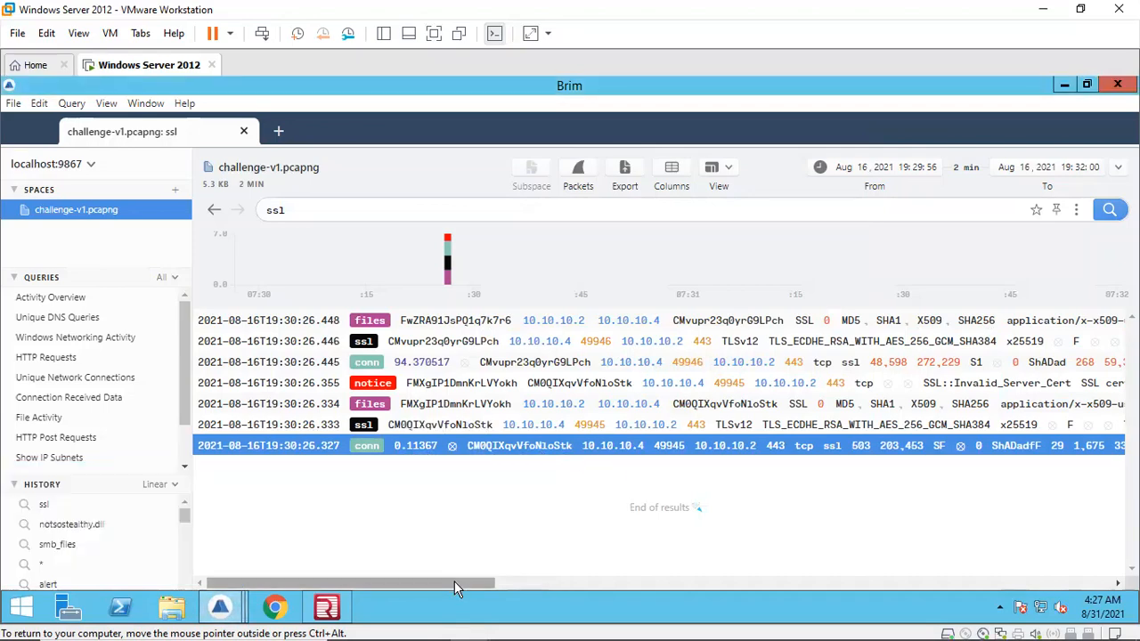
pyautogui.moveTo(455, 581); pyautogui.dragTo(561, 581)
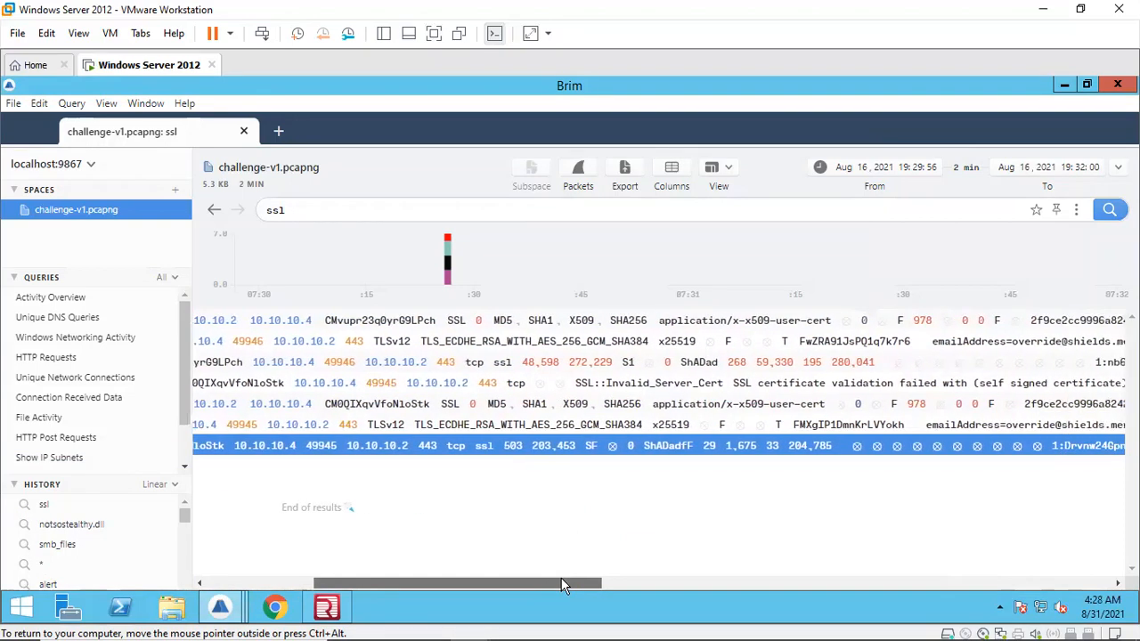
pyautogui.moveTo(562, 584); pyautogui.dragTo(630, 609)
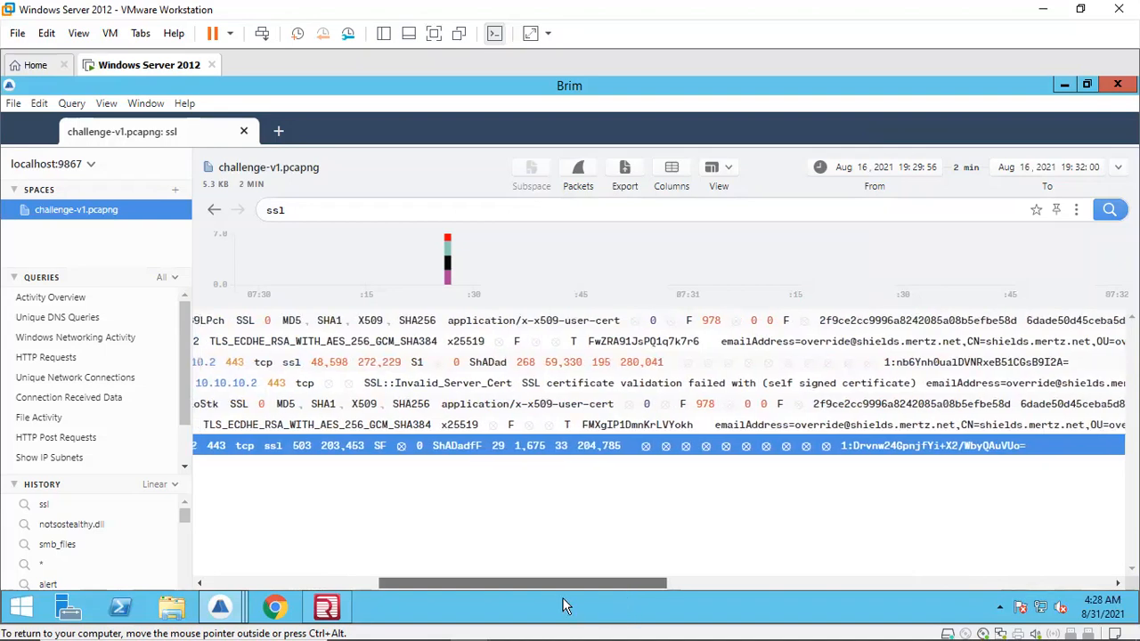
pyautogui.moveTo(447, 577); pyautogui.dragTo(272, 575)
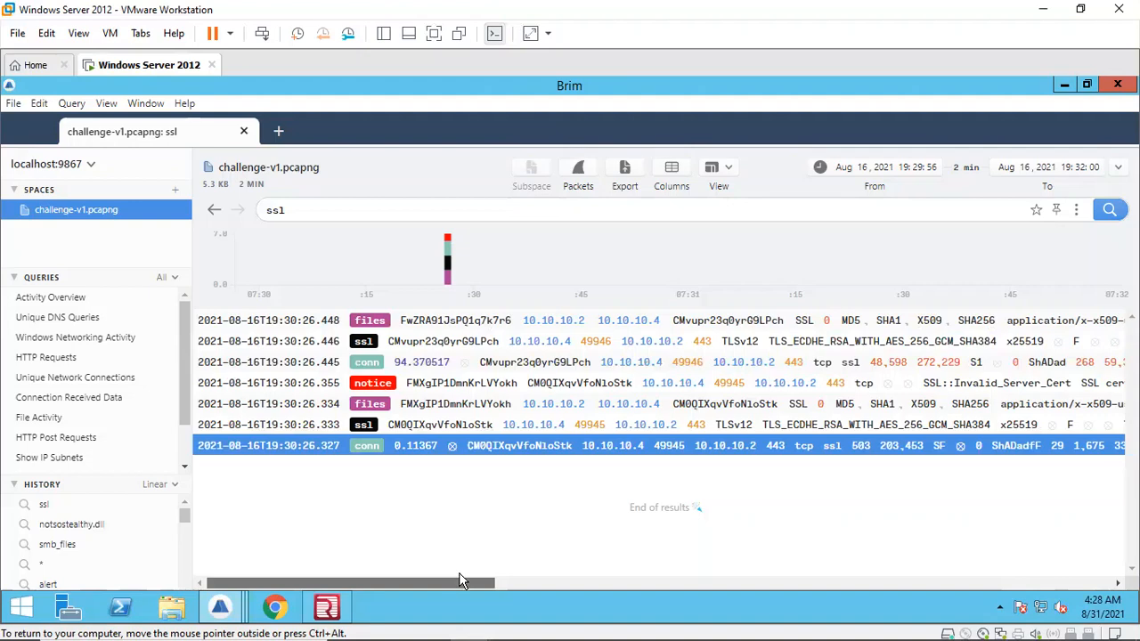
pyautogui.moveTo(462, 580); pyautogui.dragTo(690, 574)
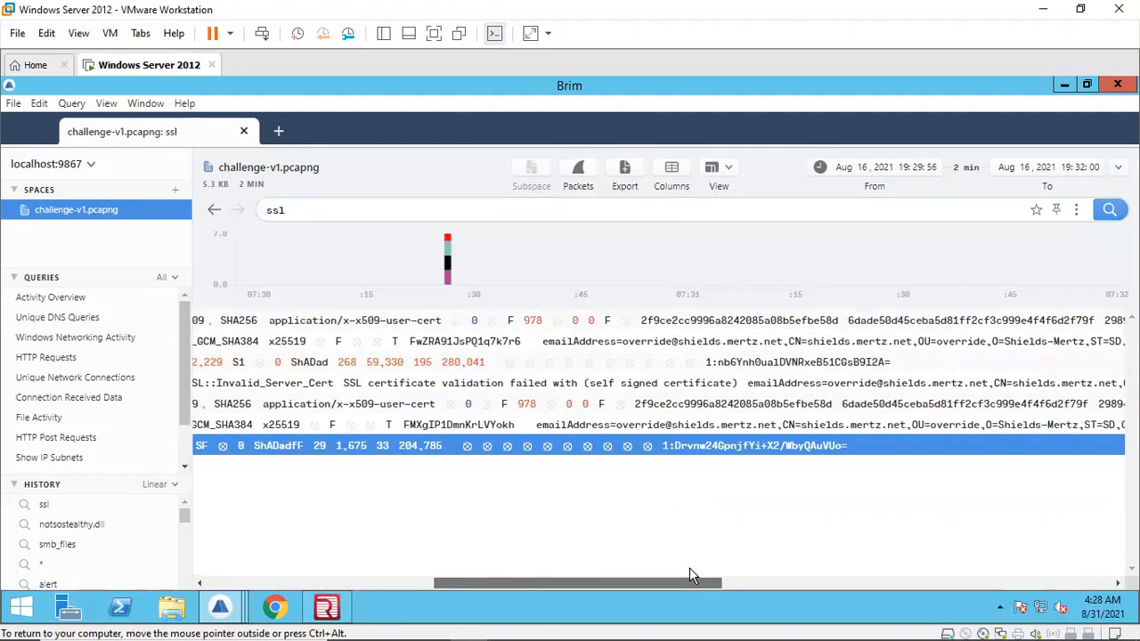
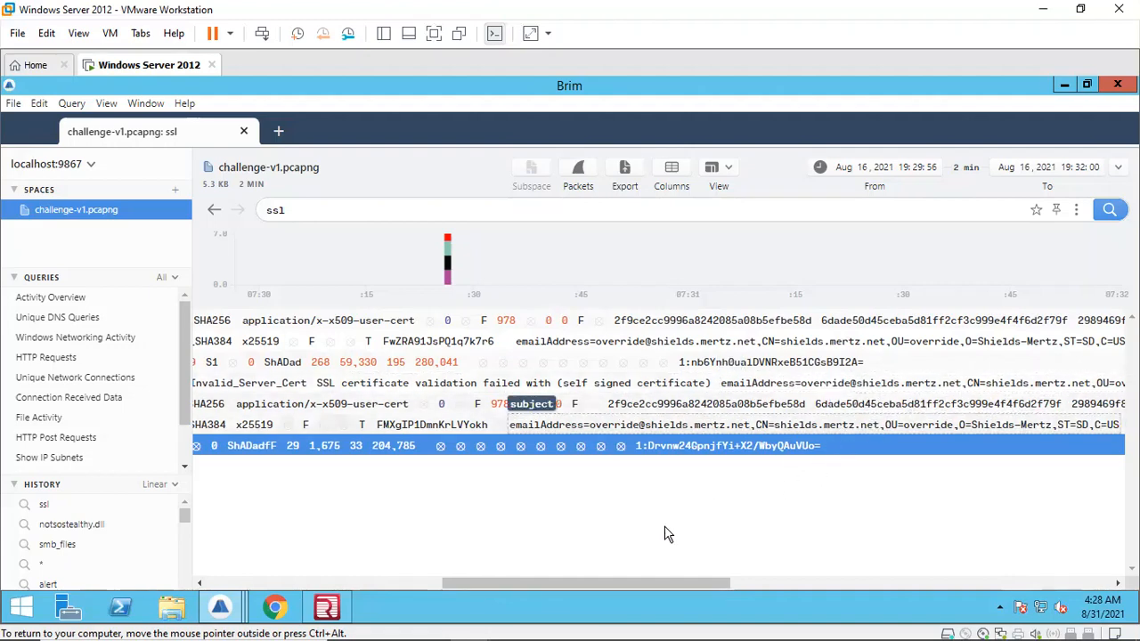
# Step: Scroll the ssl results back to the start of the rows and open the log details of the SSL::Invalid_Server_Cert notice record
pyautogui.click(442, 385)
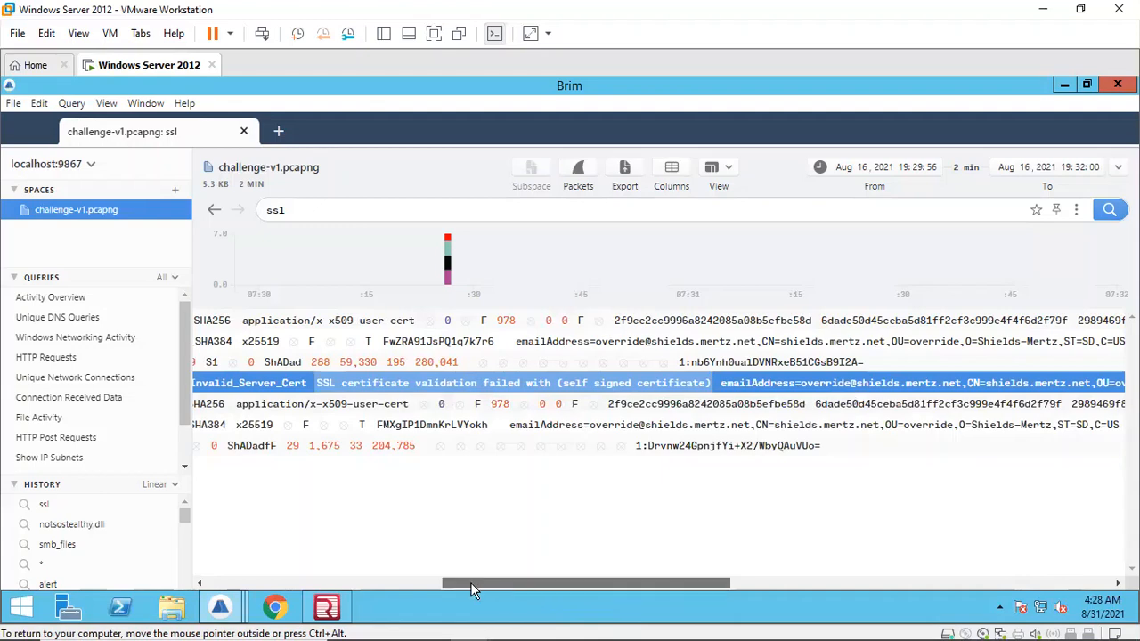
pyautogui.moveTo(470, 585); pyautogui.dragTo(242, 571)
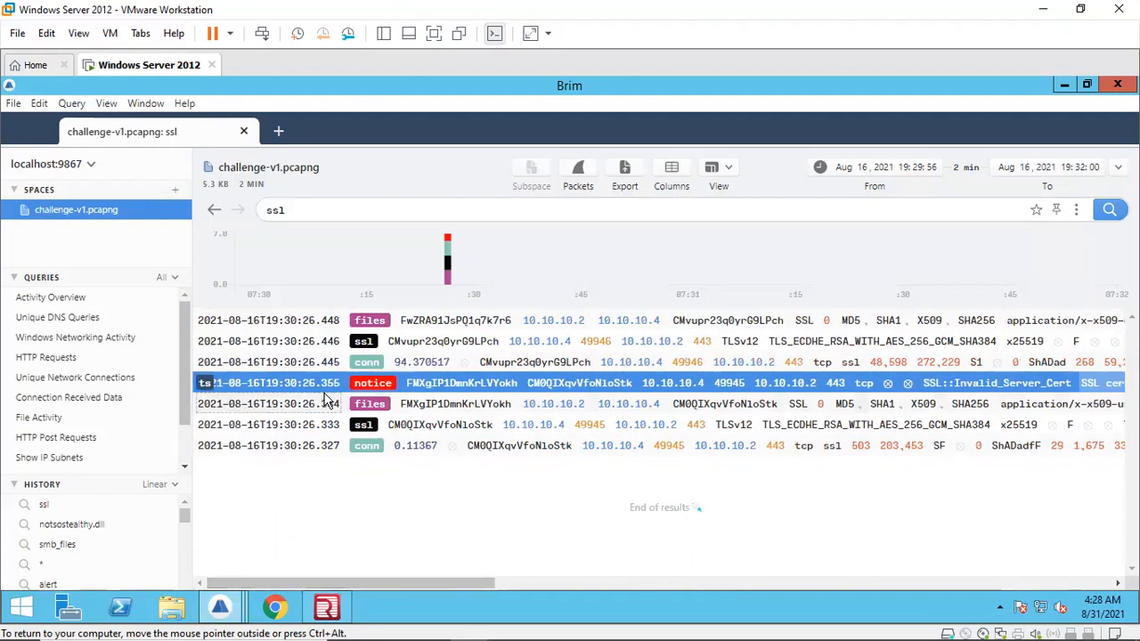
pyautogui.doubleClick(376, 383)
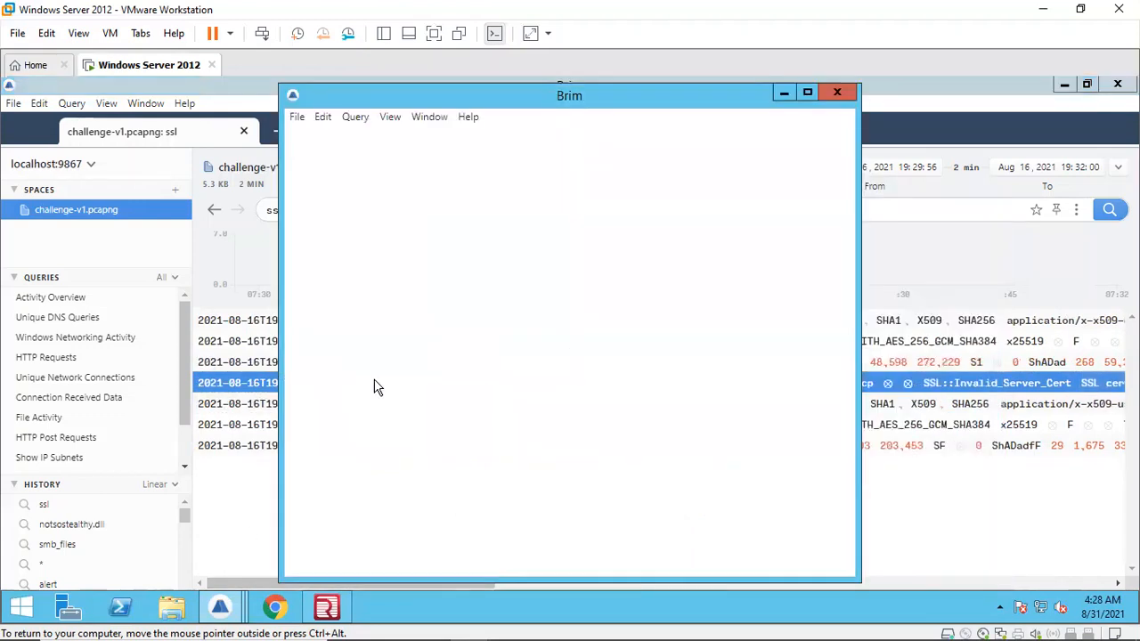
# Step: Switch to the ssl record's detail window, maximize it, and select its validation status and certificate subject values
pyautogui.click(220, 607)
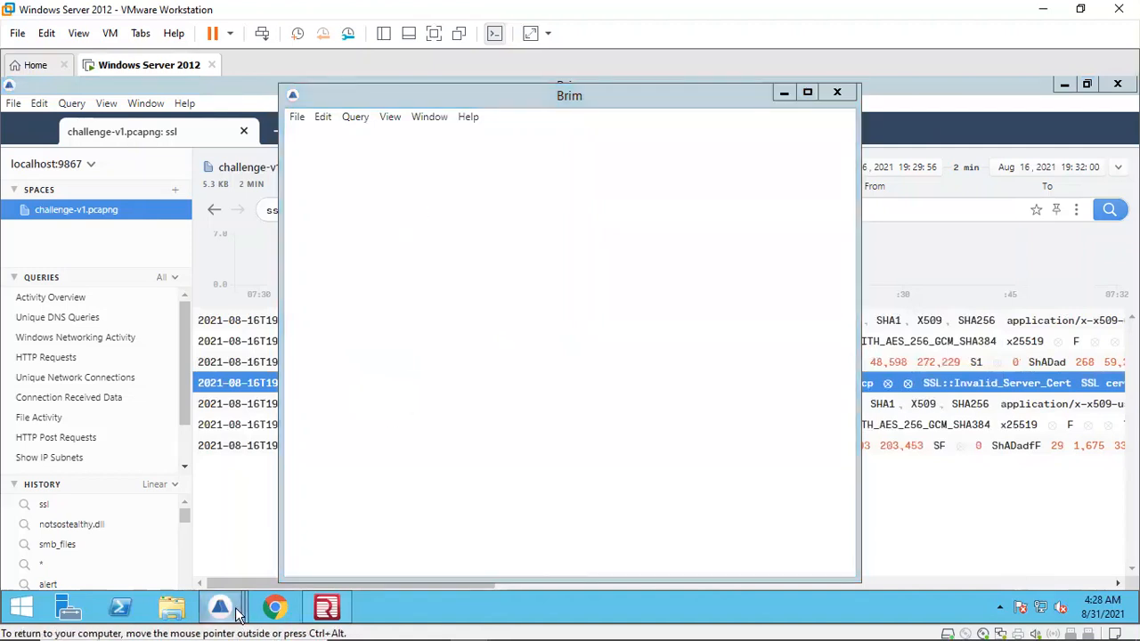
pyautogui.click(281, 532)
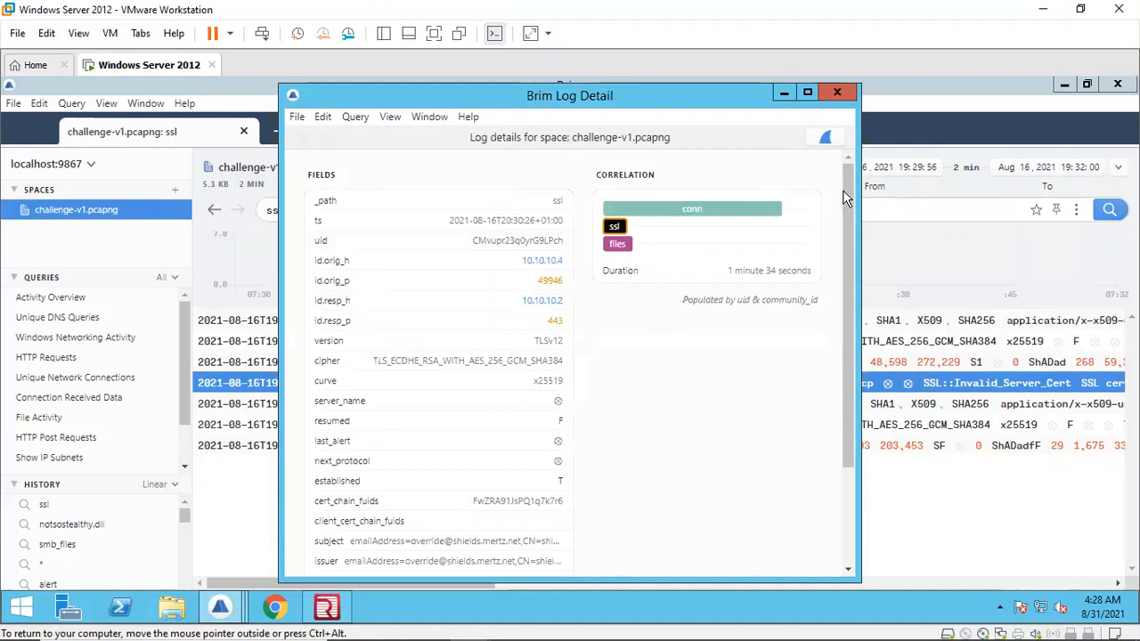
pyautogui.scroll(-1, 850, 235)
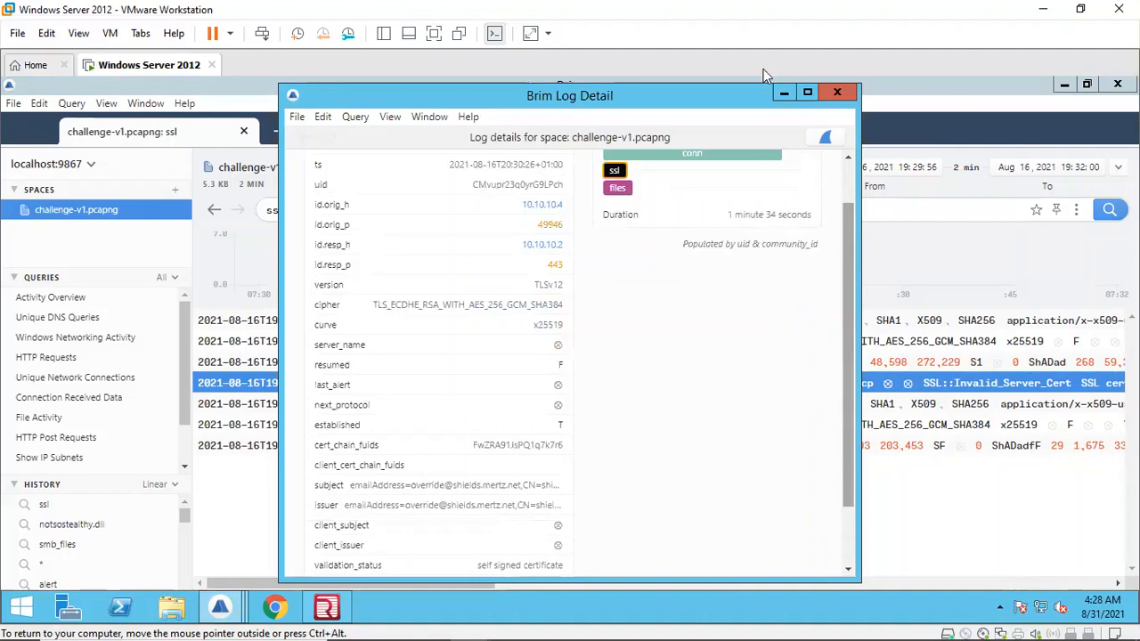
pyautogui.click(807, 92)
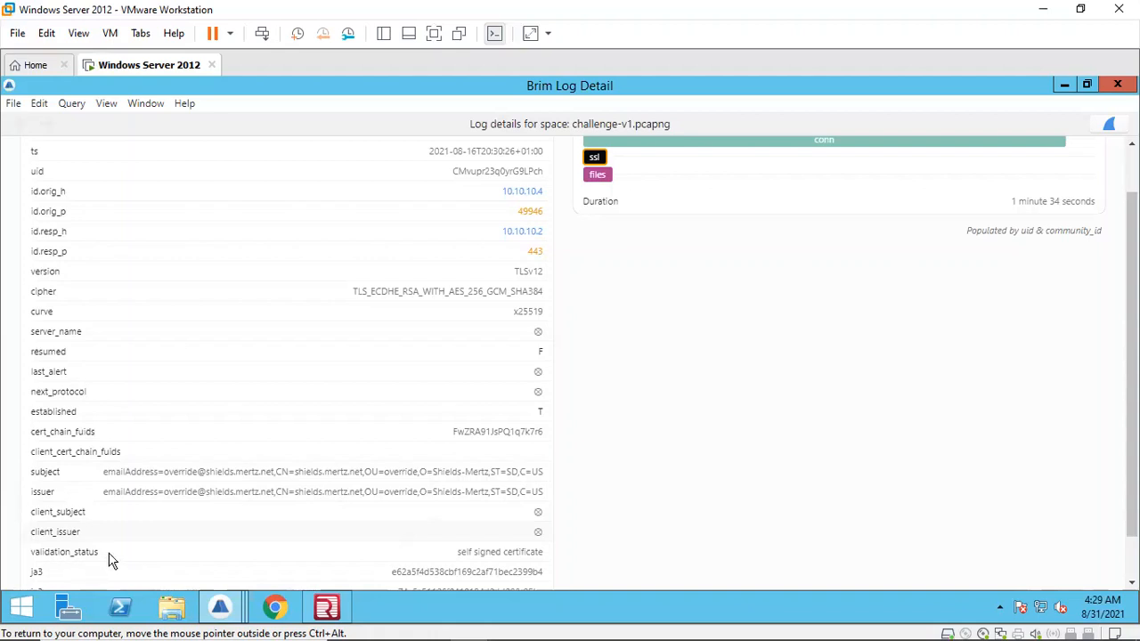
pyautogui.tripleClick(472, 552)
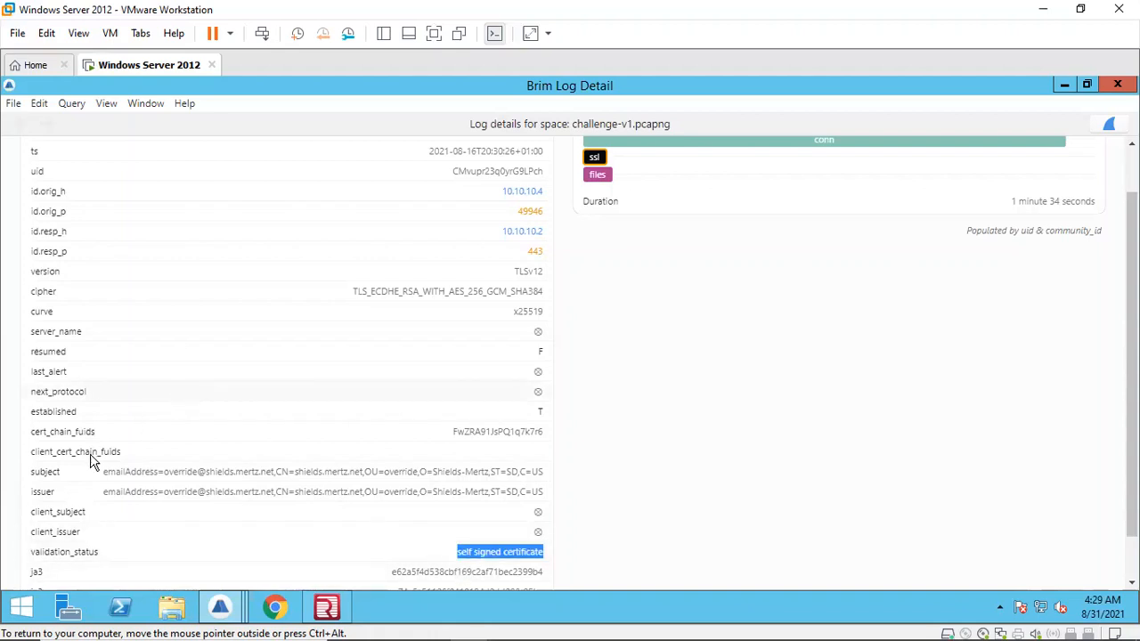
pyautogui.tripleClick(152, 477)
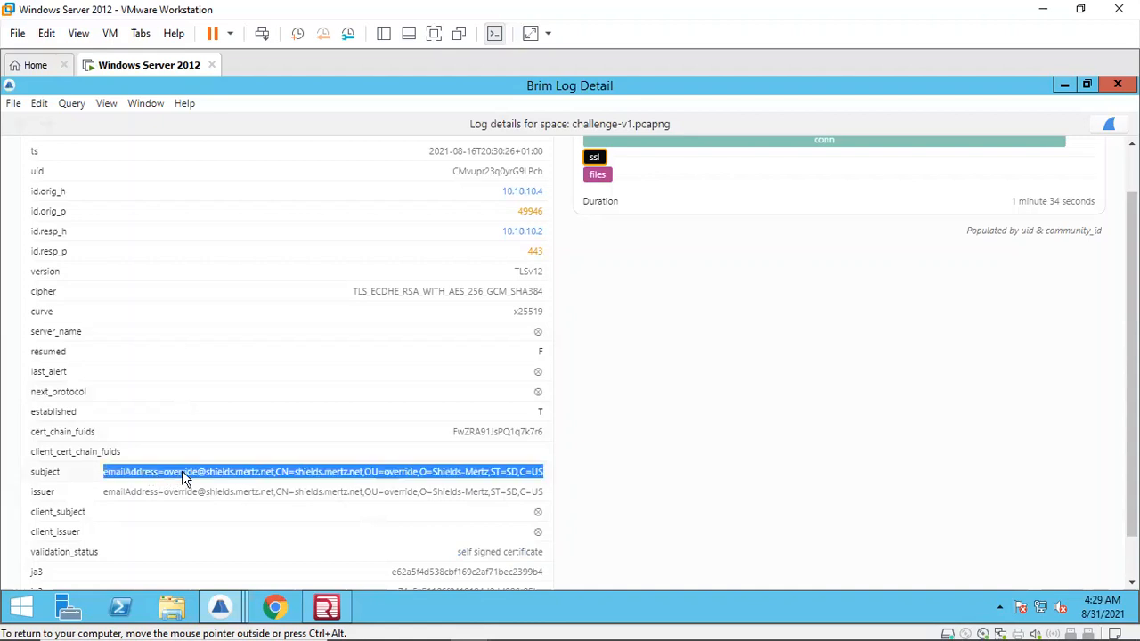
# Step: Inspect the correlated conn record details and its connection history, then close that conn detail window
pyautogui.click(729, 143)
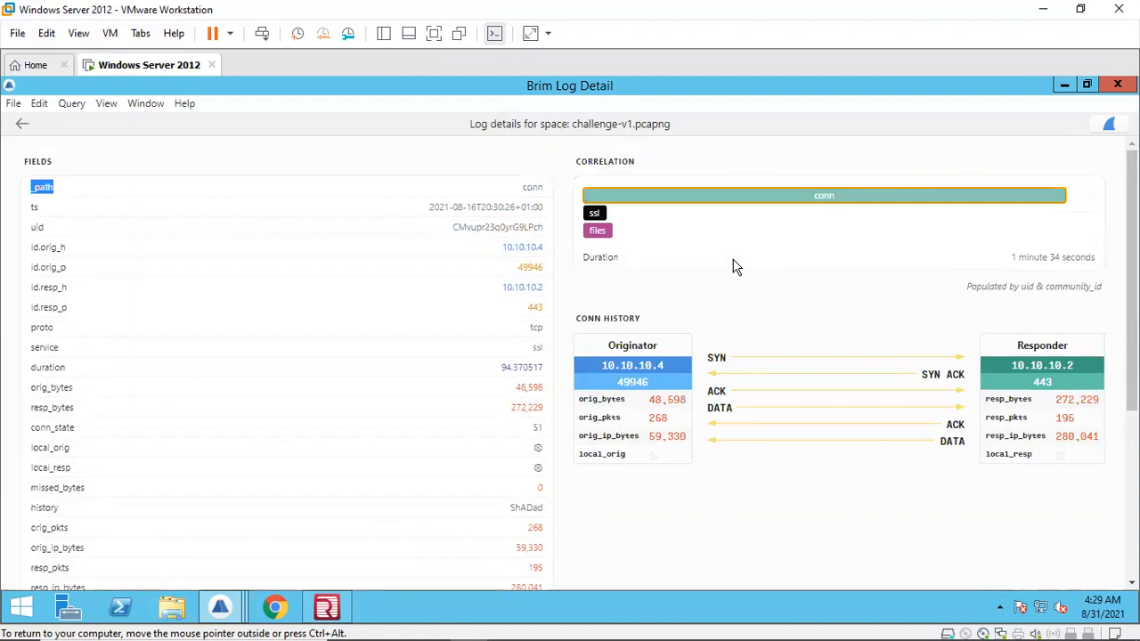
pyautogui.click(21, 124)
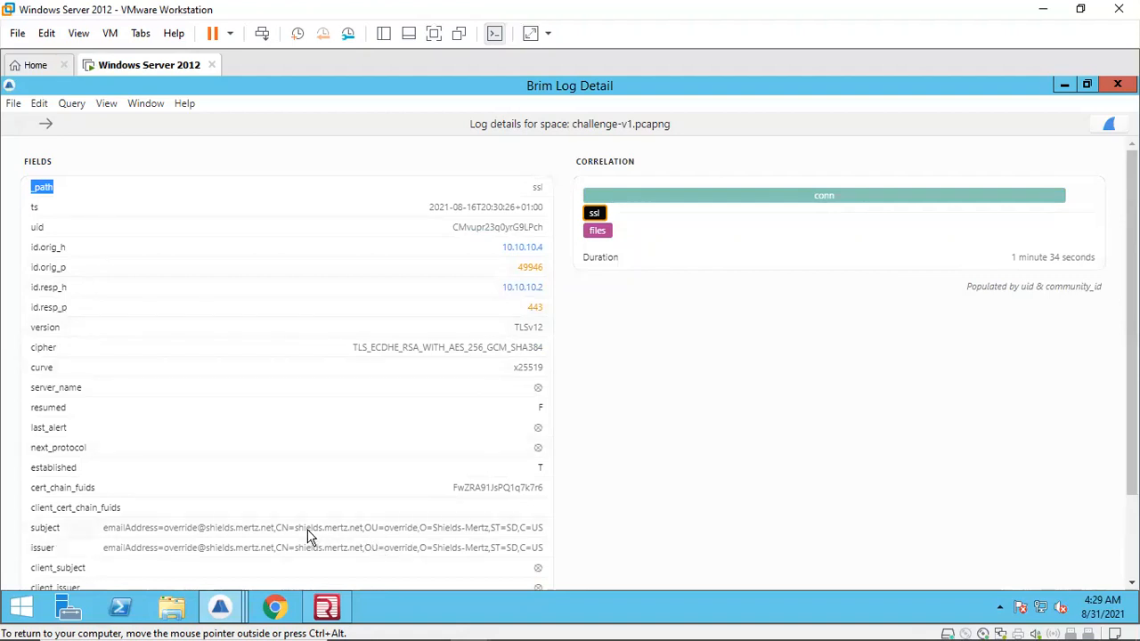
pyautogui.click(220, 608)
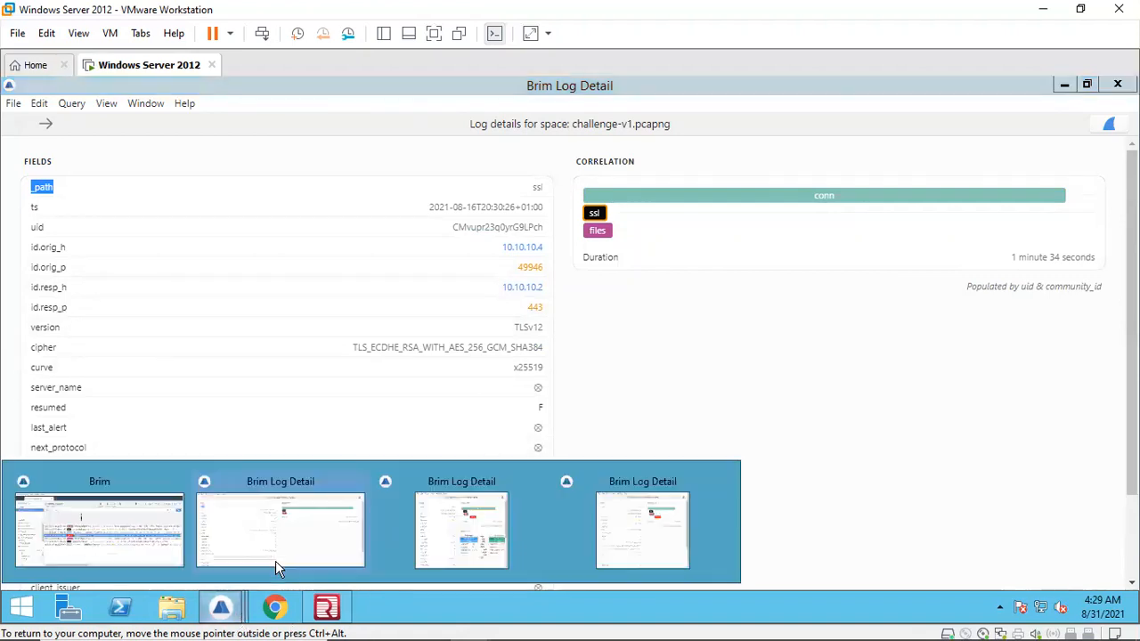
pyautogui.click(462, 529)
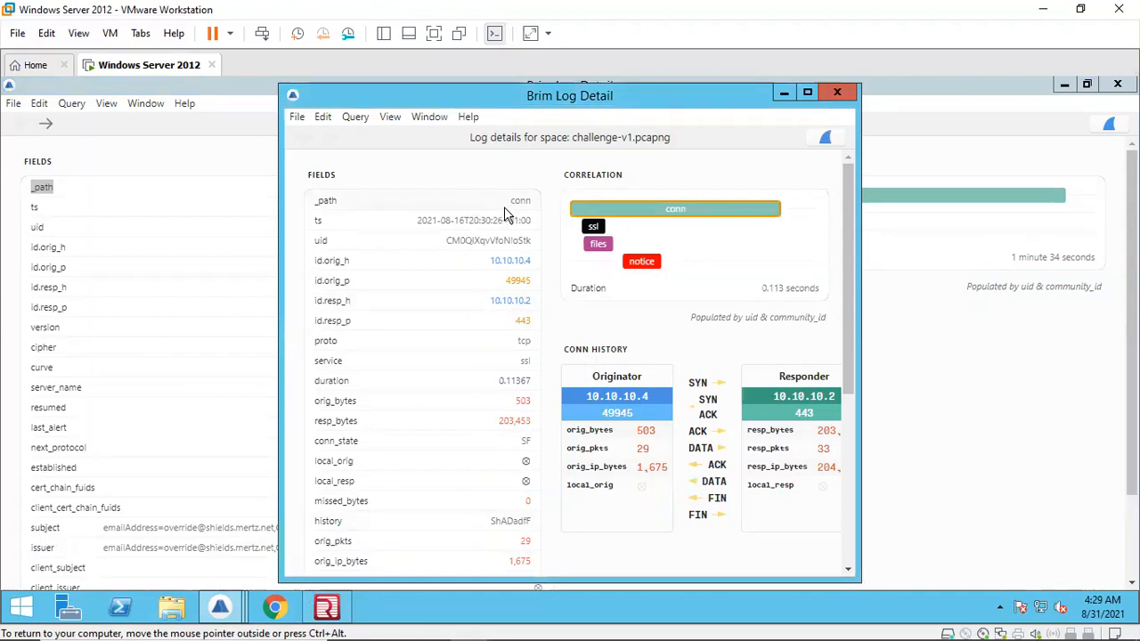
pyautogui.moveTo(846, 210); pyautogui.dragTo(833, 392)
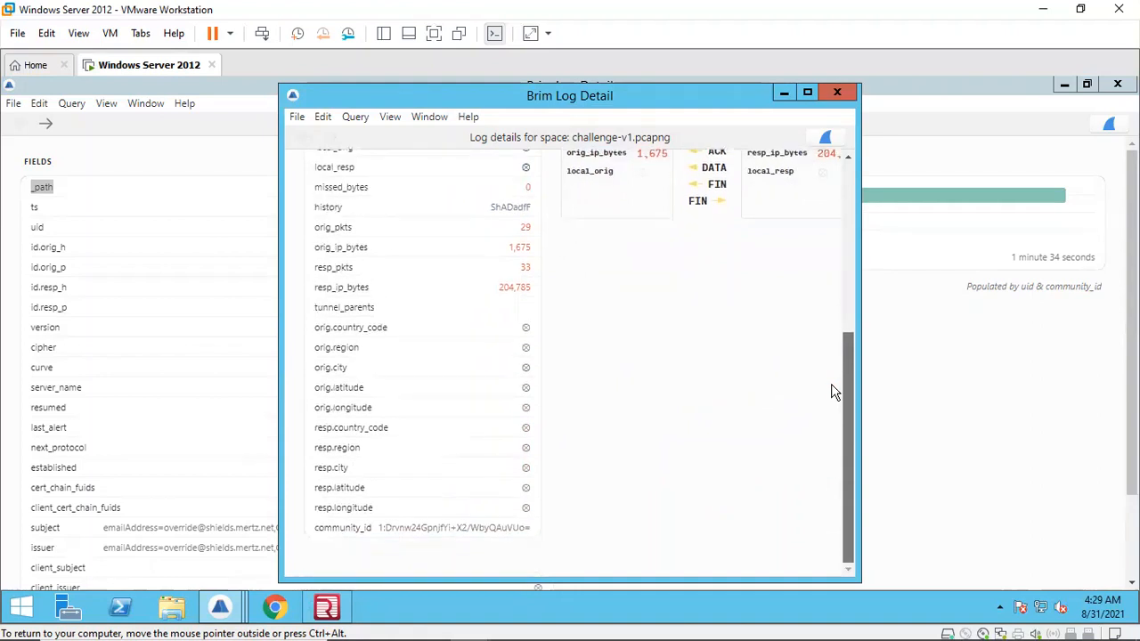
pyautogui.scroll(5, 844, 329)
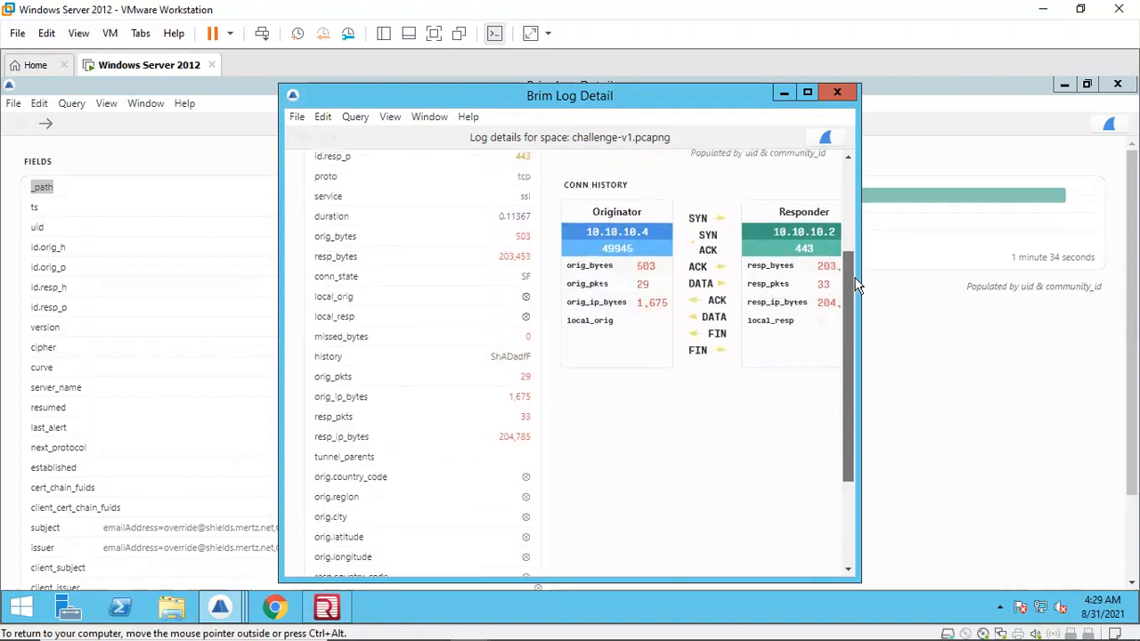
pyautogui.scroll(2, 864, 254)
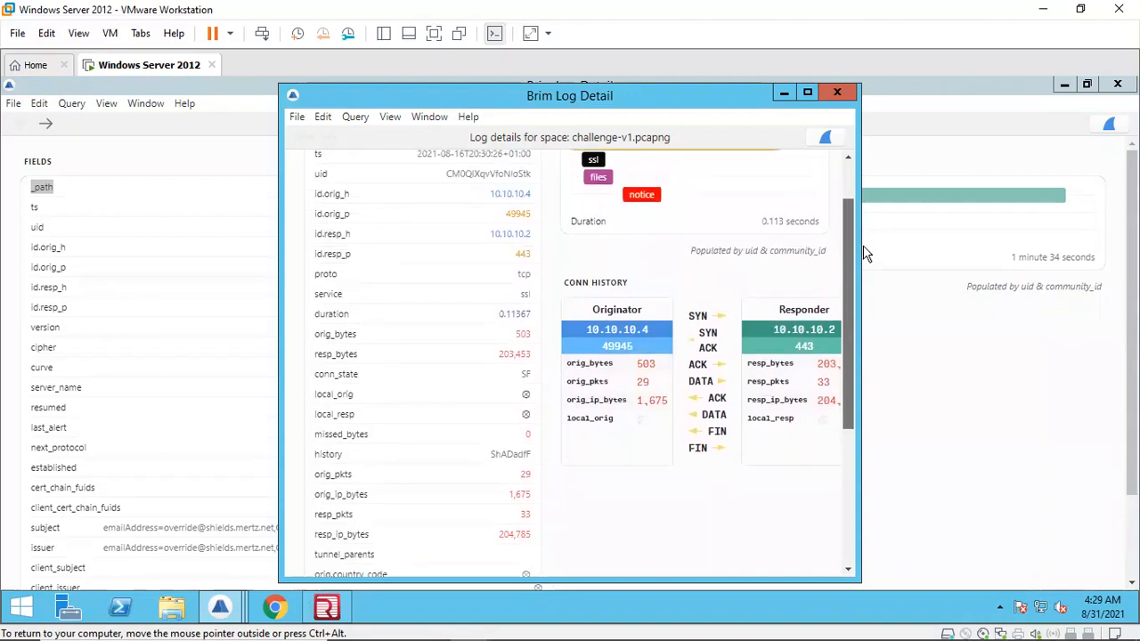
pyautogui.click(838, 92)
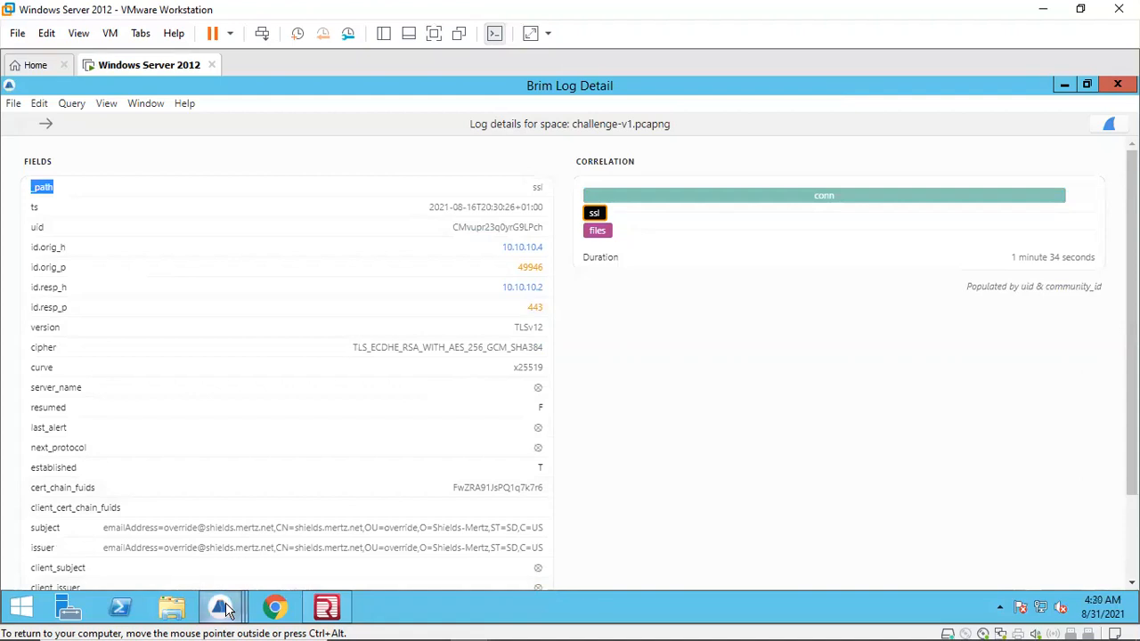
# Step: Switch to the notice record's detail window, maximize it and zoom in on its fields
pyautogui.moveTo(240, 606)
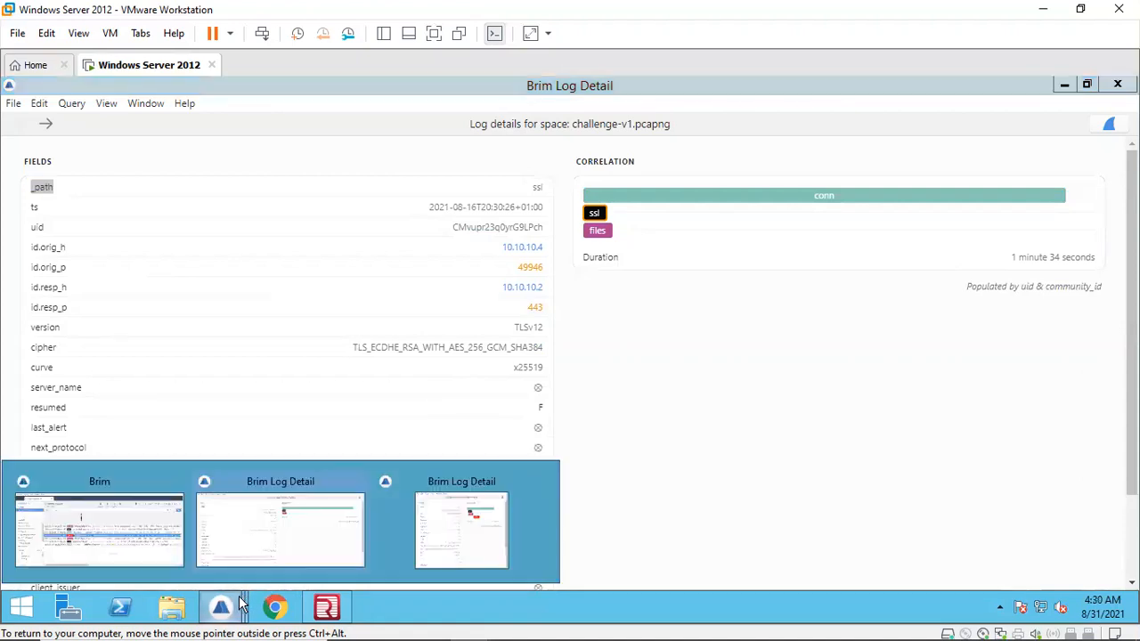
pyautogui.click(426, 543)
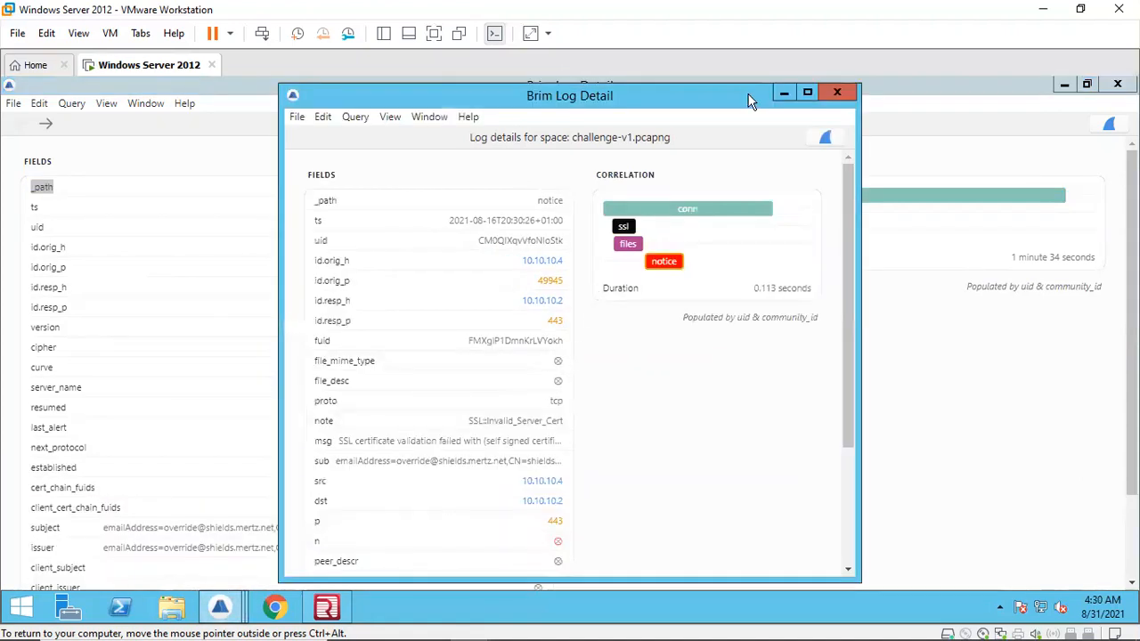
pyautogui.click(808, 93)
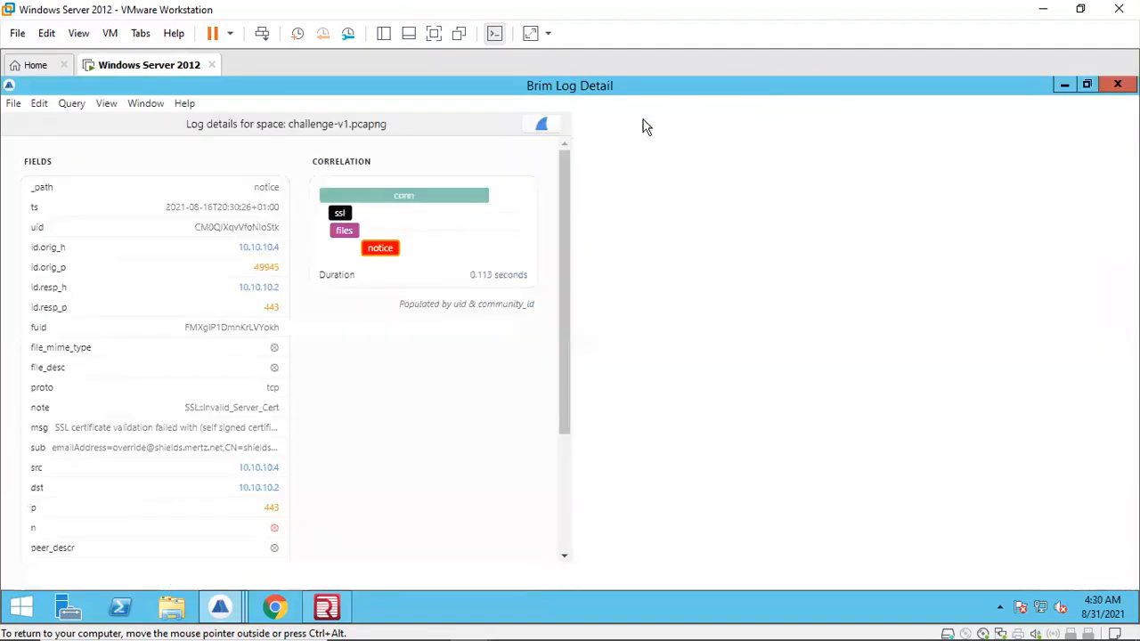
pyautogui.click(106, 110)
pyautogui.click(138, 223)
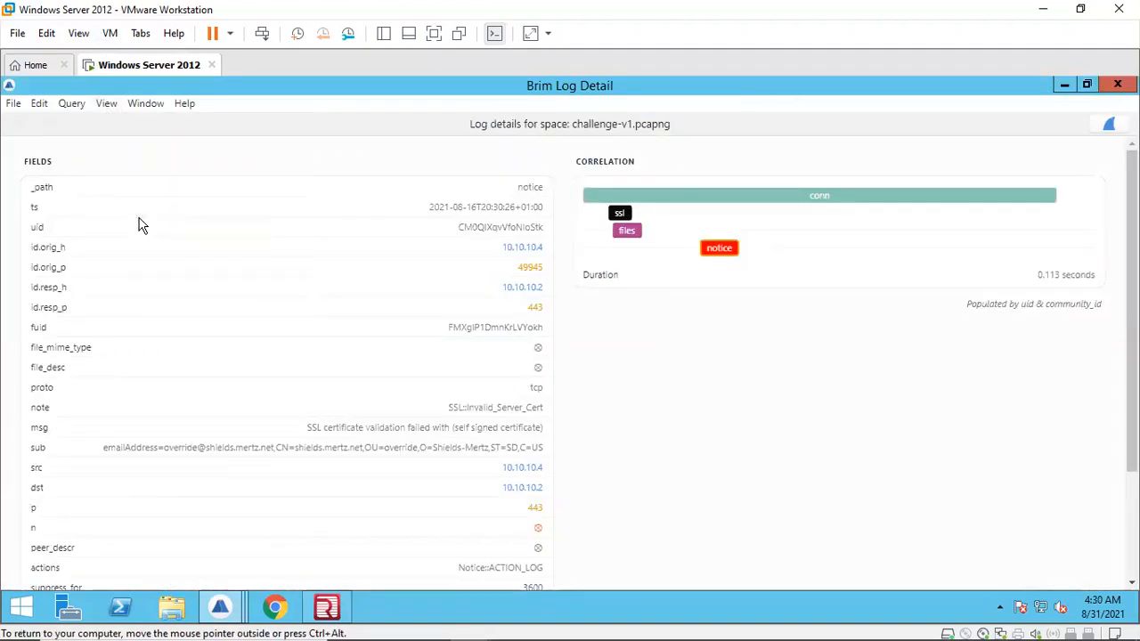
pyautogui.click(108, 105)
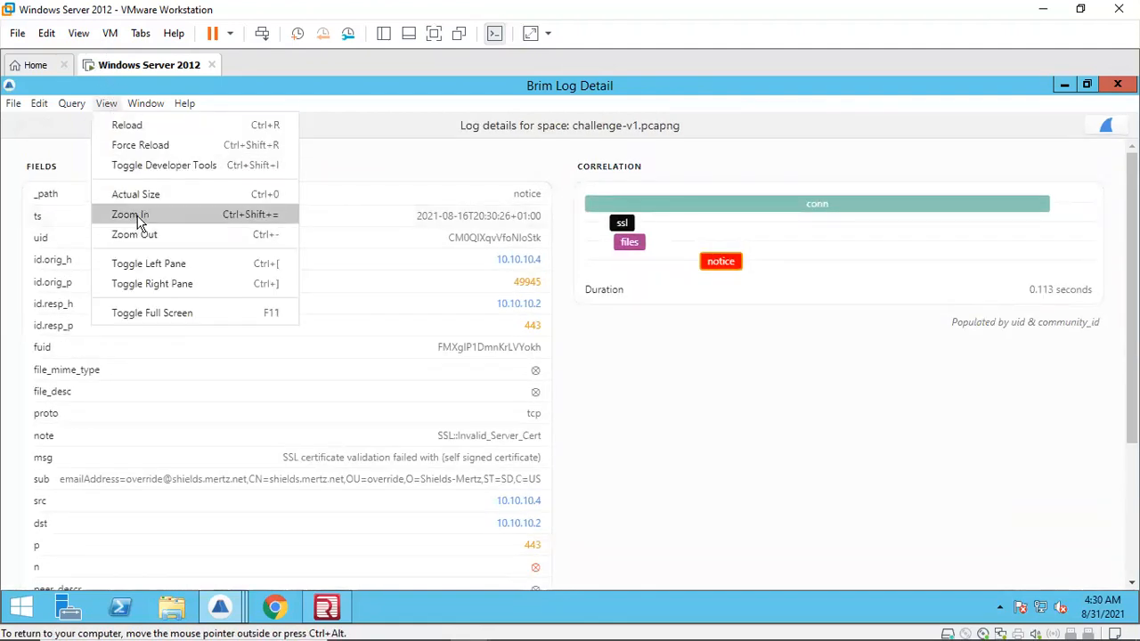
pyautogui.click(133, 214)
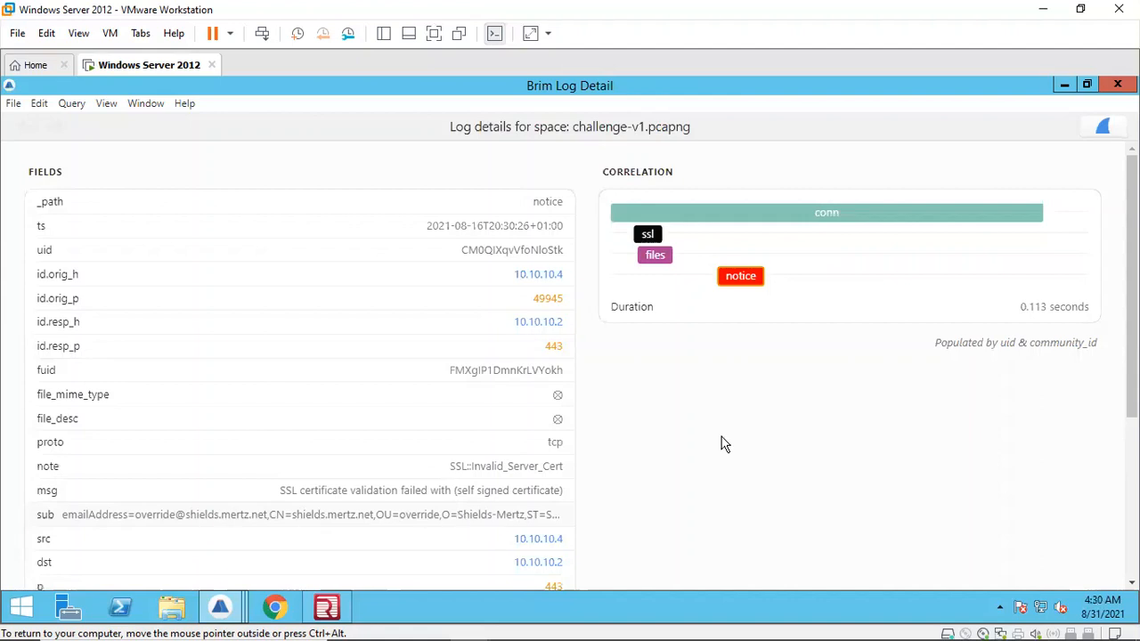
pyautogui.moveTo(1132, 287); pyautogui.dragTo(631, 333)
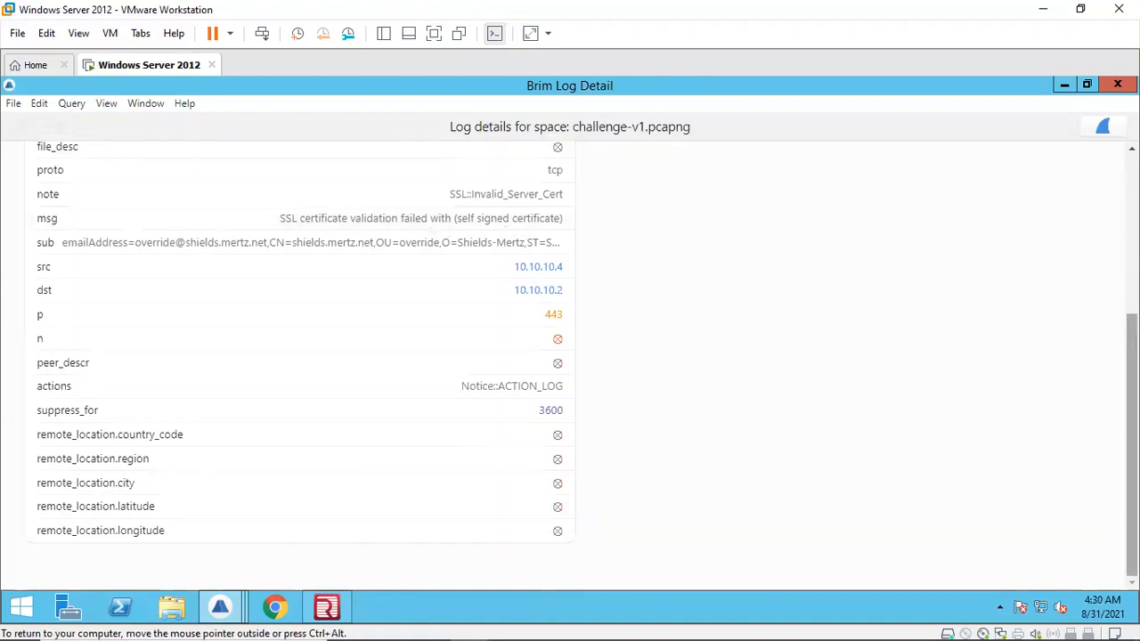
pyautogui.scroll(3, 300, 403)
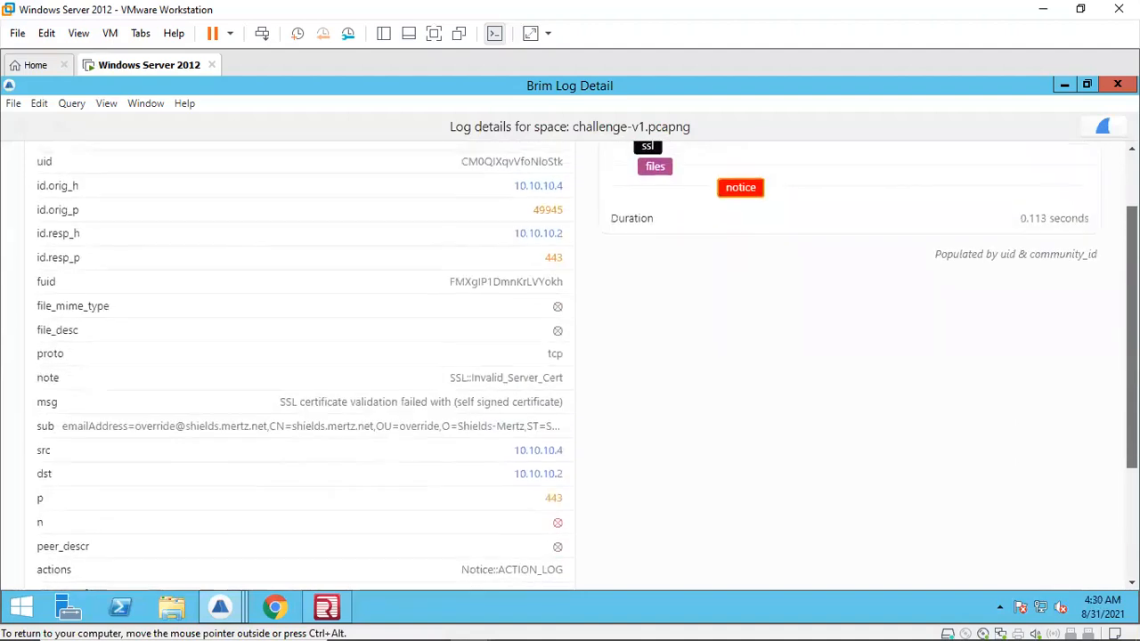
# Step: Copy the notice's certificate subject value and paste it onto a new line in the Notepad++ notes
pyautogui.click(196, 425)
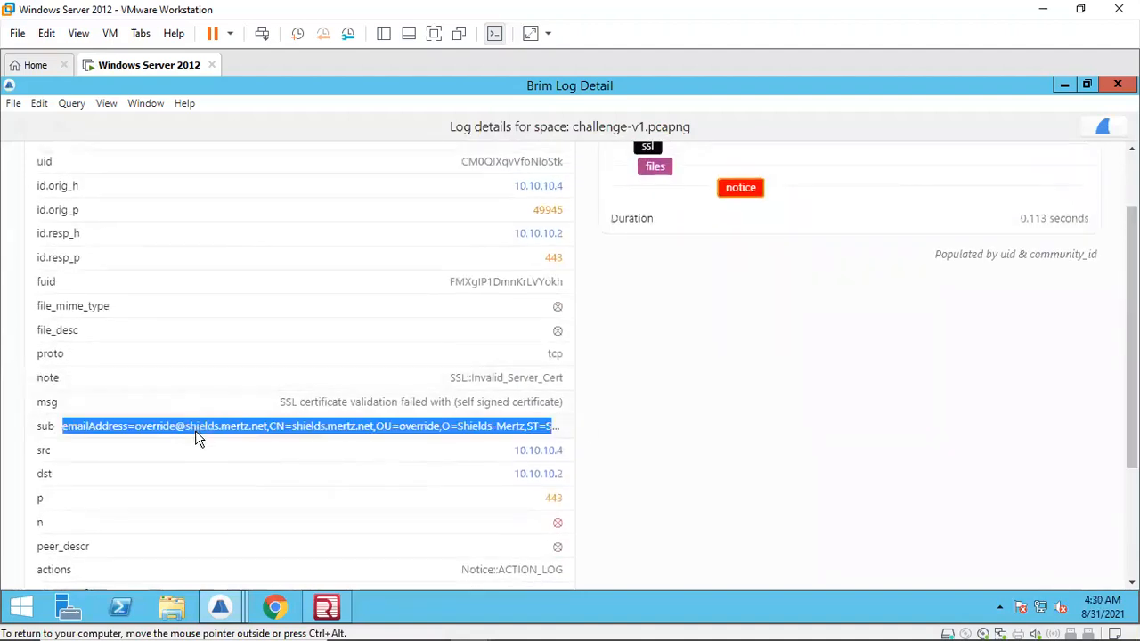
pyautogui.rightClick(195, 430)
pyautogui.click(234, 352)
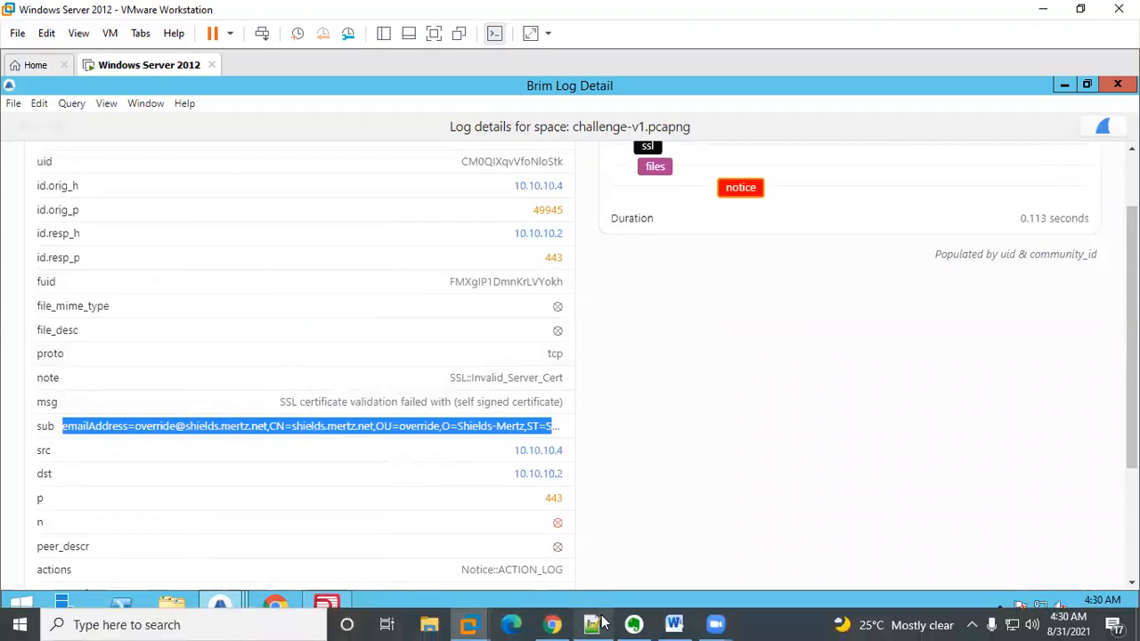
pyautogui.click(592, 624)
pyautogui.press('End')
pyautogui.press('Return')
pyautogui.press('Return')
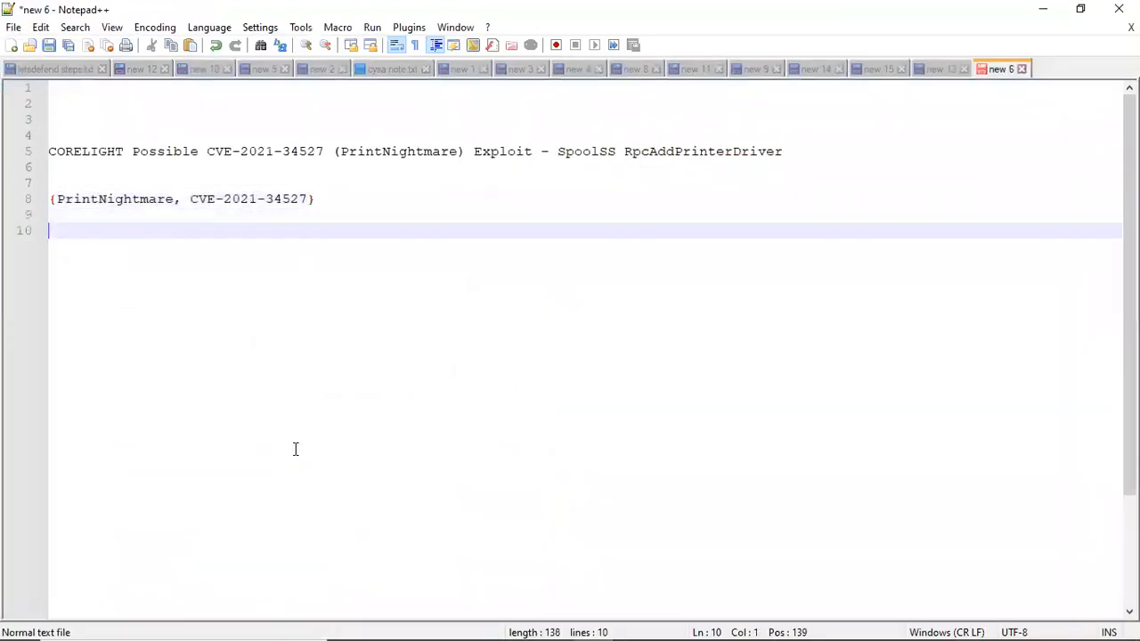
pyautogui.hotkey('ctrl', 'v')
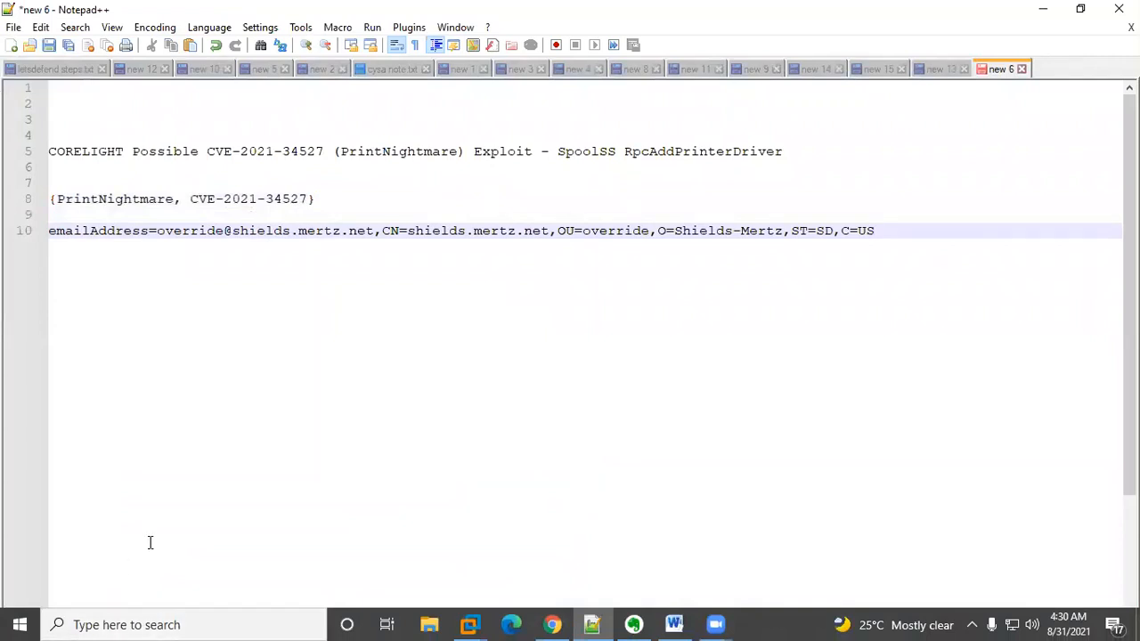
# Step: Wrap the certificate's email address in curly braces and select it for copying
pyautogui.click(159, 231)
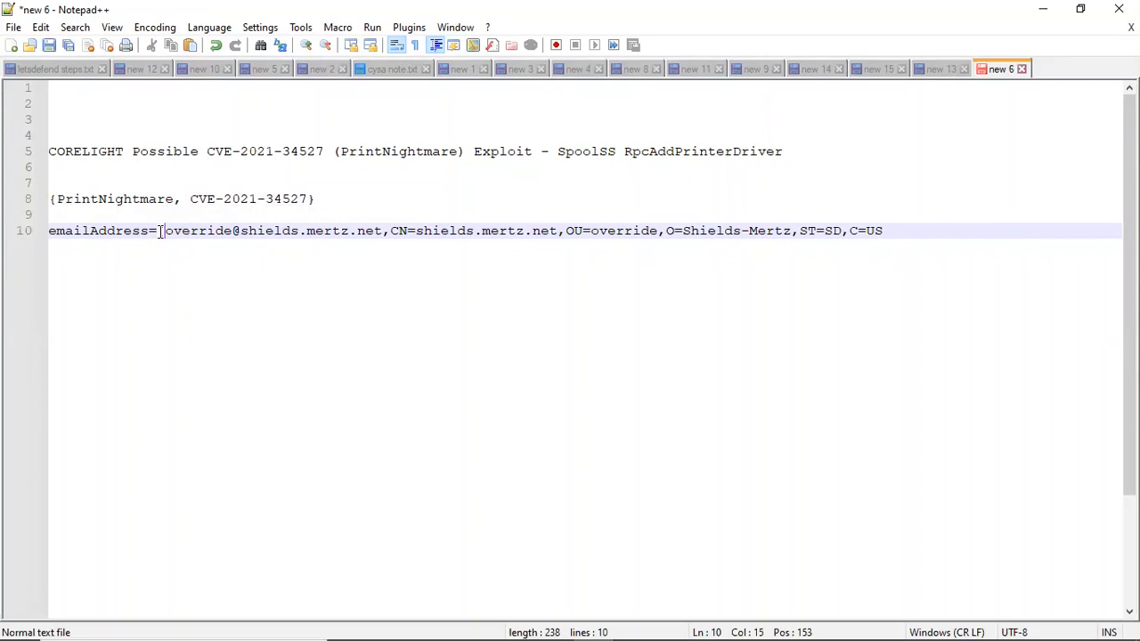
pyautogui.click(381, 231)
pyautogui.write('}')
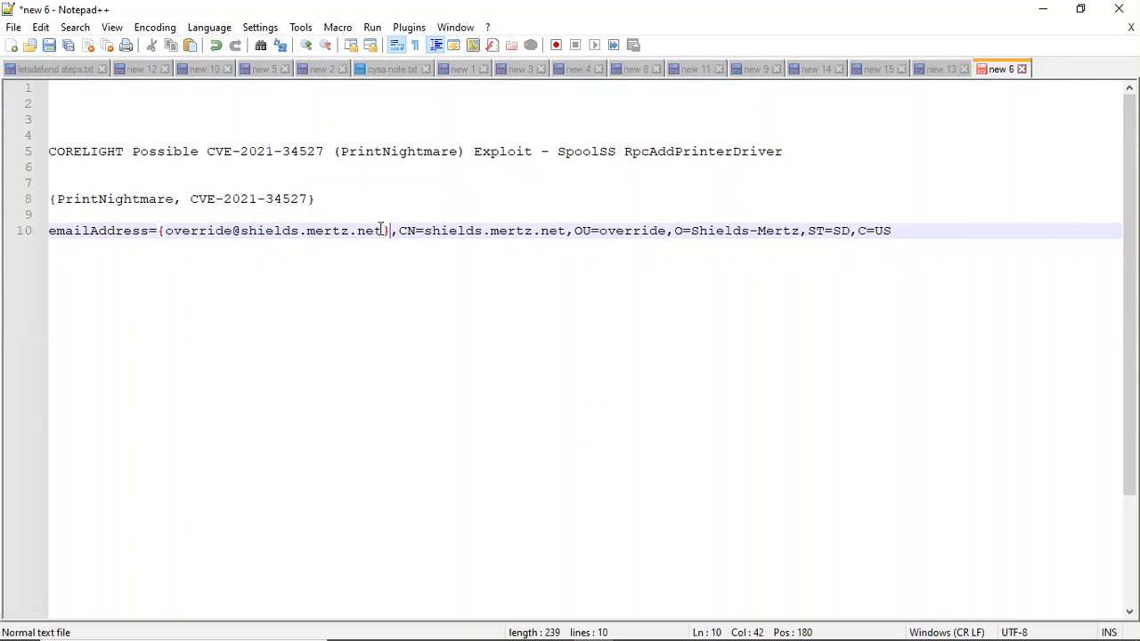
pyautogui.moveTo(388, 229); pyautogui.dragTo(161, 225)
pyautogui.hotkey('ctrl', 'c')
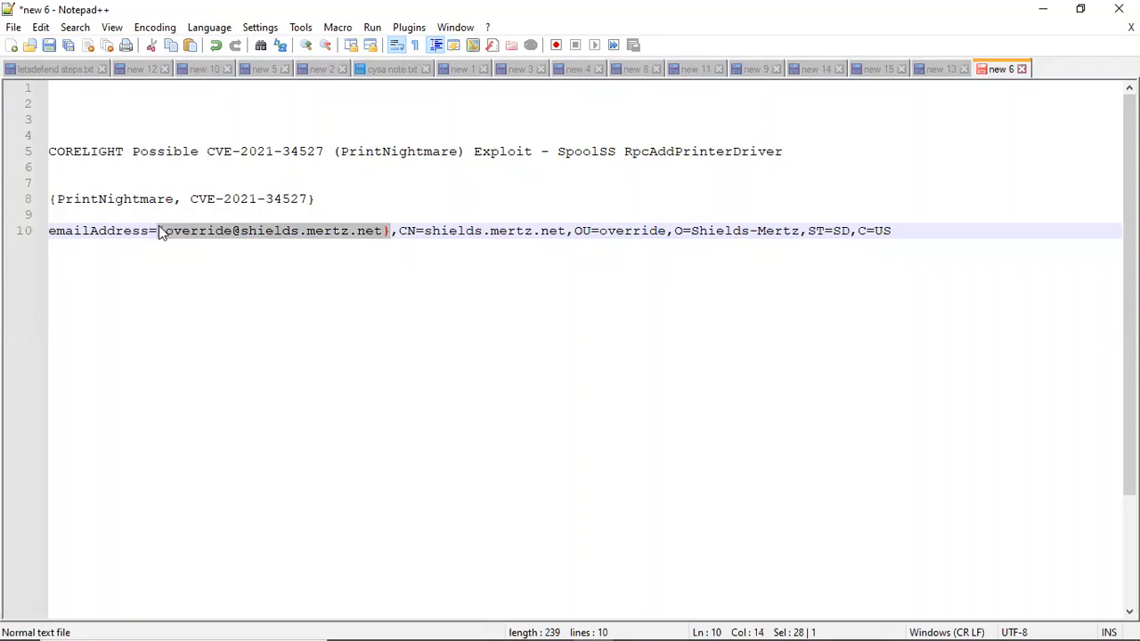
# Step: Paste the braced email address into the Question 6 answer field in the browser and submit it
pyautogui.moveTo(463, 628)
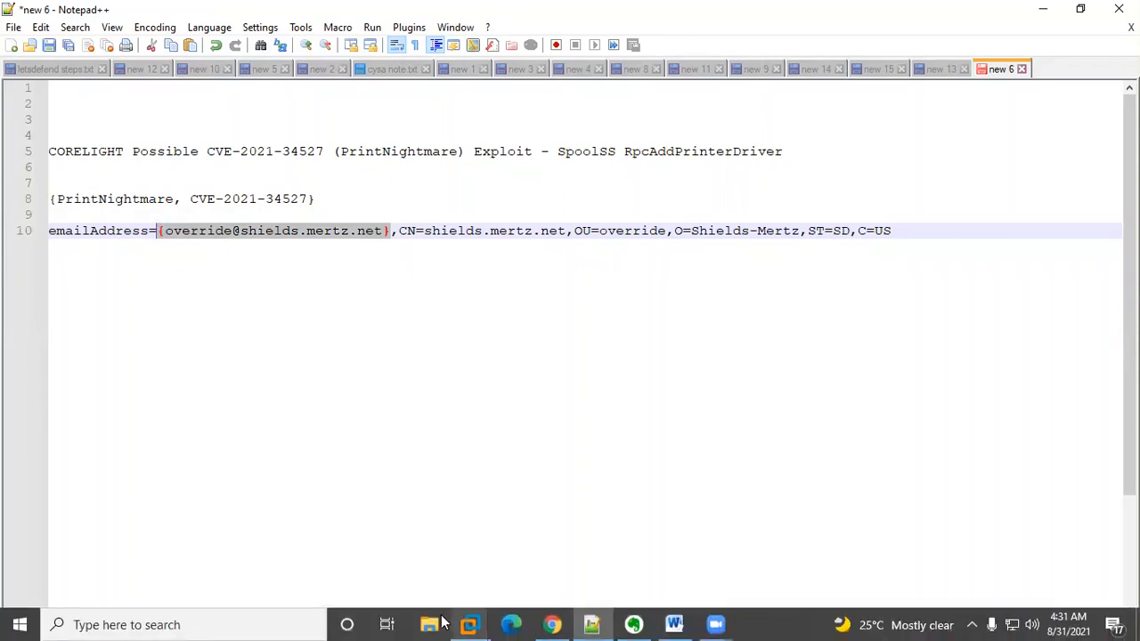
pyautogui.click(513, 623)
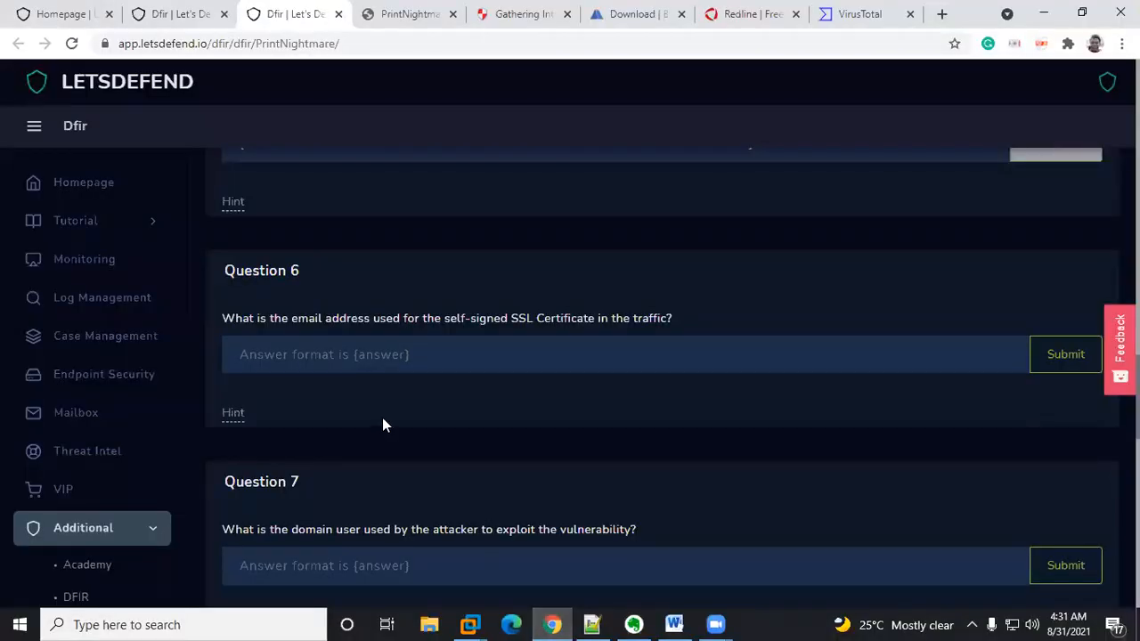
pyautogui.click(301, 348)
pyautogui.hotkey('ctrl', 'v')
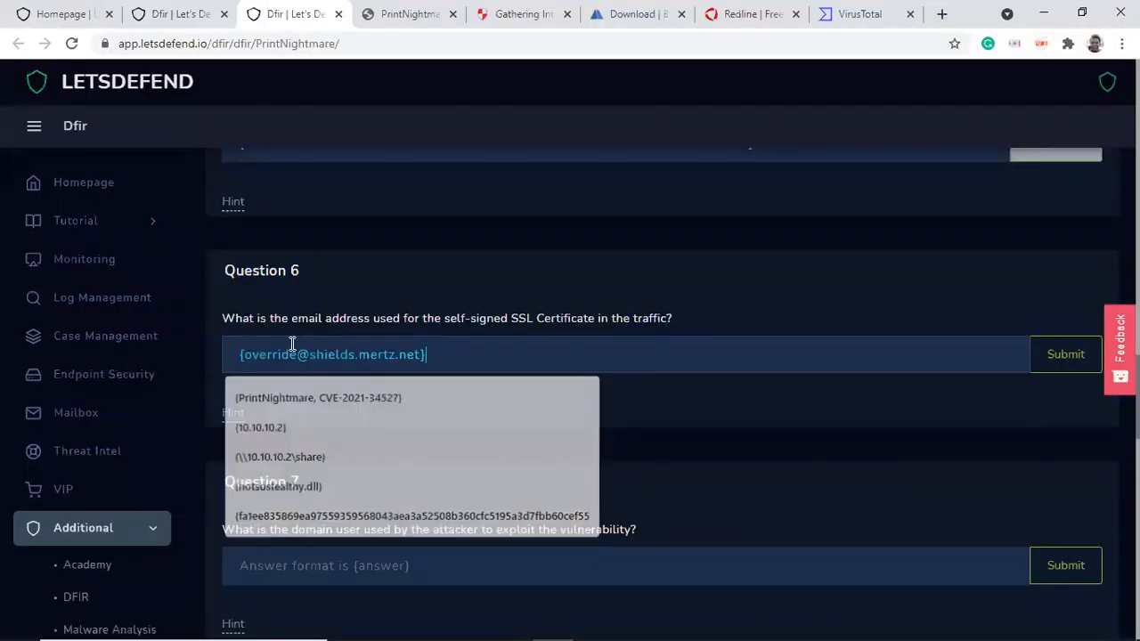
pyautogui.click(1081, 365)
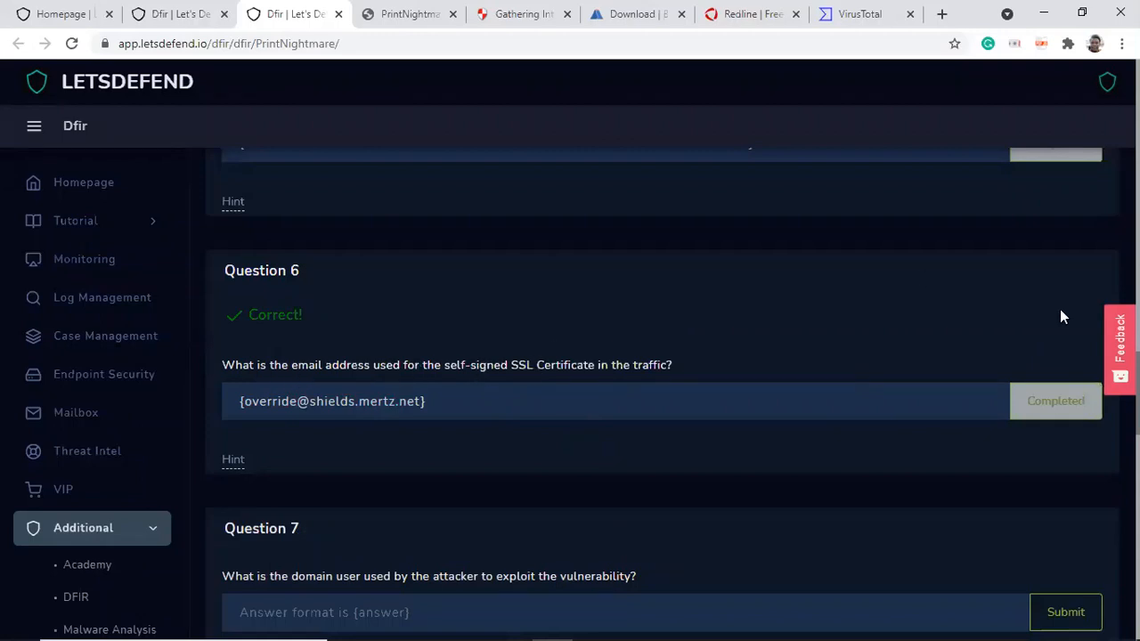
# Step: Scroll the challenge page to Question 7 about the attacker's domain user and return to the Windows Server virtual machine
pyautogui.scroll(-2, 662, 390)
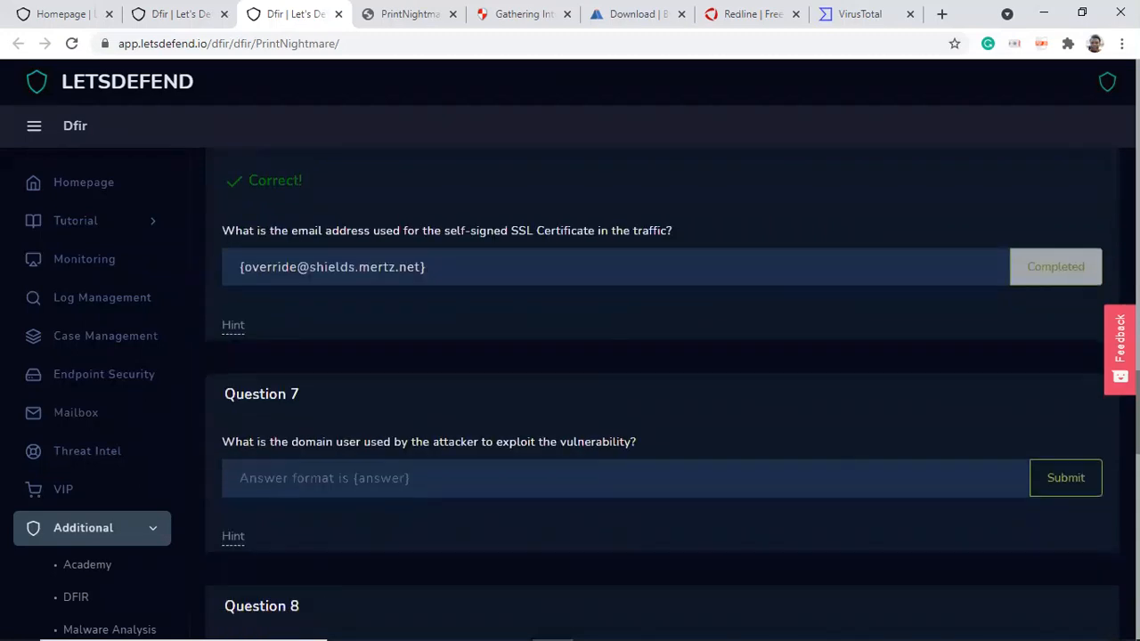
pyautogui.scroll(-2, 663, 390)
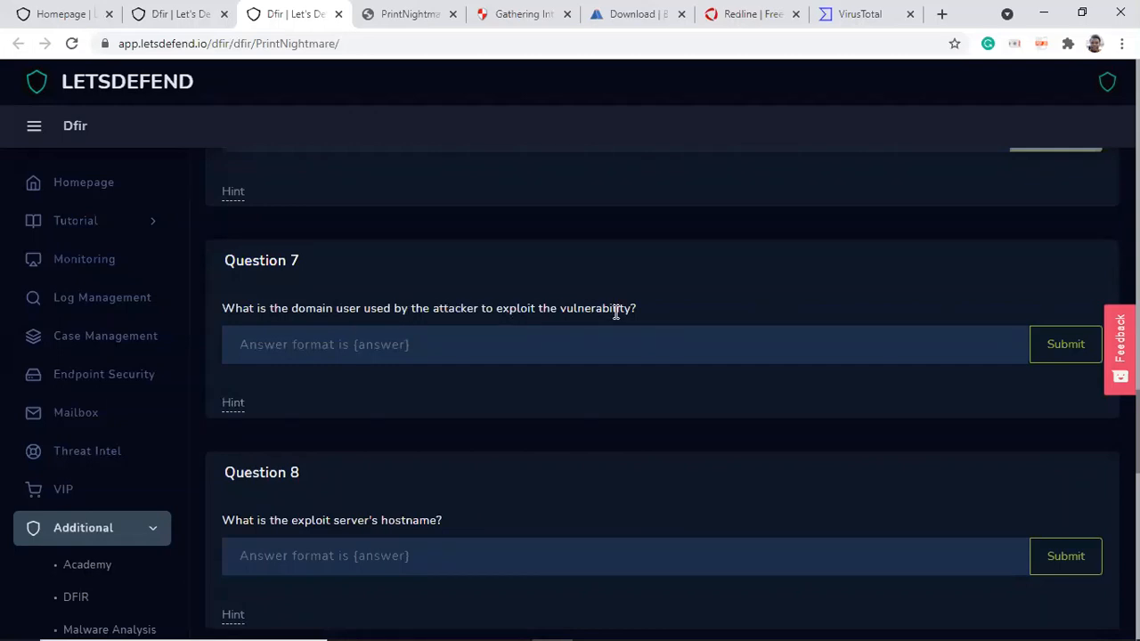
pyautogui.moveTo(475, 622)
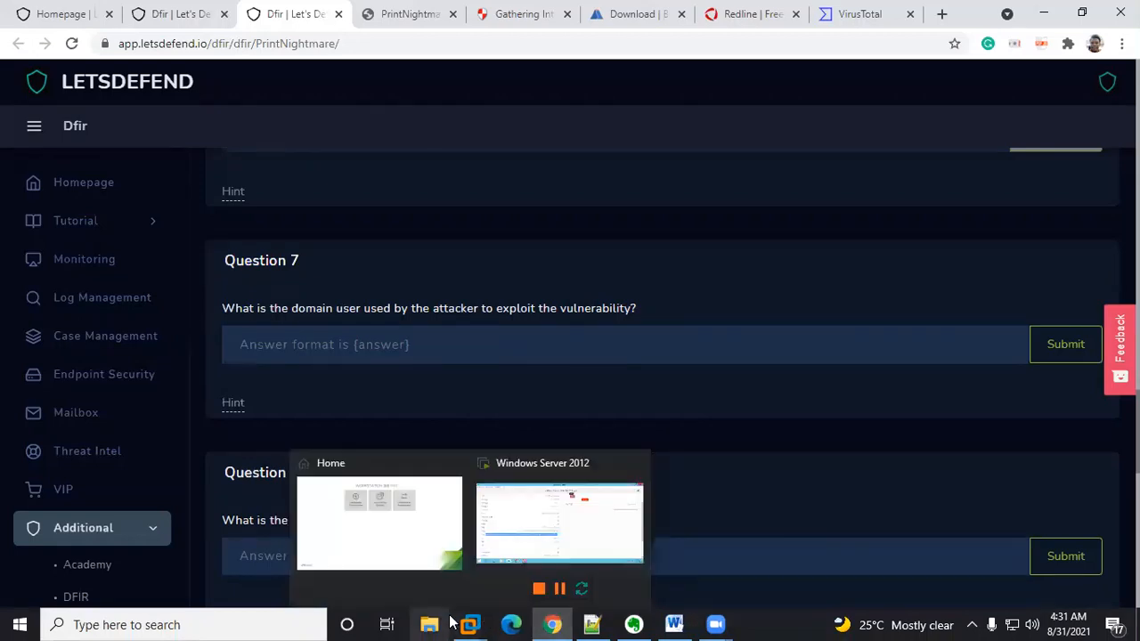
pyautogui.click(546, 521)
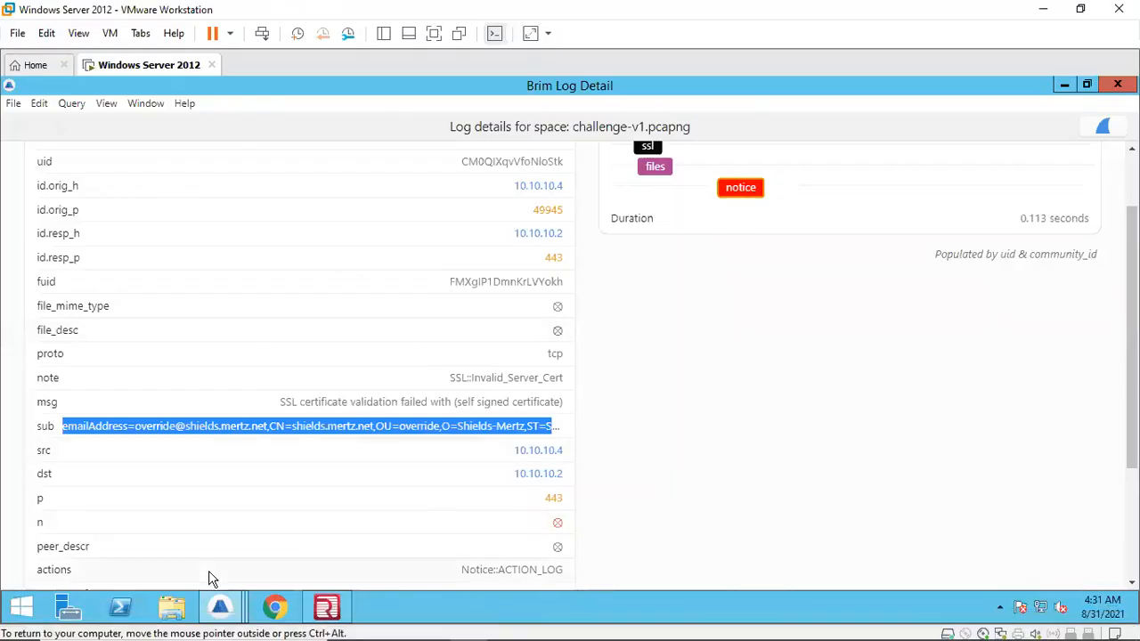
# Step: Close both Brim log detail windows and bring the main Brim window forward
pyautogui.click(323, 613)
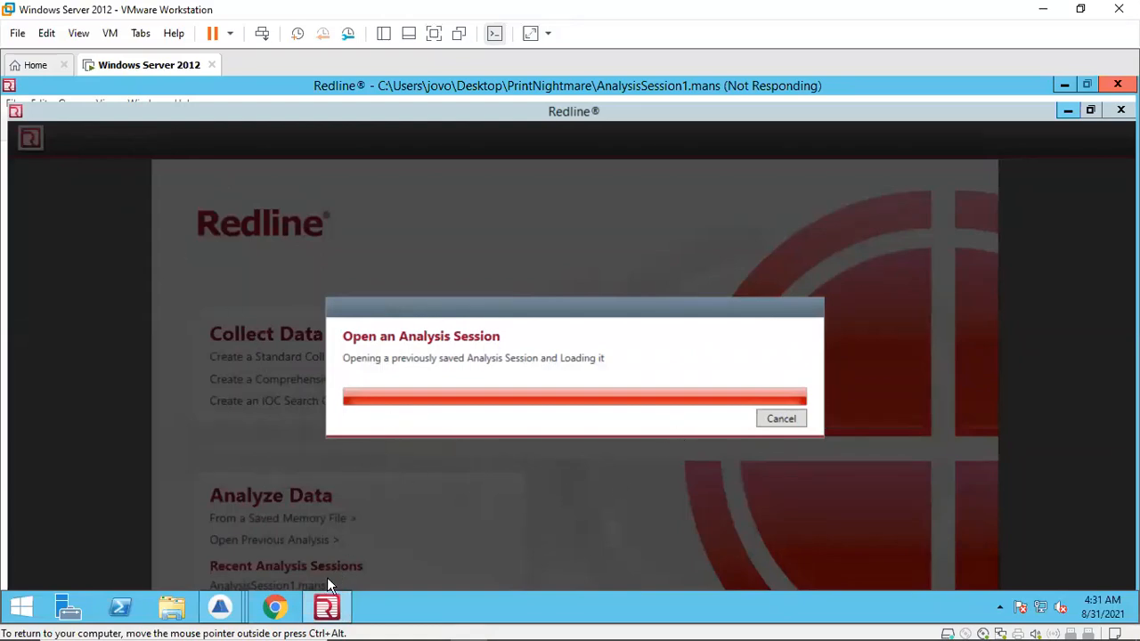
pyautogui.moveTo(239, 615)
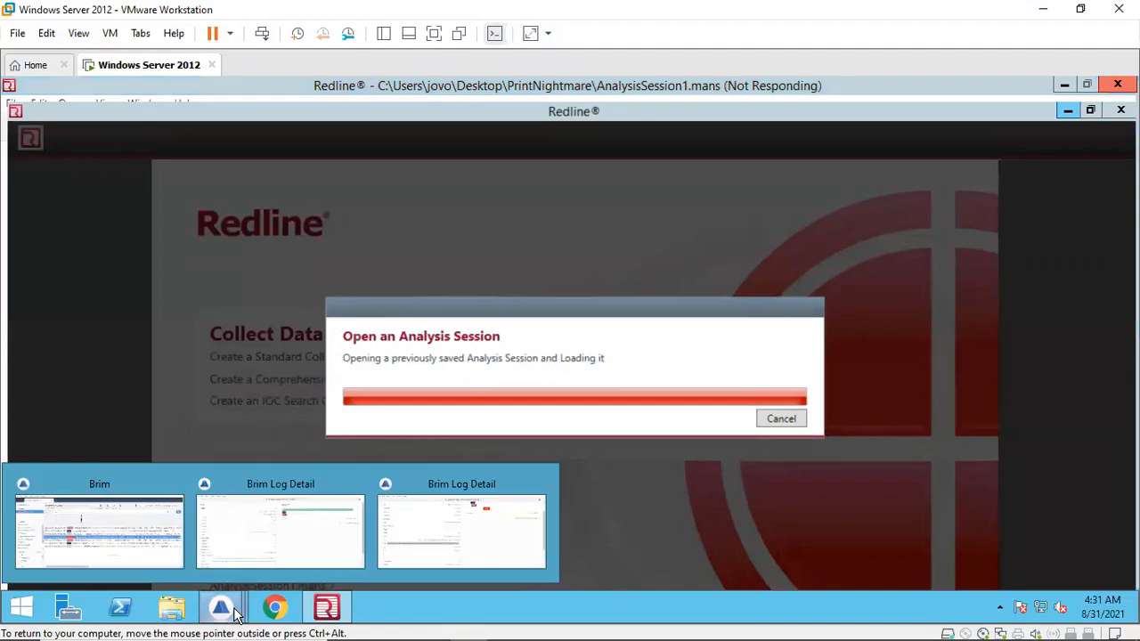
pyautogui.click(473, 524)
pyautogui.click(1118, 84)
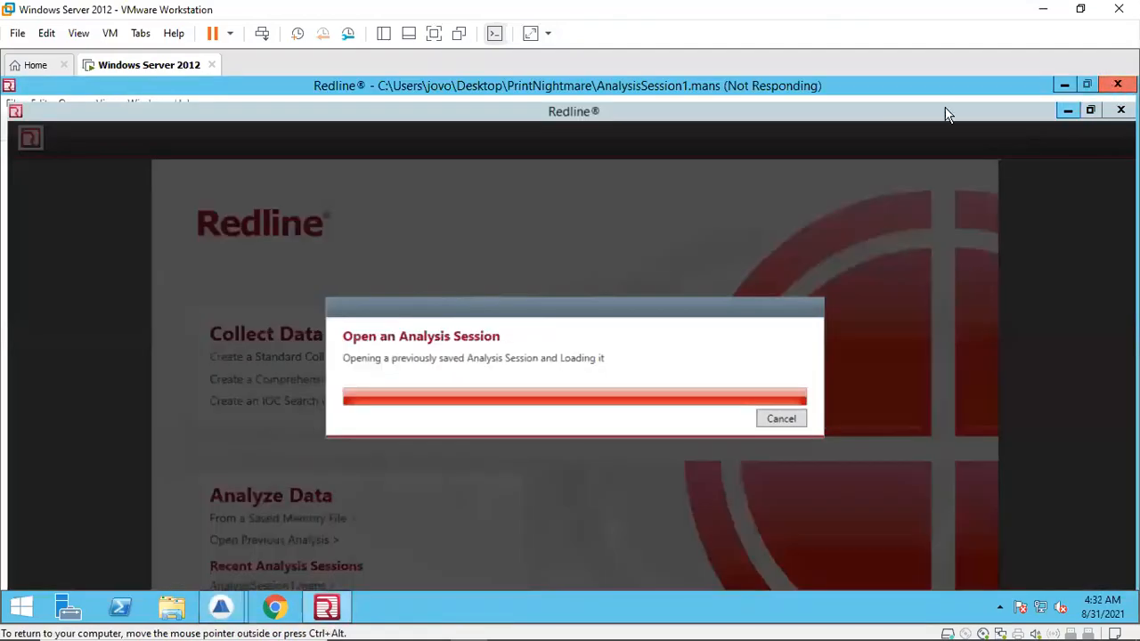
pyautogui.moveTo(221, 608)
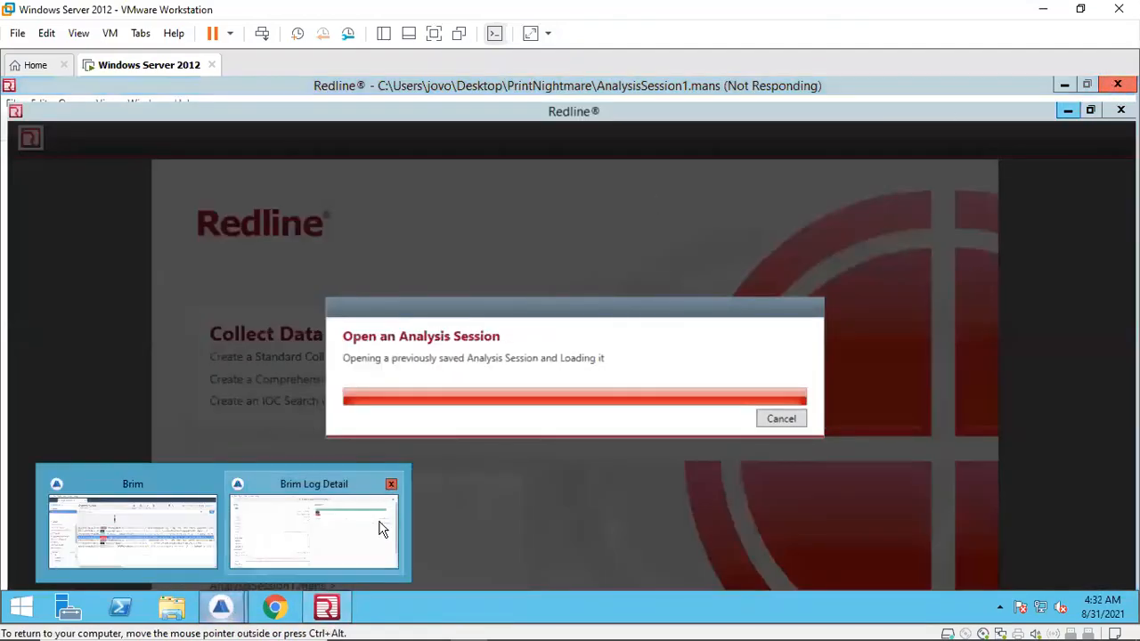
pyautogui.click(388, 484)
pyautogui.click(200, 531)
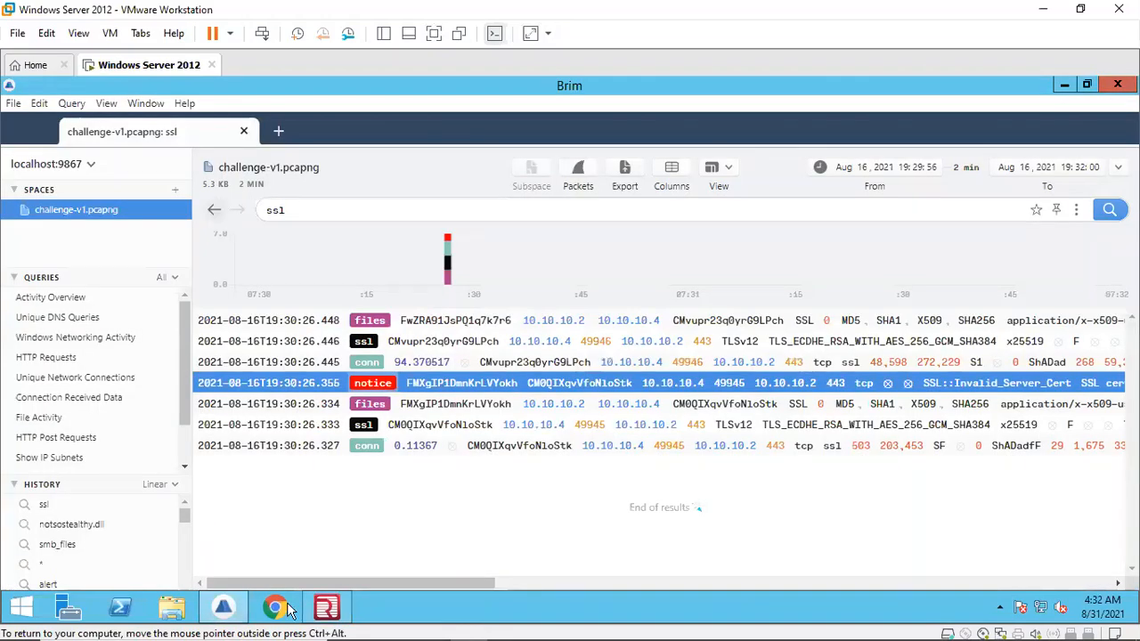
pyautogui.click(326, 608)
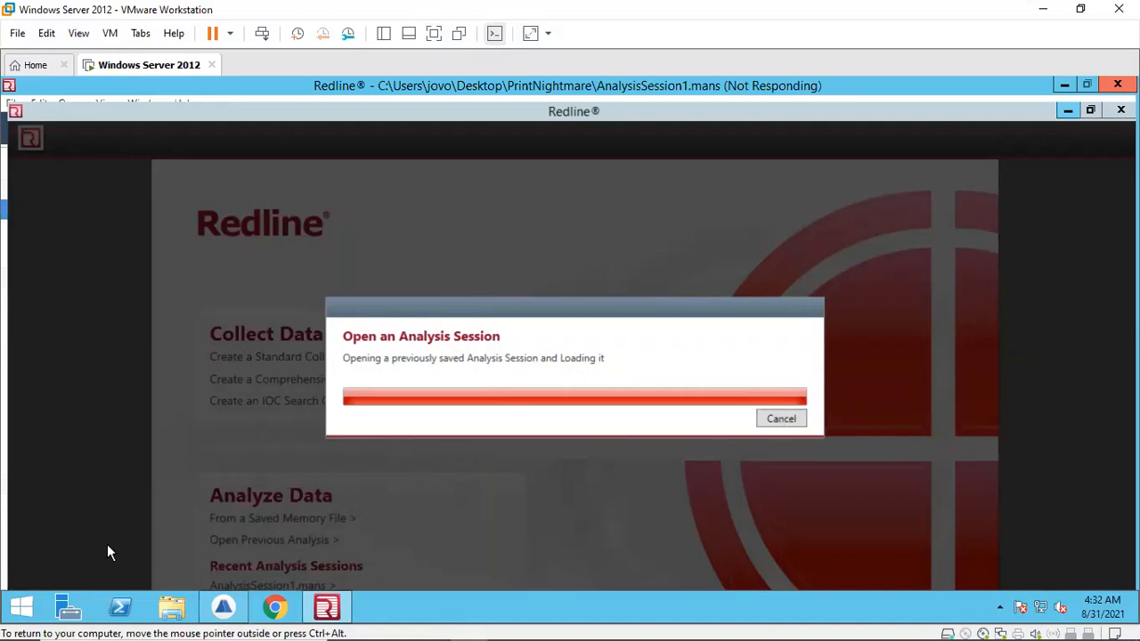
pyautogui.click(223, 608)
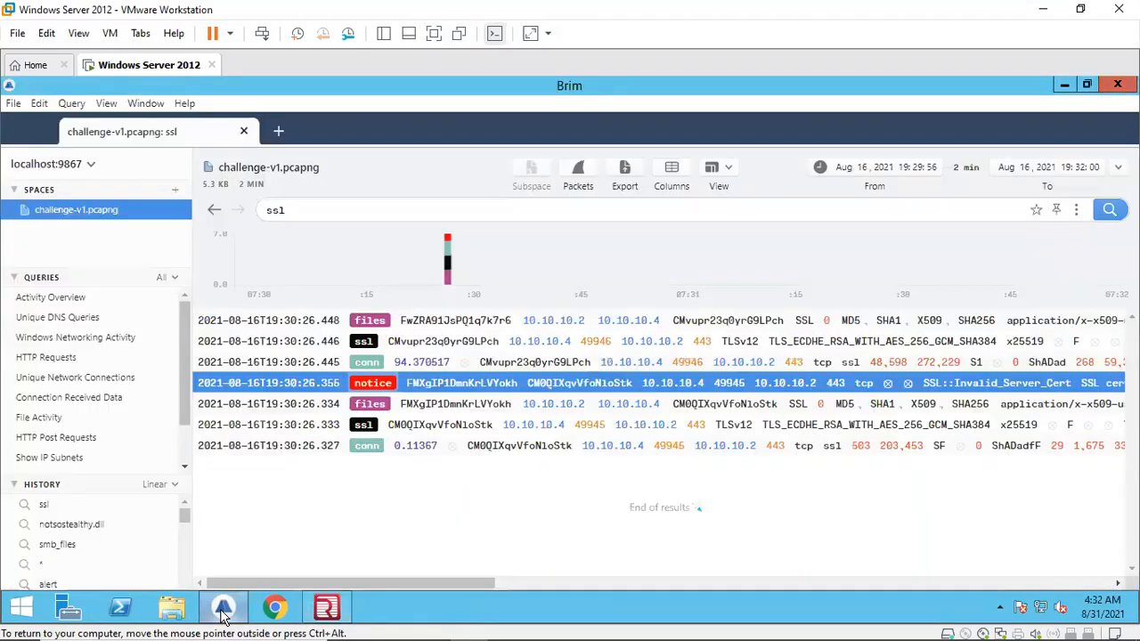
# Step: Replace the ssl query in Brim with a search for 10.10.10.2 and run it
pyautogui.click(349, 205)
pyautogui.press('BackSpace')
pyautogui.press('BackSpace')
pyautogui.press('BackSpace')
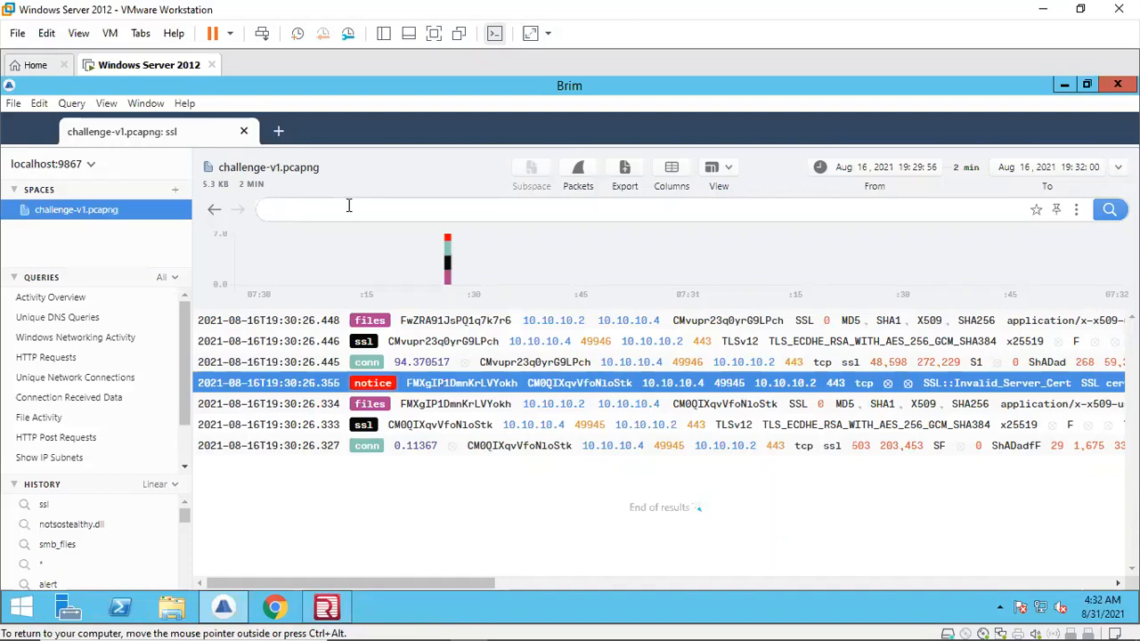
pyautogui.press('Return')
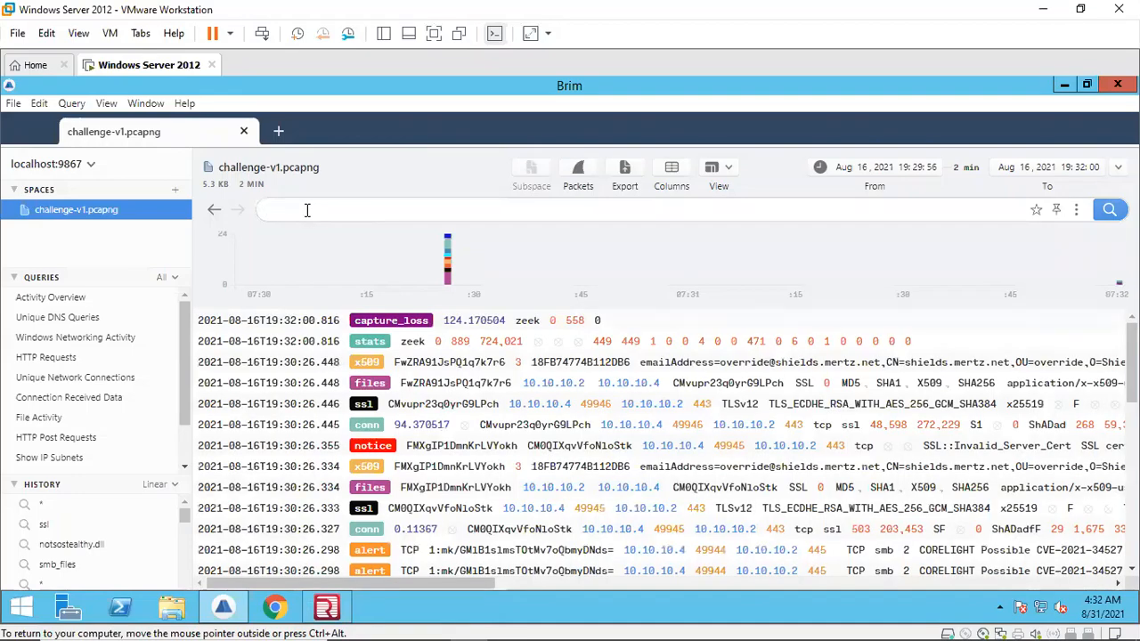
pyautogui.write('10.10.10.2')
pyautogui.press('Return')
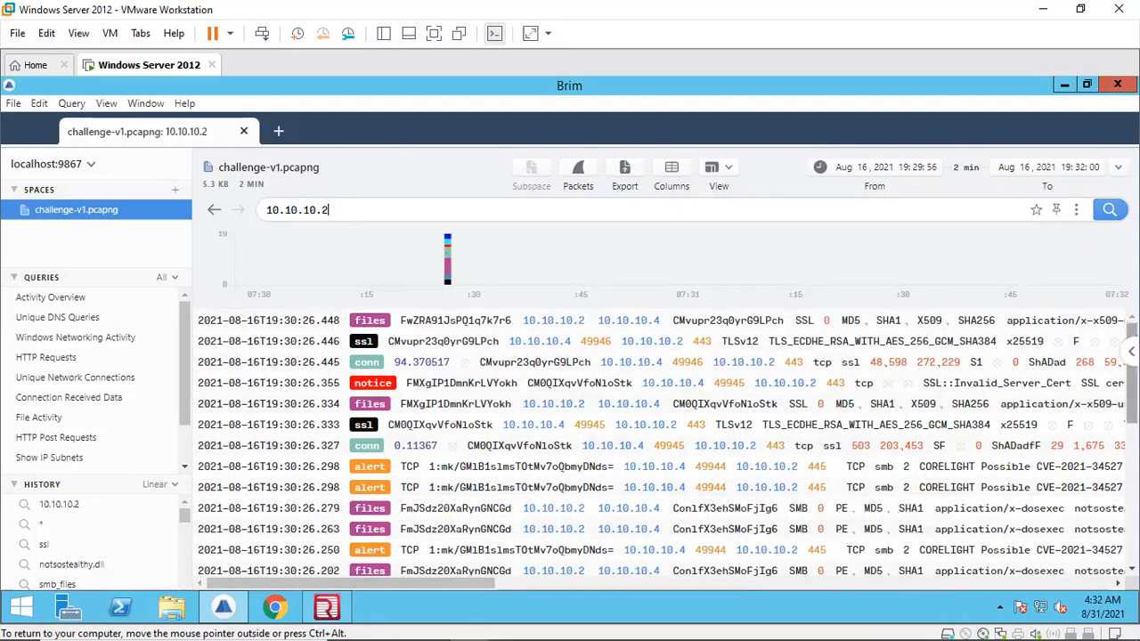
# Step: Scroll through the 10.10.10.2 results, examining the SMB, alert and file records
pyautogui.scroll(-1, 668, 443)
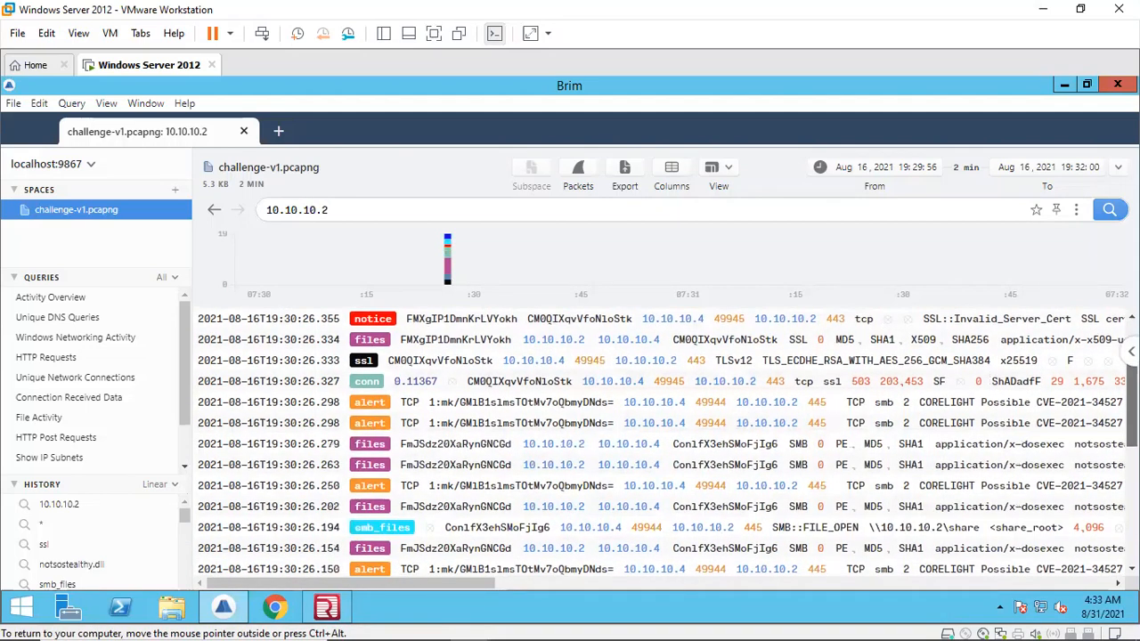
pyautogui.scroll(-1, 668, 442)
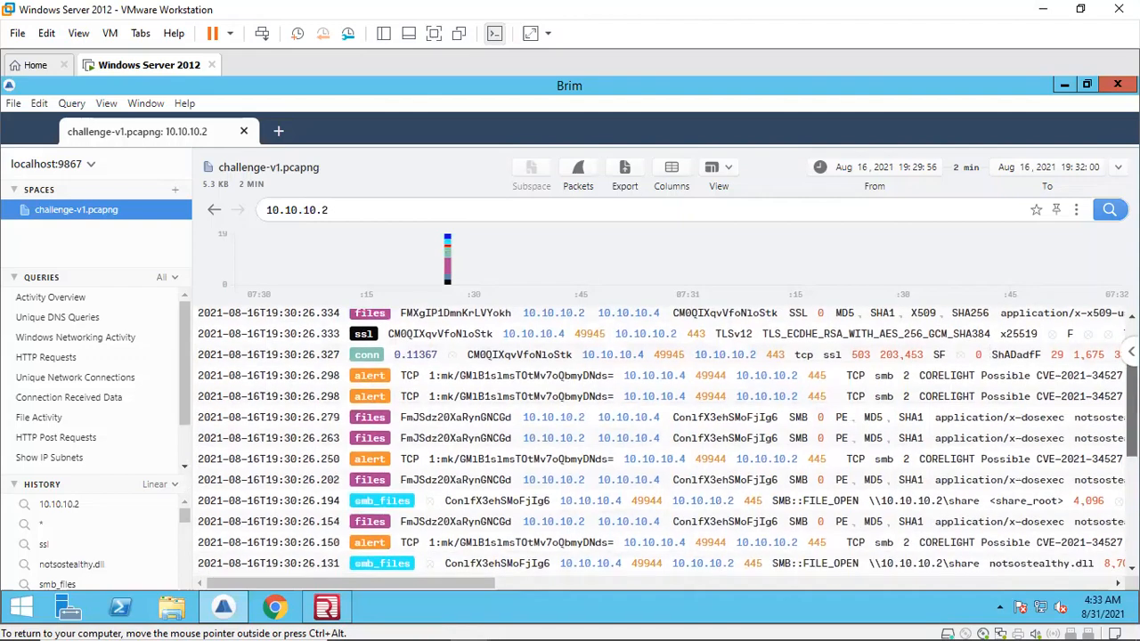
pyautogui.scroll(2, 668, 443)
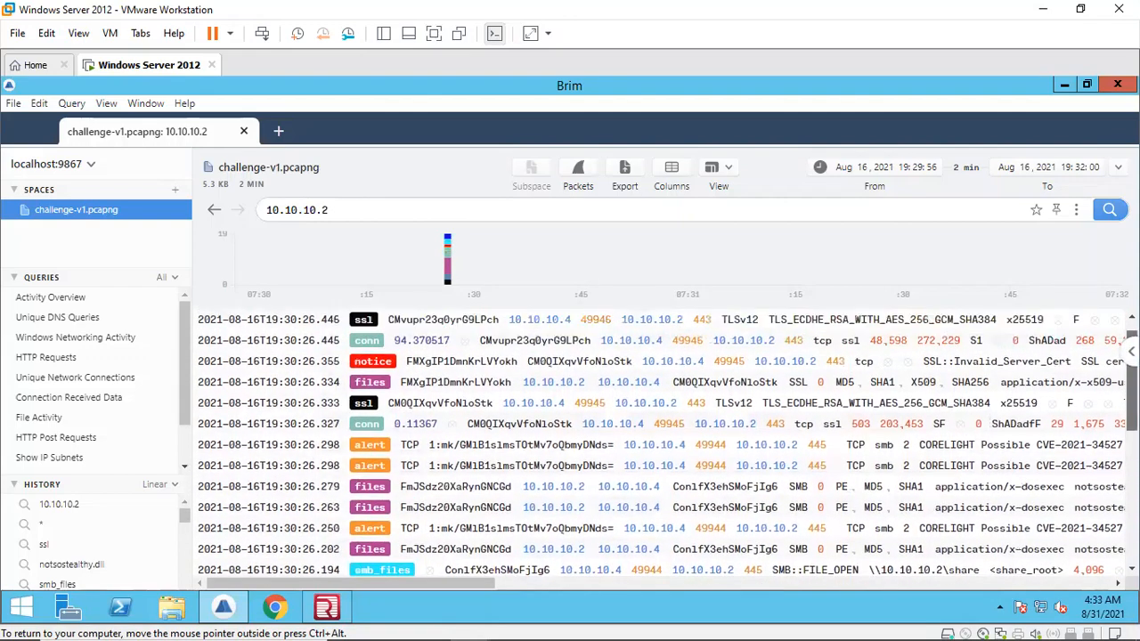
pyautogui.scroll(1, 668, 443)
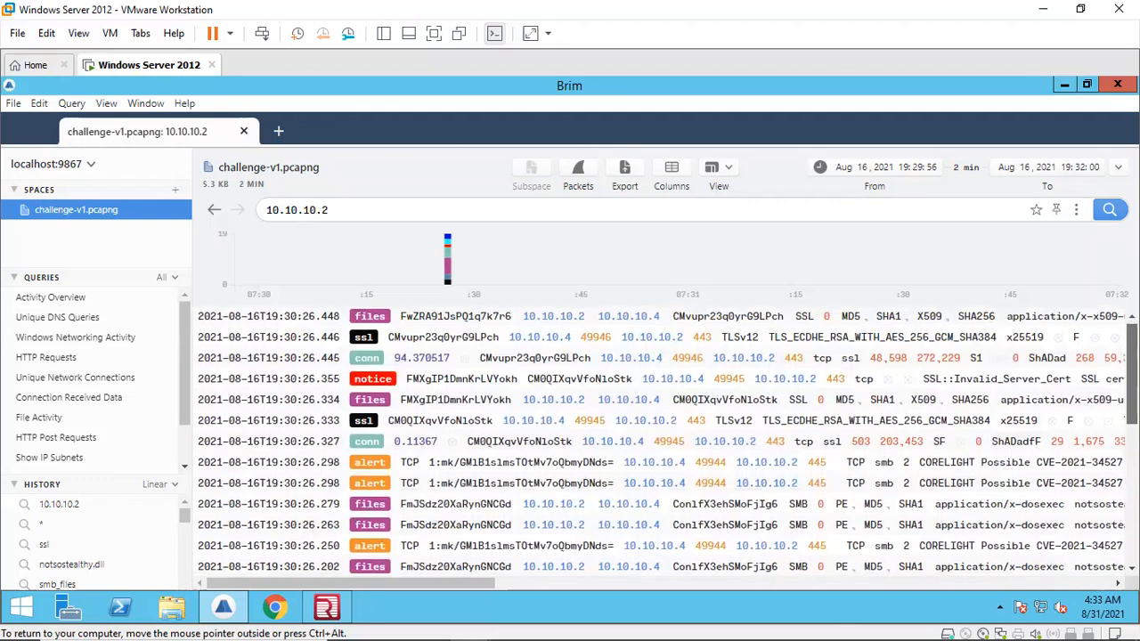
pyautogui.scroll(-2, 668, 441)
pyautogui.scroll(-2, 954, 433)
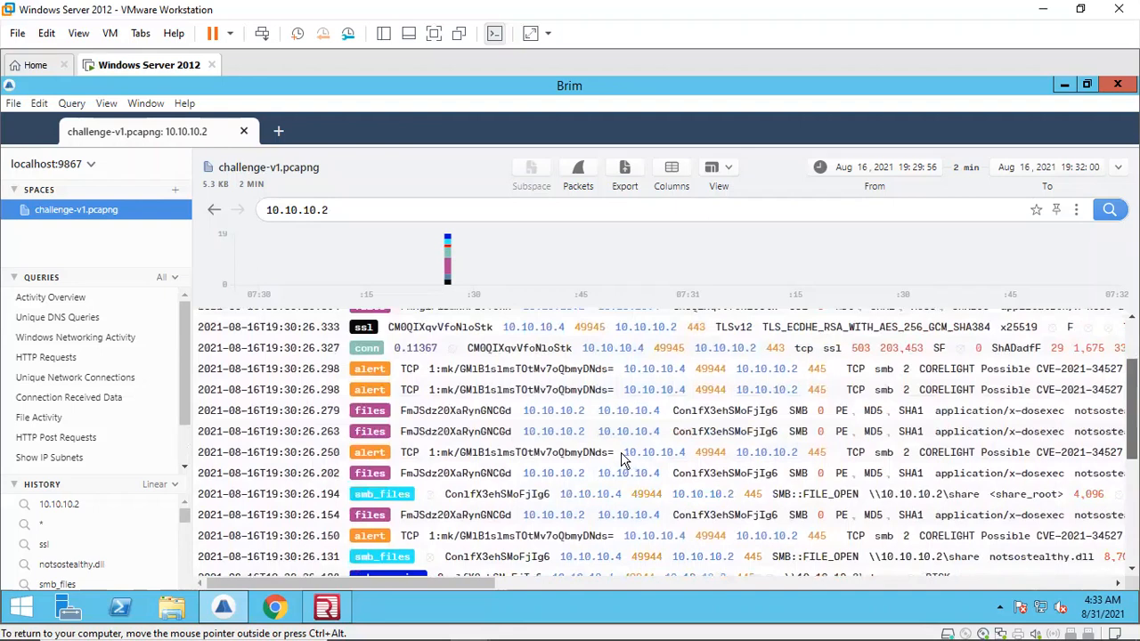
pyautogui.scroll(-1, 425, 570)
pyautogui.moveTo(426, 581); pyautogui.dragTo(460, 581)
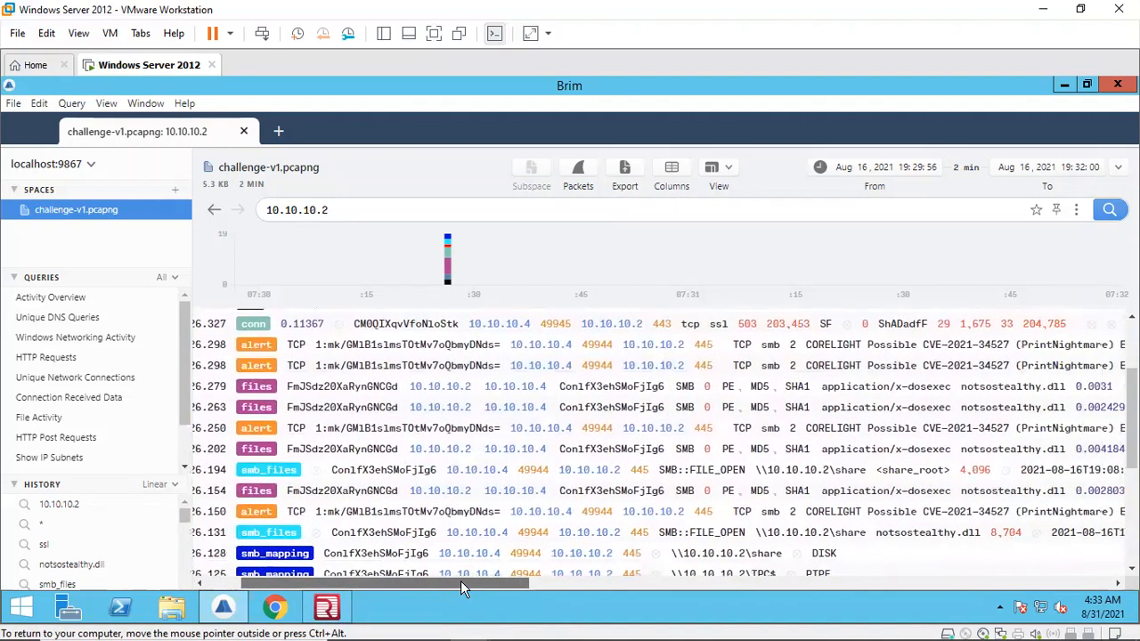
pyautogui.click(92, 166)
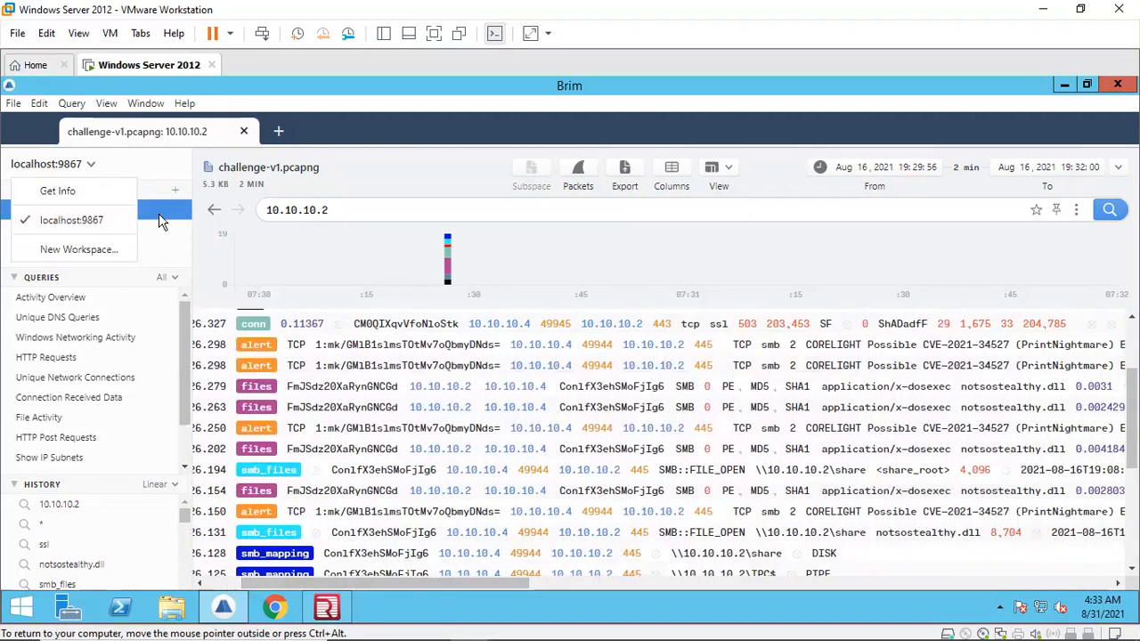
pyautogui.click(210, 208)
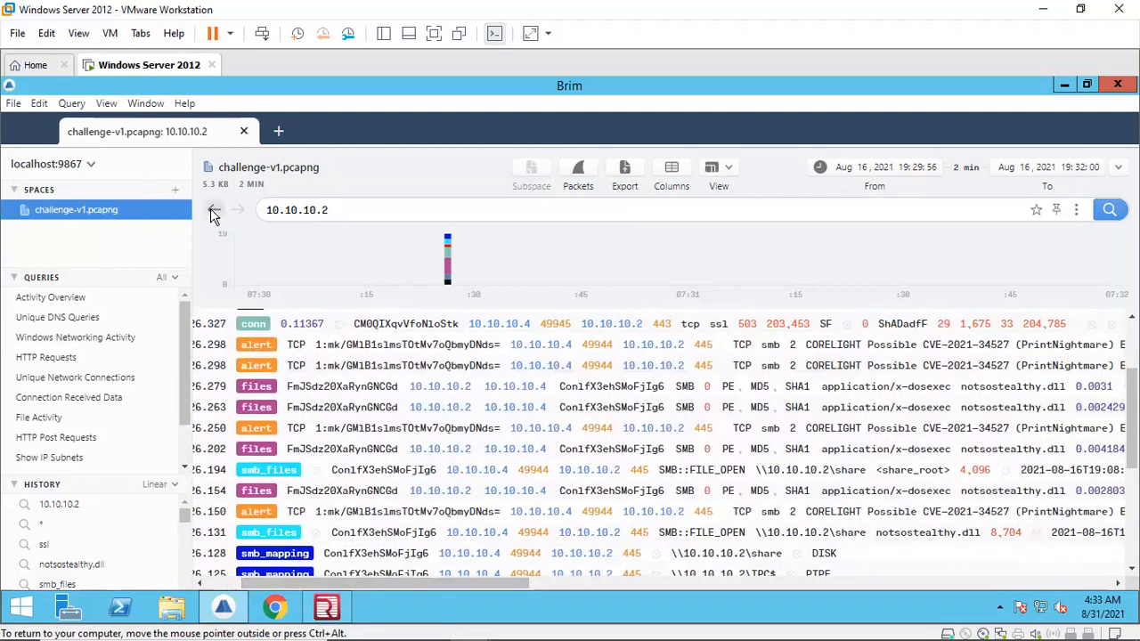
pyautogui.click(210, 208)
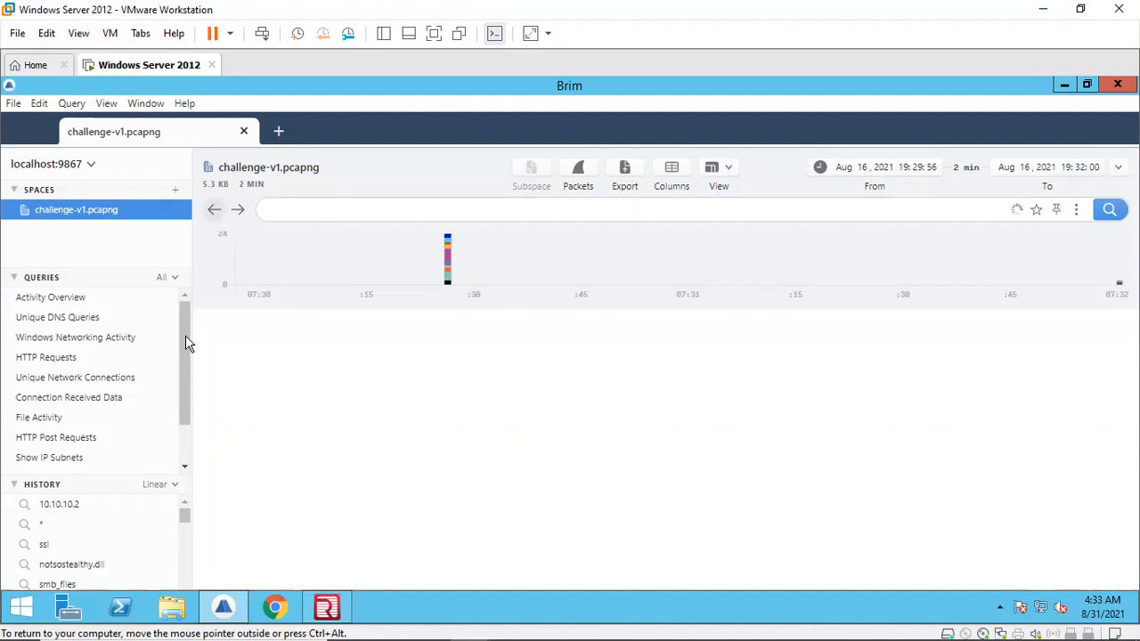
pyautogui.doubleClick(280, 253)
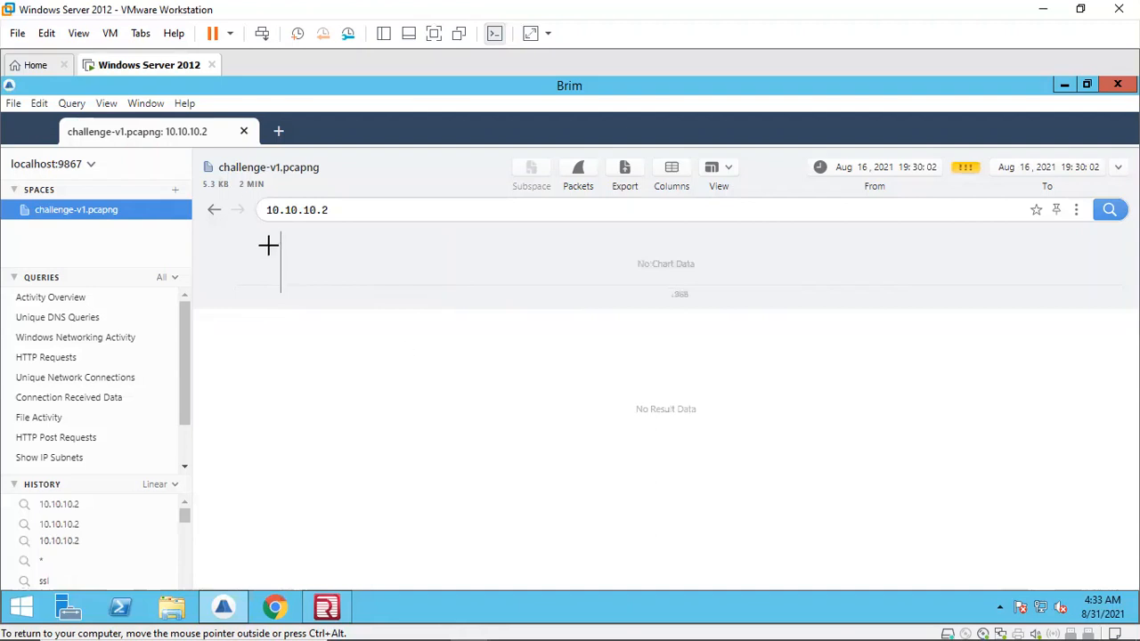
pyautogui.click(214, 213)
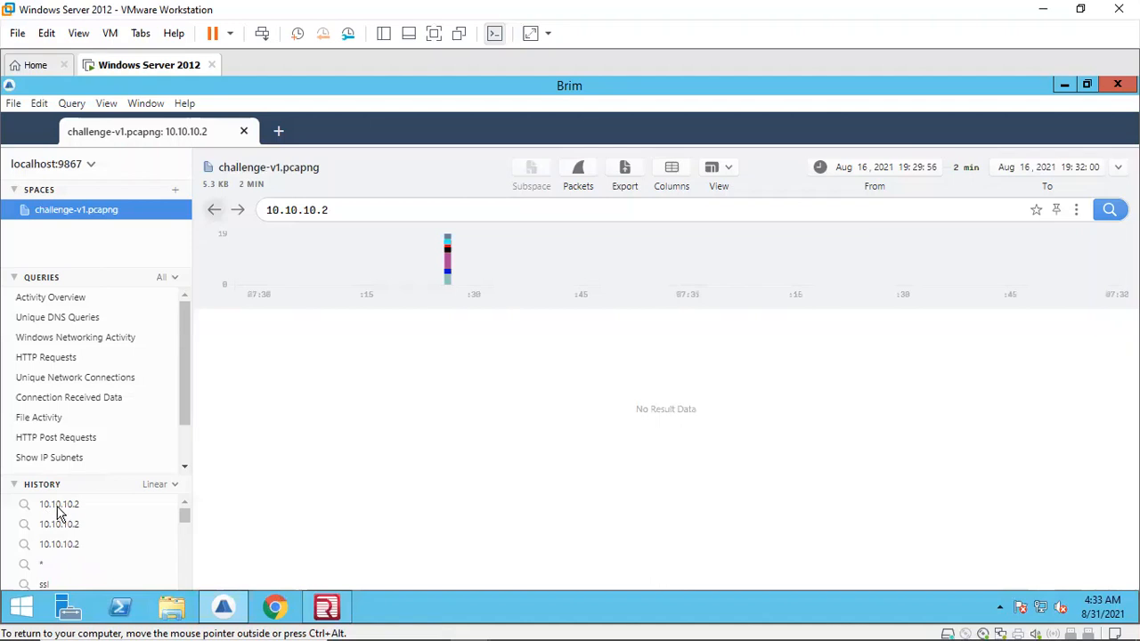
pyautogui.click(214, 211)
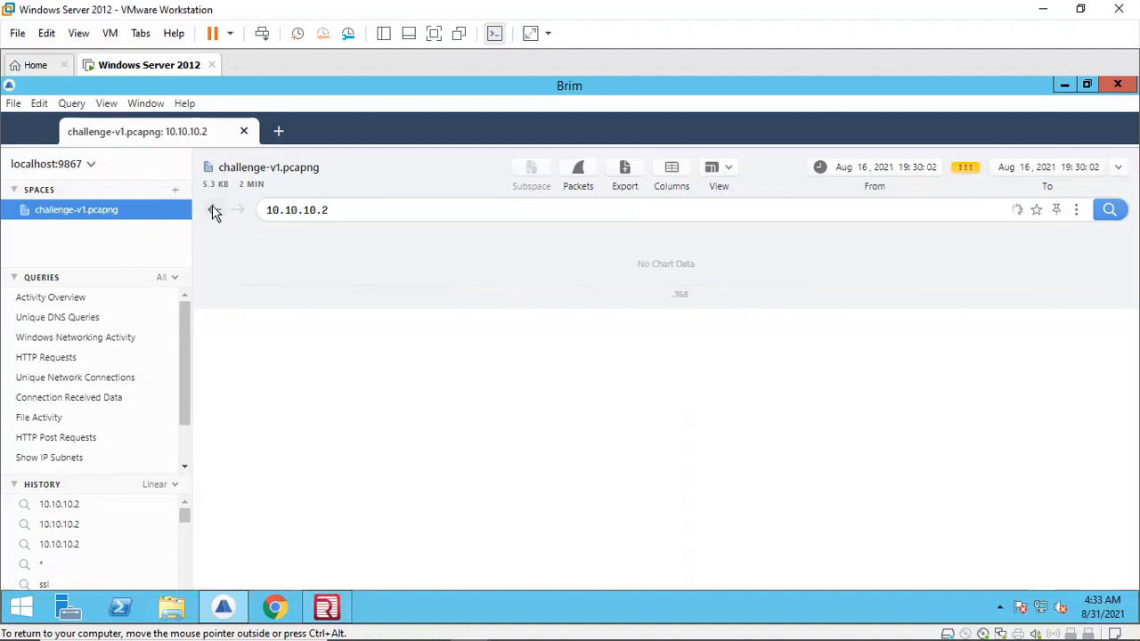
pyautogui.click(214, 211)
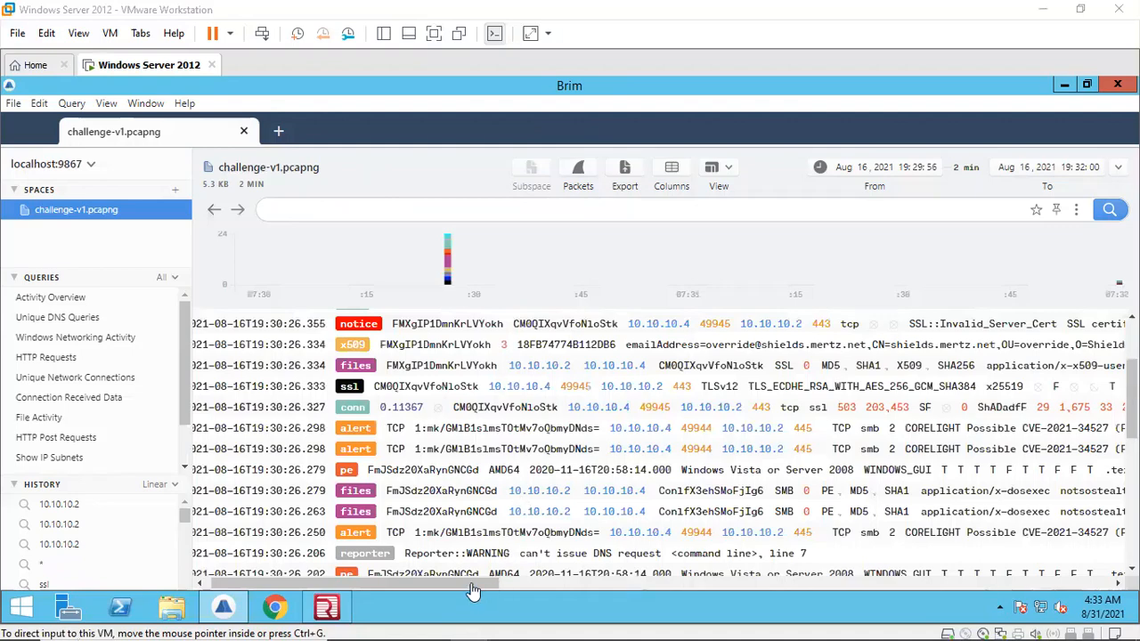
# Step: Search all the Brim logs for username
pyautogui.moveTo(472, 583); pyautogui.dragTo(661, 581)
pyautogui.moveTo(788, 575); pyautogui.dragTo(959, 577)
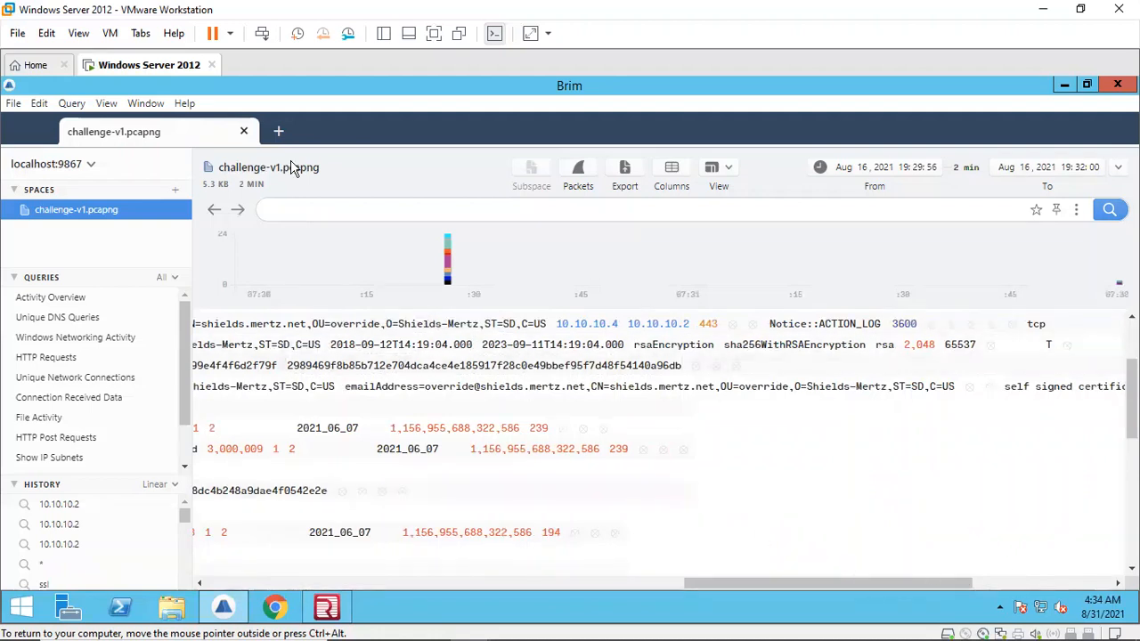
pyautogui.click(300, 204)
pyautogui.write('username')
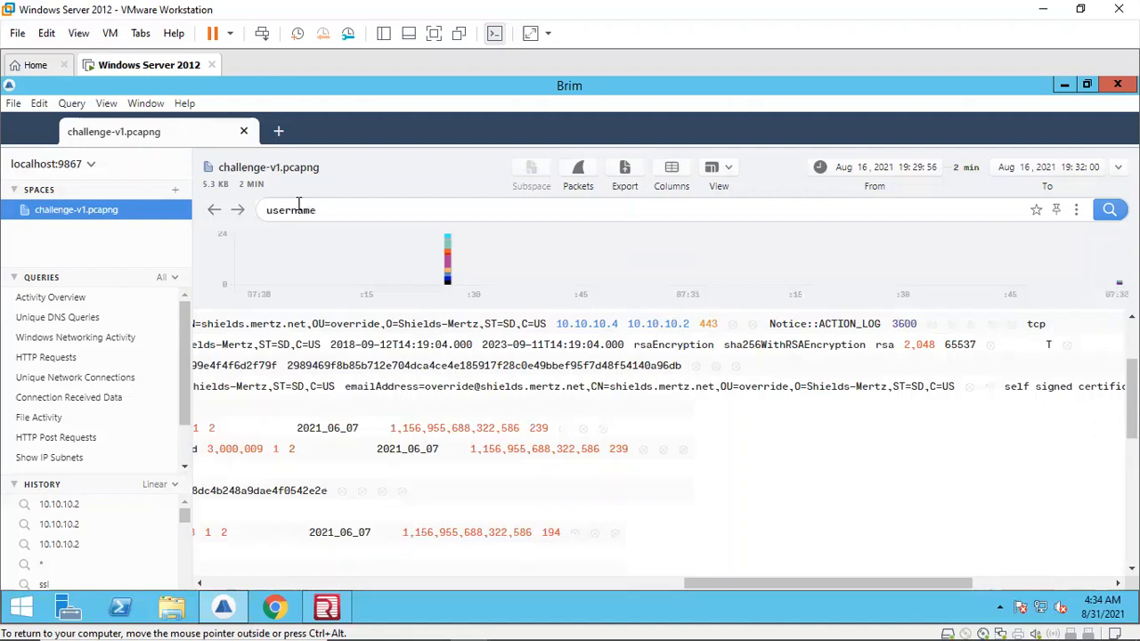
pyautogui.press('Return')
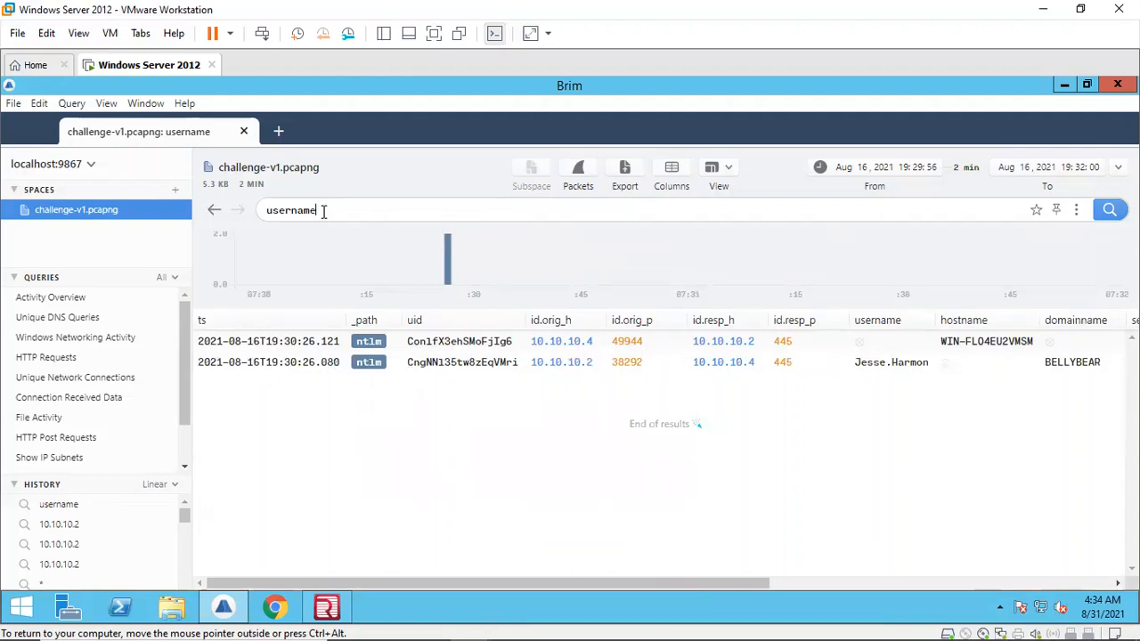
# Step: Run the query _path="ntlm"|filter 10.10.10.2 to list NTLM records involving 10.10.10.2
pyautogui.press('BackSpace')
pyautogui.press('BackSpace')
pyautogui.press('BackSpace')
pyautogui.press('BackSpace')
pyautogui.press('BackSpace')
pyautogui.press('BackSpace')
pyautogui.press('BackSpace')
pyautogui.press('BackSpace')
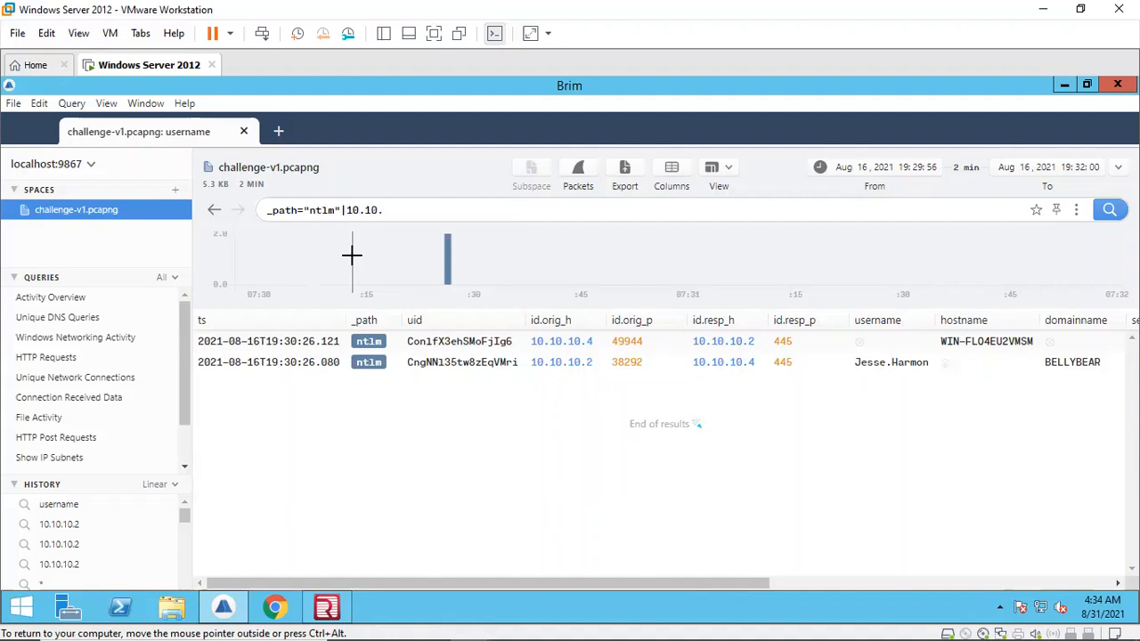
pyautogui.write('2')
pyautogui.press('Return')
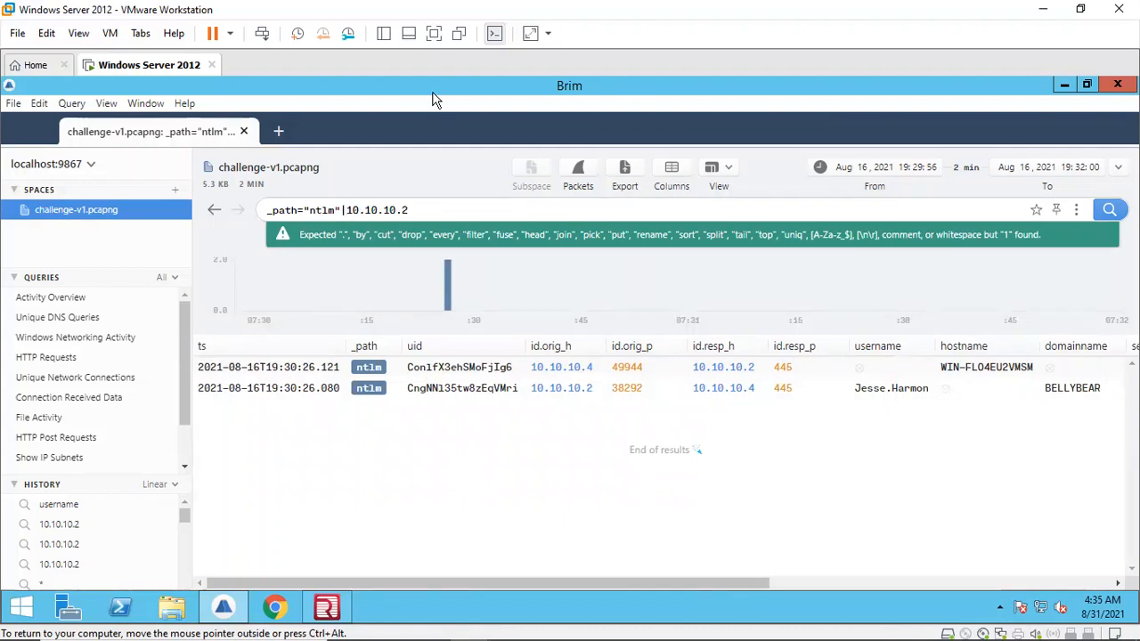
pyautogui.write('filter')
pyautogui.press('Return')
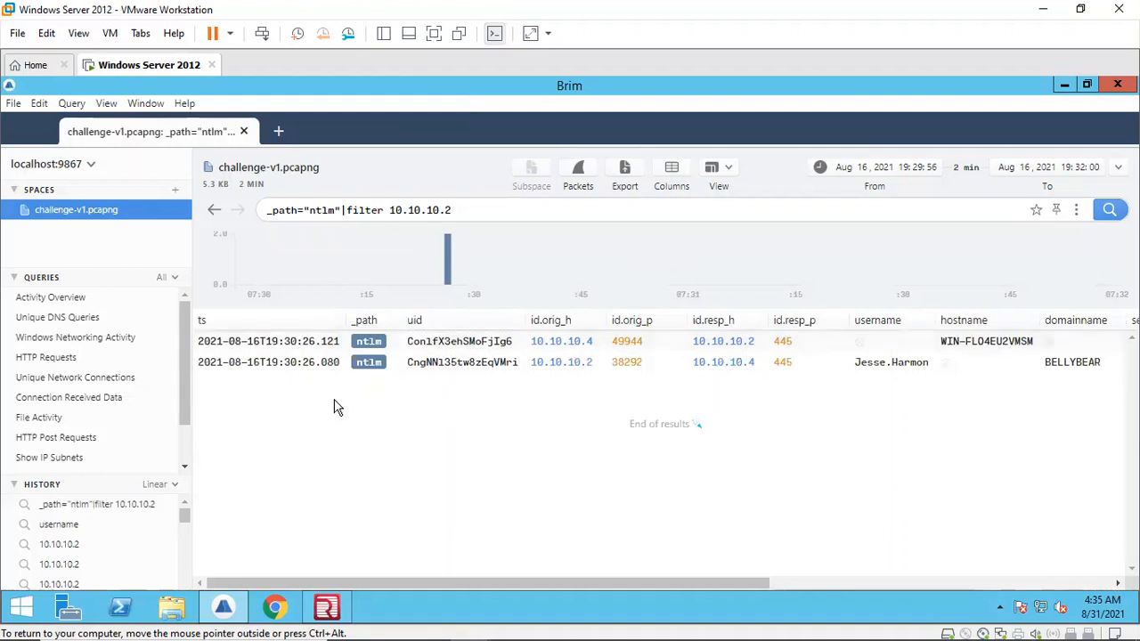
# Step: Scroll the NTLM results across to the username and domainname columns and zoom in the Brim view
pyautogui.moveTo(479, 581); pyautogui.dragTo(503, 583)
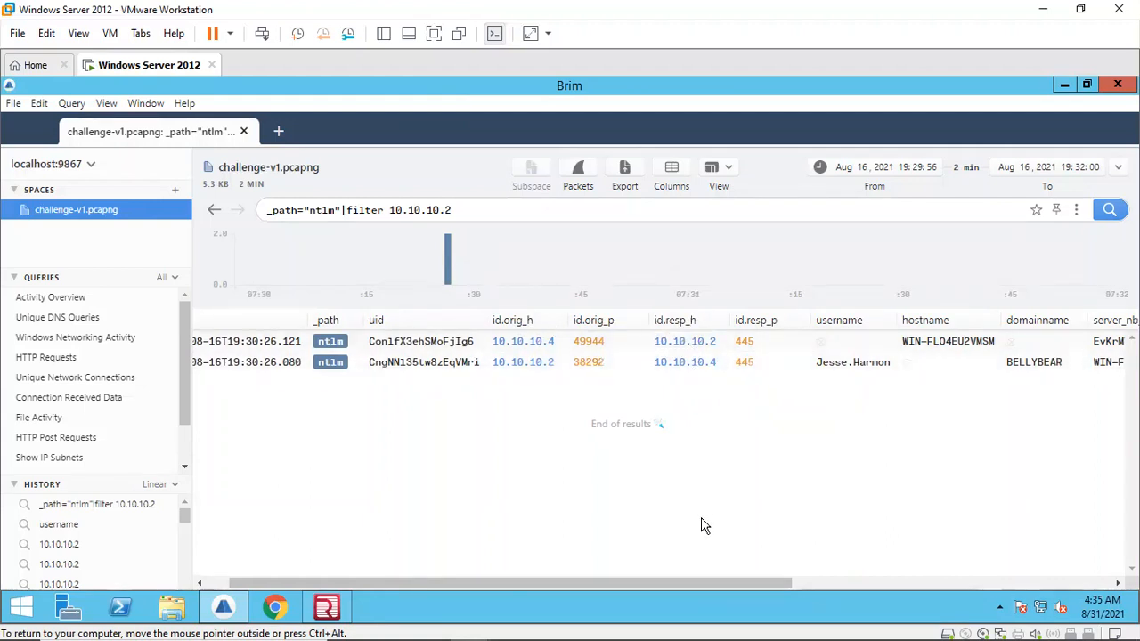
pyautogui.moveTo(710, 581); pyautogui.dragTo(810, 576)
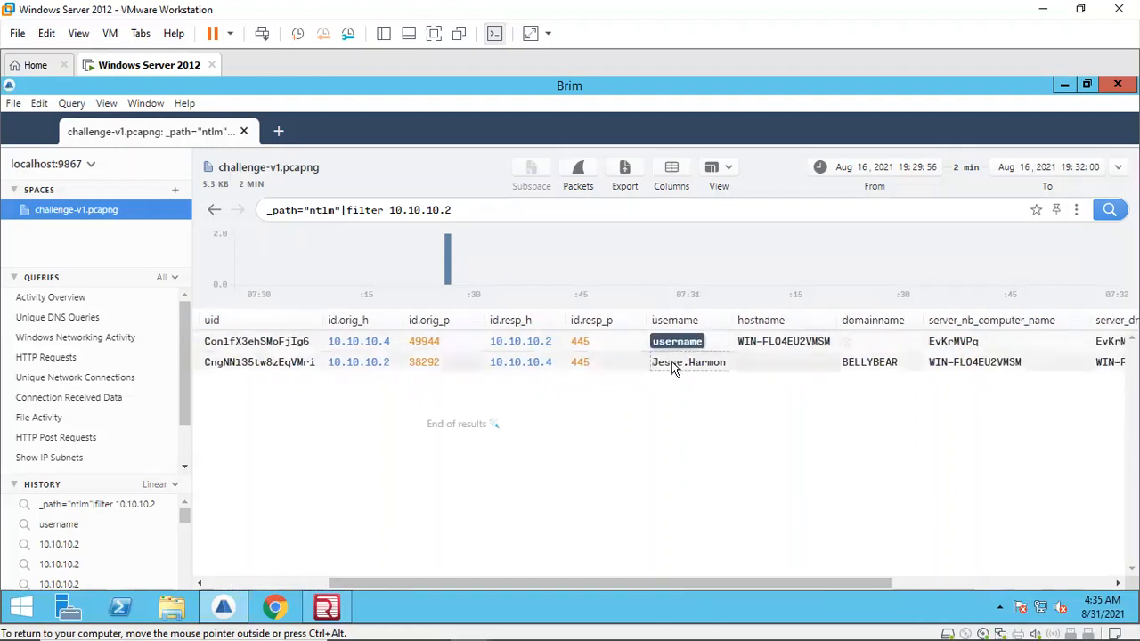
pyautogui.click(107, 104)
pyautogui.click(135, 217)
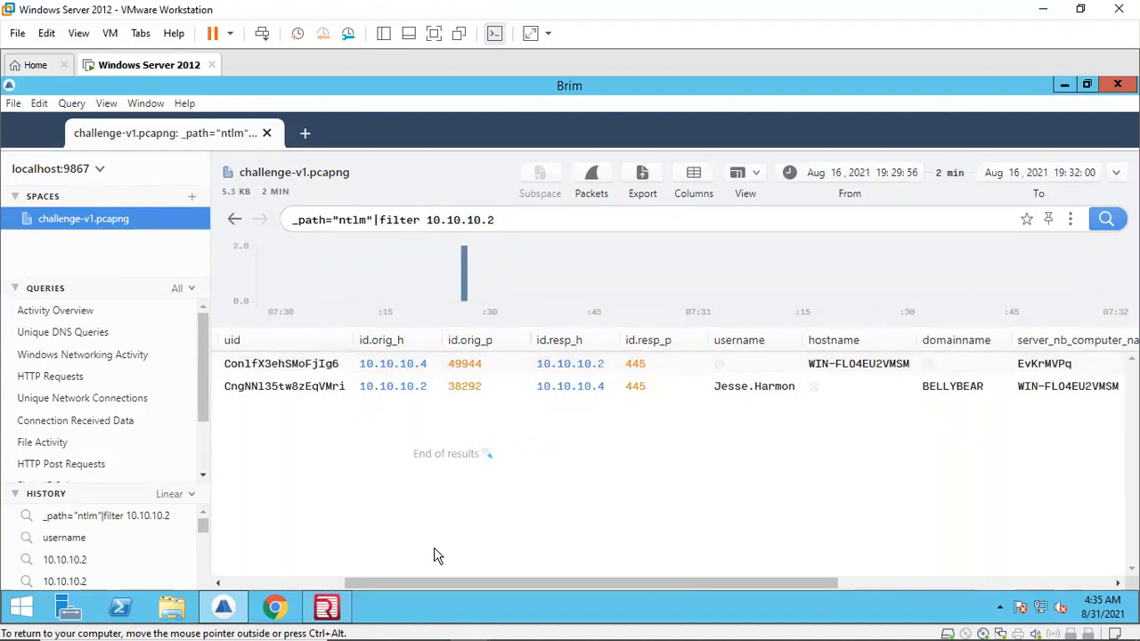
# Step: Scroll the NTLM results sideways across the username, hostname, domainname and server computer name columns
pyautogui.moveTo(464, 583); pyautogui.dragTo(528, 579)
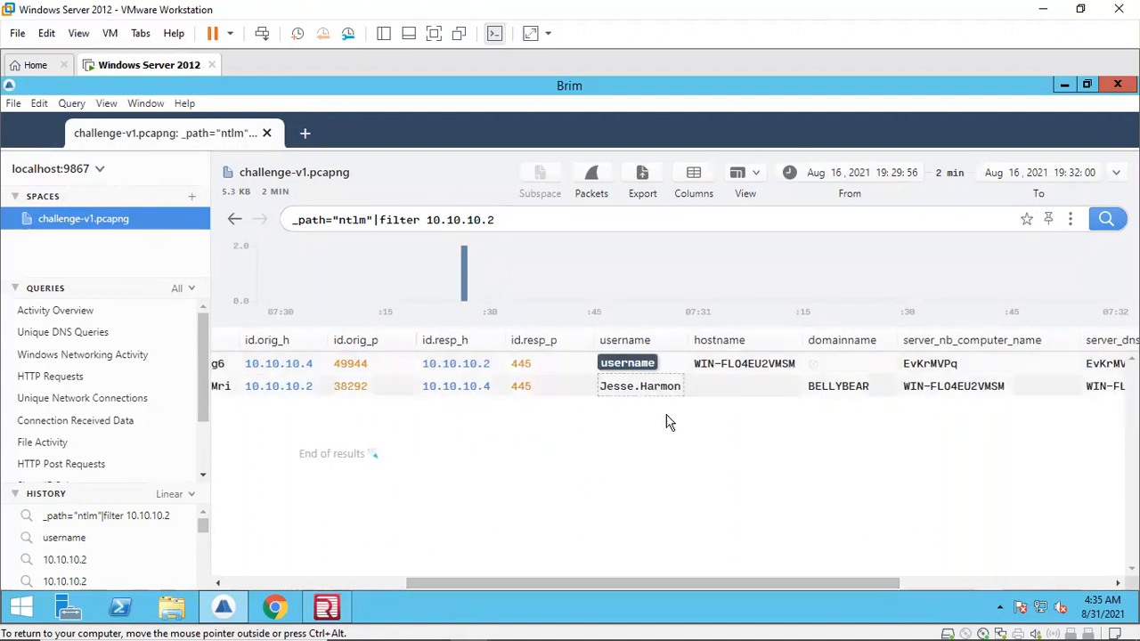
pyautogui.moveTo(676, 585); pyautogui.dragTo(708, 608)
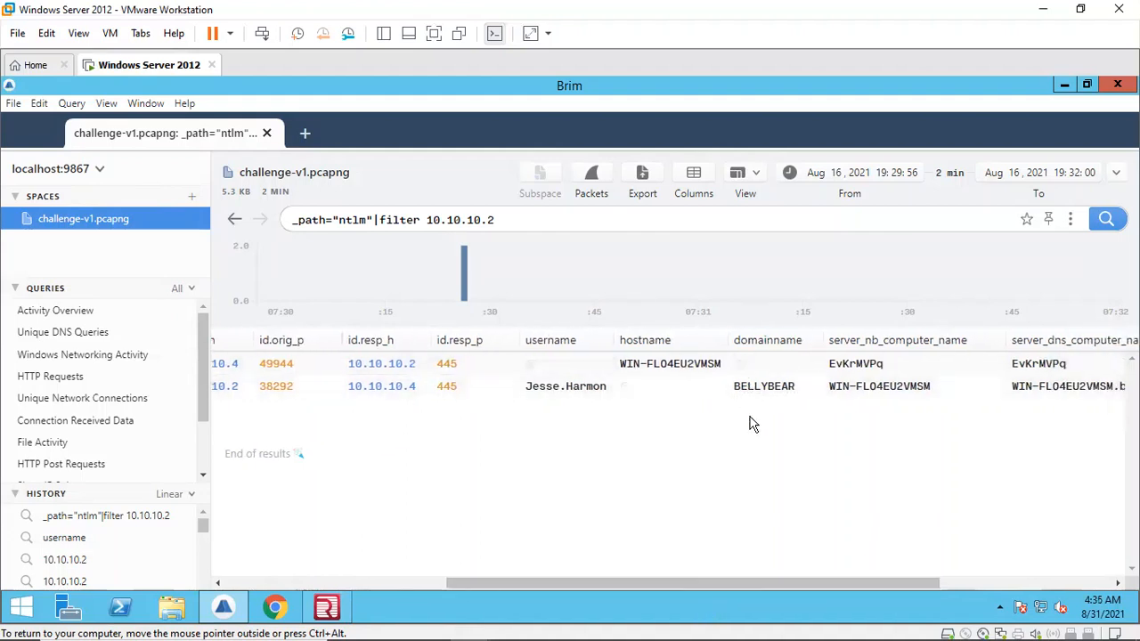
pyautogui.moveTo(751, 579); pyautogui.dragTo(861, 570)
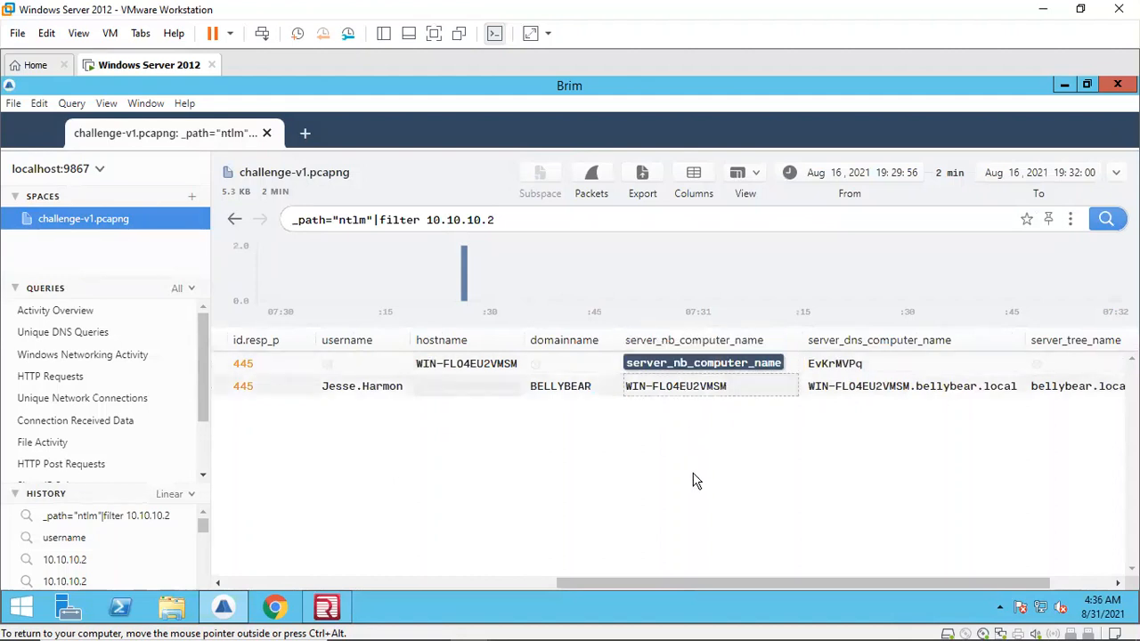
pyautogui.moveTo(672, 583); pyautogui.dragTo(535, 583)
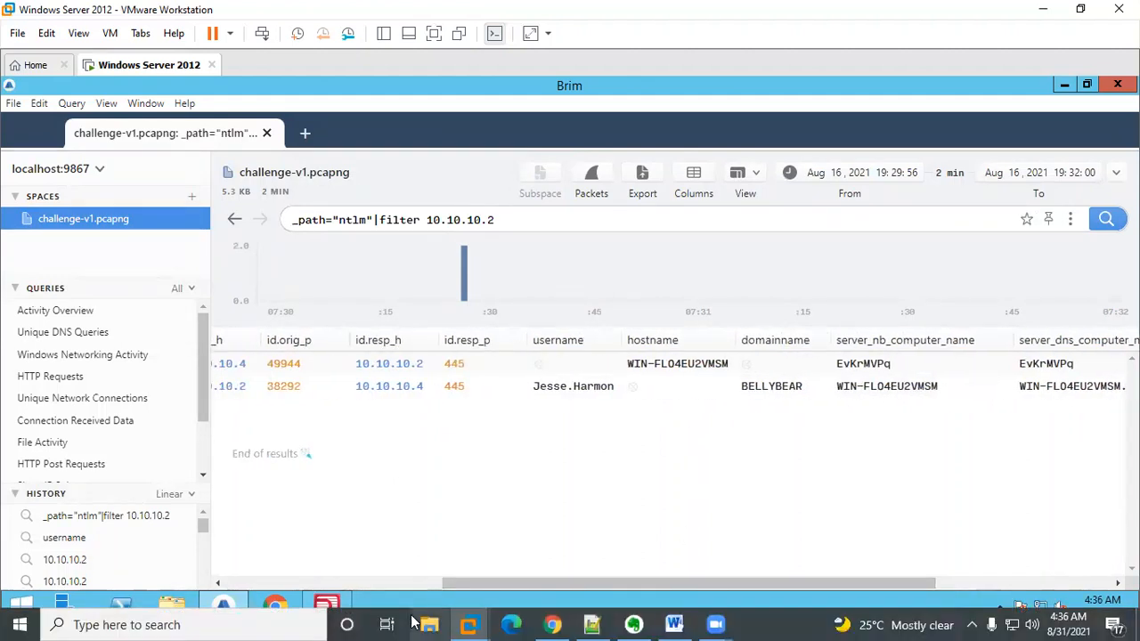
# Step: Review Question 7 about the attacker's domain user on the challenge page, then return to the virtual machine
pyautogui.click(541, 623)
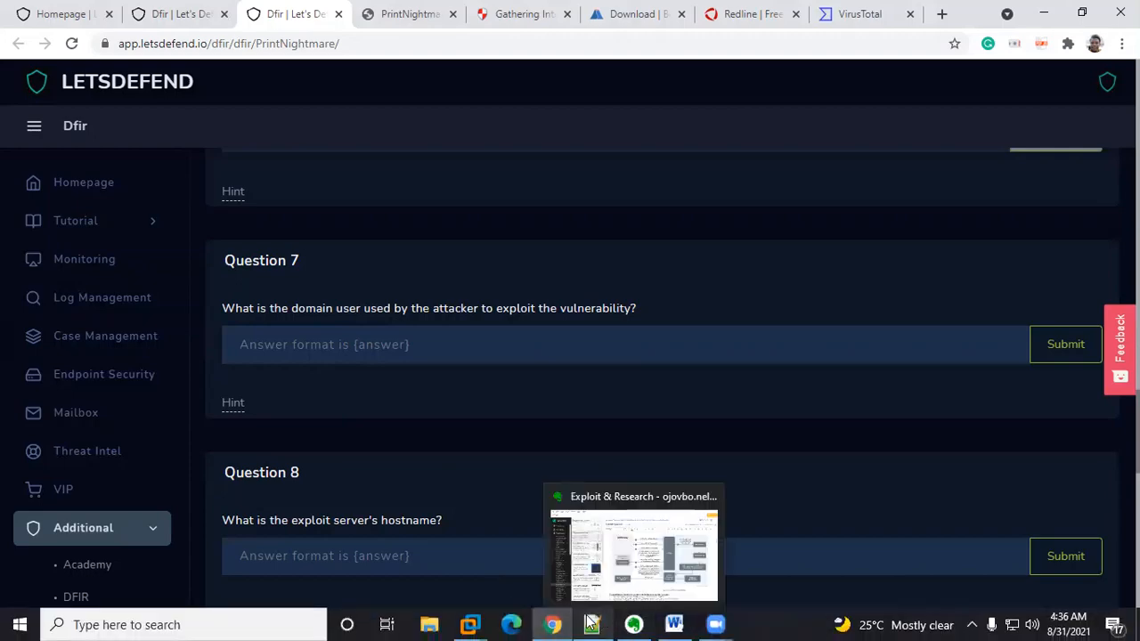
pyautogui.click(591, 623)
pyautogui.click(591, 623)
pyautogui.click(590, 622)
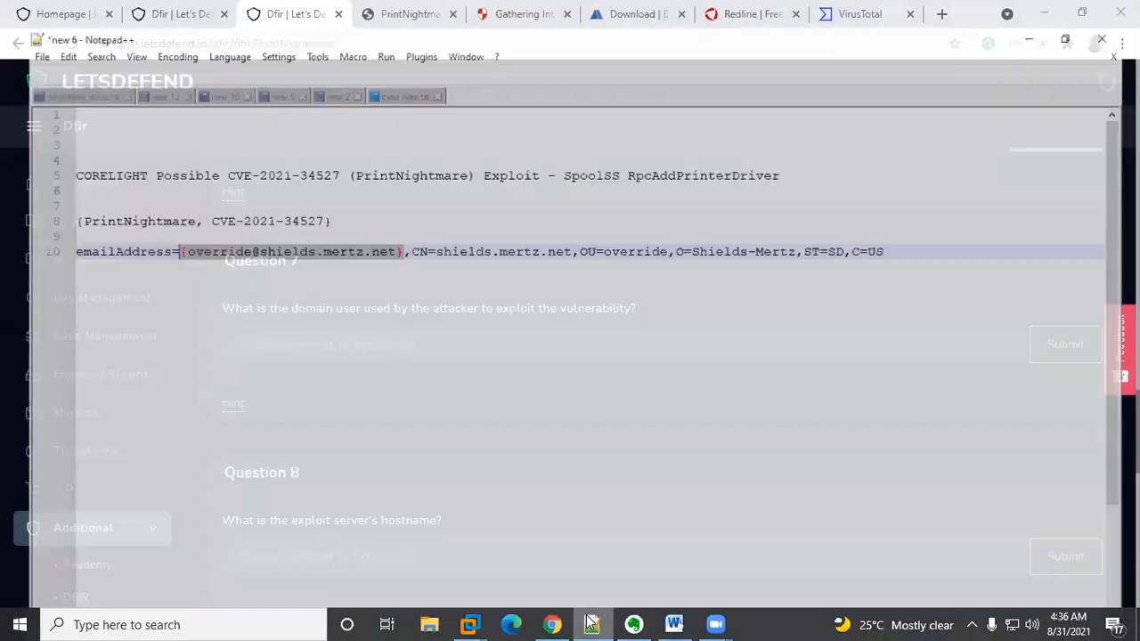
pyautogui.moveTo(472, 623)
pyautogui.click(559, 524)
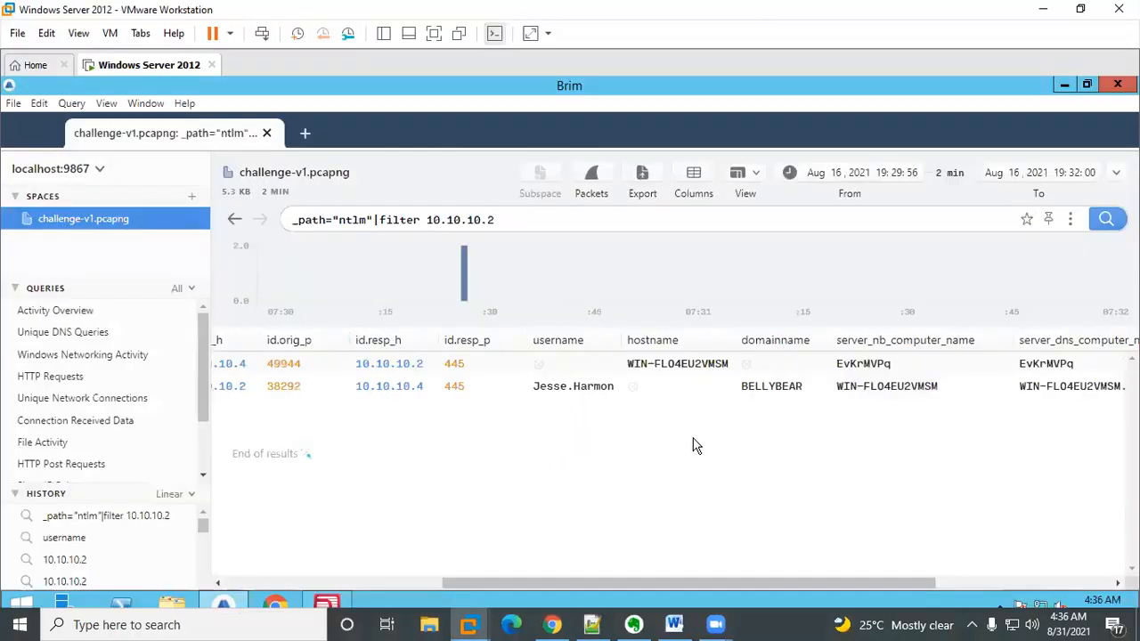
pyautogui.doubleClick(245, 391)
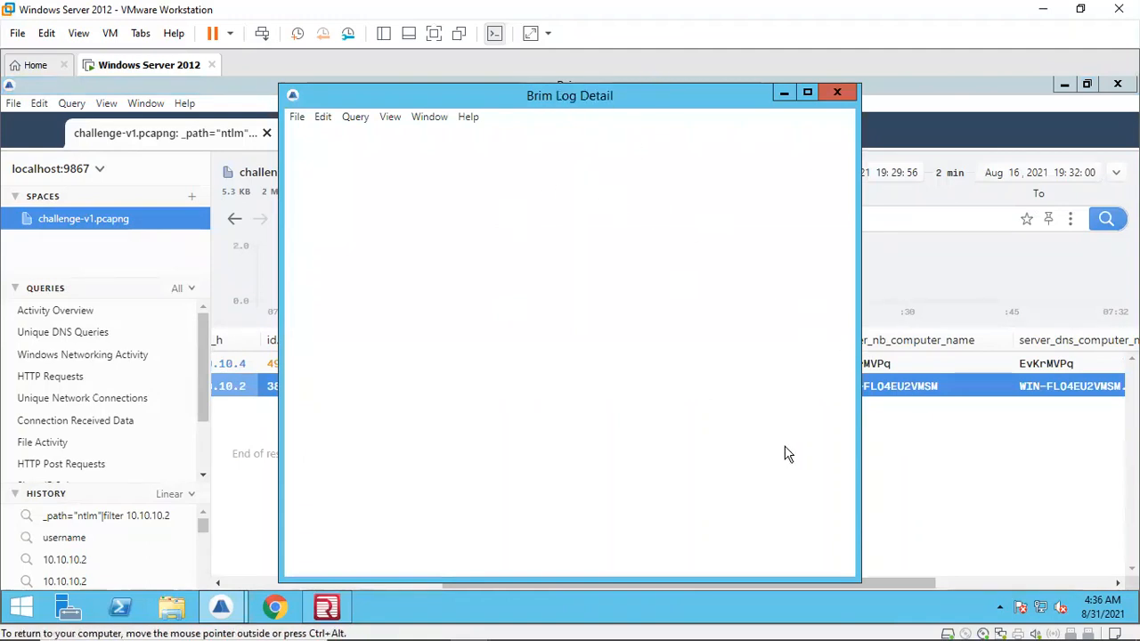
pyautogui.click(327, 610)
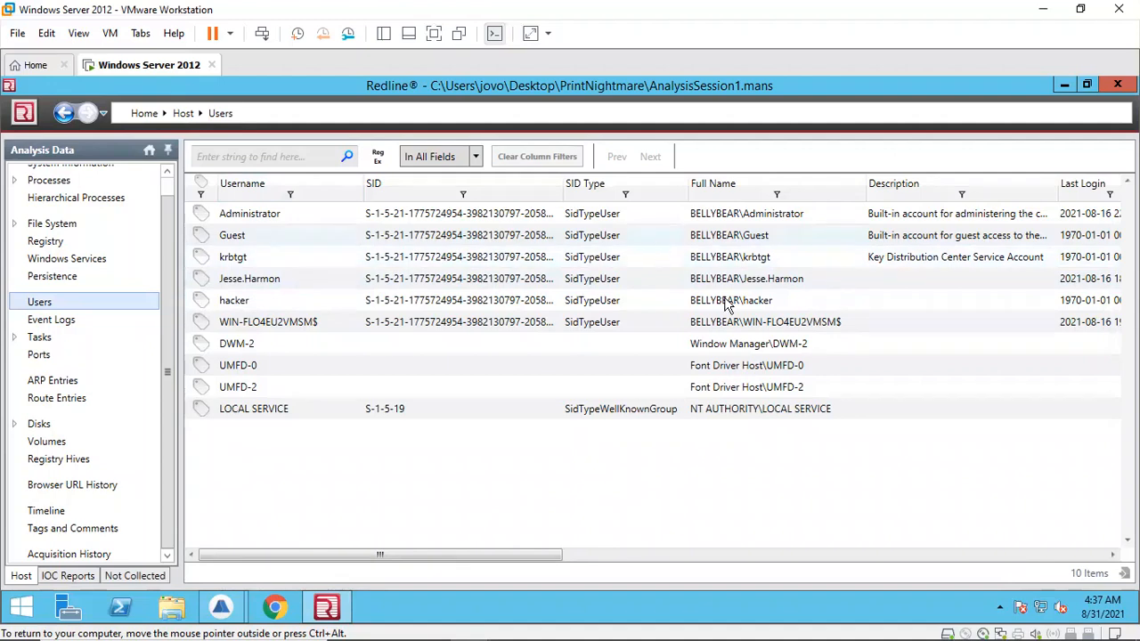
pyautogui.click(806, 284)
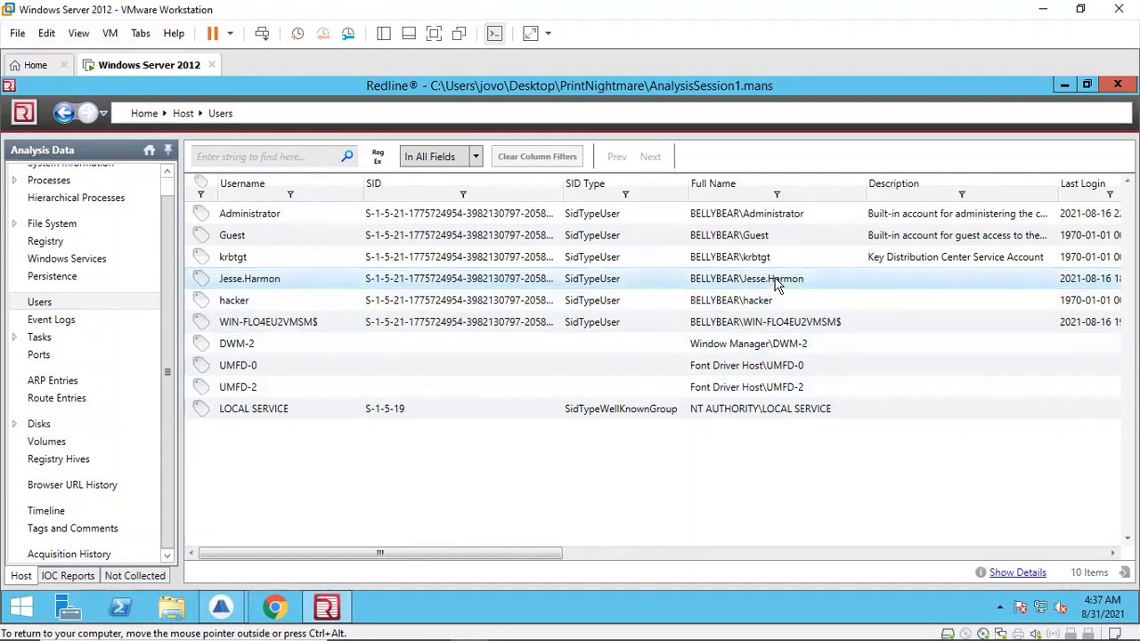
pyautogui.moveTo(227, 610)
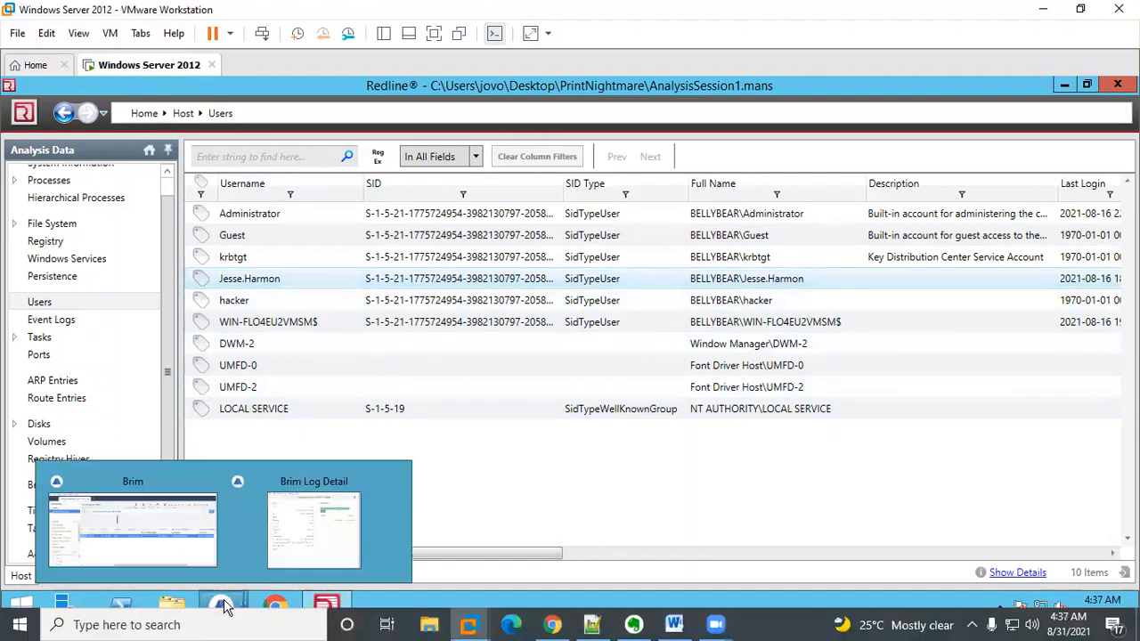
pyautogui.click(142, 516)
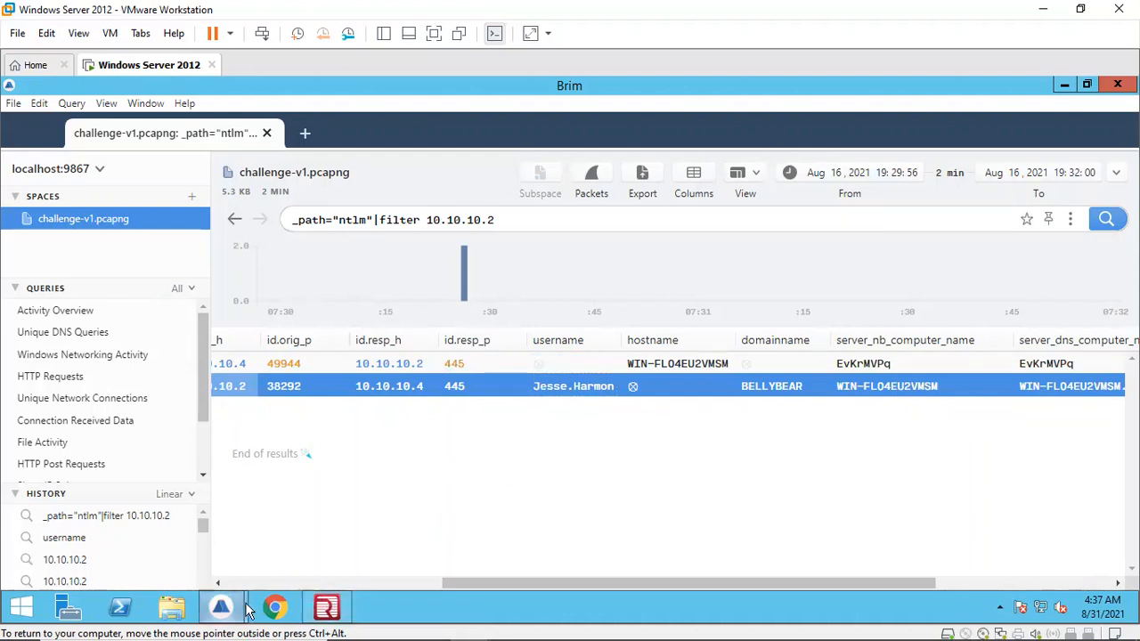
pyautogui.moveTo(223, 609)
pyautogui.click(337, 541)
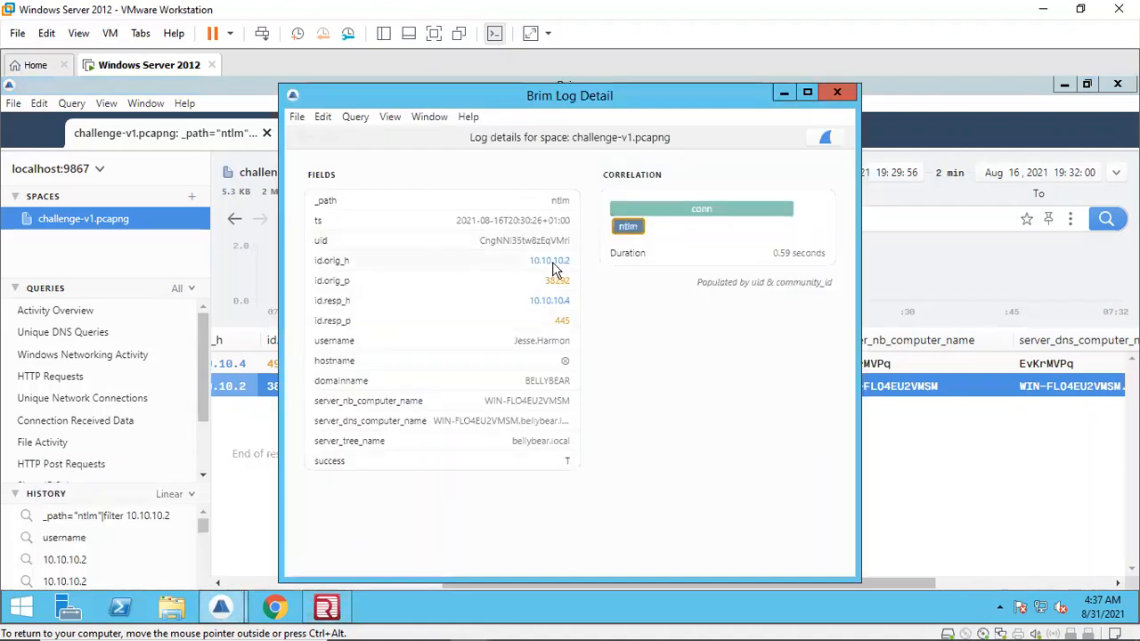
pyautogui.doubleClick(525, 342)
pyautogui.moveTo(572, 346); pyautogui.dragTo(514, 342)
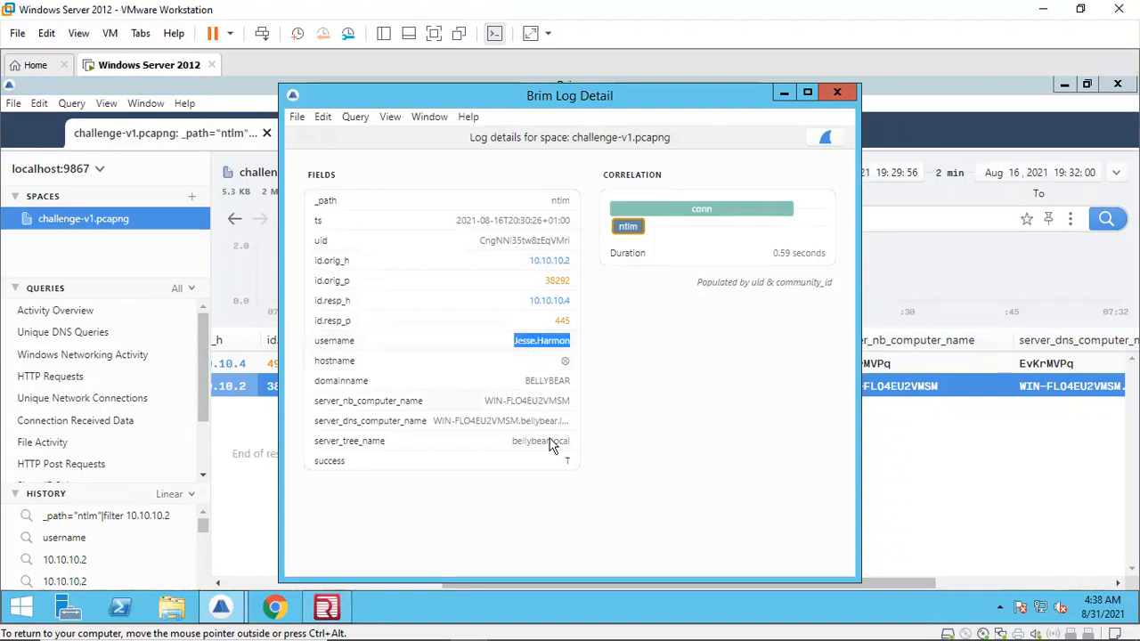
pyautogui.click(553, 624)
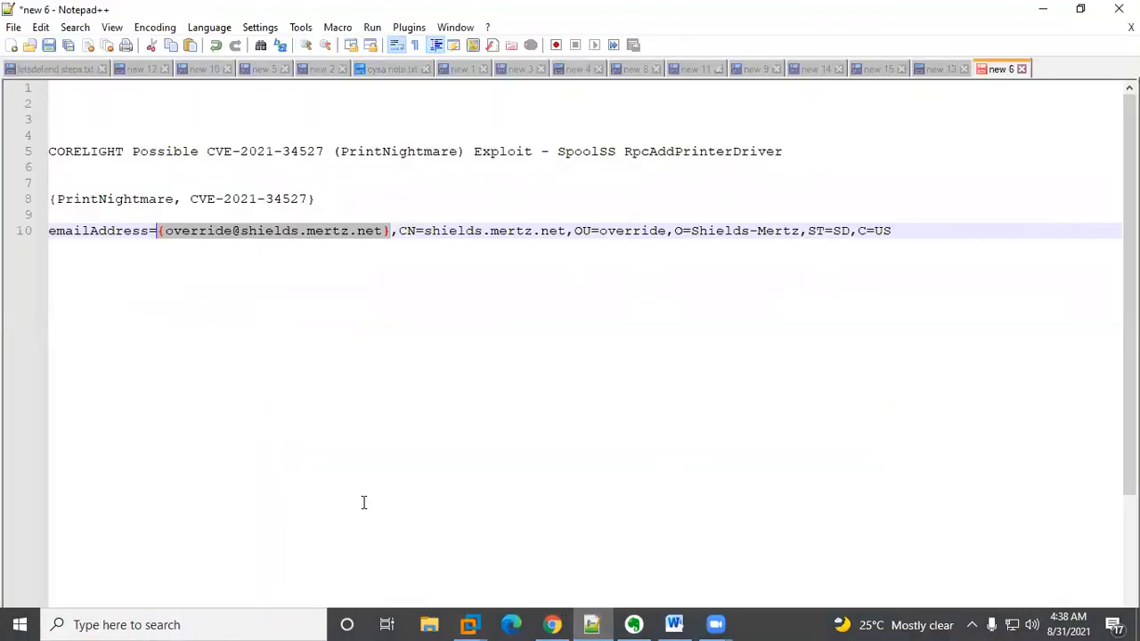
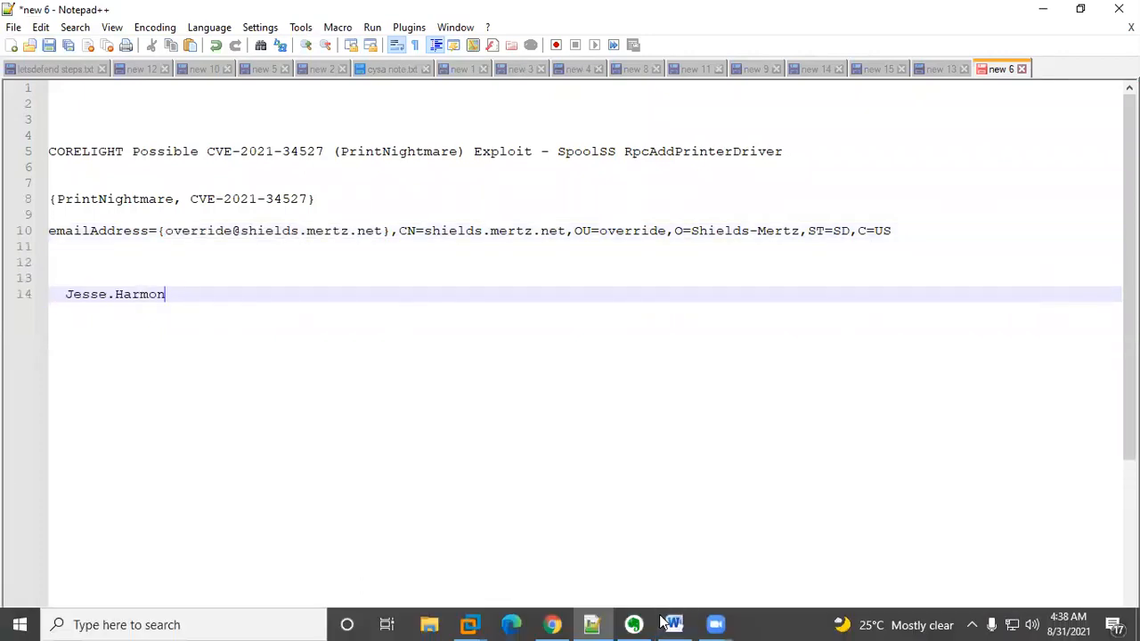
# Step: Copy the domain name BELLYBEAR from the 10.10.10.2 NTLM log details and return to the notes
pyautogui.click(592, 624)
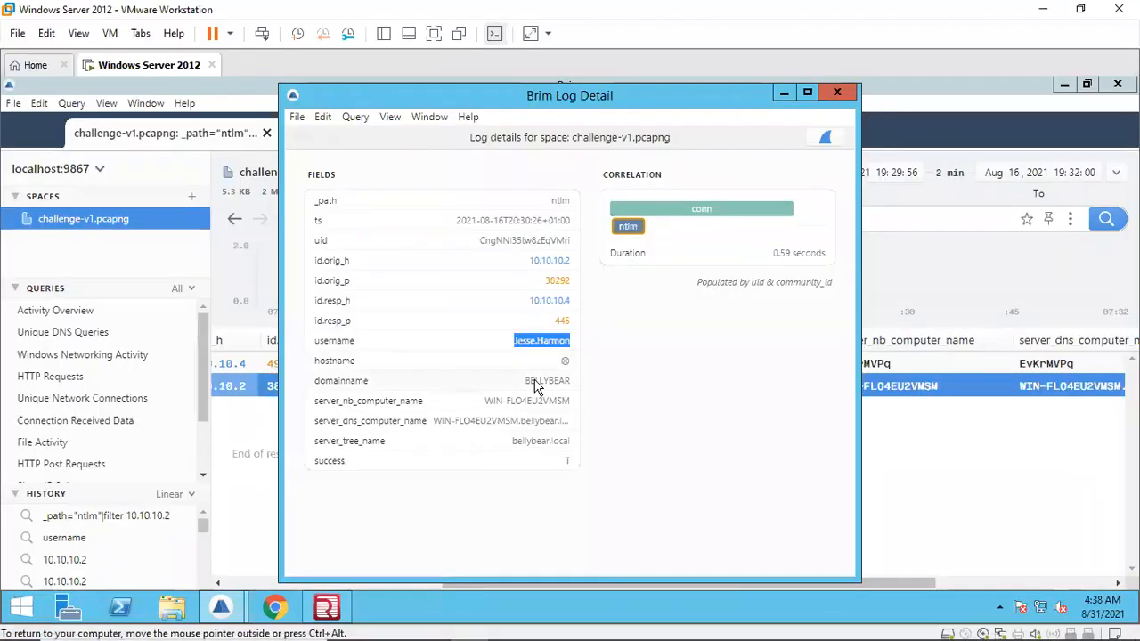
pyautogui.click(536, 381)
pyautogui.rightClick(536, 381)
pyautogui.click(568, 352)
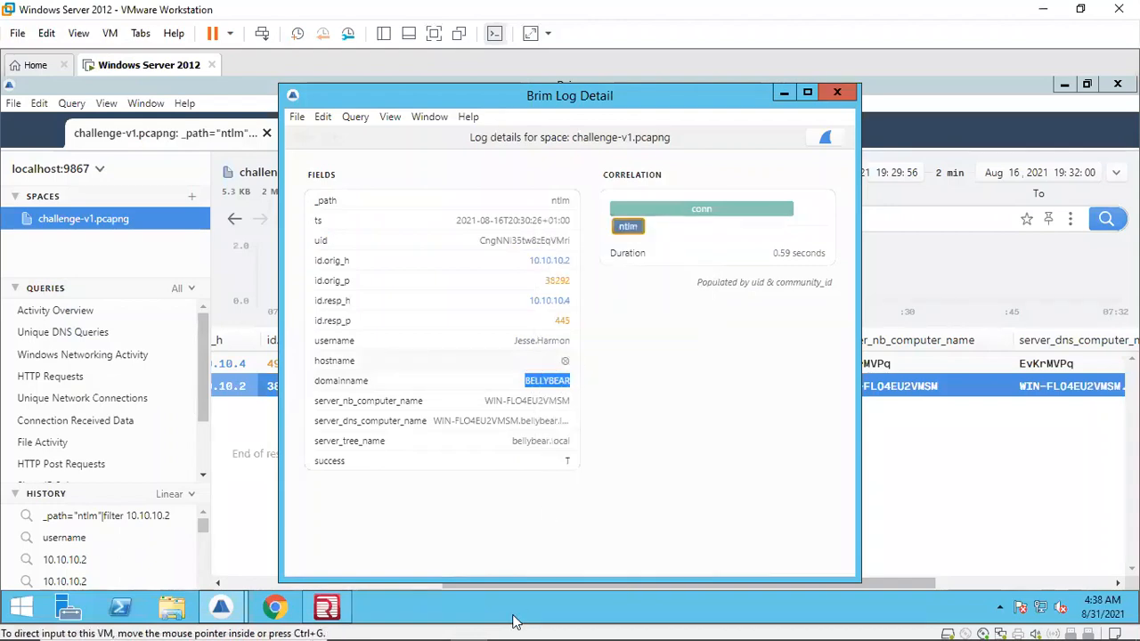
pyautogui.click(593, 624)
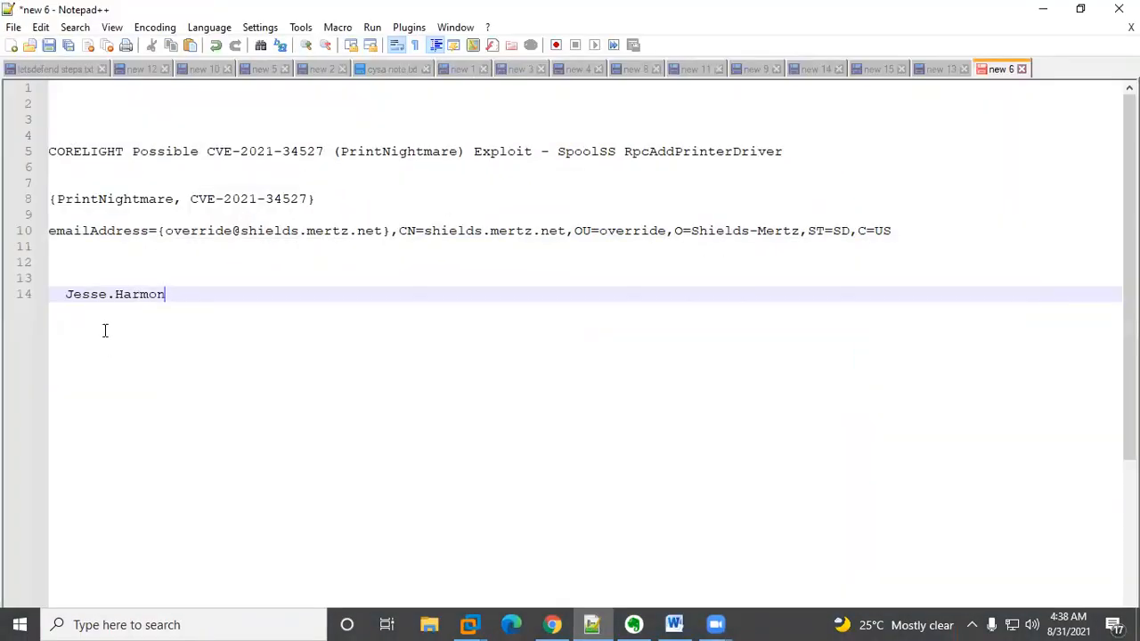
pyautogui.click(66, 294)
pyautogui.hotkey('ctrl', 'v')
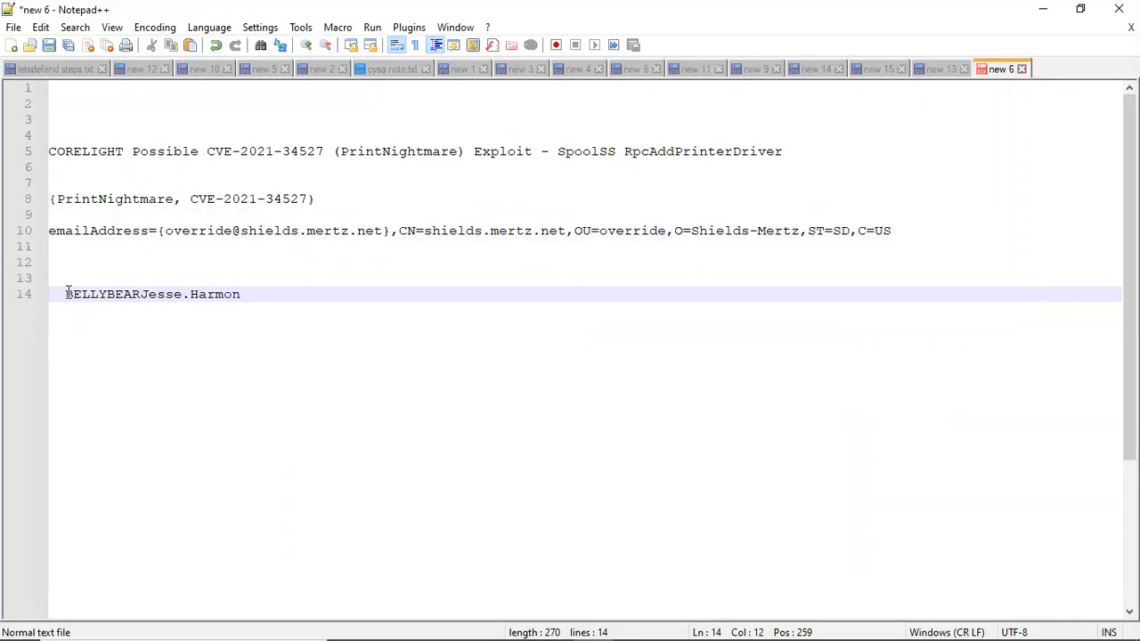
pyautogui.write('\\')
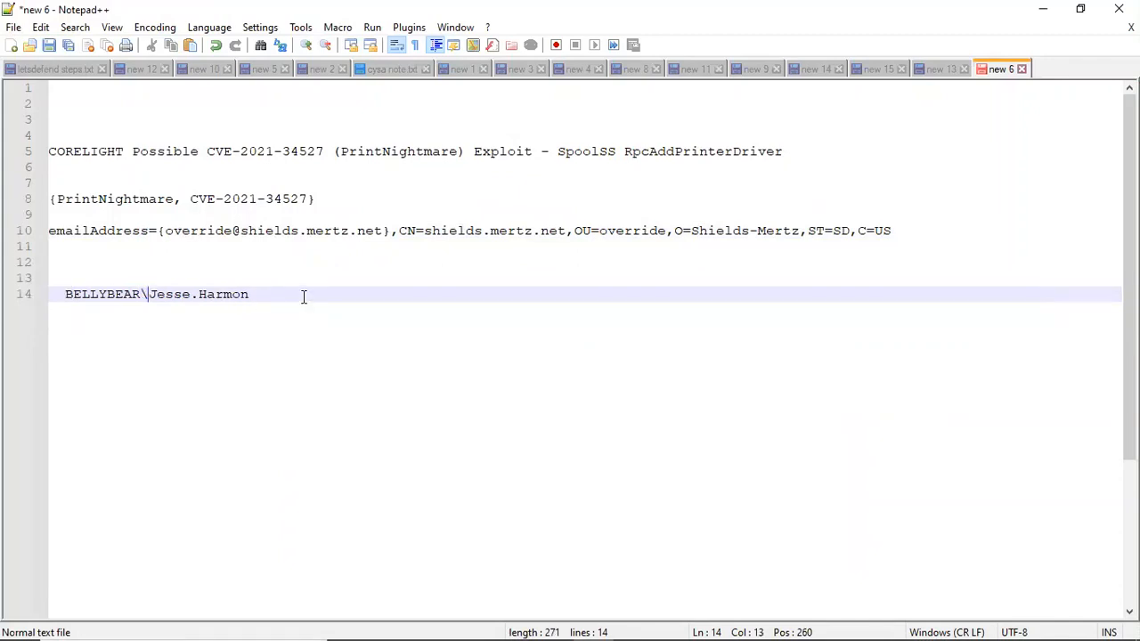
pyautogui.moveTo(303, 295); pyautogui.dragTo(67, 294)
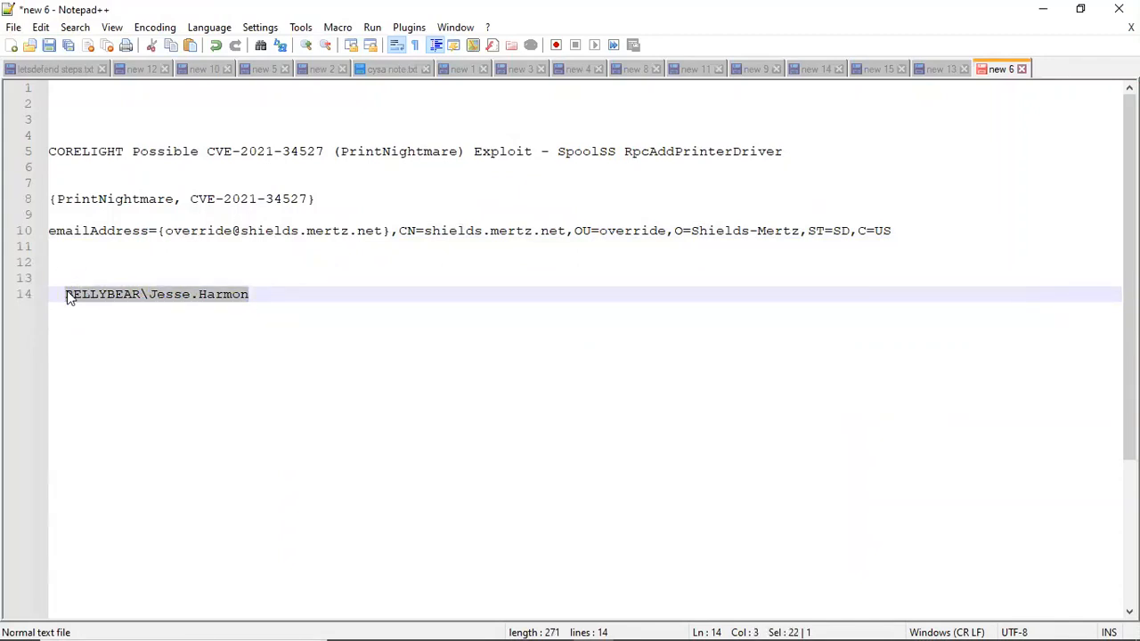
pyautogui.moveTo(398, 624)
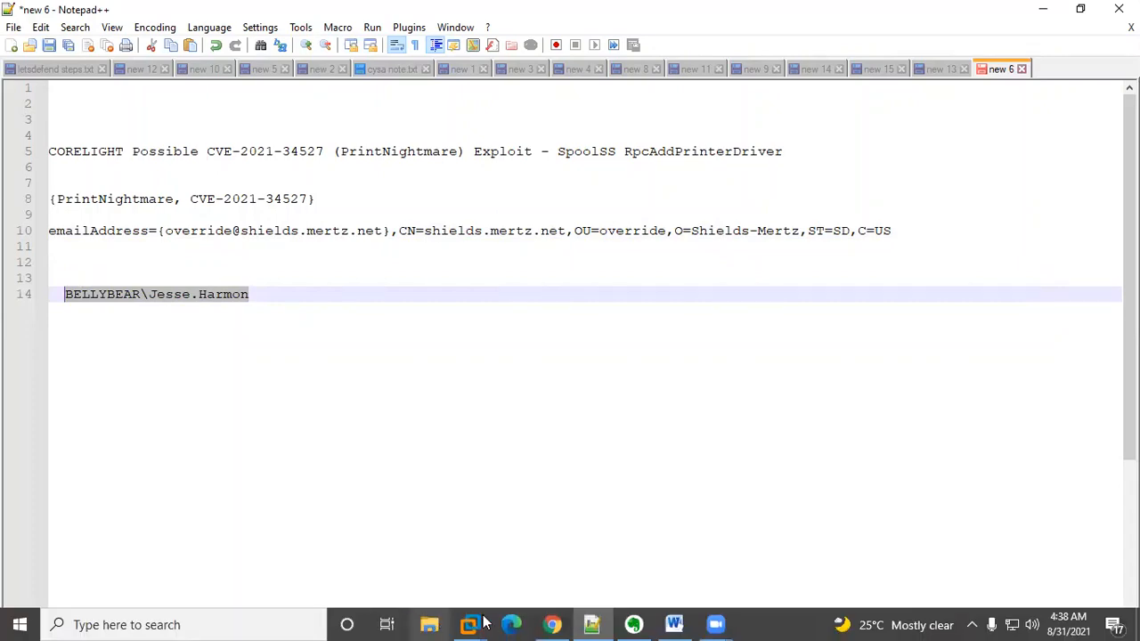
pyautogui.moveTo(469, 624)
pyautogui.click(533, 546)
pyautogui.click(327, 610)
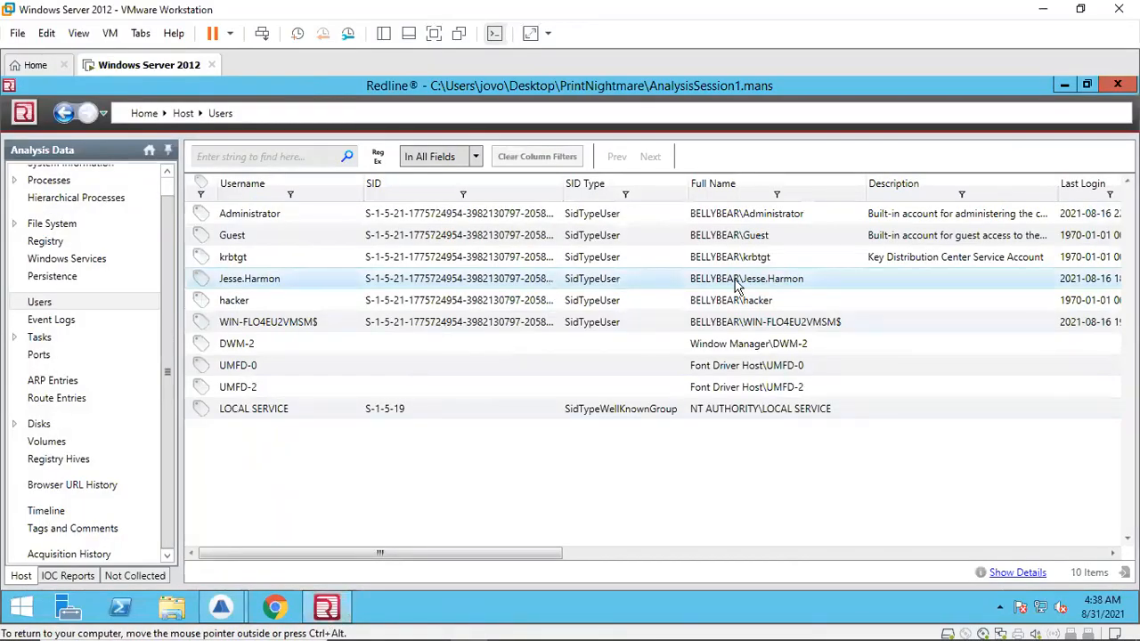
pyautogui.click(1018, 573)
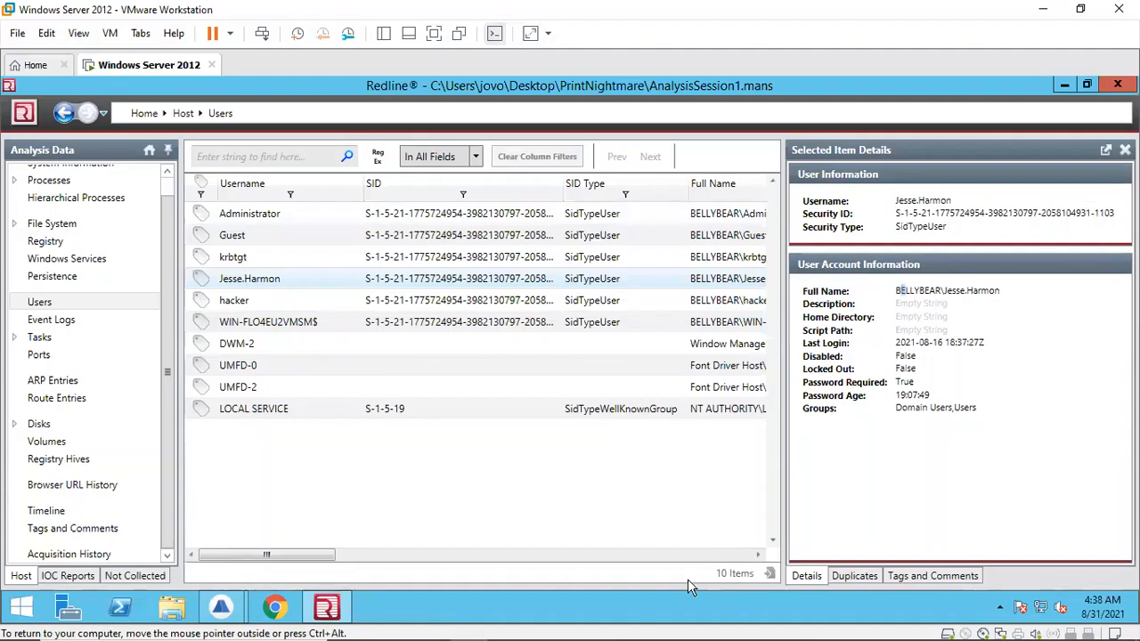
# Step: Enter {BELLYBEAR\Jesse.Harmon} as the answer to Question 7 and submit it
pyautogui.click(553, 625)
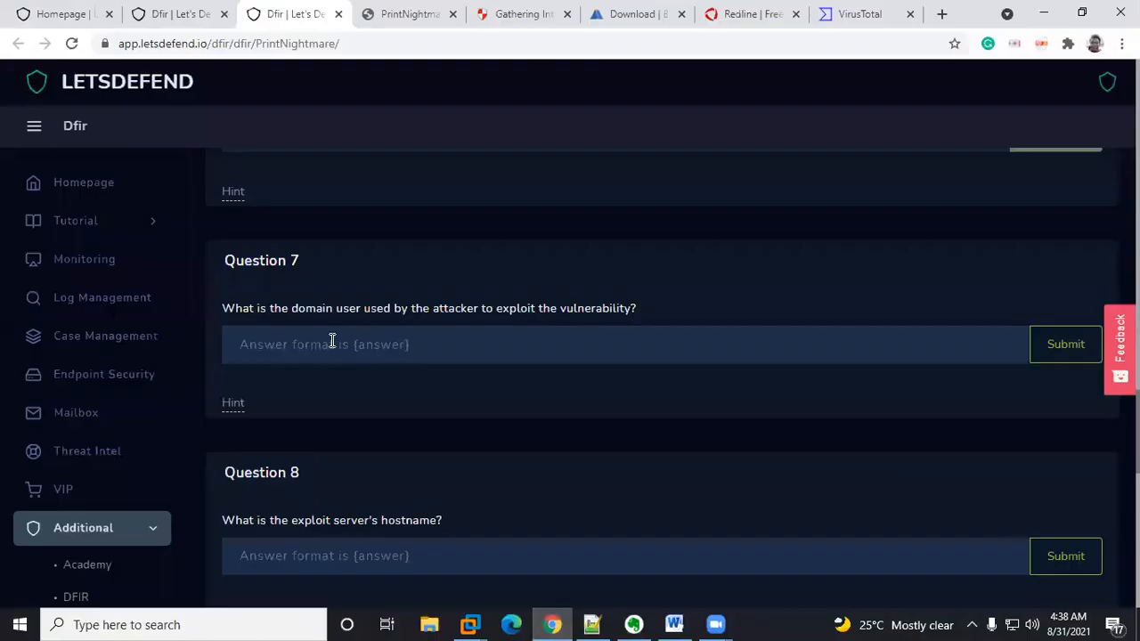
pyautogui.click(298, 346)
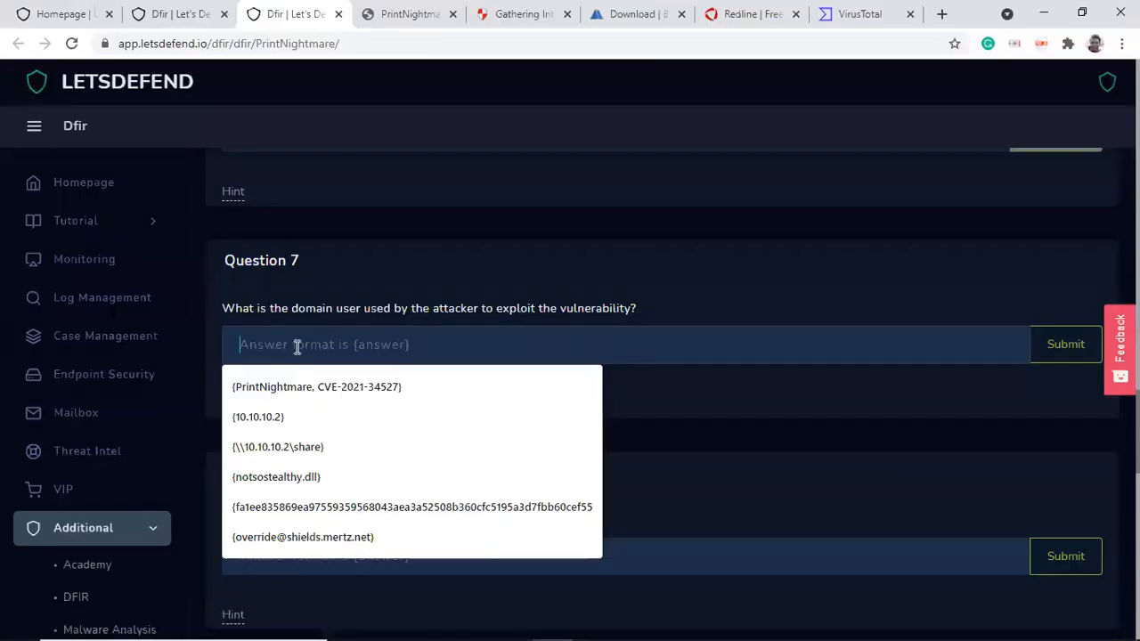
pyautogui.write('{}')
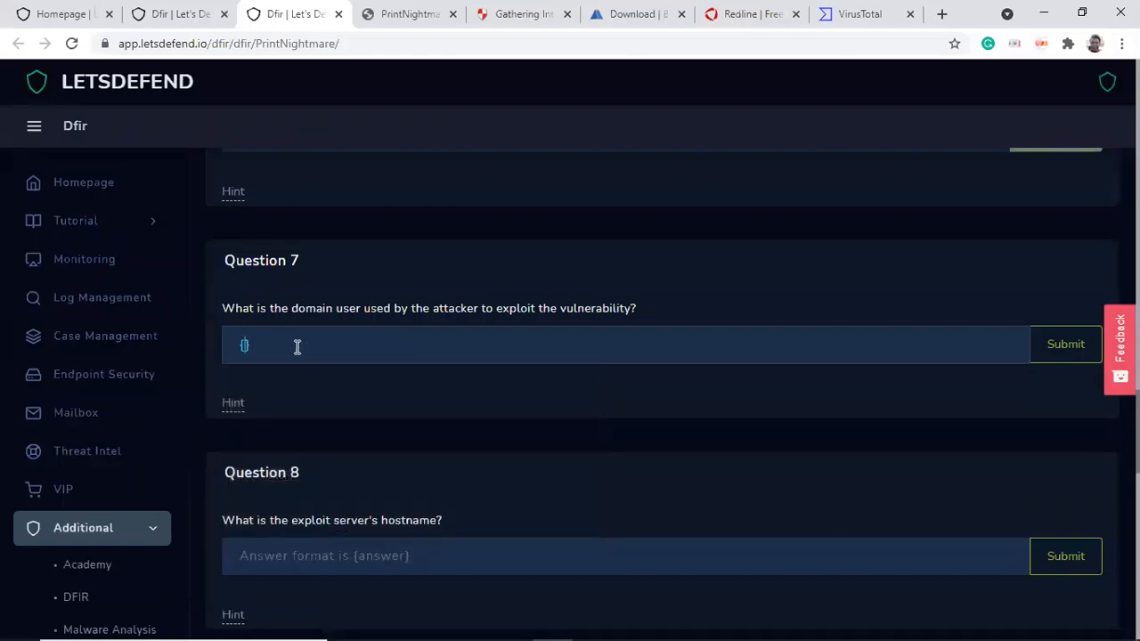
pyautogui.hotkey('ctrl', 'v')
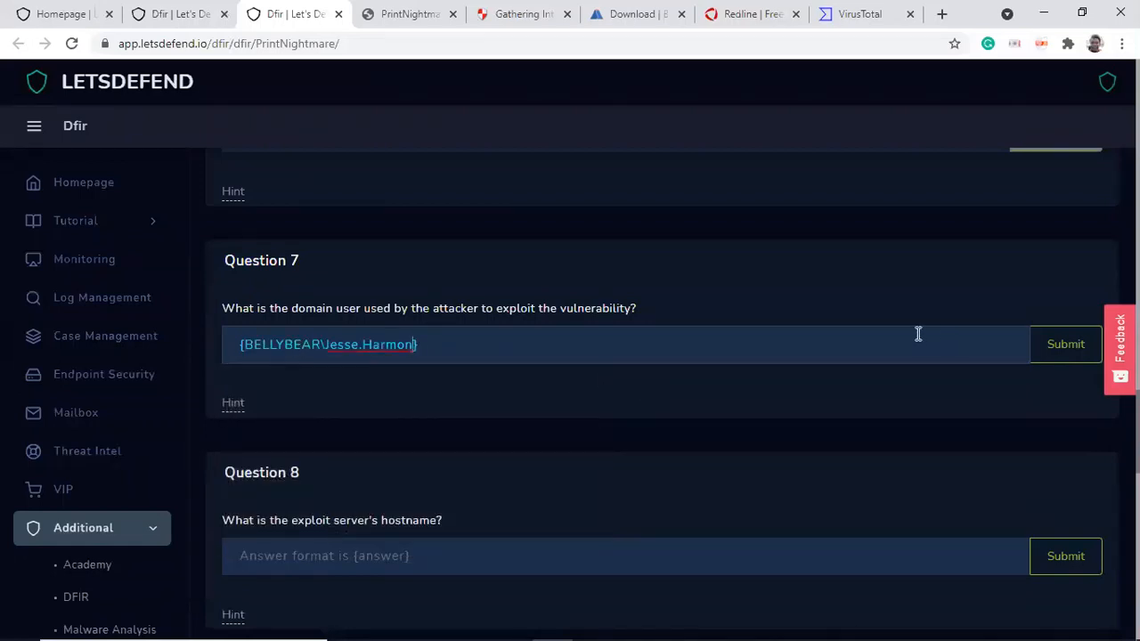
pyautogui.moveTo(758, 621)
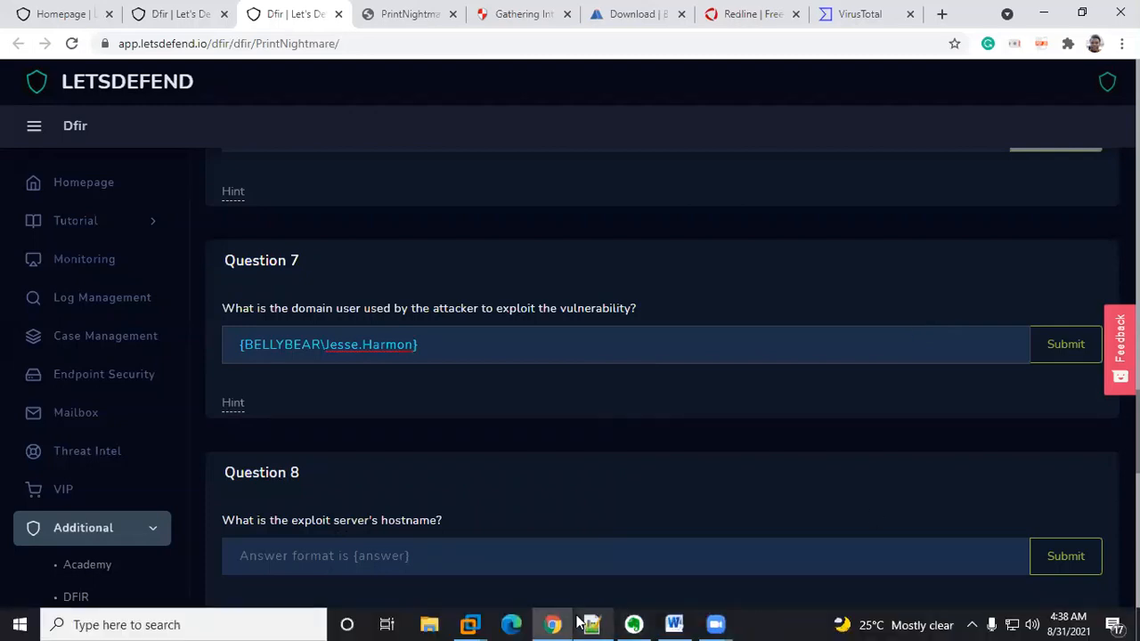
pyautogui.moveTo(469, 624)
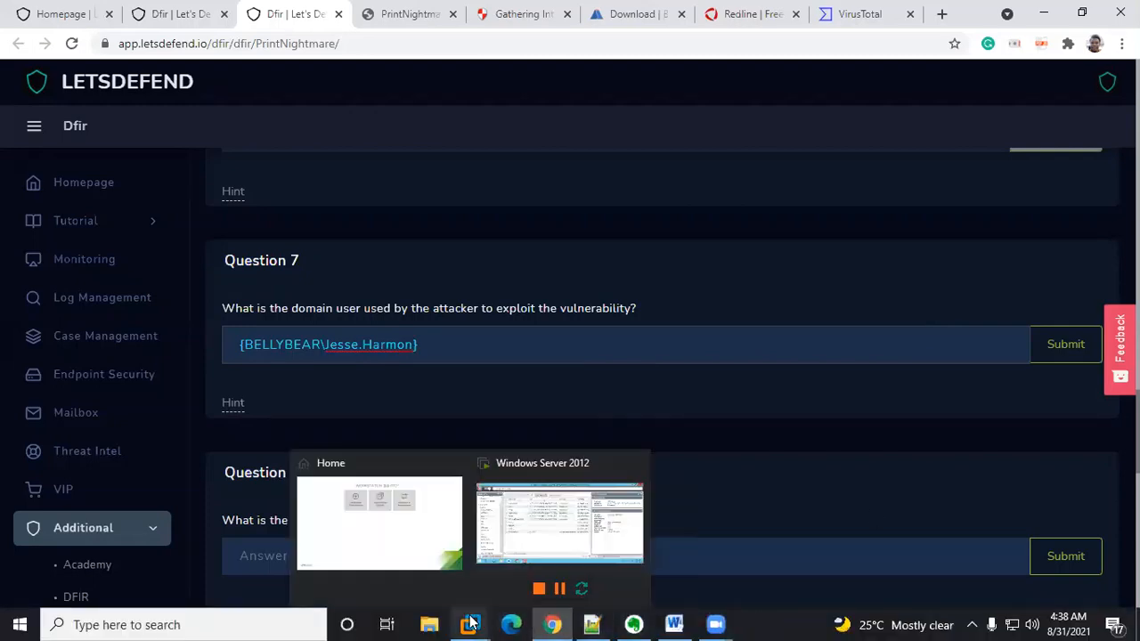
pyautogui.click(573, 526)
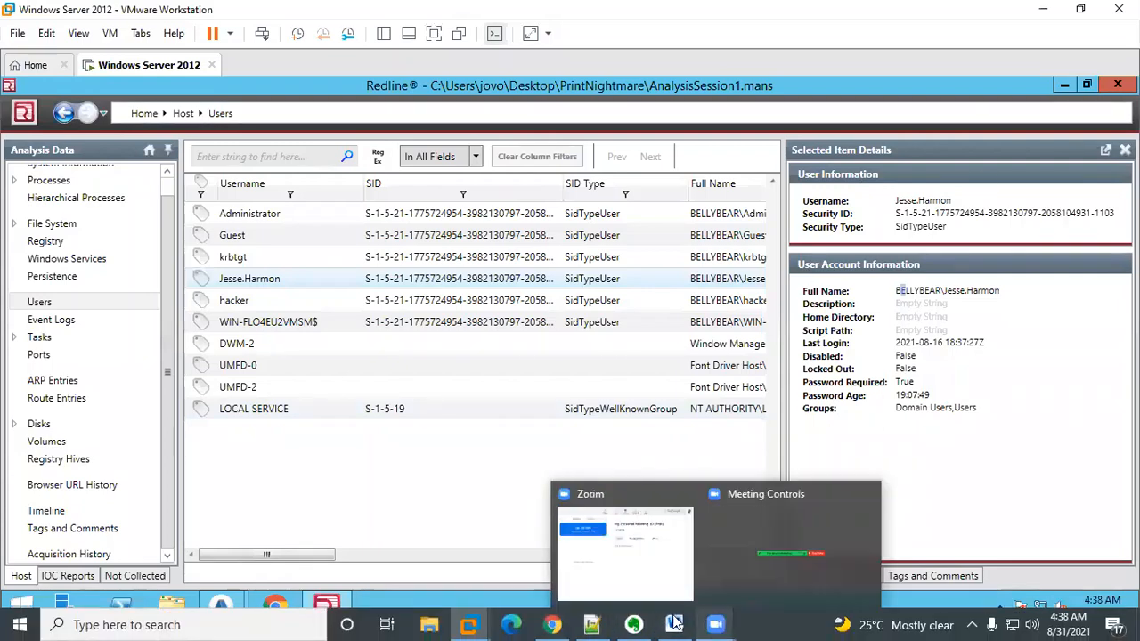
pyautogui.click(552, 624)
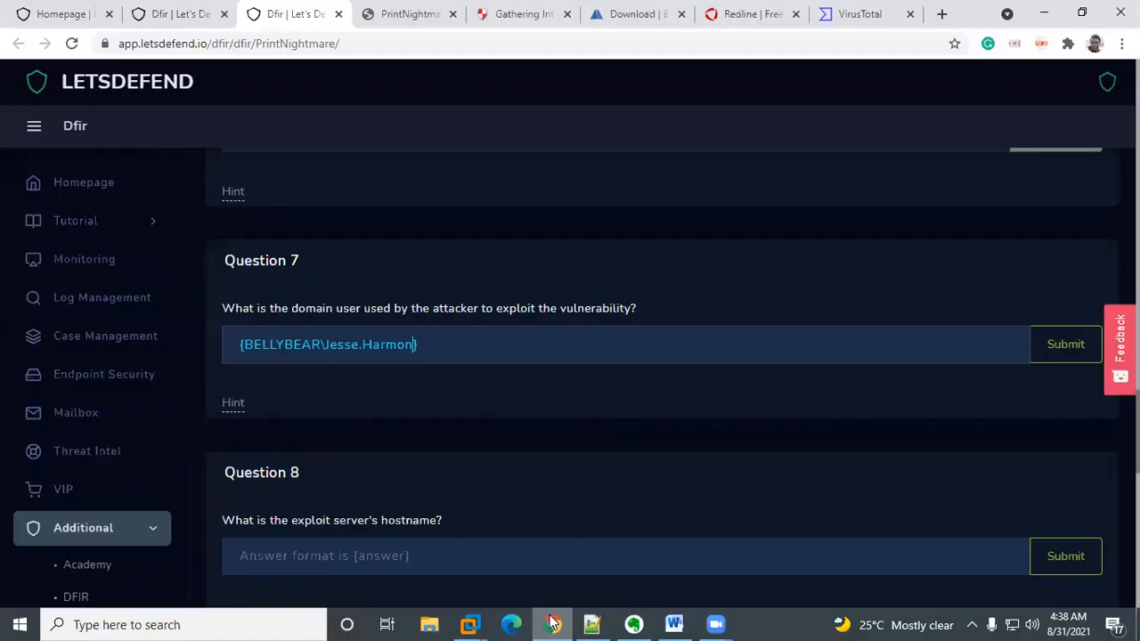
pyautogui.click(1085, 349)
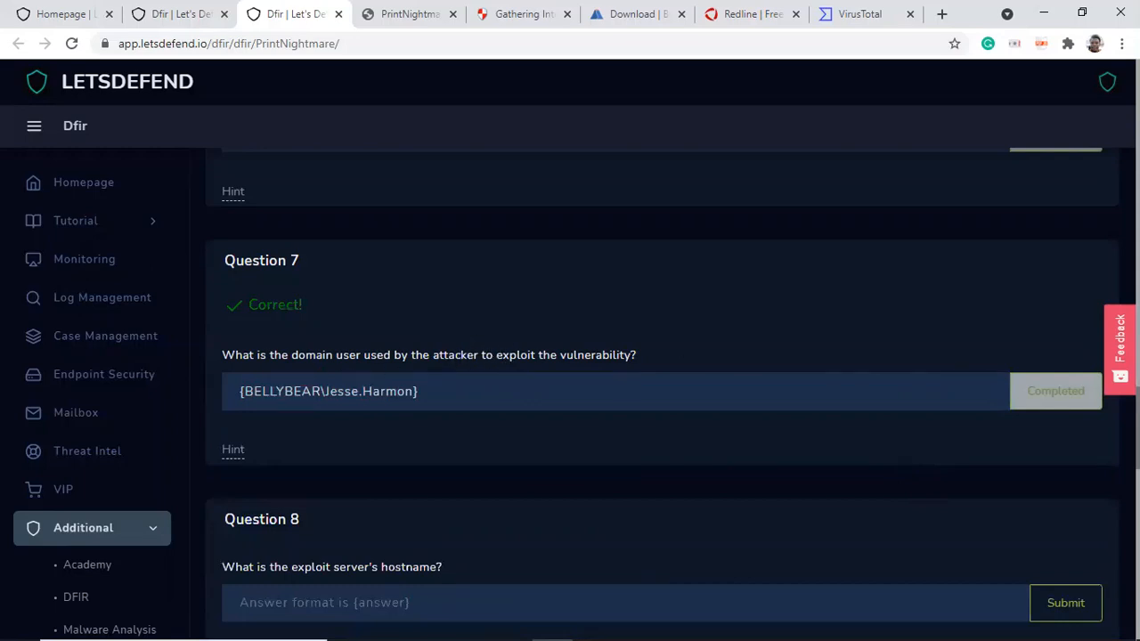
# Step: Scroll to Question 8 and reveal its hint
pyautogui.scroll(-4, 364, 285)
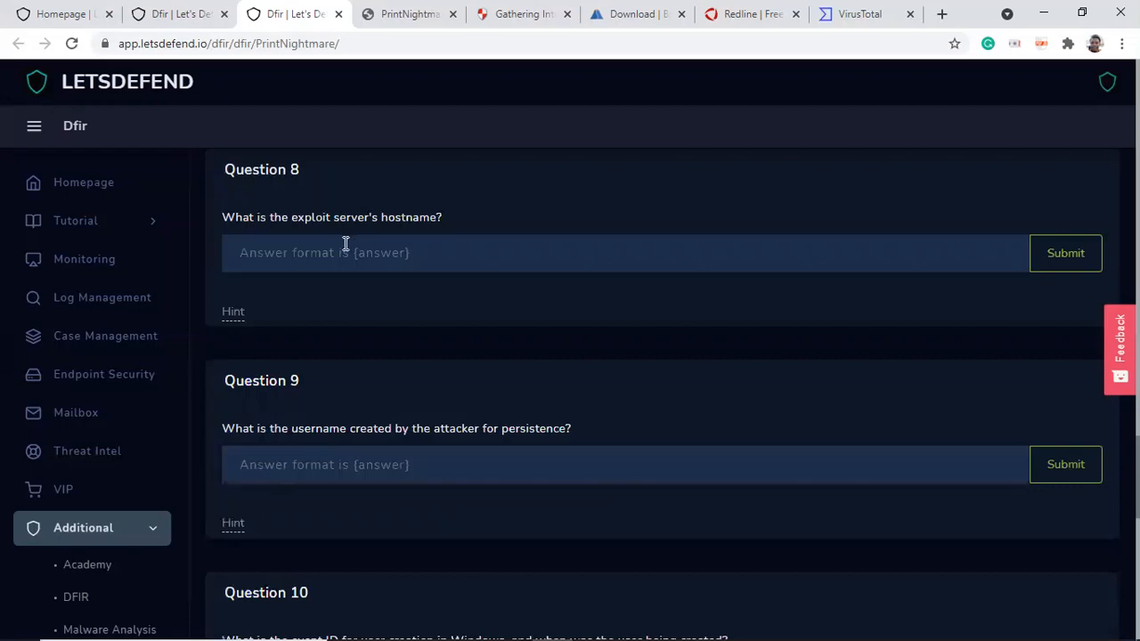
pyautogui.click(233, 312)
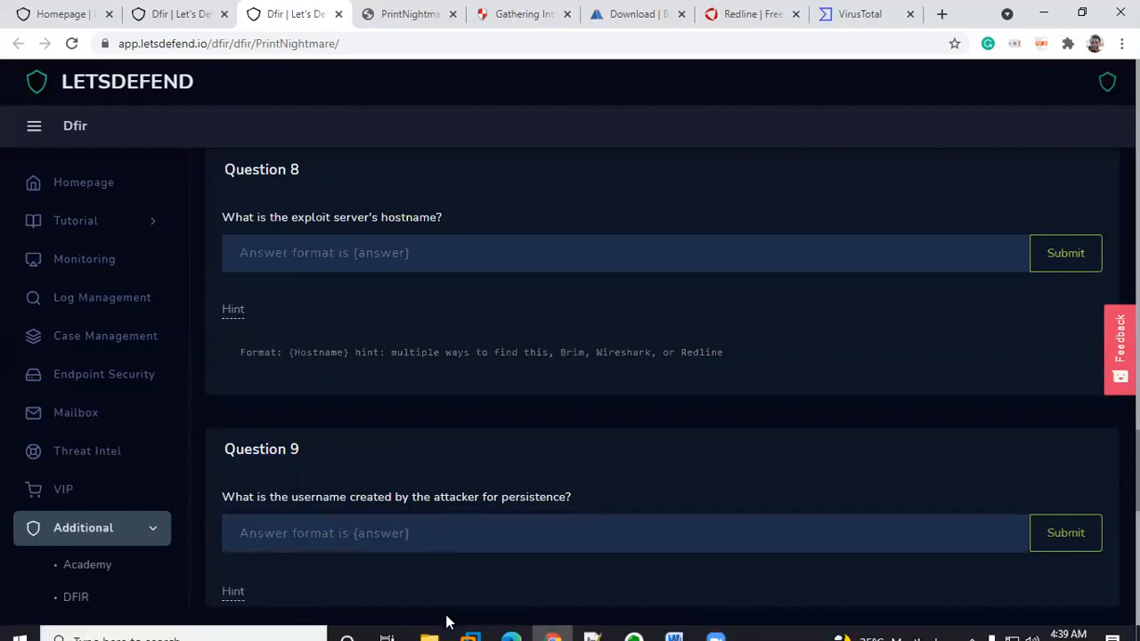
# Step: Switch to Brim and scroll the NTLM results sideways to examine the hostname and server name columns
pyautogui.moveTo(470, 624)
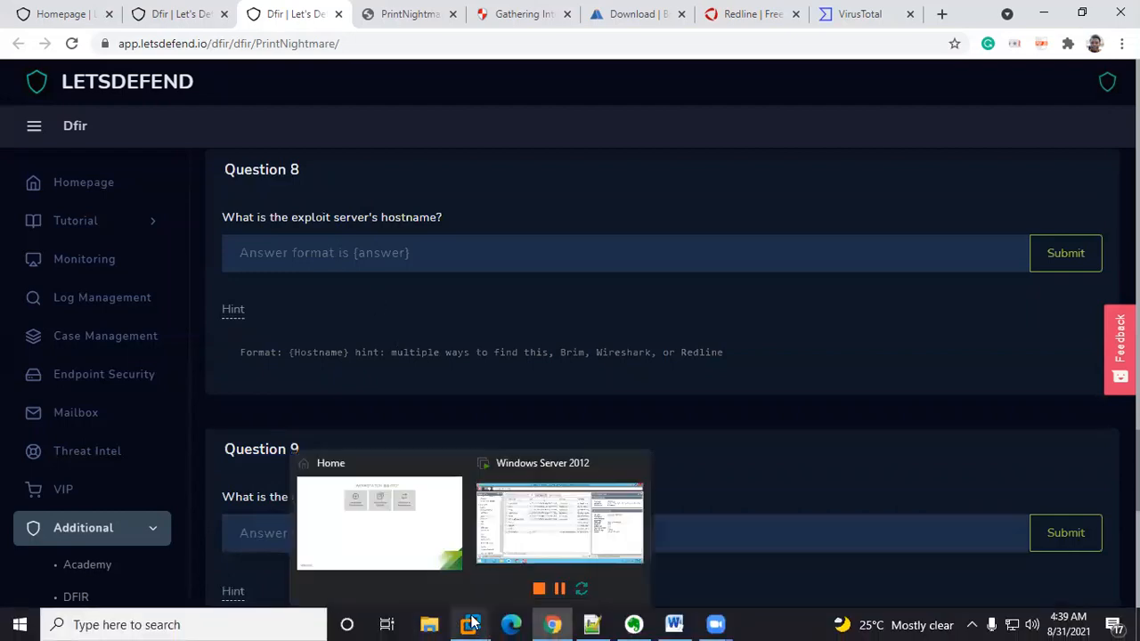
pyautogui.click(512, 517)
pyautogui.moveTo(223, 609)
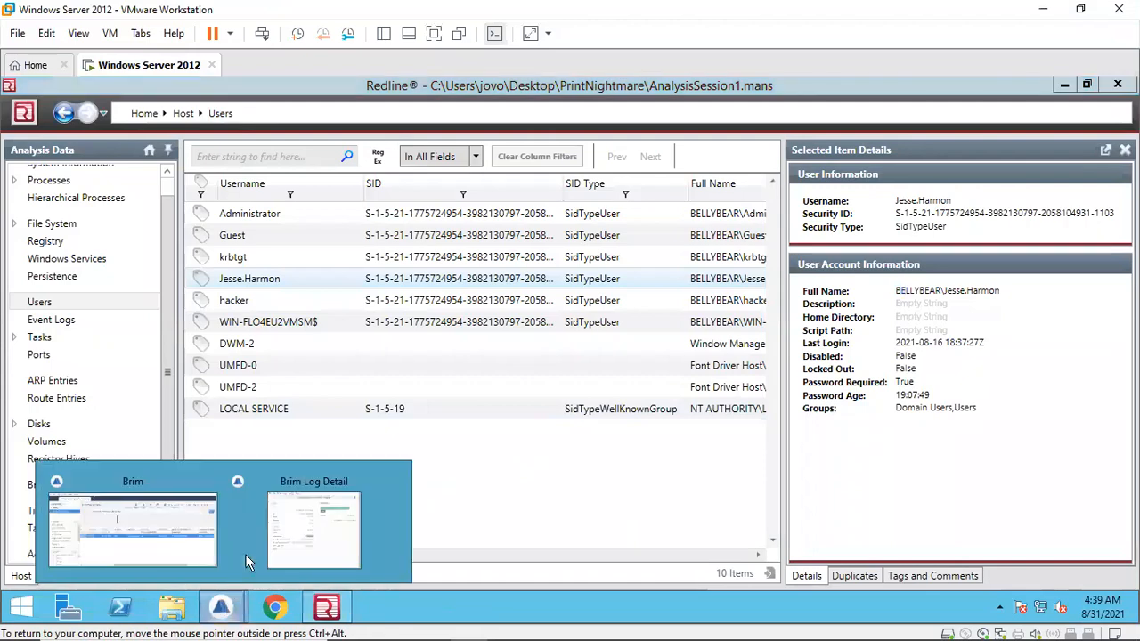
pyautogui.click(183, 539)
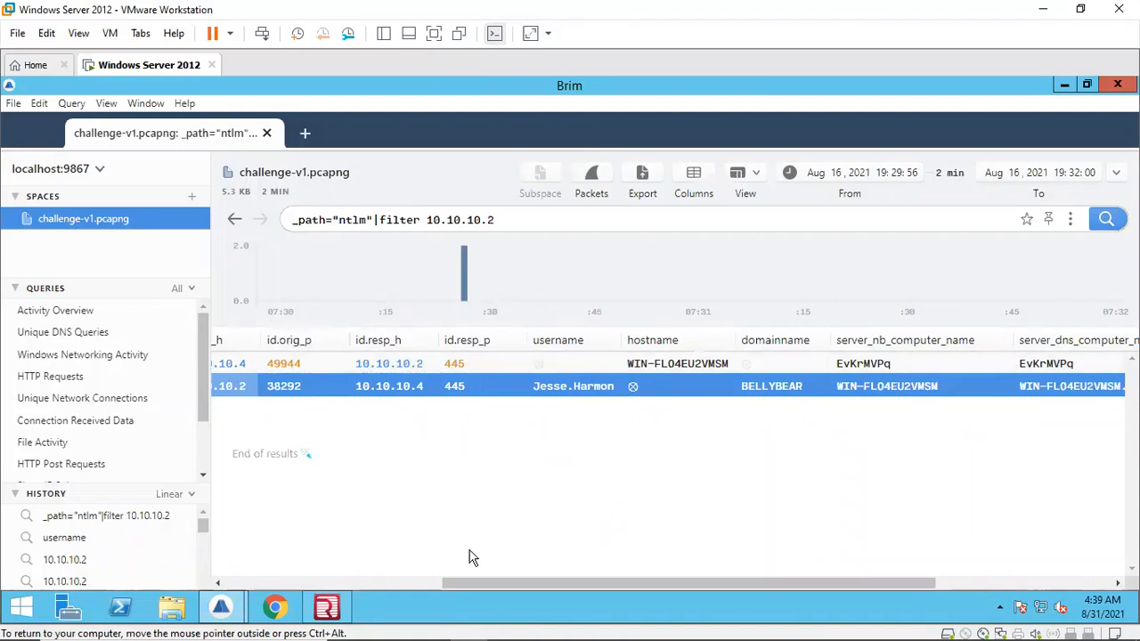
pyautogui.moveTo(484, 584); pyautogui.dragTo(613, 583)
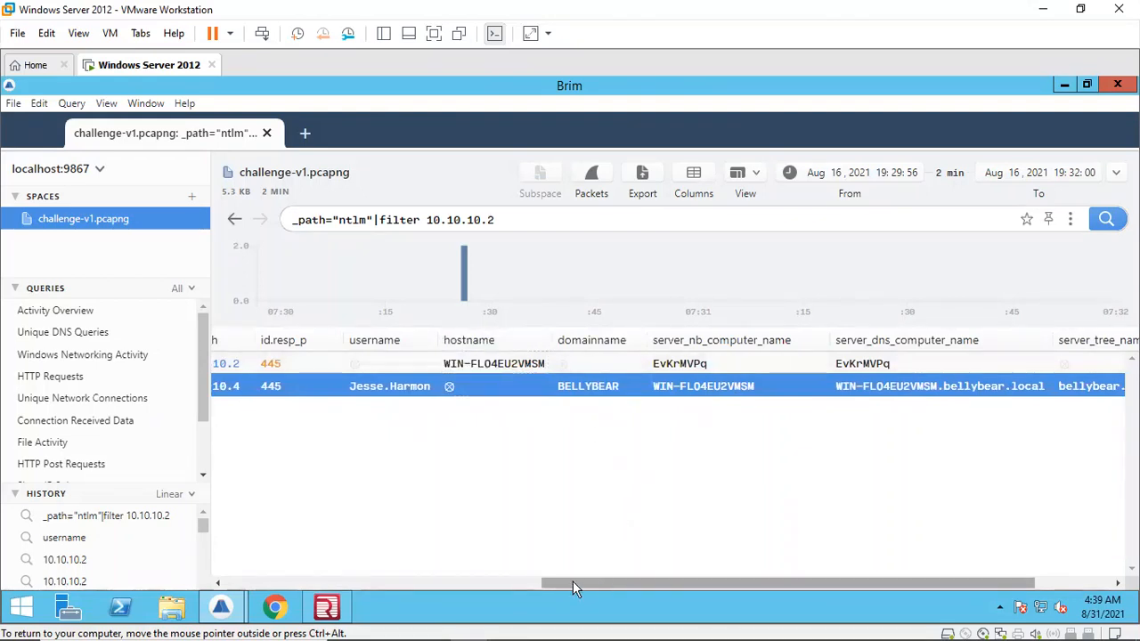
pyautogui.moveTo(572, 581)
pyautogui.mouseDown()
pyautogui.moveTo(476, 581)
pyautogui.moveTo(585, 585)
pyautogui.mouseUp()
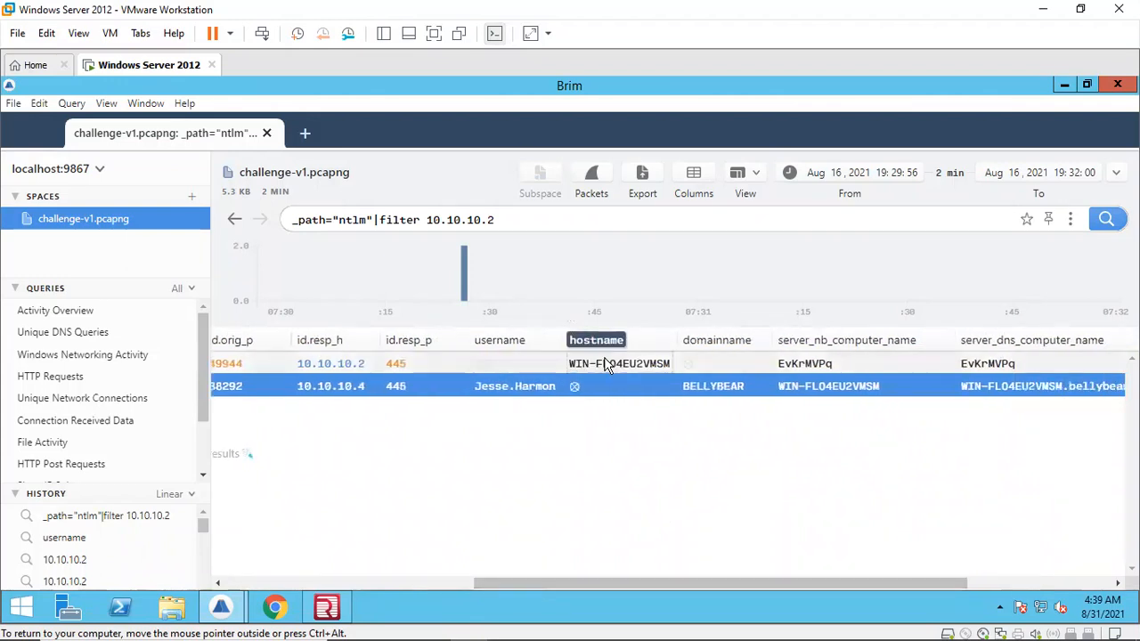
pyautogui.click(327, 365)
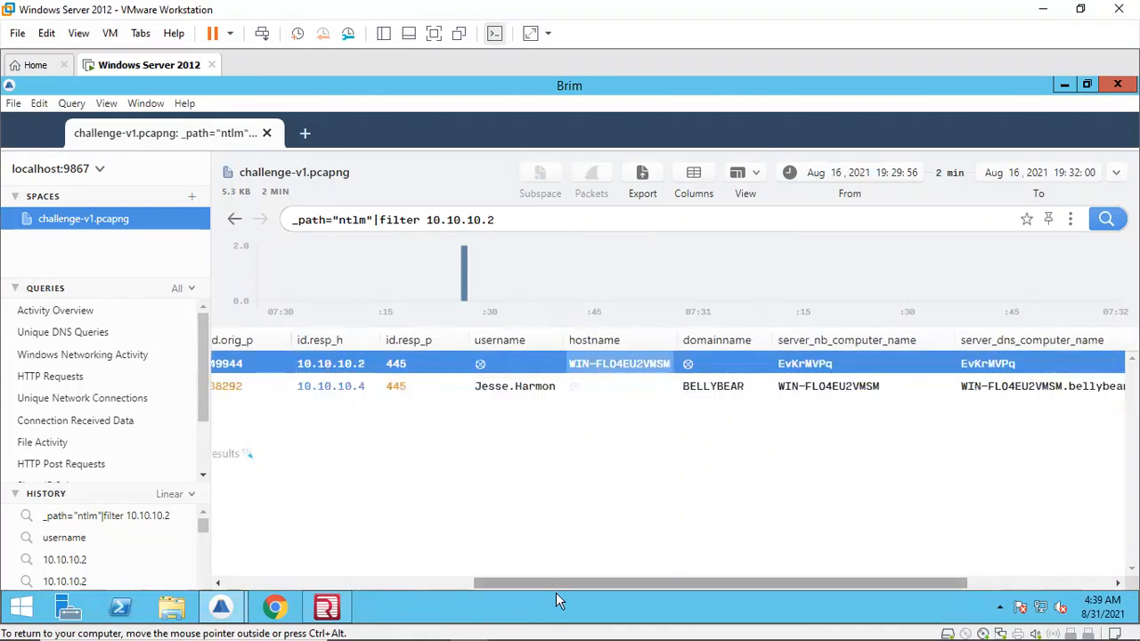
pyautogui.moveTo(550, 582); pyautogui.dragTo(261, 571)
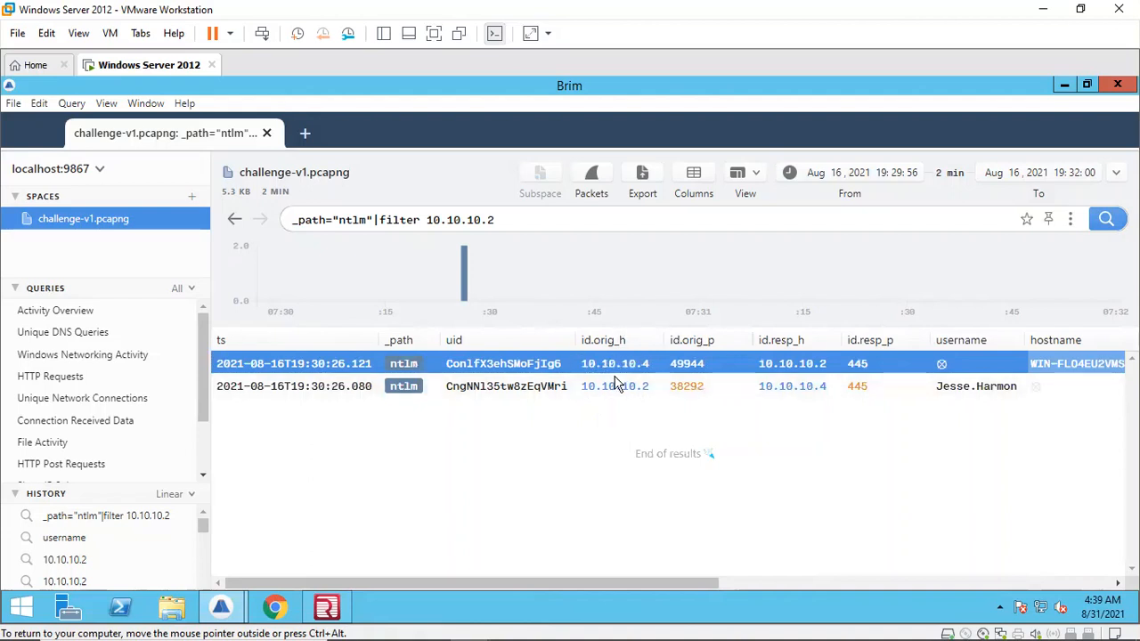
pyautogui.moveTo(635, 584); pyautogui.dragTo(799, 563)
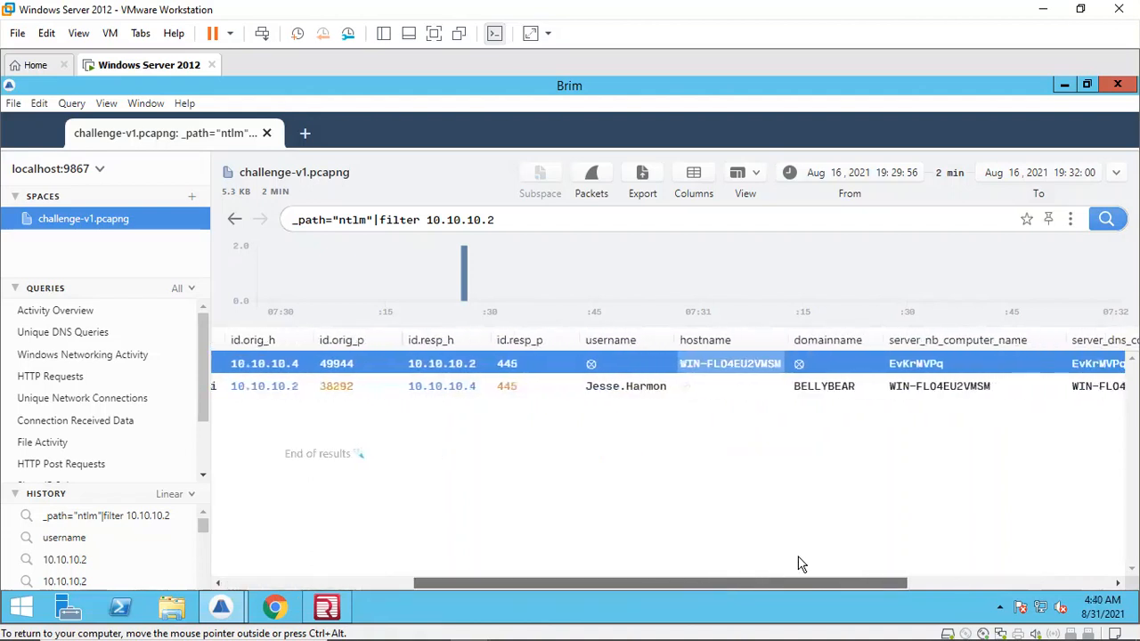
# Step: Copy the hostname WIN-FLO4EU2VMSM from the 10.10.10.4 NTLM record and go back to the challenge page
pyautogui.rightClick(701, 363)
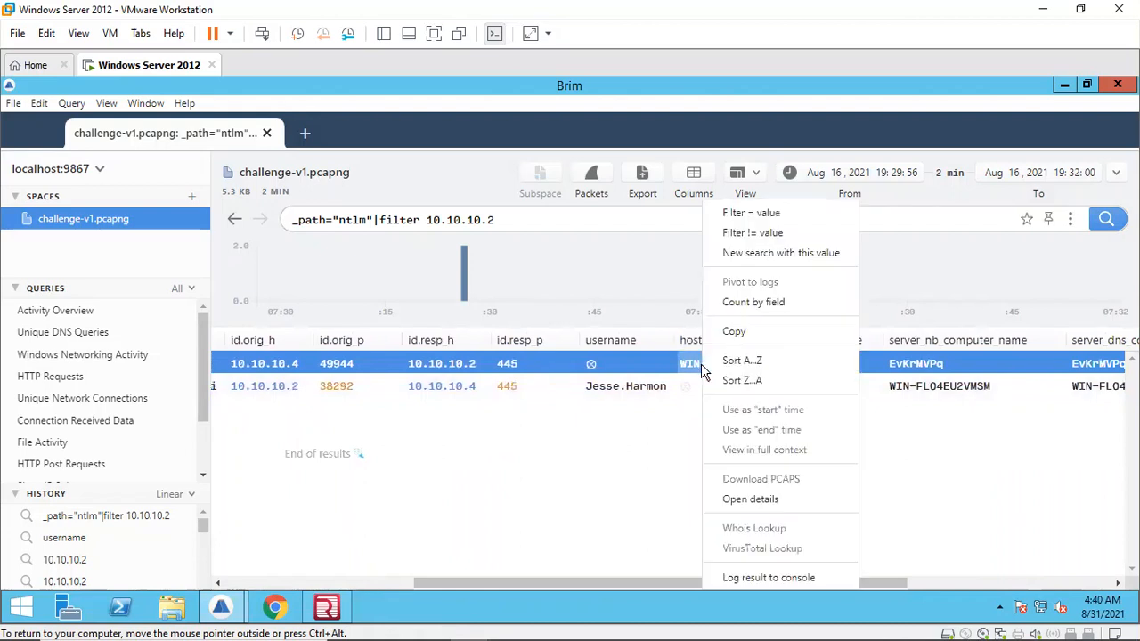
pyautogui.click(734, 331)
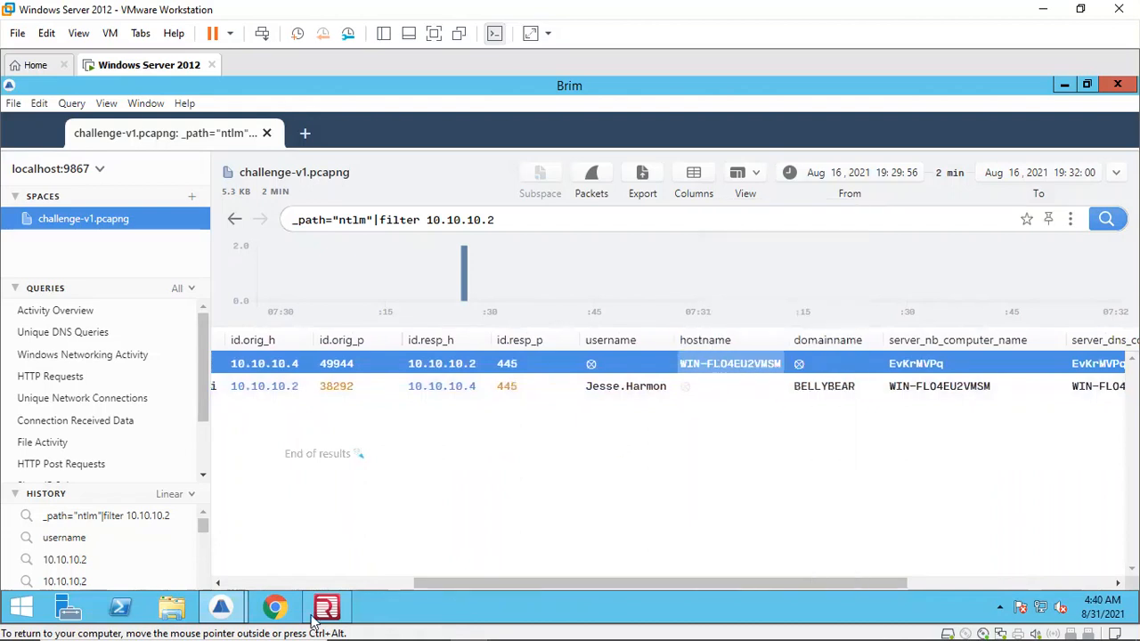
pyautogui.moveTo(552, 625)
pyautogui.click(544, 534)
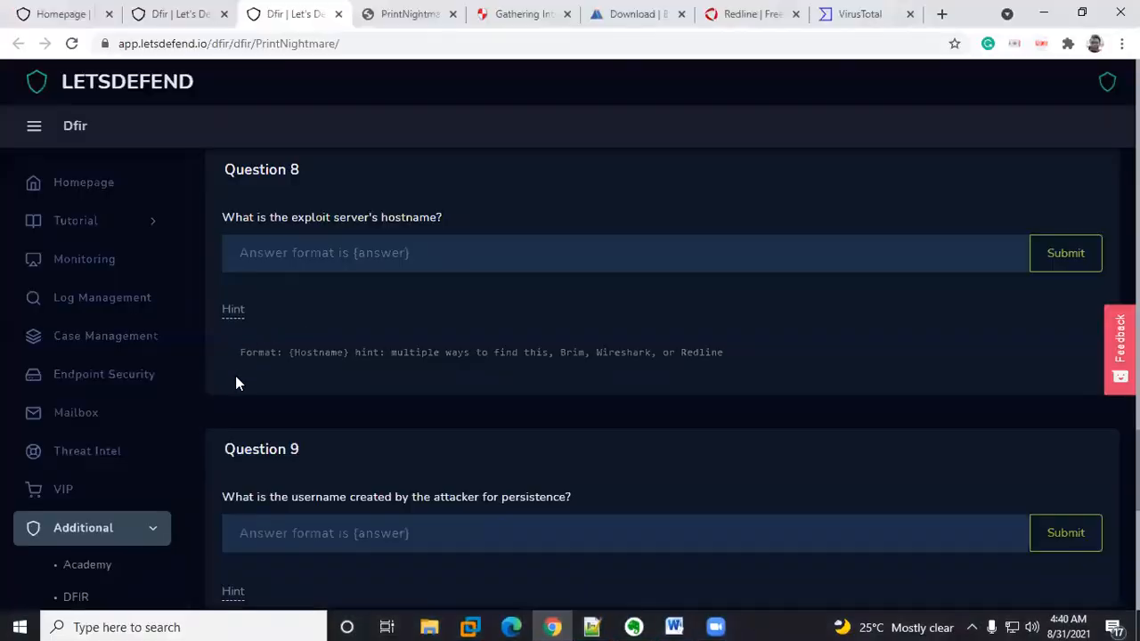
# Step: Try submitting {WIN-FLO4EU2VMSM} as the answer to Question 9
pyautogui.click(276, 543)
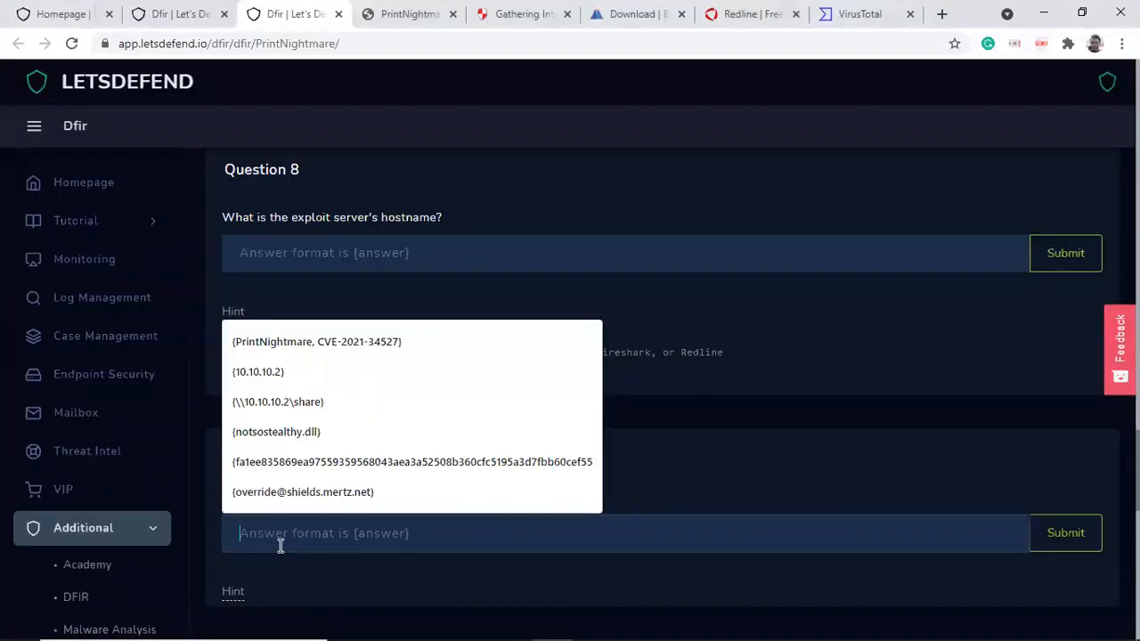
pyautogui.write('{}')
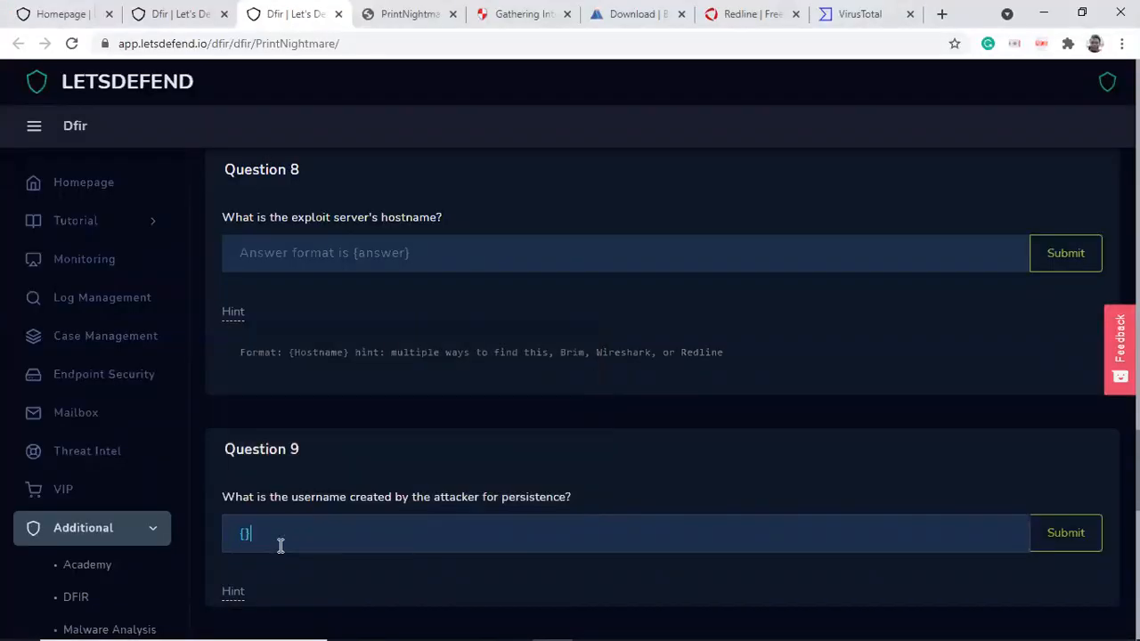
pyautogui.hotkey('ctrl', 'v')
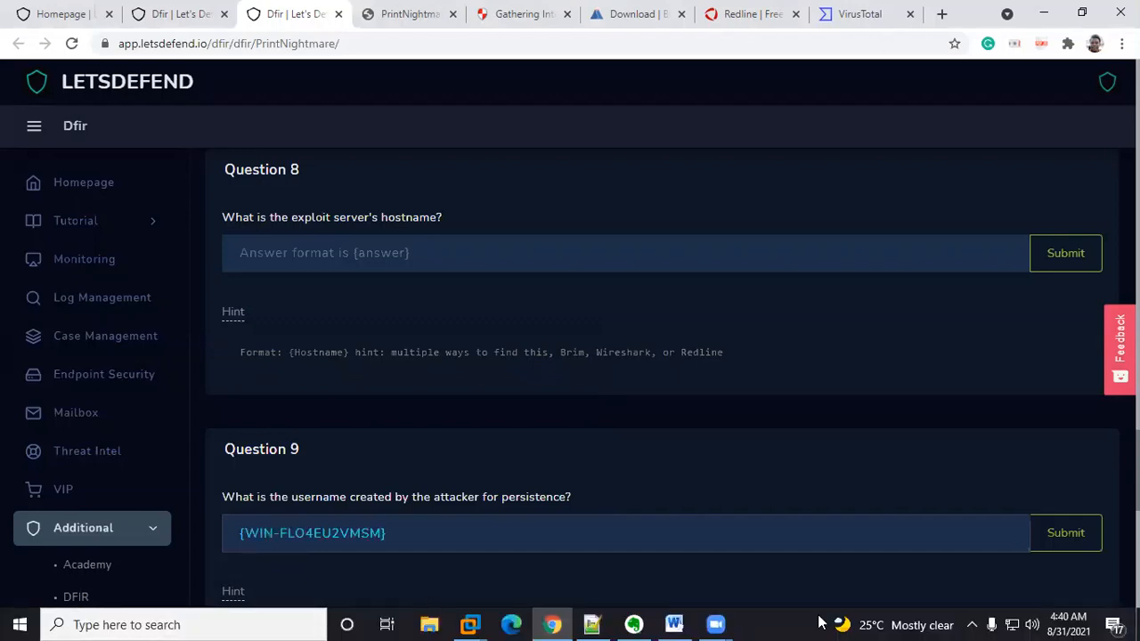
pyautogui.click(1063, 538)
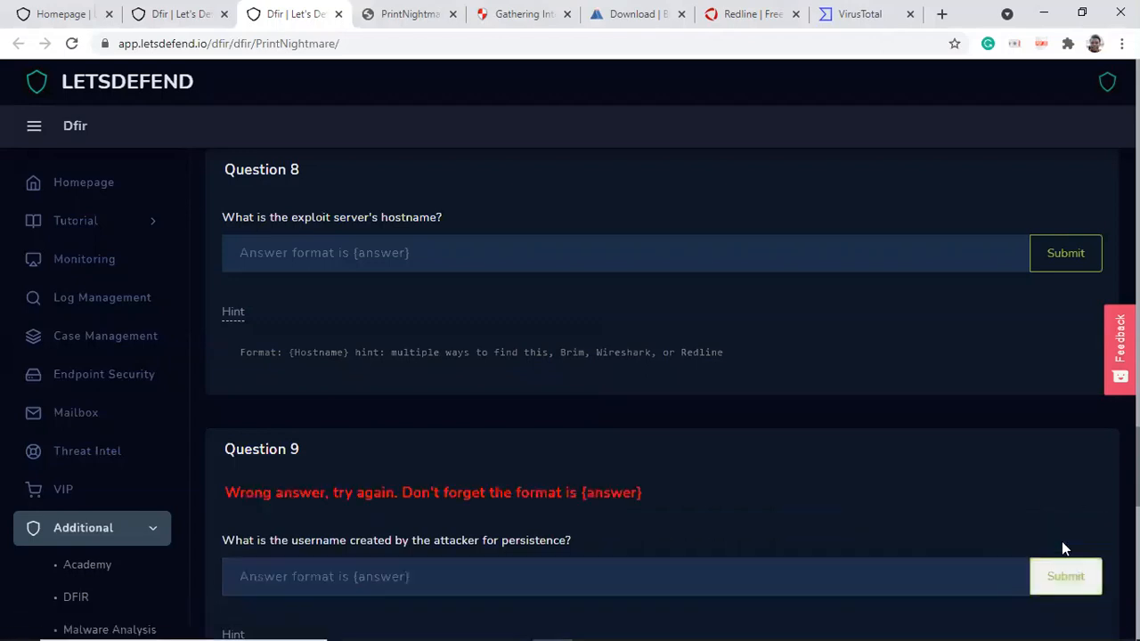
# Step: Submit {WIN-FLO4EU2VMSM} as the answer to Question 8
pyautogui.click(379, 256)
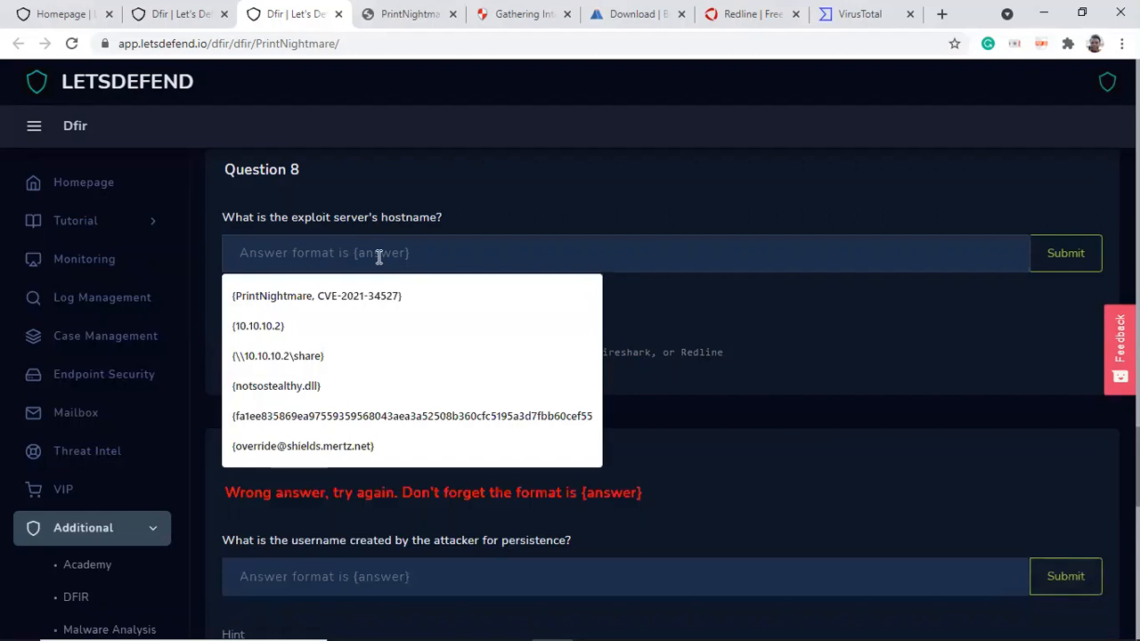
pyautogui.write('{}')
pyautogui.hotkey('ctrl', 'v')
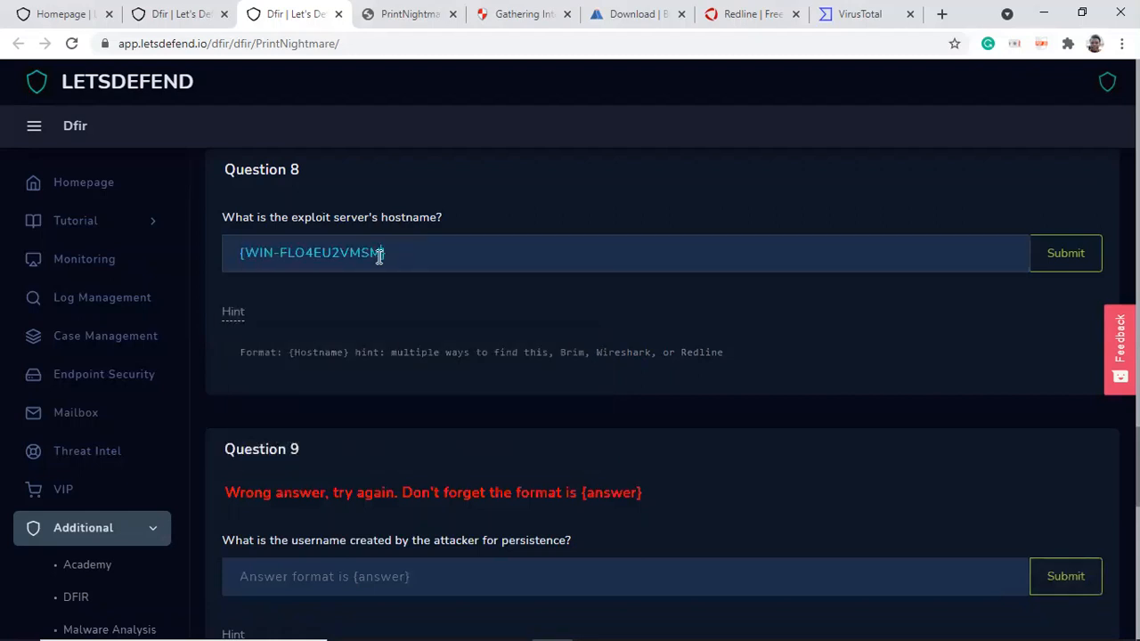
pyautogui.click(1065, 254)
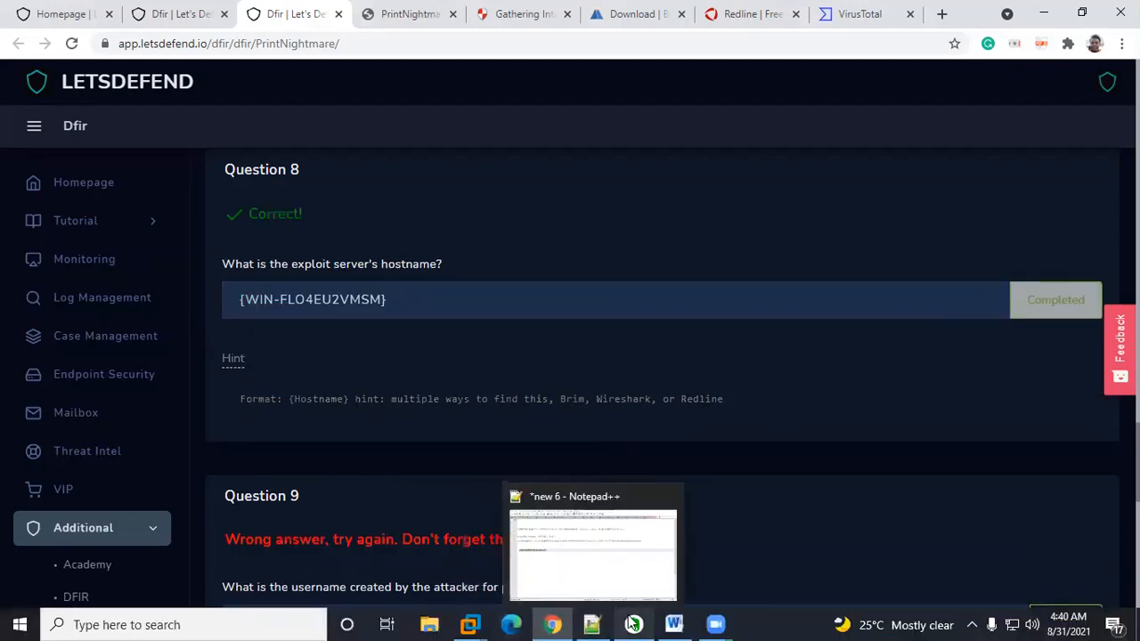
# Step: Switch to Brim, scroll the NTLM results sideways to recheck the hostname columns, and return to the challenge page
pyautogui.moveTo(632, 624)
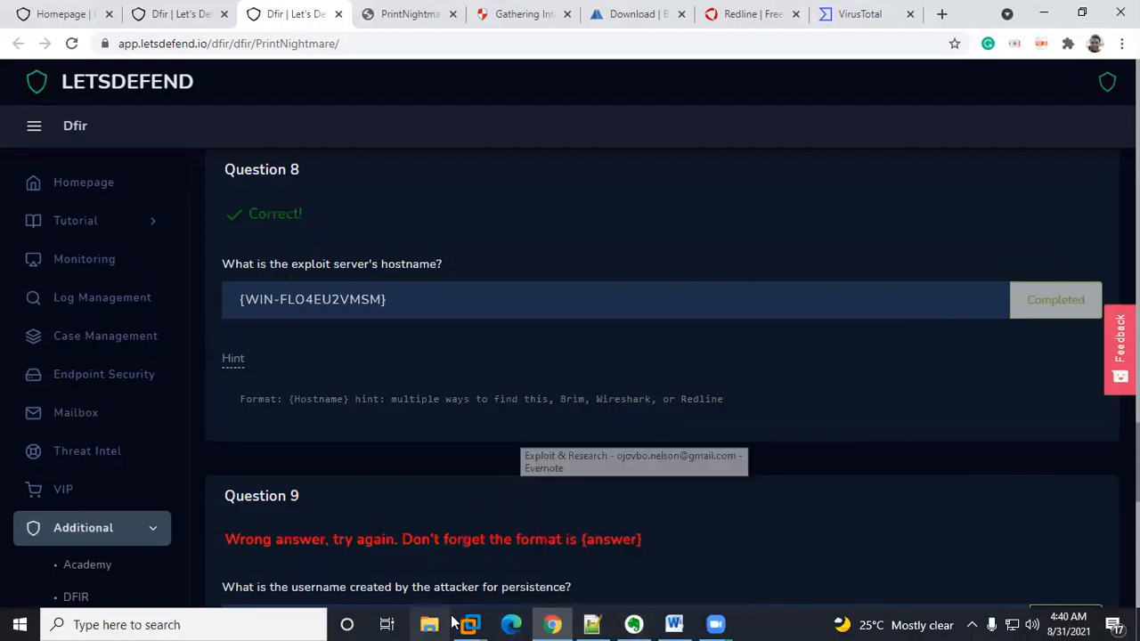
pyautogui.moveTo(470, 624)
pyautogui.click(516, 545)
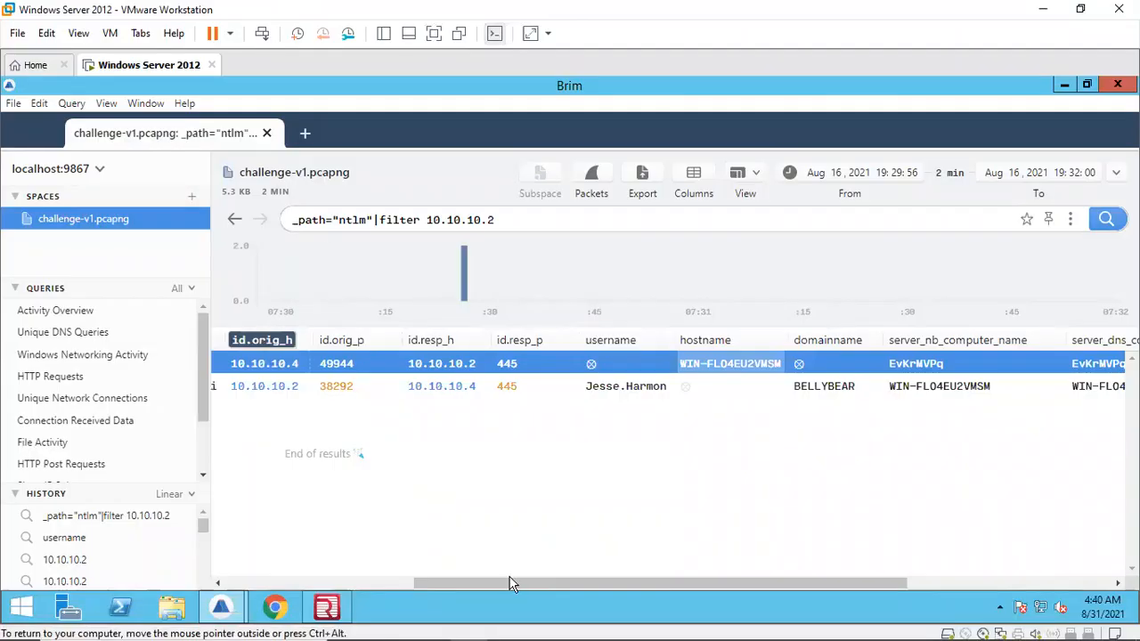
pyautogui.moveTo(438, 584); pyautogui.dragTo(257, 573)
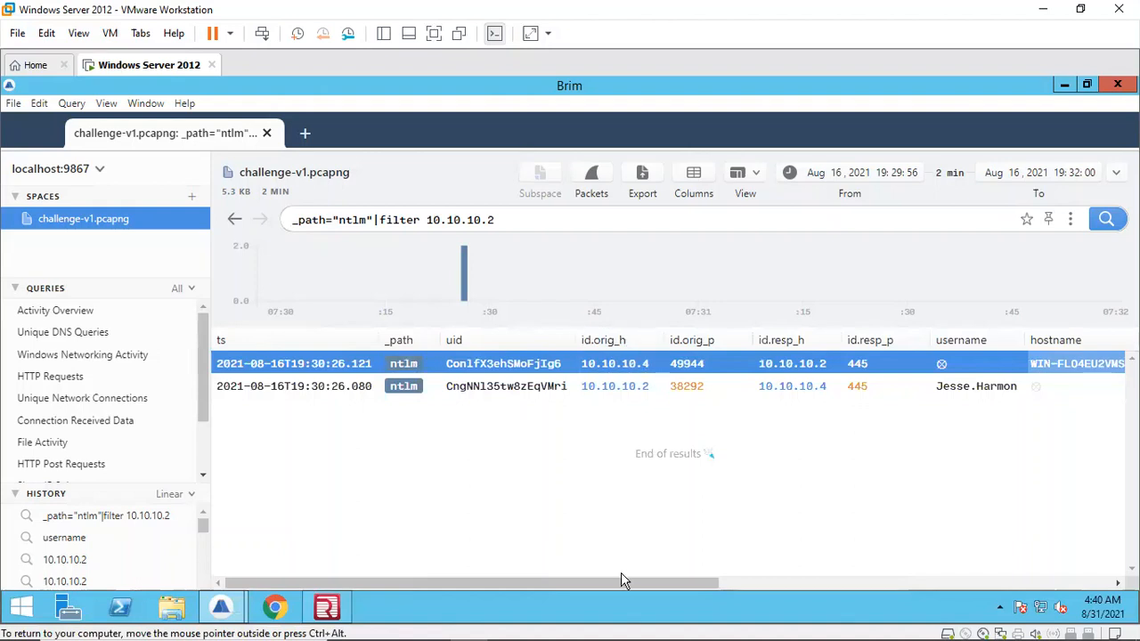
pyautogui.moveTo(631, 583); pyautogui.dragTo(766, 580)
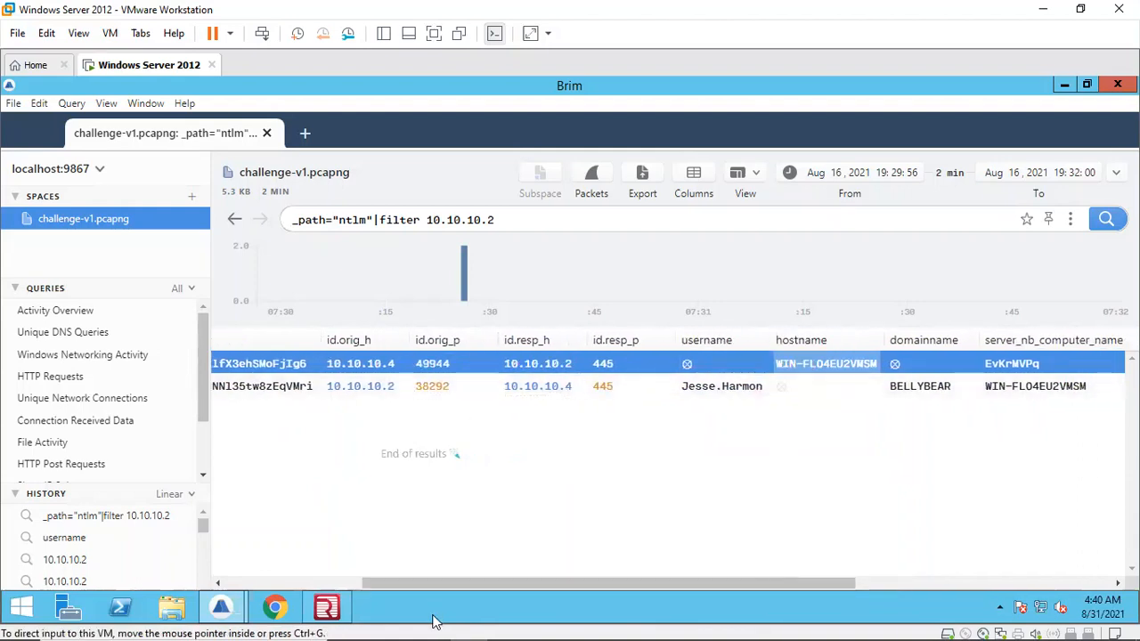
pyautogui.click(552, 623)
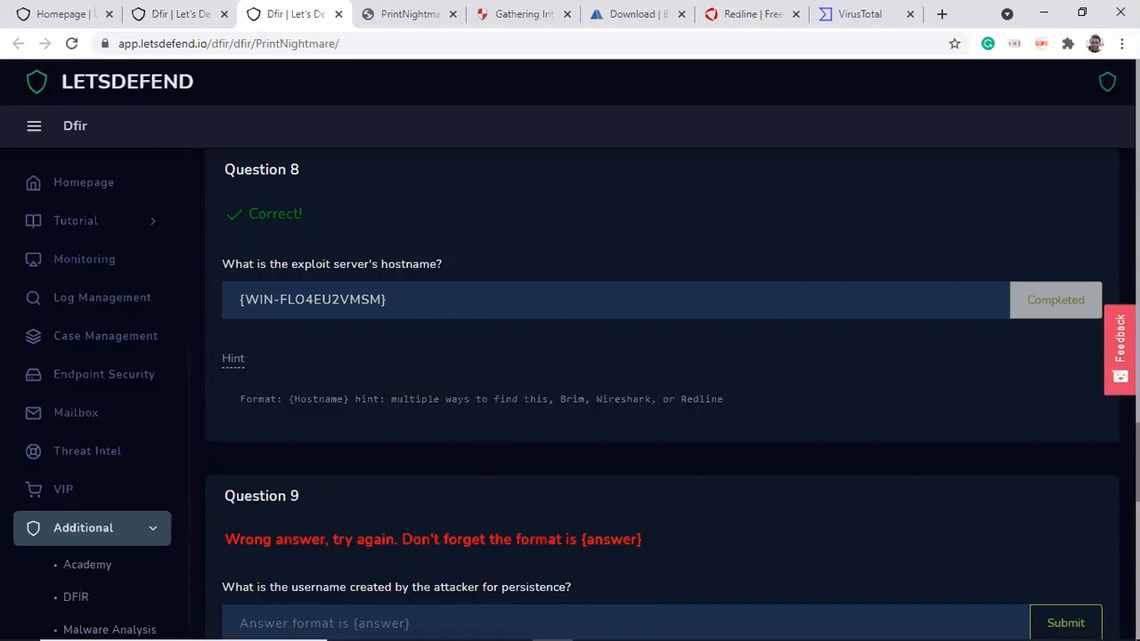
# Step: Scroll to Question 9 and reveal its hint
pyautogui.scroll(-3, 662, 392)
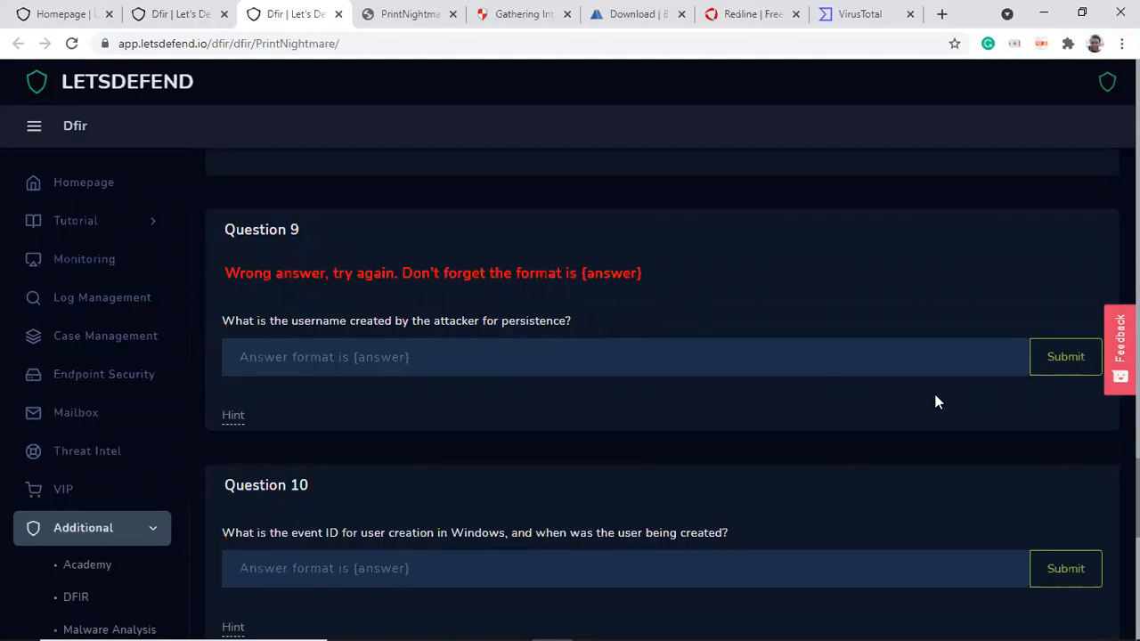
pyautogui.click(240, 418)
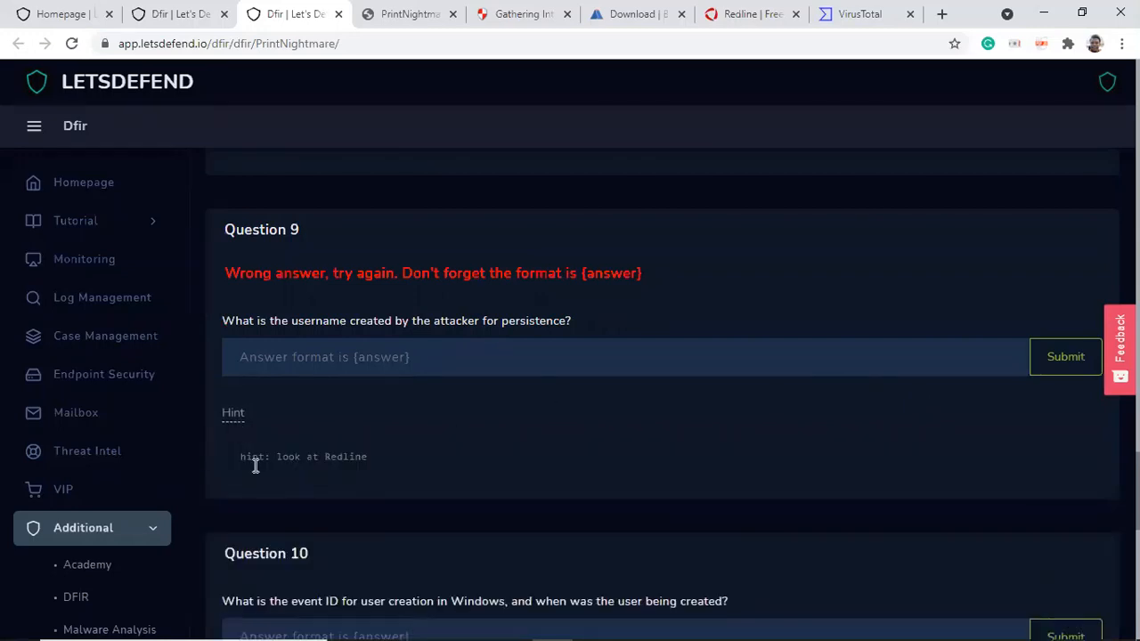
pyautogui.click(363, 343)
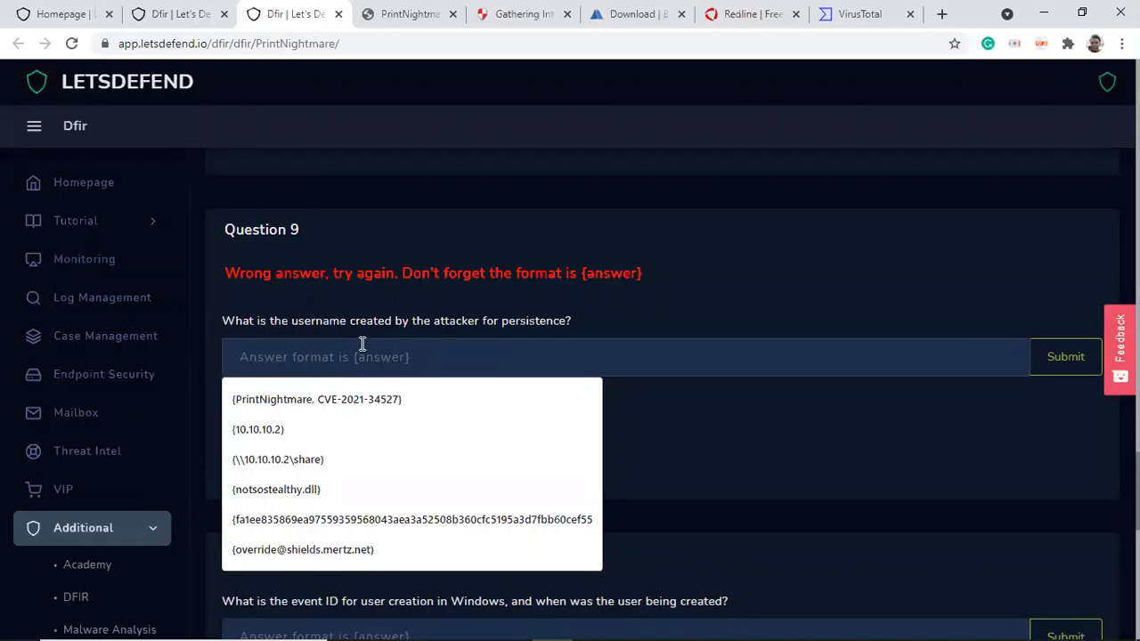
# Step: In Brim, remove the 10.10.10.2 filter, rerun the _path="ntlm" query and scroll through its columns
pyautogui.moveTo(470, 624)
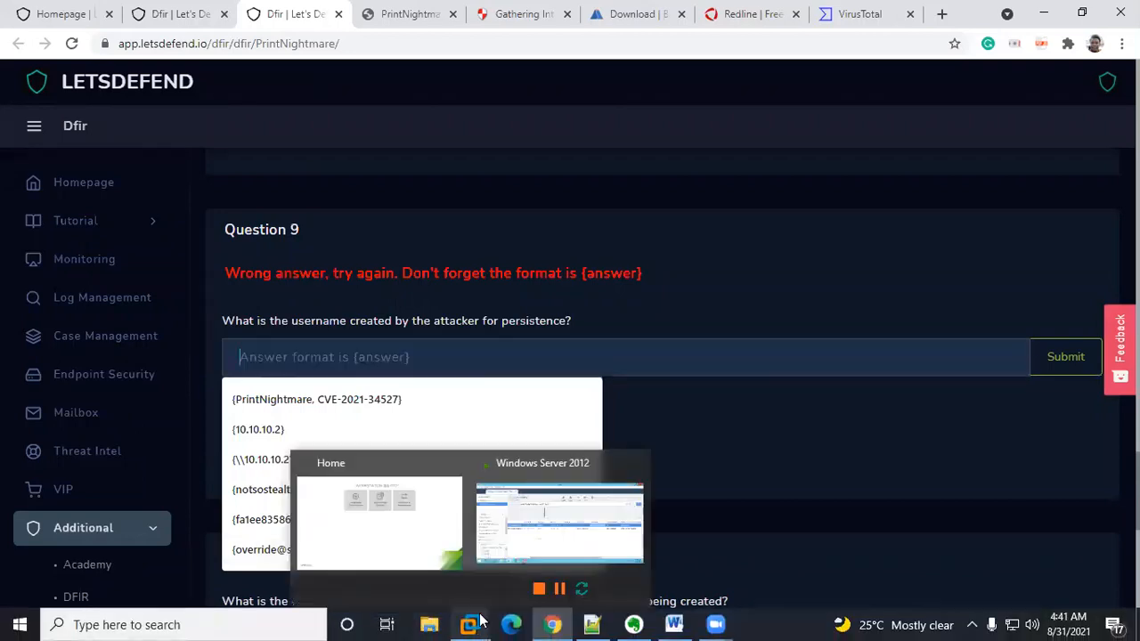
pyautogui.click(548, 488)
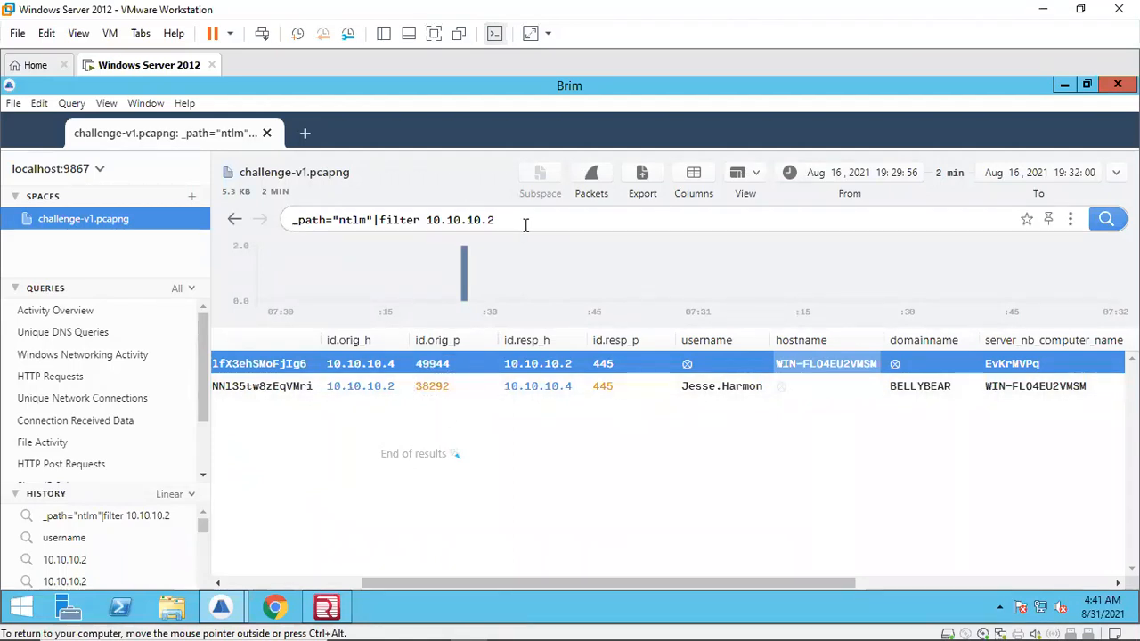
pyautogui.moveTo(526, 222); pyautogui.dragTo(284, 201)
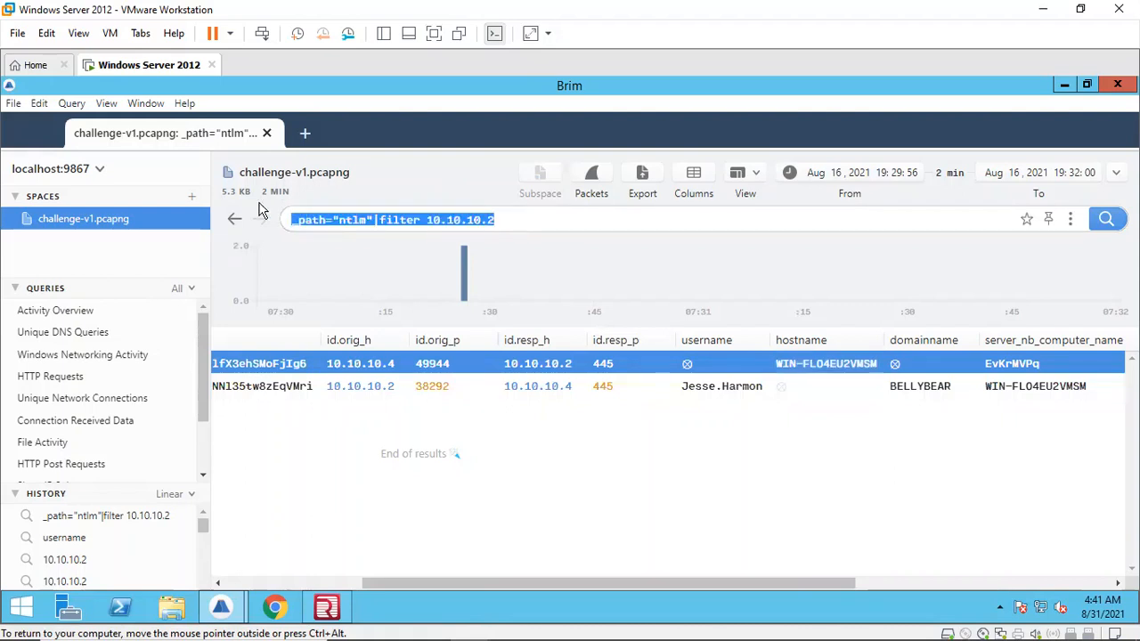
pyautogui.moveTo(494, 220); pyautogui.dragTo(381, 218)
pyautogui.press('BackSpace')
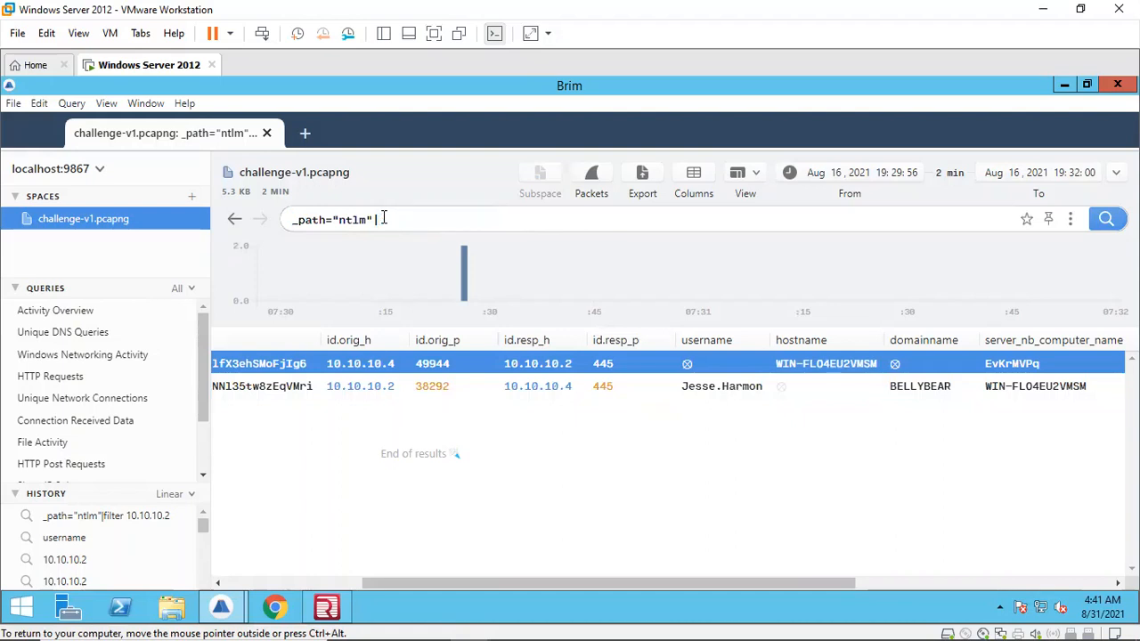
pyautogui.press('Return')
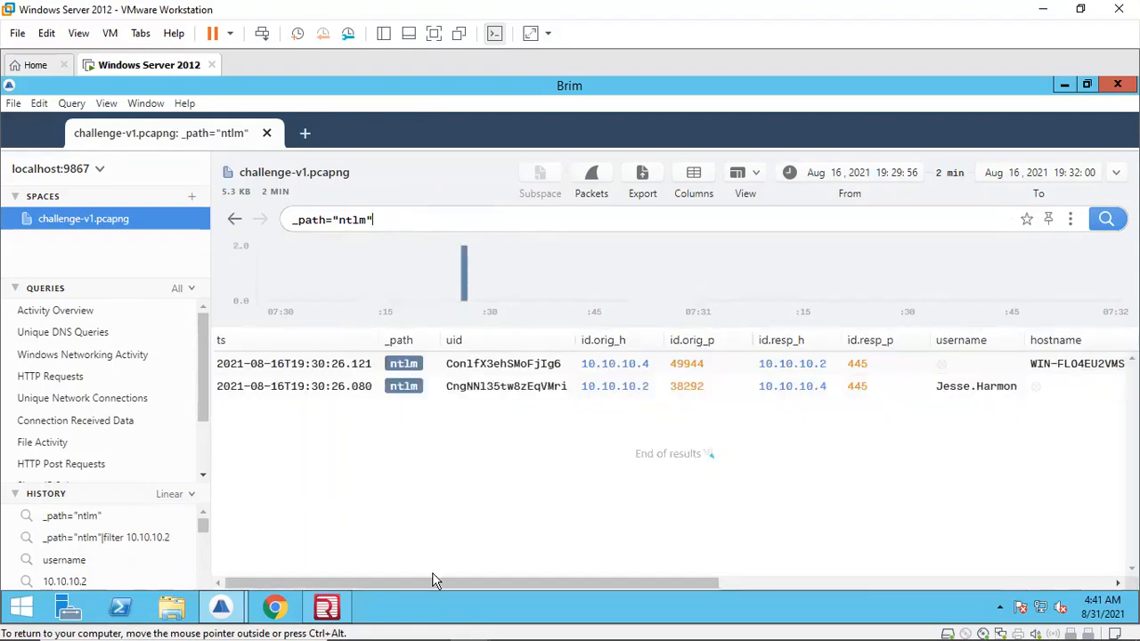
pyautogui.moveTo(427, 582); pyautogui.dragTo(636, 571)
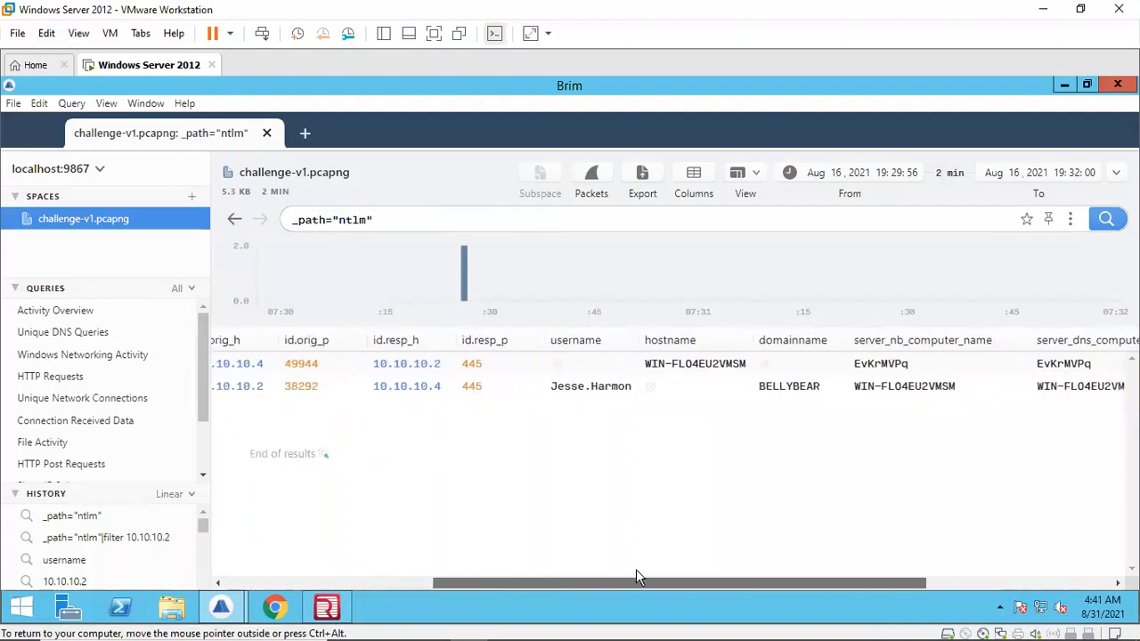
pyautogui.moveTo(463, 577); pyautogui.dragTo(275, 570)
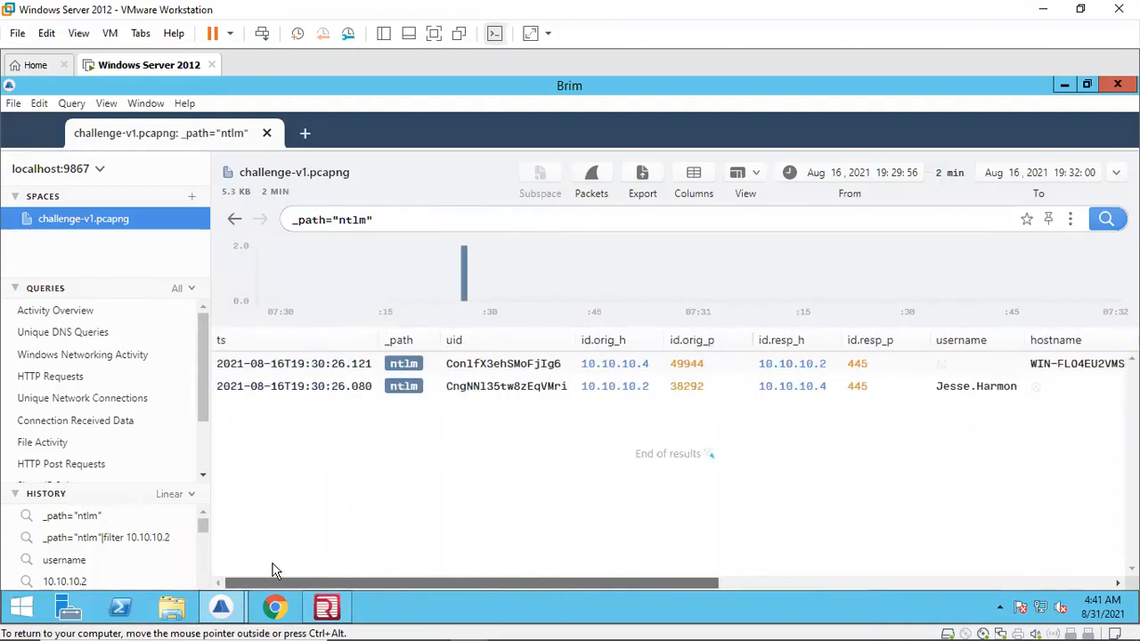
# Step: Switch to Redline, close the item details pane and inspect the hacker account in the Users list
pyautogui.click(325, 608)
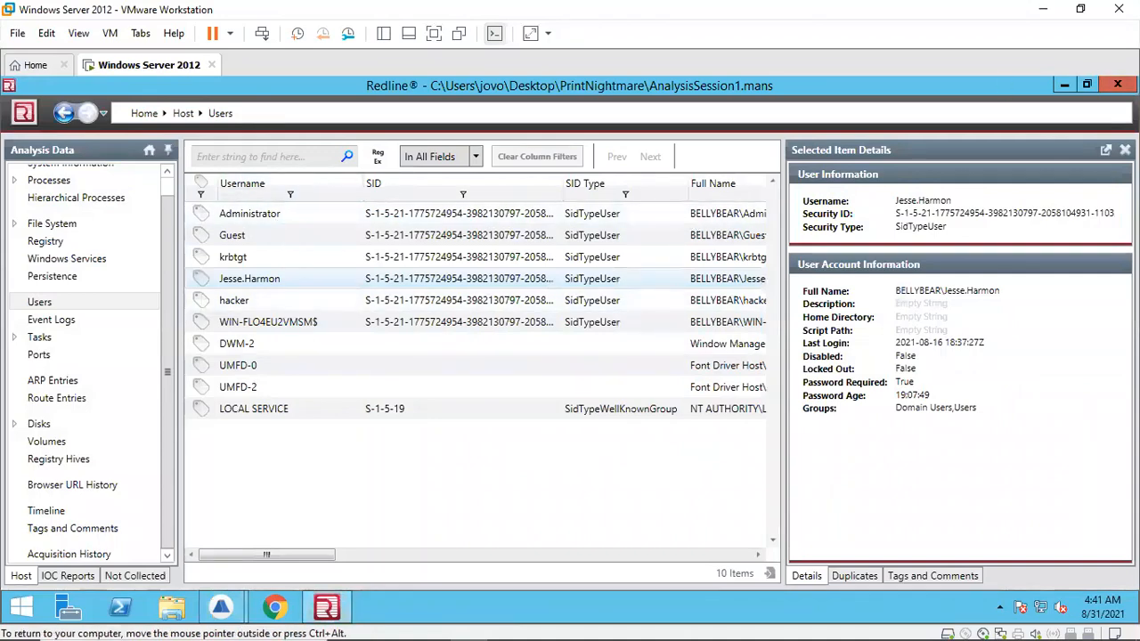
pyautogui.click(1126, 150)
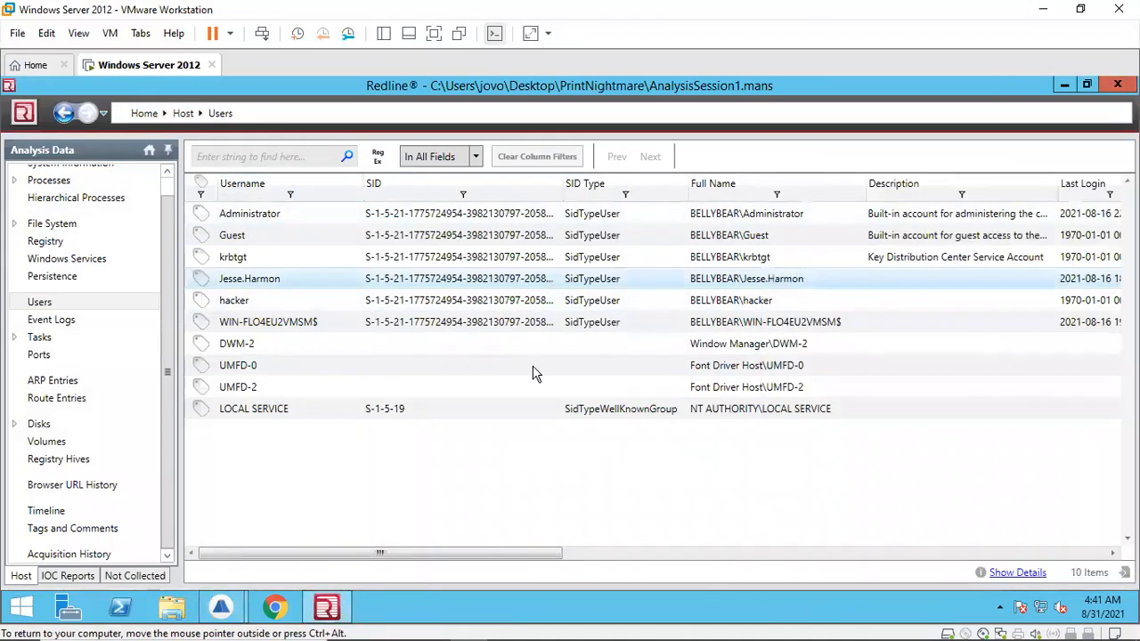
pyautogui.click(69, 301)
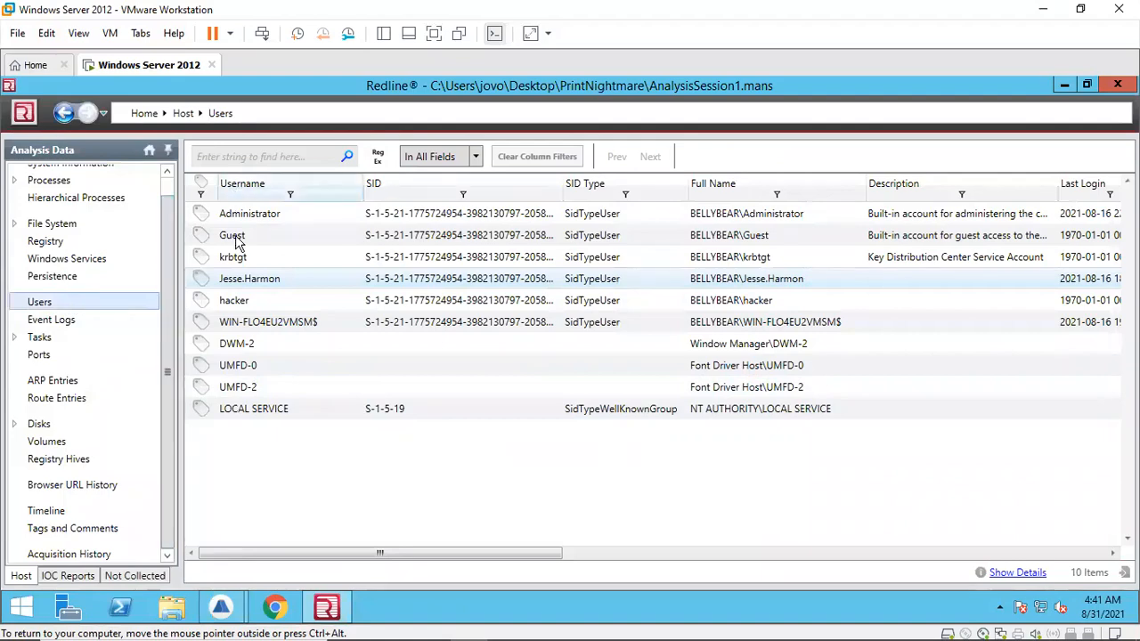
pyautogui.click(235, 305)
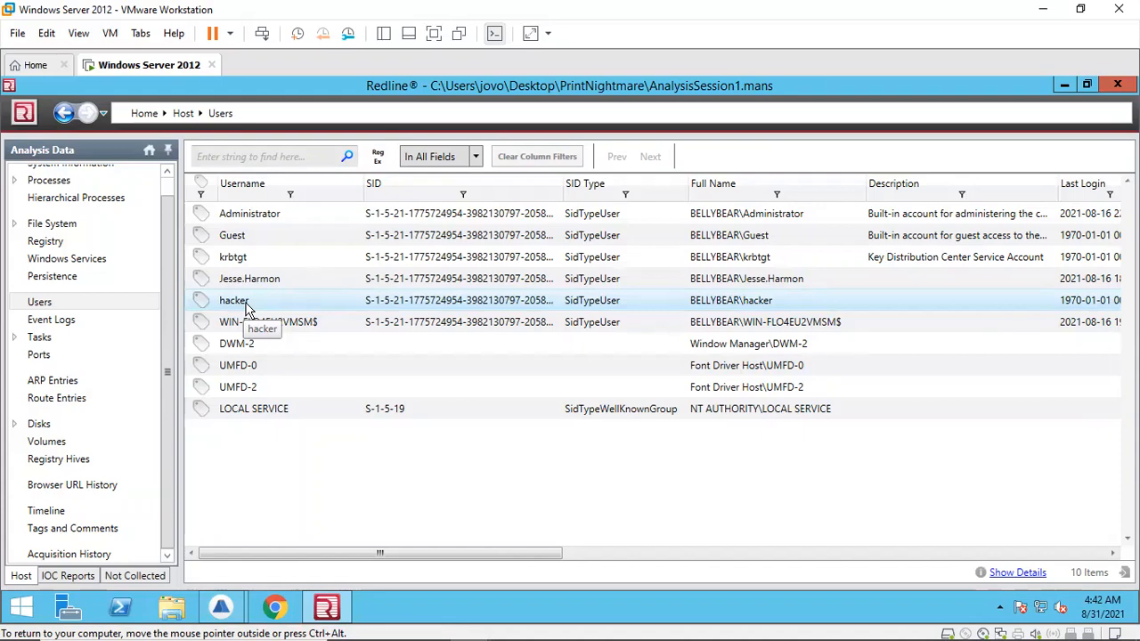
# Step: Back in Brim, clear the query and search all logs for hacker
pyautogui.moveTo(224, 591)
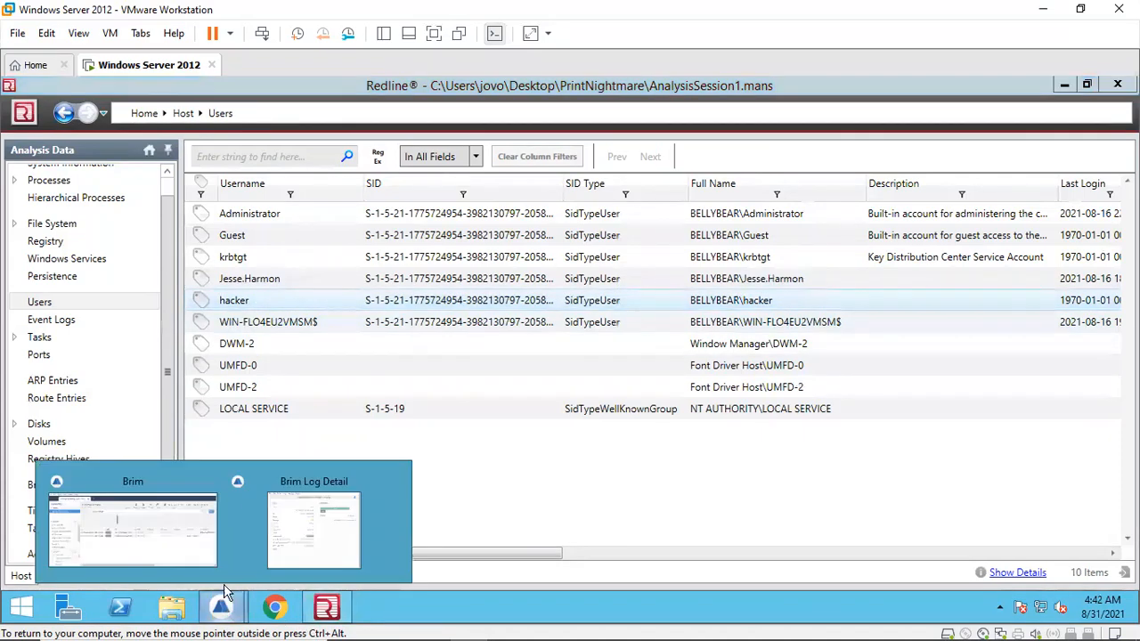
pyautogui.click(125, 534)
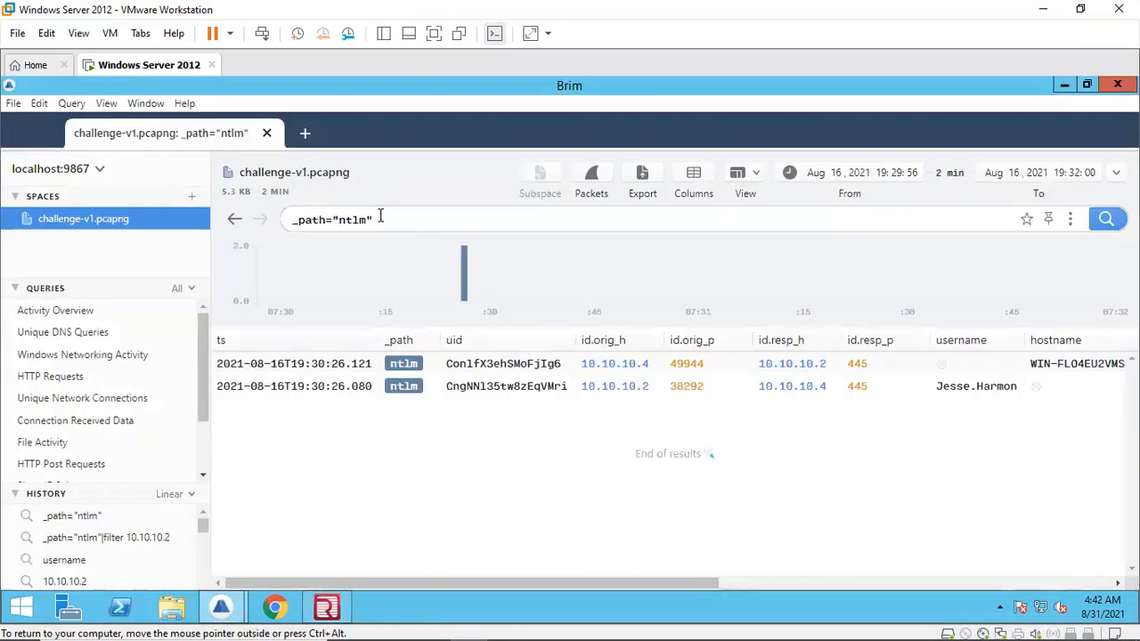
pyautogui.moveTo(382, 220); pyautogui.dragTo(260, 220)
pyautogui.press('BackSpace')
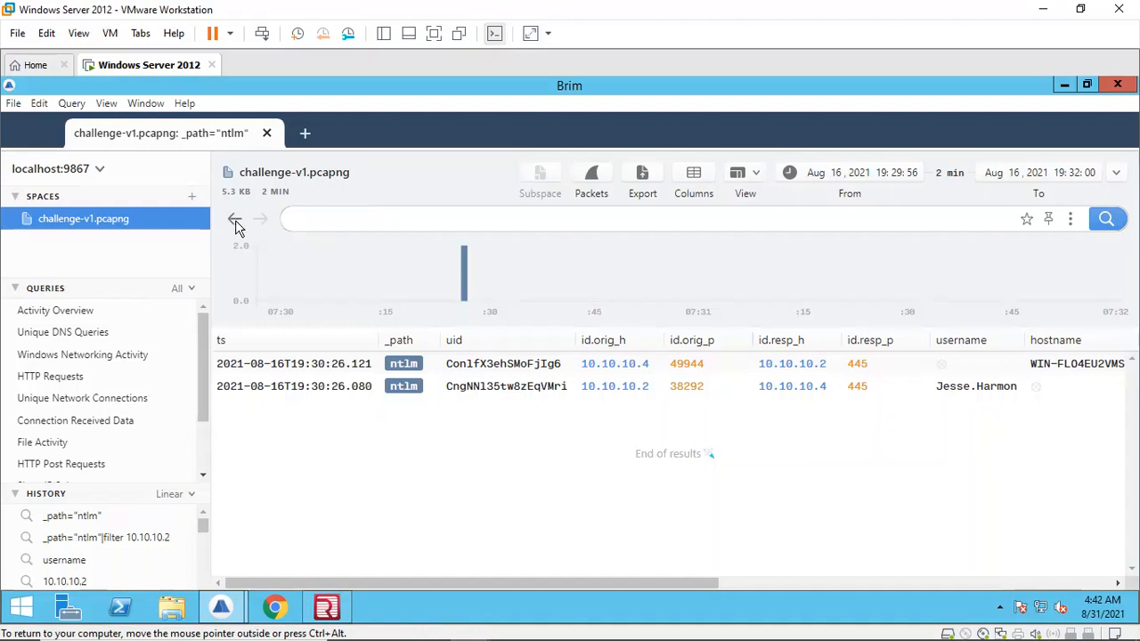
pyautogui.click(235, 222)
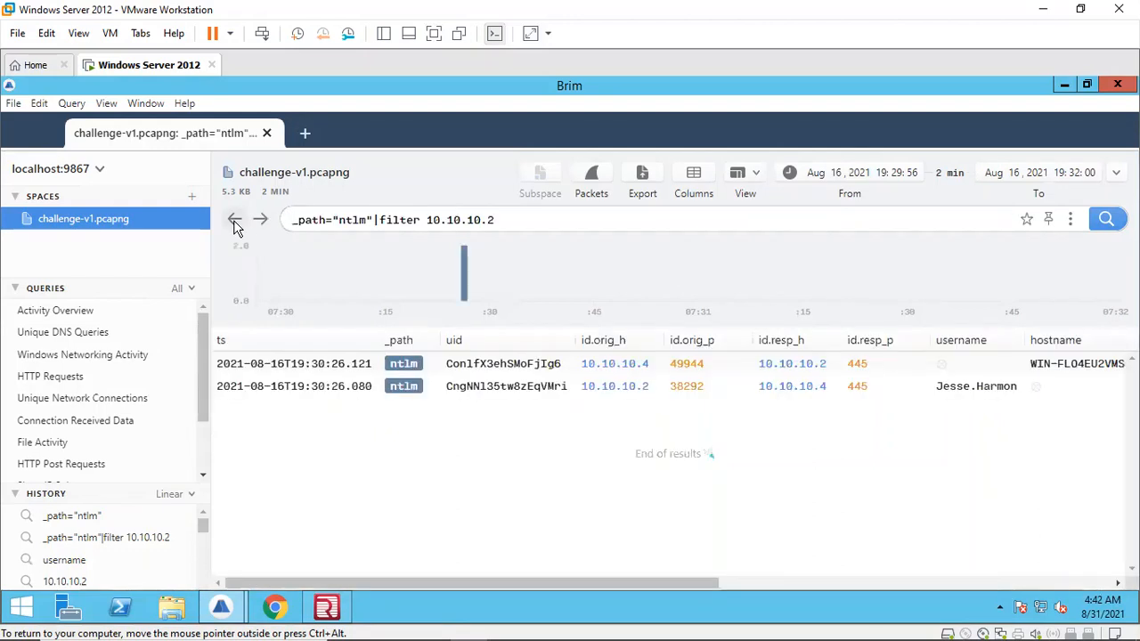
pyautogui.click(235, 222)
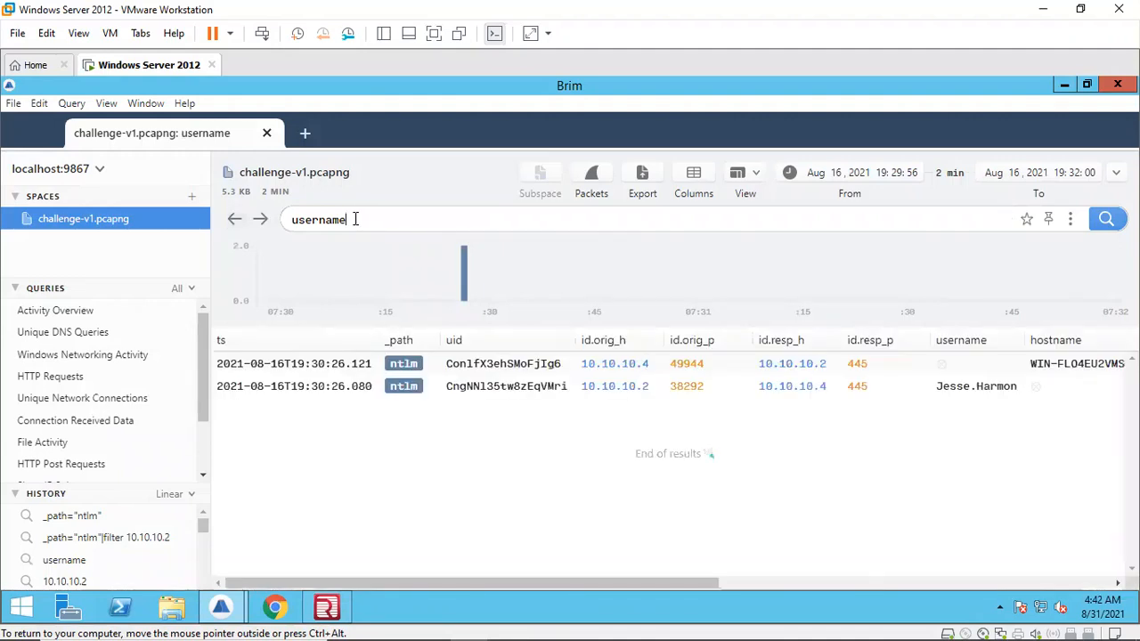
pyautogui.press('BackSpace')
pyautogui.press('BackSpace')
pyautogui.press('BackSpace')
pyautogui.press('BackSpace')
pyautogui.press('BackSpace')
pyautogui.press('BackSpace')
pyautogui.press('BackSpace')
pyautogui.press('BackSpace')
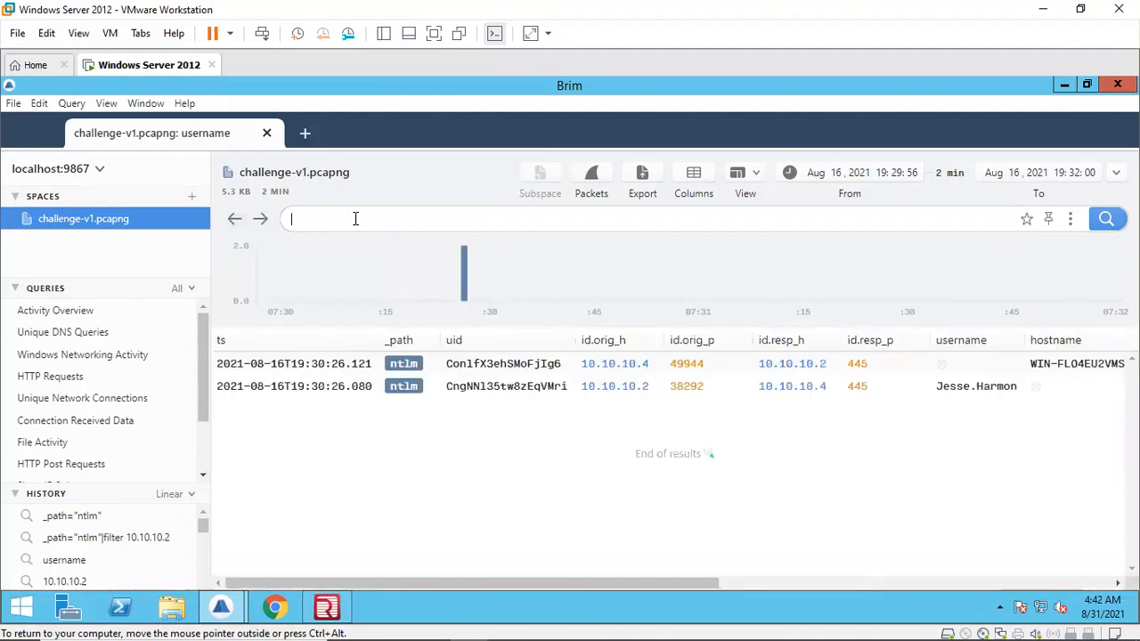
pyautogui.press('Return')
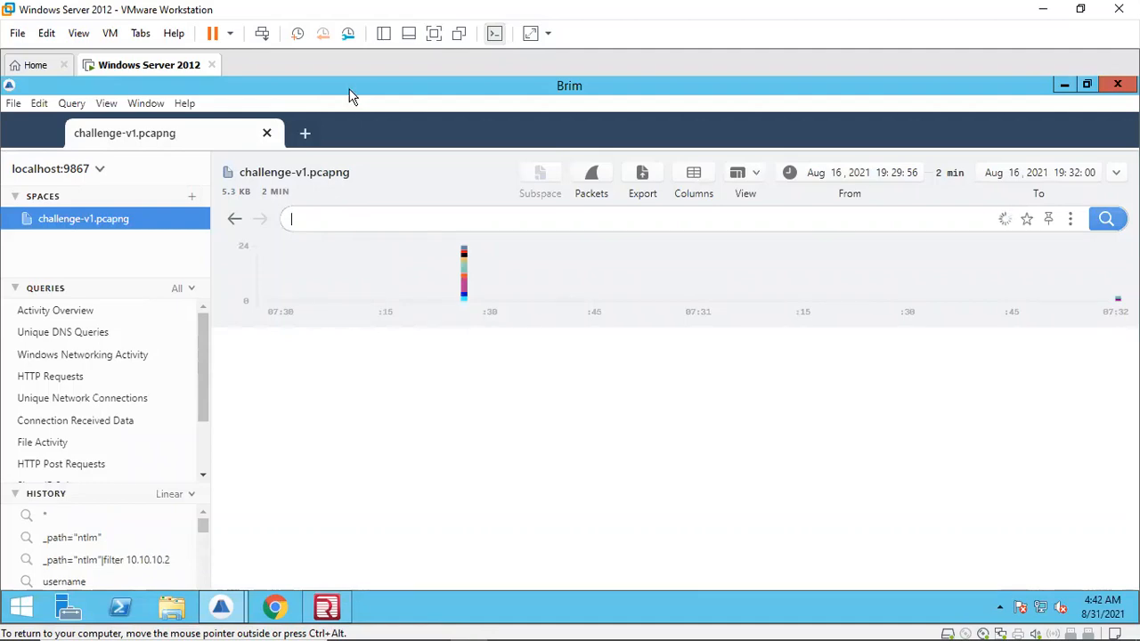
pyautogui.write('hacker')
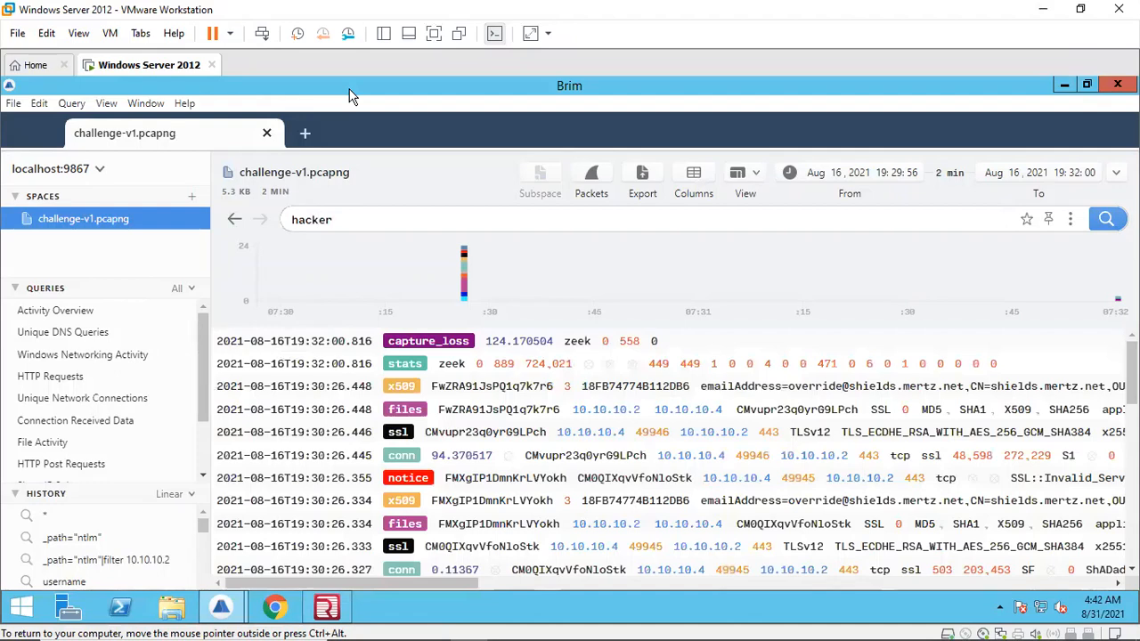
pyautogui.press('Return')
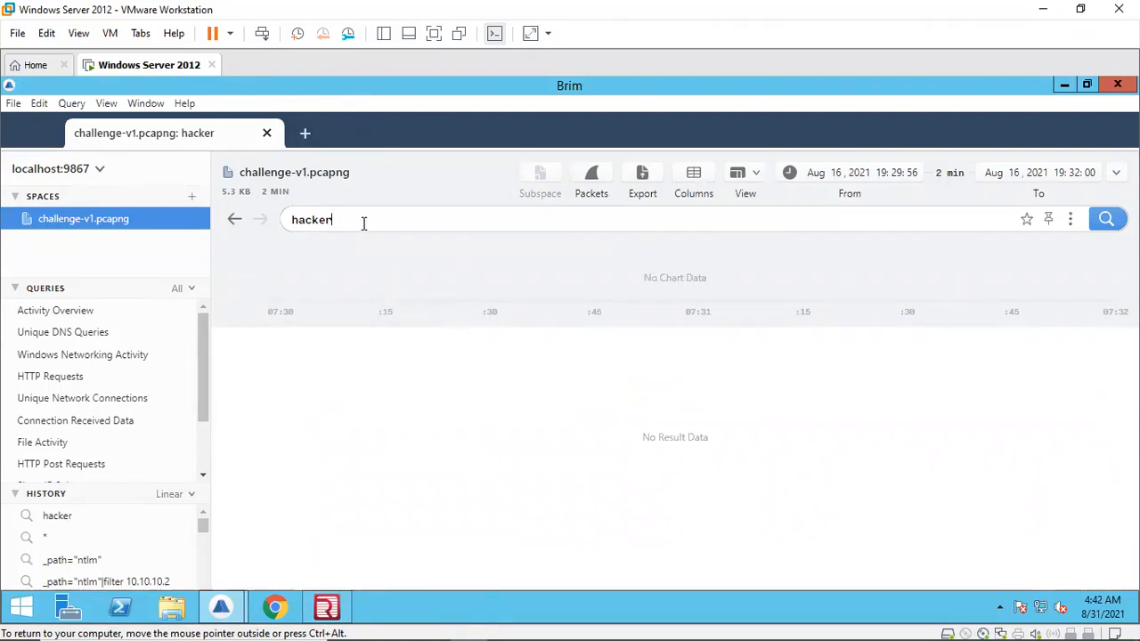
# Step: Replace the Brim search with 10.10.10.2 and run it
pyautogui.press('BackSpace')
pyautogui.press('BackSpace')
pyautogui.press('BackSpace')
pyautogui.press('BackSpace')
pyautogui.press('BackSpace')
pyautogui.press('BackSpace')
pyautogui.write('10.10.10.2')
pyautogui.press('Return')
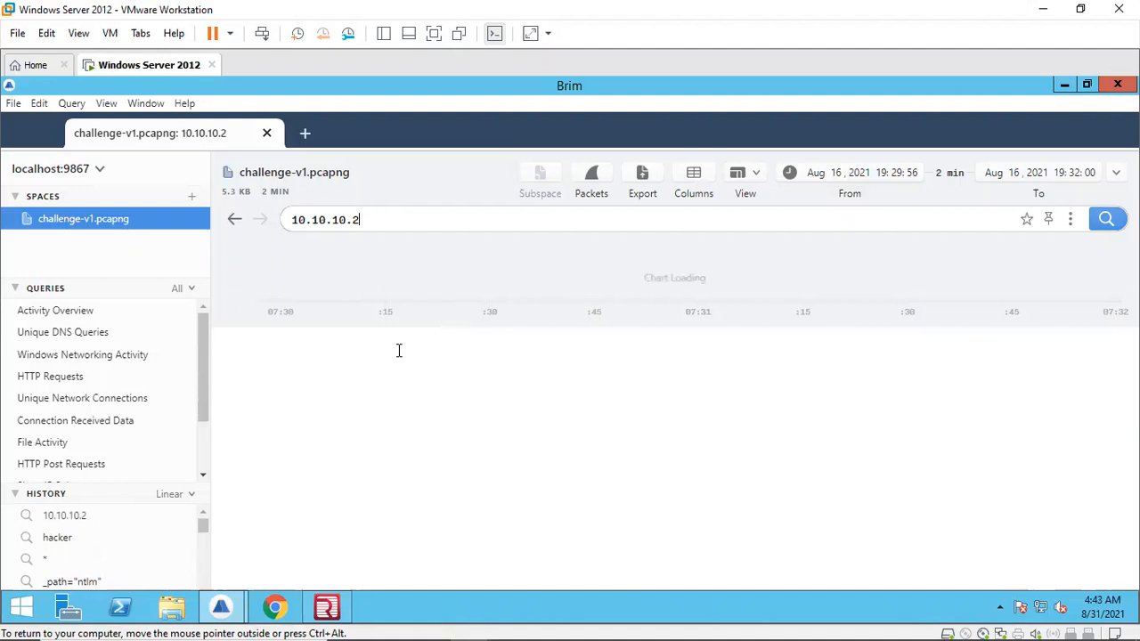
# Step: Switch to Redline and open the detail pane for the hacker user account, selecting its name in the full name
pyautogui.click(326, 607)
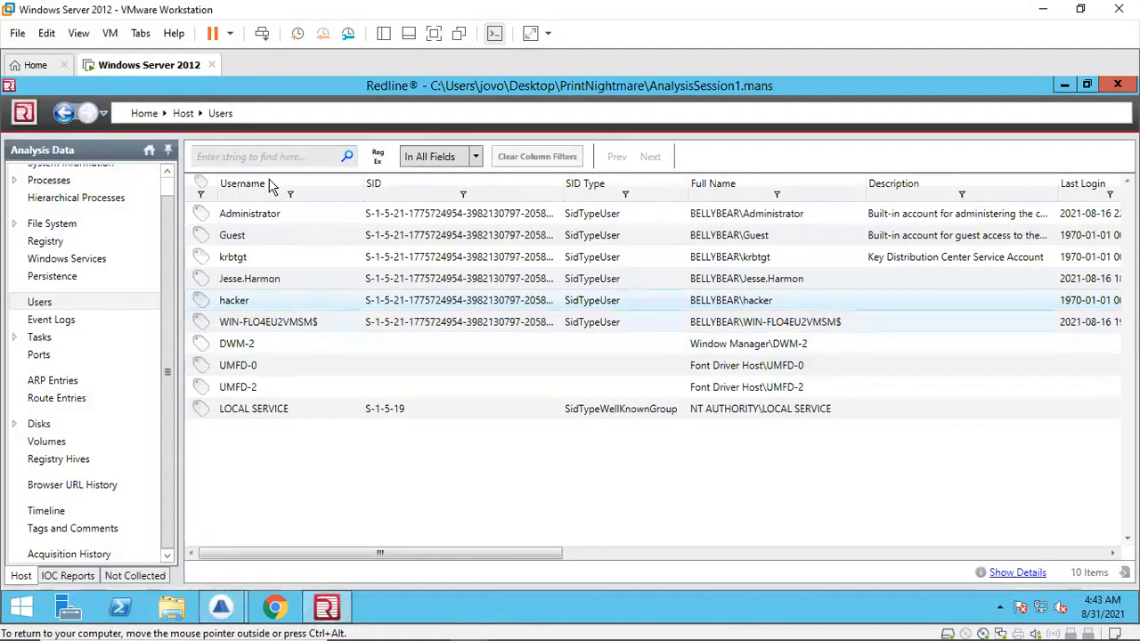
pyautogui.click(287, 158)
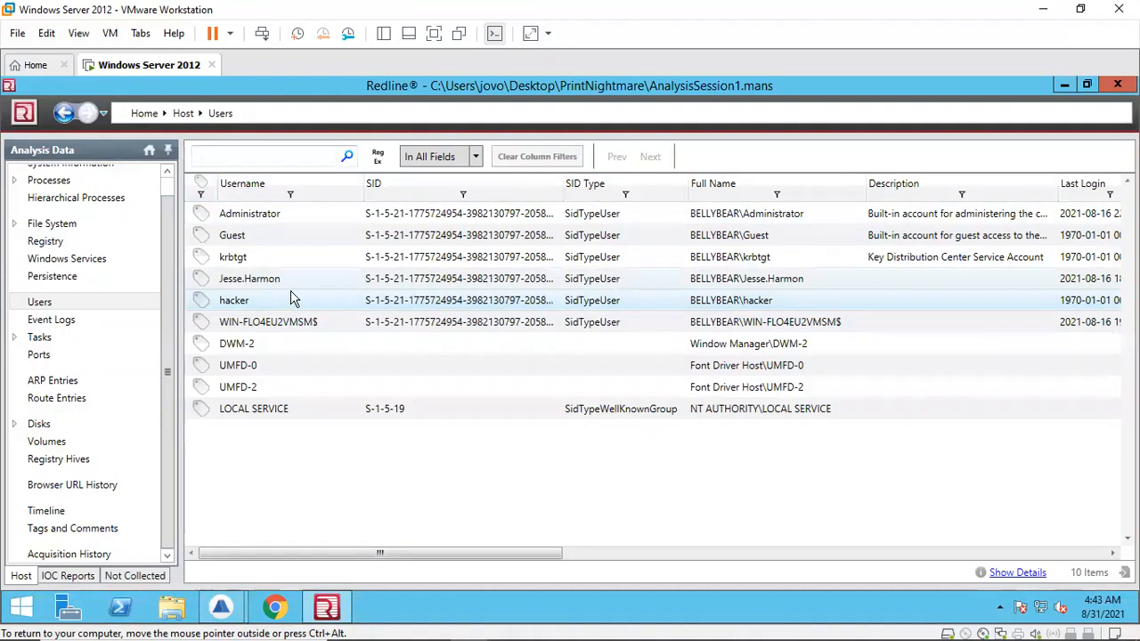
pyautogui.rightClick(313, 303)
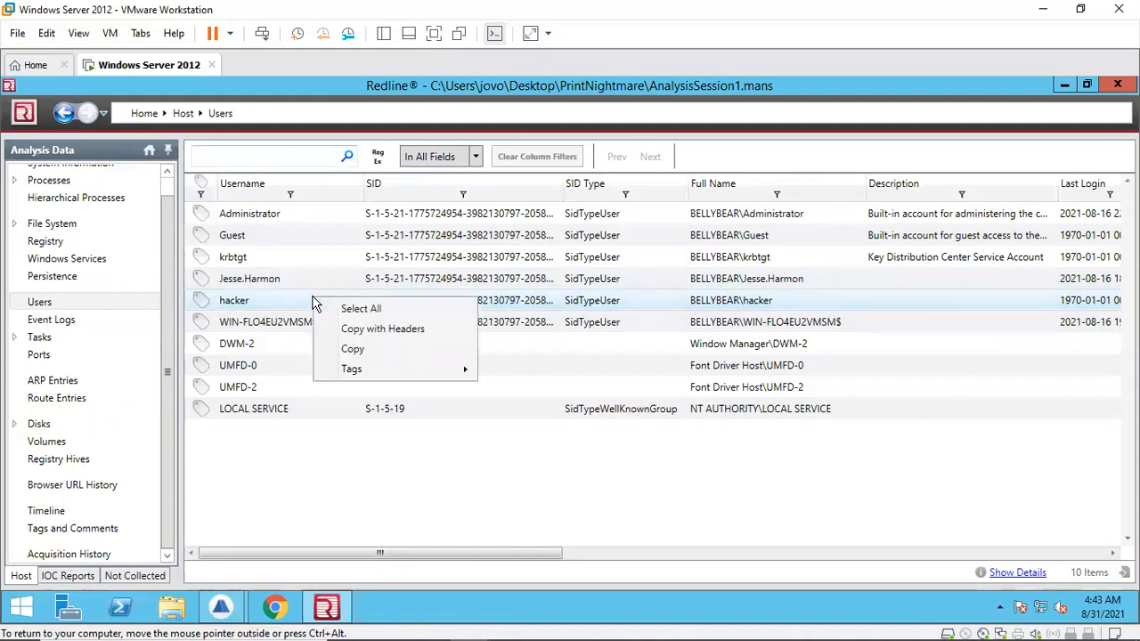
pyautogui.click(1009, 578)
pyautogui.click(1010, 574)
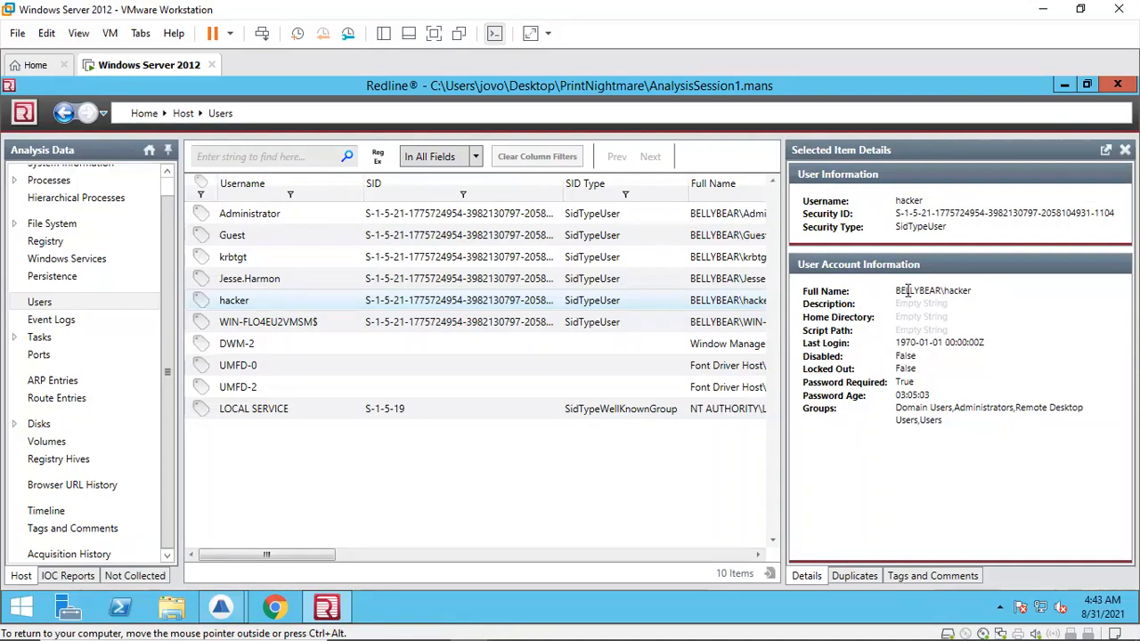
pyautogui.moveTo(898, 291); pyautogui.dragTo(946, 291)
pyautogui.click(971, 290)
pyautogui.click(905, 290)
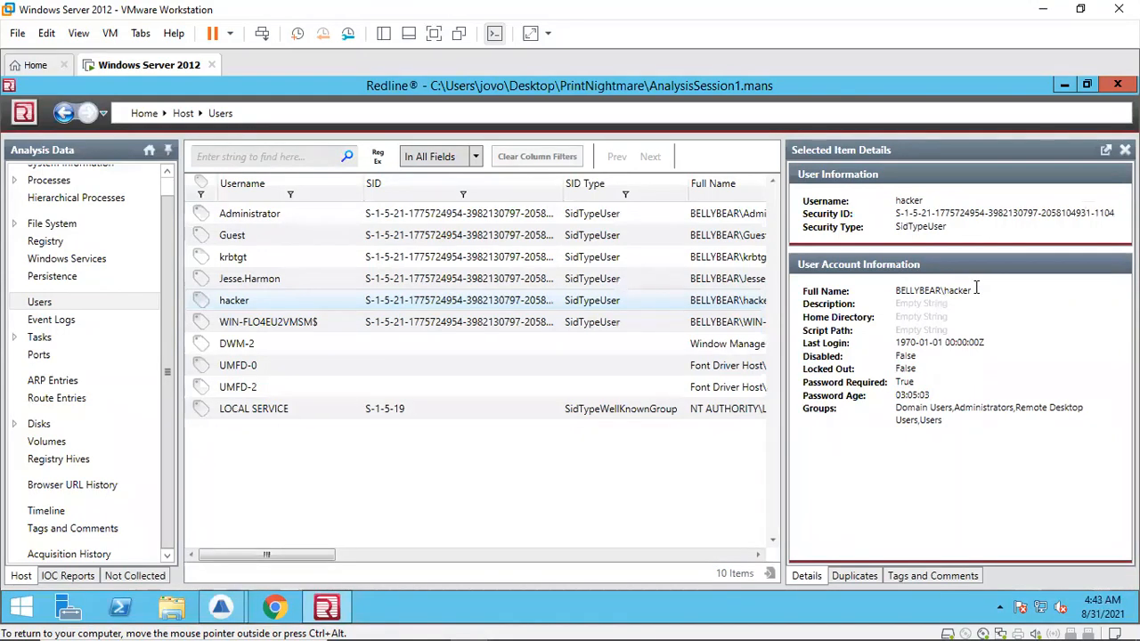
pyautogui.moveTo(976, 288); pyautogui.dragTo(945, 287)
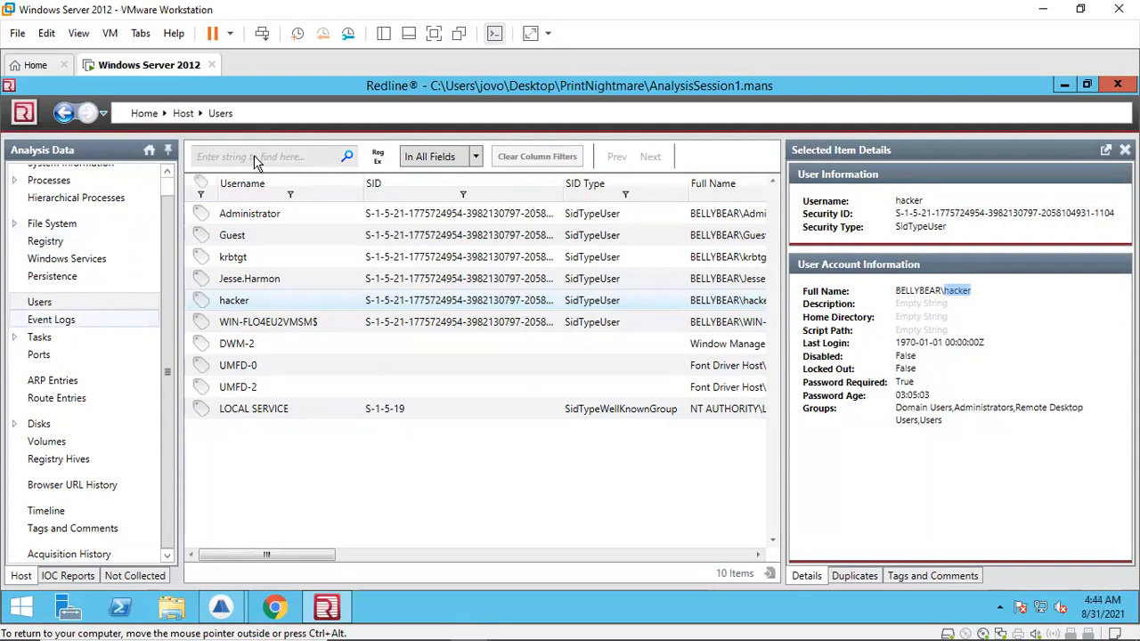
# Step: Open the Event Logs view and search all fields for hacker
pyautogui.click(53, 321)
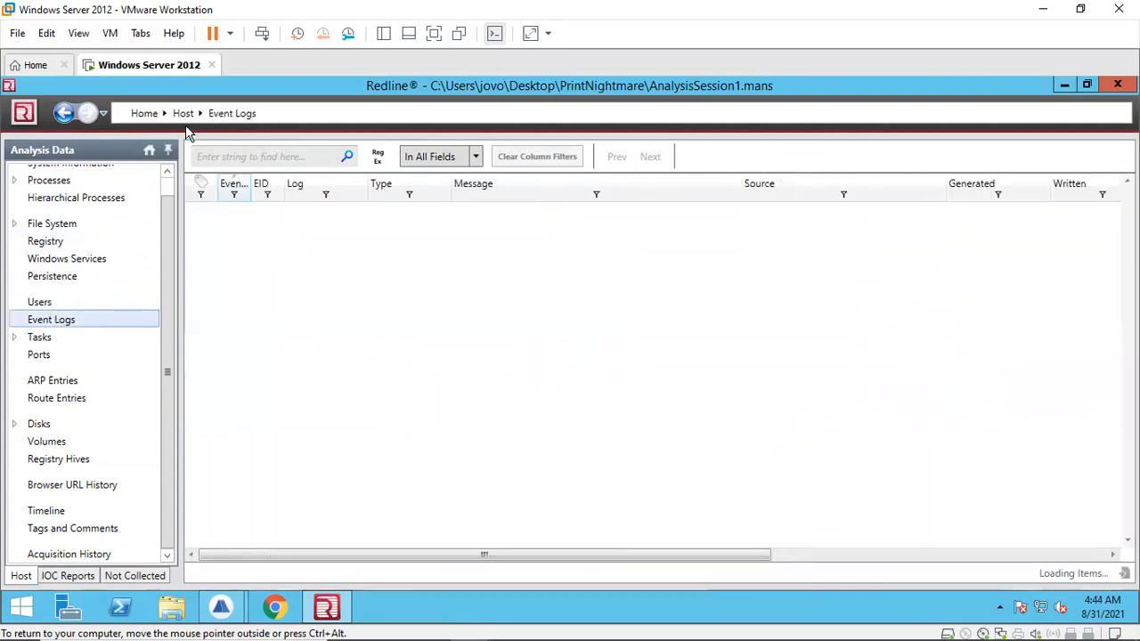
pyautogui.click(264, 157)
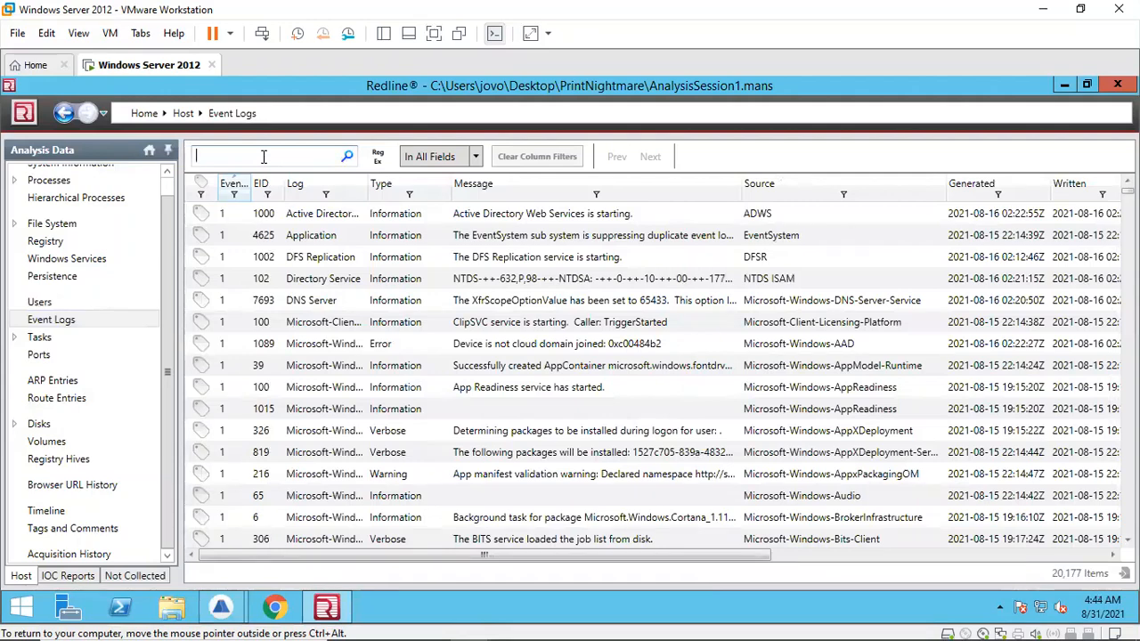
pyautogui.write('hacker')
pyautogui.press('Return')
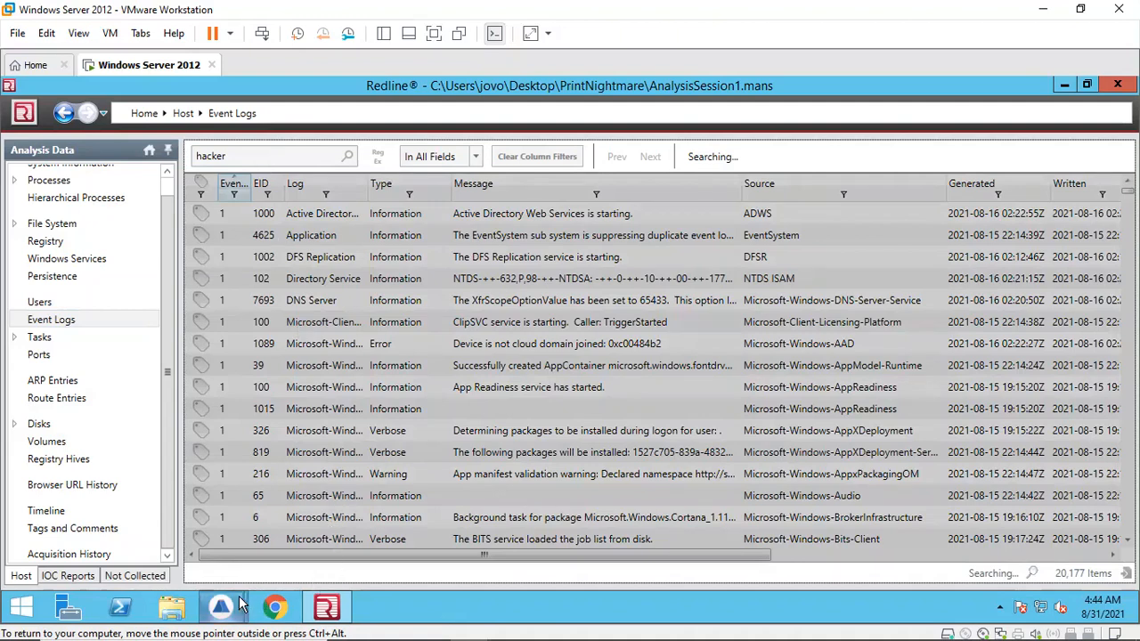
# Step: Switch to Brim and scroll through the 10.10.10.2 results down to the end
pyautogui.moveTo(241, 609)
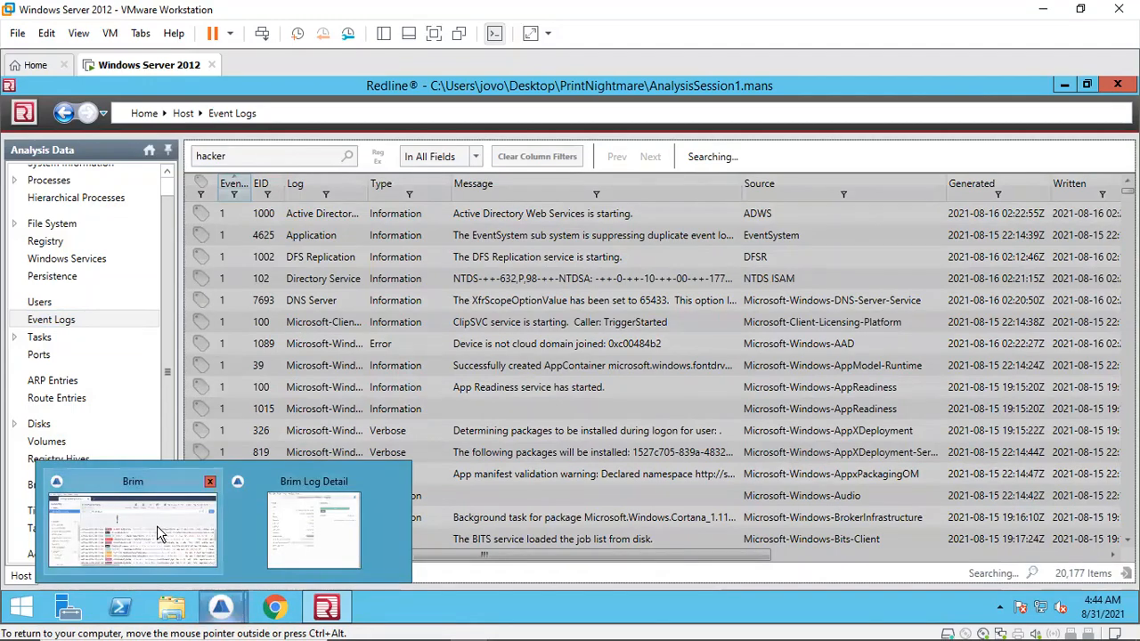
pyautogui.click(157, 525)
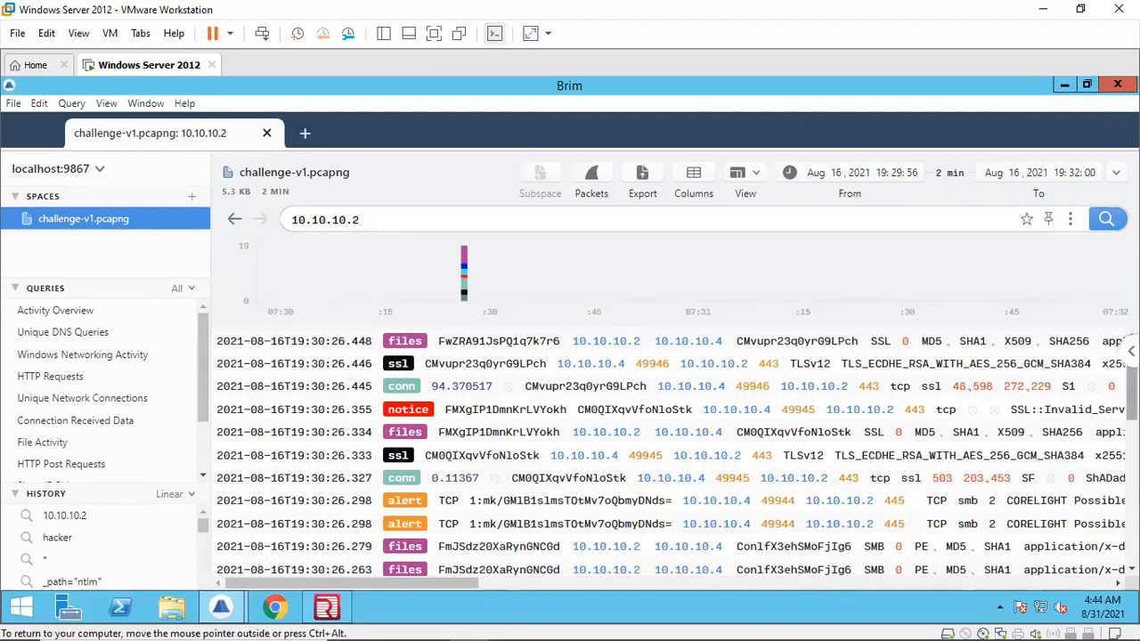
pyautogui.scroll(-2, 1060, 410)
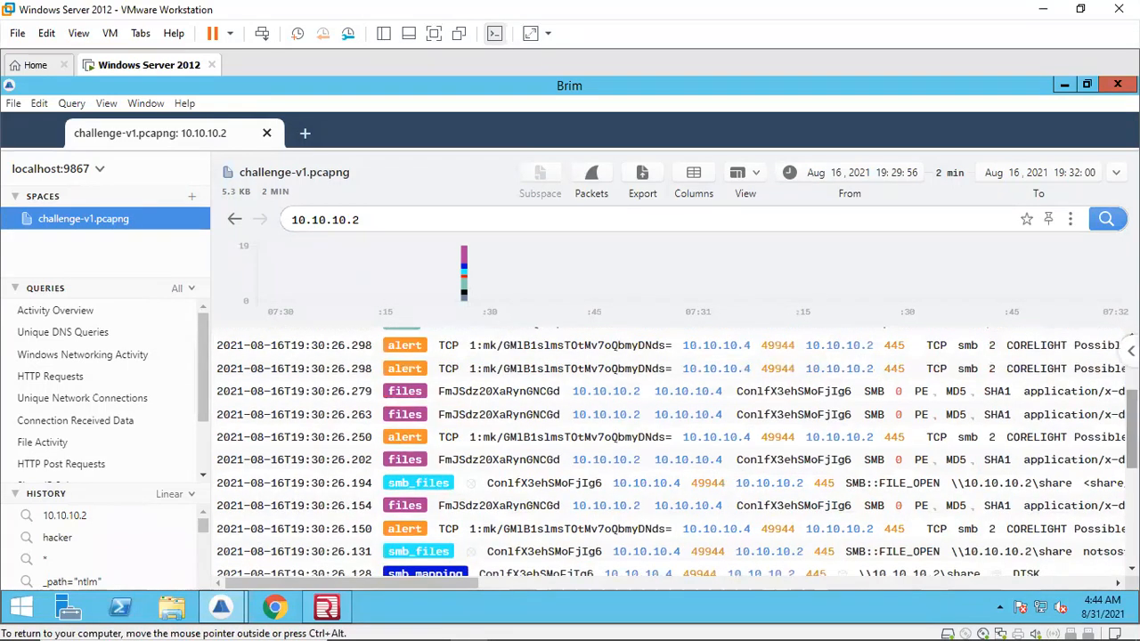
pyautogui.scroll(-1, 1061, 410)
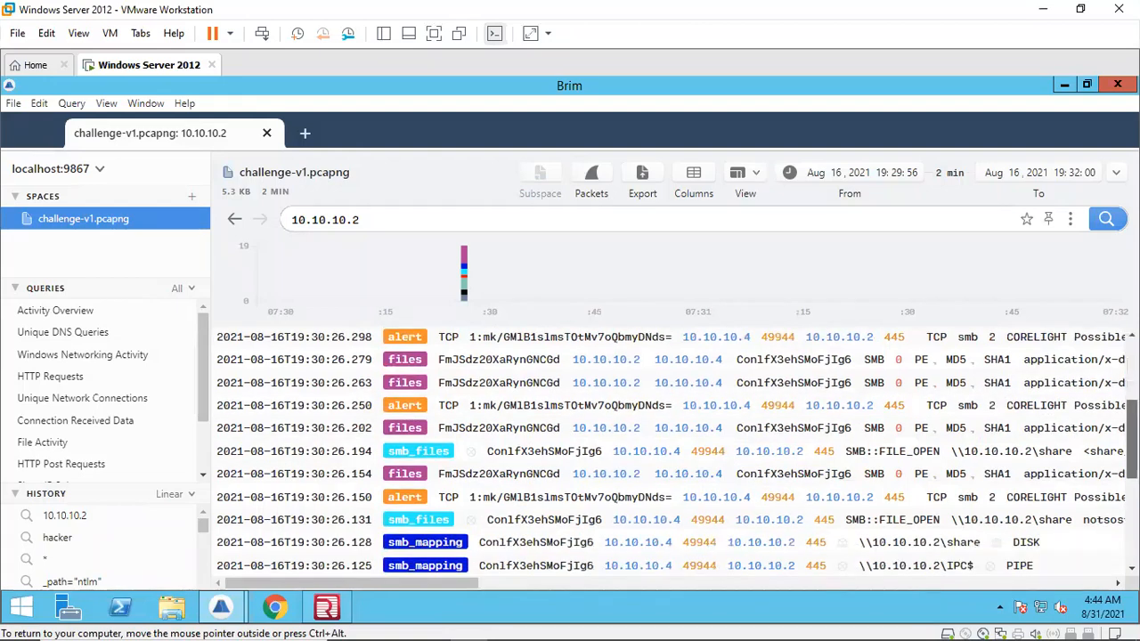
pyautogui.scroll(-3, 678, 445)
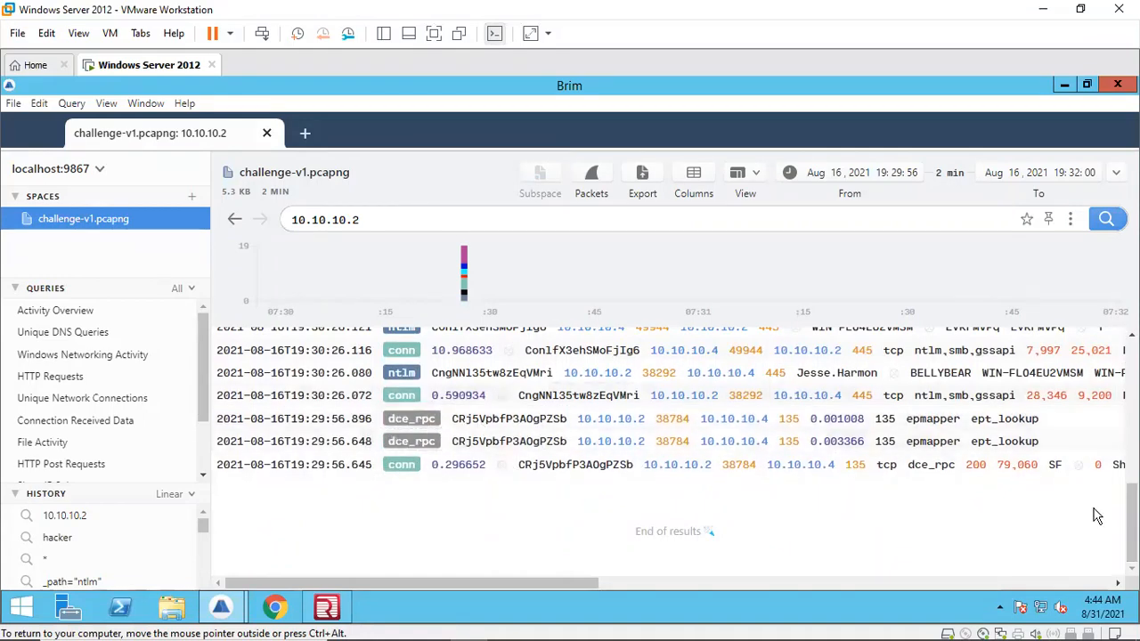
# Step: Return to Redline and inspect the full details of the "A user account was created" event, then close the pop-out pane
pyautogui.click(326, 608)
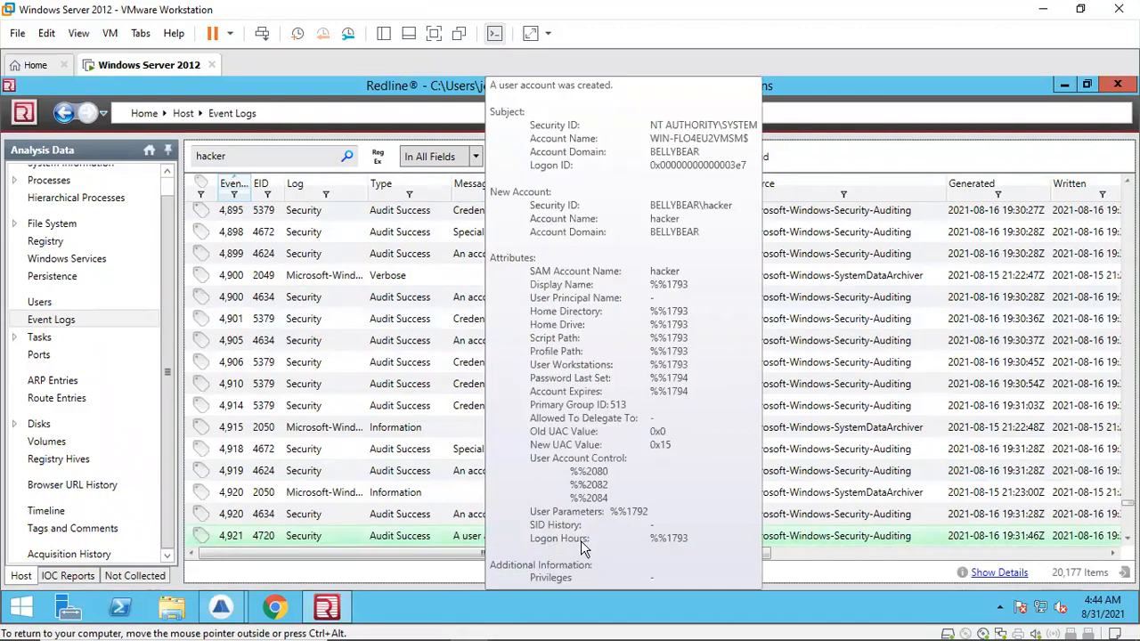
pyautogui.moveTo(476, 539)
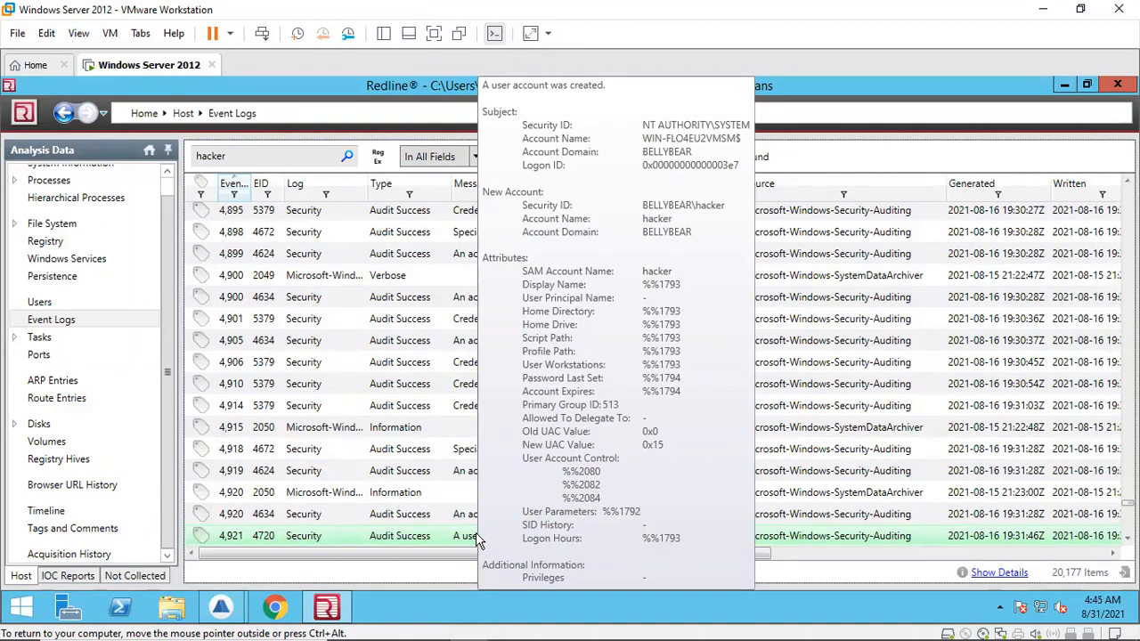
pyautogui.click(999, 573)
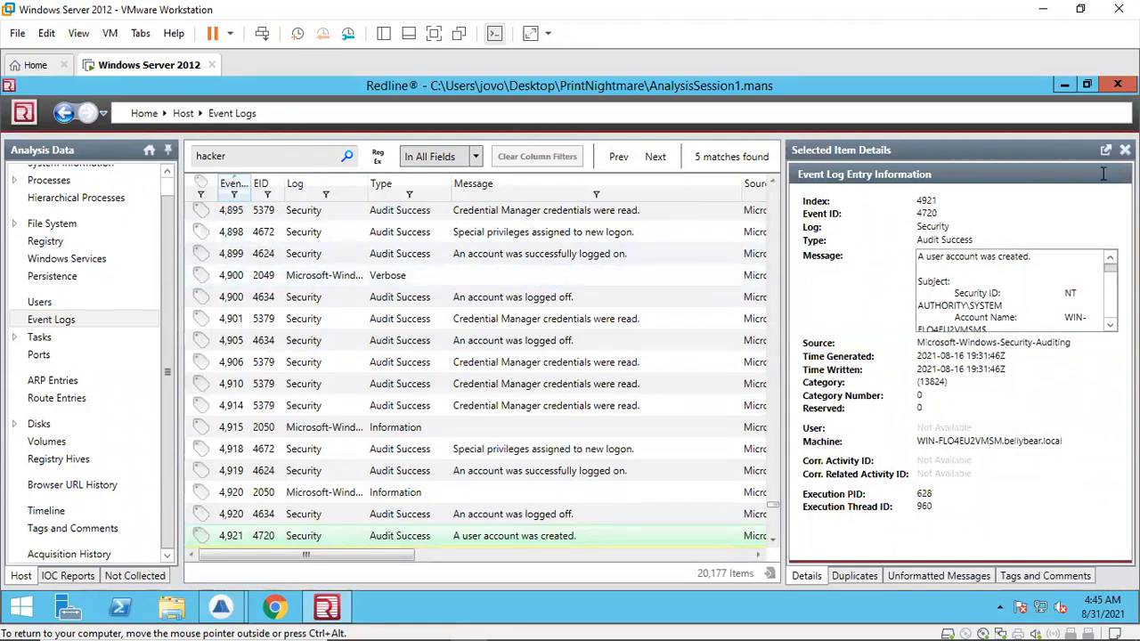
pyautogui.doubleClick(905, 153)
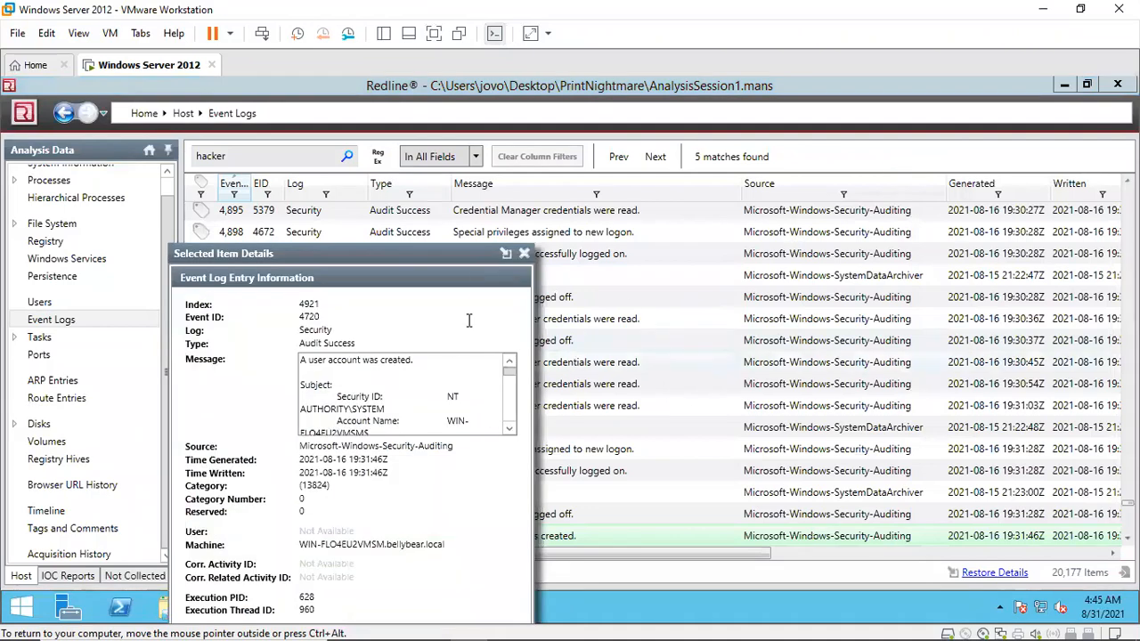
pyautogui.moveTo(464, 257); pyautogui.dragTo(610, 130)
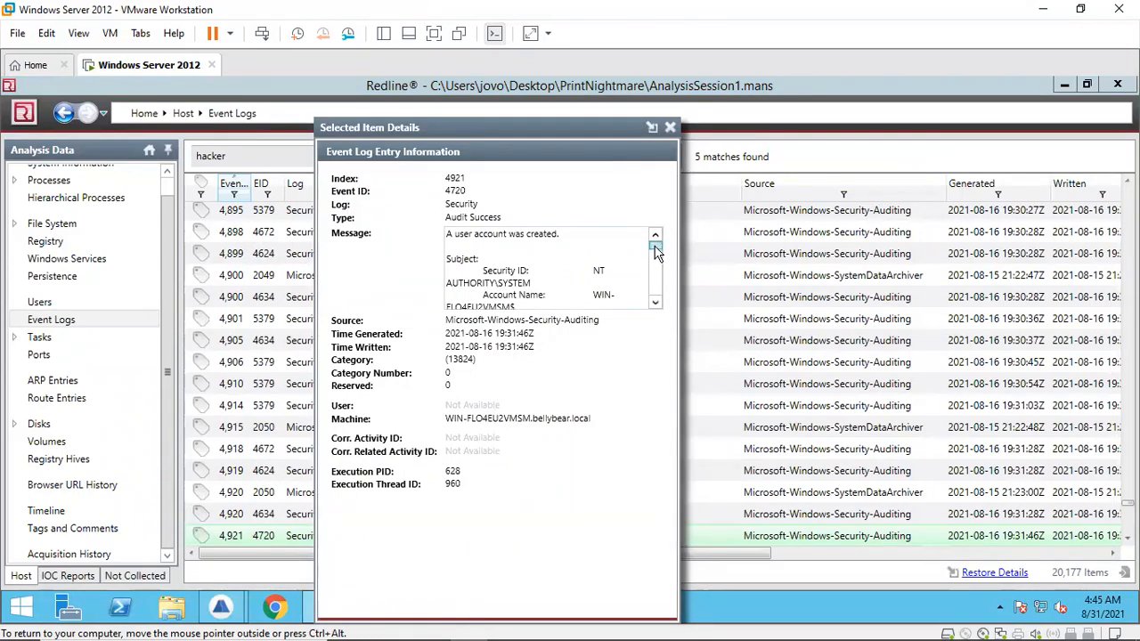
pyautogui.moveTo(655, 247); pyautogui.dragTo(653, 277)
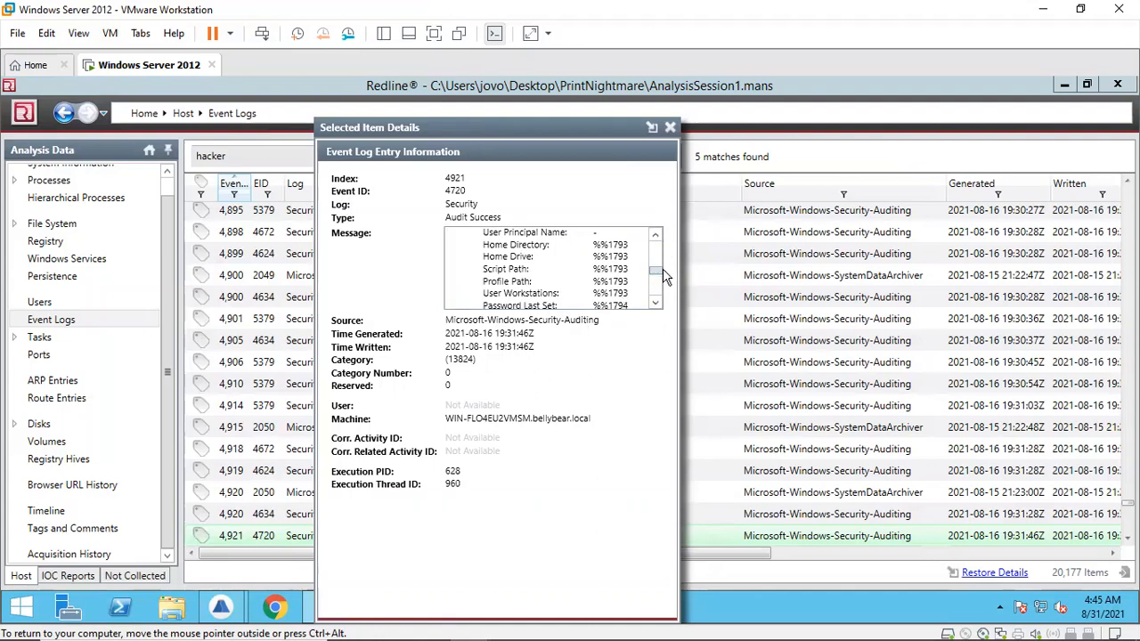
pyautogui.moveTo(656, 278); pyautogui.dragTo(656, 301)
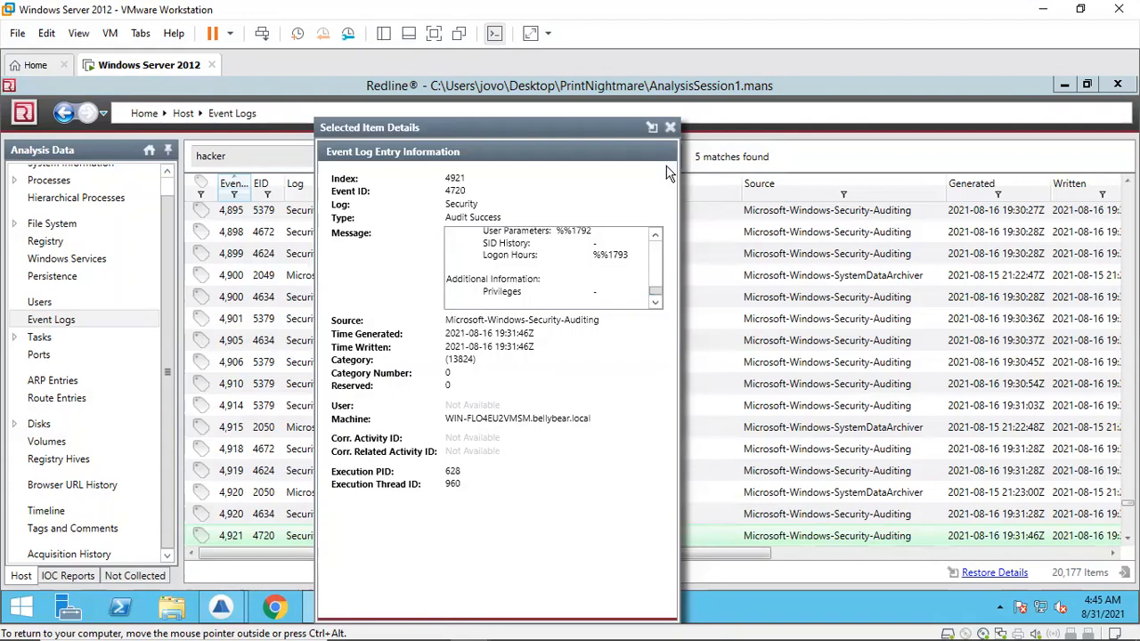
pyautogui.click(670, 128)
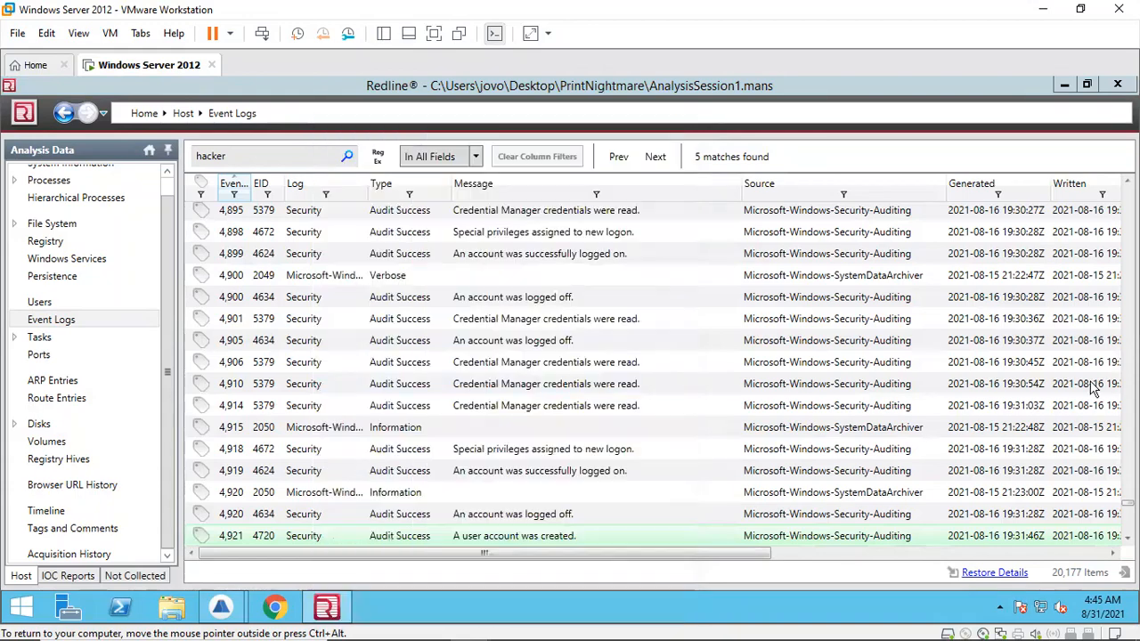
# Step: Scroll through the Security events that follow the hacker account's creation, examining the enabled and password-reset entries
pyautogui.scroll(-2, 1126, 538)
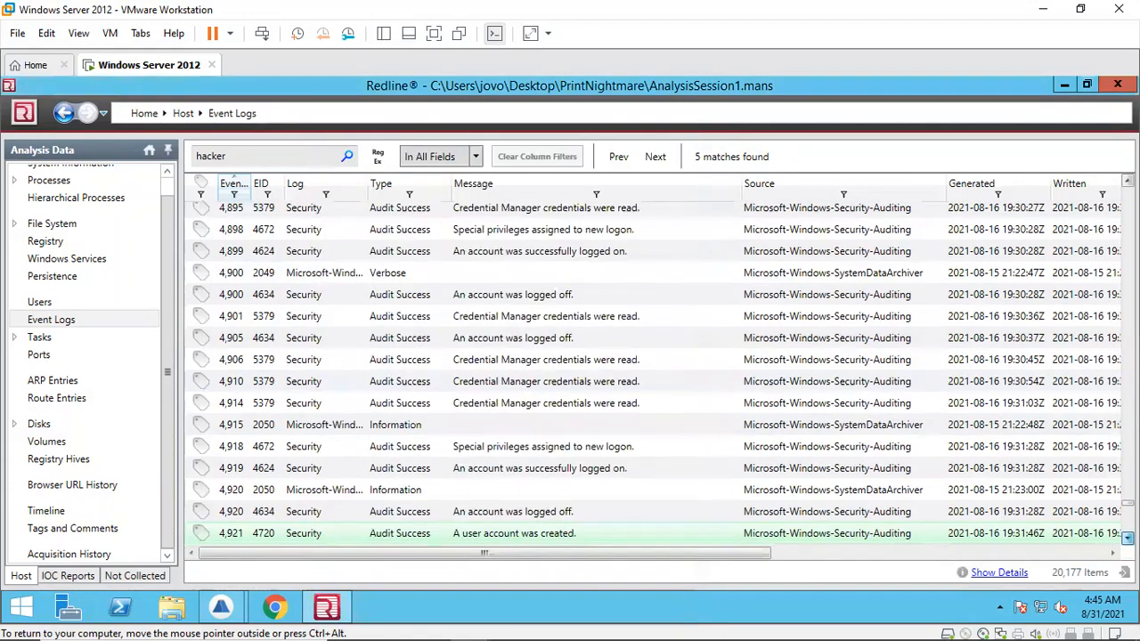
pyautogui.scroll(-2, 1127, 538)
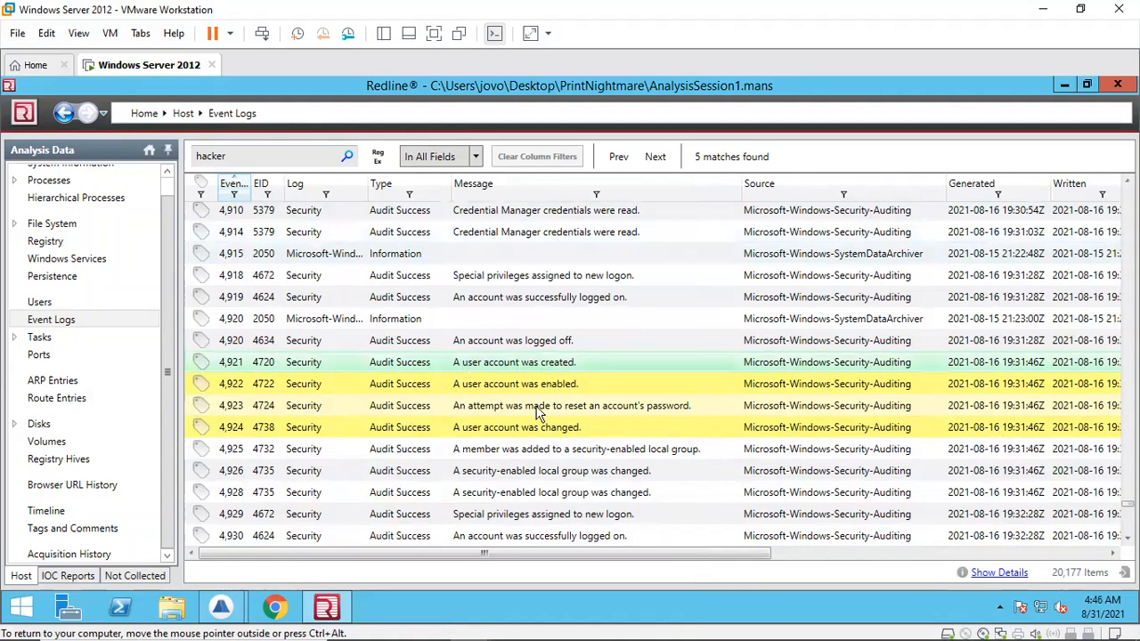
pyautogui.moveTo(554, 391)
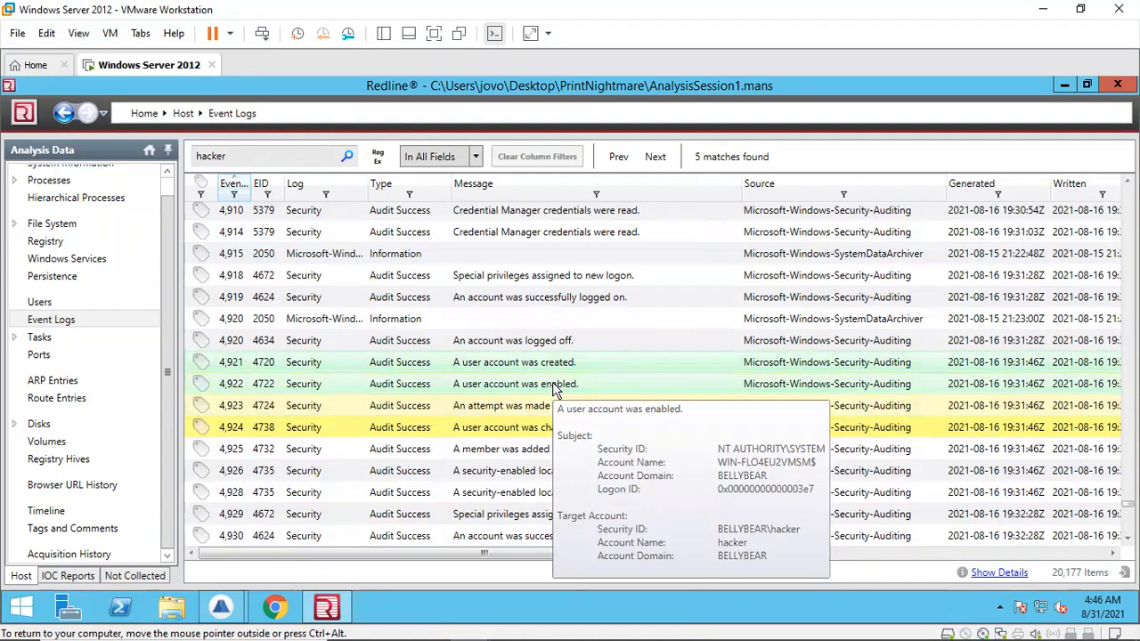
pyautogui.moveTo(519, 414)
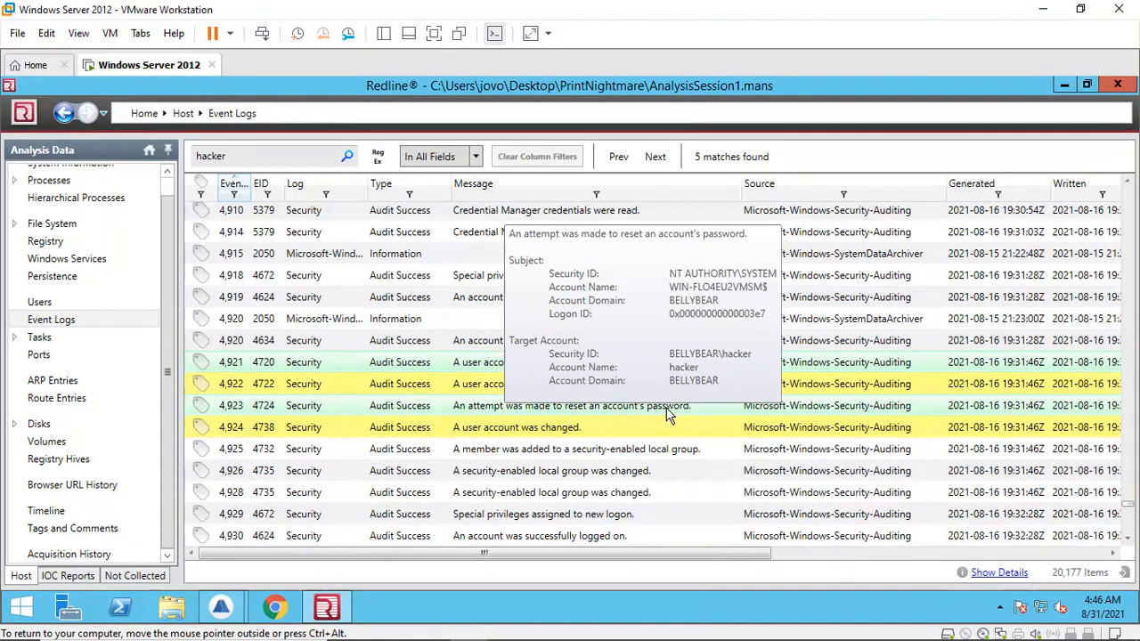
pyautogui.moveTo(579, 436)
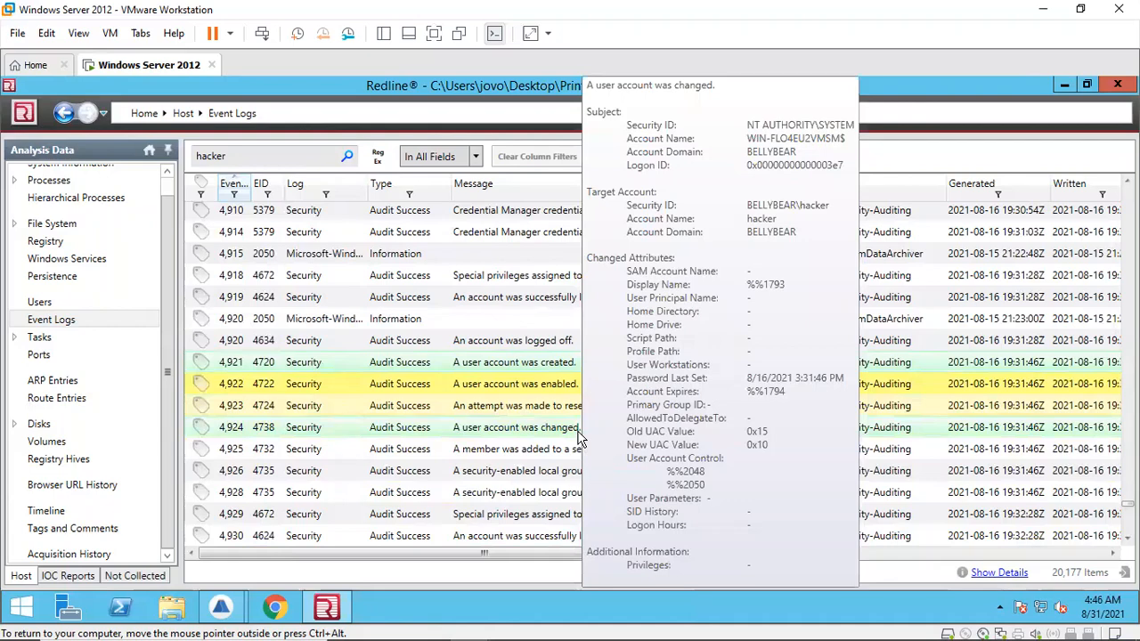
pyautogui.click(1127, 539)
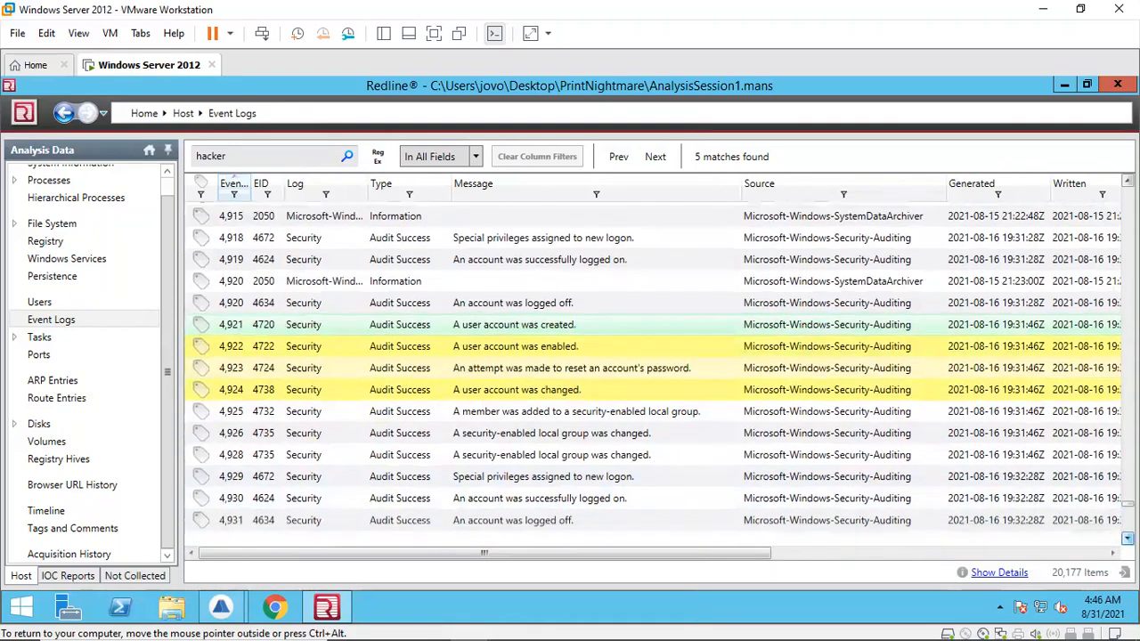
pyautogui.click(1128, 538)
pyautogui.click(1128, 539)
pyautogui.click(1128, 539)
pyautogui.click(1128, 539)
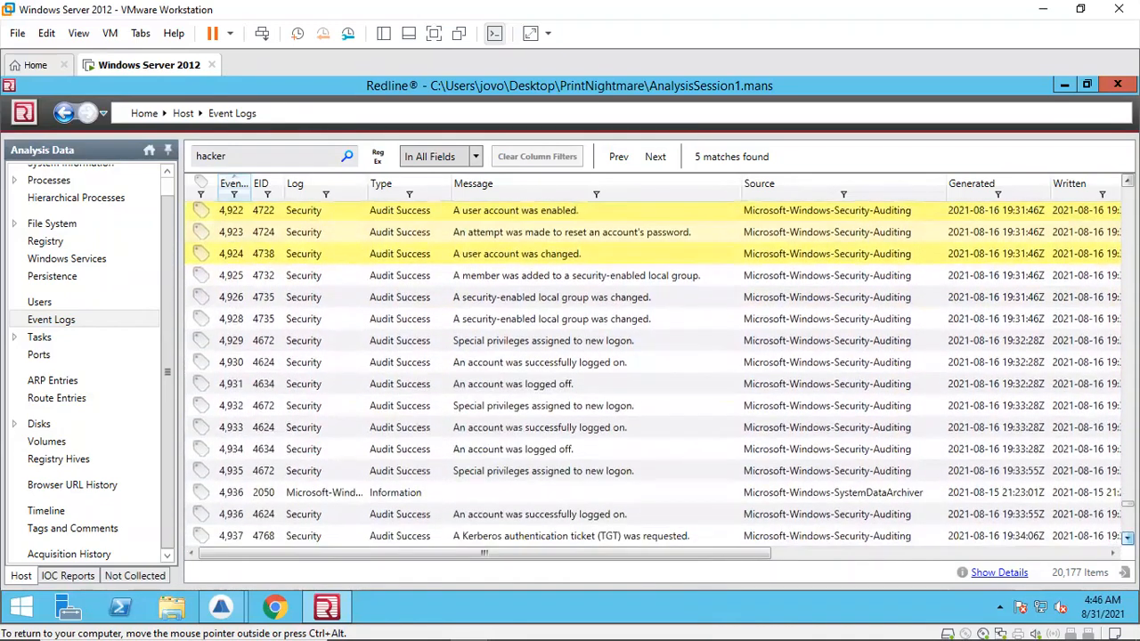
pyautogui.click(1128, 539)
pyautogui.click(1128, 539)
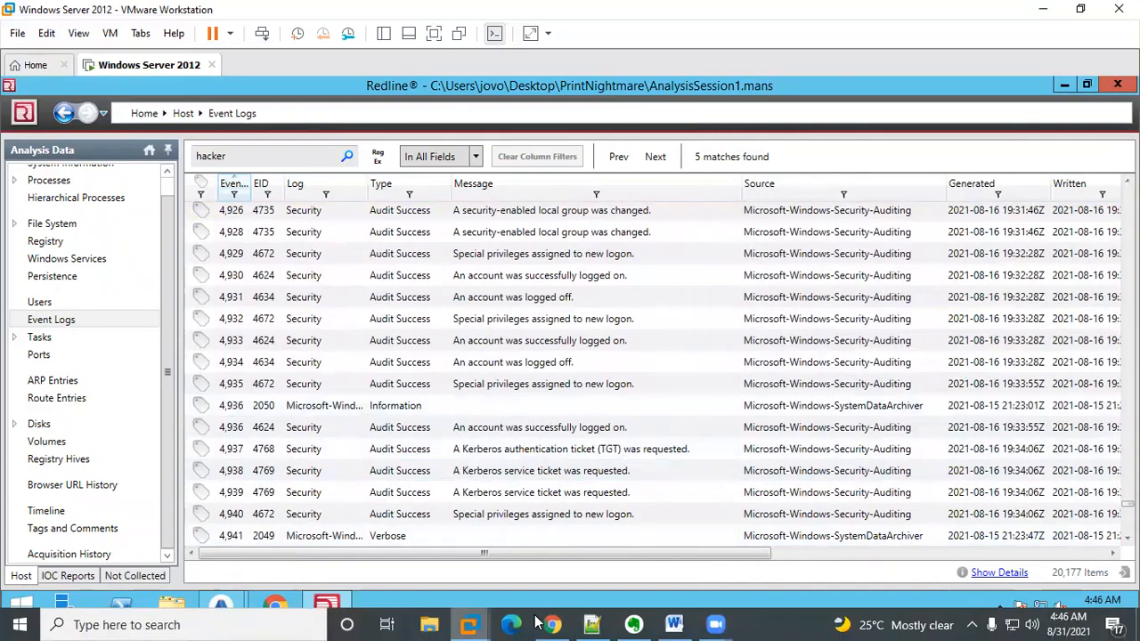
# Step: Switch to the LetsDefend challenge page and submit {hacker} as the answer to Question 9
pyautogui.click(551, 625)
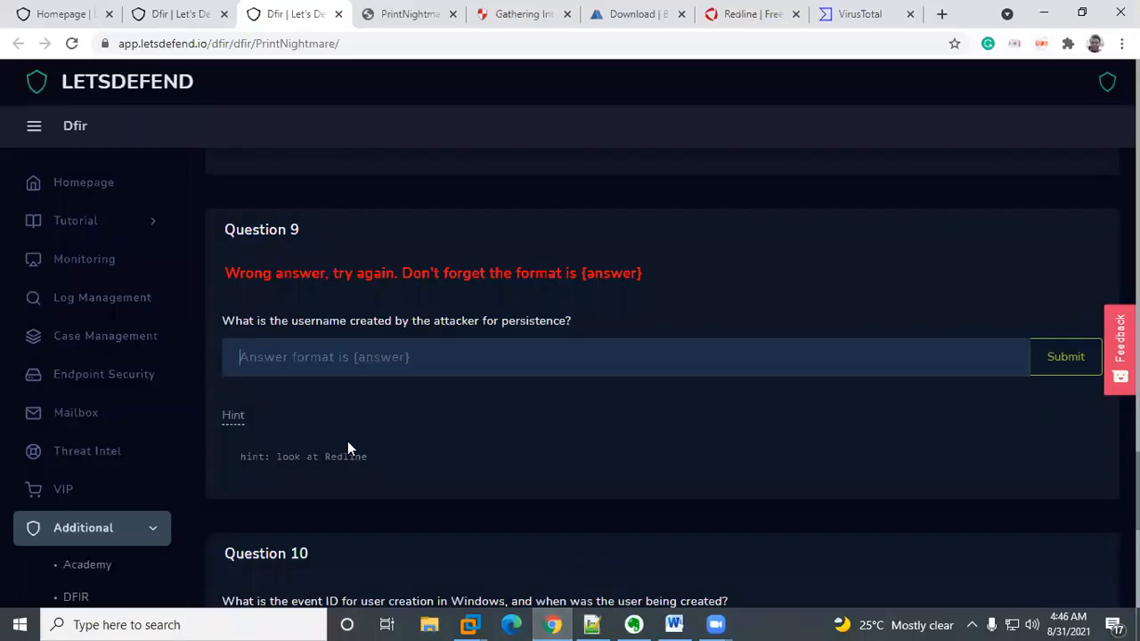
pyautogui.click(296, 356)
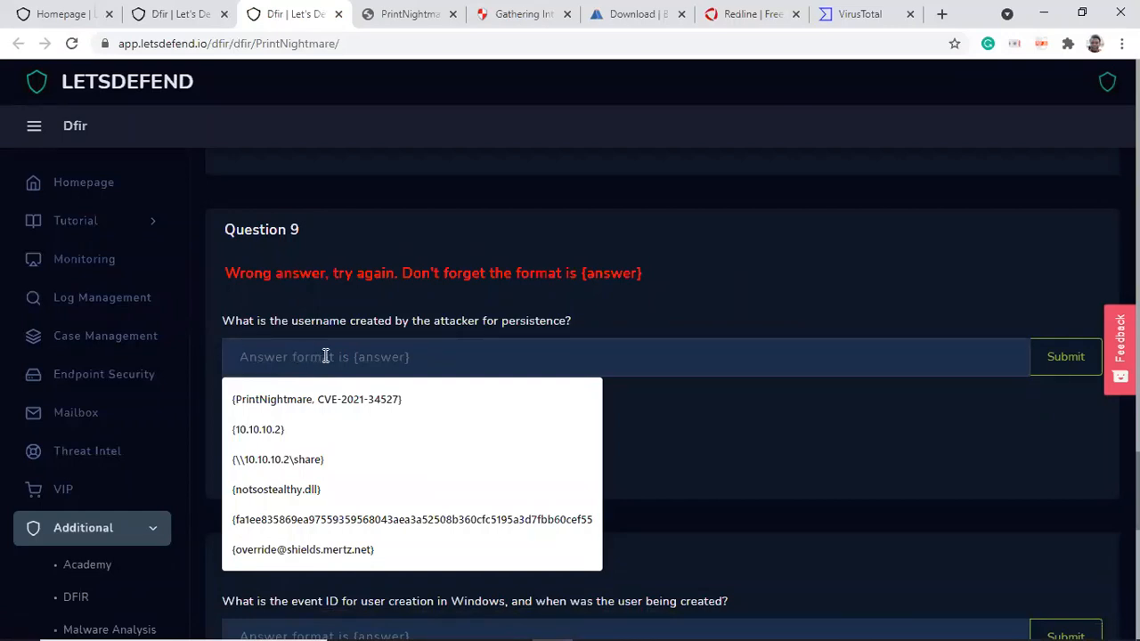
pyautogui.write('{}')
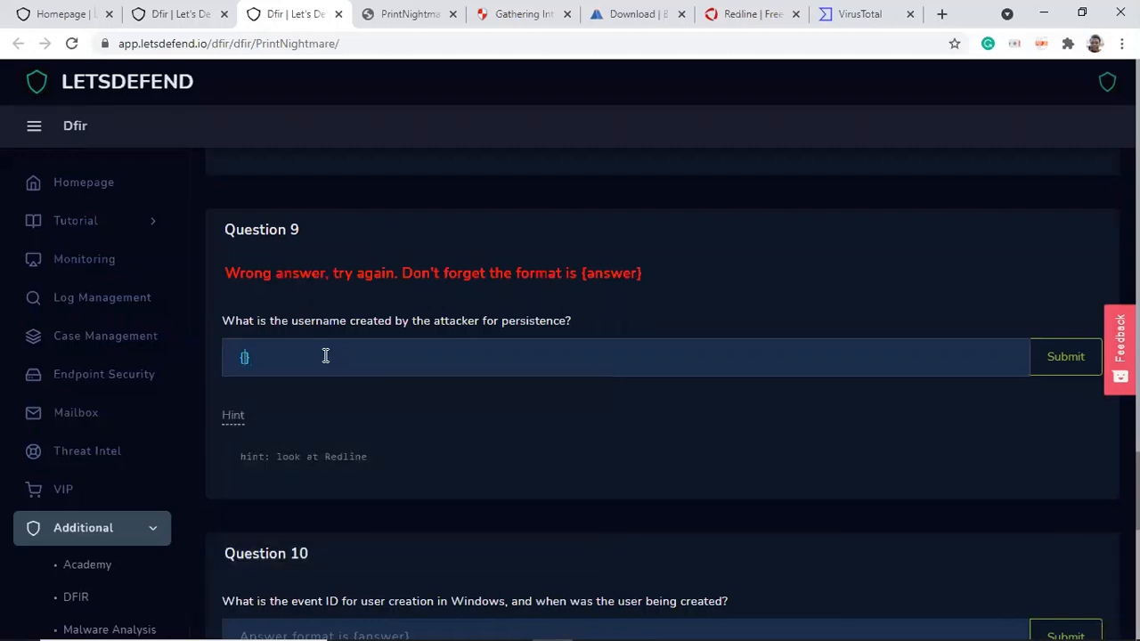
pyautogui.write('hacker')
pyautogui.click(1076, 356)
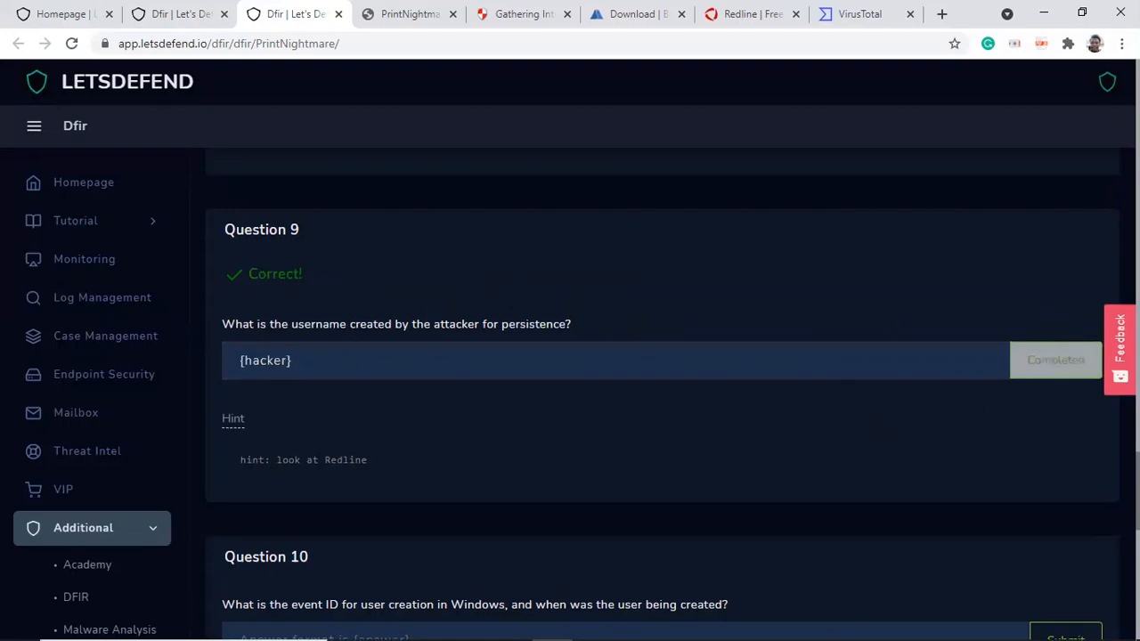
pyautogui.scroll(-6, 662, 392)
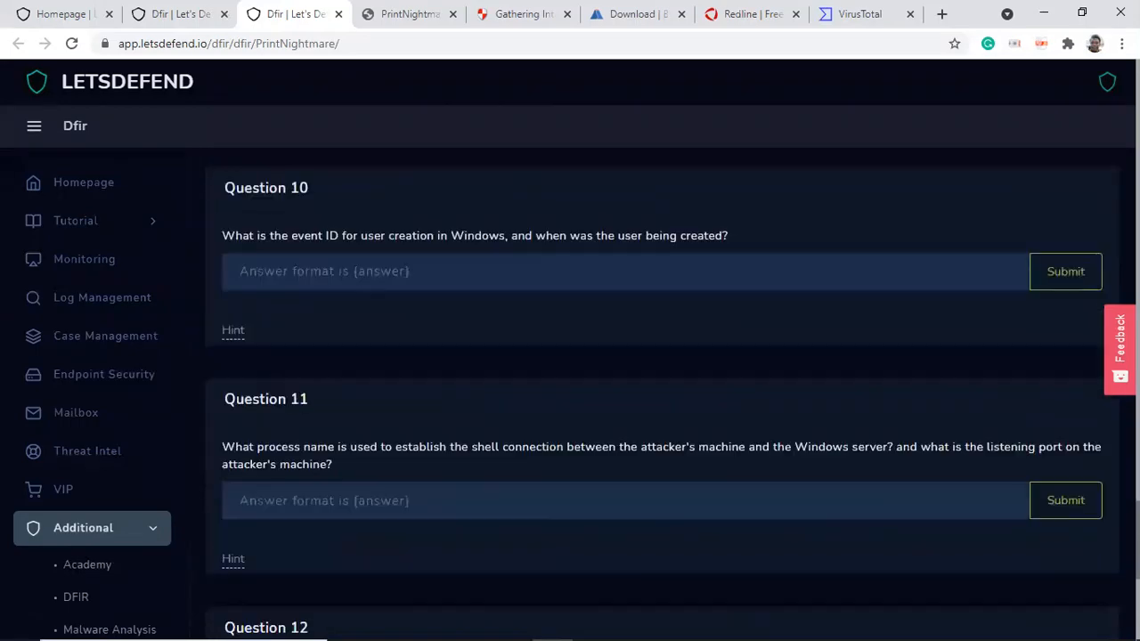
# Step: Scroll the challenge page to Question 10 and reveal its hint
pyautogui.scroll(-2, 662, 392)
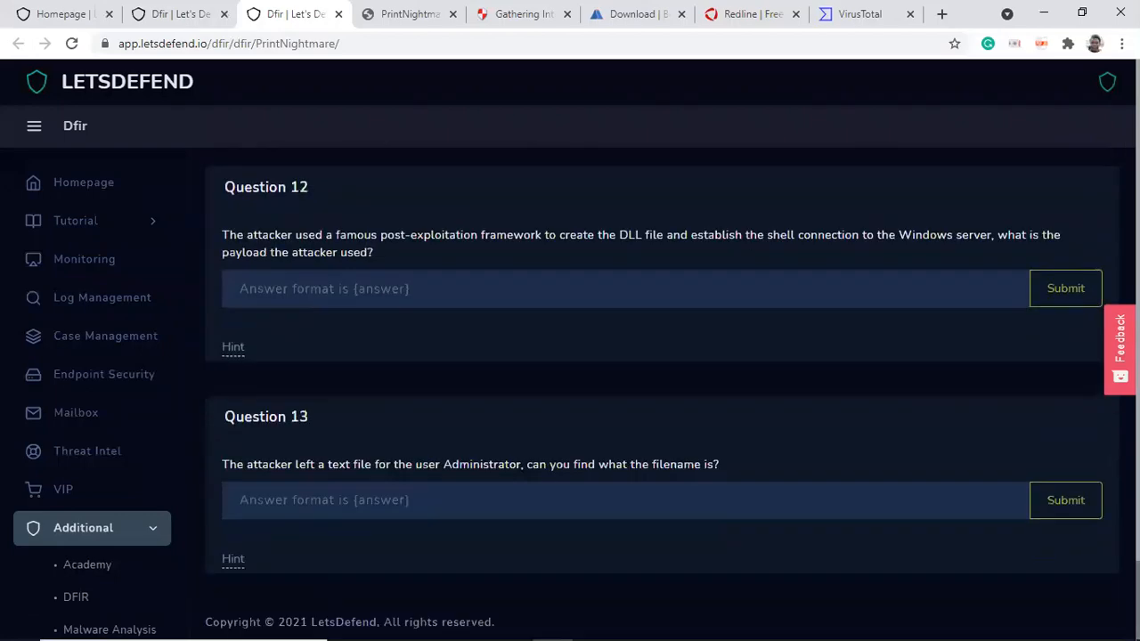
pyautogui.scroll(4, 662, 392)
pyautogui.scroll(5, 662, 392)
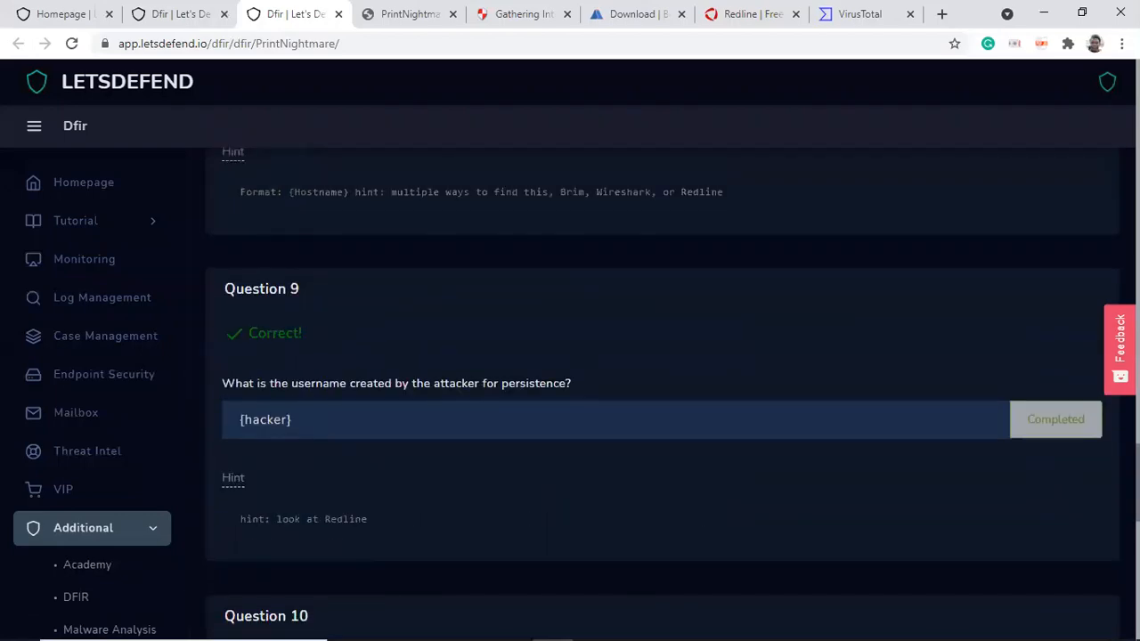
pyautogui.scroll(-2, 662, 392)
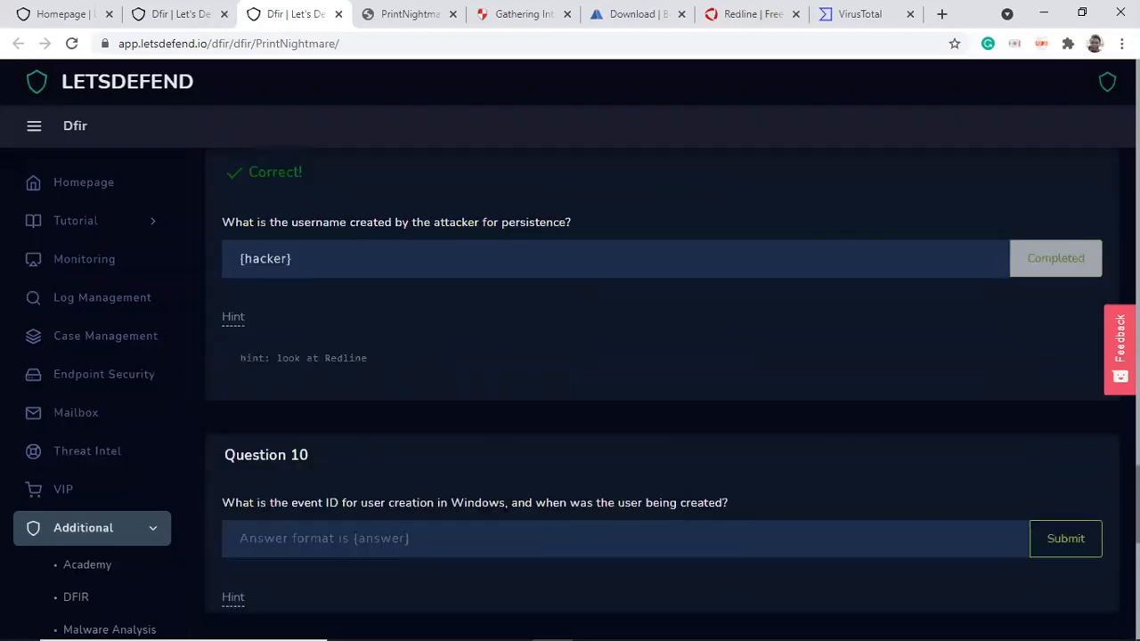
pyautogui.scroll(1, 662, 392)
pyautogui.scroll(-3, 662, 392)
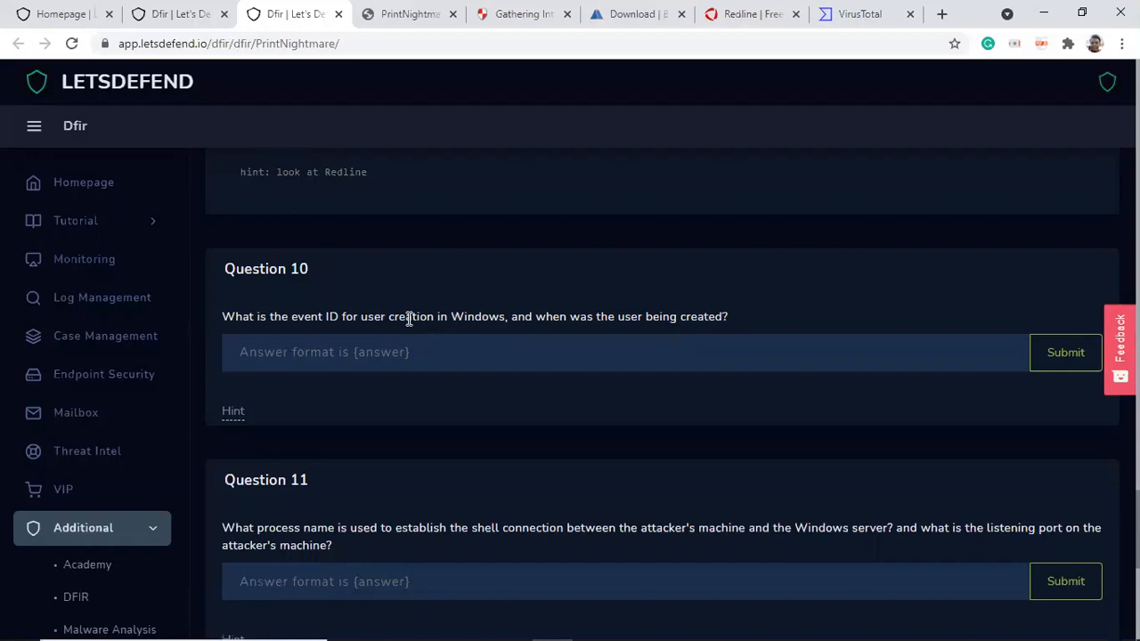
pyautogui.click(232, 411)
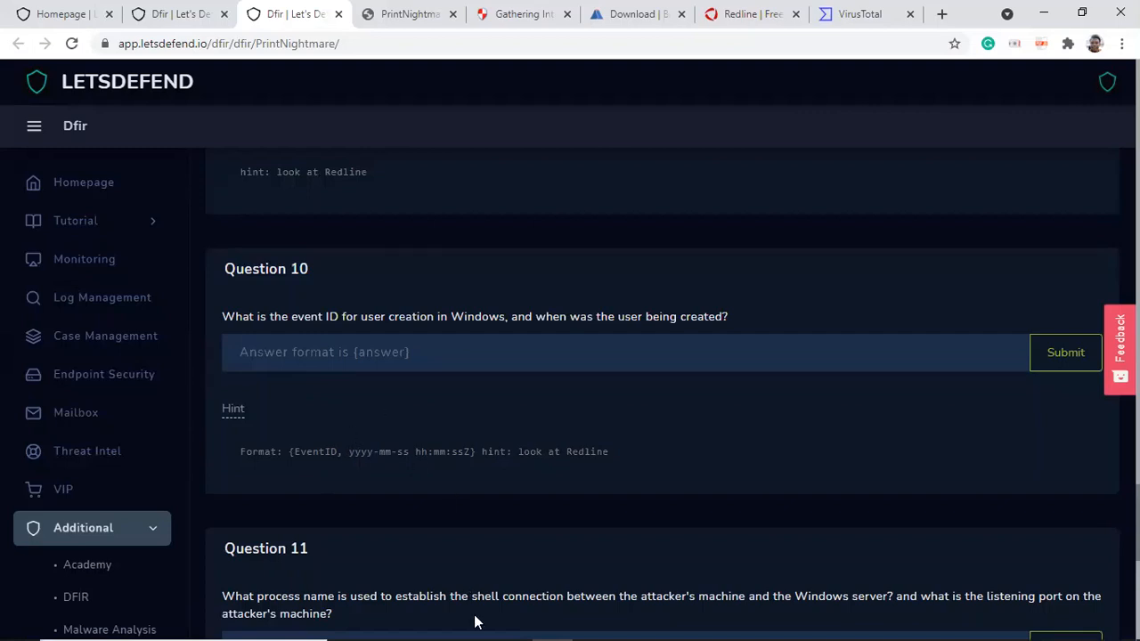
# Step: Switch to Redline and open the full details of the "A user account was created" event
pyautogui.moveTo(466, 624)
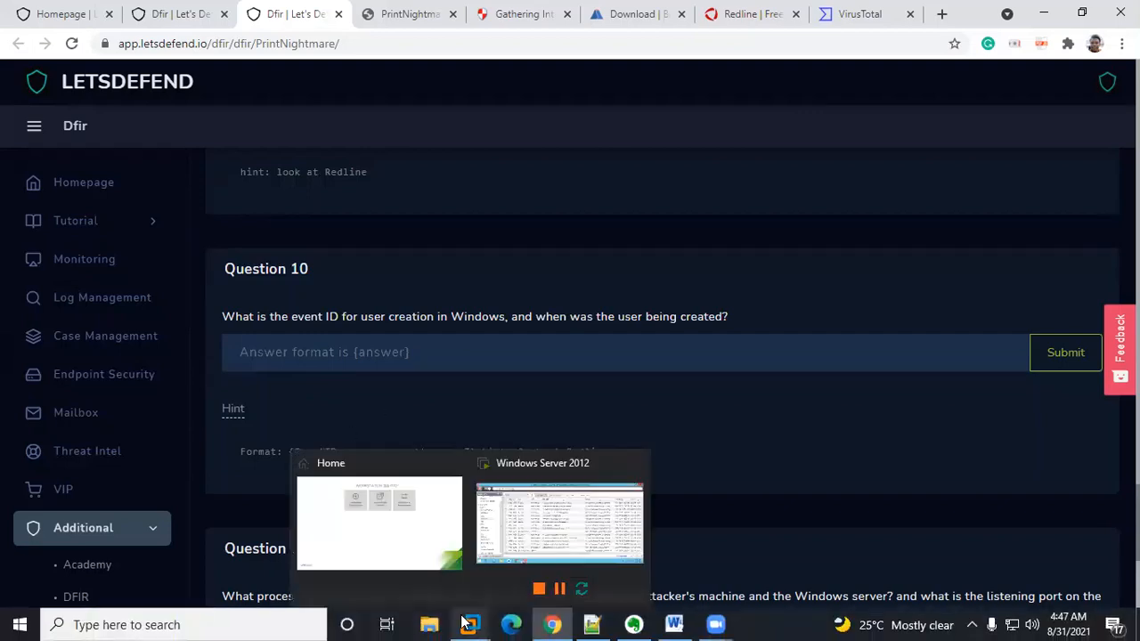
pyautogui.click(531, 523)
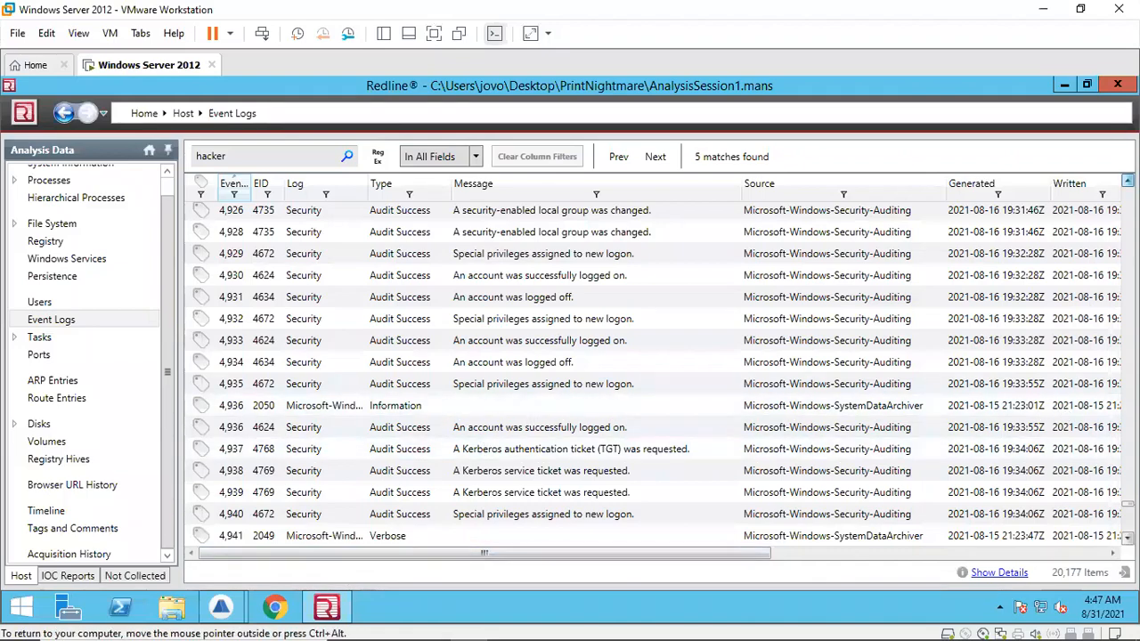
pyautogui.scroll(2, 653, 374)
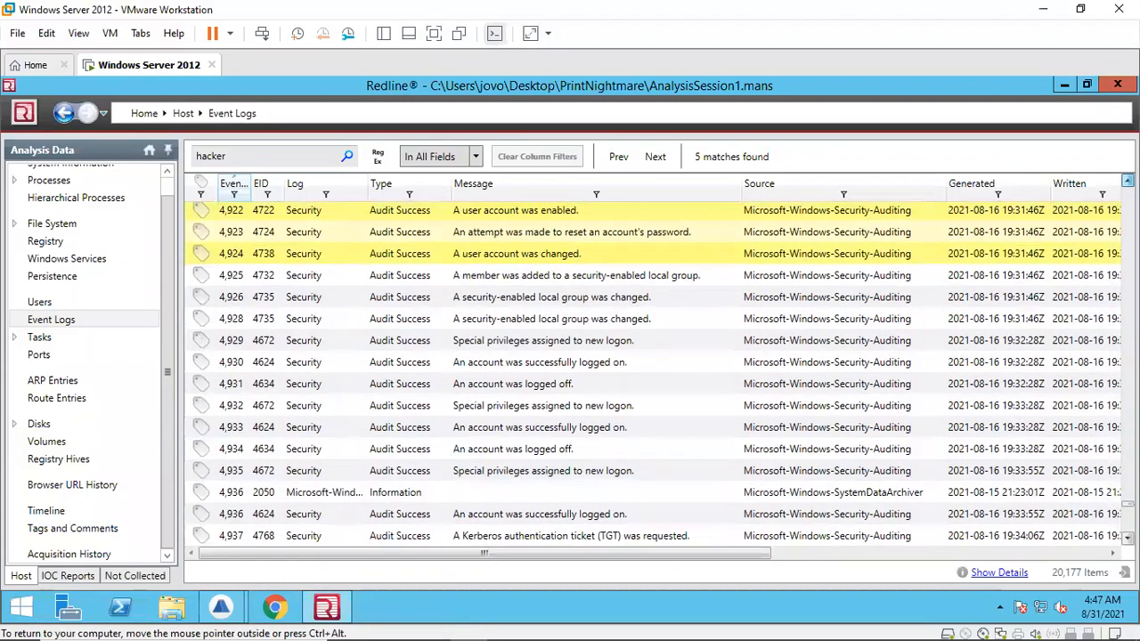
pyautogui.scroll(3, 631, 313)
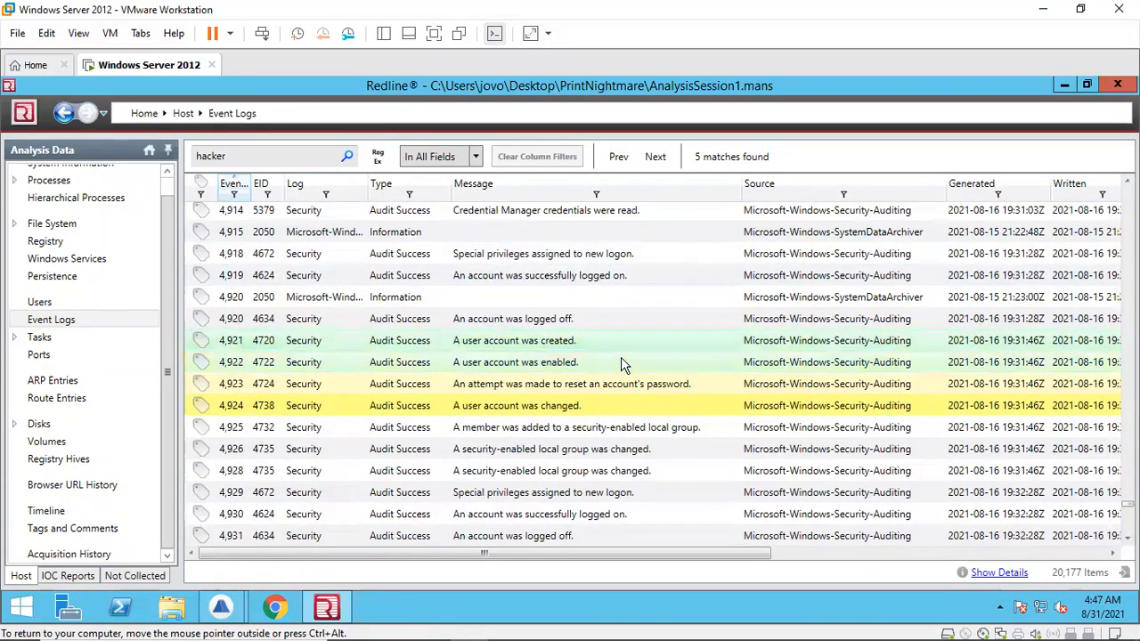
pyautogui.click(996, 574)
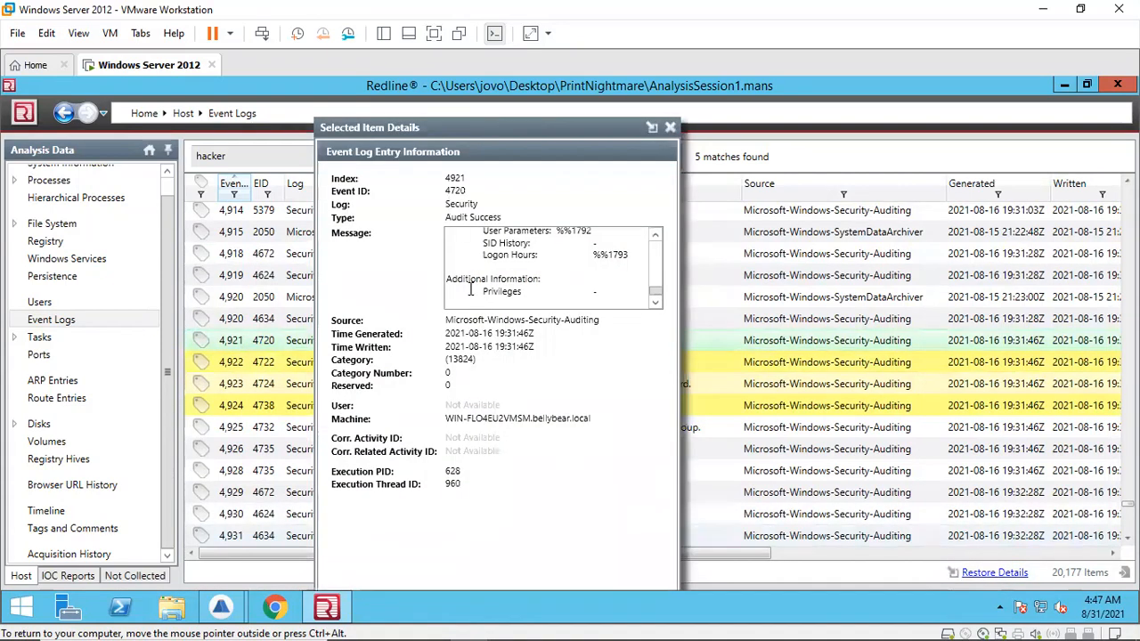
pyautogui.click(453, 336)
pyautogui.moveTo(446, 333); pyautogui.dragTo(565, 337)
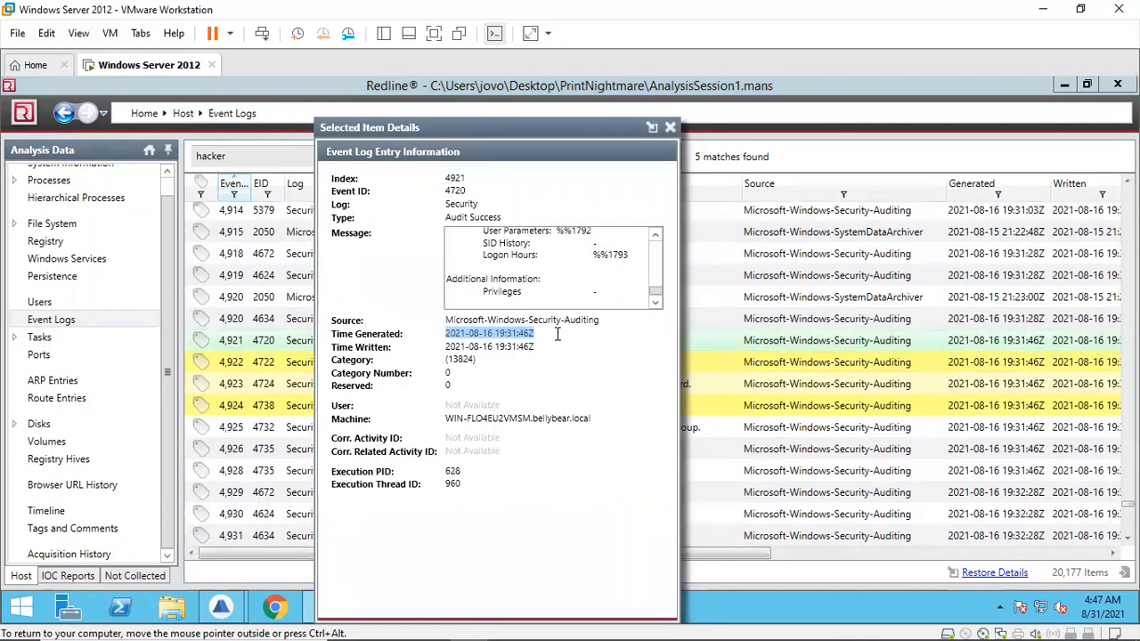
pyautogui.rightClick(521, 338)
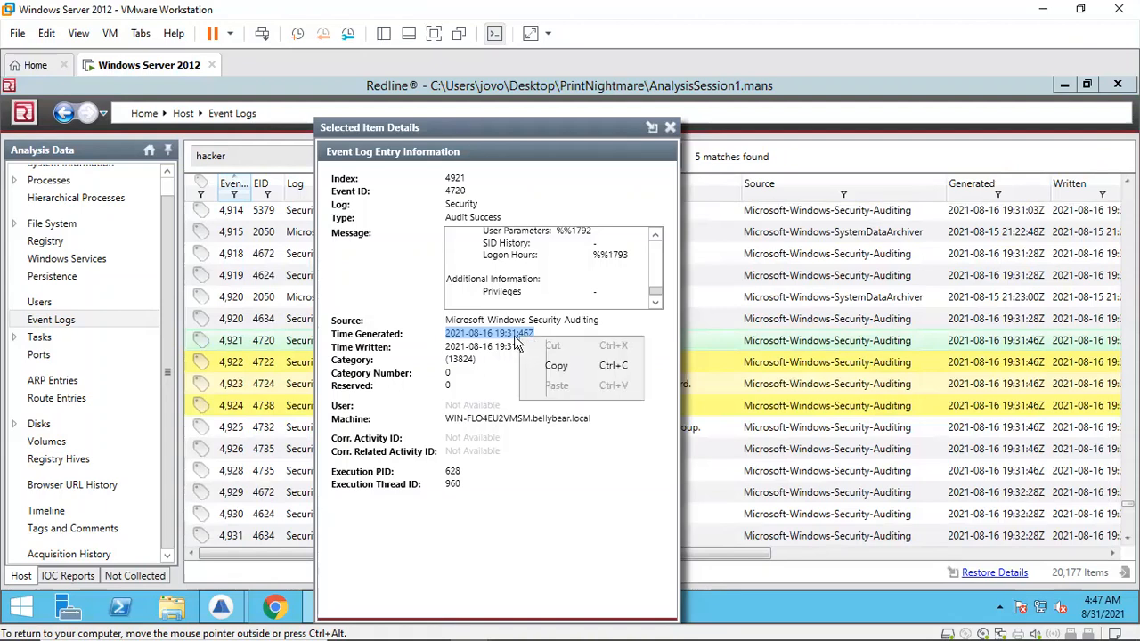
pyautogui.click(556, 367)
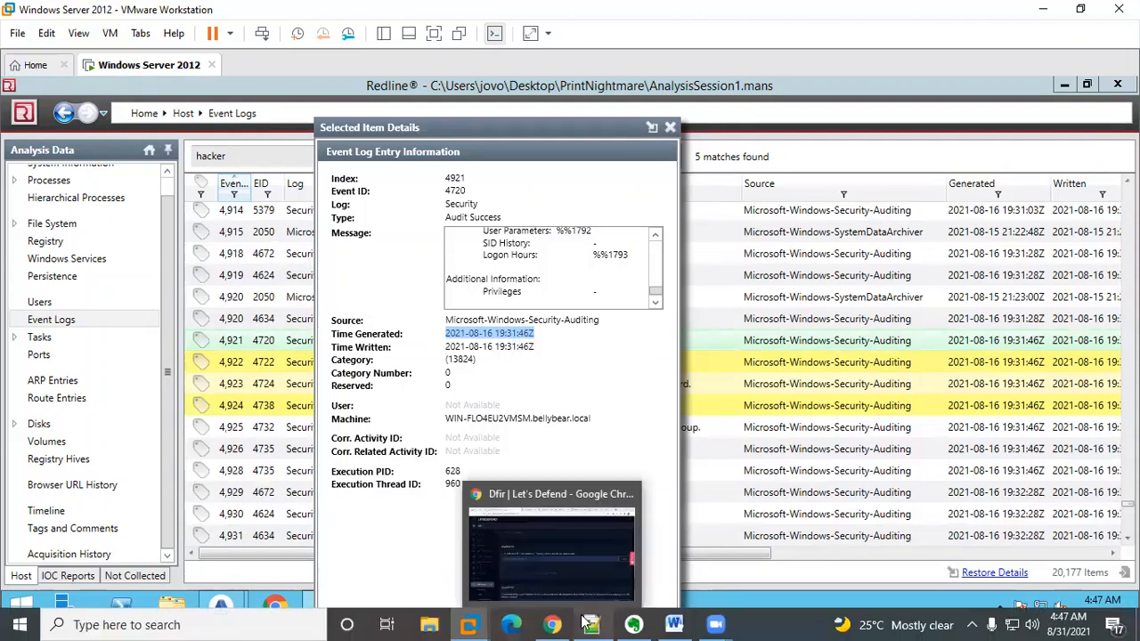
# Step: Paste the creation time on a new line at the end of the Notepad++ notes
pyautogui.click(591, 624)
pyautogui.press('End')
pyautogui.press('Return')
pyautogui.press('Return')
pyautogui.press('Return')
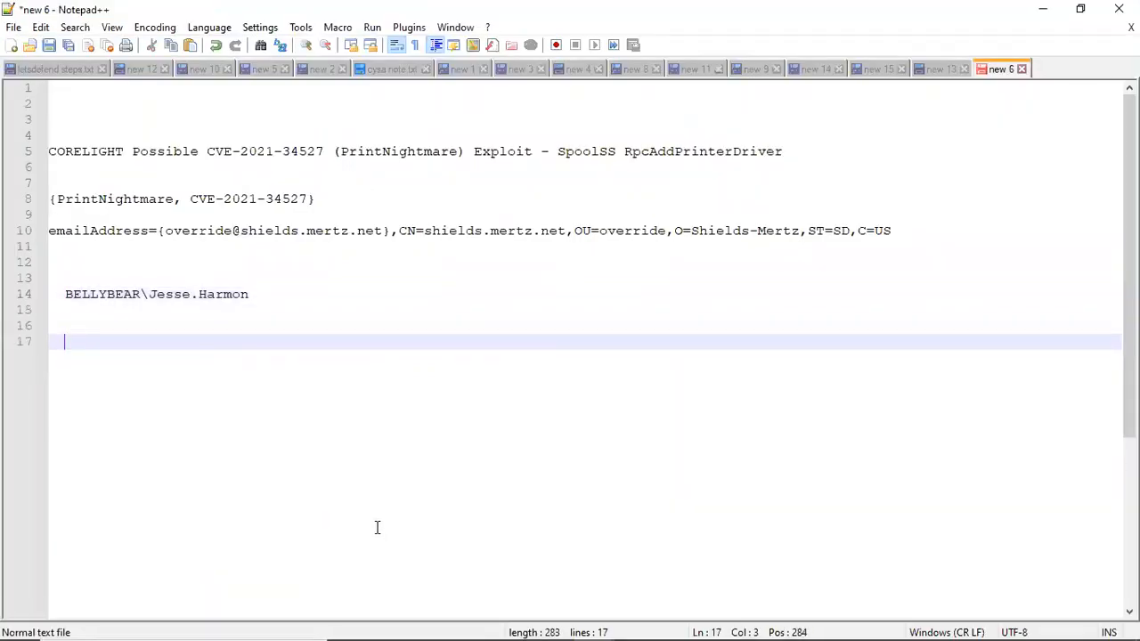
pyautogui.hotkey('ctrl', 'v')
# Step: Try to copy the Event ID from Redline and paste it into the notes, undoing the paste
pyautogui.click(592, 624)
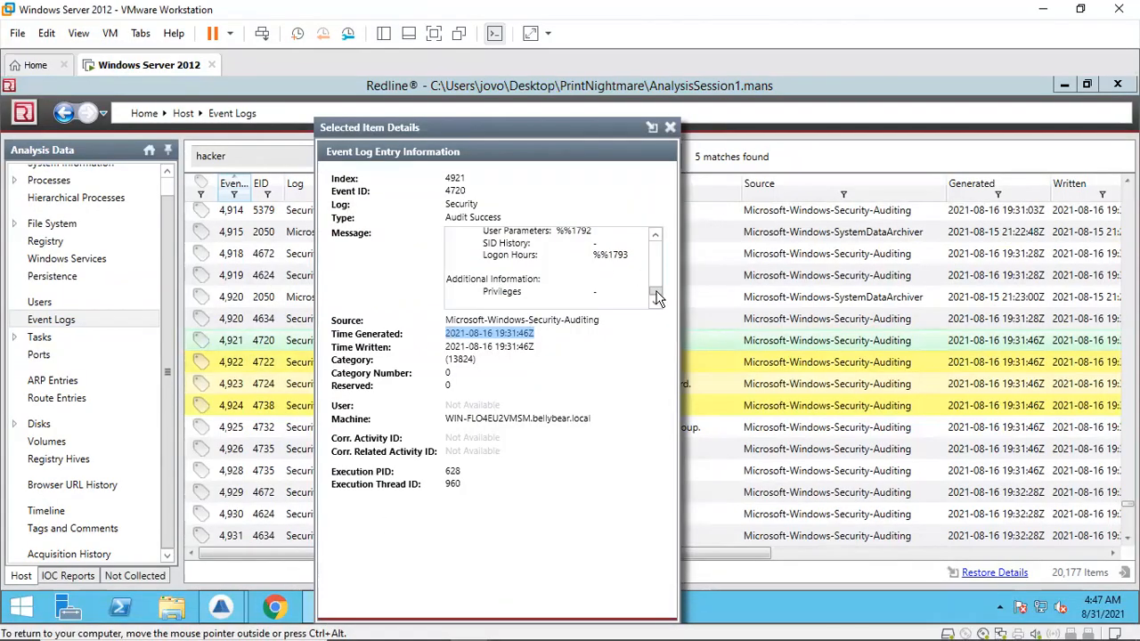
pyautogui.doubleClick(440, 194)
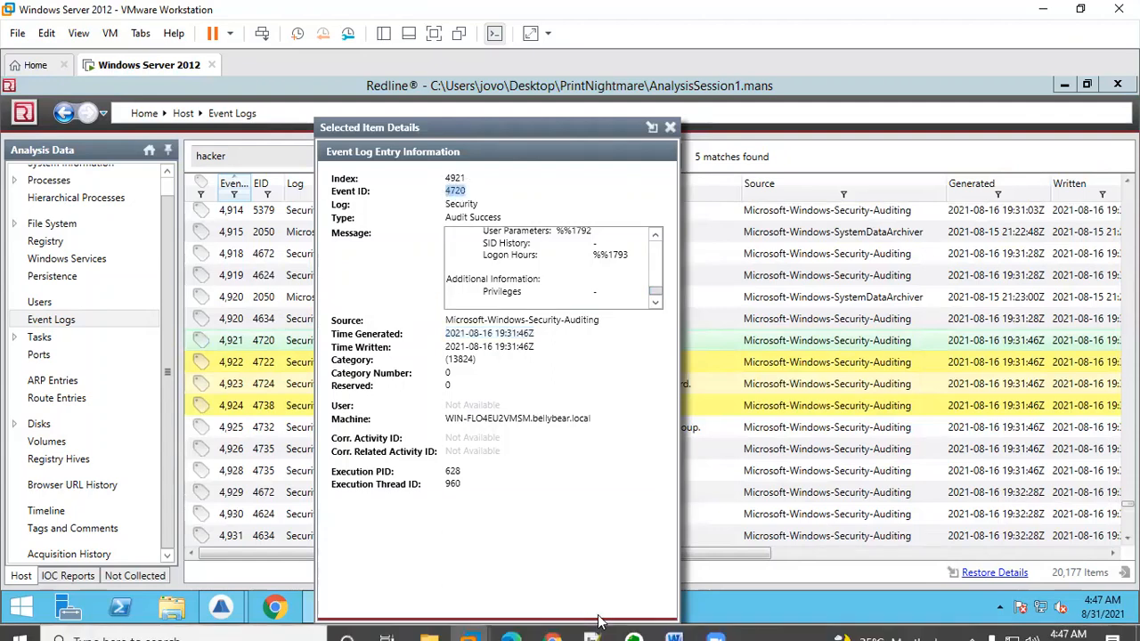
pyautogui.click(599, 624)
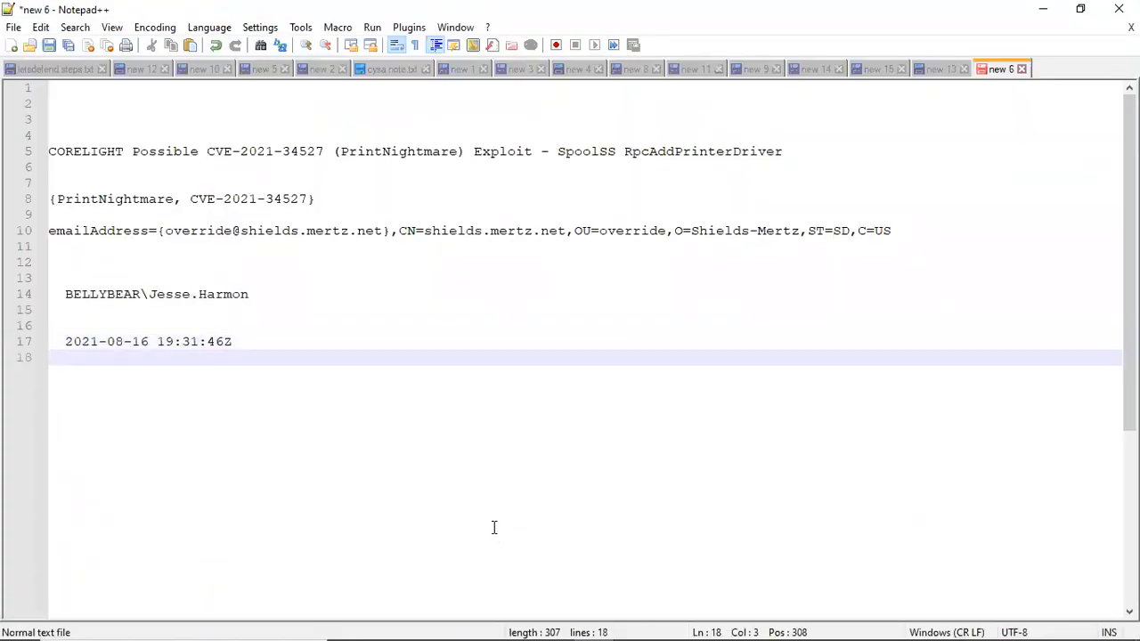
pyautogui.hotkey('ctrl', 'v')
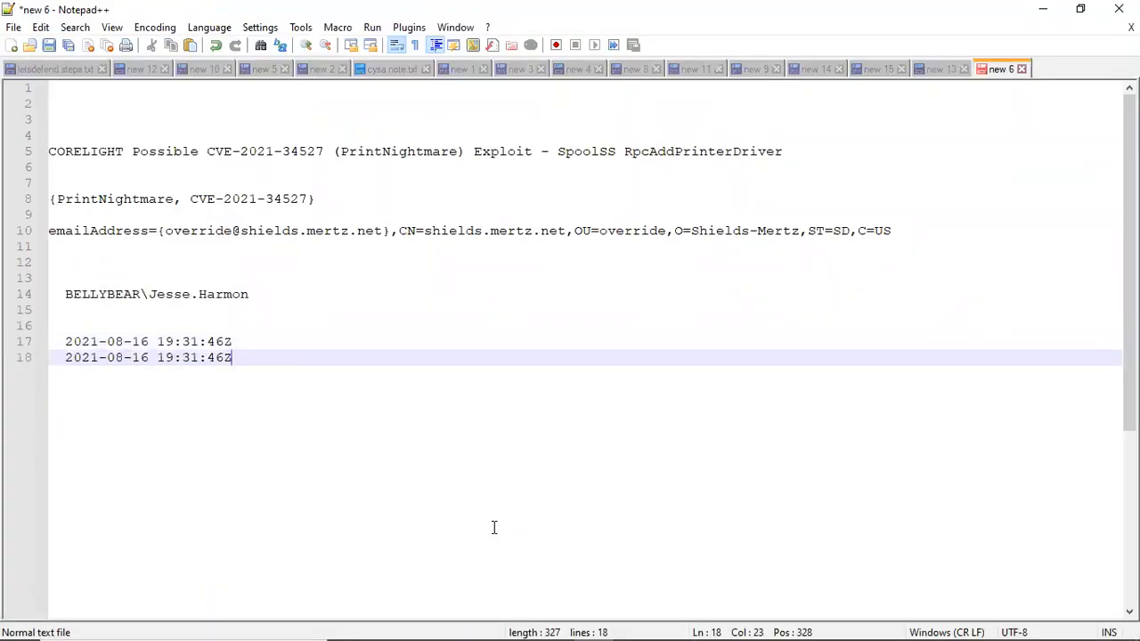
pyautogui.hotkey('ctrl', 'z')
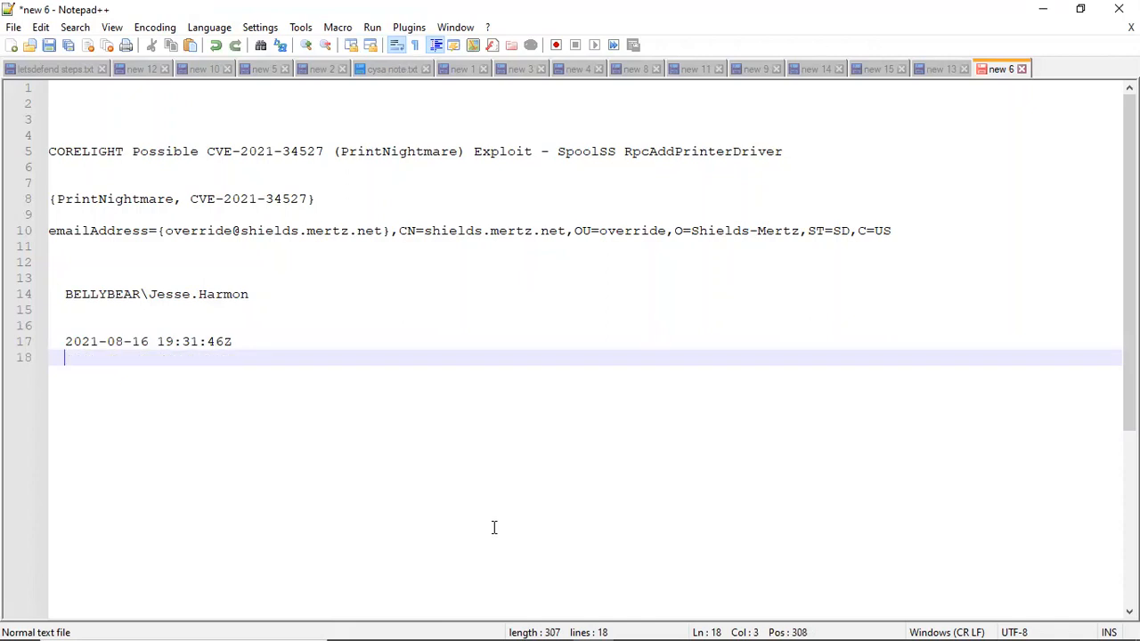
# Step: Enter the event ID 4720 on the line below the timestamp in the notes
pyautogui.write('4720')
pyautogui.moveTo(701, 624)
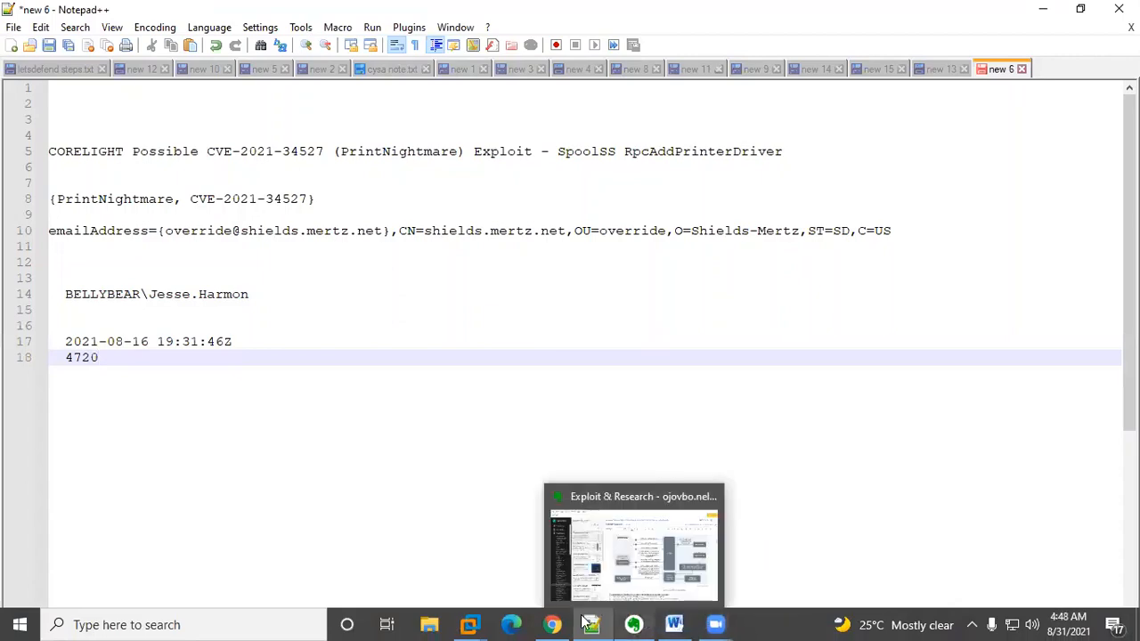
pyautogui.click(469, 623)
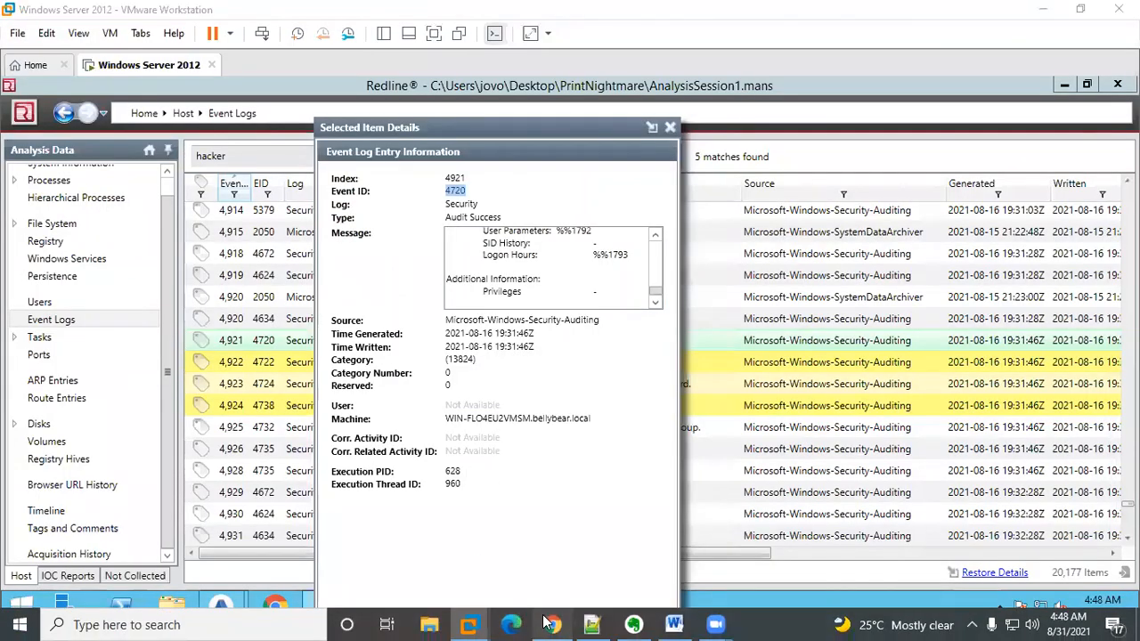
pyautogui.click(547, 624)
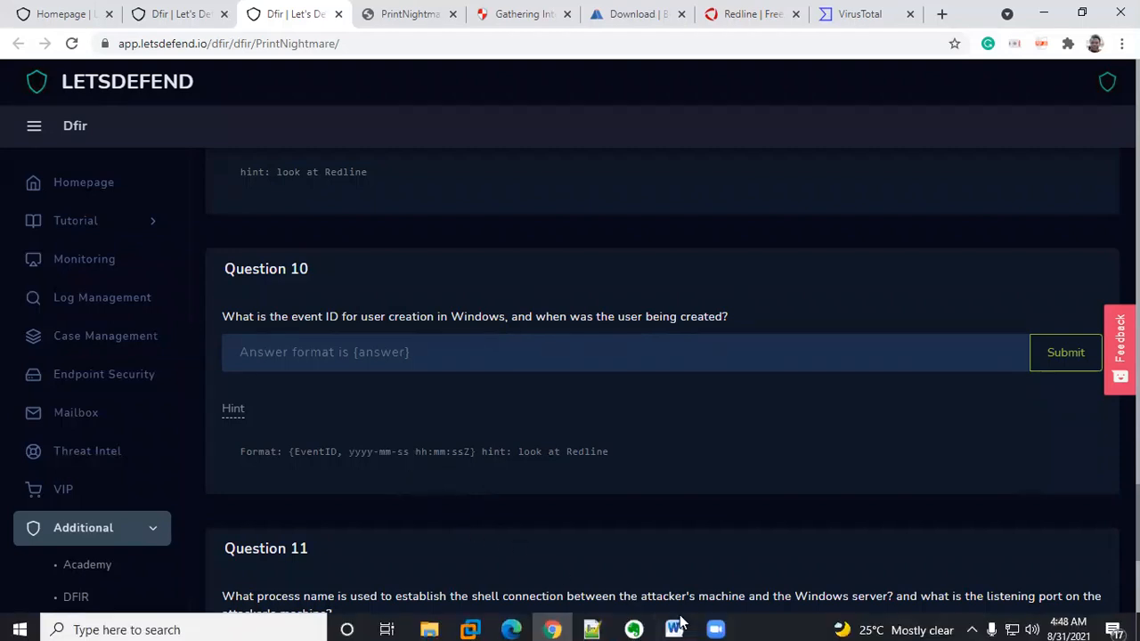
pyautogui.moveTo(636, 624)
pyautogui.click(594, 623)
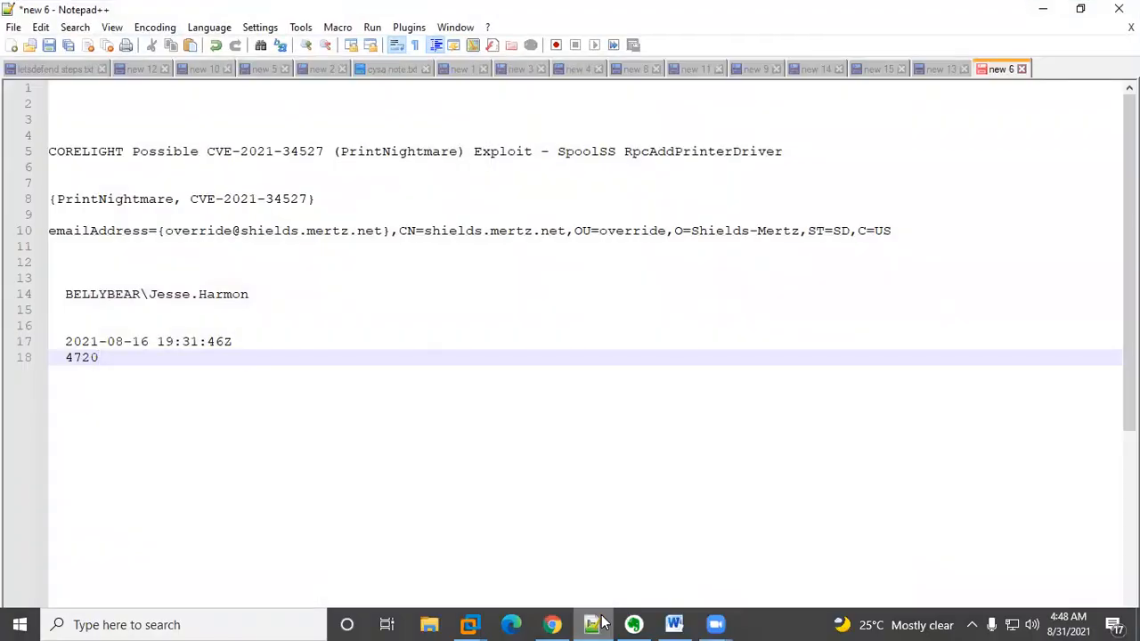
pyautogui.click(601, 622)
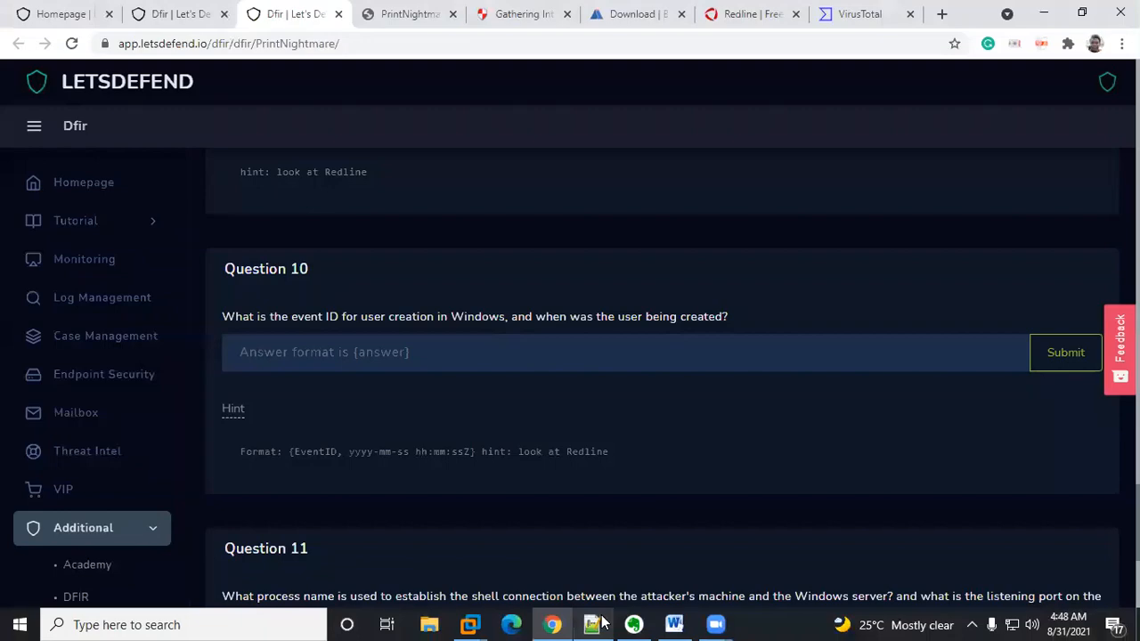
pyautogui.click(595, 624)
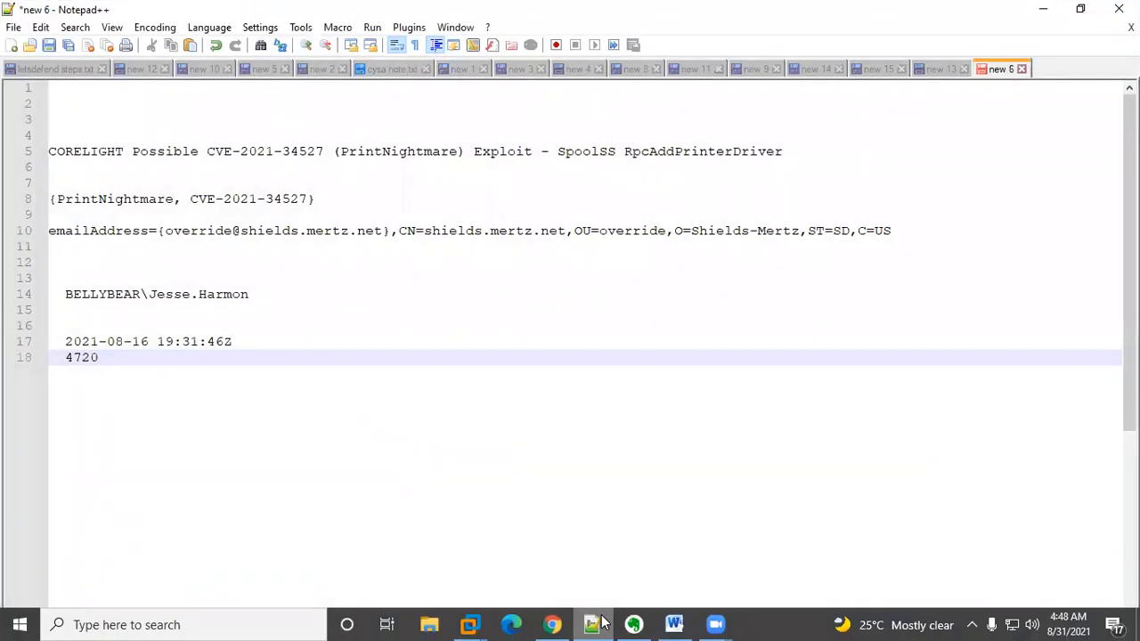
pyautogui.click(600, 622)
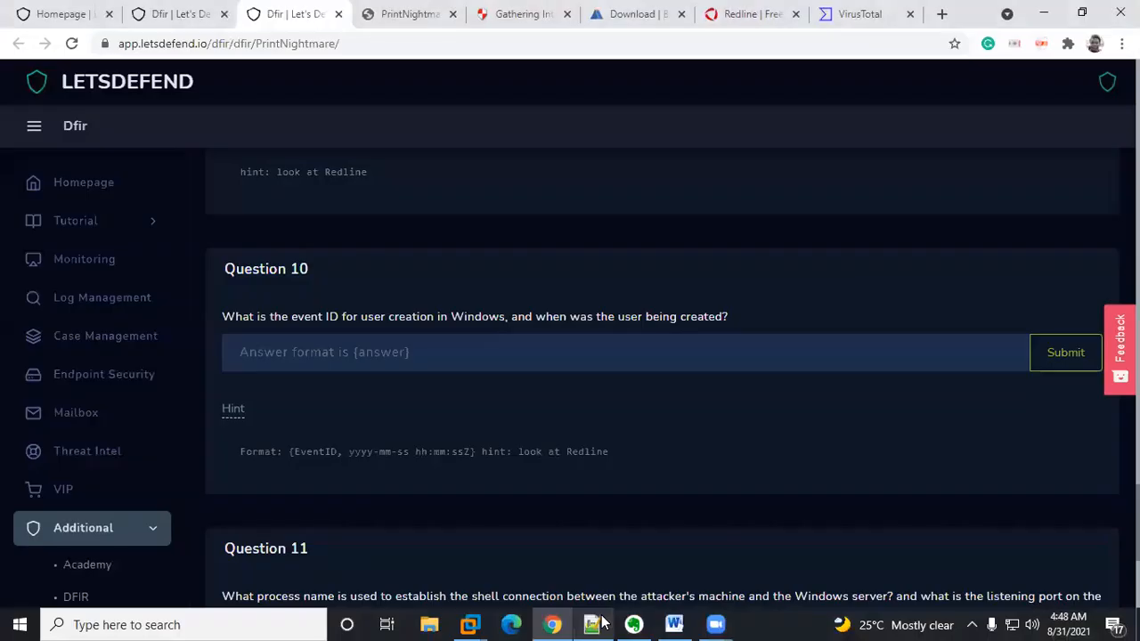
pyautogui.click(600, 622)
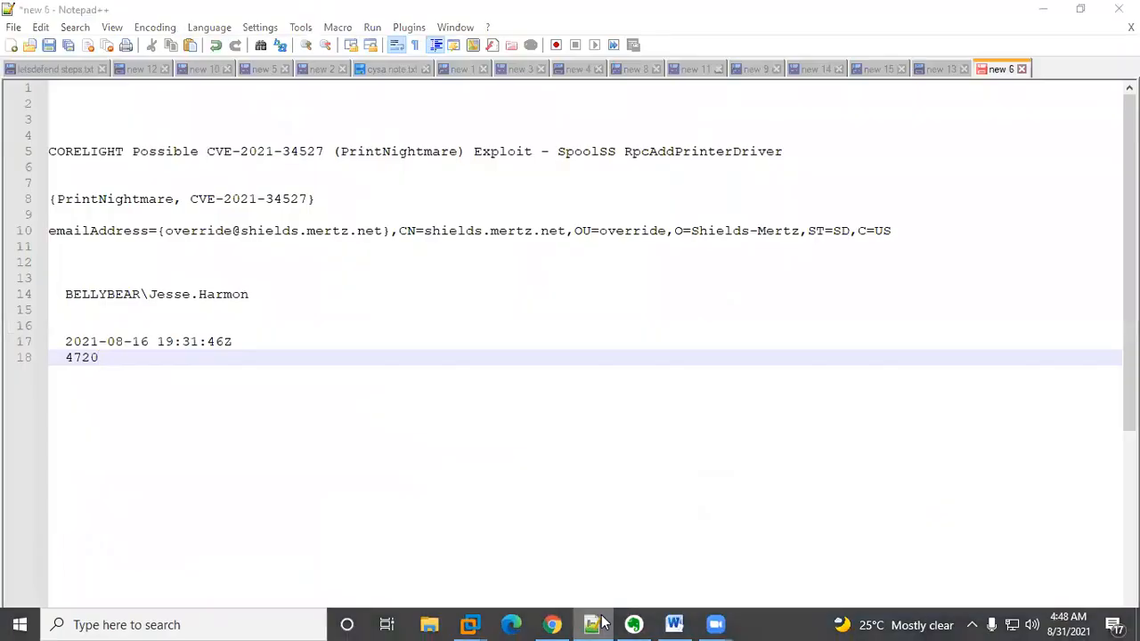
pyautogui.click(601, 622)
pyautogui.hotkey('alt', 'Tab')
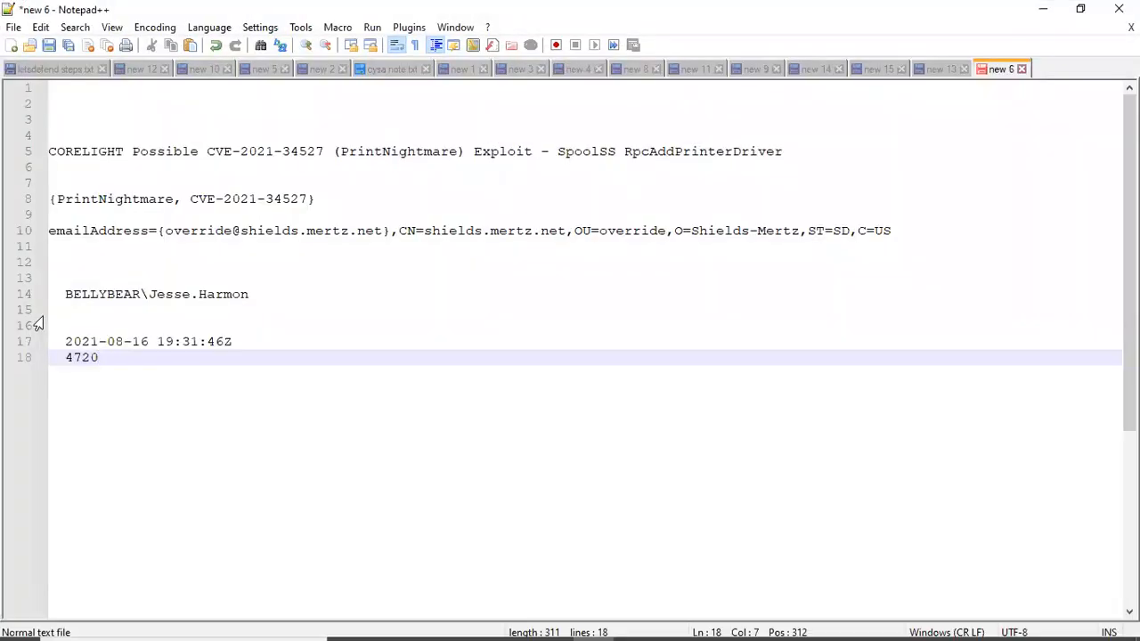
pyautogui.moveTo(67, 341); pyautogui.dragTo(234, 341)
pyautogui.hotkey('ctrl', 'c')
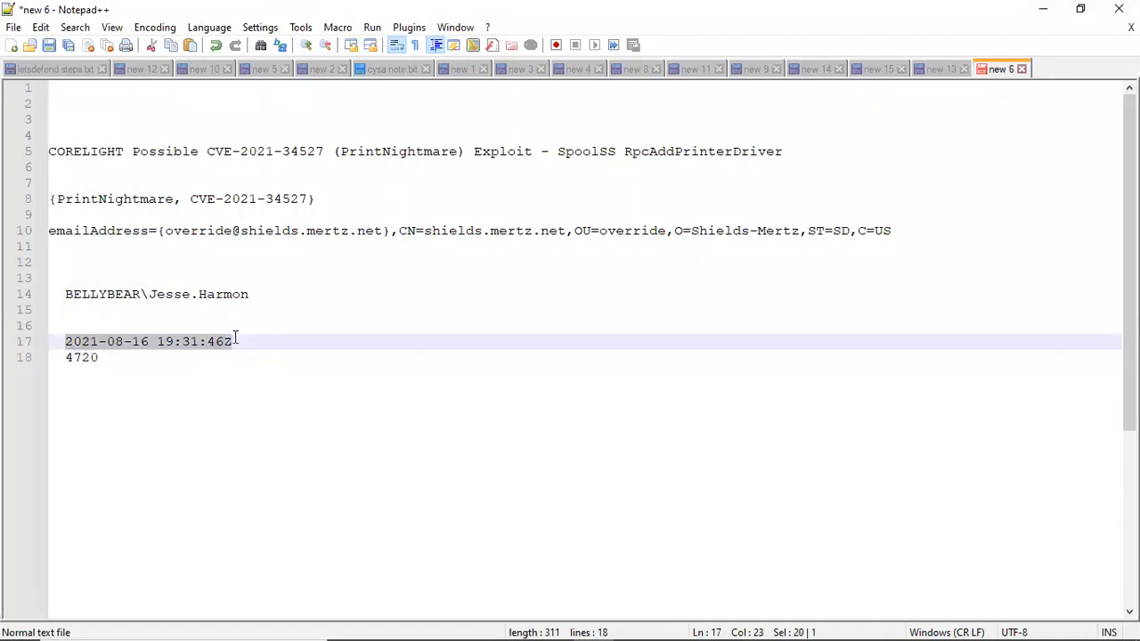
pyautogui.press('Delete')
pyautogui.click(163, 359)
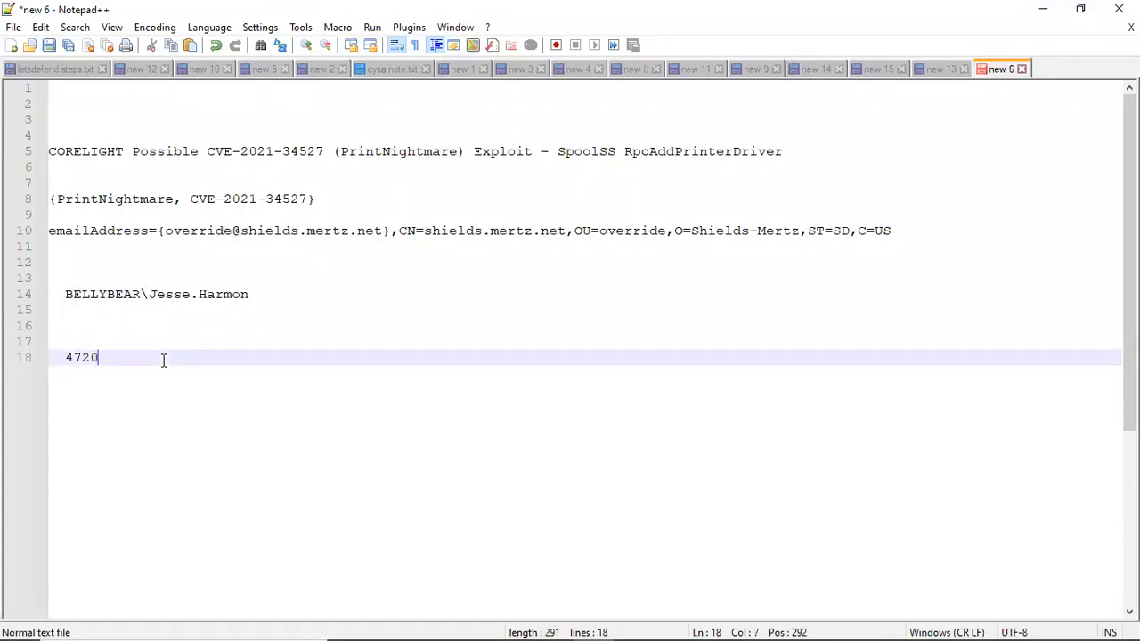
pyautogui.write(',')
pyautogui.hotkey('ctrl', 'v')
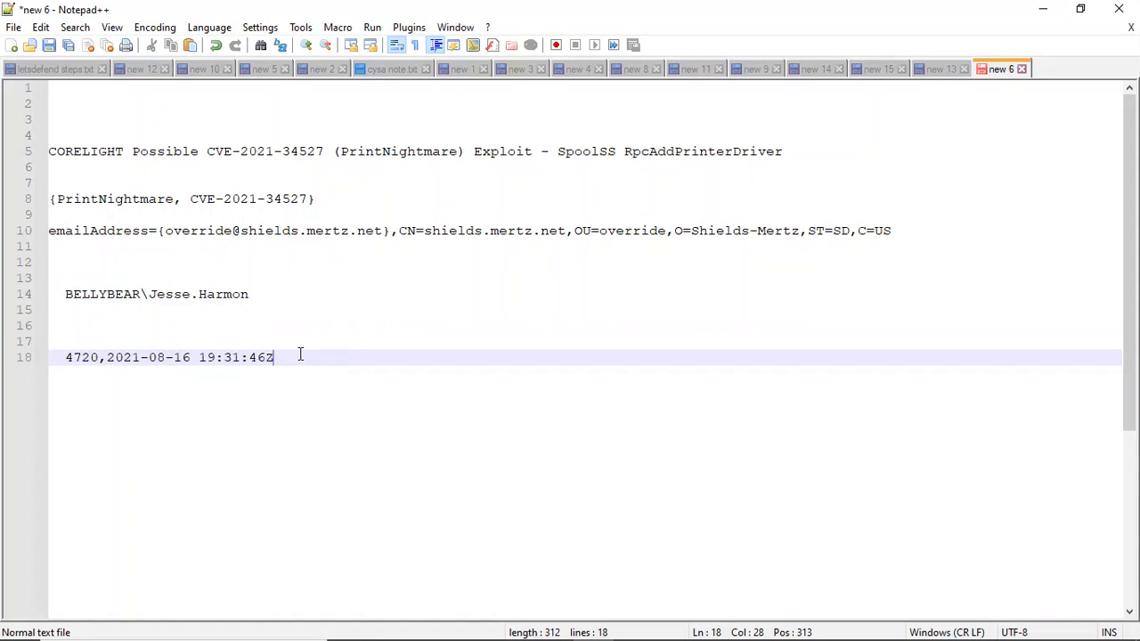
pyautogui.write('}')
pyautogui.click(67, 357)
pyautogui.write('{')
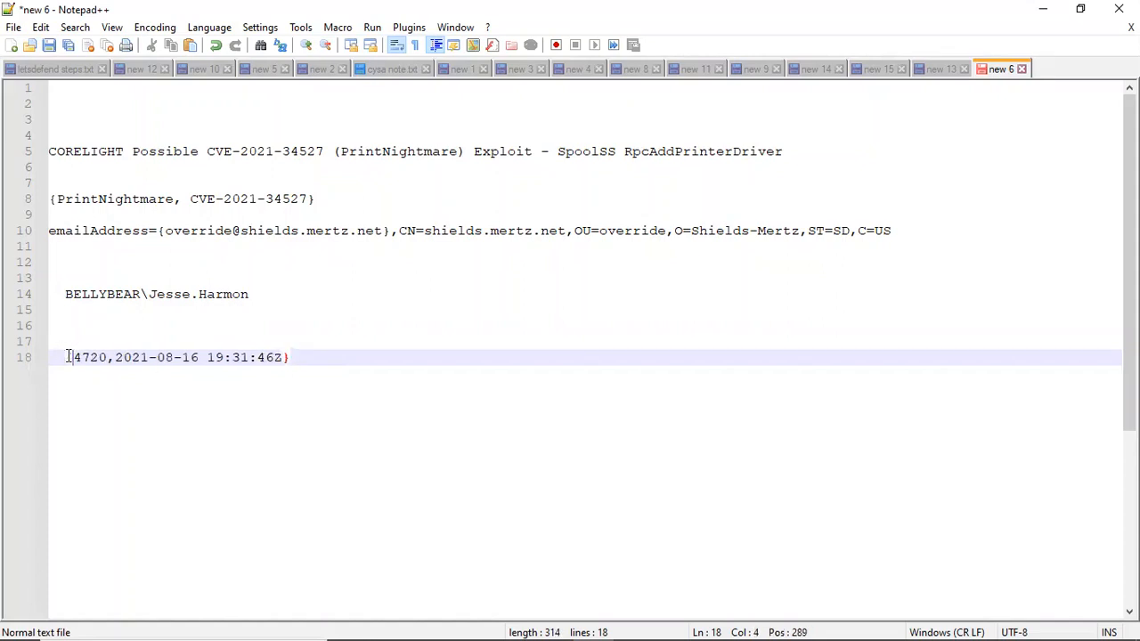
# Step: Copy the combined answer and paste it into Question 10's answer field on the challenge page
pyautogui.moveTo(297, 358); pyautogui.dragTo(65, 360)
pyautogui.hotkey('ctrl', 'c')
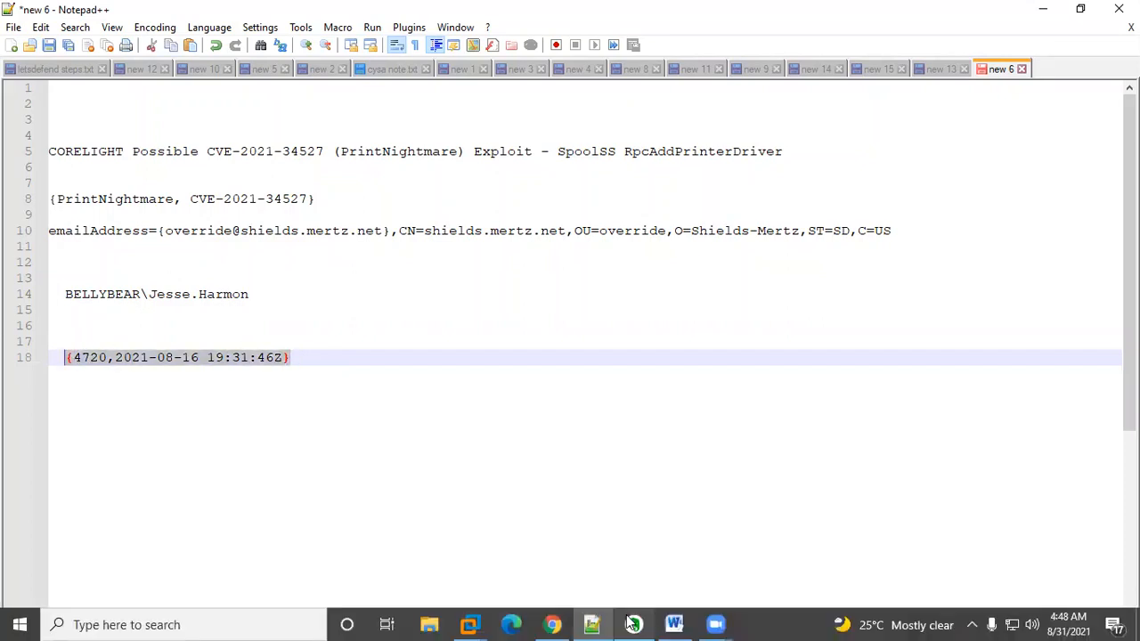
pyautogui.click(552, 623)
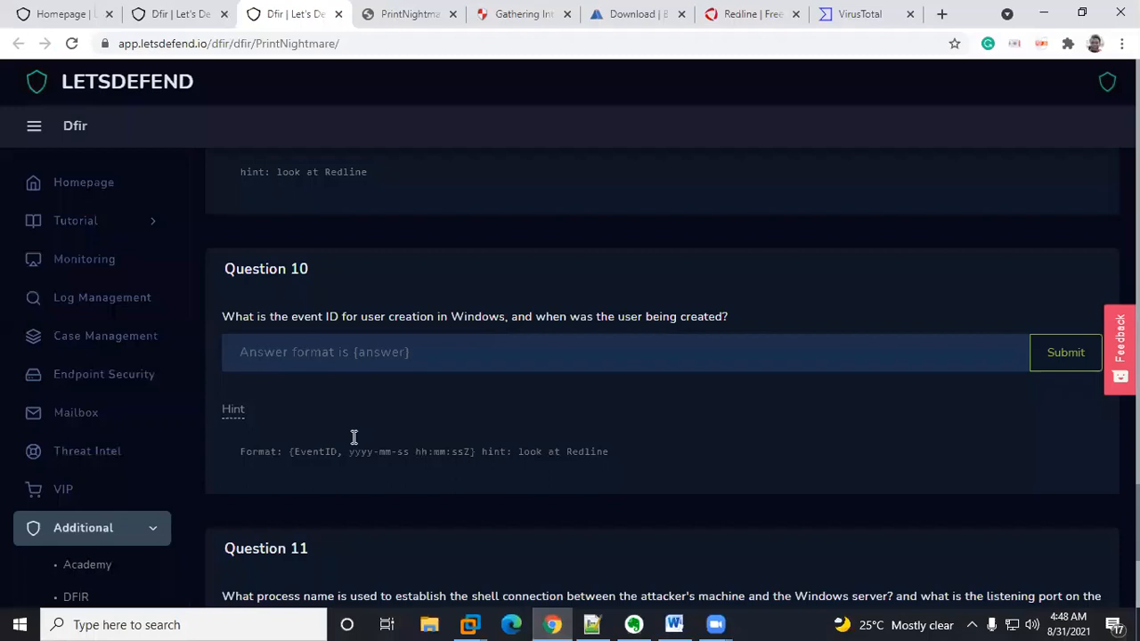
pyautogui.click(328, 354)
pyautogui.hotkey('ctrl', 'v')
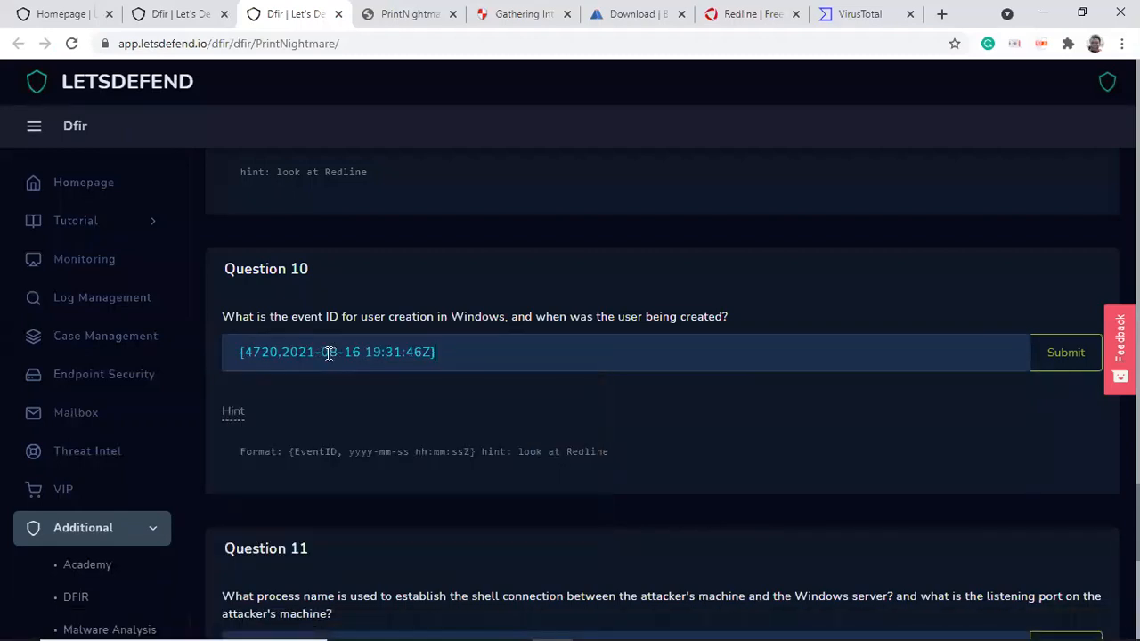
pyautogui.click(1085, 355)
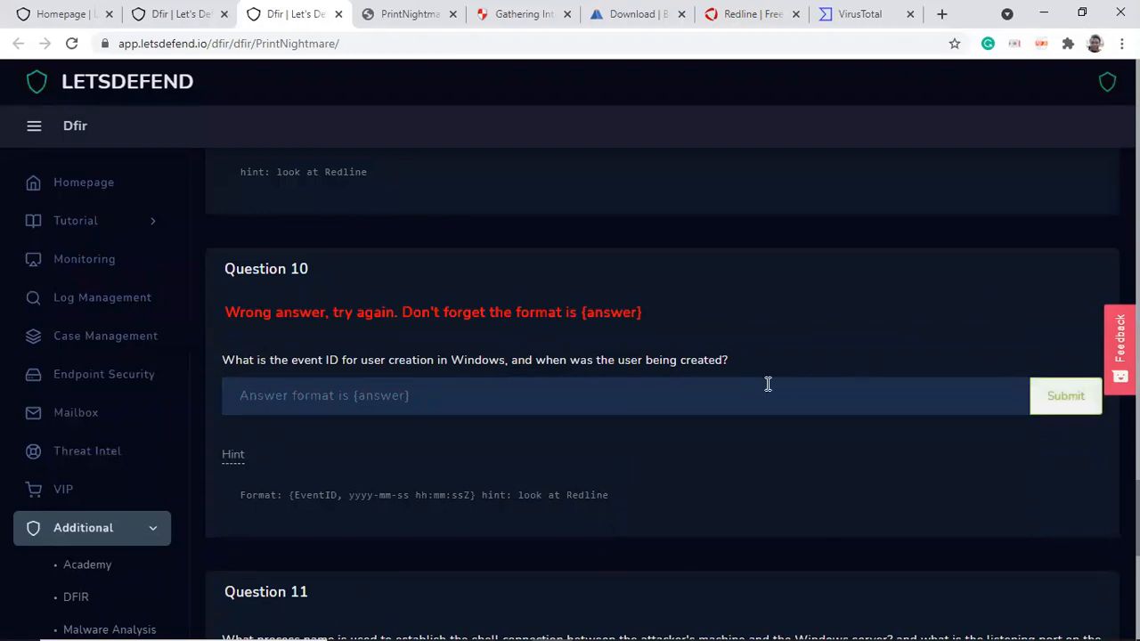
pyautogui.click(297, 397)
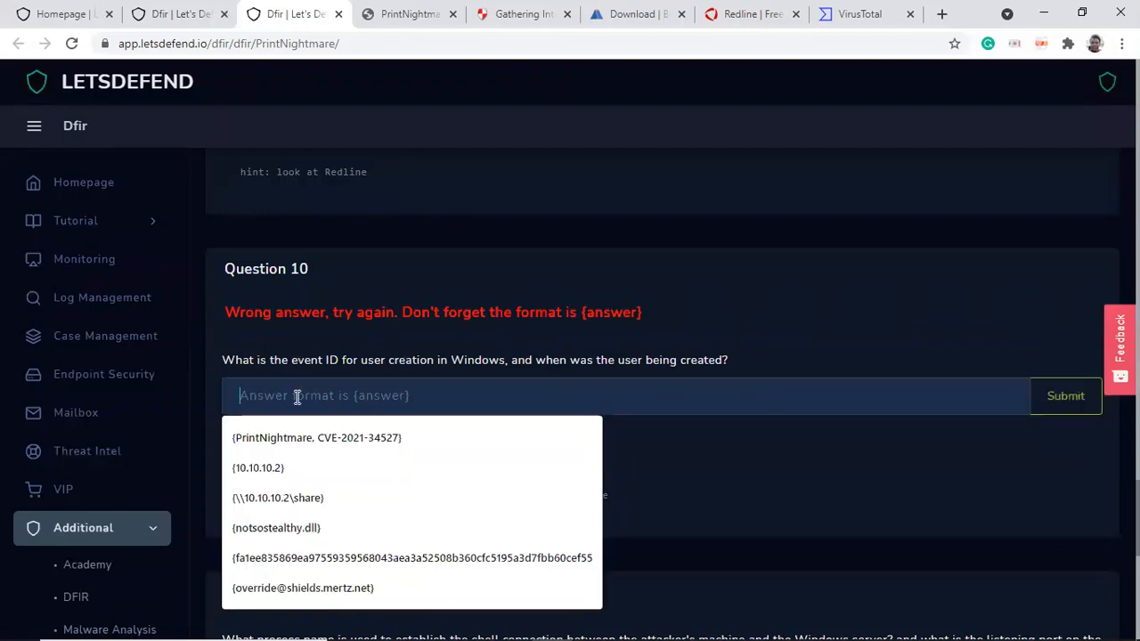
pyautogui.hotkey('ctrl', 'v')
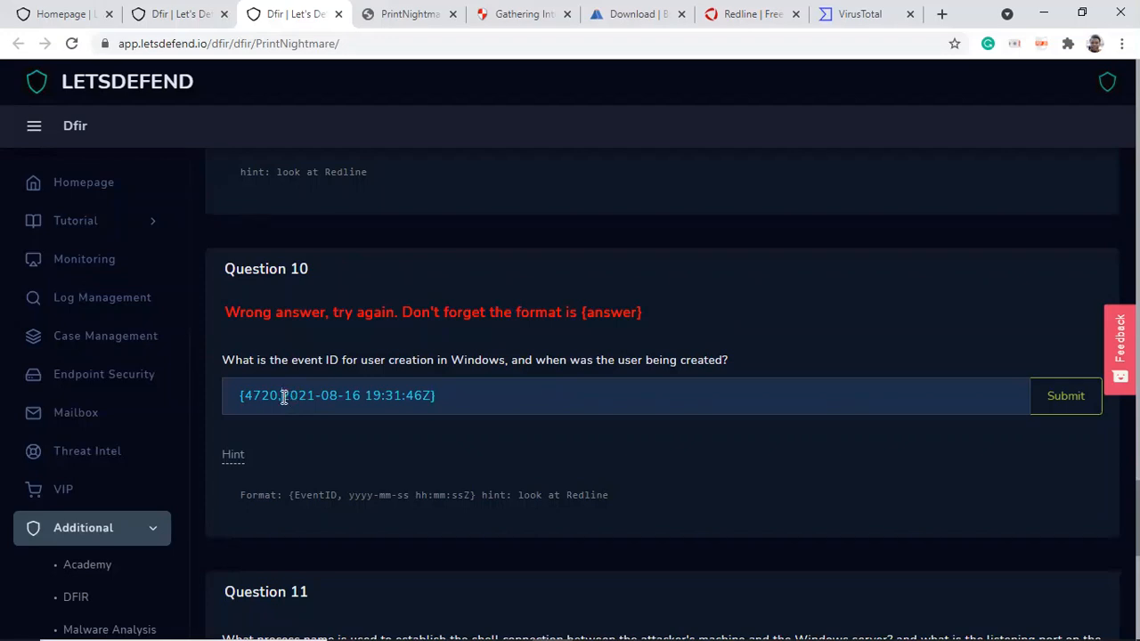
pyautogui.click(283, 396)
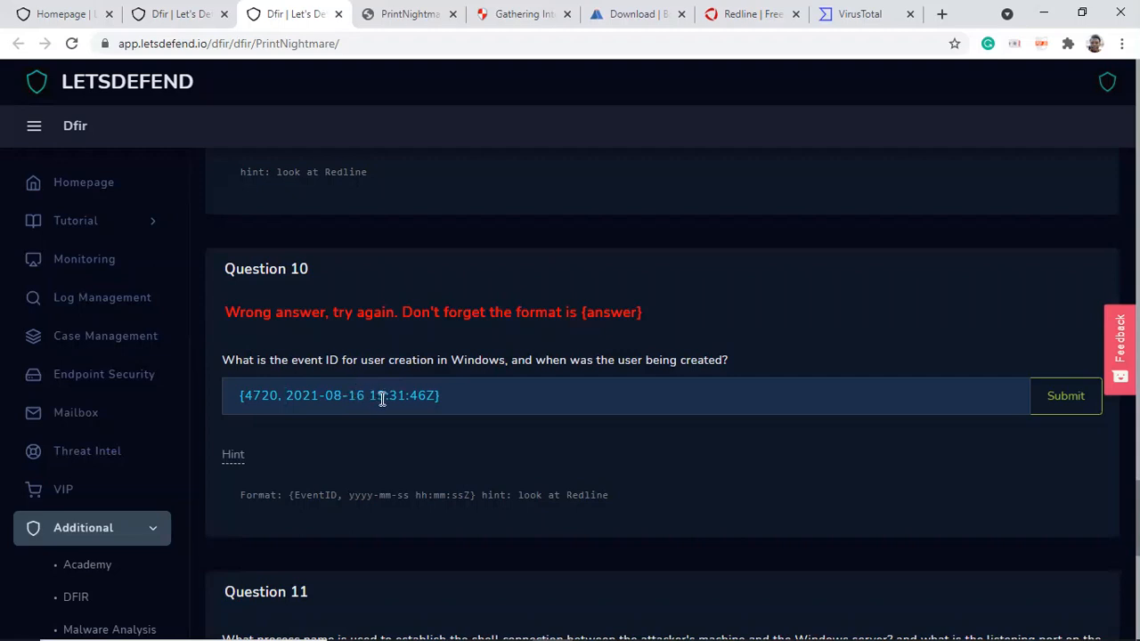
pyautogui.click(484, 399)
pyautogui.click(1066, 399)
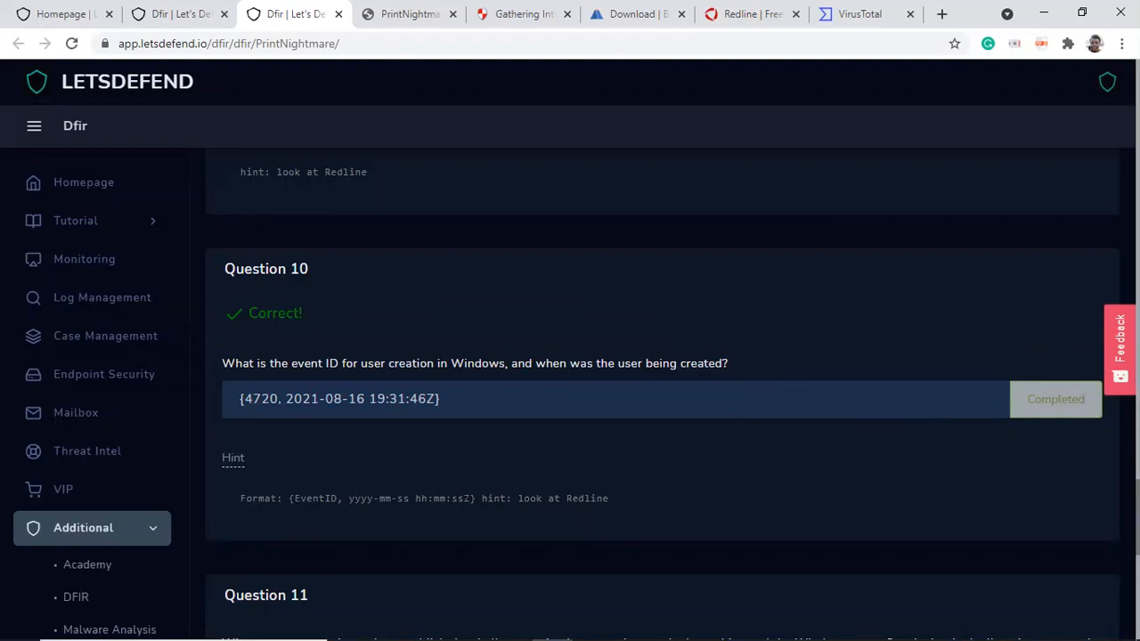
# Step: Scroll to Question 11 and reveal its hint, then switch to the Redline virtual machine
pyautogui.scroll(-5, 484, 282)
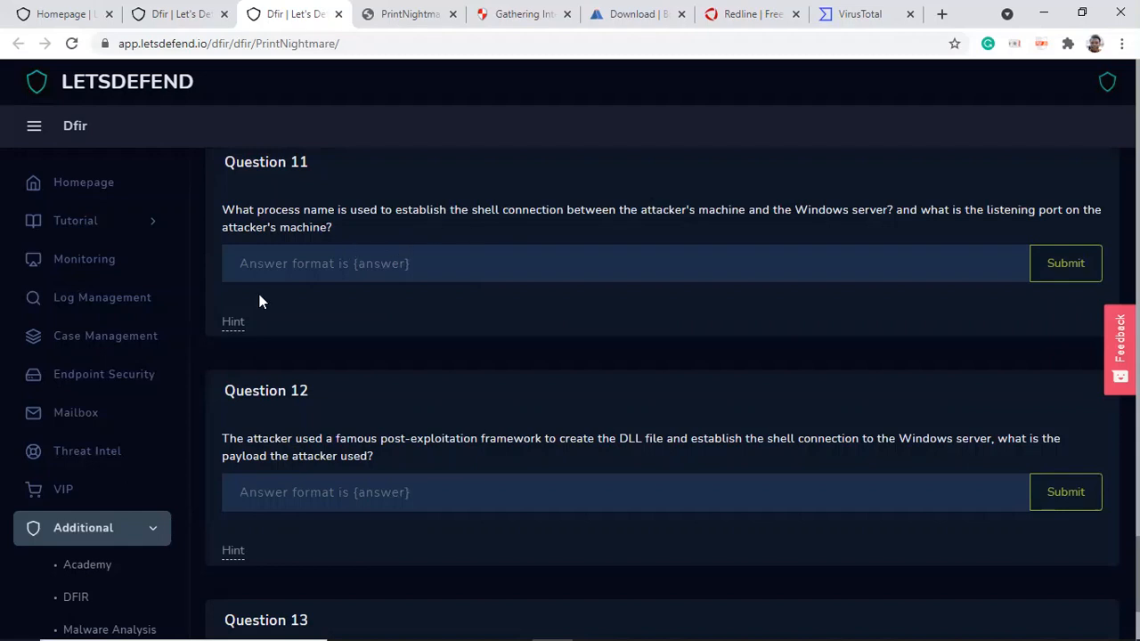
pyautogui.click(235, 323)
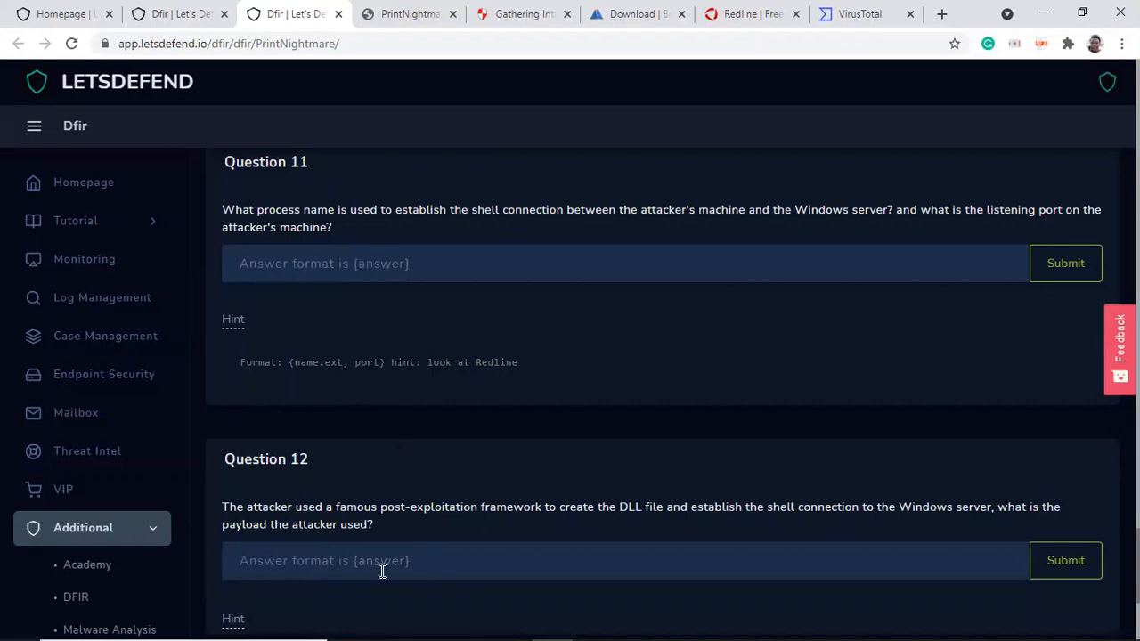
pyautogui.moveTo(404, 620)
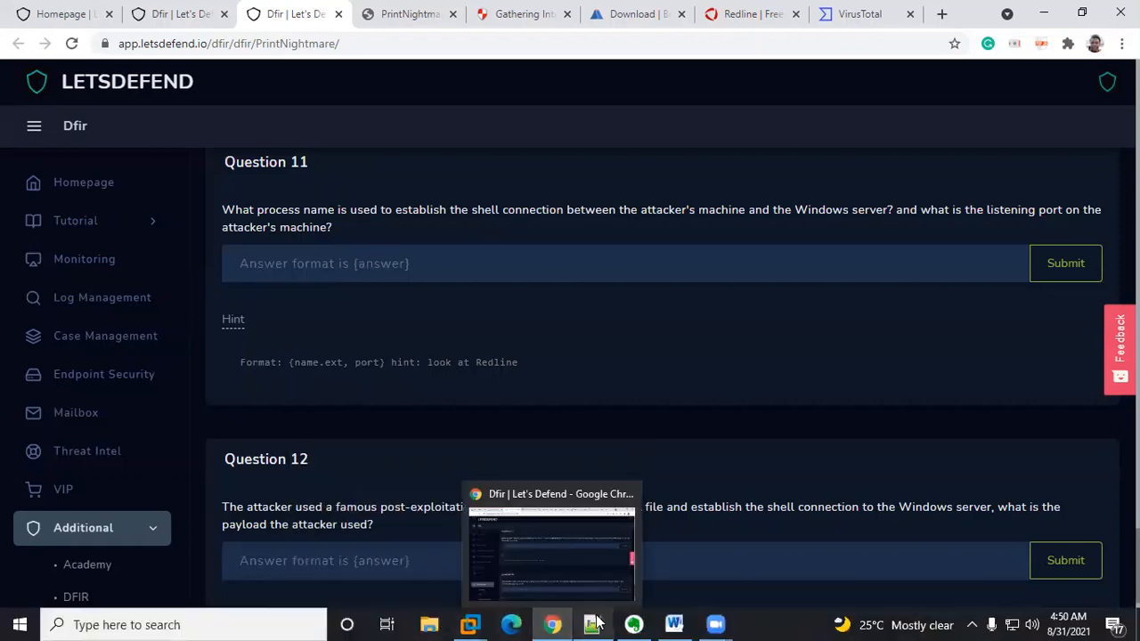
pyautogui.moveTo(469, 624)
pyautogui.click(529, 534)
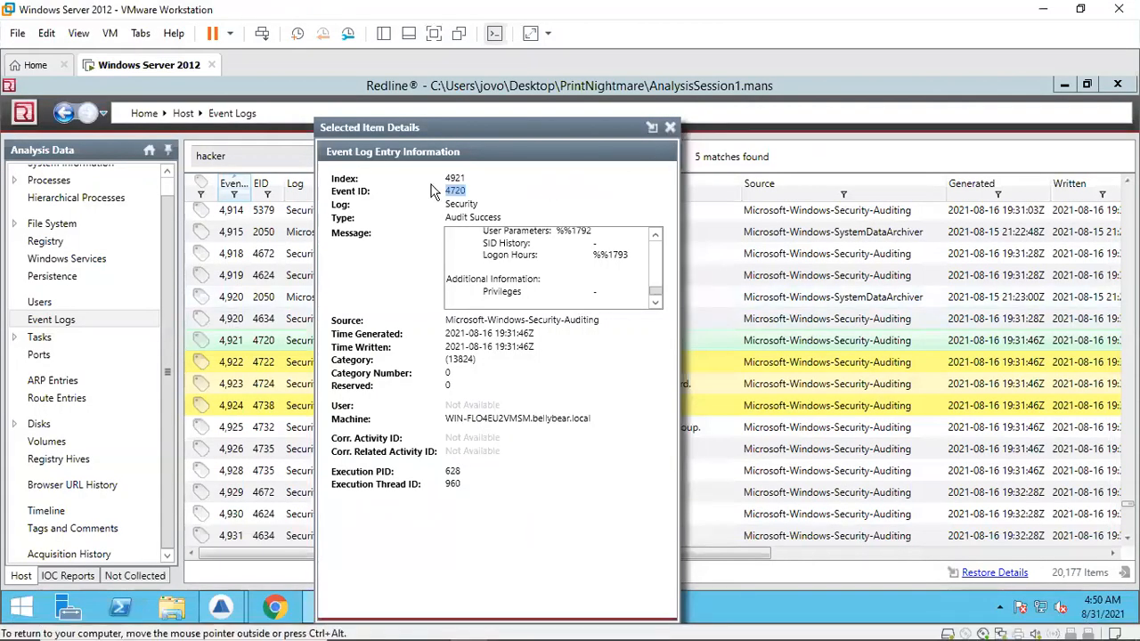
# Step: Open the Ports view in Redline and sort the list by State to bring the established connection first
pyautogui.click(81, 331)
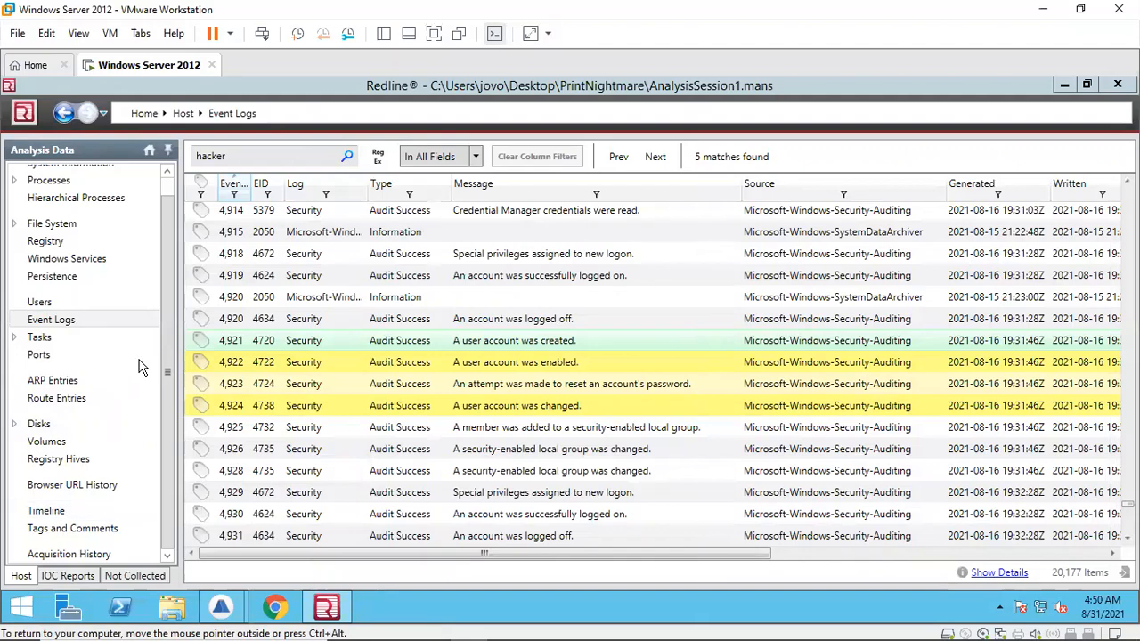
pyautogui.moveTo(169, 339); pyautogui.dragTo(170, 285)
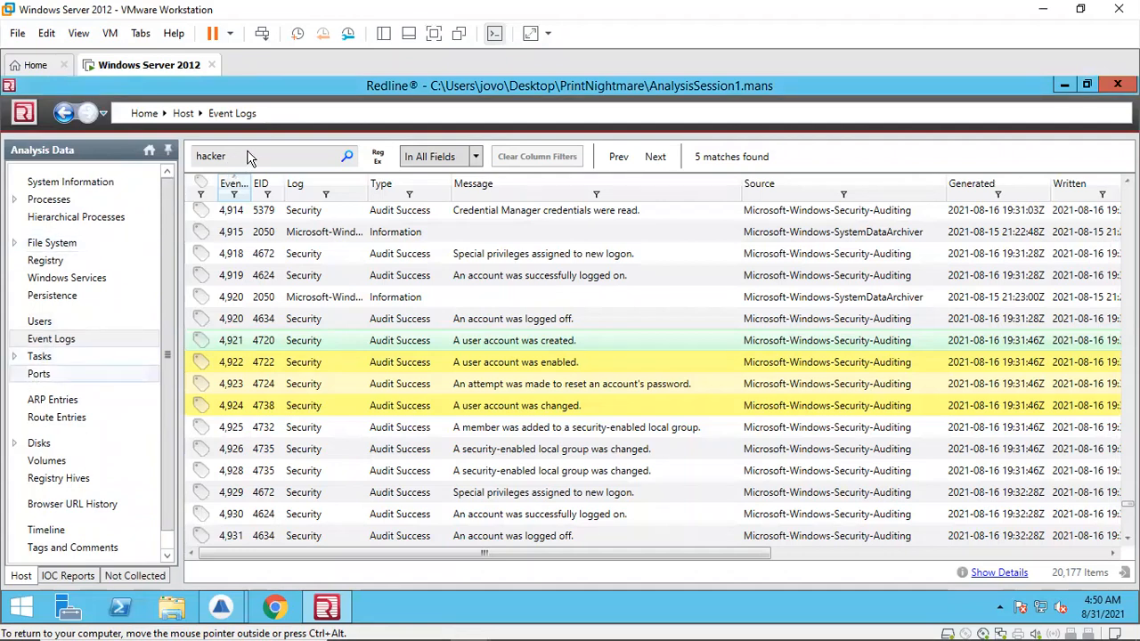
pyautogui.moveTo(465, 624)
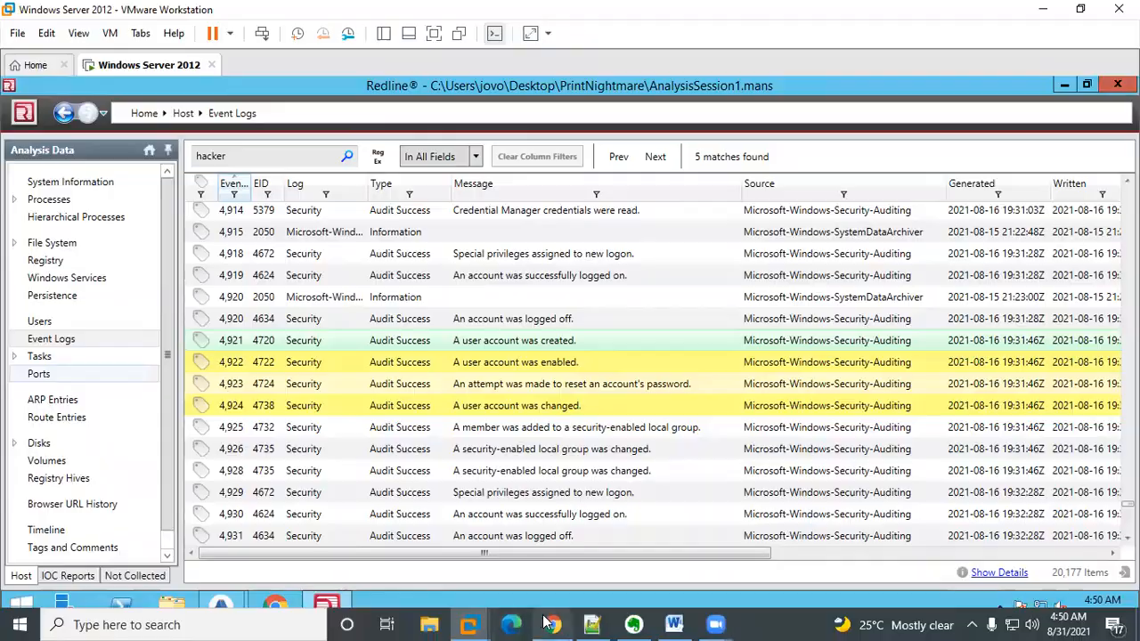
pyautogui.click(550, 623)
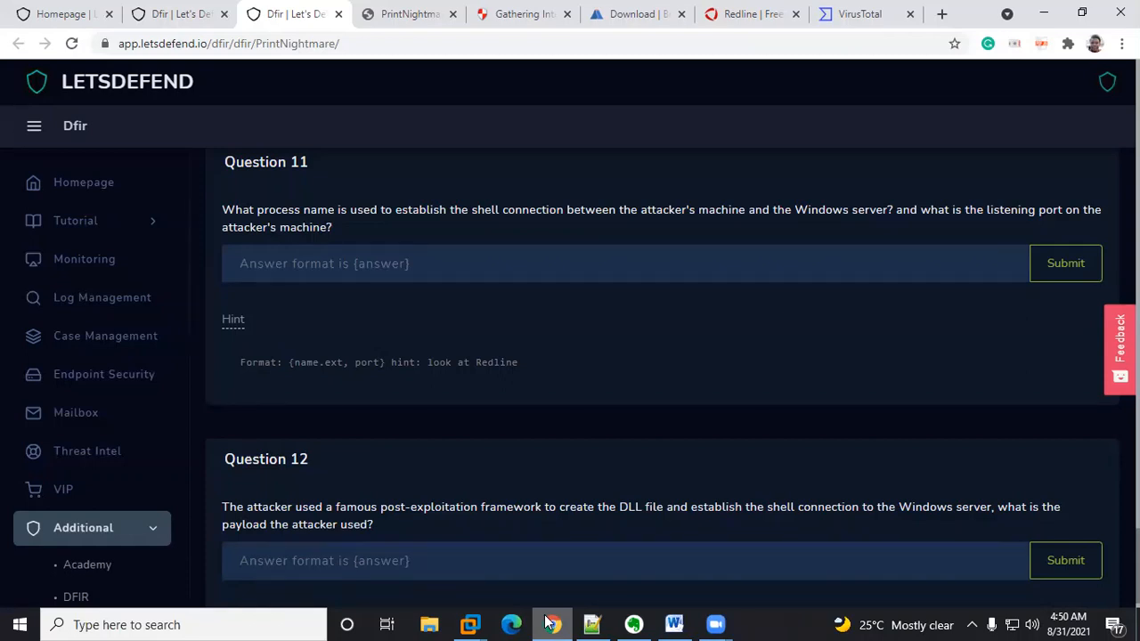
pyautogui.click(549, 623)
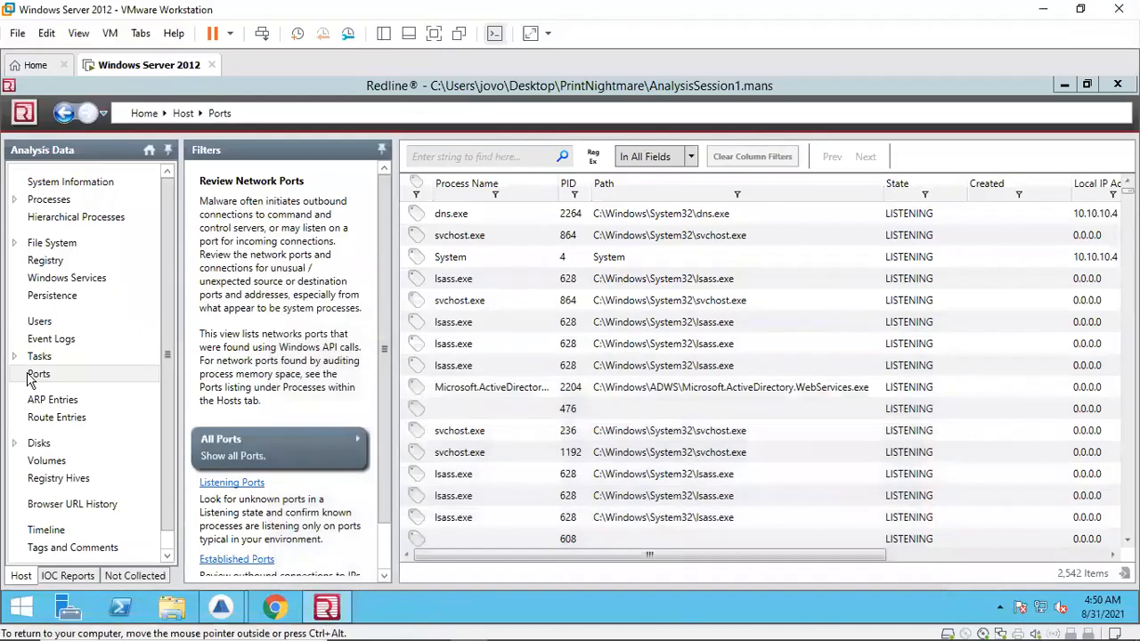
pyautogui.click(899, 185)
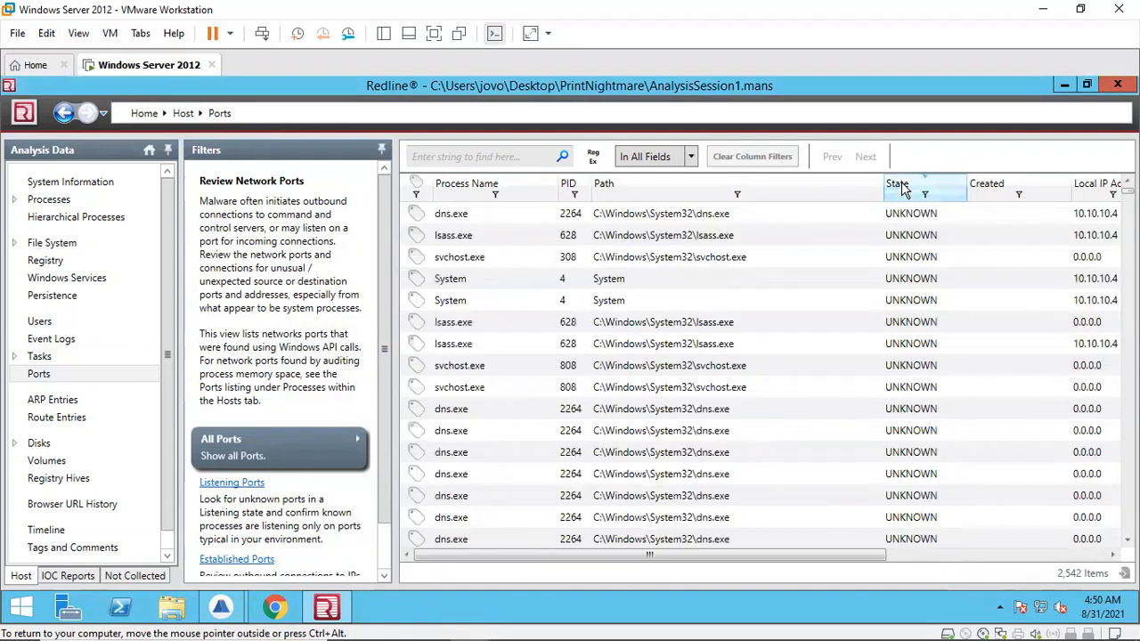
pyautogui.click(903, 188)
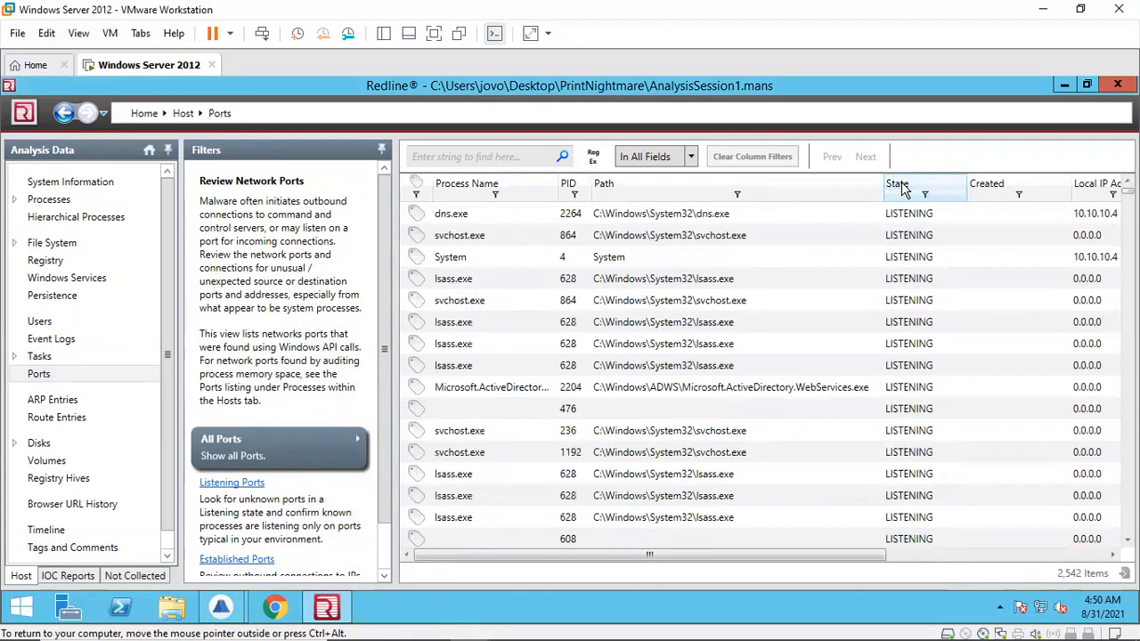
pyautogui.click(904, 189)
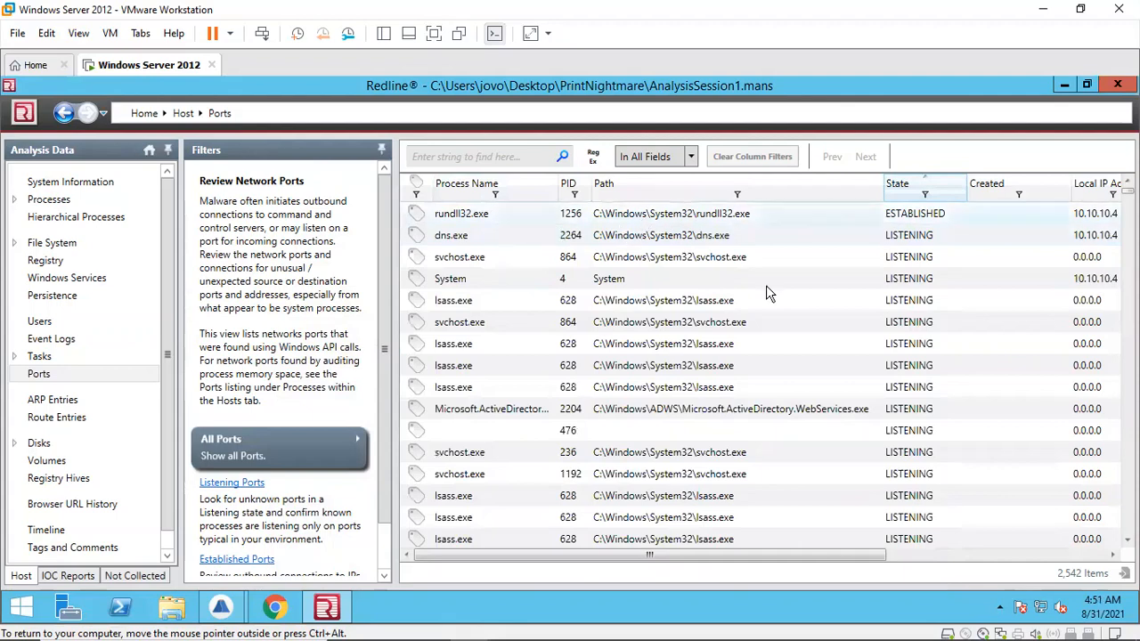
# Step: Open the full details of the established rundll32.exe connection
pyautogui.moveTo(860, 546); pyautogui.dragTo(933, 546)
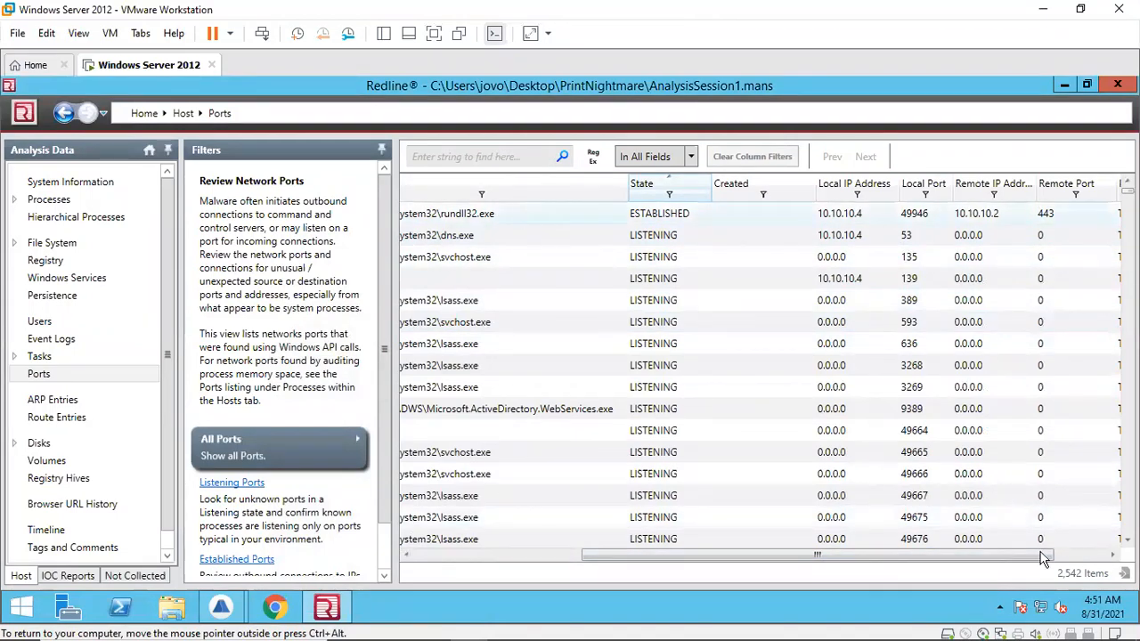
pyautogui.click(851, 217)
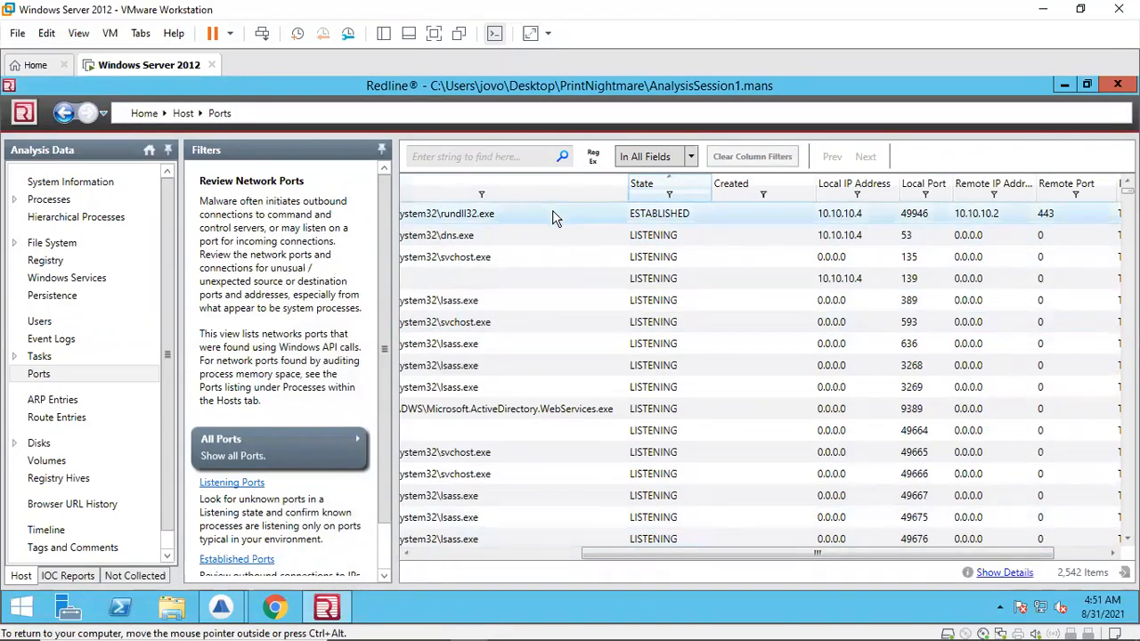
pyautogui.click(1005, 575)
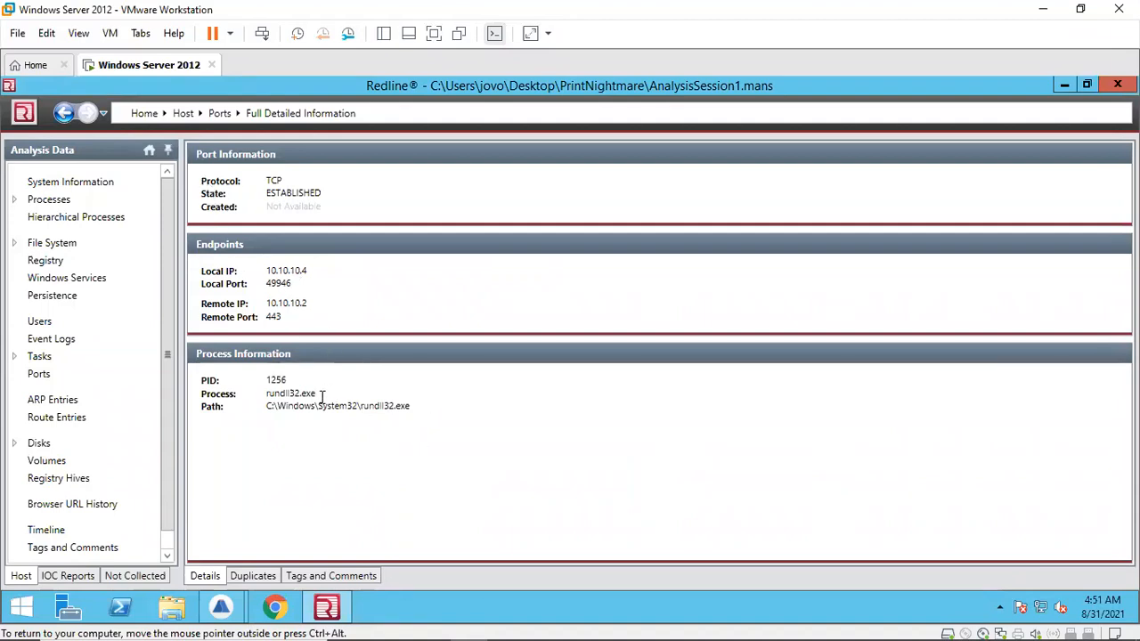
# Step: Copy the process name rundll32.exe onto a new line in the notes, followed by a comma
pyautogui.moveTo(315, 395); pyautogui.dragTo(266, 395)
pyautogui.hotkey('ctrl', 'c')
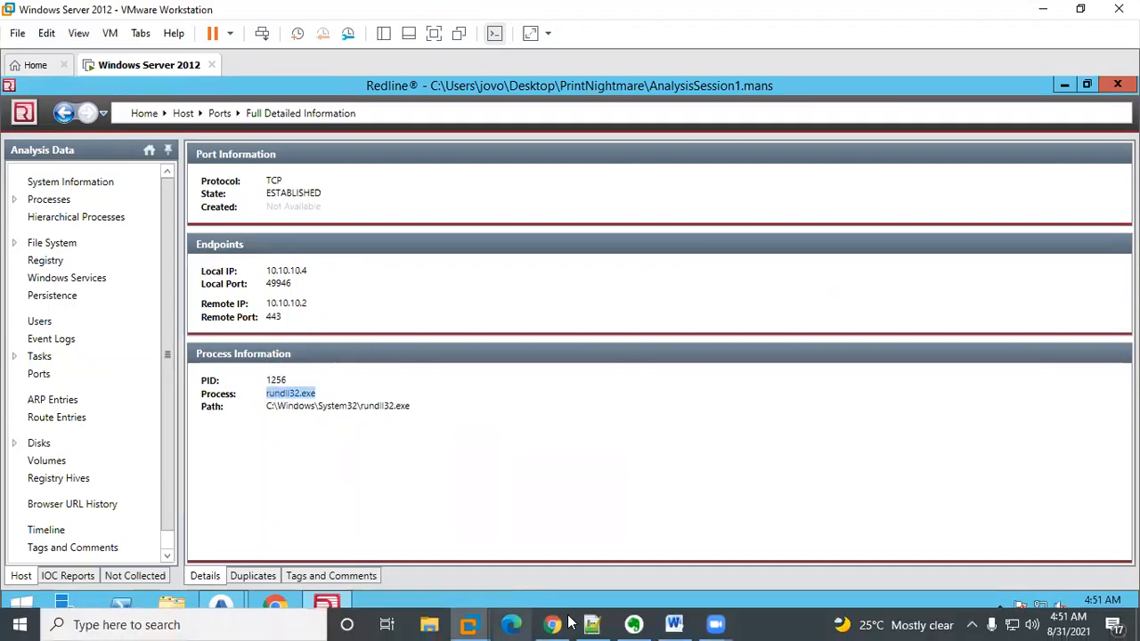
pyautogui.click(594, 623)
pyautogui.press('Return')
pyautogui.press('Return')
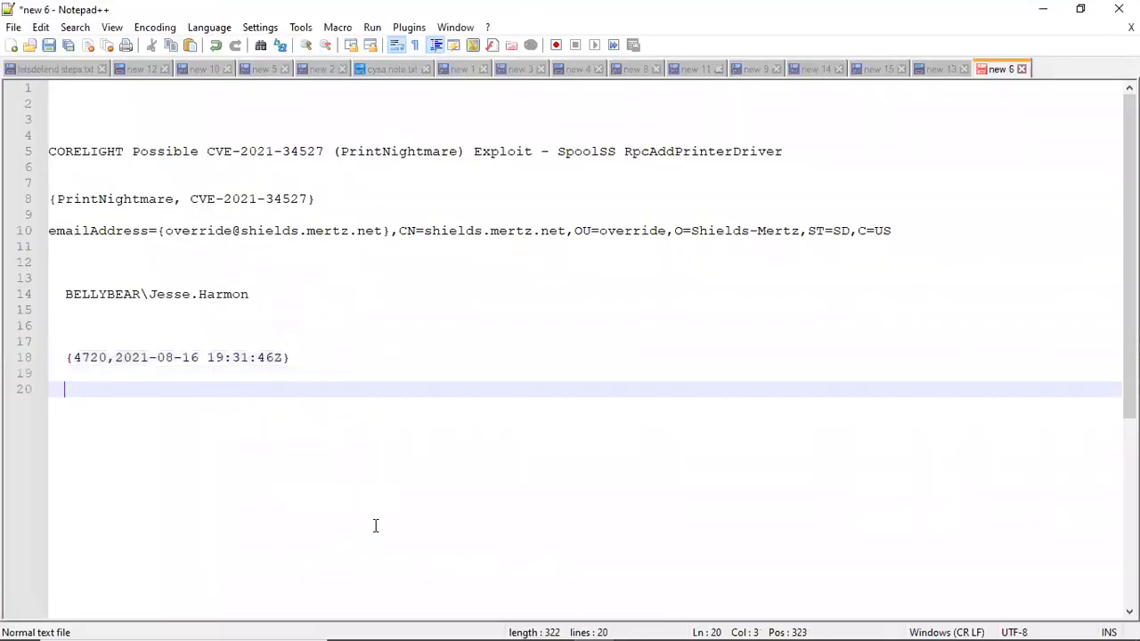
pyautogui.hotkey('ctrl', 'v')
pyautogui.write(',')
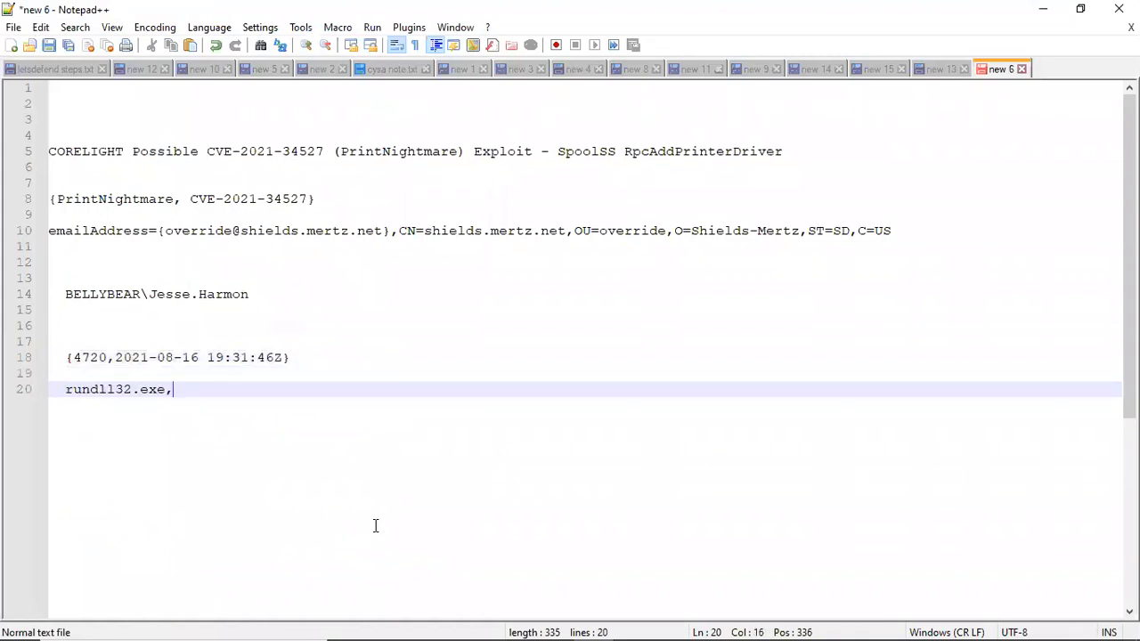
# Step: Copy the local port 49946 into the notes and format the line as {rundll32.exe, 49946}
pyautogui.moveTo(593, 624)
pyautogui.click(593, 624)
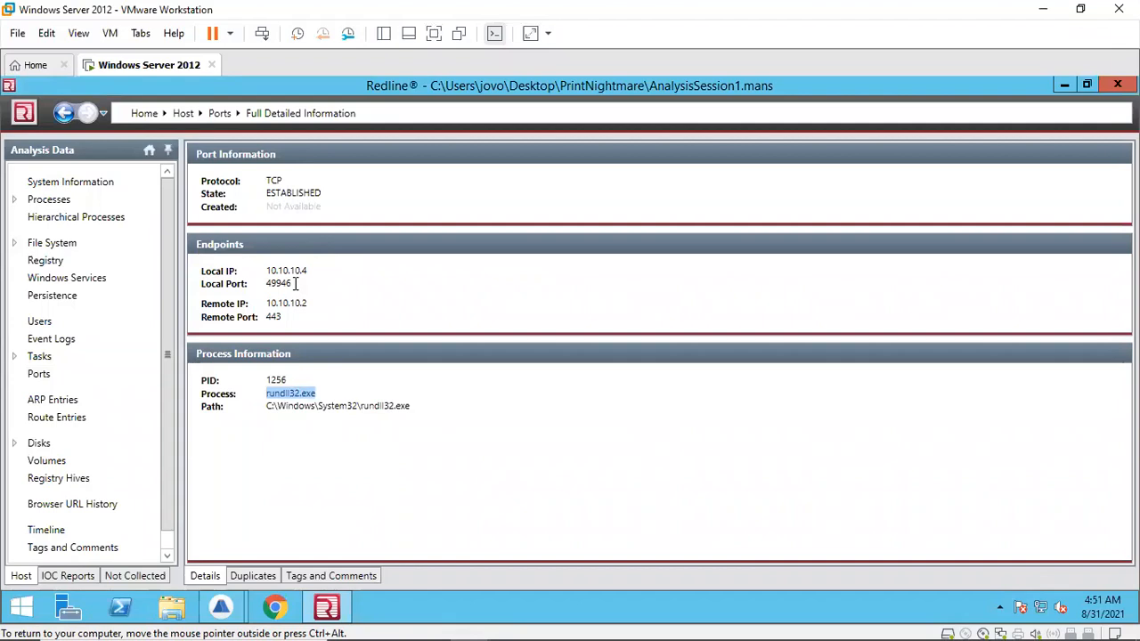
pyautogui.moveTo(295, 283); pyautogui.dragTo(268, 285)
pyautogui.hotkey('ctrl', 'c')
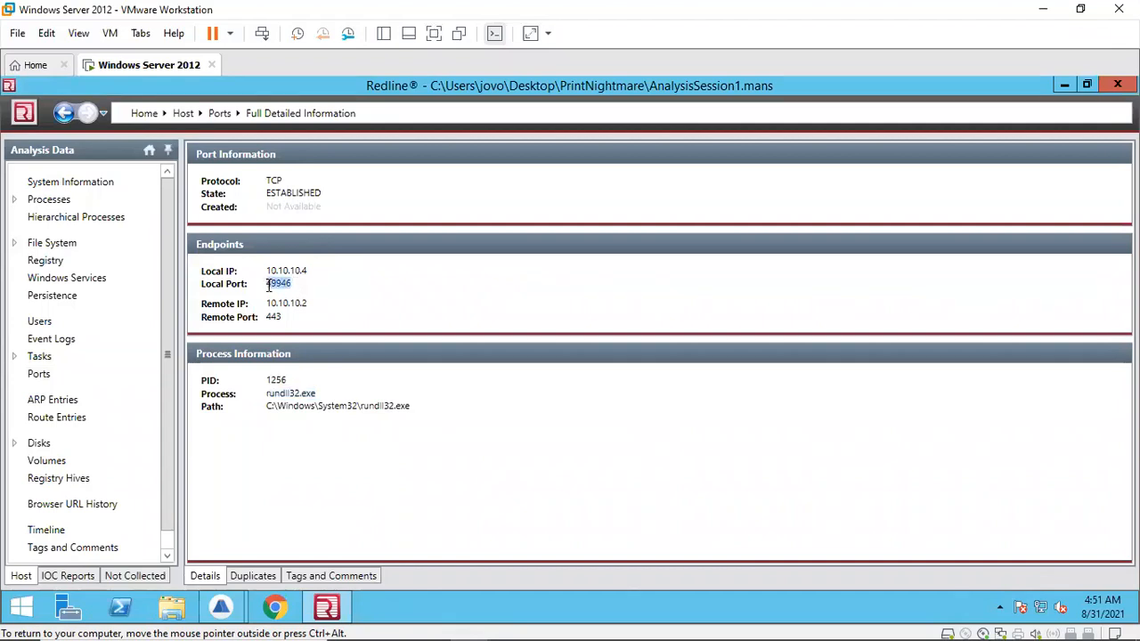
pyautogui.moveTo(568, 622)
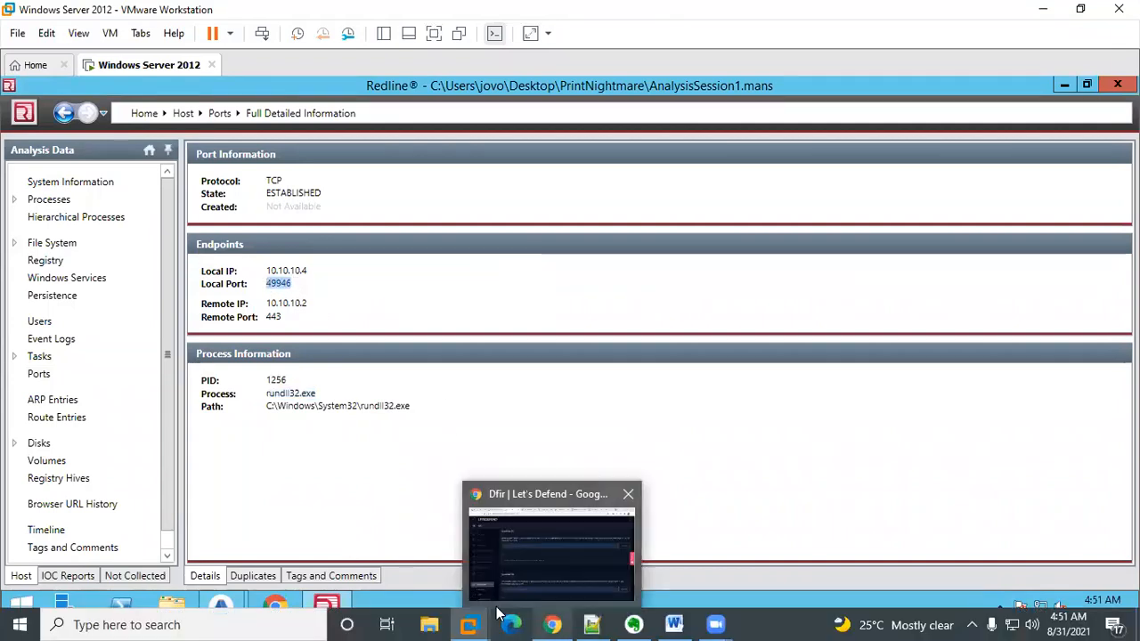
pyautogui.click(592, 625)
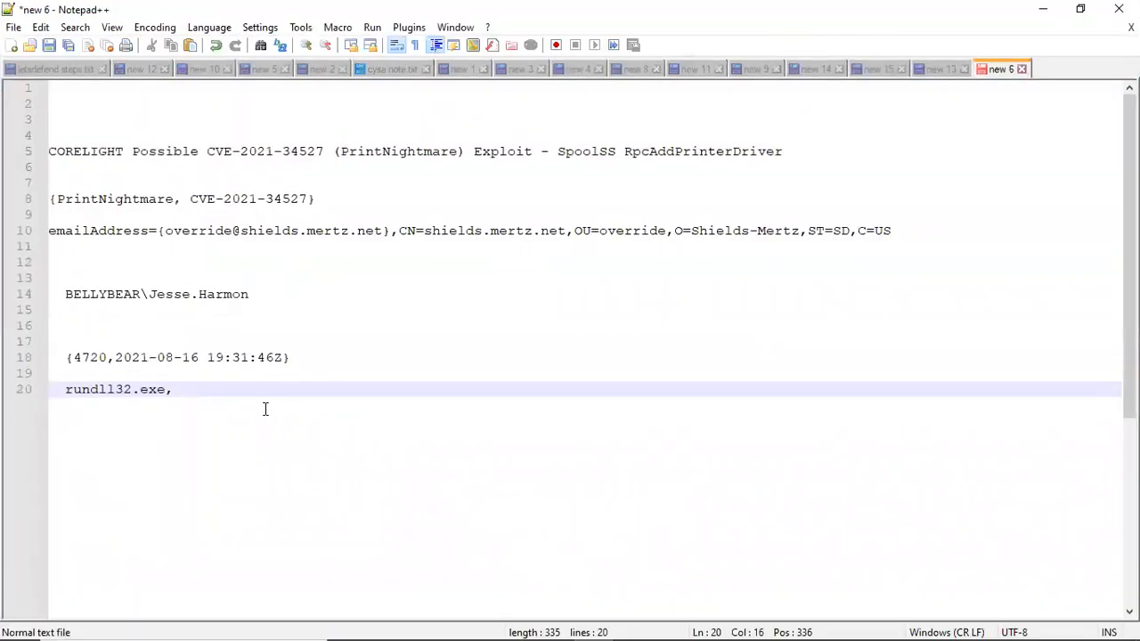
pyautogui.hotkey('ctrl', 'v')
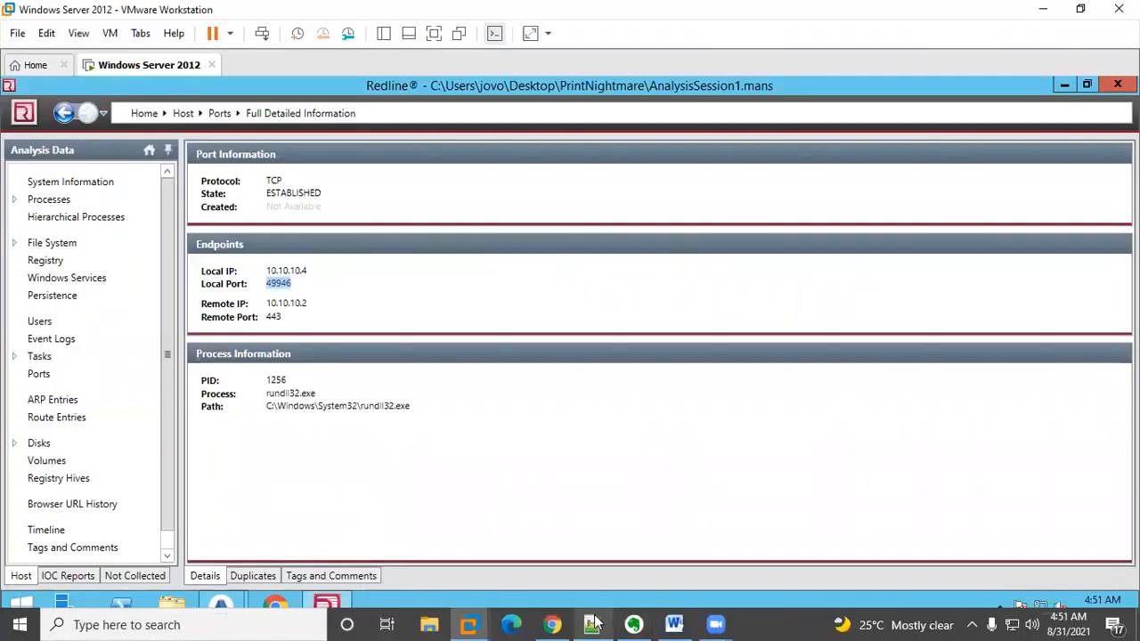
pyautogui.click(641, 625)
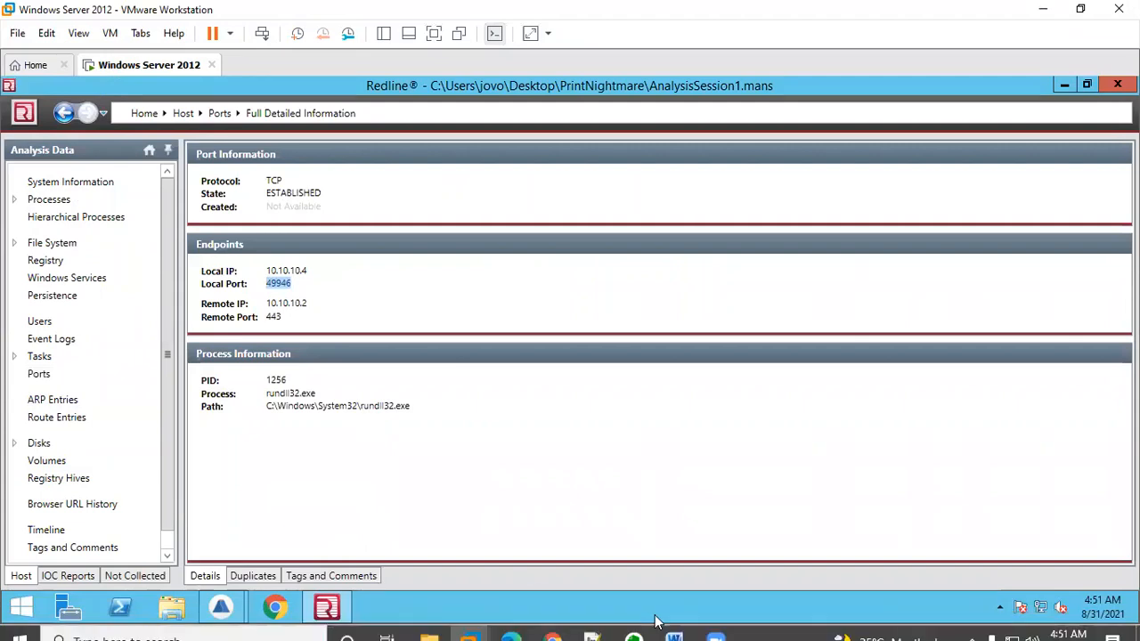
pyautogui.moveTo(592, 625)
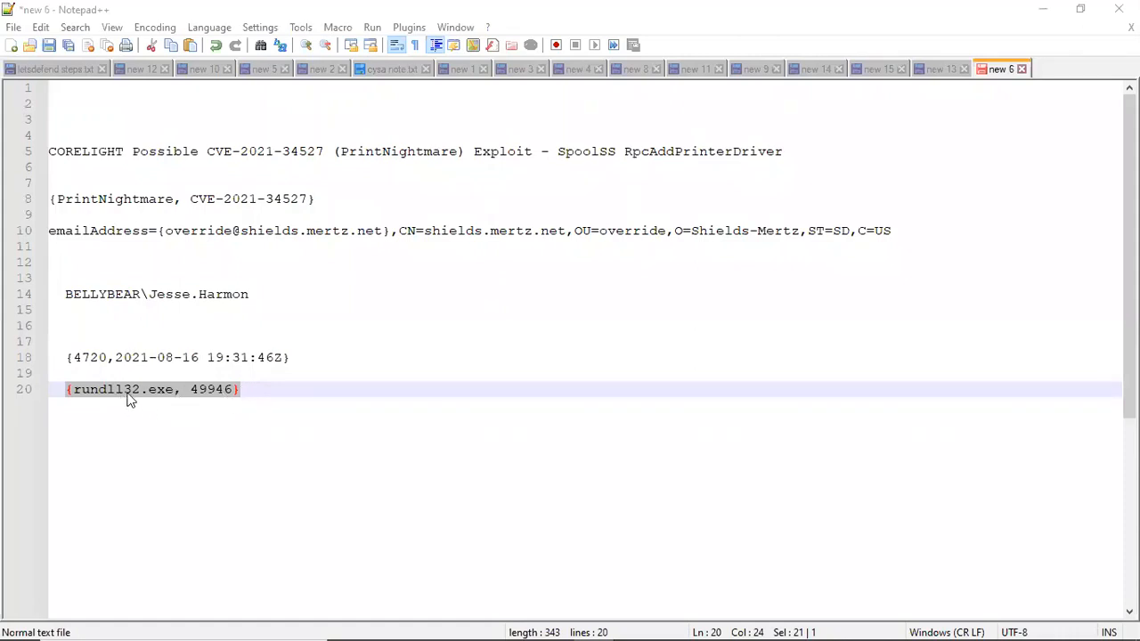
# Step: Try submitting {rundll32.exe, 49946} as Question 11's answer on the challenge page
pyautogui.moveTo(513, 624)
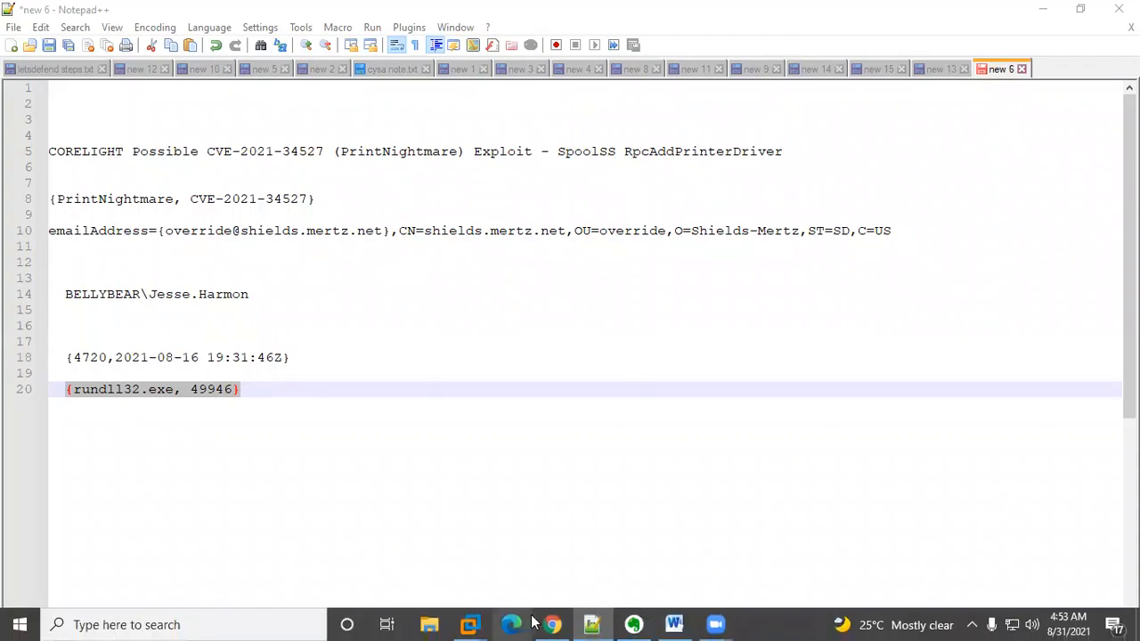
pyautogui.click(553, 623)
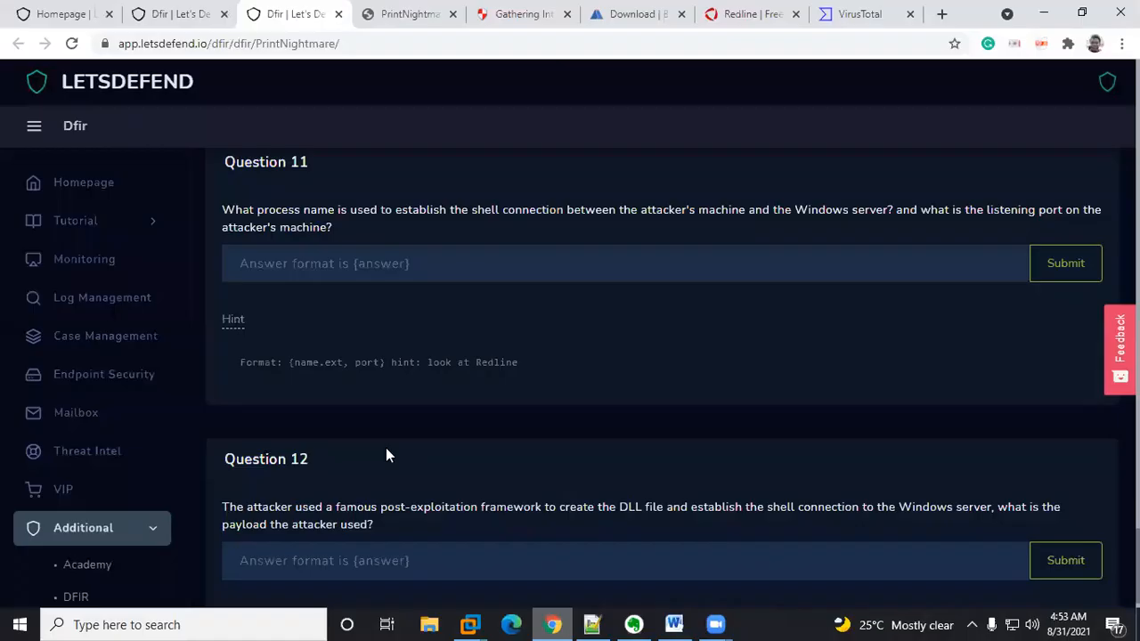
pyautogui.click(323, 265)
pyautogui.write('{rundll32.exe, 49946}')
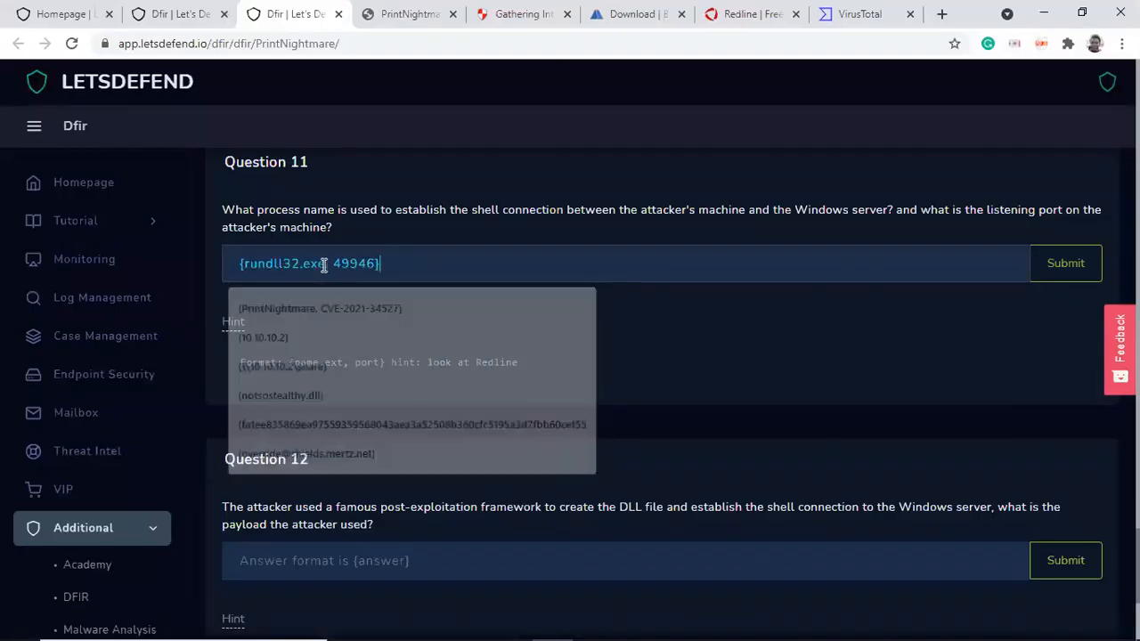
pyautogui.press('Return')
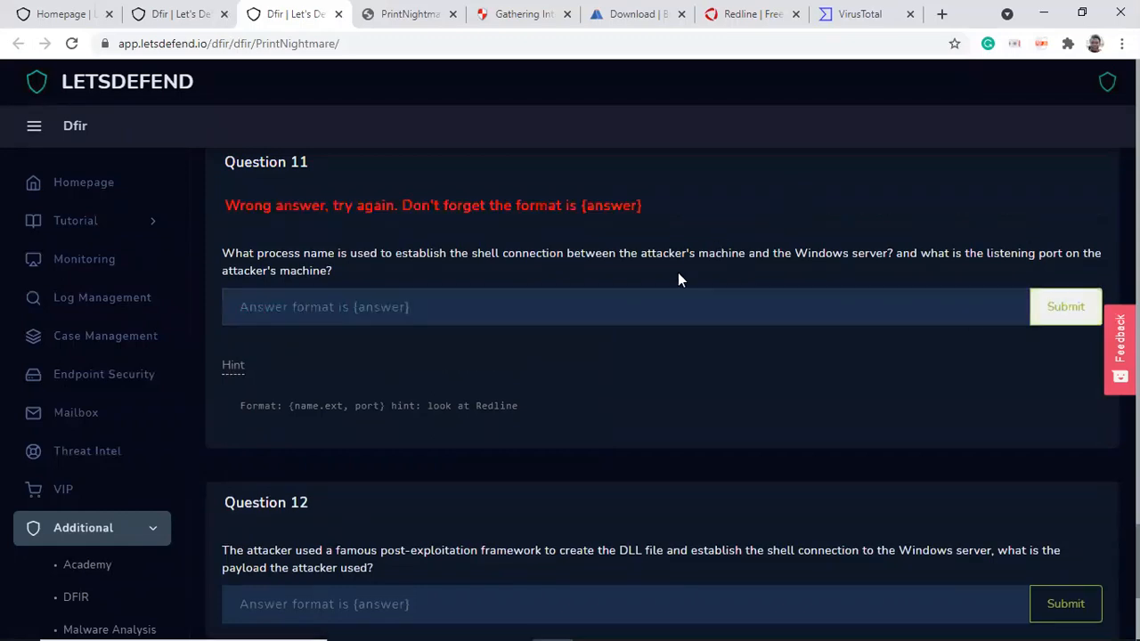
pyautogui.click(313, 299)
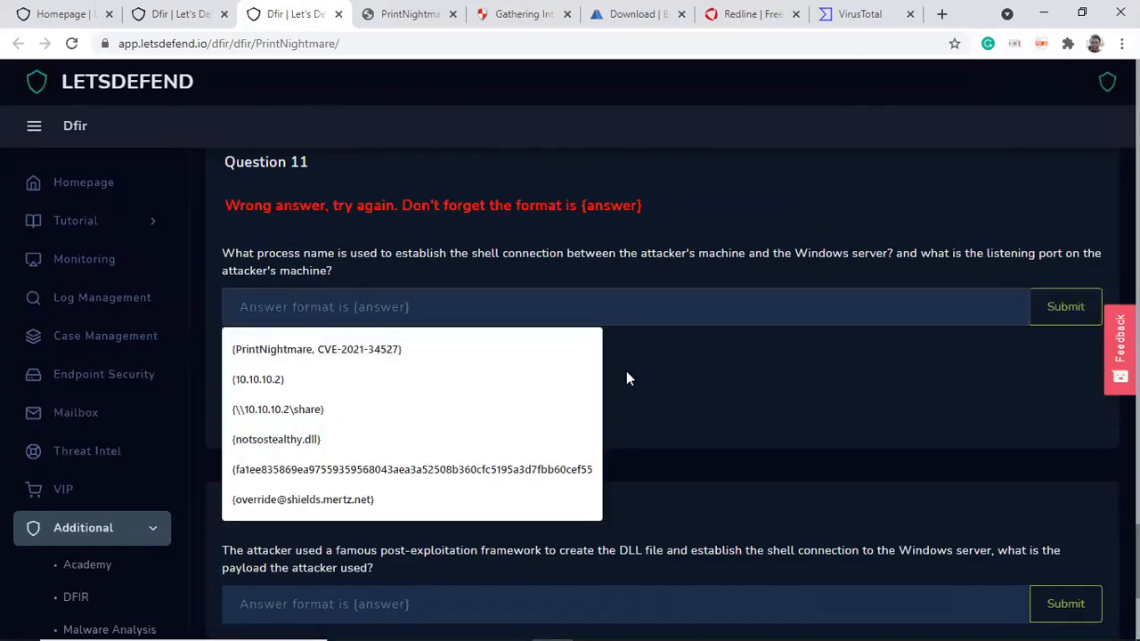
pyautogui.click(663, 374)
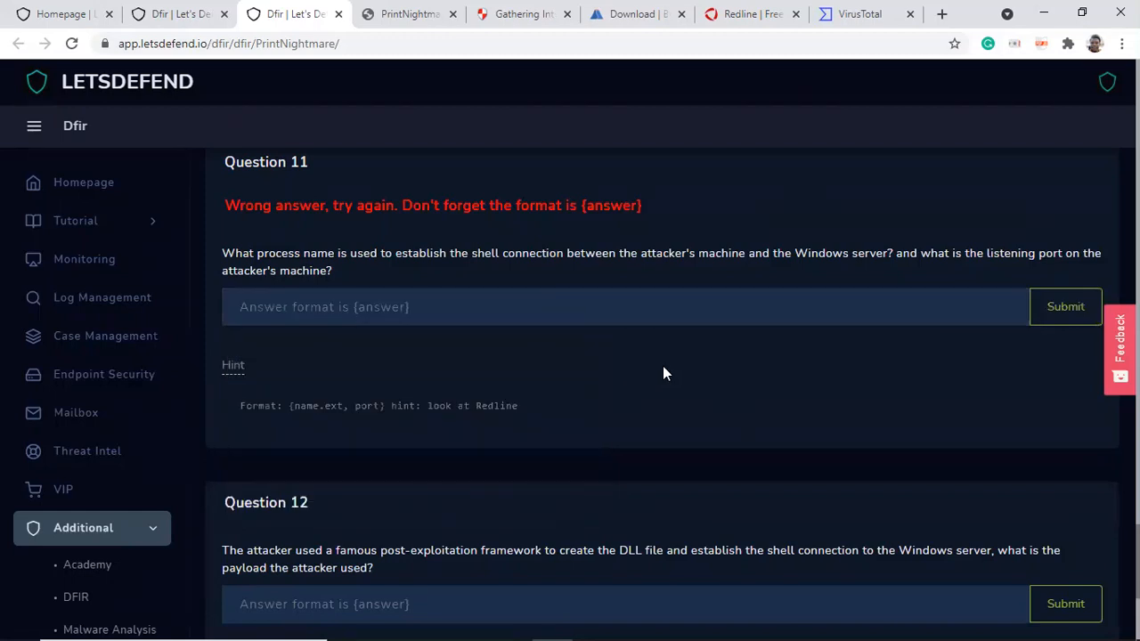
# Step: Try submitting an edited version of the rundll32.exe answer for Question 11
pyautogui.click(321, 303)
pyautogui.write('{rundll32.exe, 49946}')
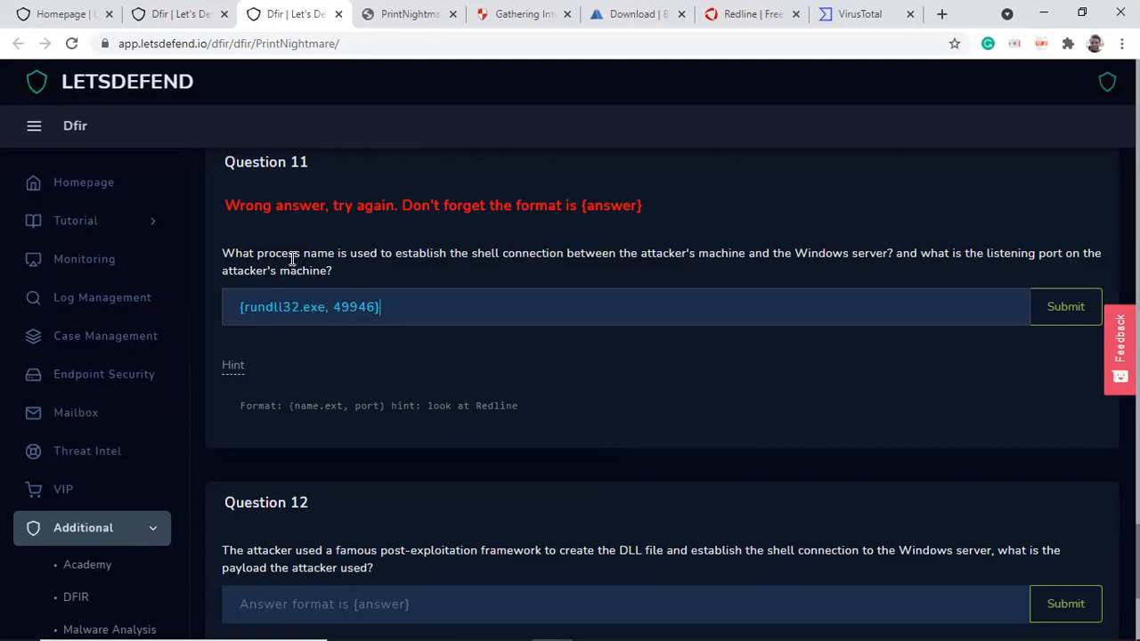
pyautogui.click(336, 307)
pyautogui.press('BackSpace')
pyautogui.click(1057, 308)
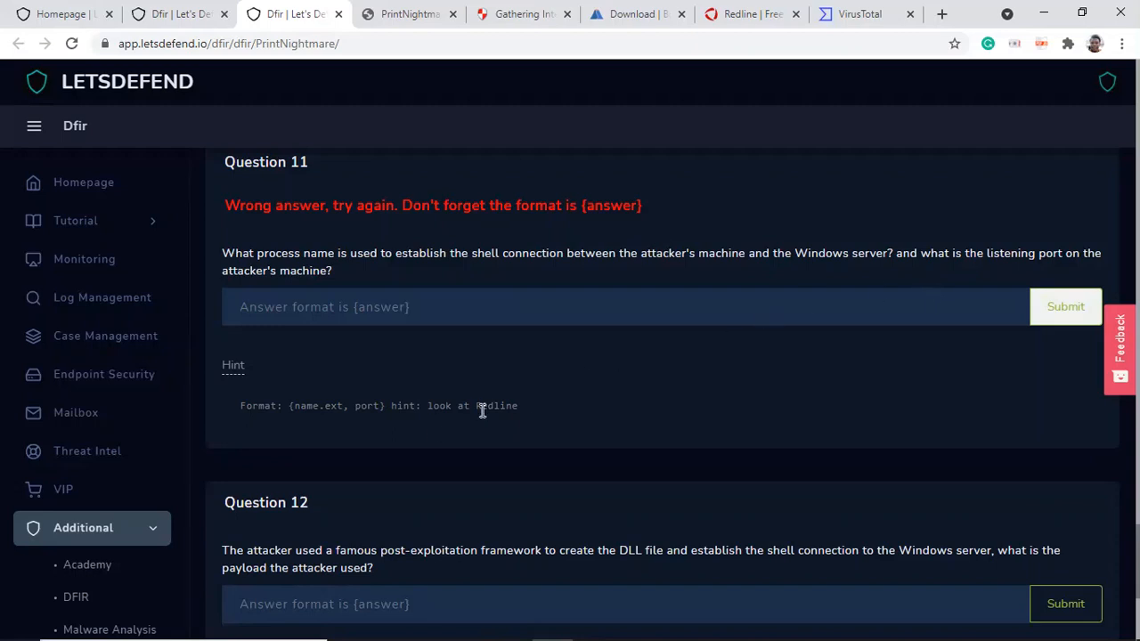
pyautogui.click(330, 314)
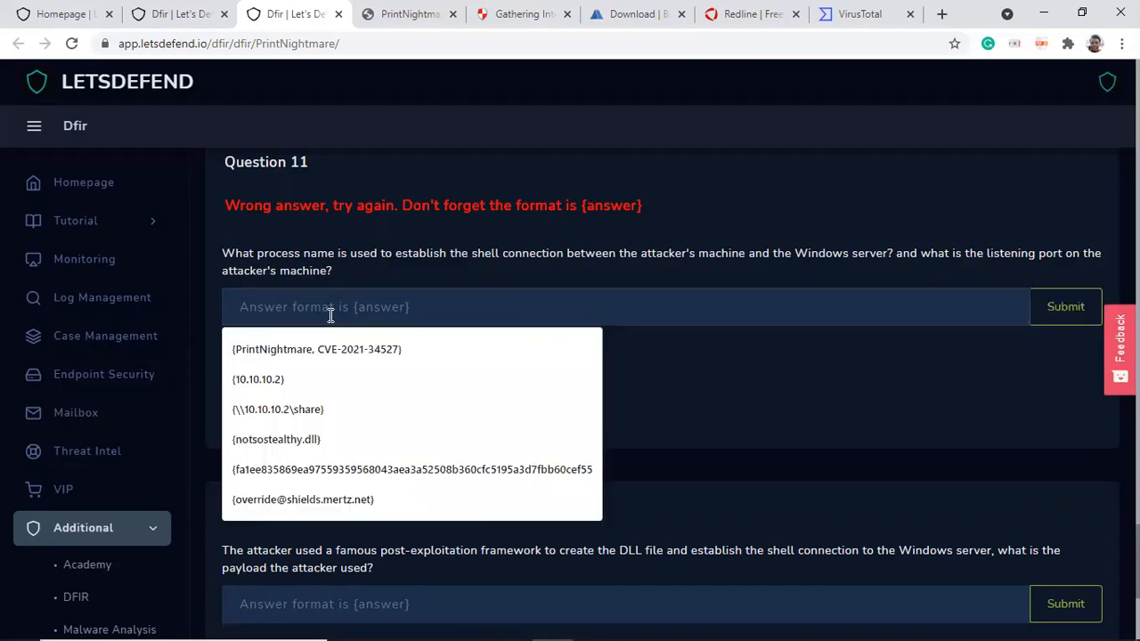
pyautogui.click(702, 347)
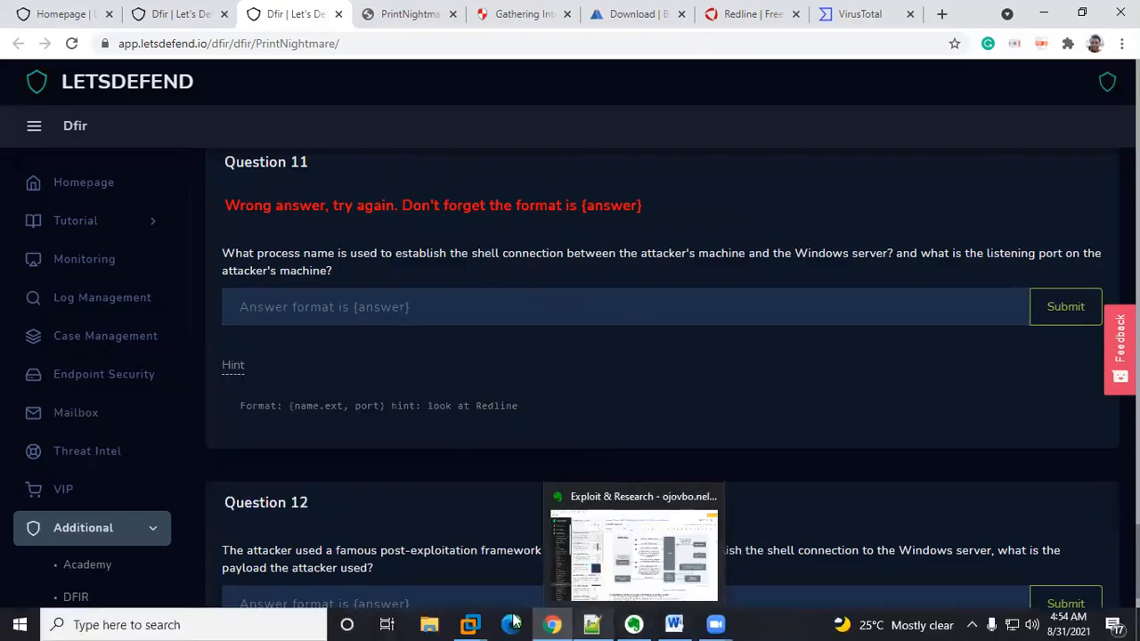
# Step: Return to Redline and select the remote port of the rundll32.exe connection
pyautogui.moveTo(470, 623)
pyautogui.click(584, 513)
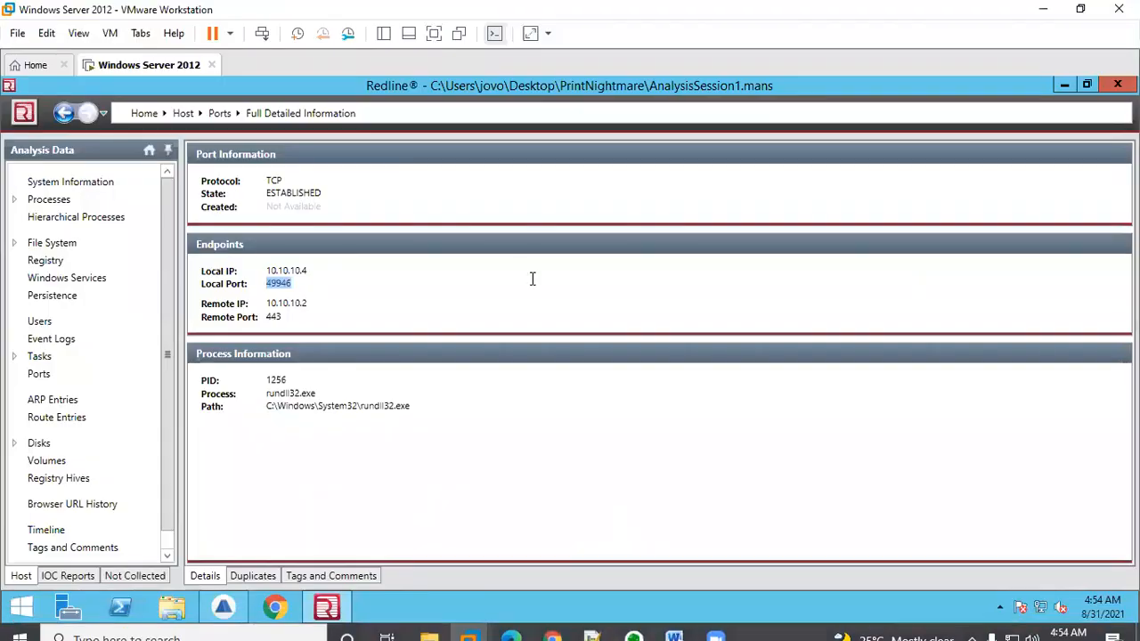
pyautogui.click(283, 317)
pyautogui.doubleClick(264, 318)
pyautogui.click(268, 282)
# Step: Enter and submit {rundll32.exe, 443} as Question 11's answer
pyautogui.moveTo(399, 623)
pyautogui.moveTo(469, 625)
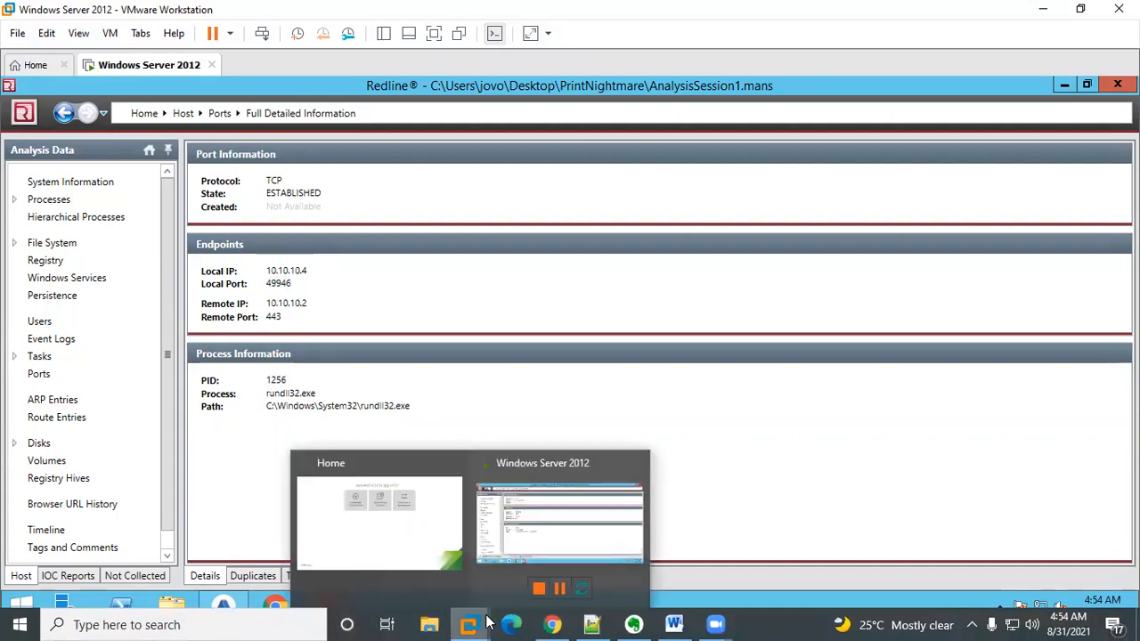
pyautogui.click(552, 625)
pyautogui.click(291, 315)
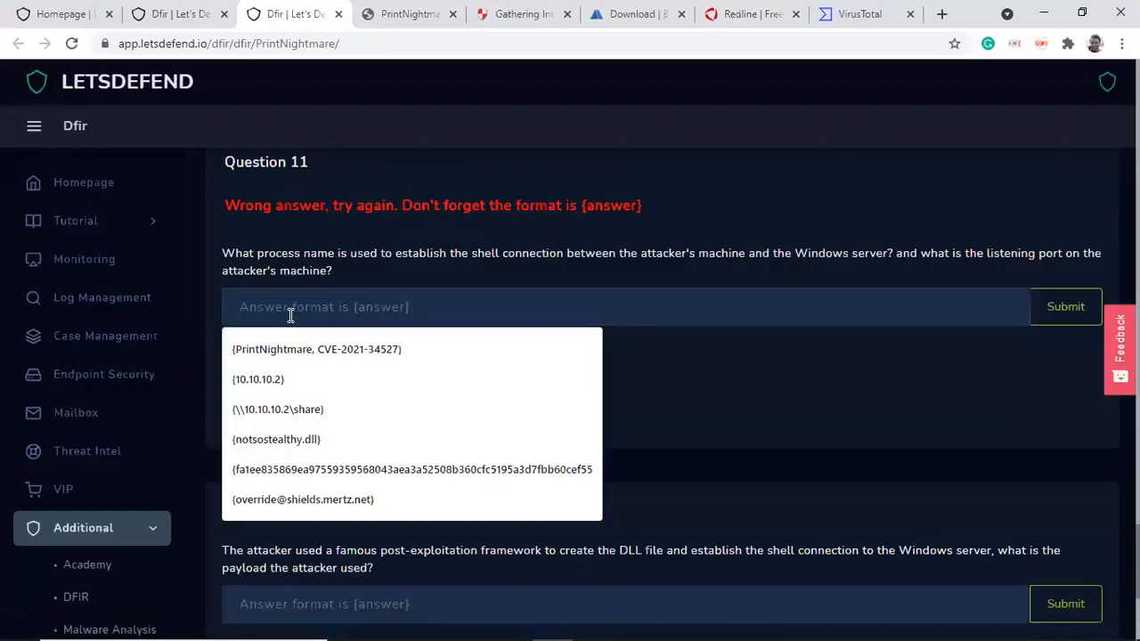
pyautogui.write('{rundll32.exe, 49946}')
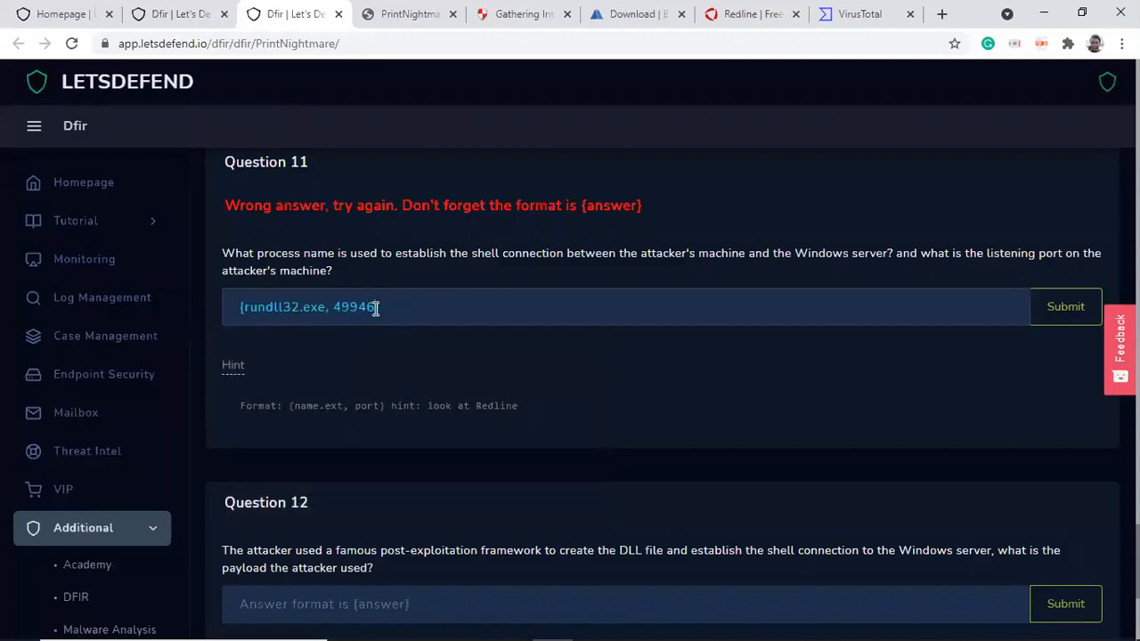
pyautogui.press('BackSpace')
pyautogui.press('BackSpace')
pyautogui.press('BackSpace')
pyautogui.write('3')
pyautogui.press('BackSpace')
pyautogui.press('BackSpace')
pyautogui.write('43')
pyautogui.click(1062, 307)
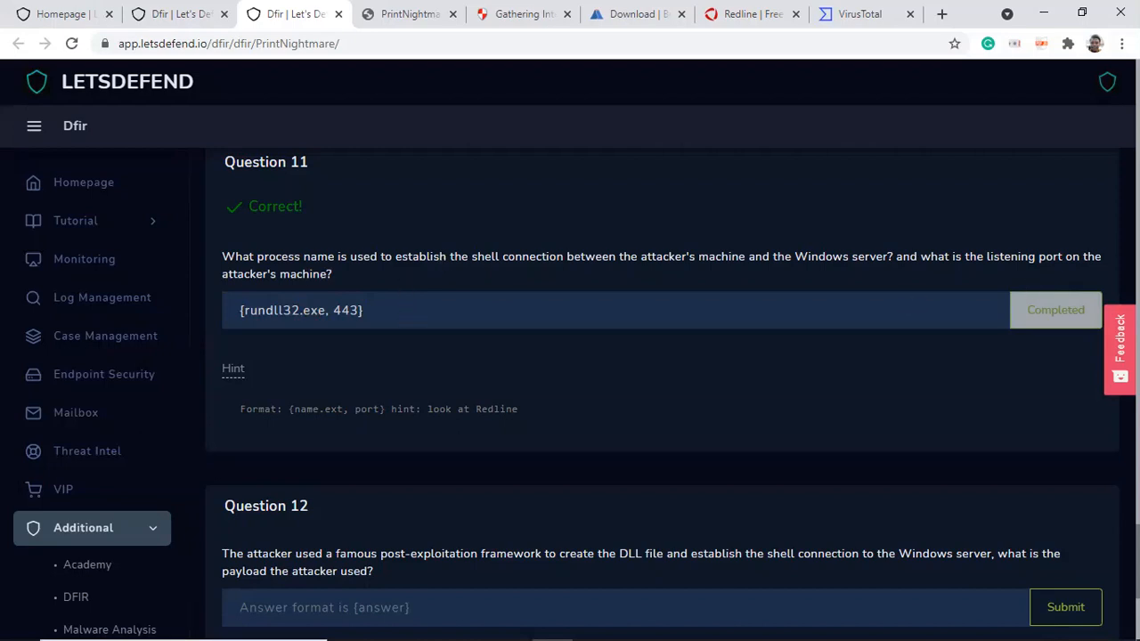
# Step: Read through the full hint text for Question 12
pyautogui.scroll(-4, 663, 392)
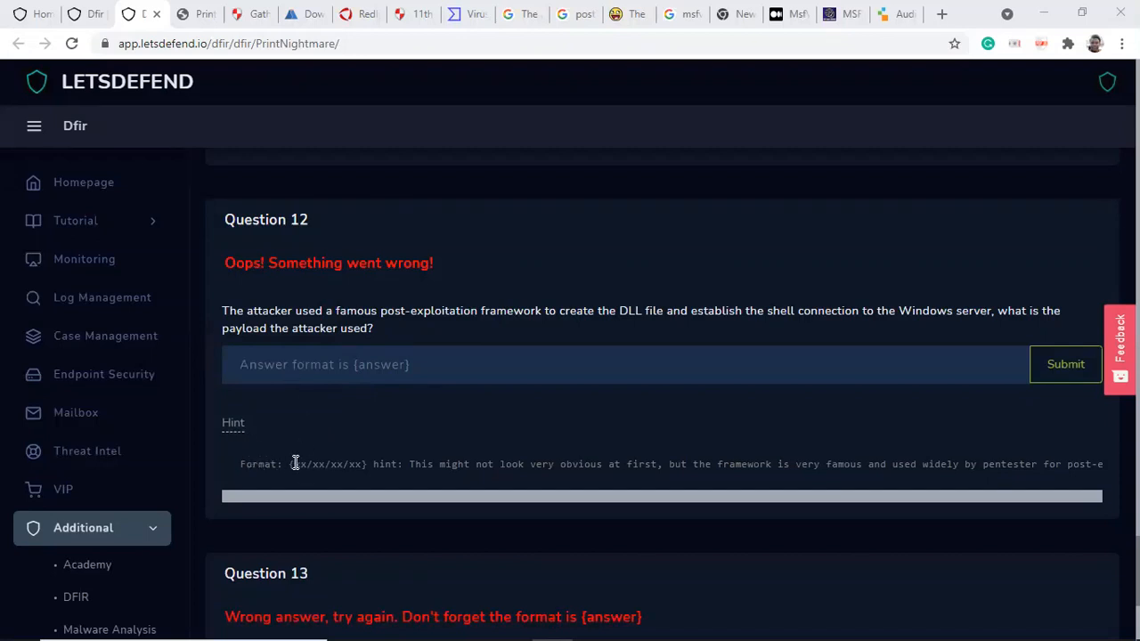
pyautogui.moveTo(288, 463); pyautogui.dragTo(369, 468)
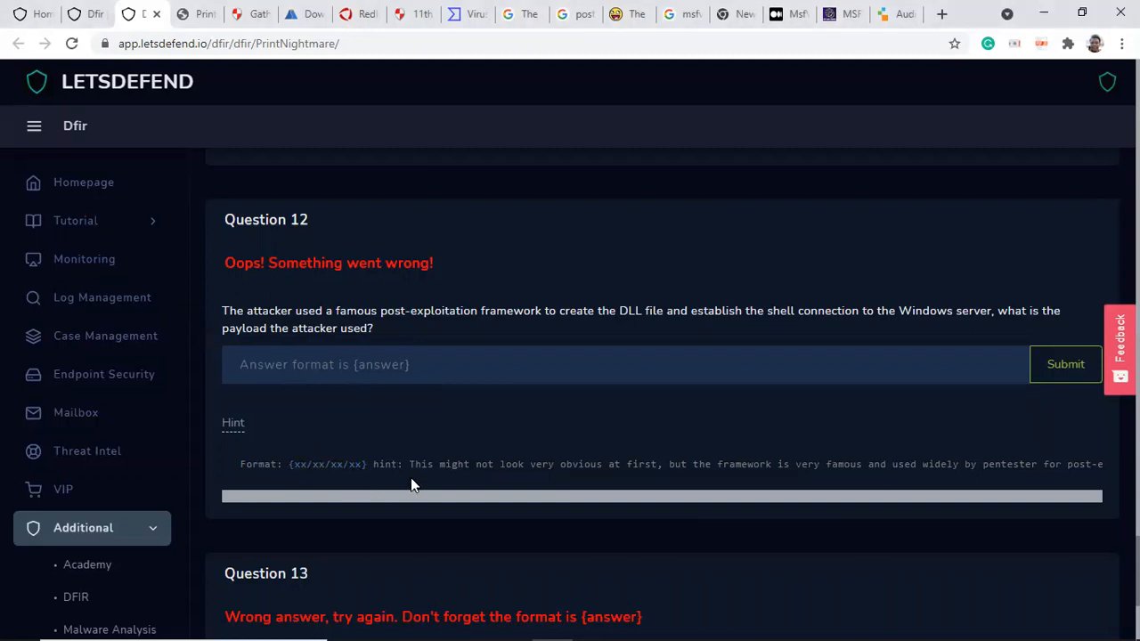
pyautogui.hscroll(1, 411, 479)
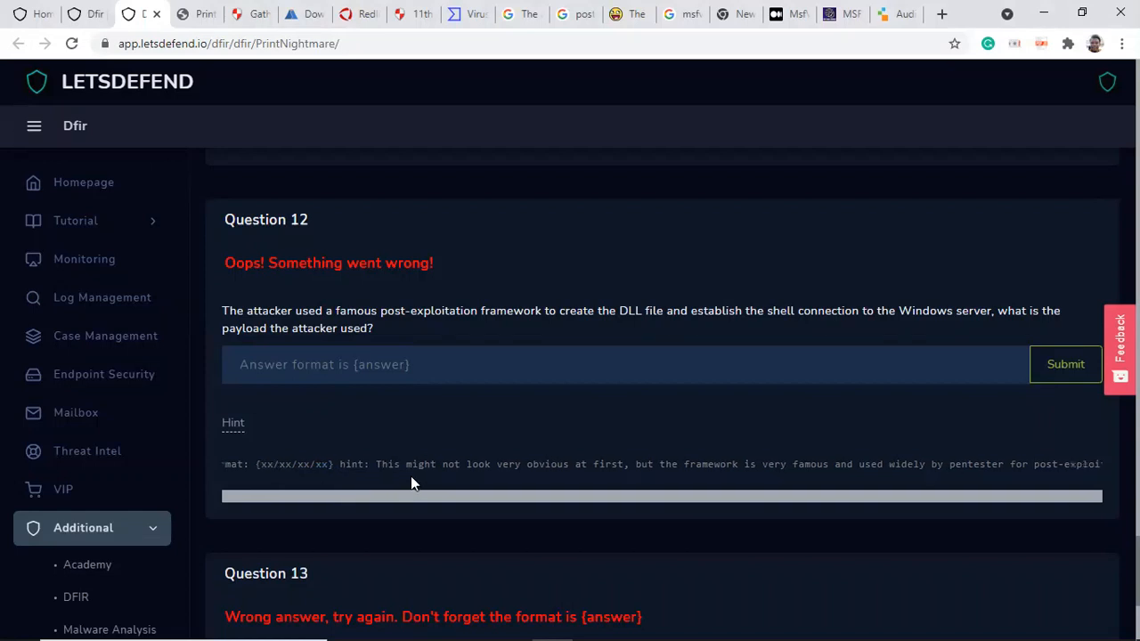
pyautogui.hscroll(3, 516, 472)
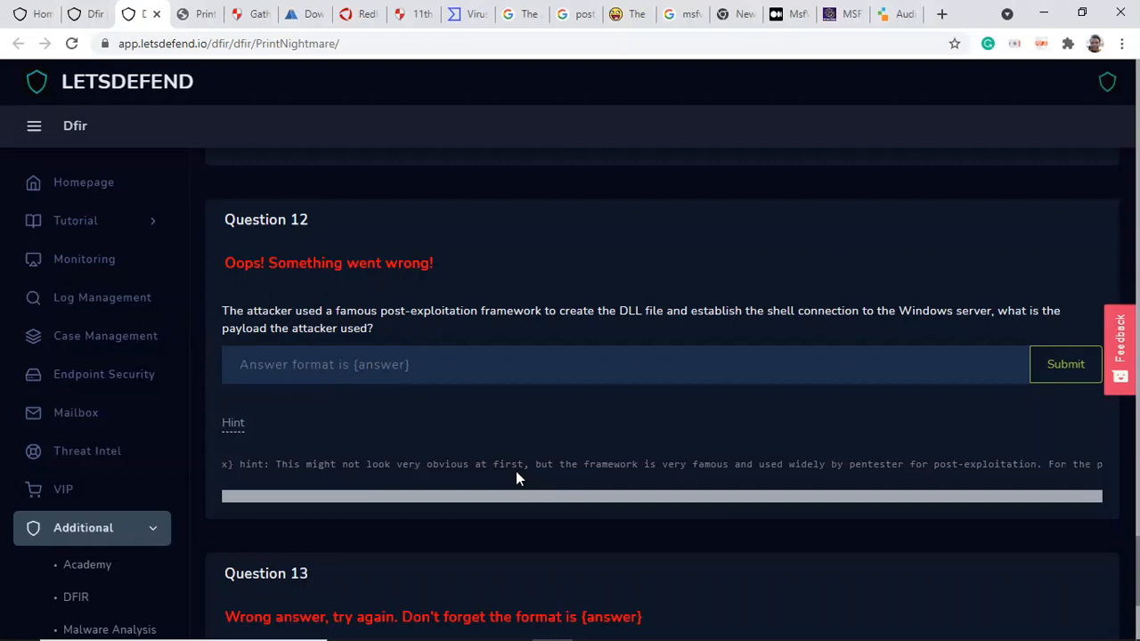
pyautogui.hscroll(2, 515, 478)
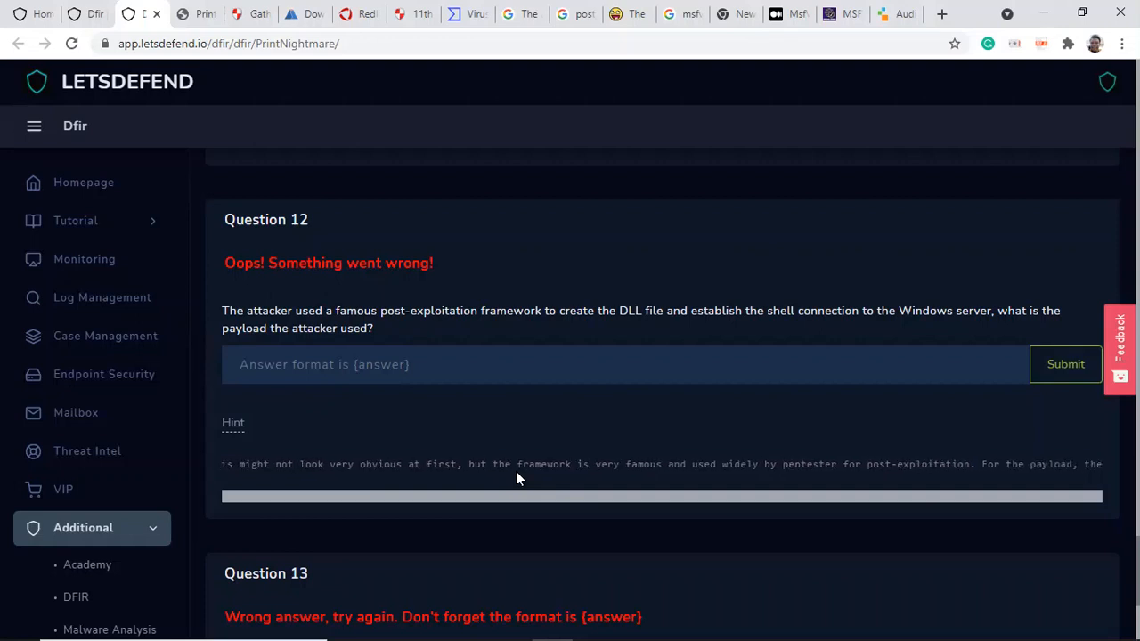
pyautogui.hscroll(1, 516, 479)
pyautogui.hscroll(1, 516, 478)
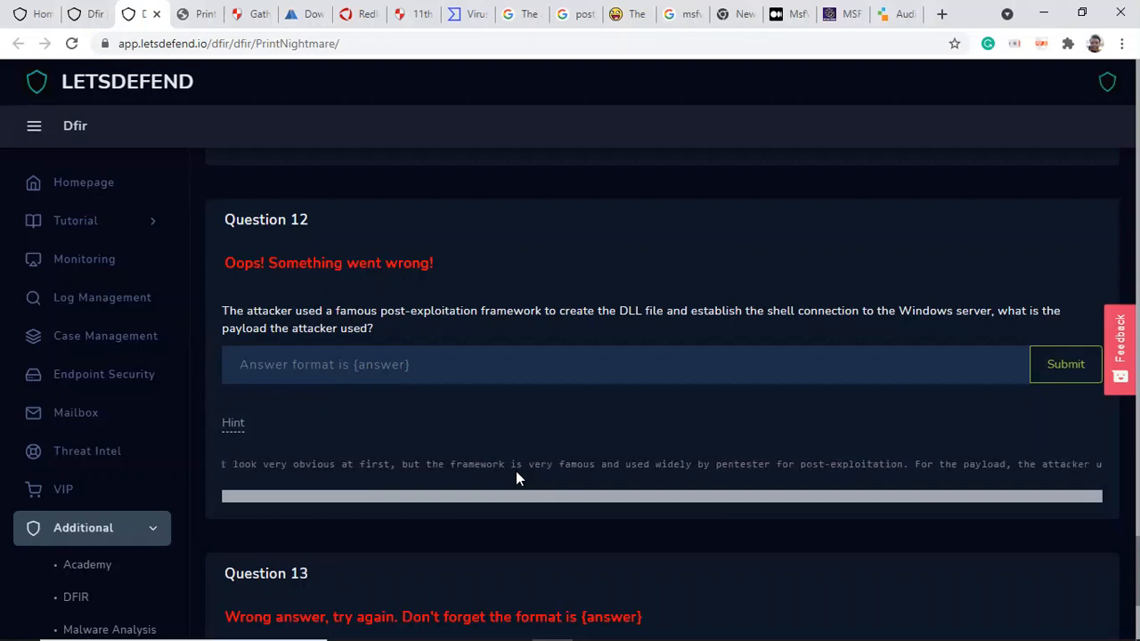
pyautogui.hscroll(1, 516, 479)
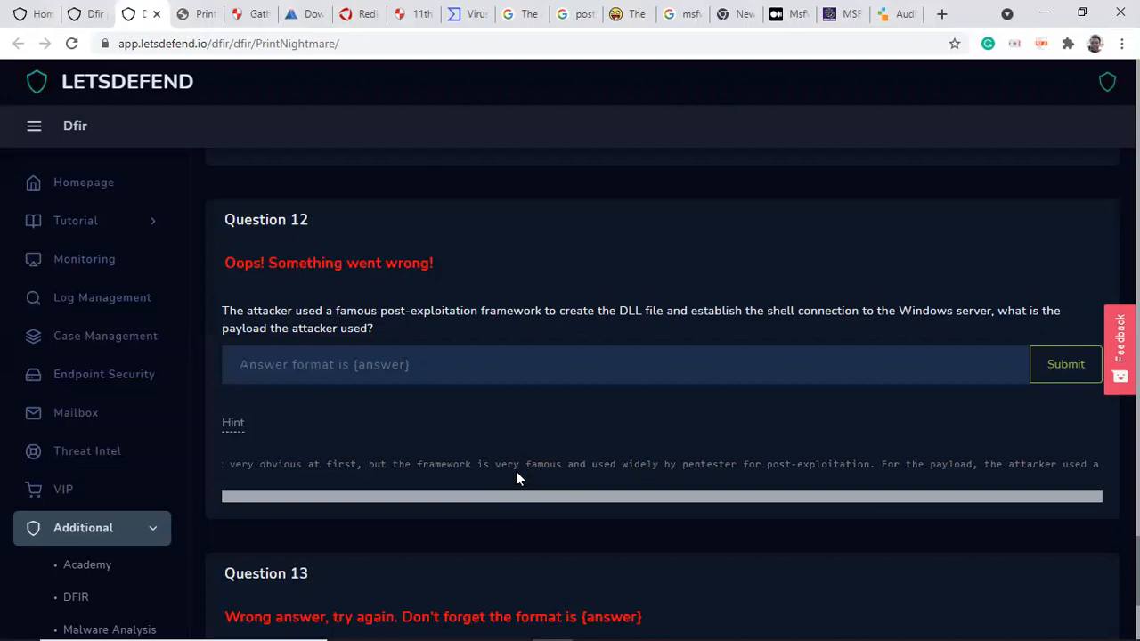
pyautogui.press('Right')
pyautogui.press('Right')
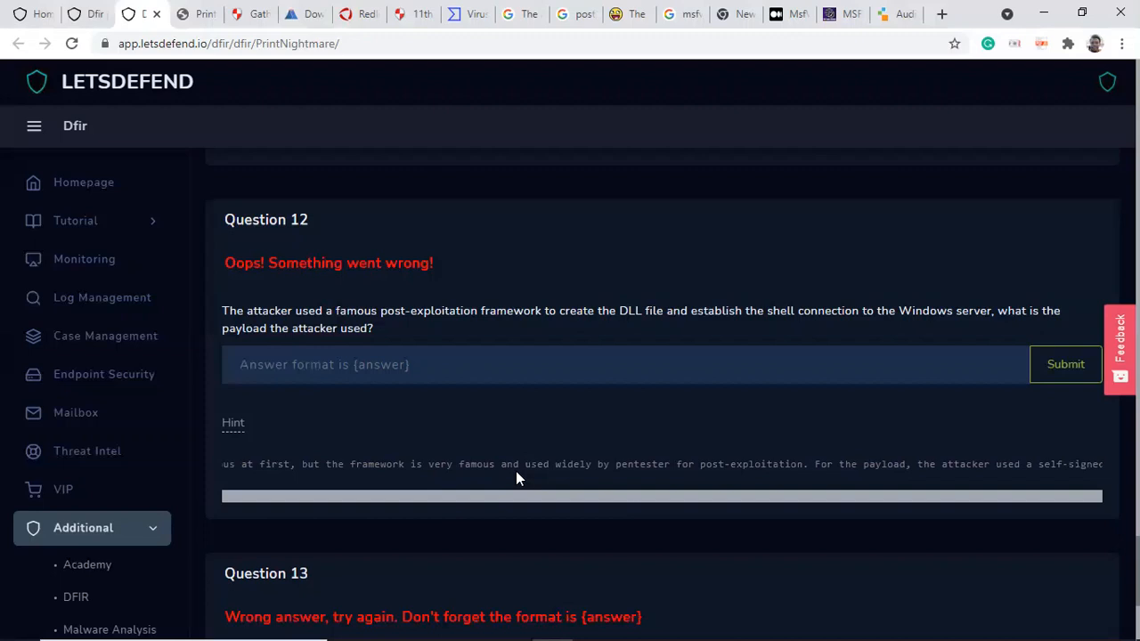
pyautogui.press('Right')
pyautogui.press('Right')
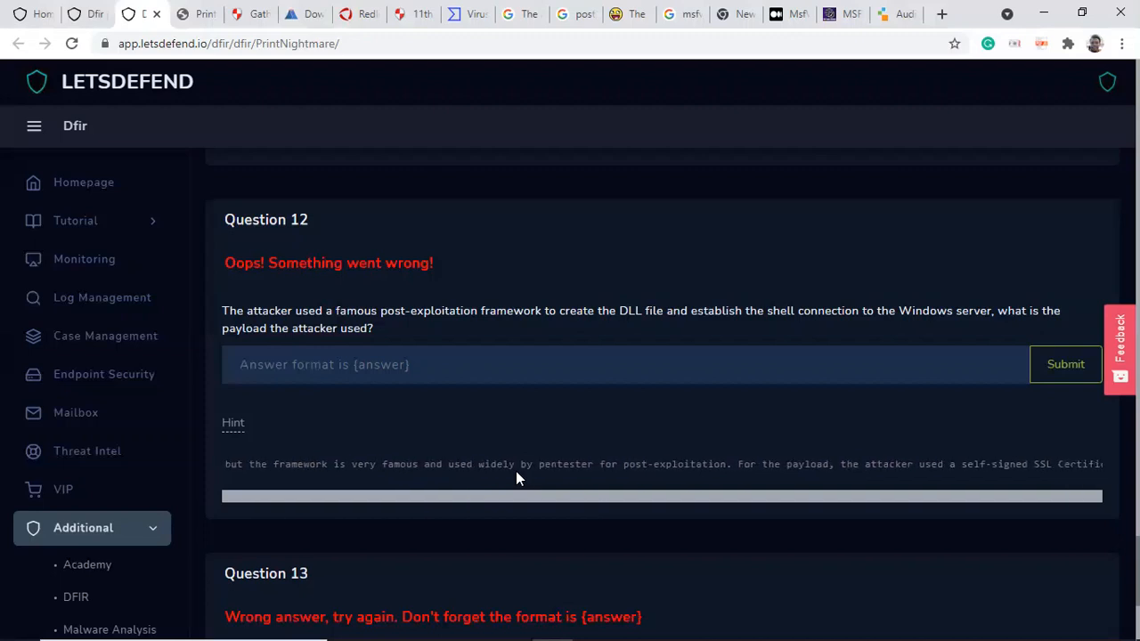
pyautogui.press('Right')
pyautogui.press('Right')
pyautogui.press('Right')
pyautogui.press('Right')
pyautogui.press('Right')
pyautogui.press('Right')
pyautogui.press('Right')
pyautogui.press('Right')
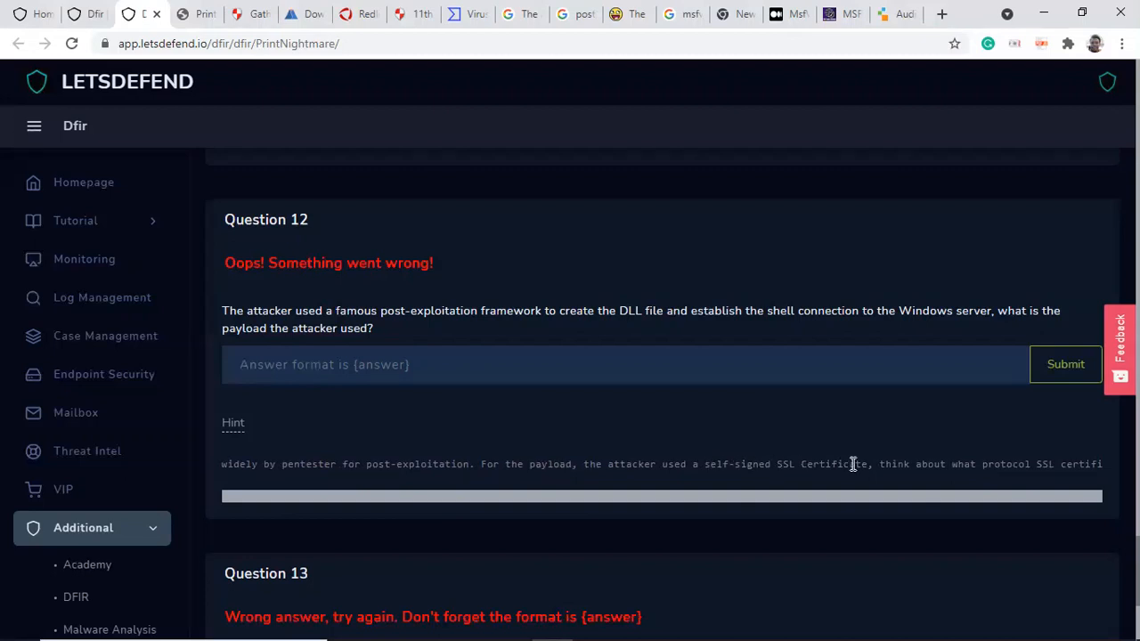
pyautogui.press('Right')
pyautogui.press('Right')
pyautogui.press('Right')
pyautogui.press('Right')
pyautogui.press('Right')
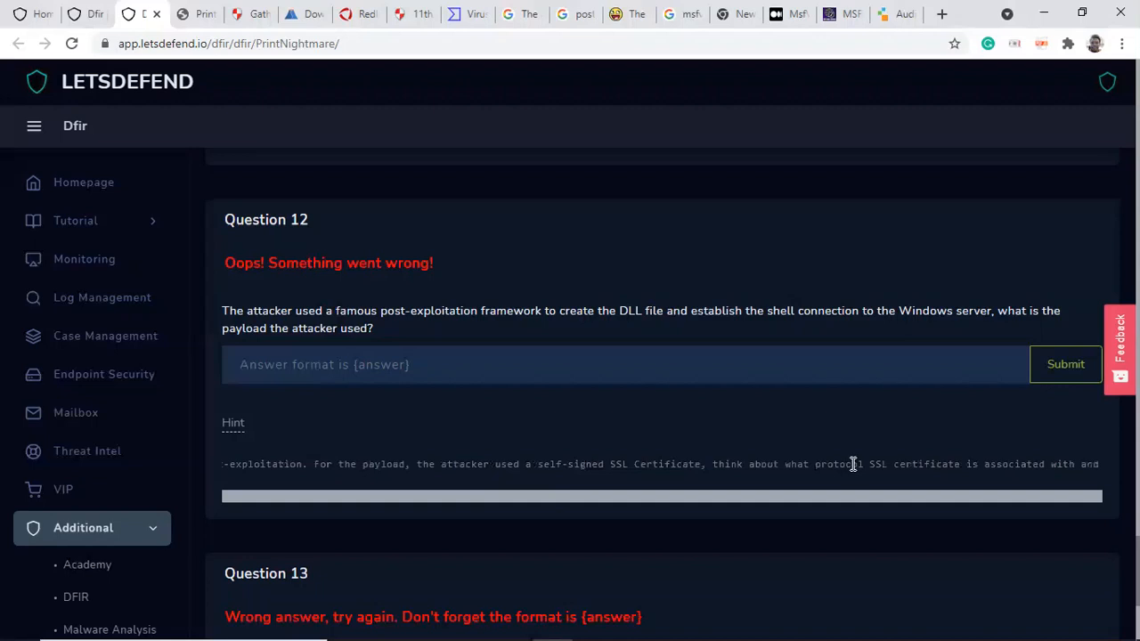
pyautogui.press('Right')
pyautogui.press('Right')
pyautogui.press('Right')
pyautogui.press('Right')
pyautogui.press('Right')
pyautogui.press('Right')
pyautogui.press('Right')
pyautogui.press('Right')
pyautogui.press('Right')
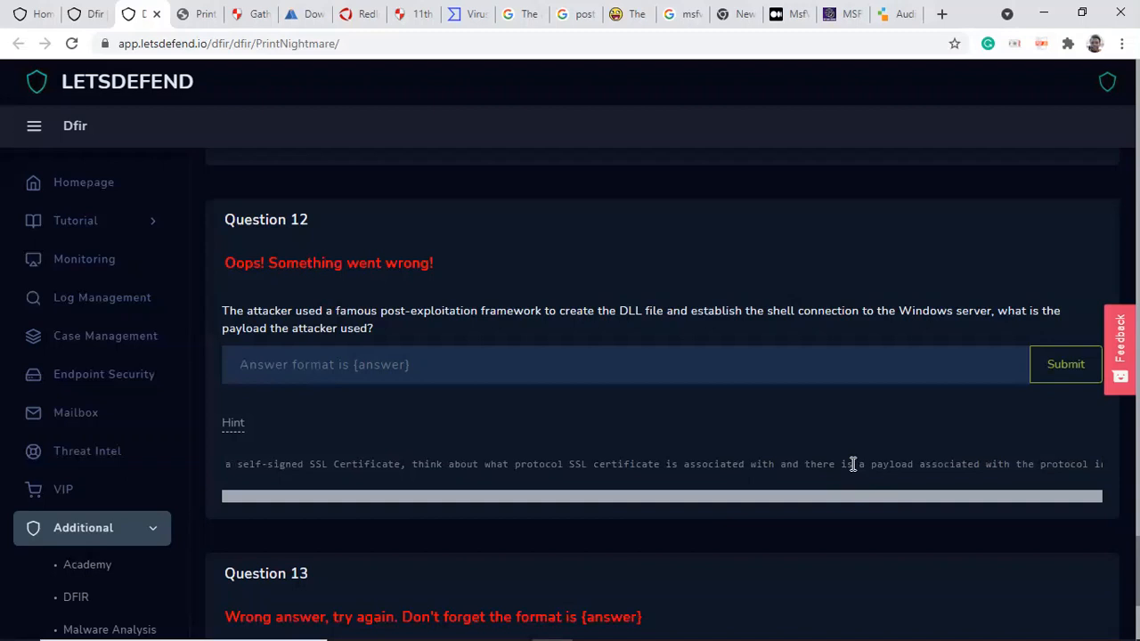
pyautogui.press('Right')
pyautogui.press('Right')
pyautogui.press('Right')
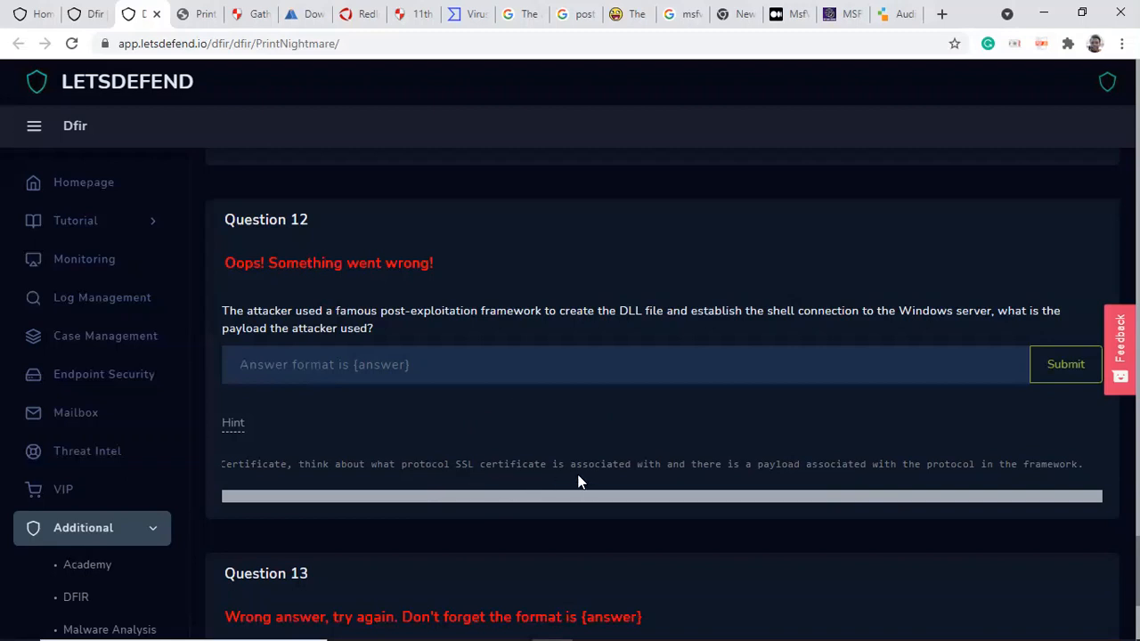
# Step: Switch to Brim and scroll through the ssl query results
pyautogui.moveTo(463, 624)
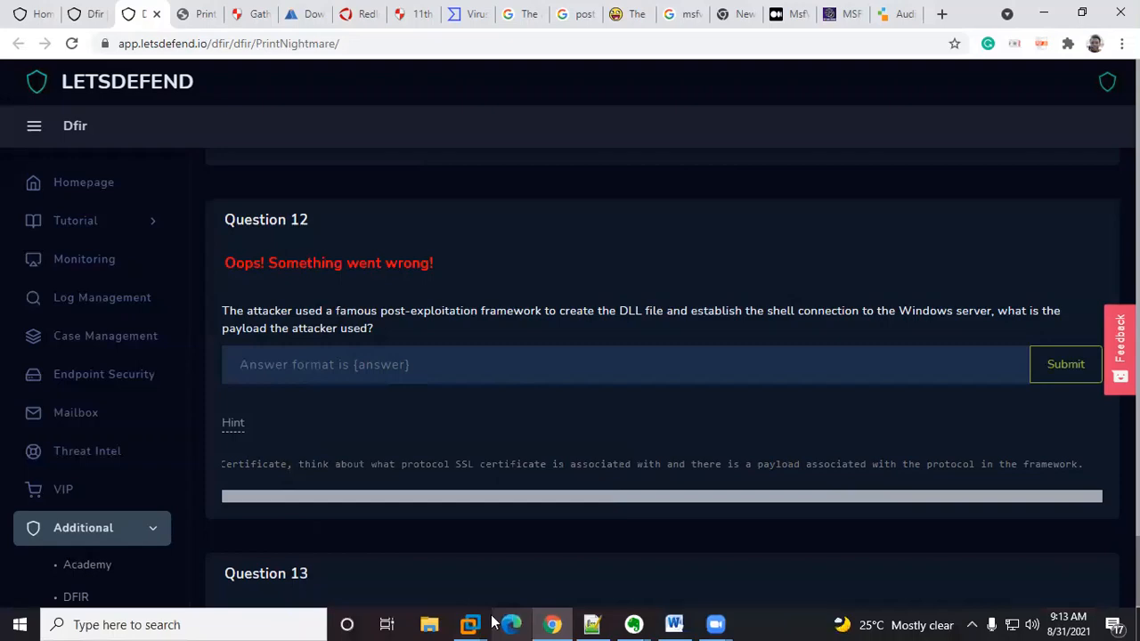
pyautogui.click(503, 524)
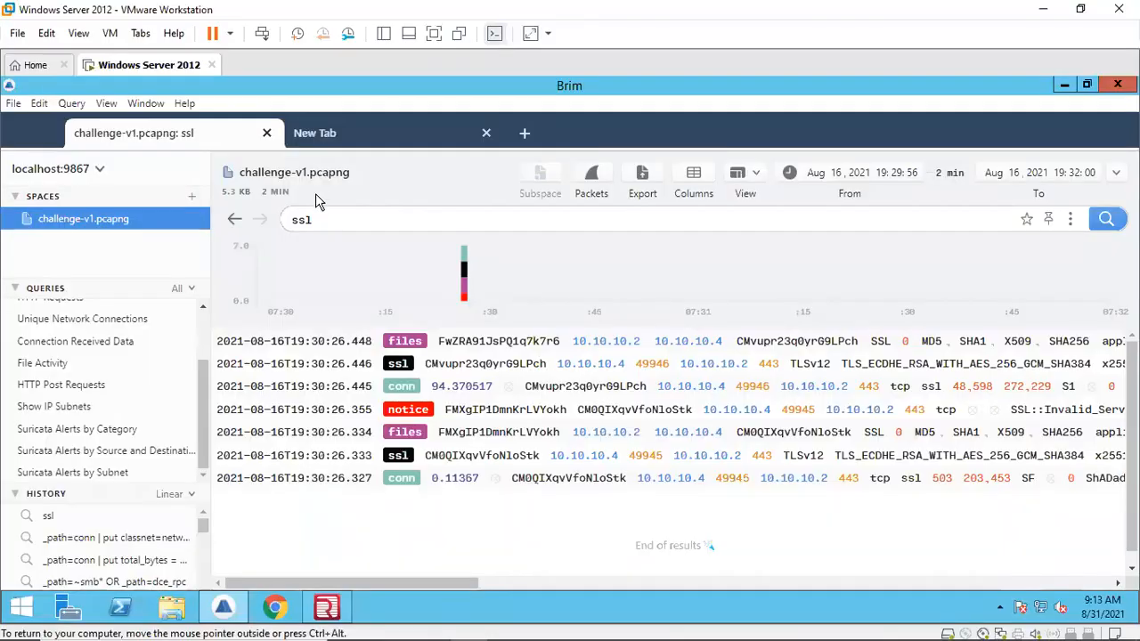
pyautogui.click(321, 213)
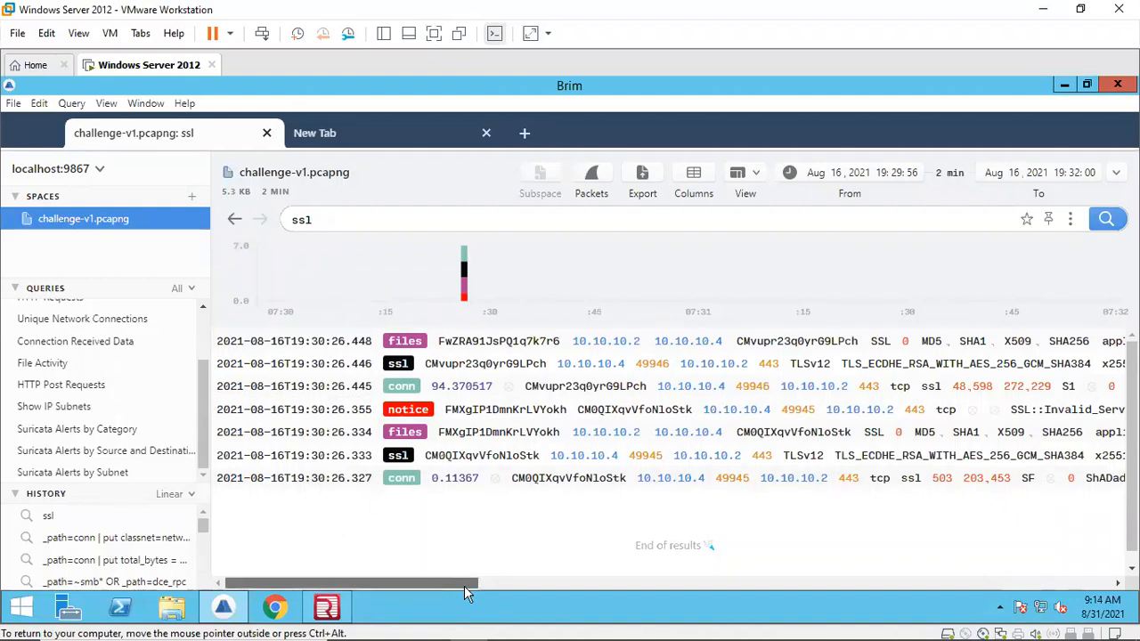
pyautogui.moveTo(464, 586); pyautogui.dragTo(513, 595)
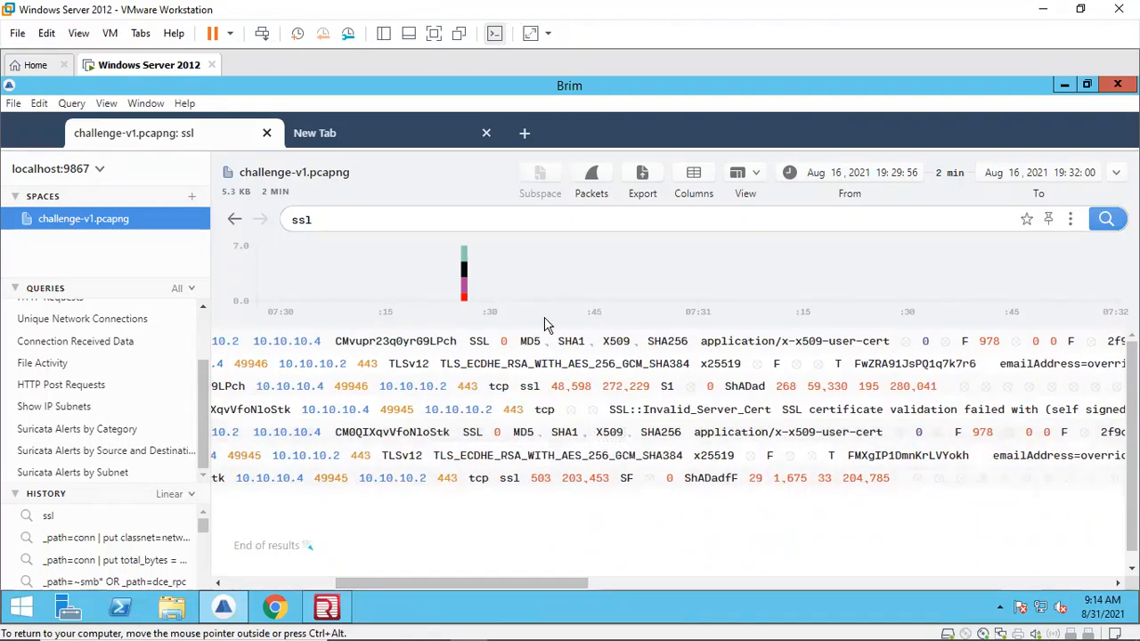
pyautogui.click(415, 224)
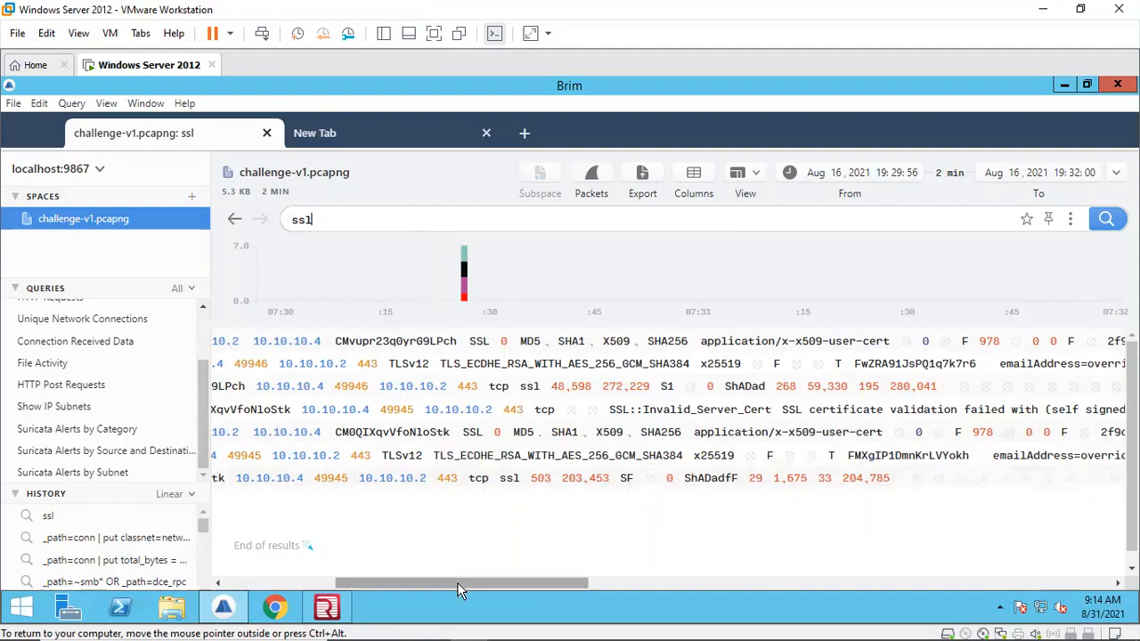
pyautogui.moveTo(457, 588); pyautogui.dragTo(388, 588)
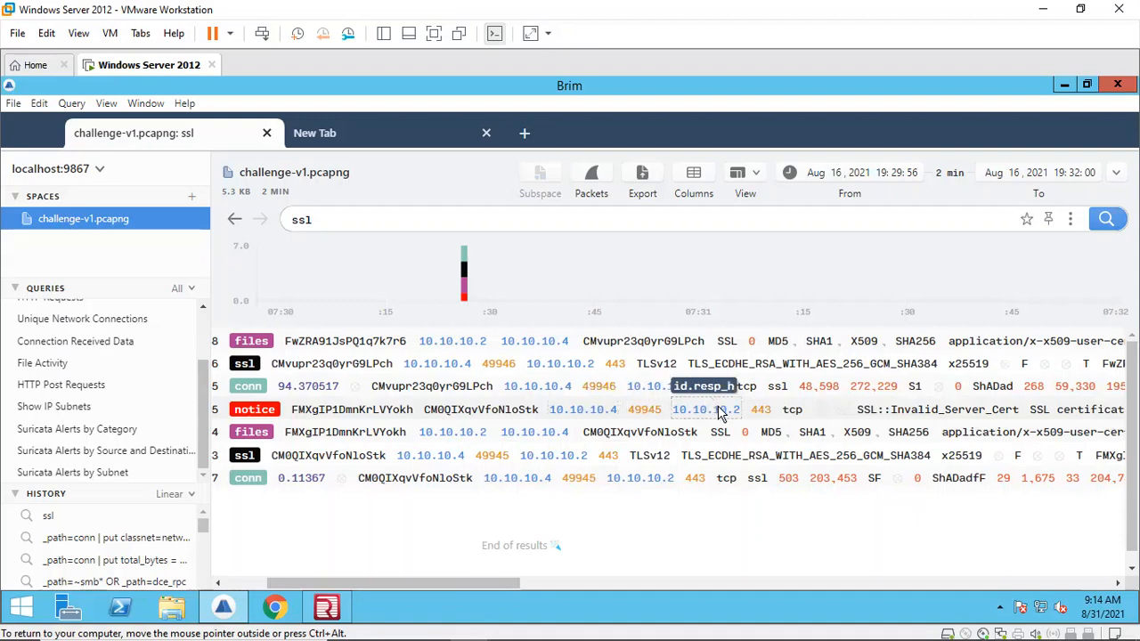
# Step: Refine the Brim query to ssl| filter 10.10.10.2
pyautogui.click(350, 219)
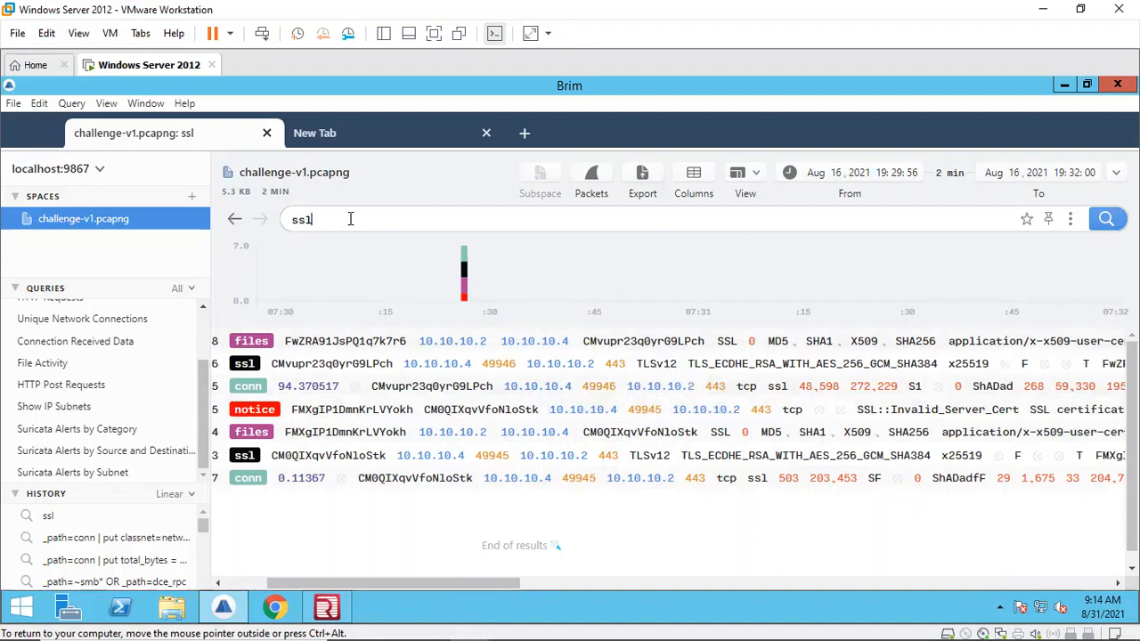
pyautogui.write('|')
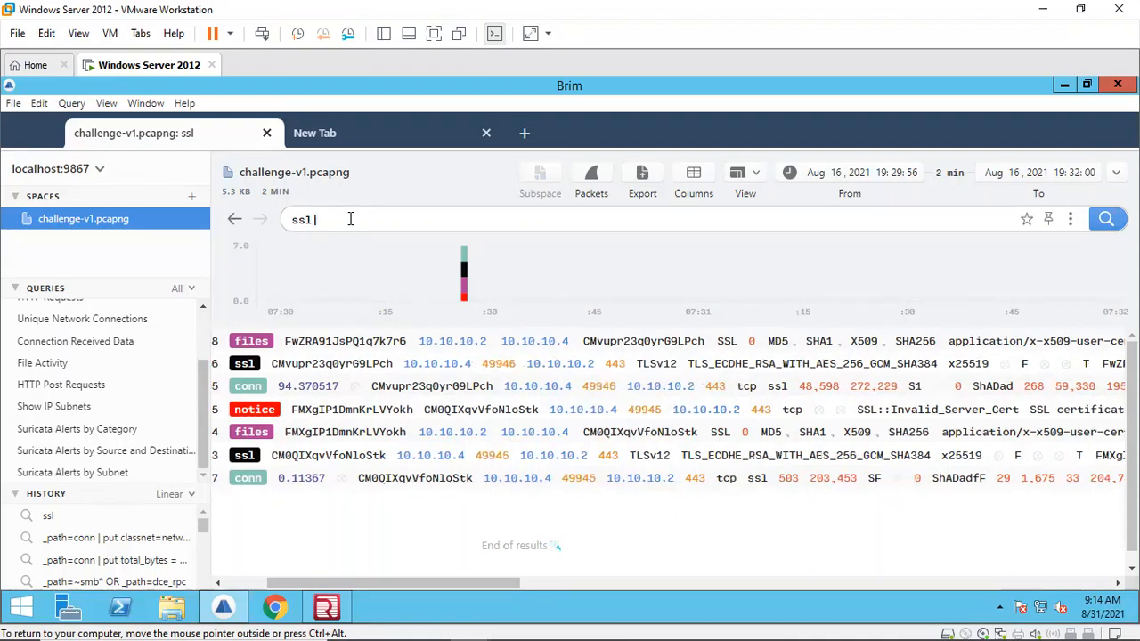
pyautogui.write(' filter 10.10.10.2')
pyautogui.press('Return')
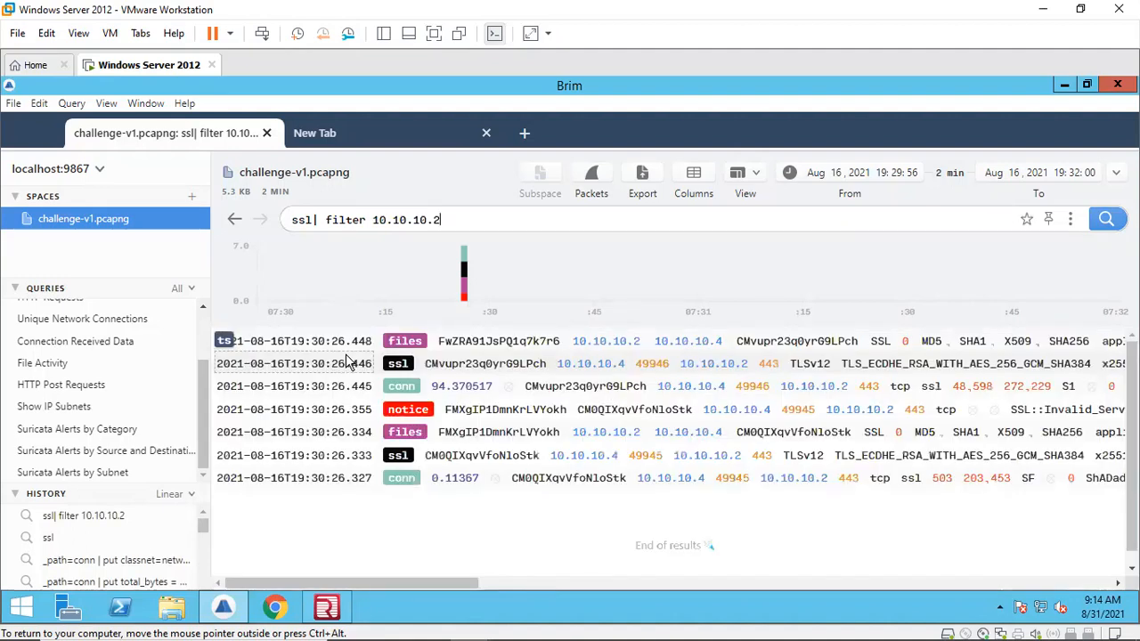
# Step: Scroll the results and open the detail of the invalid SSL certificate notice entry
pyautogui.moveTo(443, 585); pyautogui.dragTo(556, 588)
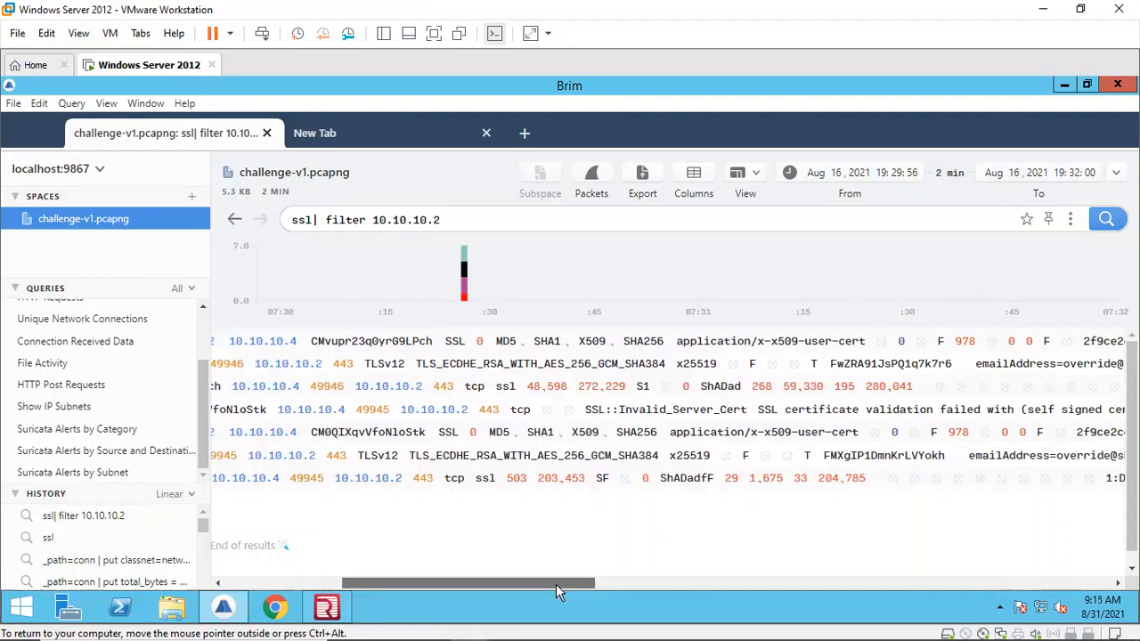
pyautogui.moveTo(555, 585); pyautogui.dragTo(575, 586)
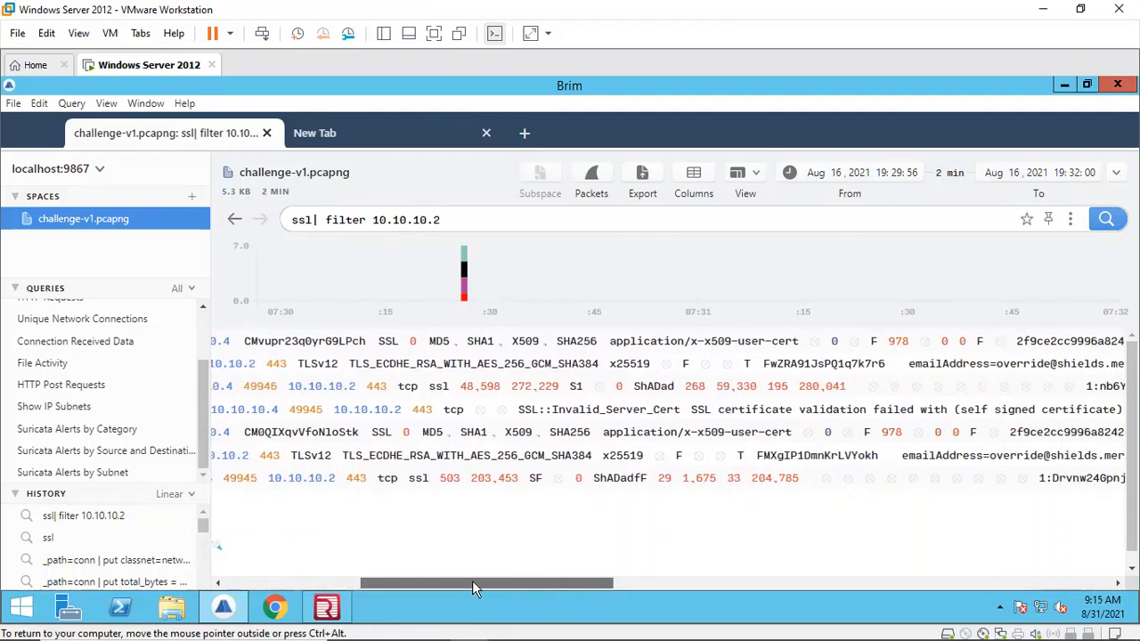
pyautogui.moveTo(473, 581); pyautogui.dragTo(446, 578)
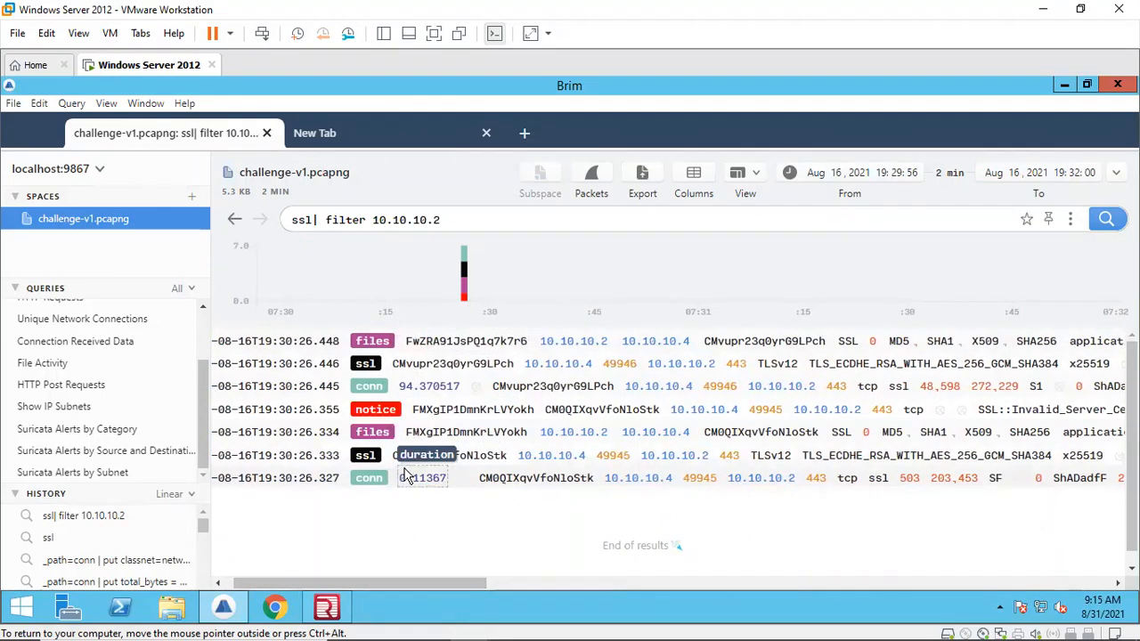
pyautogui.doubleClick(383, 410)
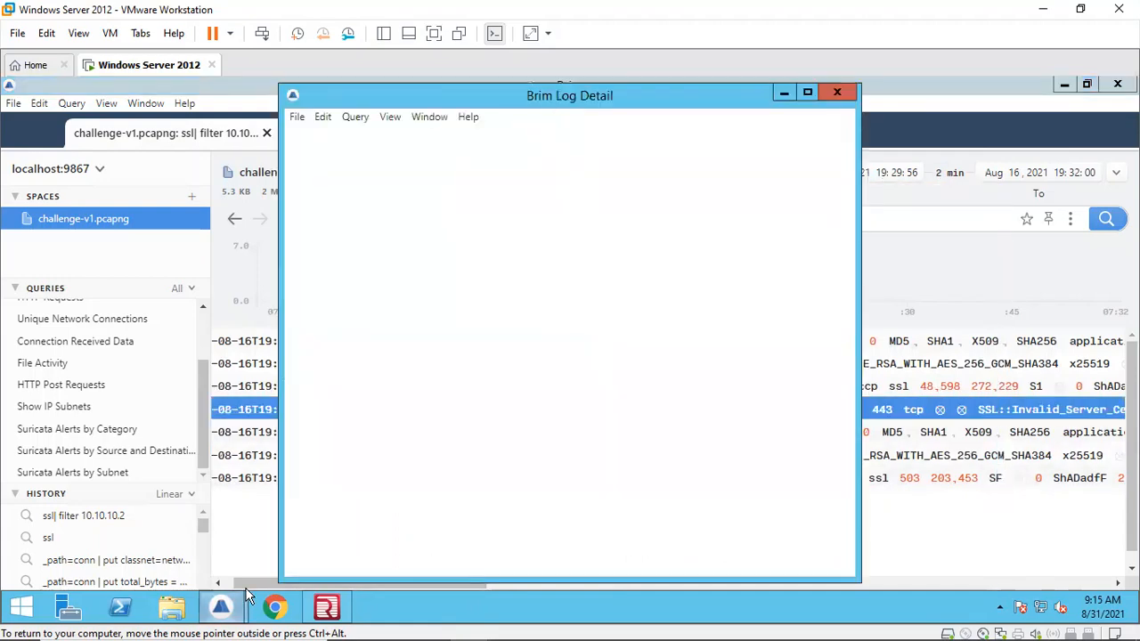
pyautogui.click(246, 588)
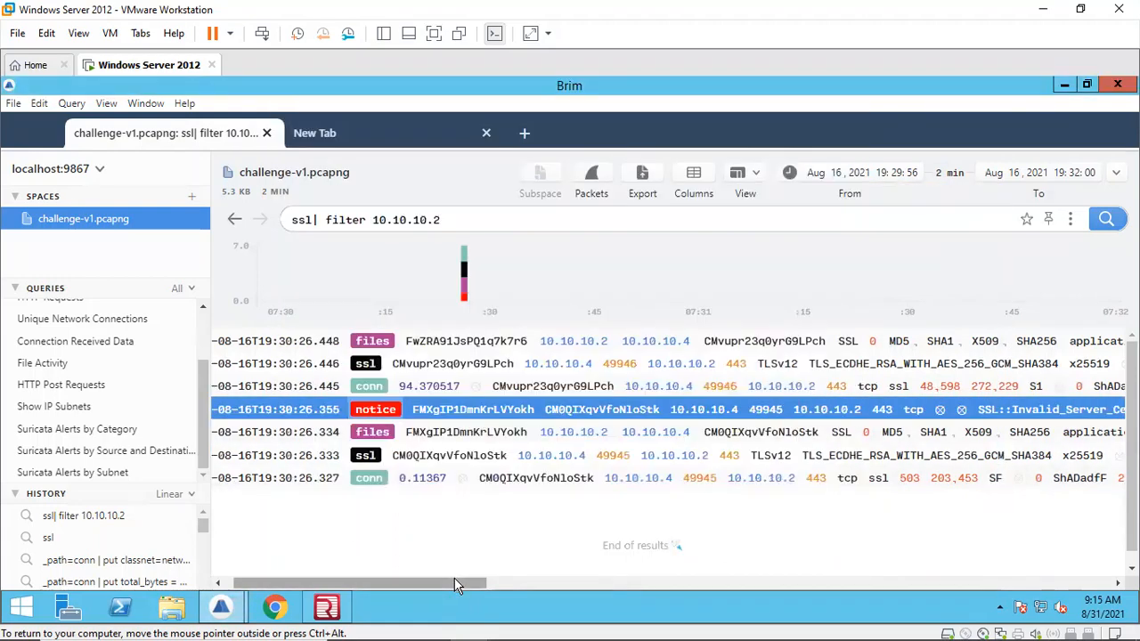
# Step: Scroll sideways through the invalid certificate notice's fields, and scroll through the logon event message in Redline
pyautogui.moveTo(457, 584); pyautogui.dragTo(550, 543)
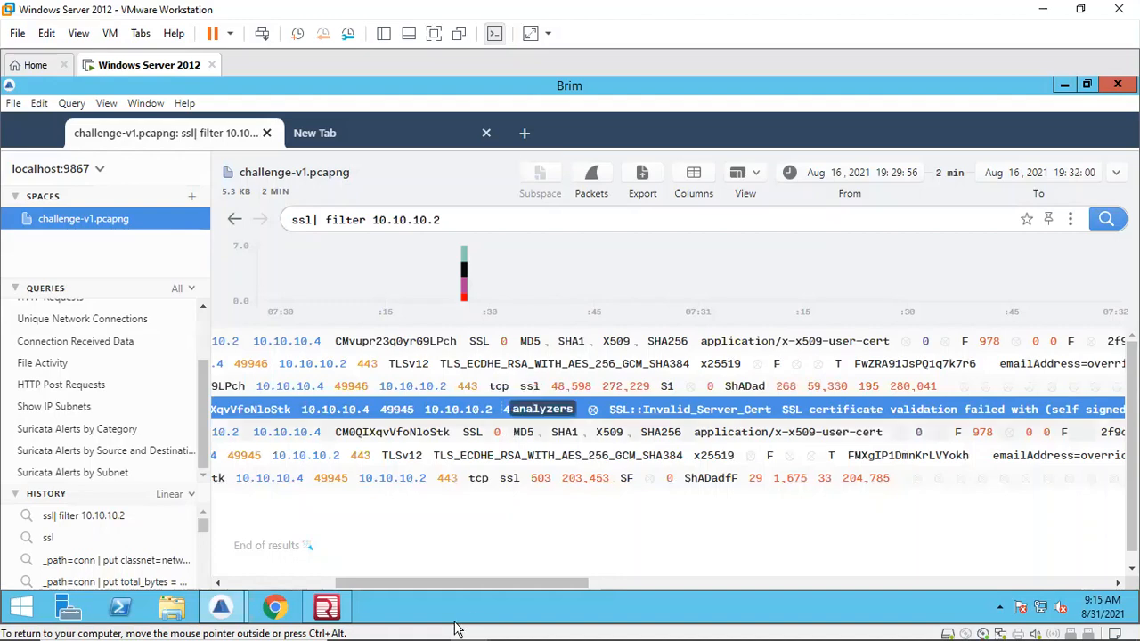
pyautogui.click(326, 607)
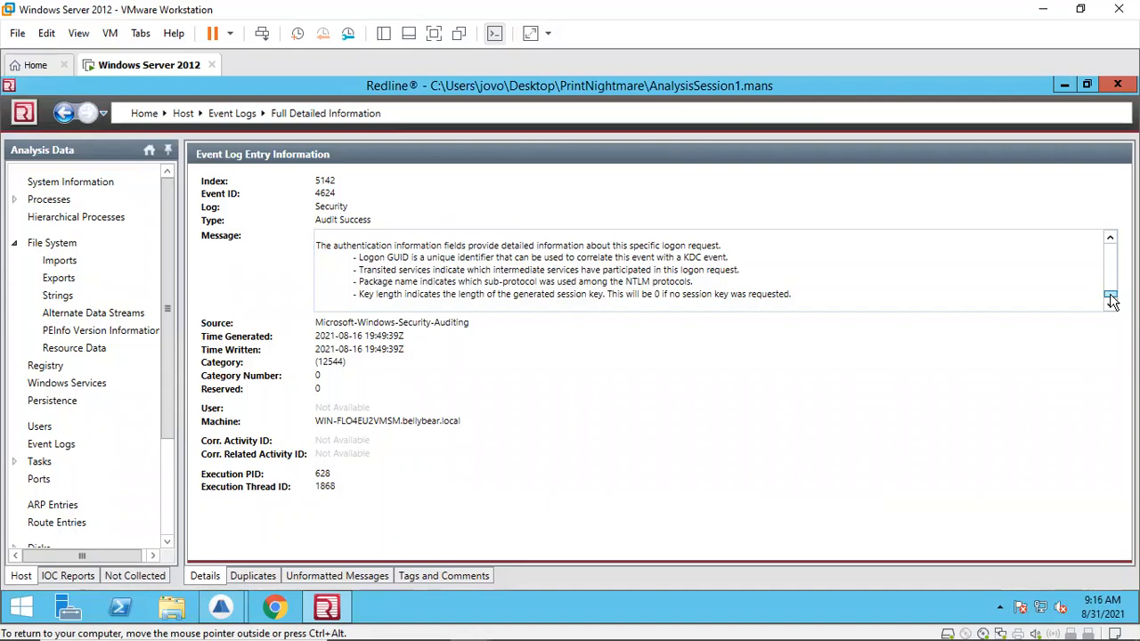
pyautogui.moveTo(1111, 301); pyautogui.dragTo(1114, 294)
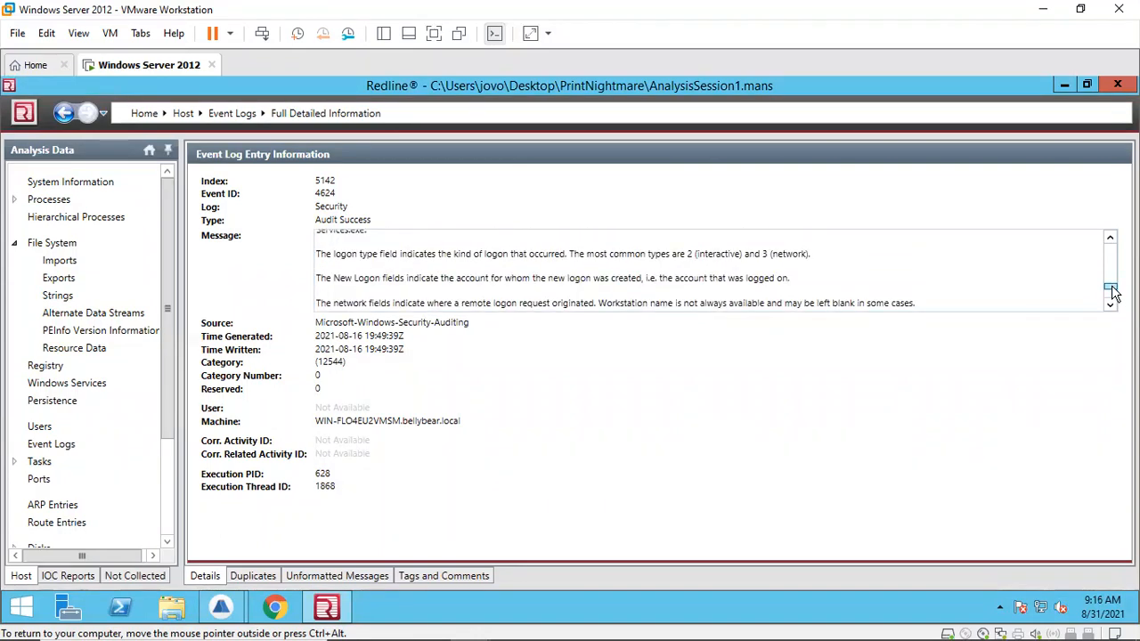
pyautogui.moveTo(1111, 294); pyautogui.dragTo(1114, 300)
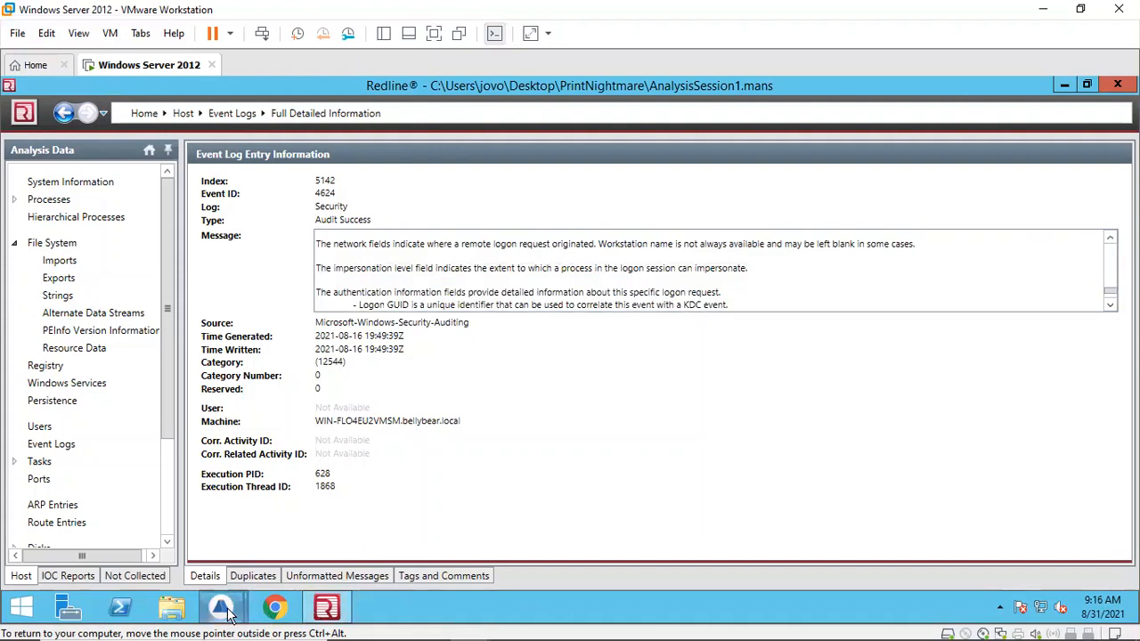
# Step: Open the Brim log detail window for the invalid certificate notice, maximise it and scroll through its fields
pyautogui.moveTo(221, 609)
pyautogui.click(344, 540)
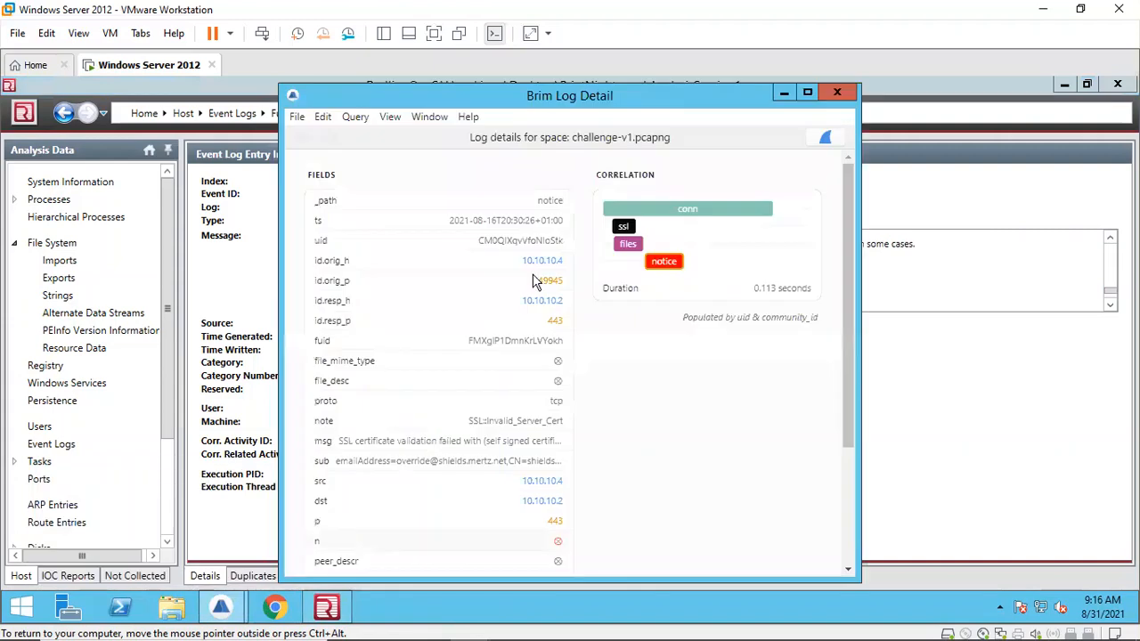
pyautogui.click(807, 94)
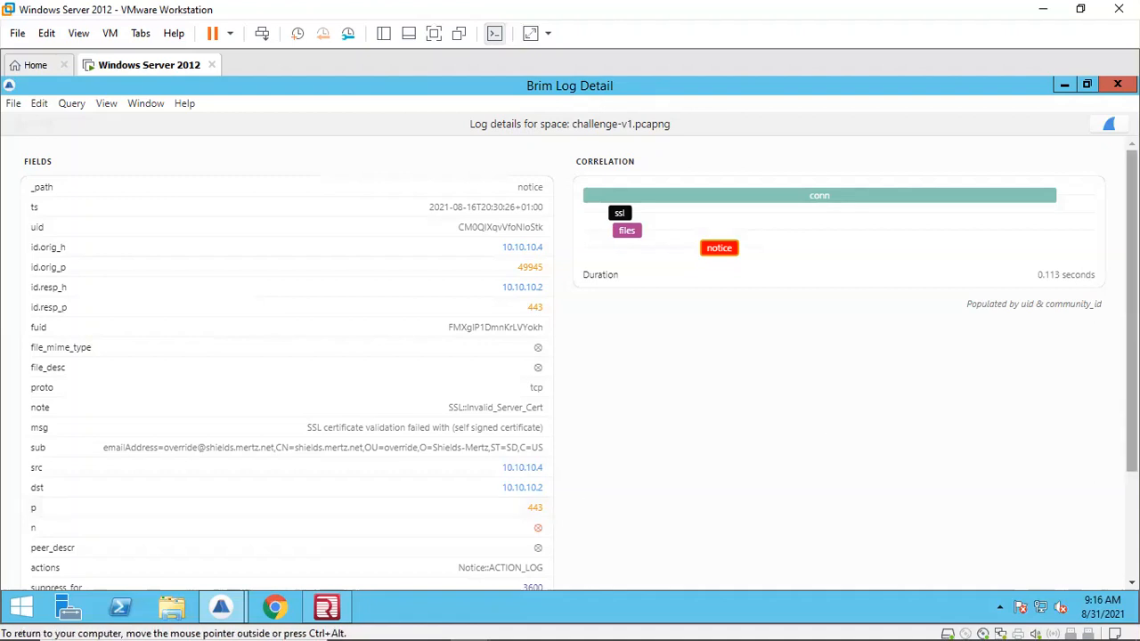
pyautogui.moveTo(1131, 311); pyautogui.dragTo(1131, 419)
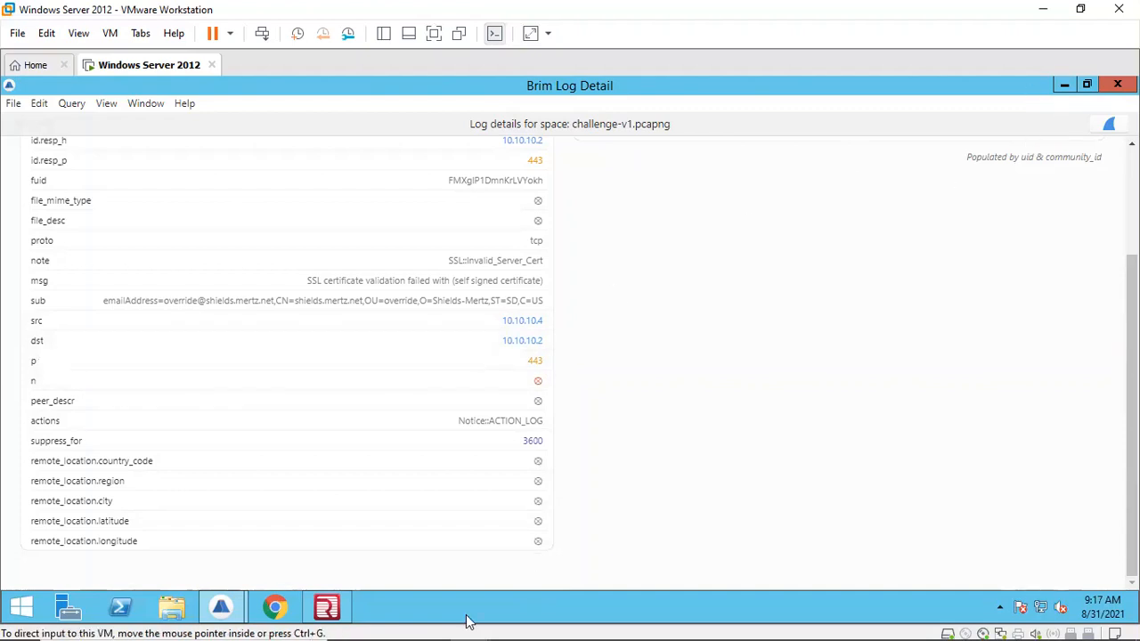
# Step: Switch to Chrome and open the tab with the MsfVenom payload list article
pyautogui.moveTo(545, 616)
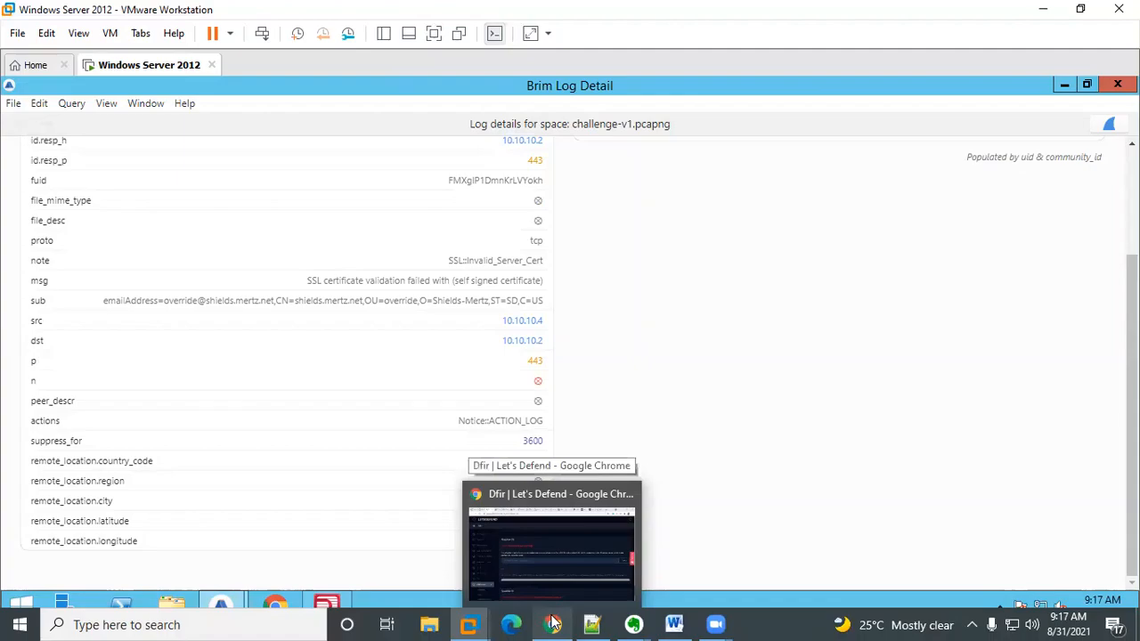
pyautogui.click(552, 622)
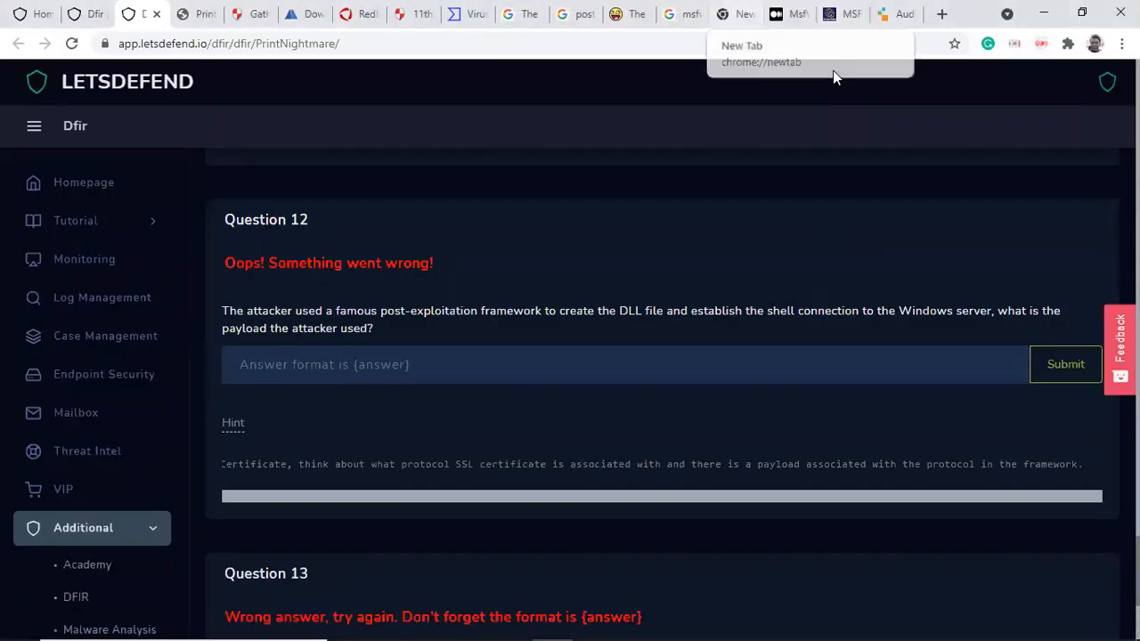
pyautogui.click(738, 14)
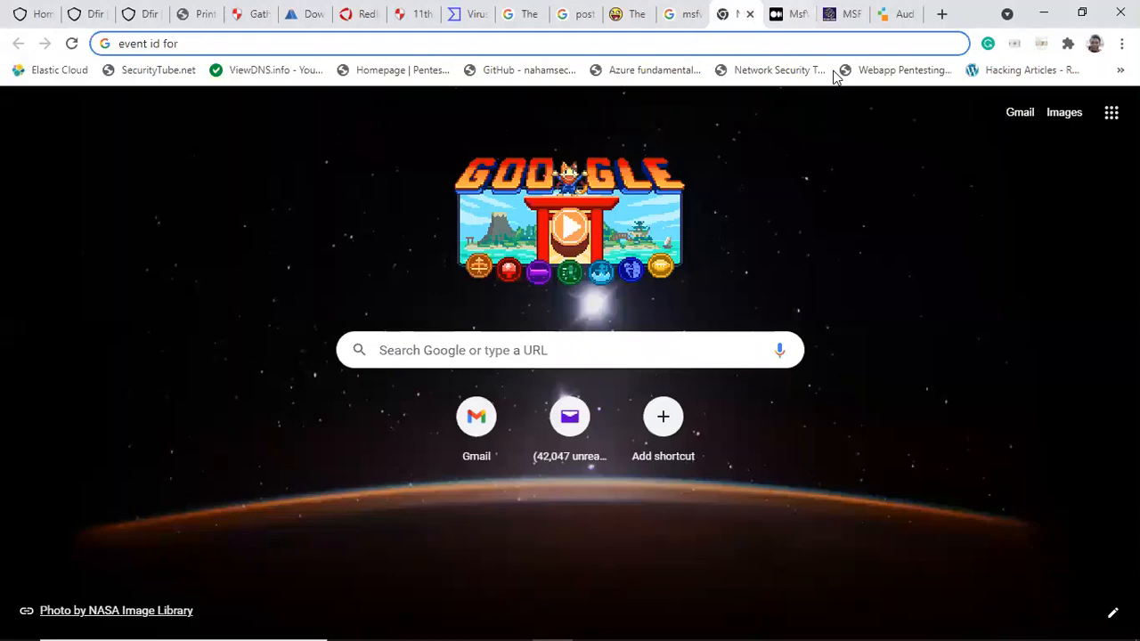
pyautogui.hotkey('ctrl', 'Tab')
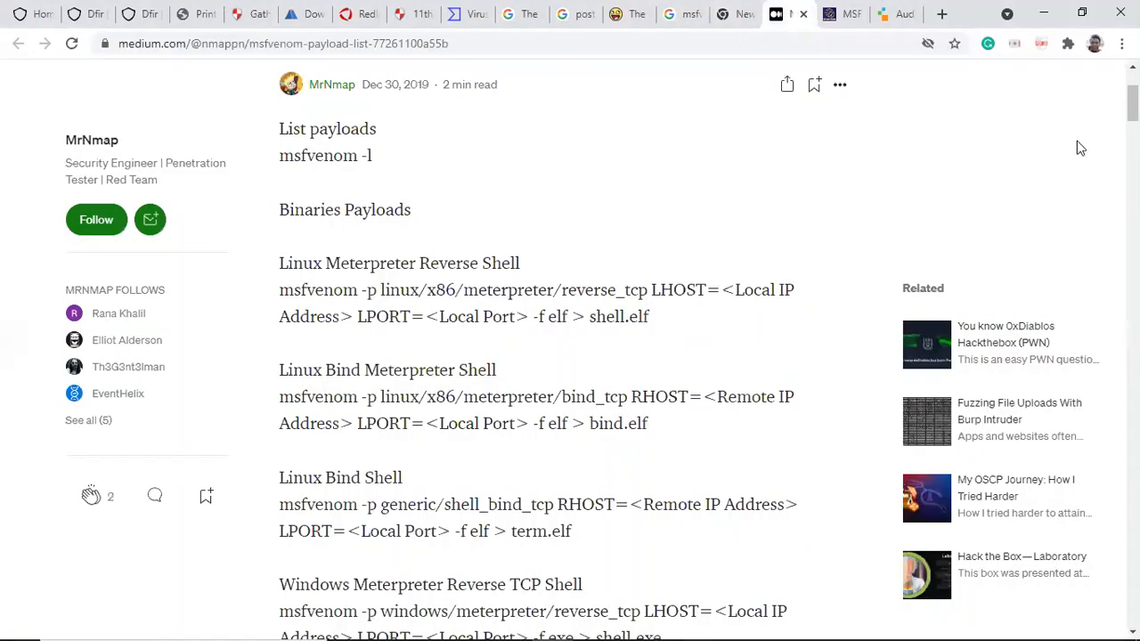
# Step: Scroll through the MsfVenom payload list to examine the Windows reverse shell payload commands
pyautogui.scroll(1, 570, 357)
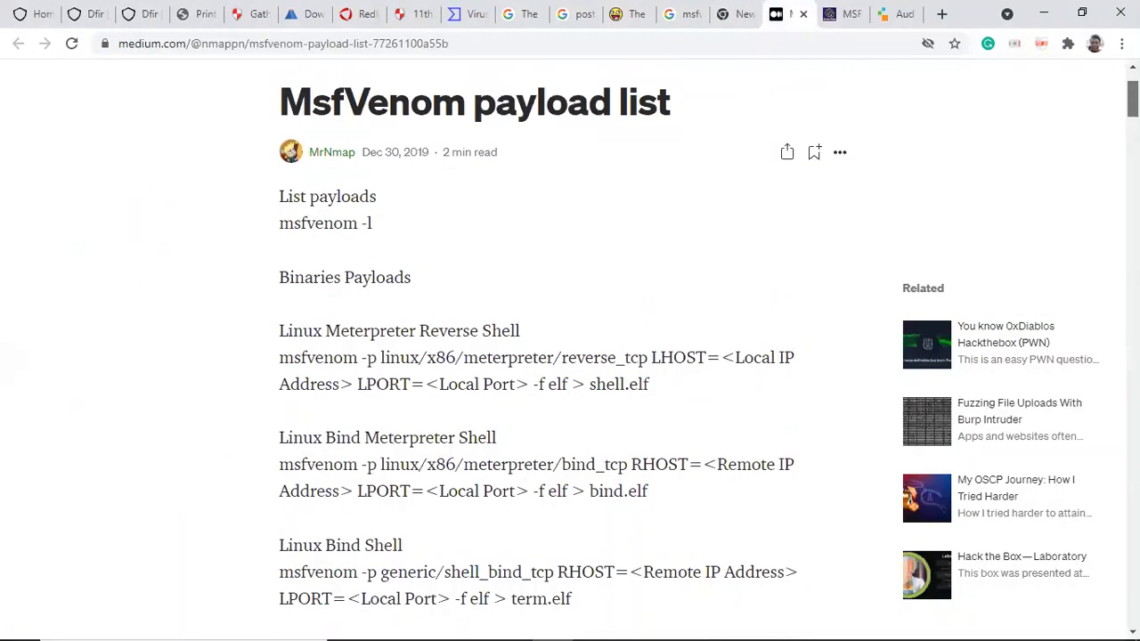
pyautogui.scroll(-1, 570, 357)
pyautogui.scroll(-2, 571, 357)
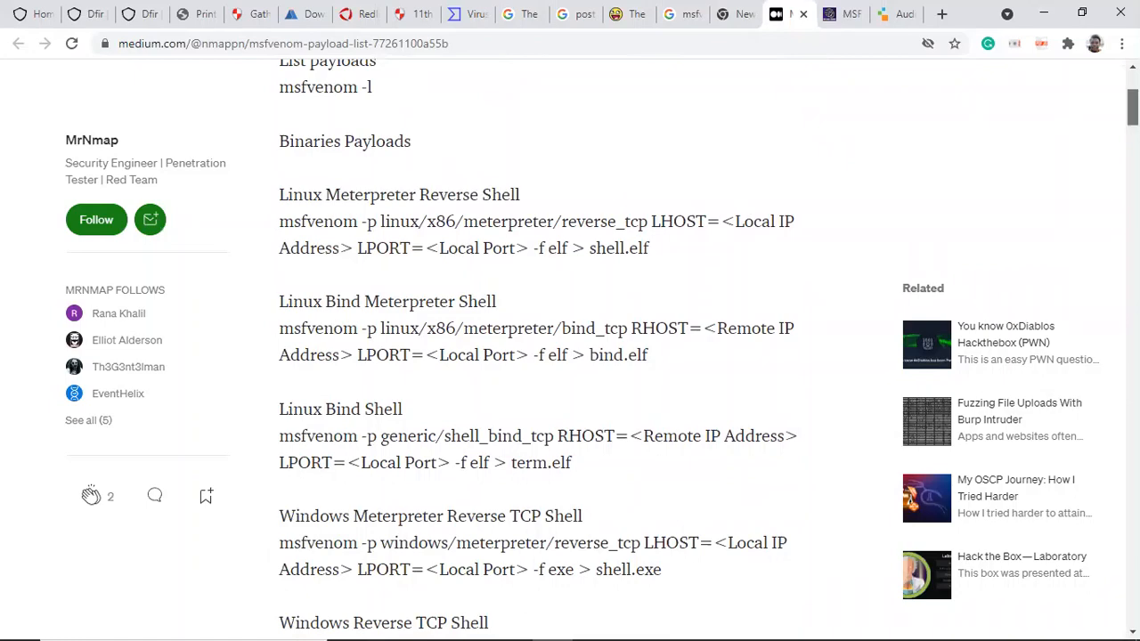
pyautogui.scroll(-3, 1132, 107)
pyautogui.scroll(-2, 553, 111)
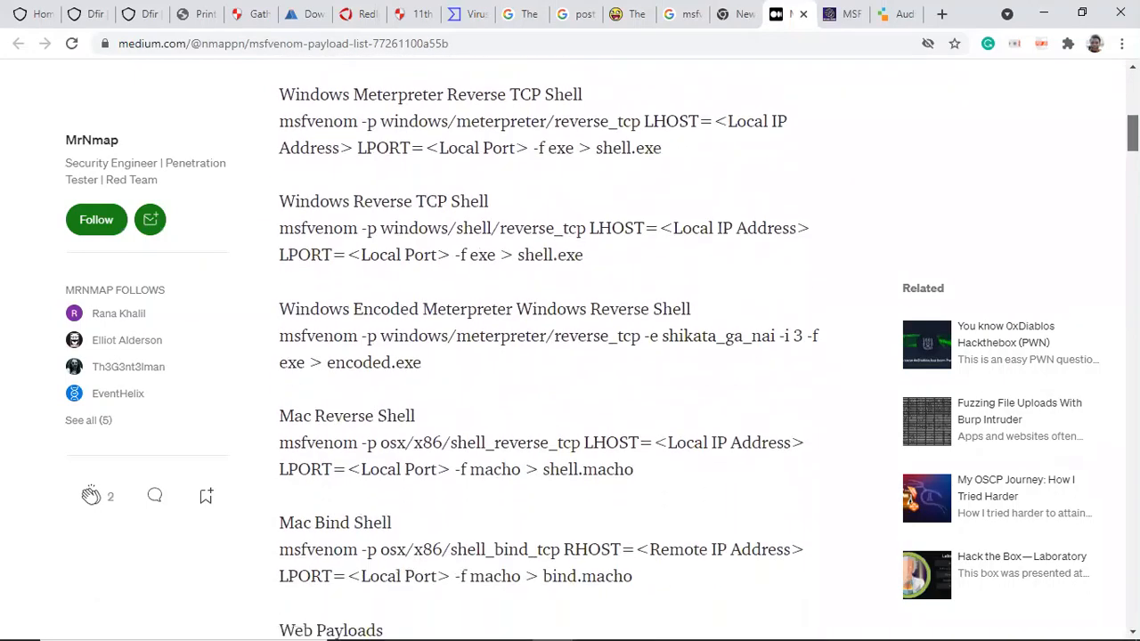
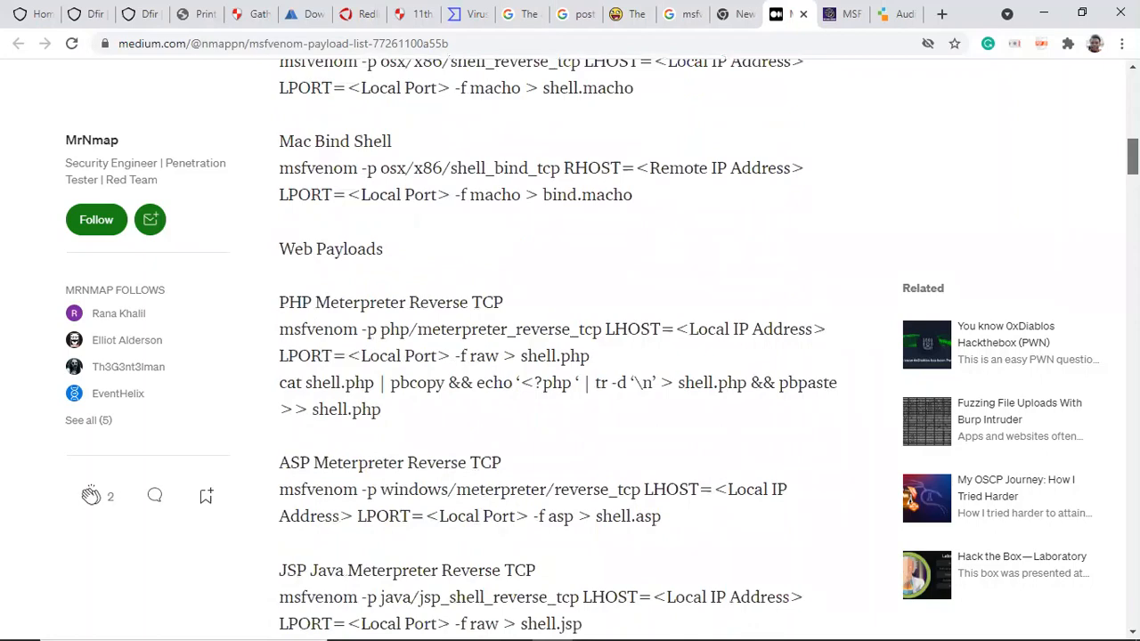
# Step: Scroll further down the MsfVenom payload list to examine the scripting, shellcode and Metasploit handler sections
pyautogui.scroll(-1, 570, 357)
pyautogui.scroll(-3, 570, 357)
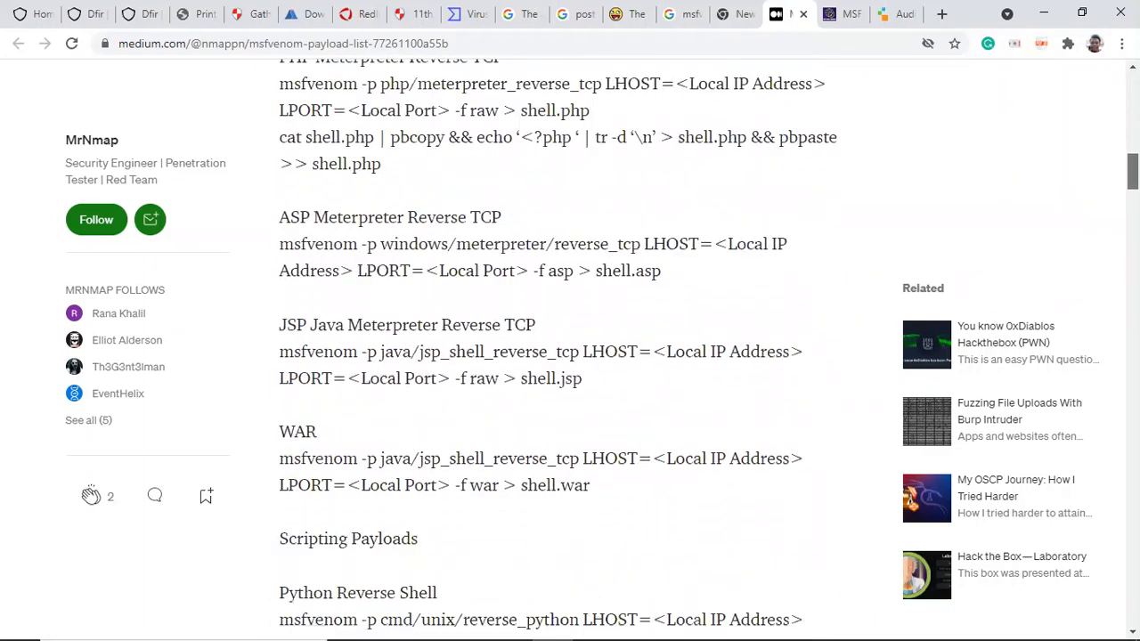
pyautogui.scroll(-3, 570, 356)
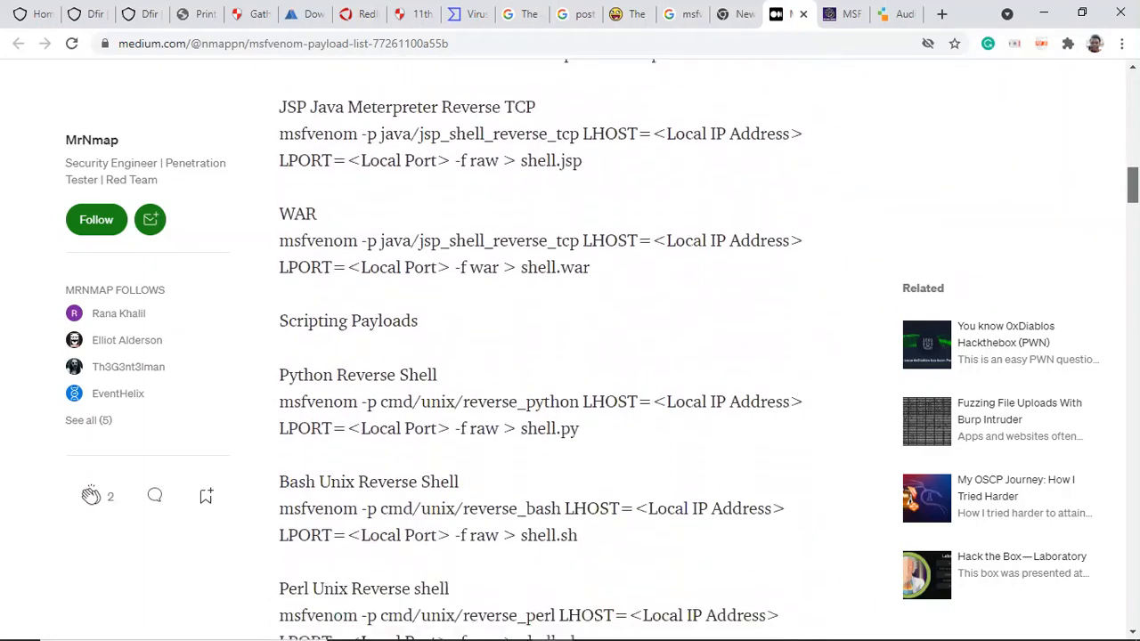
pyautogui.scroll(-3, 570, 357)
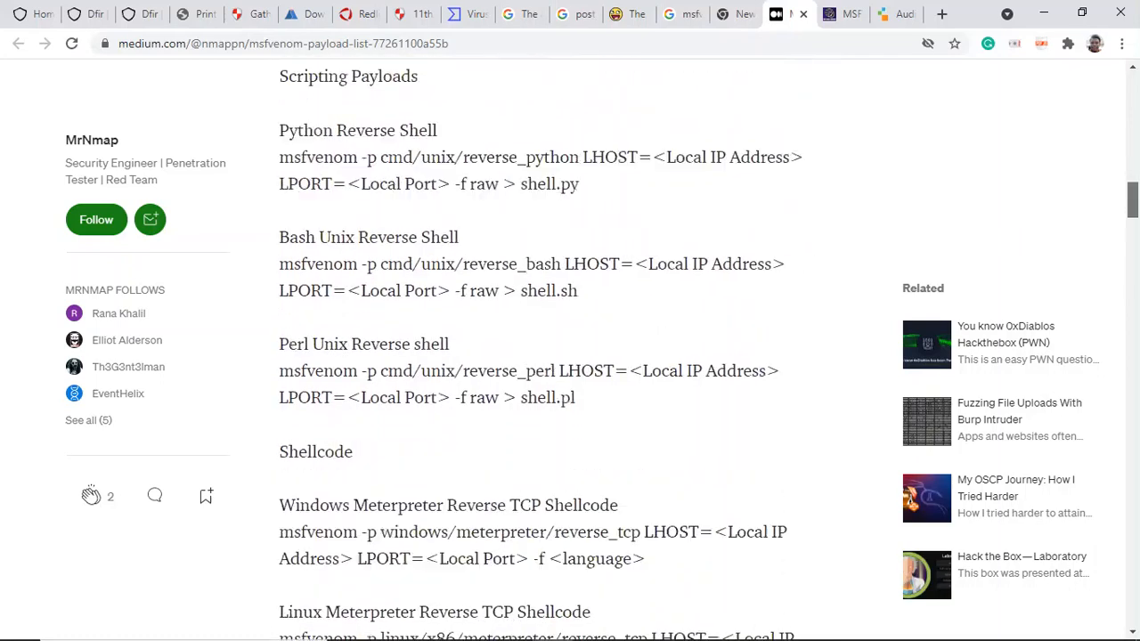
pyautogui.scroll(-3, 570, 357)
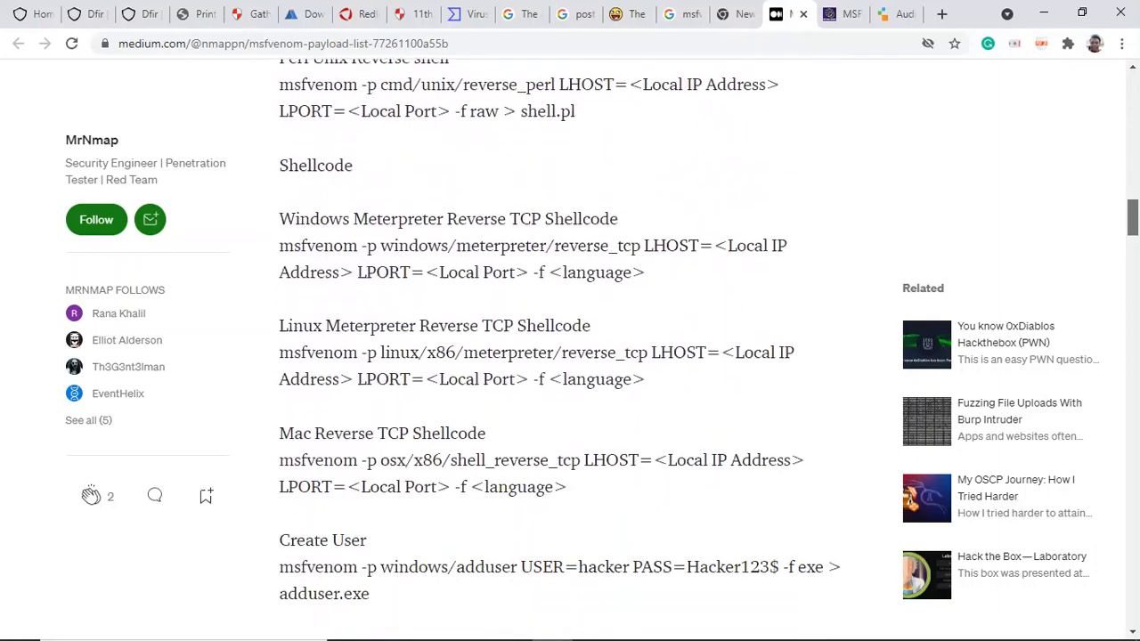
pyautogui.scroll(-3, 570, 356)
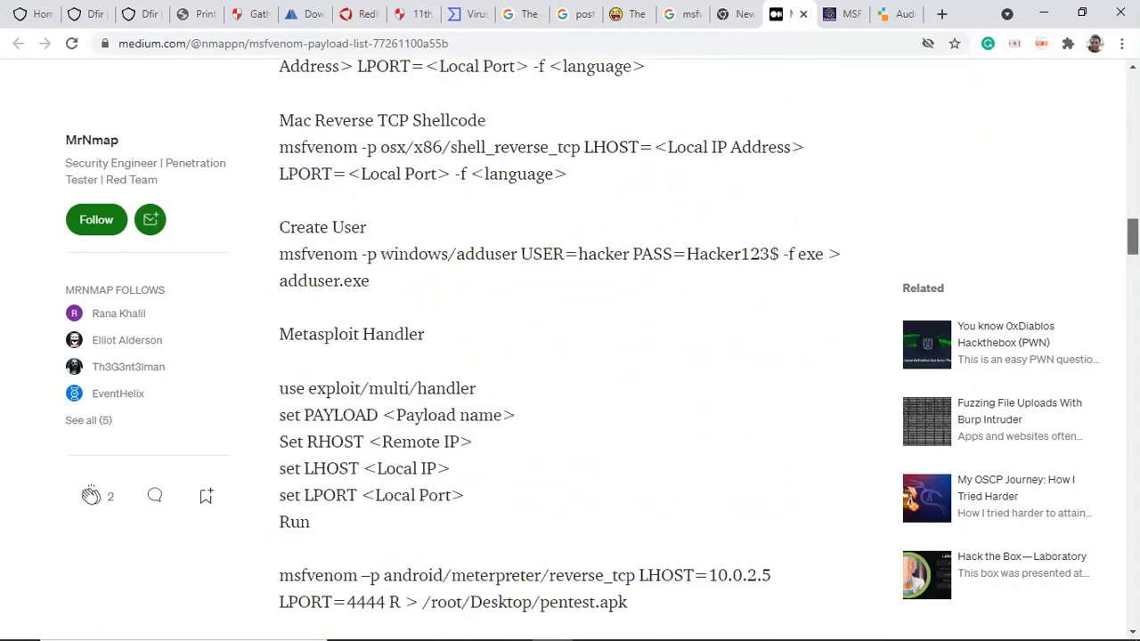
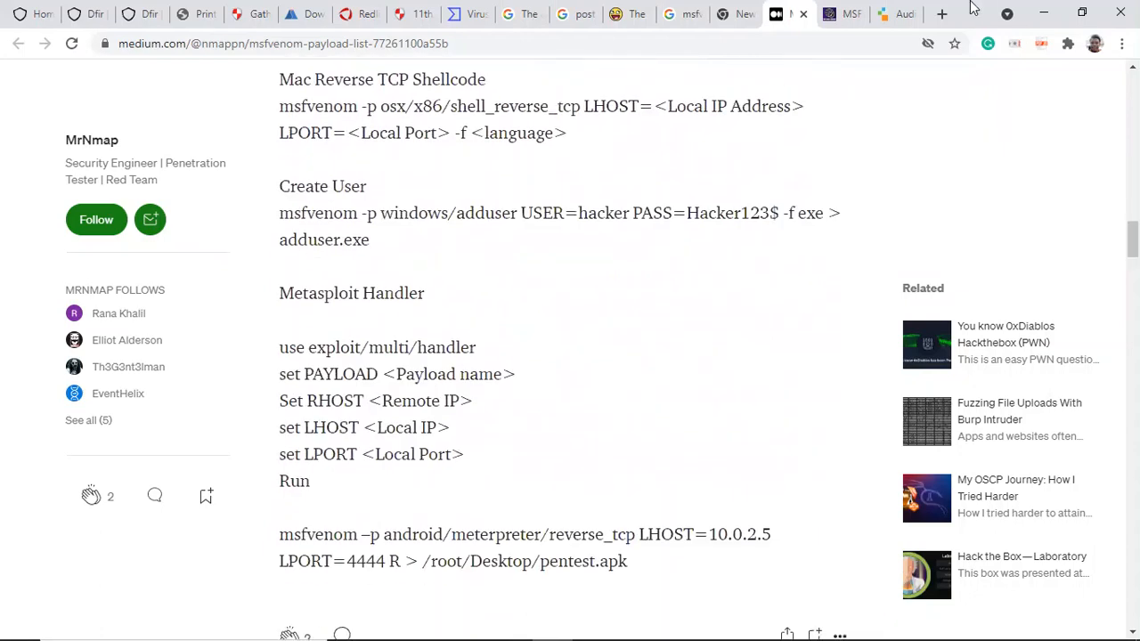
# Step: Switch to the msfvenom cheat sheet tab and scroll through the framework payloads list
pyautogui.click(838, 16)
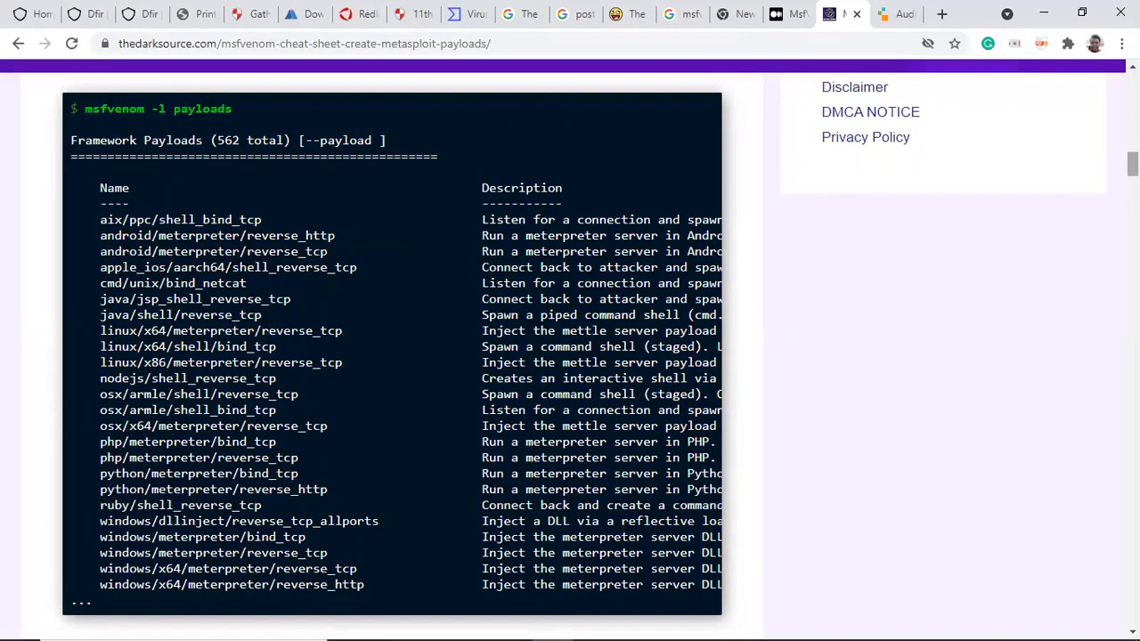
pyautogui.scroll(-1, 570, 339)
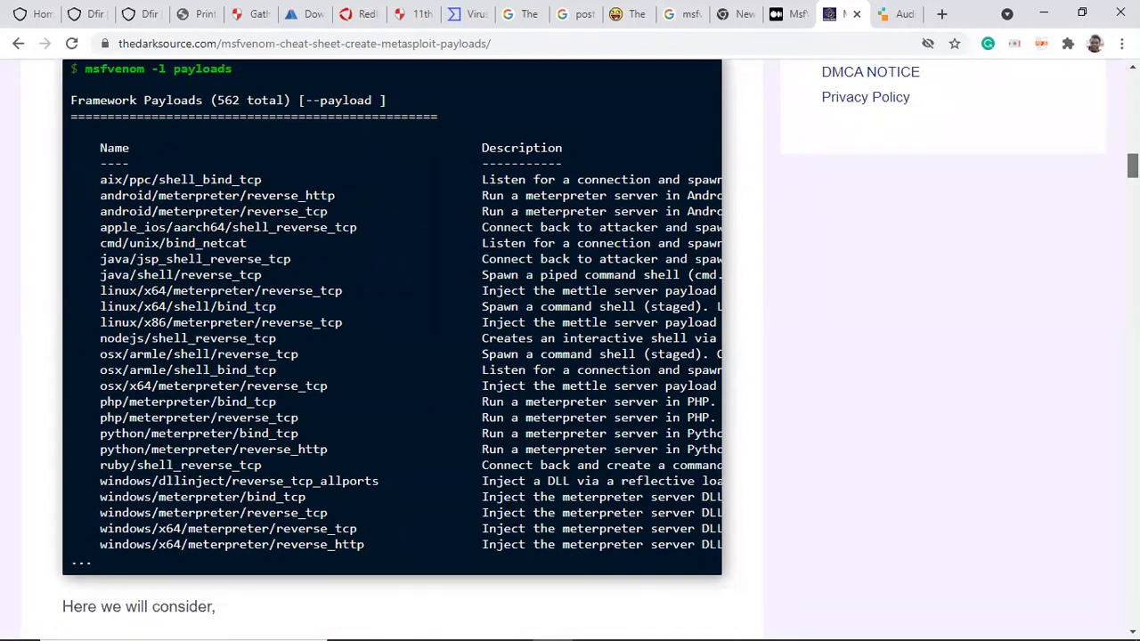
pyautogui.scroll(-1, 570, 352)
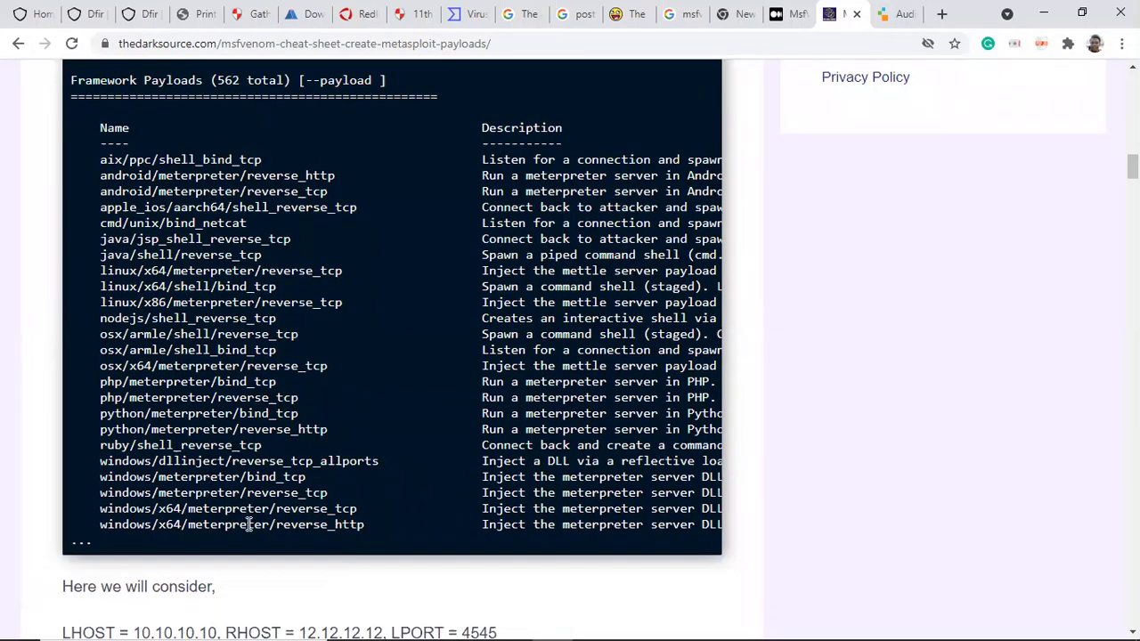
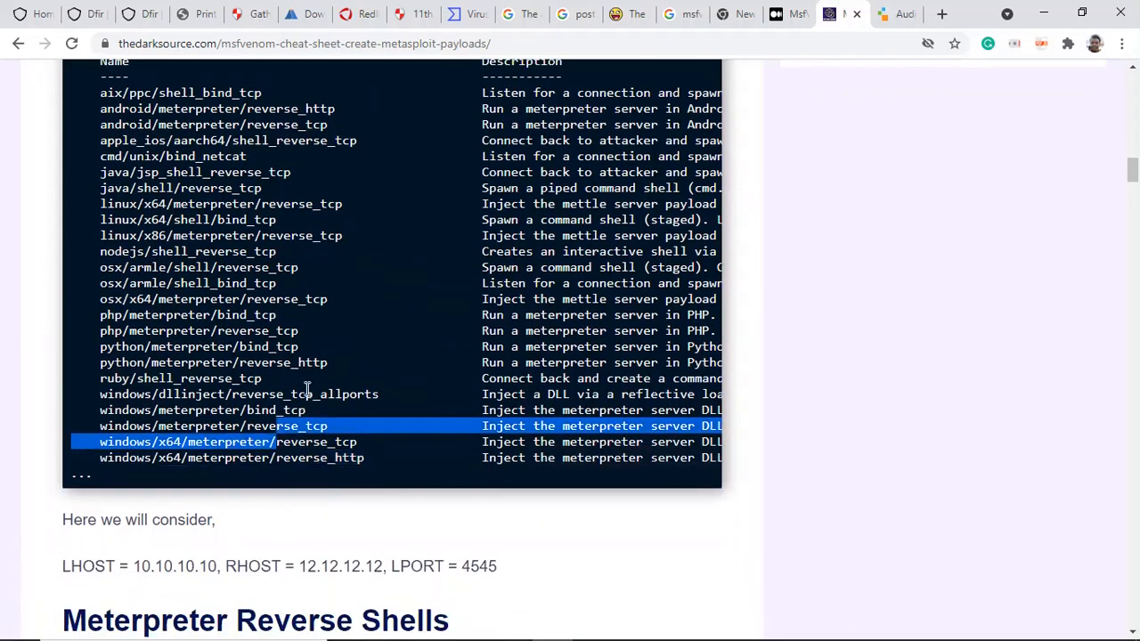
pyautogui.scroll(-4, 308, 390)
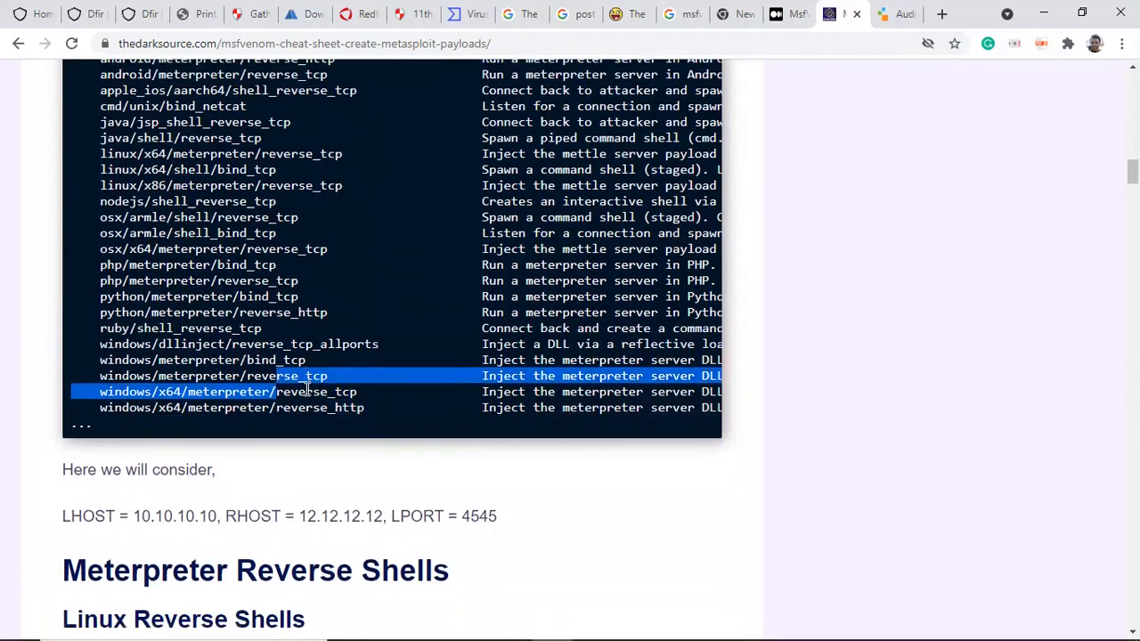
pyautogui.scroll(7, 305, 390)
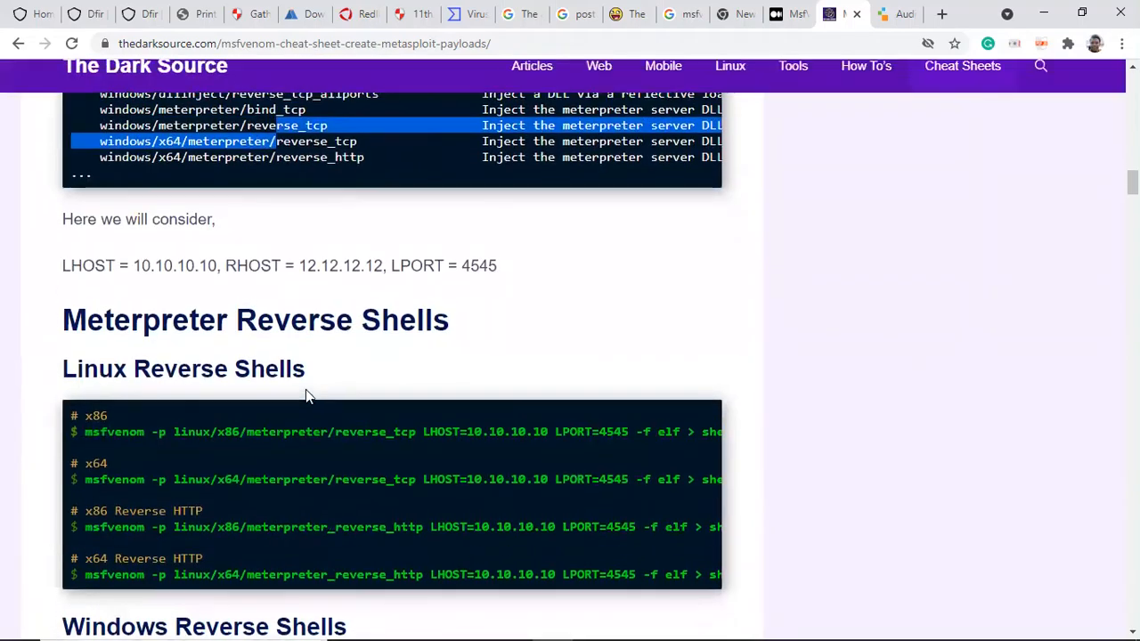
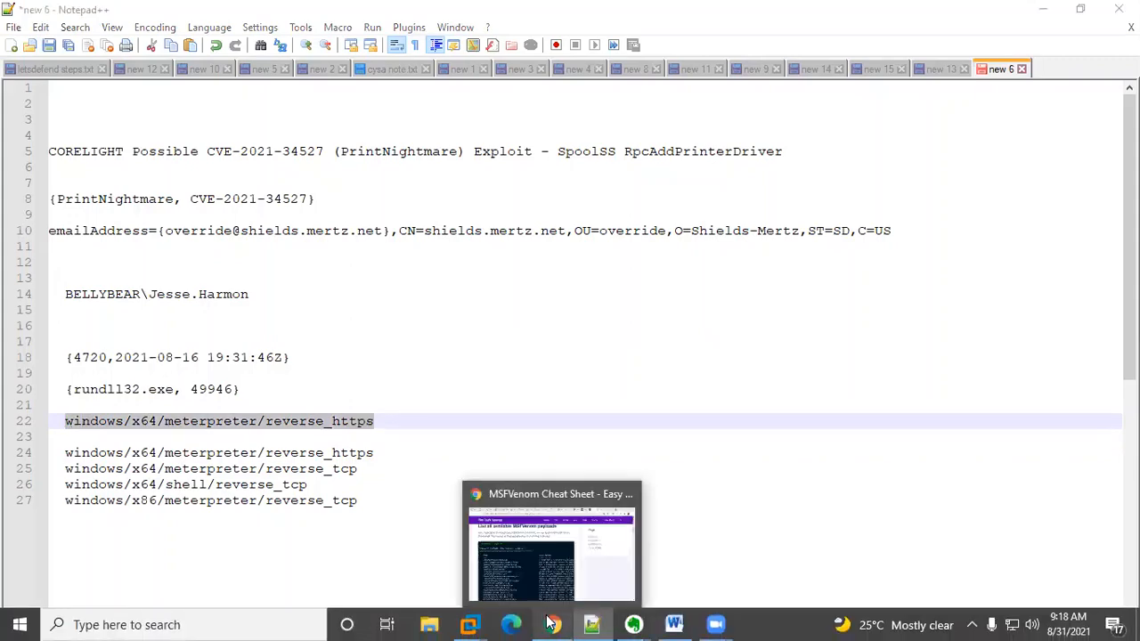
# Step: Submit {windows/x64/meterpreter/reverse_https} as the answer to Question 12 on the LetsDefend challenge page
pyautogui.click(552, 625)
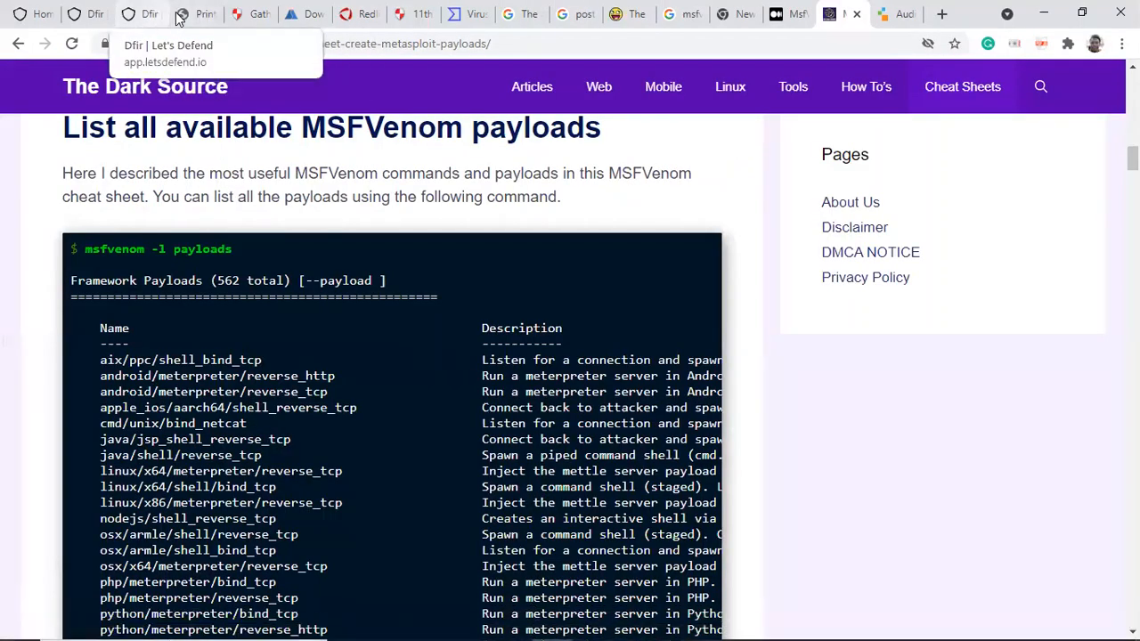
pyautogui.click(143, 14)
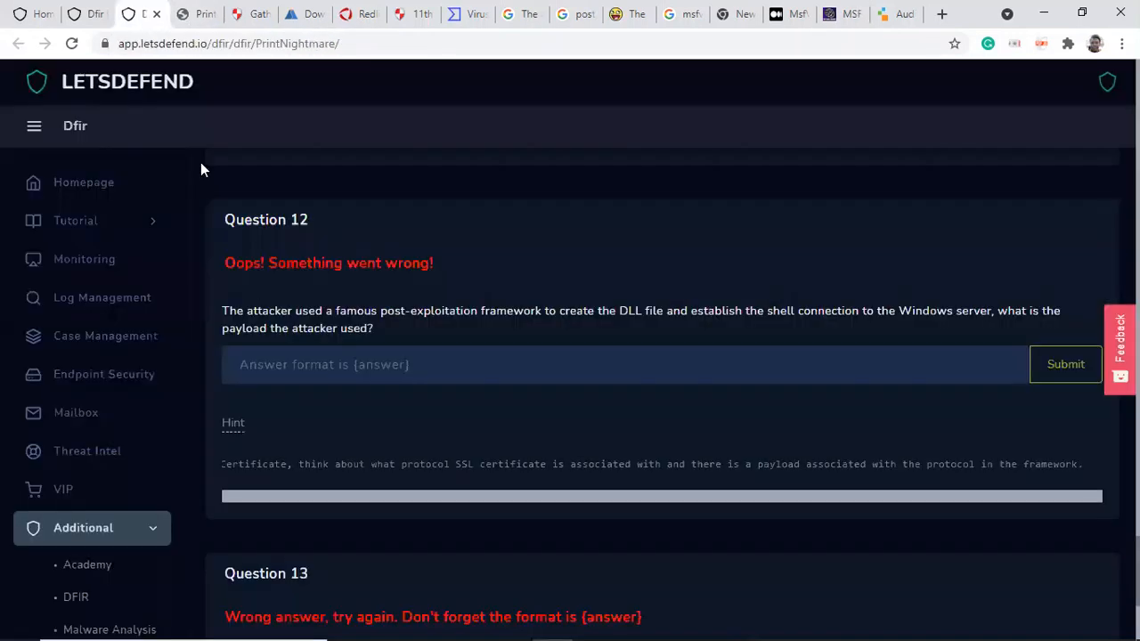
pyautogui.click(265, 367)
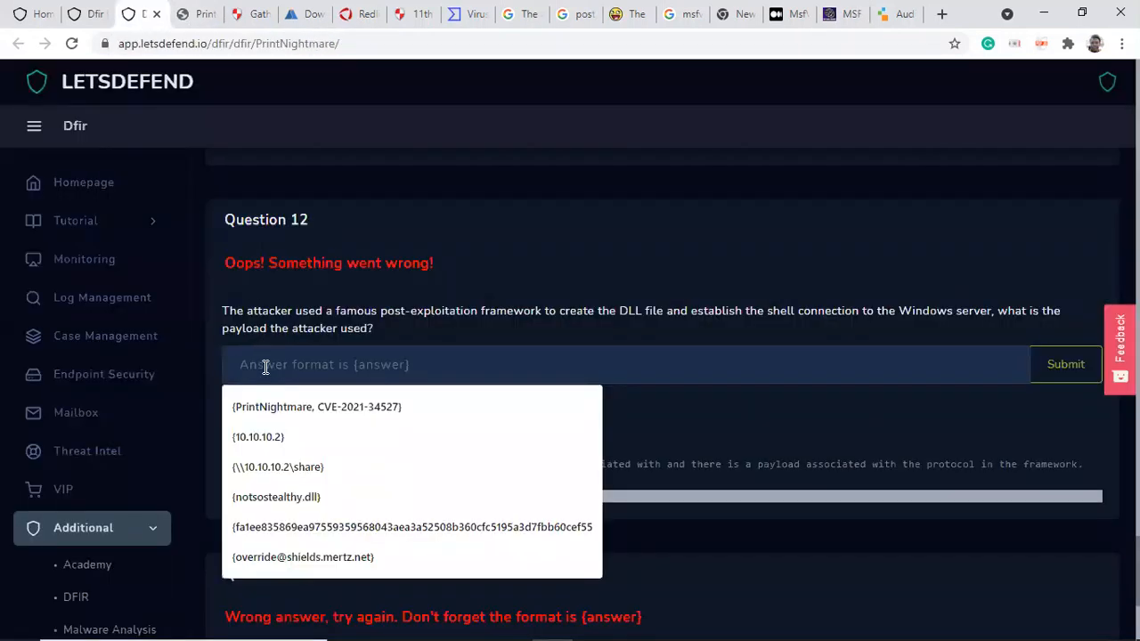
pyautogui.write('windows/x64/meterpreter/reverse_https')
pyautogui.write('}')
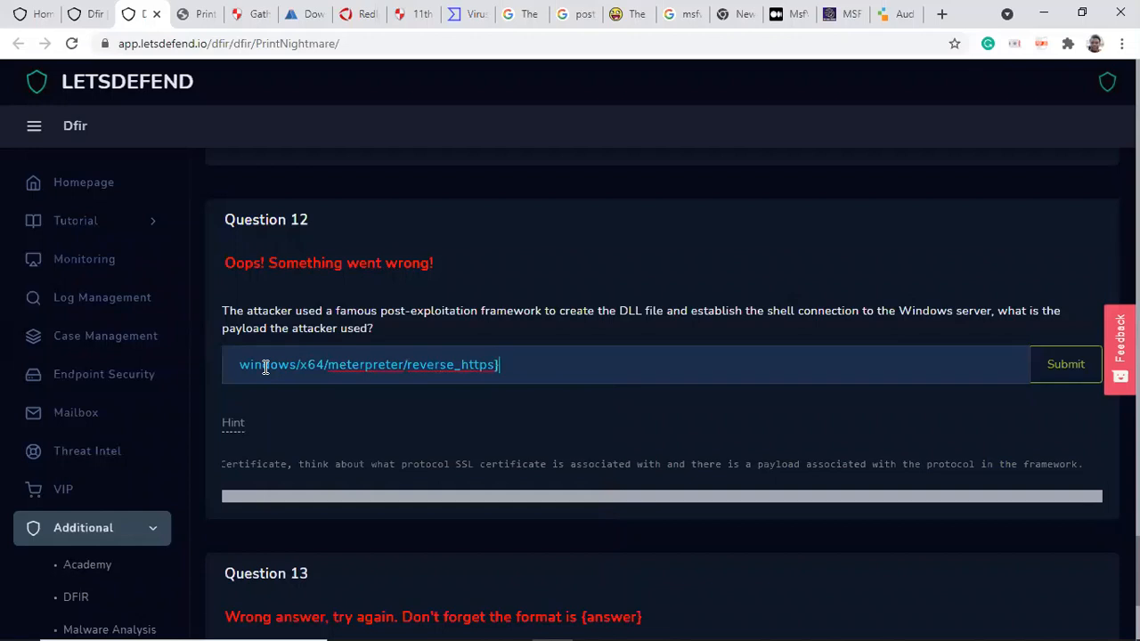
pyautogui.click(237, 369)
pyautogui.write('{')
pyautogui.write('{}')
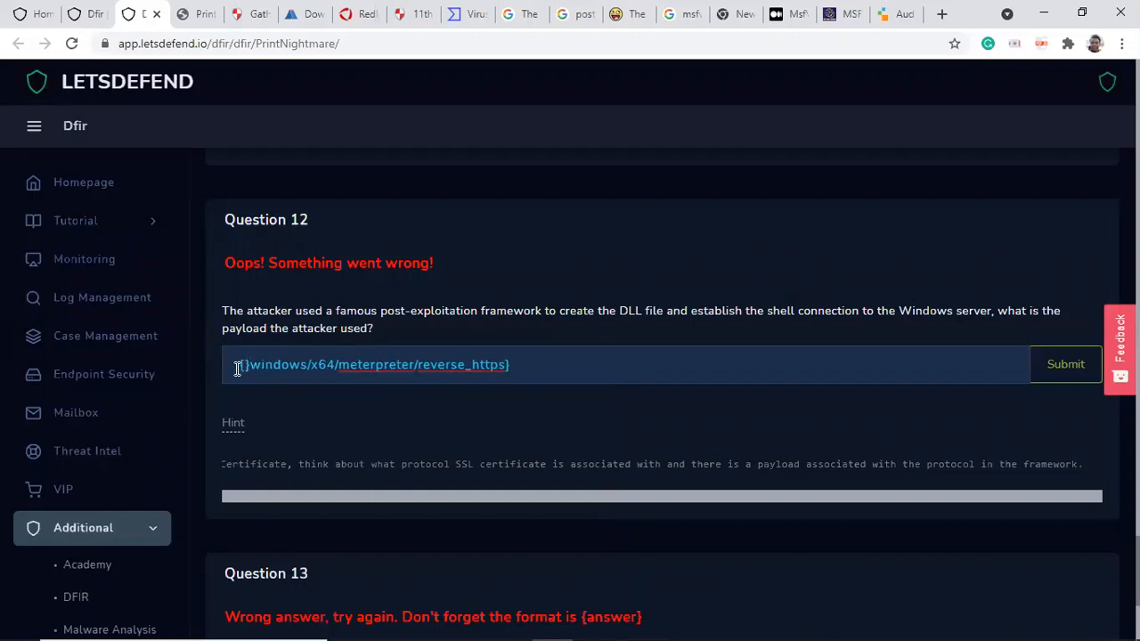
pyautogui.press('BackSpace')
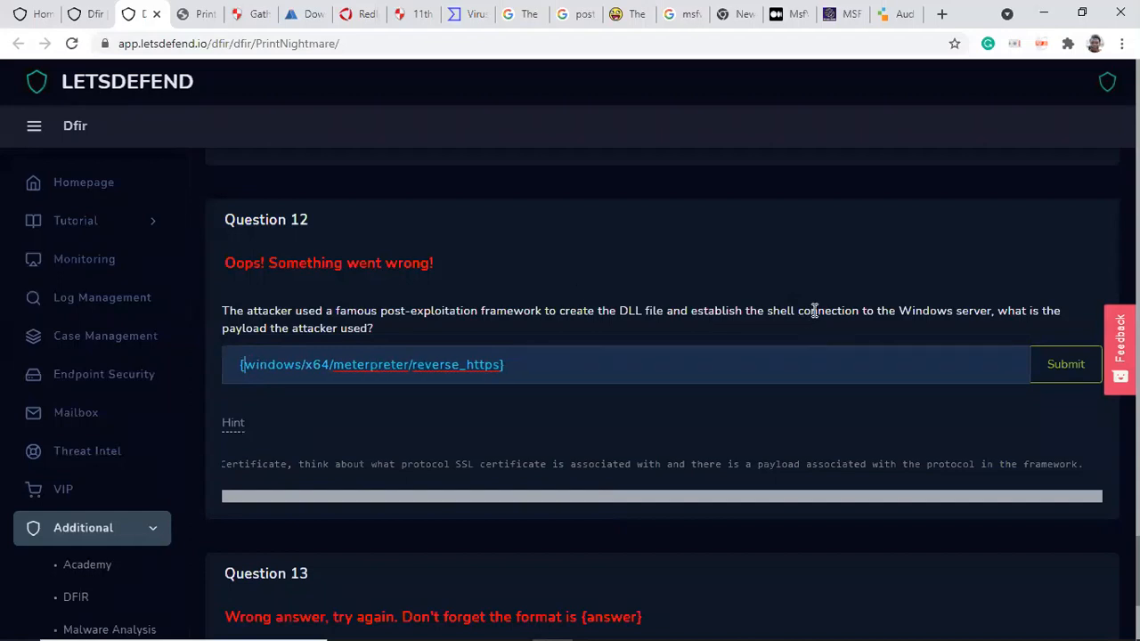
pyautogui.click(1050, 366)
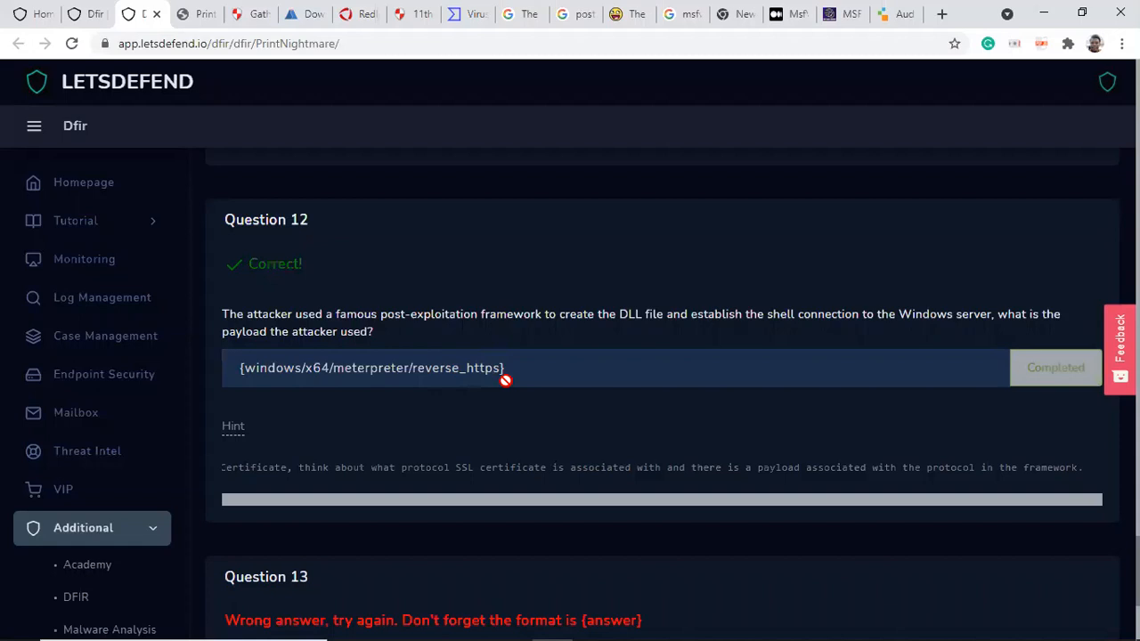
pyautogui.moveTo(471, 624)
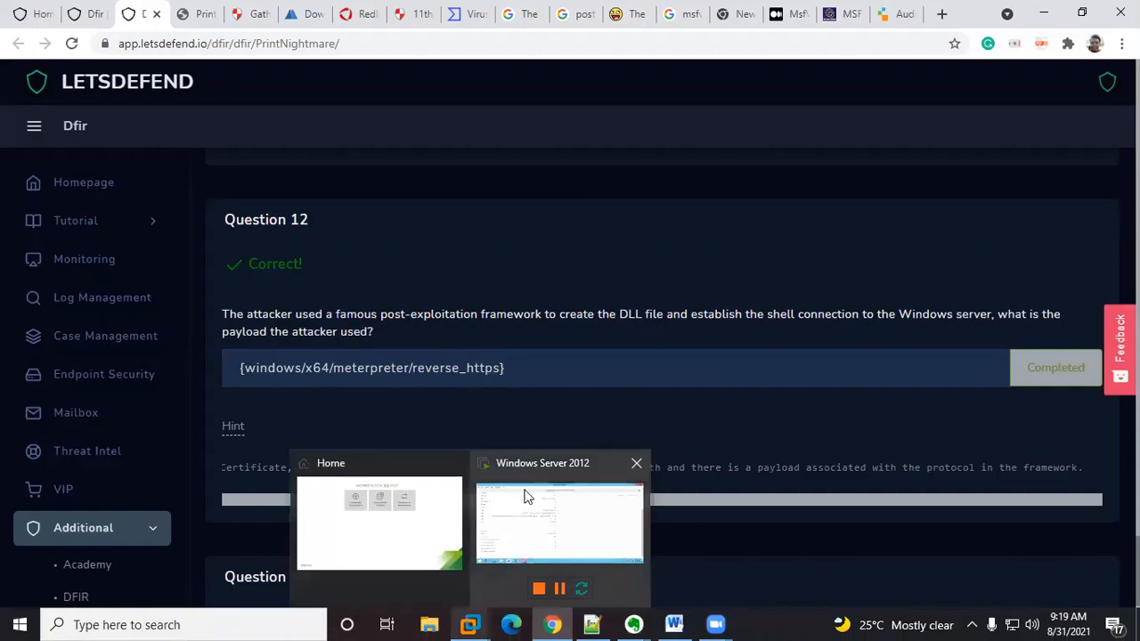
pyautogui.click(501, 522)
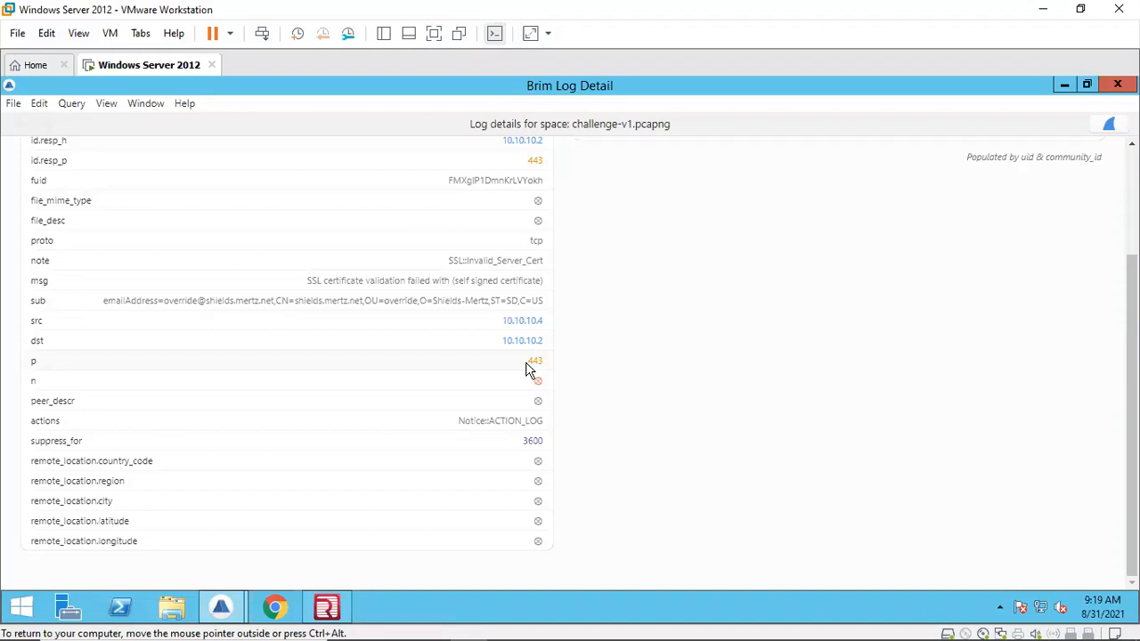
pyautogui.moveTo(592, 624)
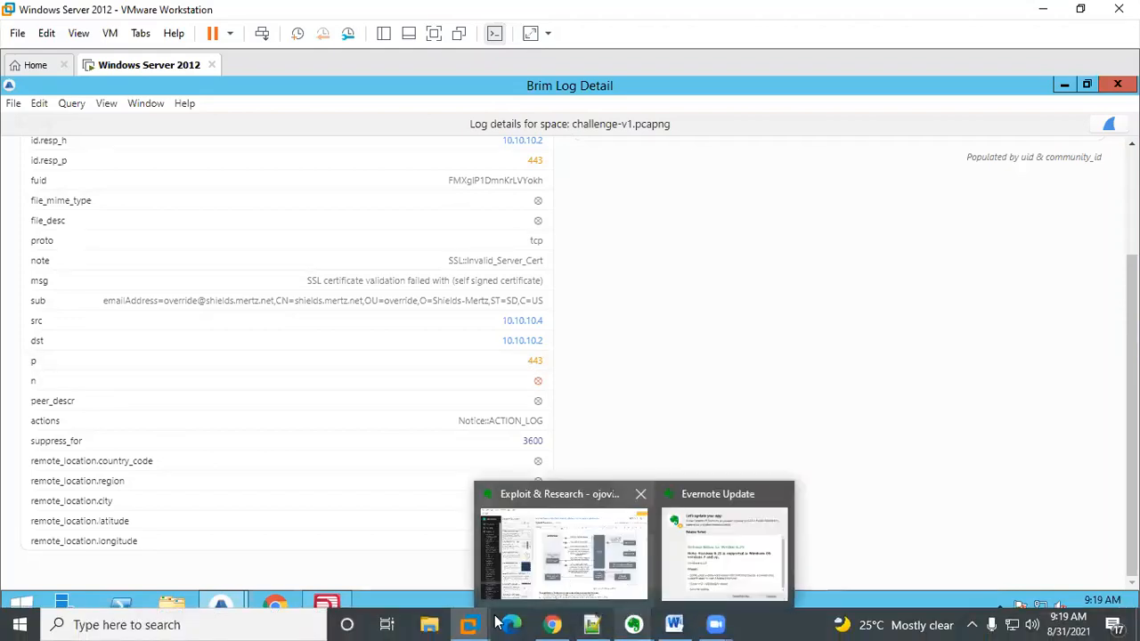
pyautogui.moveTo(470, 623)
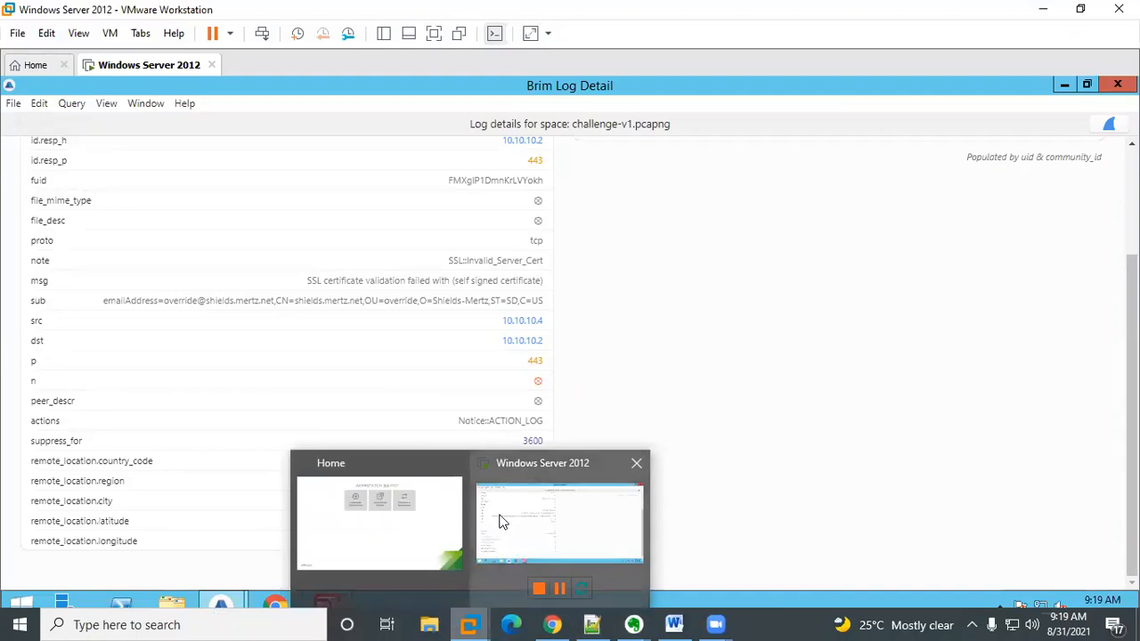
pyautogui.click(552, 626)
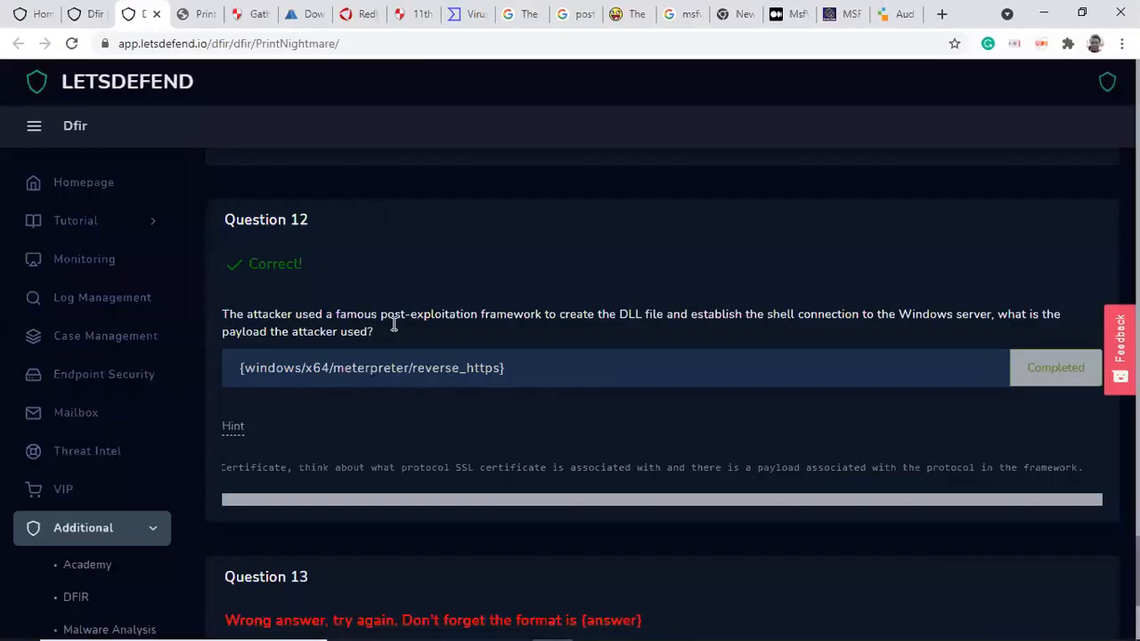
# Step: Read Question 13 about the text file left for Administrator and its Redline hint
pyautogui.scroll(-3, 399, 409)
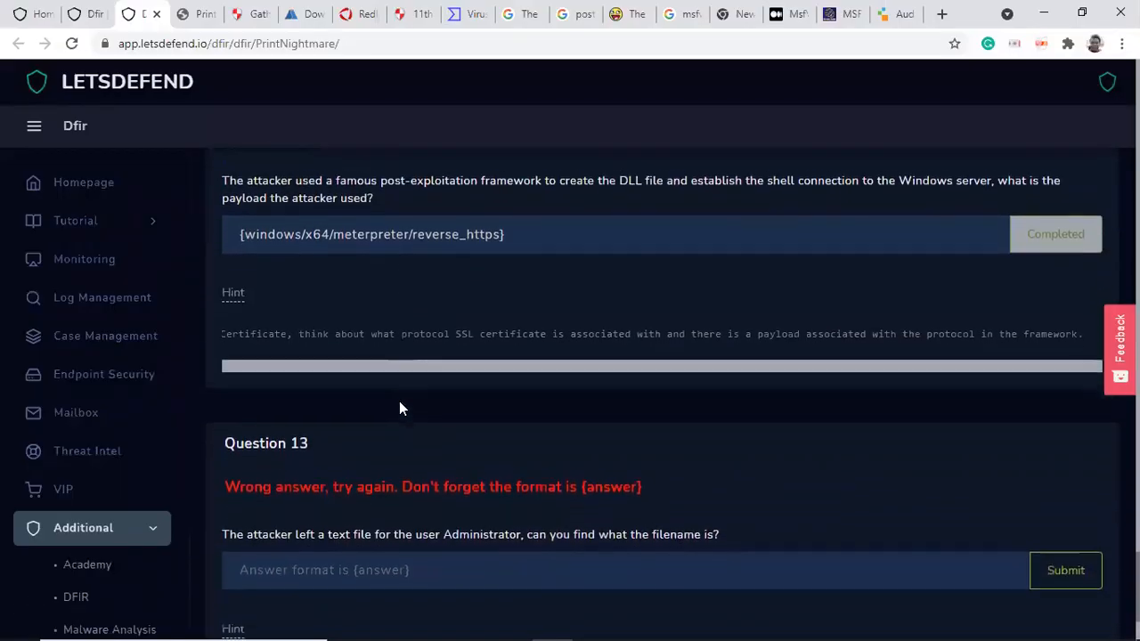
pyautogui.scroll(-1, 400, 409)
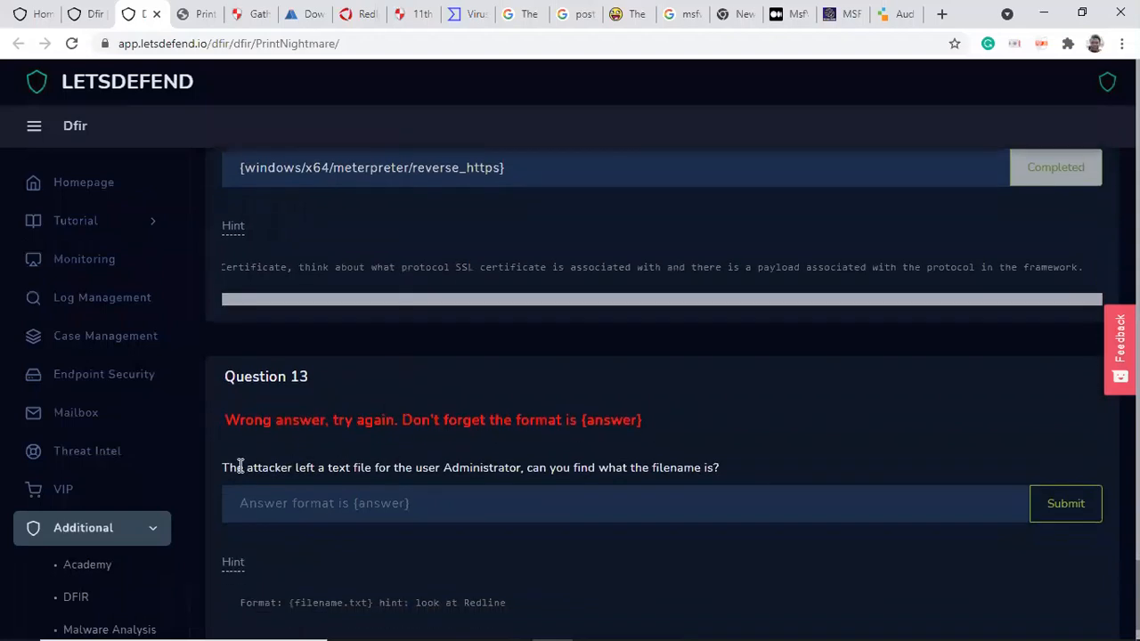
pyautogui.moveTo(241, 467); pyautogui.dragTo(716, 471)
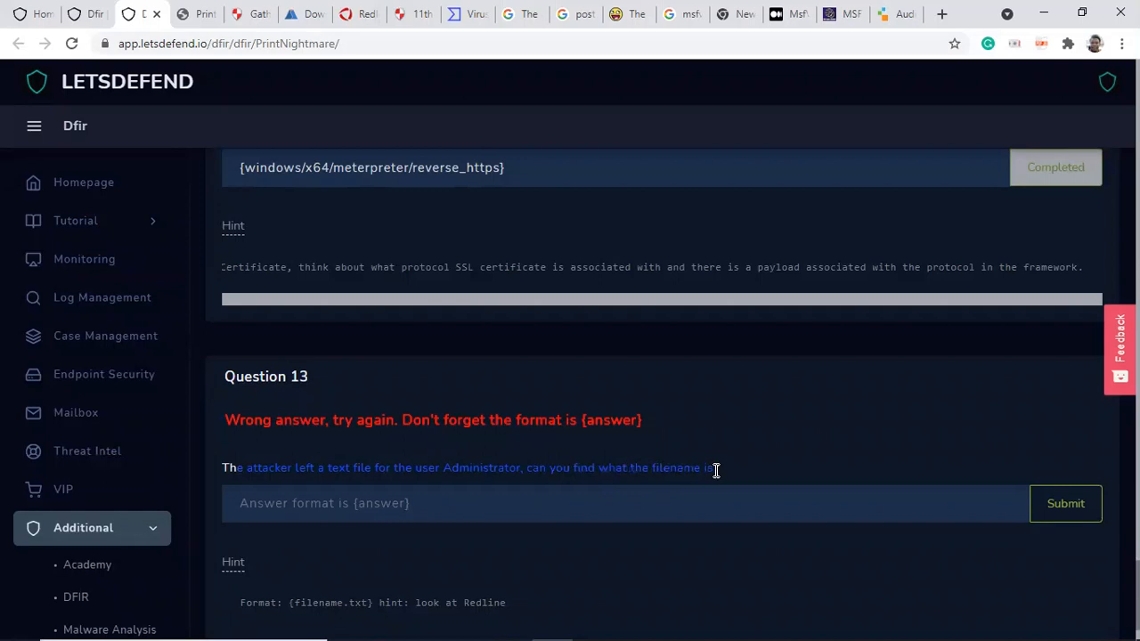
pyautogui.scroll(-1, 716, 470)
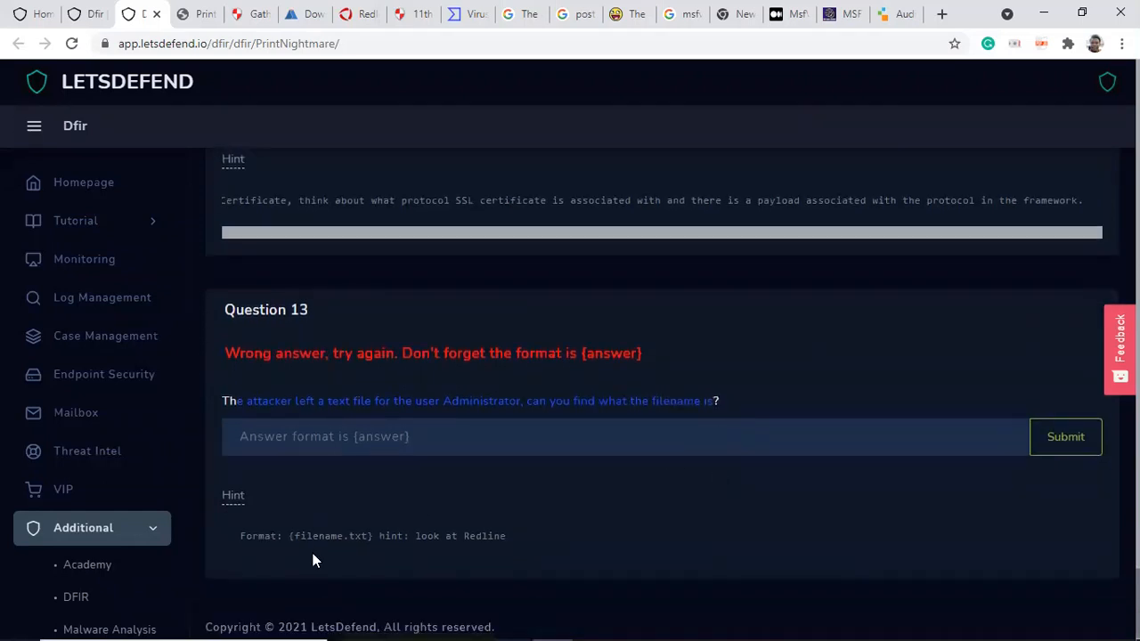
pyautogui.moveTo(287, 535); pyautogui.dragTo(405, 537)
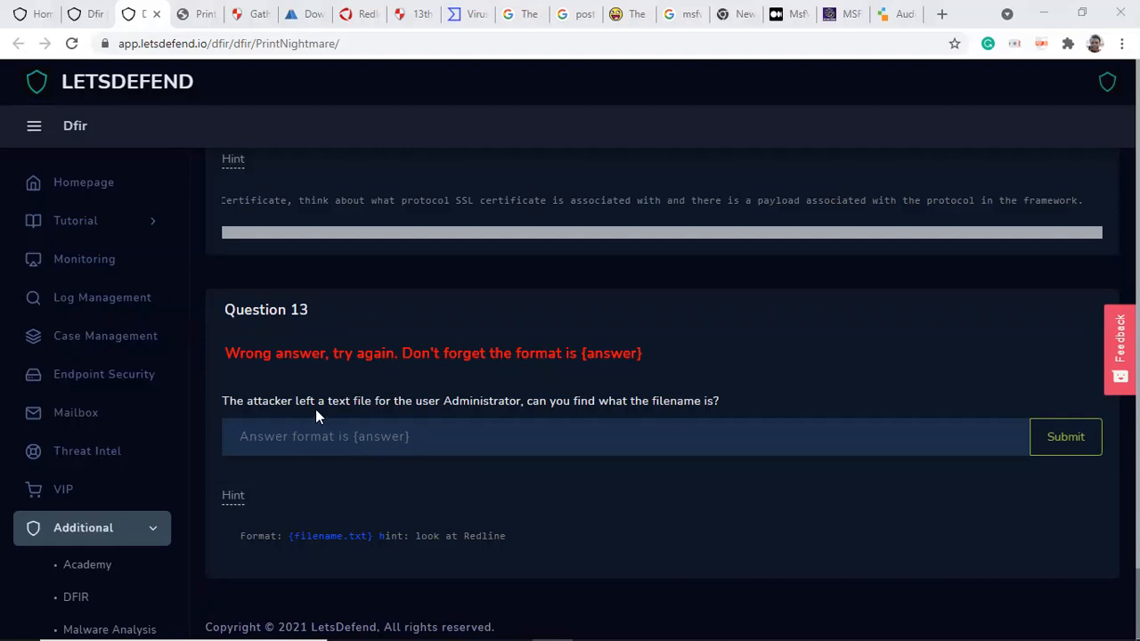
# Step: Switch to Redline in the virtual machine and open the File System analysis data
pyautogui.moveTo(467, 624)
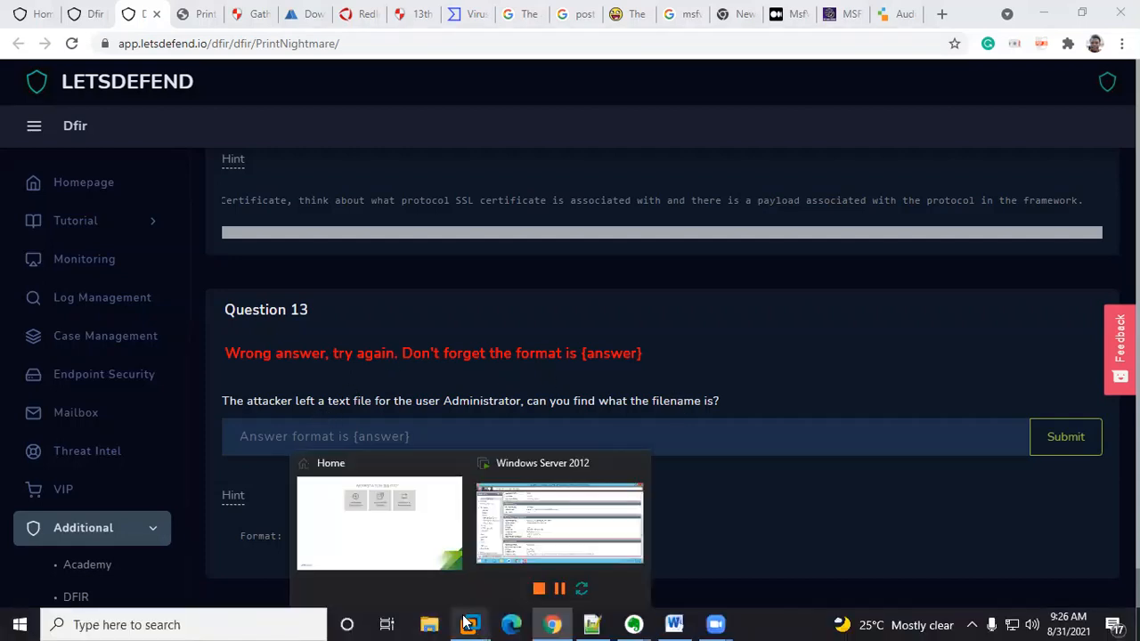
pyautogui.click(536, 477)
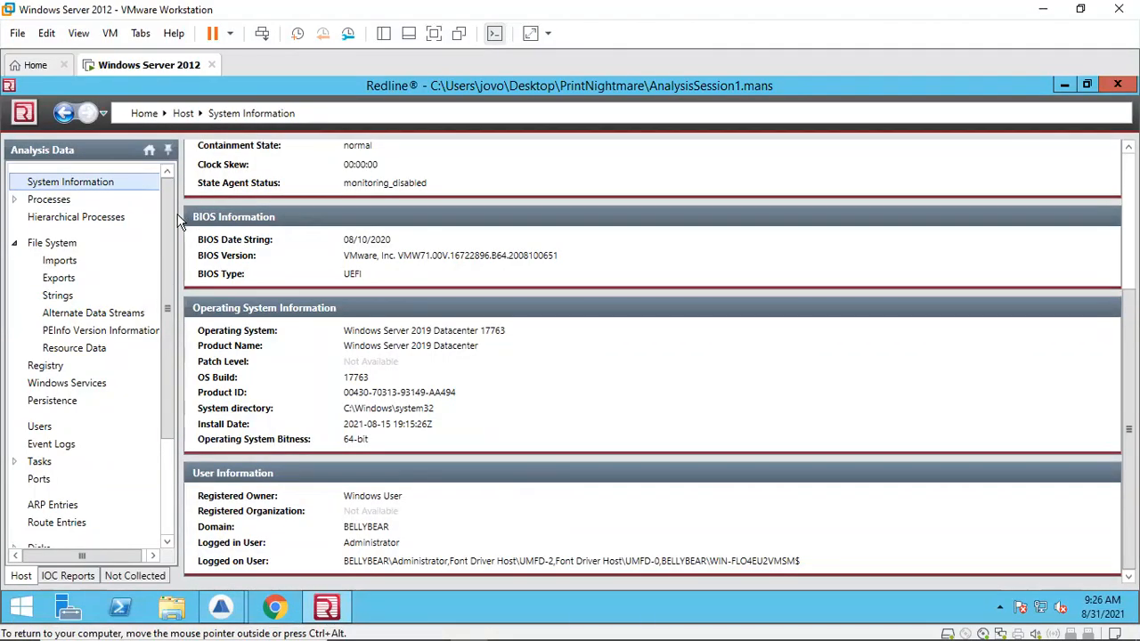
pyautogui.moveTo(170, 237); pyautogui.dragTo(170, 207)
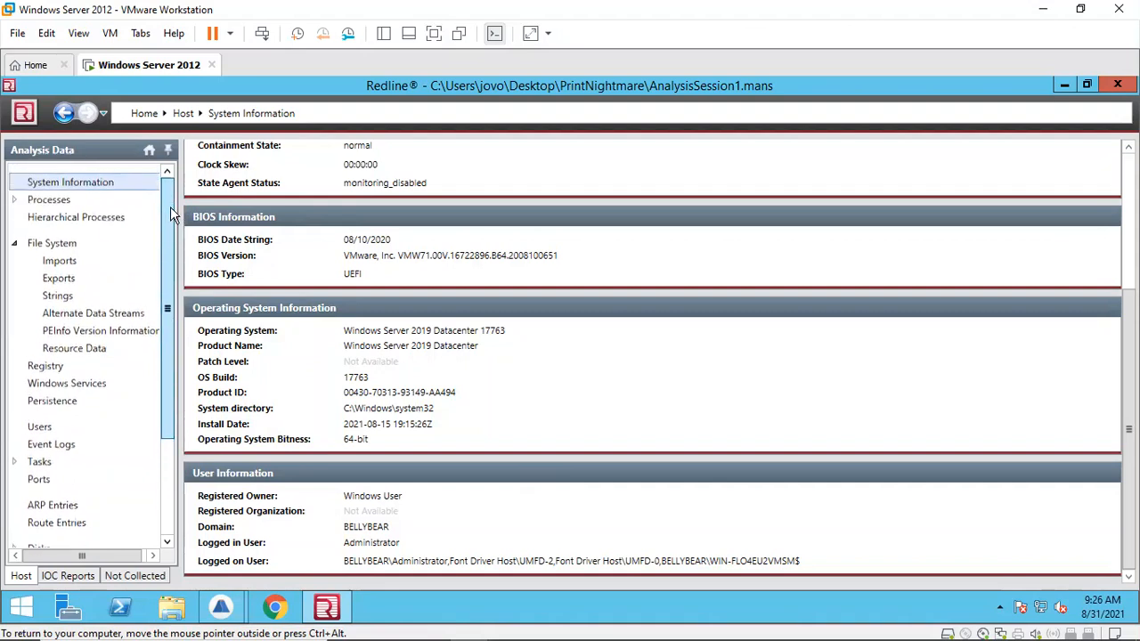
pyautogui.doubleClick(59, 247)
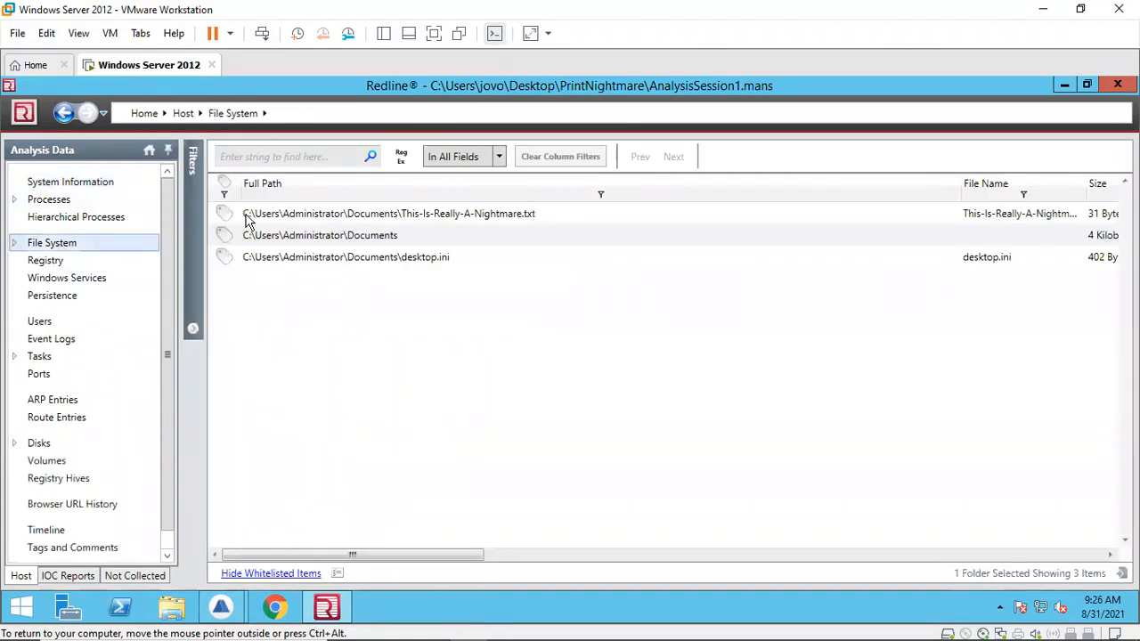
# Step: Filter the file list to the Administrator's Documents folder, excluding its redline subfolder
pyautogui.click(193, 329)
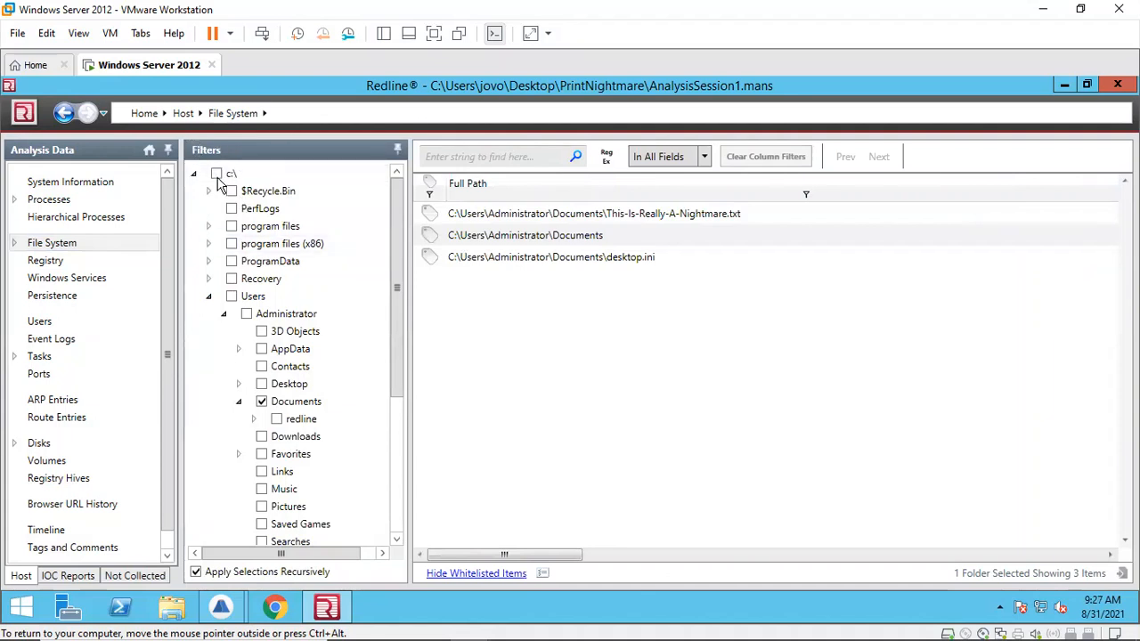
pyautogui.click(217, 175)
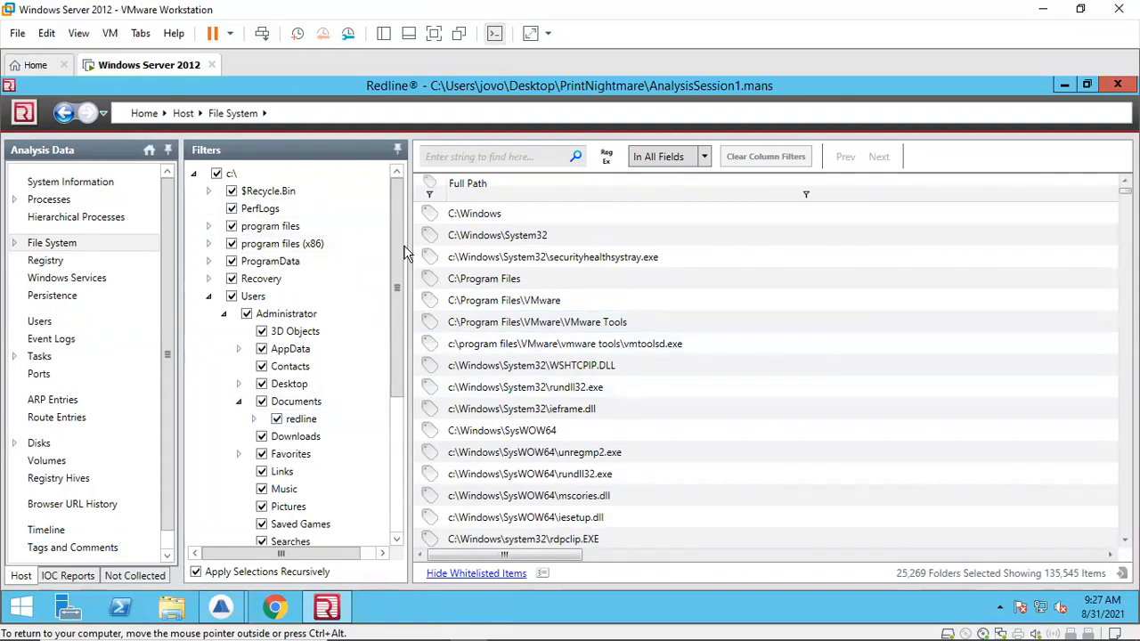
pyautogui.moveTo(394, 249); pyautogui.dragTo(393, 362)
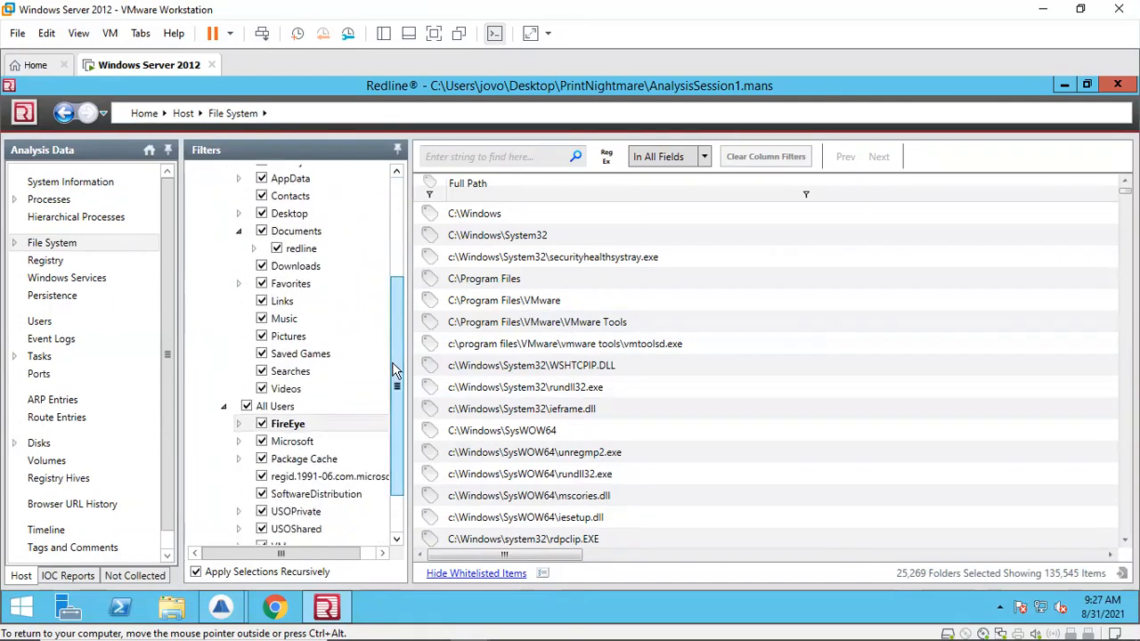
pyautogui.click(397, 204)
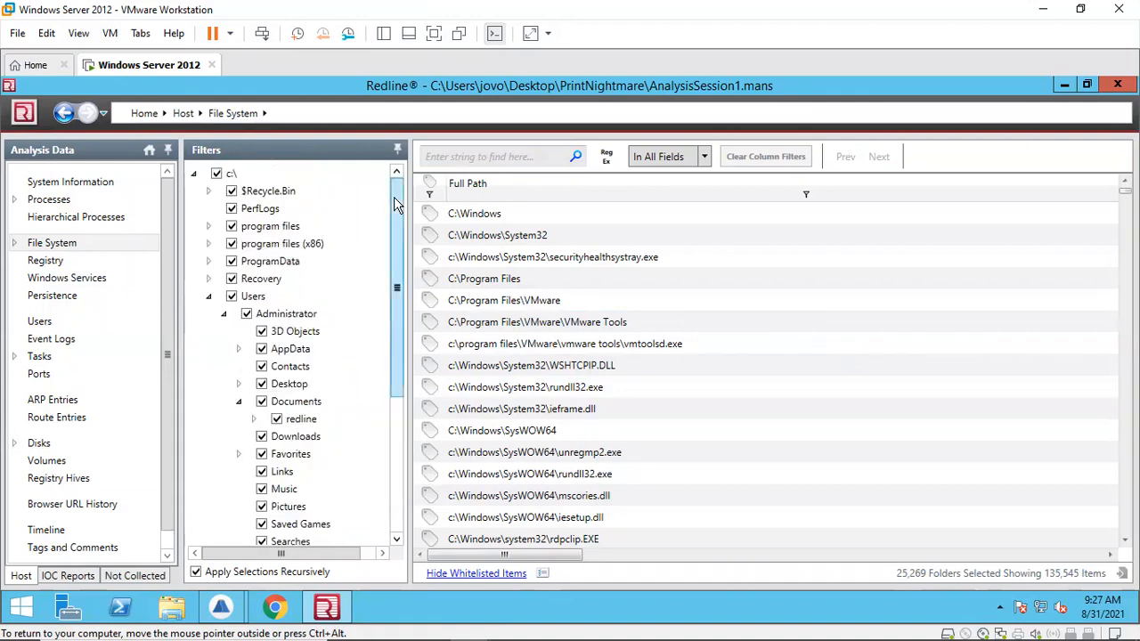
pyautogui.click(217, 175)
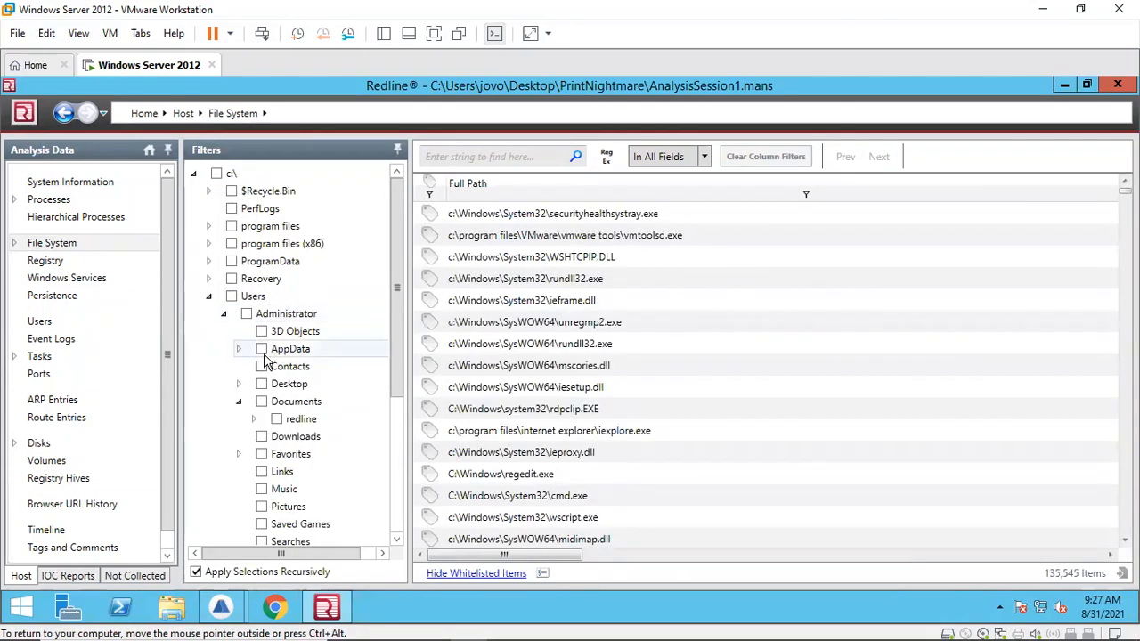
pyautogui.click(261, 402)
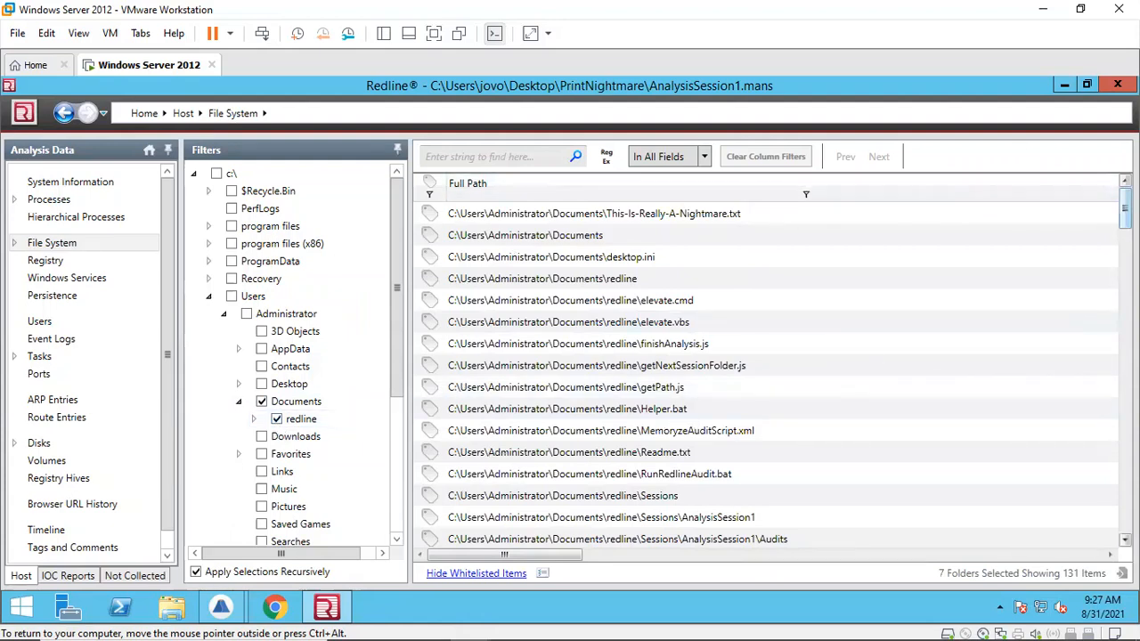
pyautogui.scroll(-1, 766, 375)
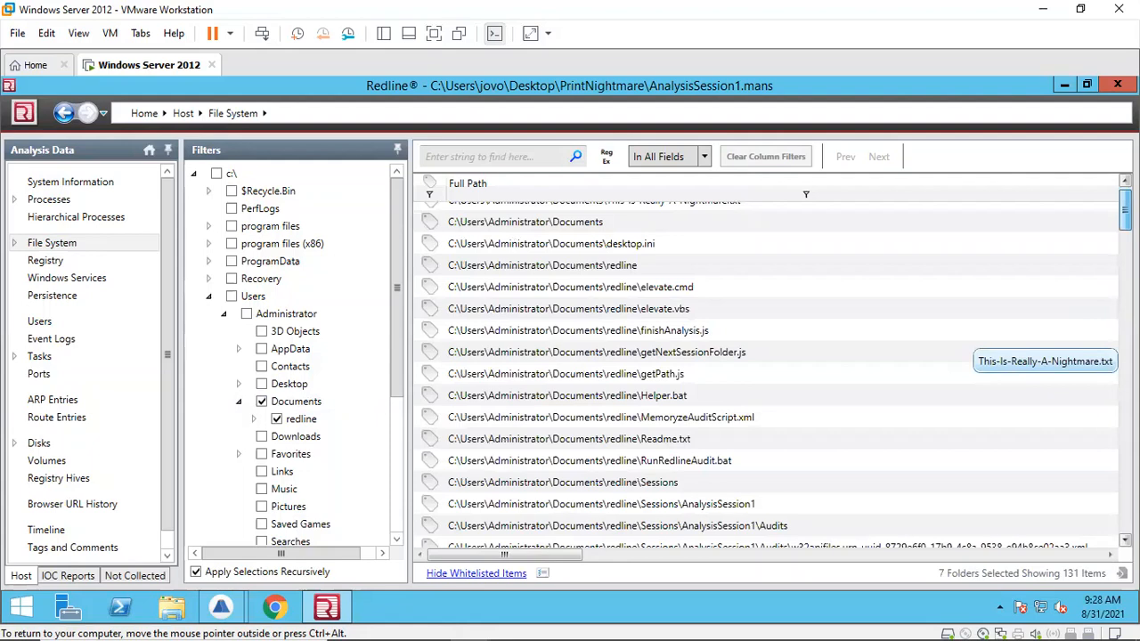
pyautogui.scroll(-3, 766, 374)
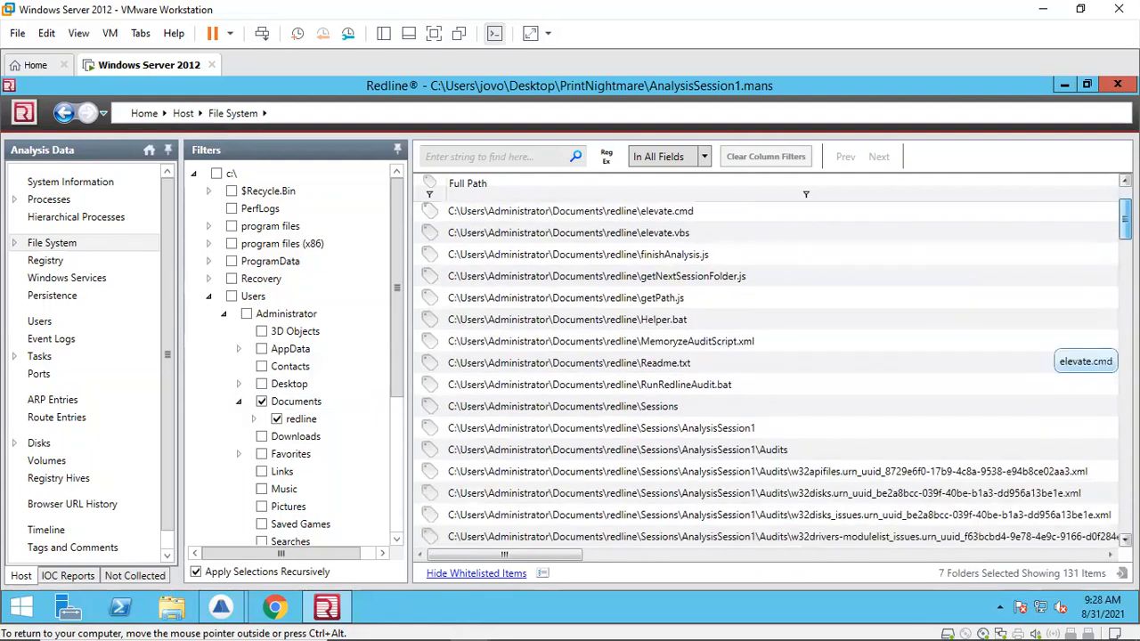
pyautogui.scroll(-5, 773, 374)
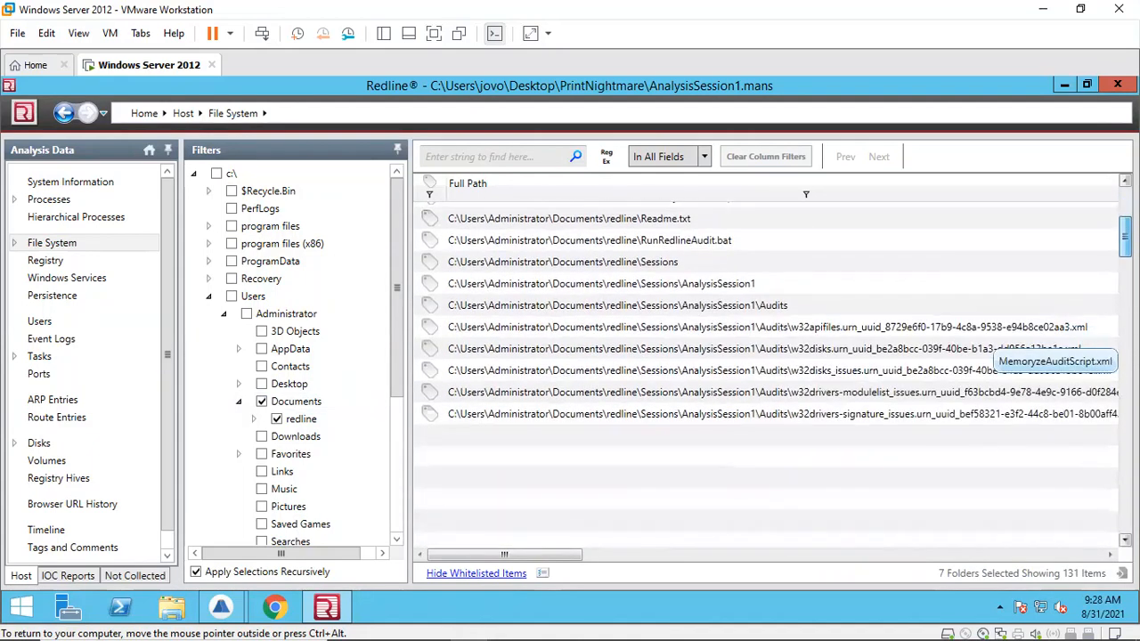
pyautogui.scroll(-5, 1113, 360)
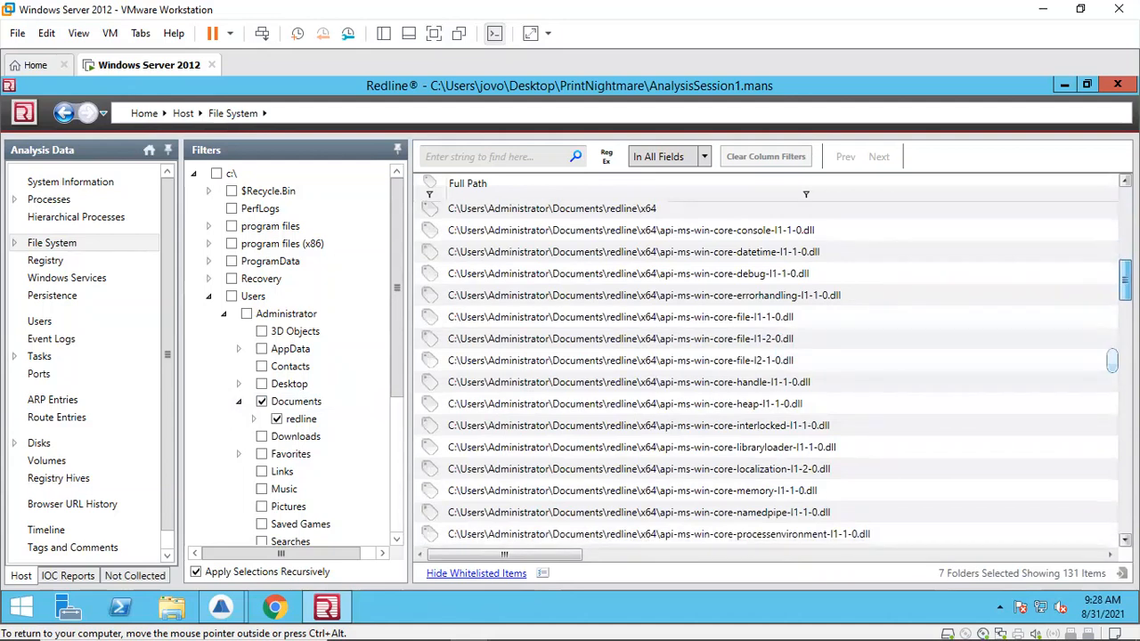
pyautogui.click(277, 419)
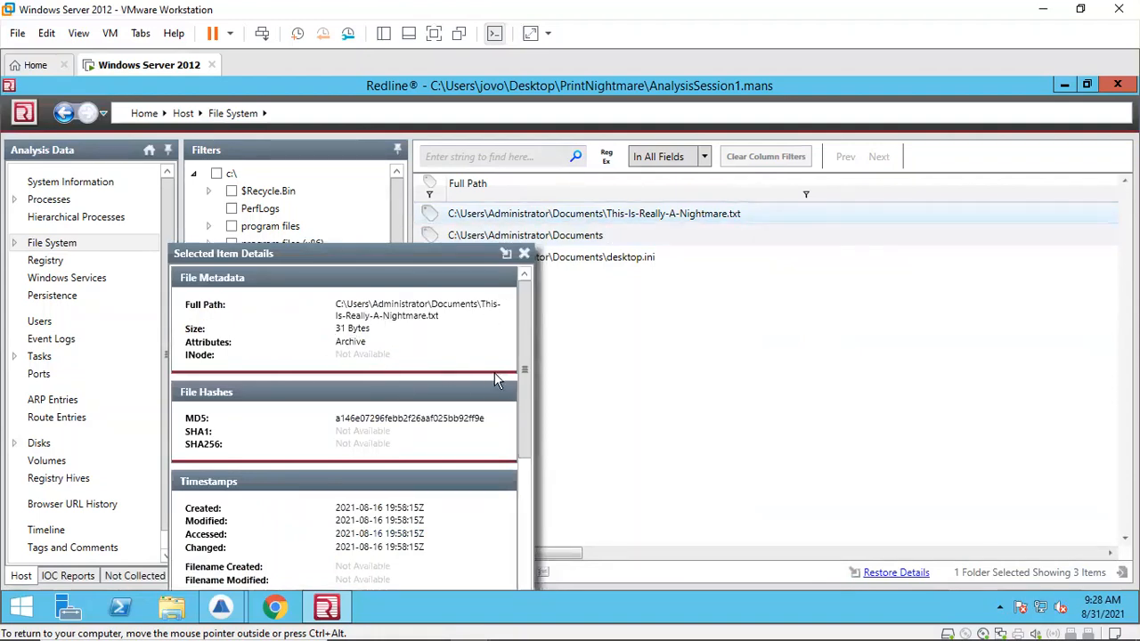
# Step: In the details of This-Is-Really-A-Nightmare.txt, select the file name under File Path Parts
pyautogui.moveTo(523, 321); pyautogui.dragTo(526, 514)
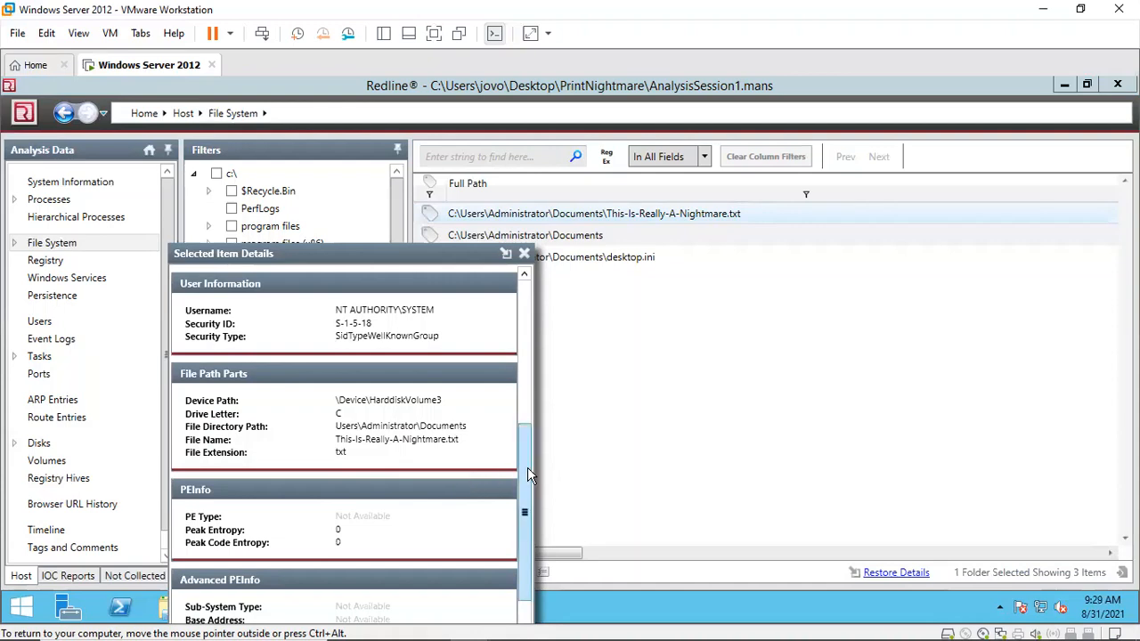
pyautogui.moveTo(527, 467); pyautogui.dragTo(527, 456)
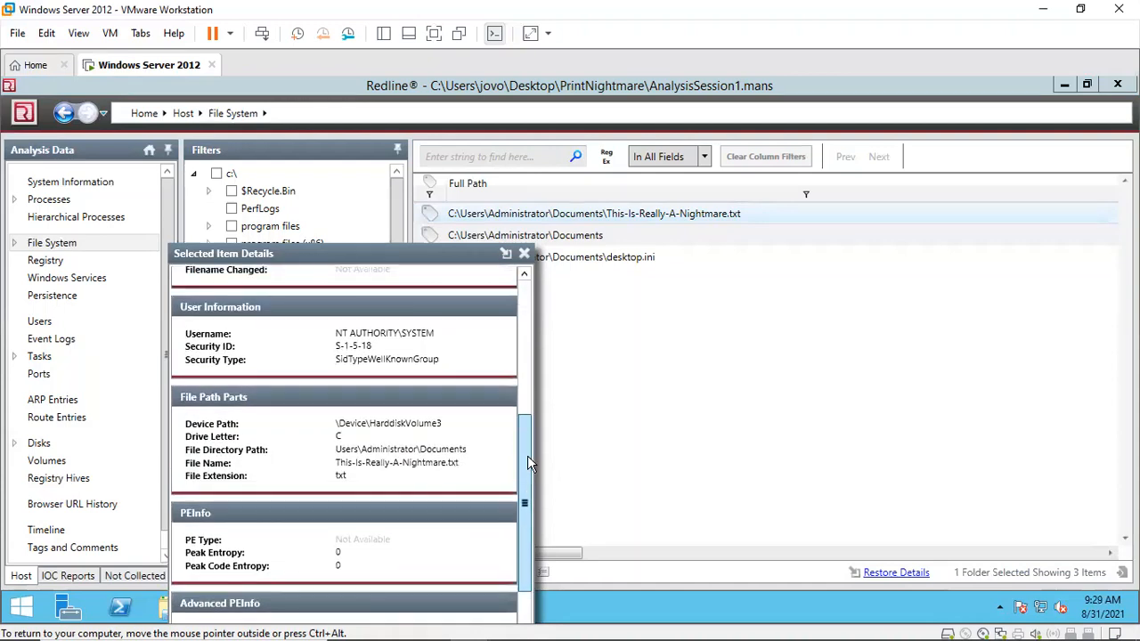
pyautogui.doubleClick(339, 463)
pyautogui.hotkey('ctrl', 'c')
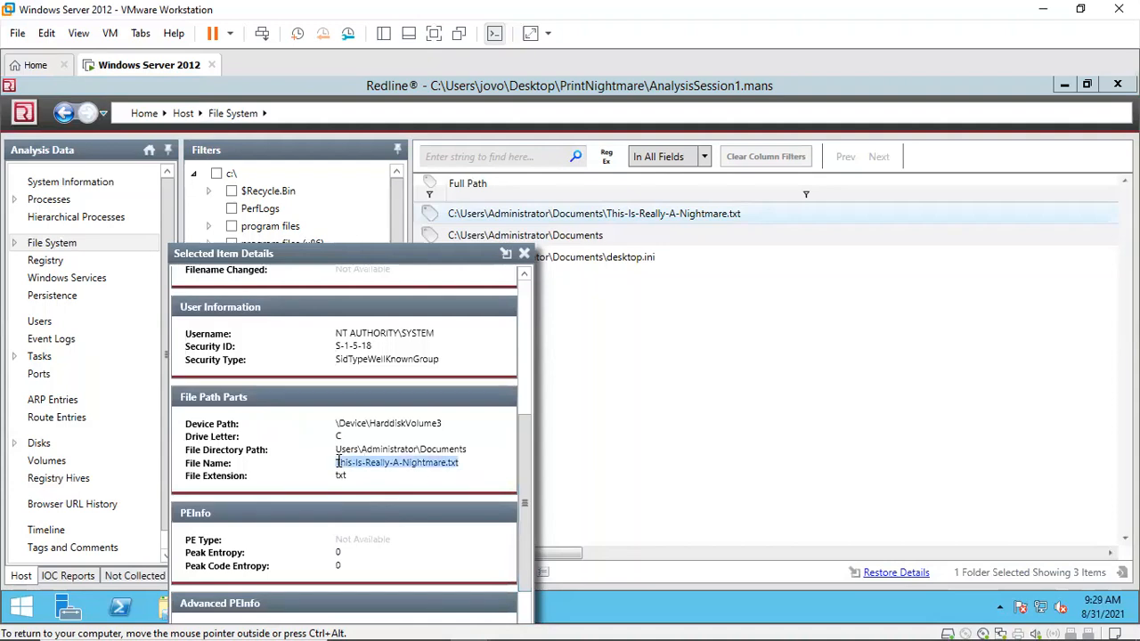
# Step: Copy the file name This-Is-Really-A-Nightmare.txt and close the item details window
pyautogui.rightClick(341, 462)
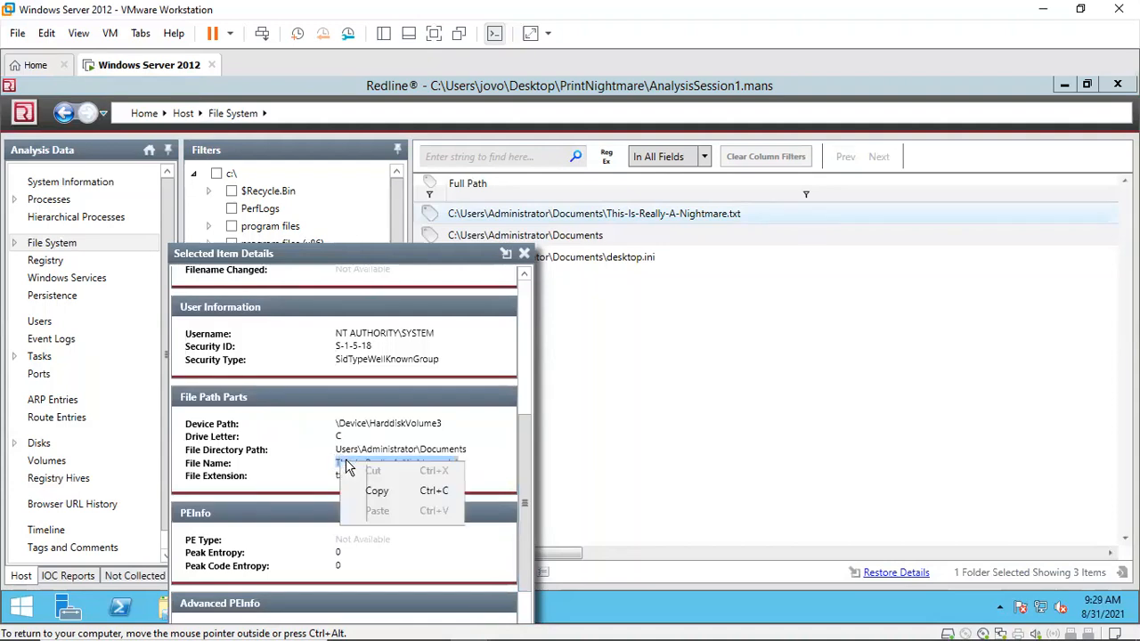
pyautogui.click(374, 491)
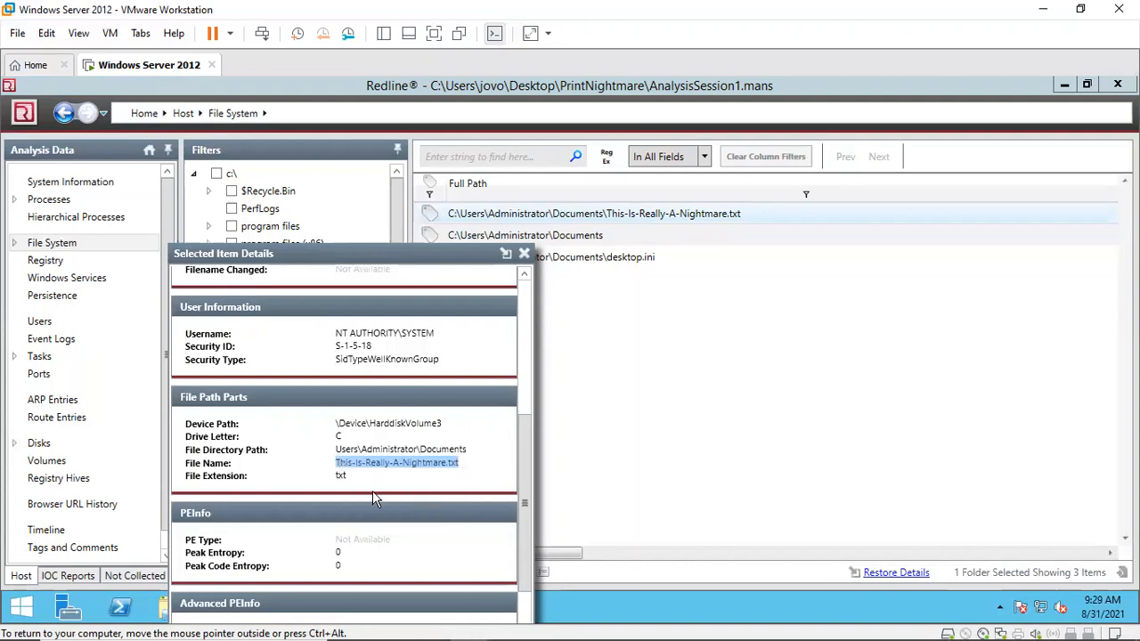
pyautogui.click(526, 256)
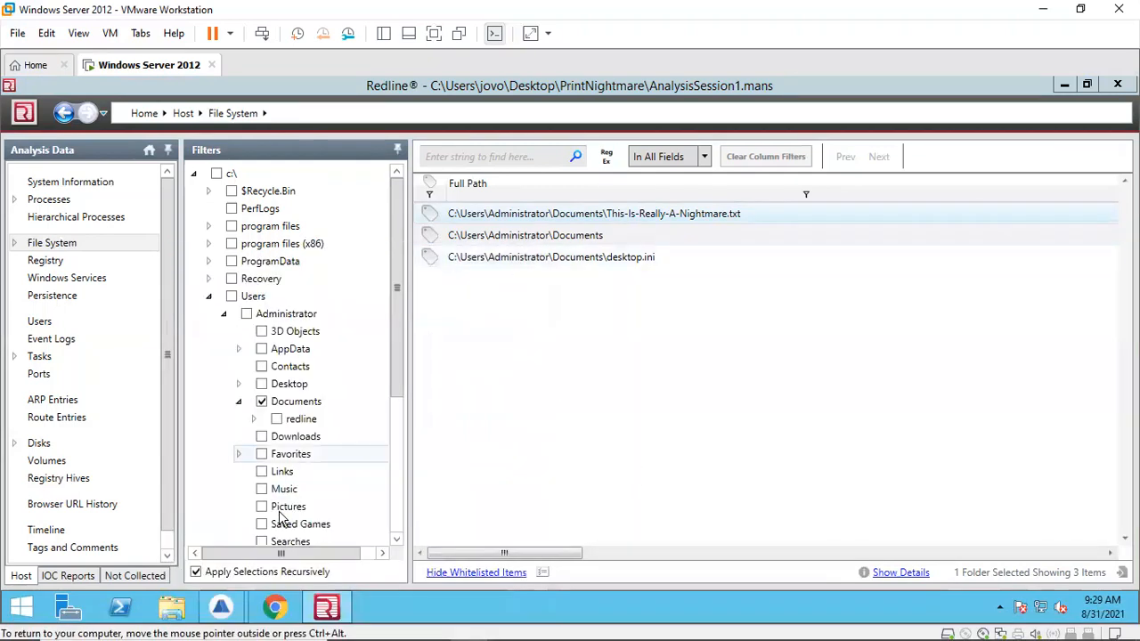
# Step: Switch to Brim, clear the current query and search the pcap for This-Is-Really-A-Nightmare.txt
pyautogui.moveTo(222, 604)
pyautogui.click(140, 524)
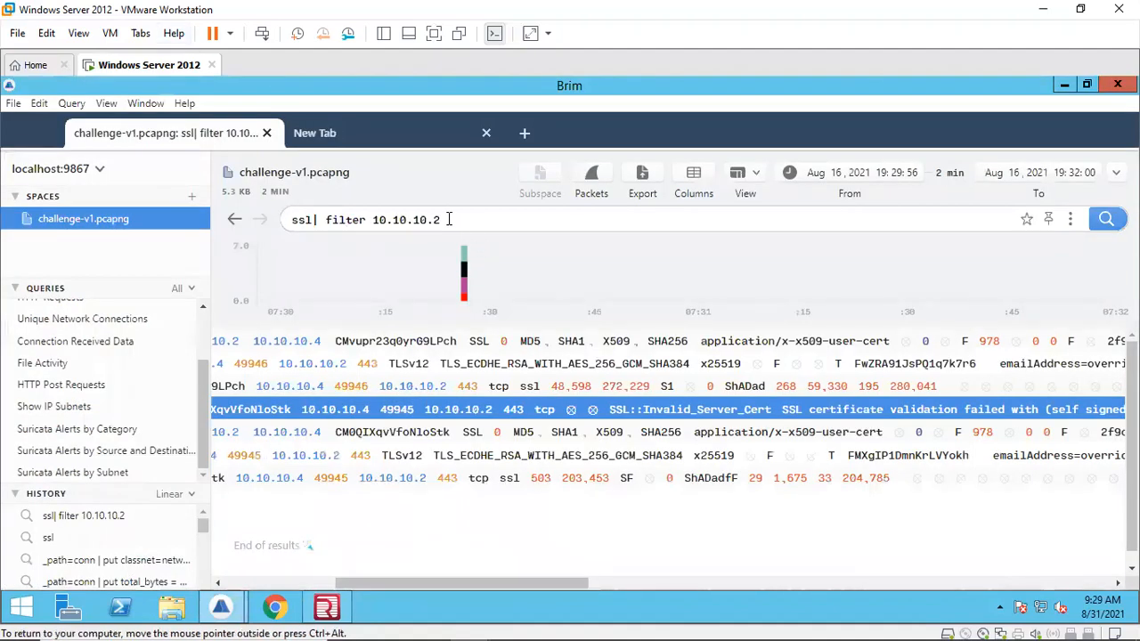
pyautogui.moveTo(450, 219); pyautogui.dragTo(264, 221)
pyautogui.press('Return')
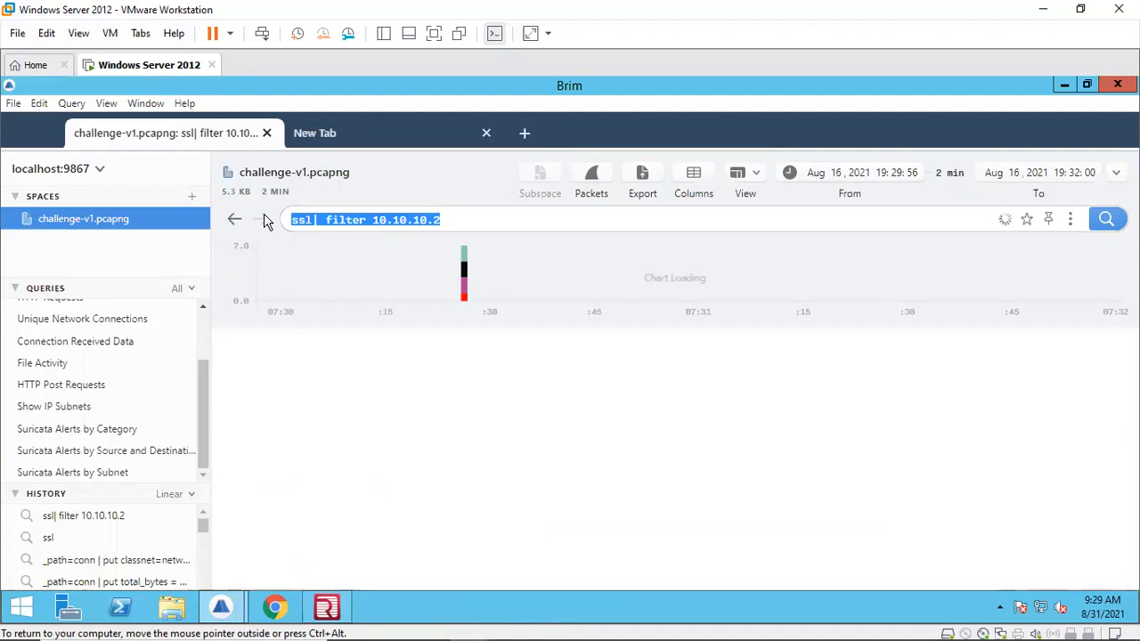
pyautogui.press('BackSpace')
pyautogui.press('Return')
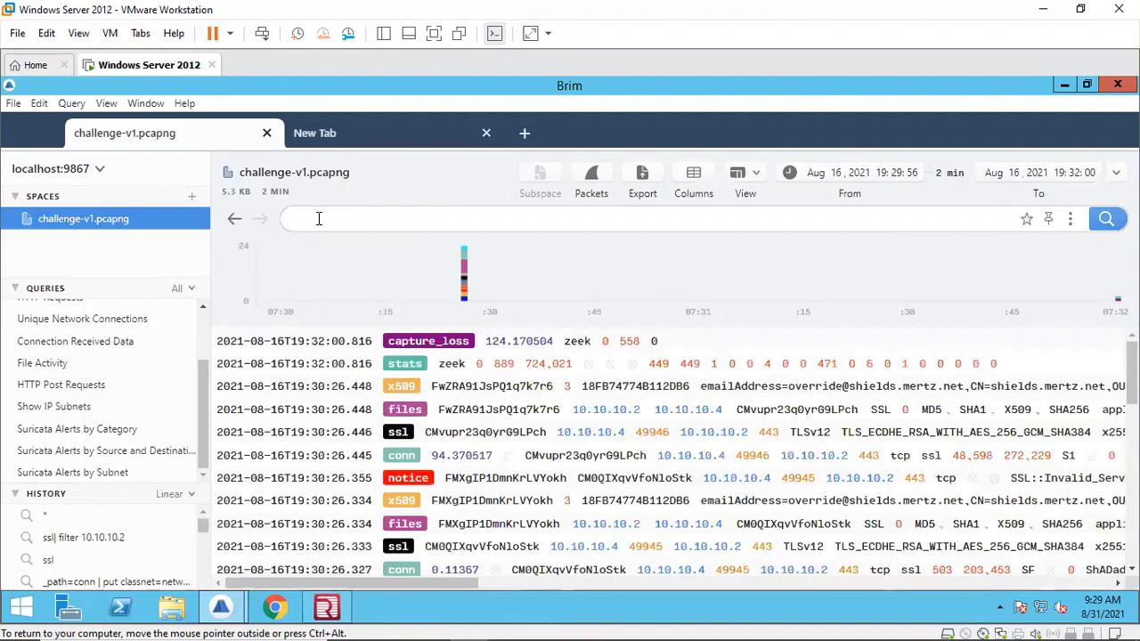
pyautogui.hotkey('ctrl', 'v')
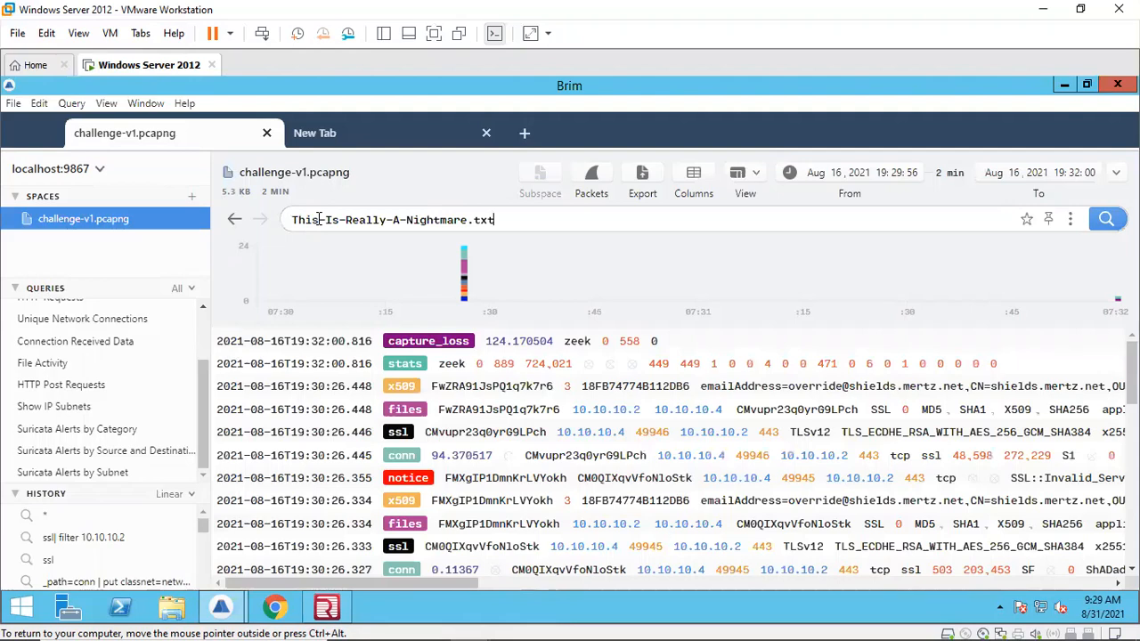
pyautogui.press('Return')
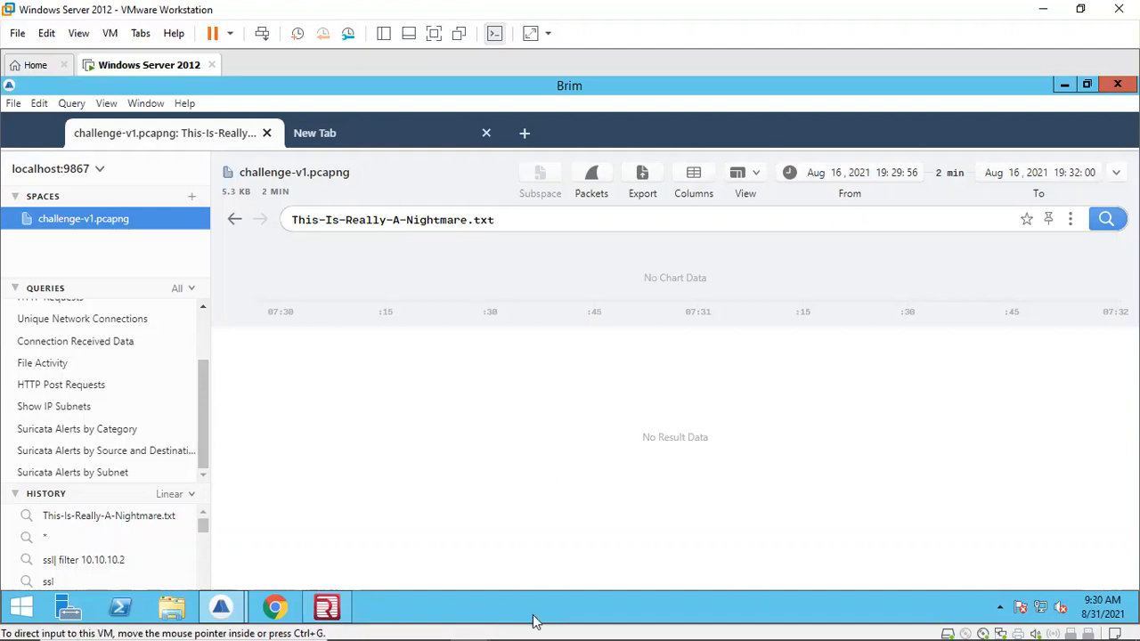
# Step: Return to the LetsDefend challenge page and submit {This-Is-Really-A-Nightmare.txt} as the answer to Question 13
pyautogui.moveTo(633, 624)
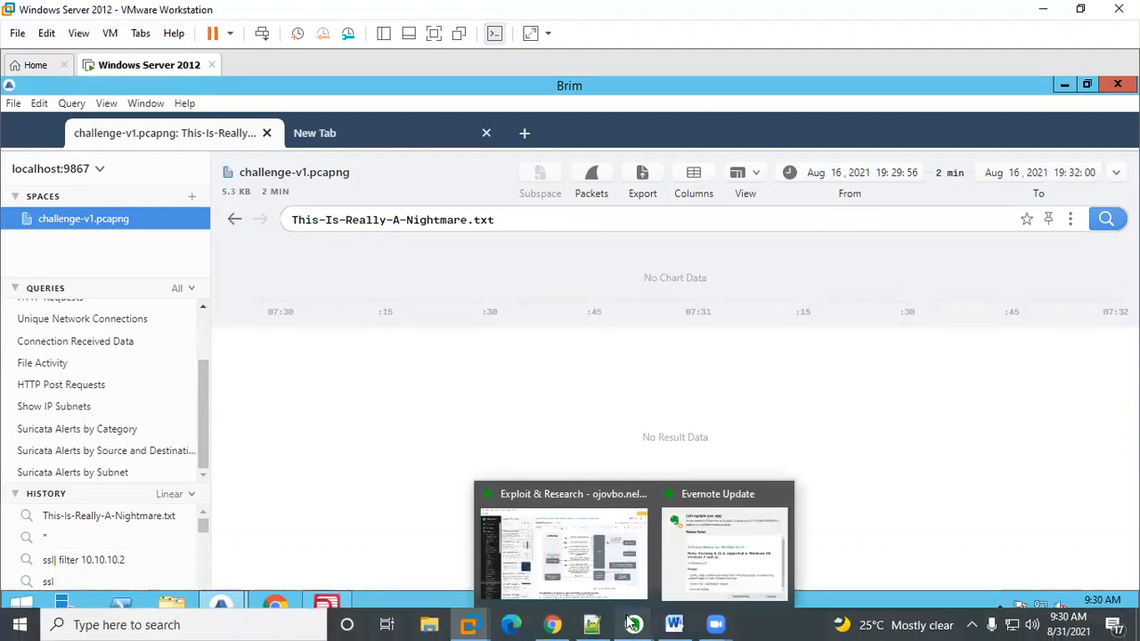
pyautogui.click(553, 624)
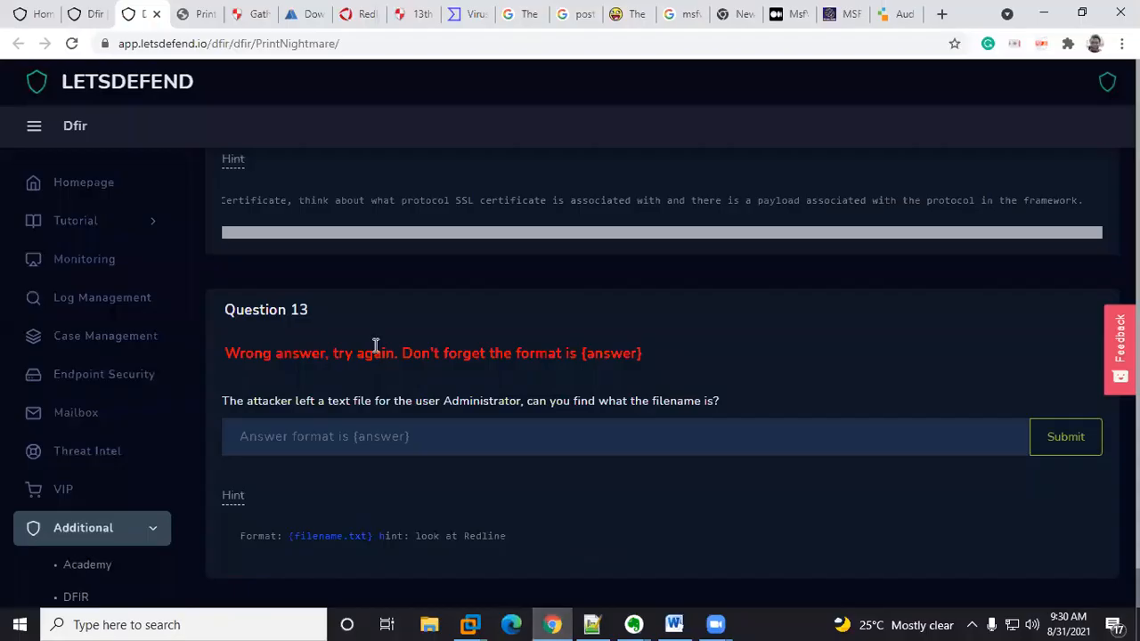
pyautogui.click(328, 436)
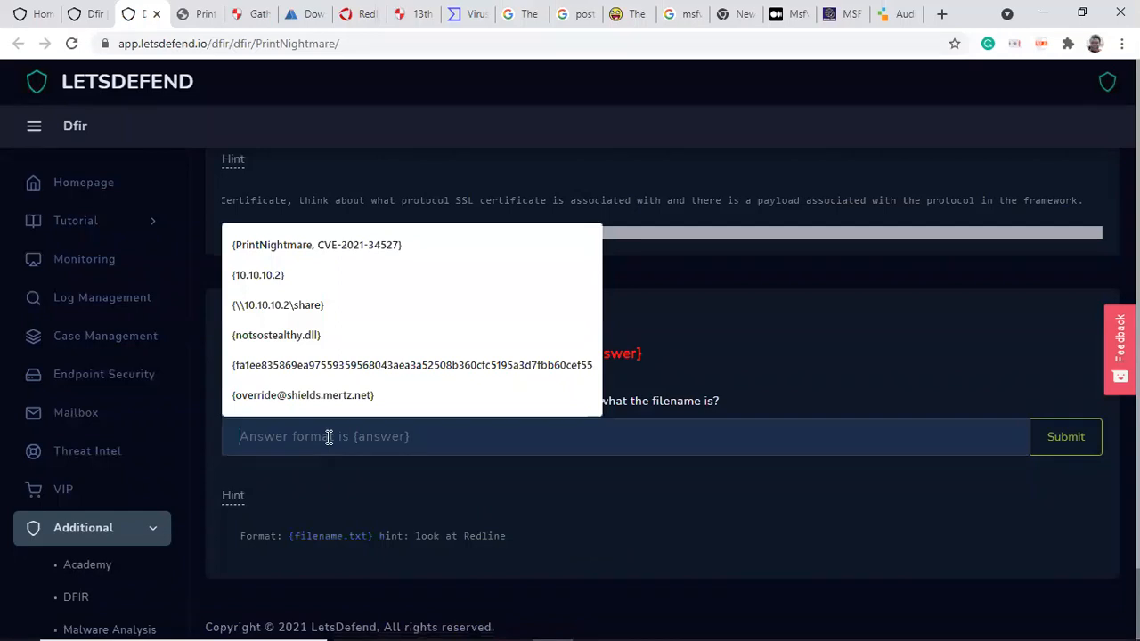
pyautogui.write('[')
pyautogui.press('BackSpace')
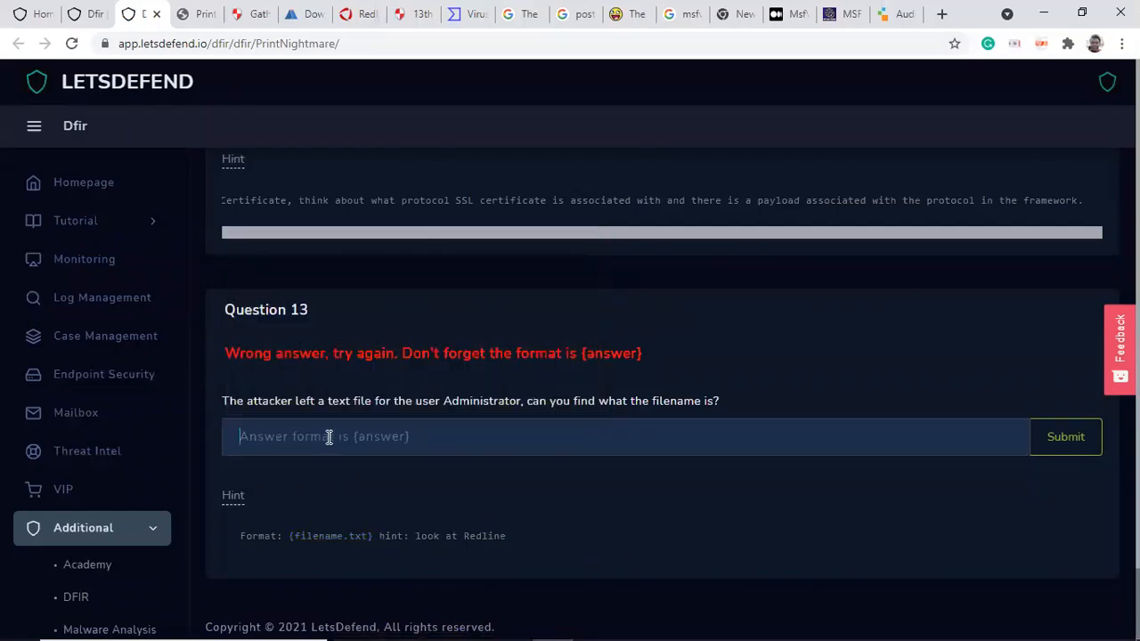
pyautogui.write('{}')
pyautogui.hotkey('ctrl', 'v')
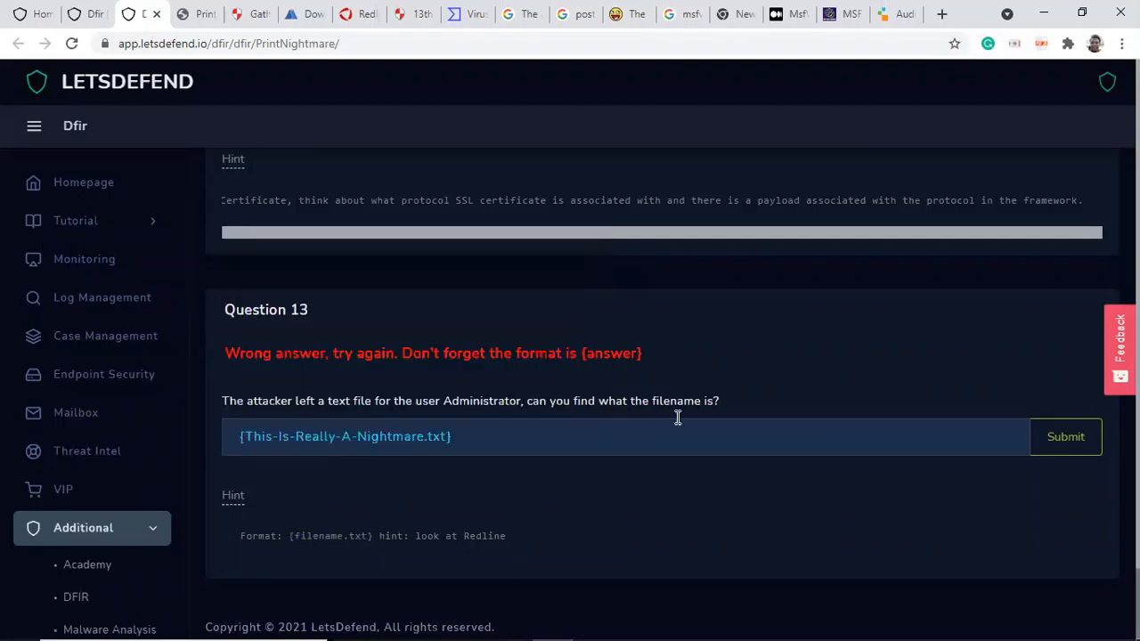
pyautogui.click(1075, 445)
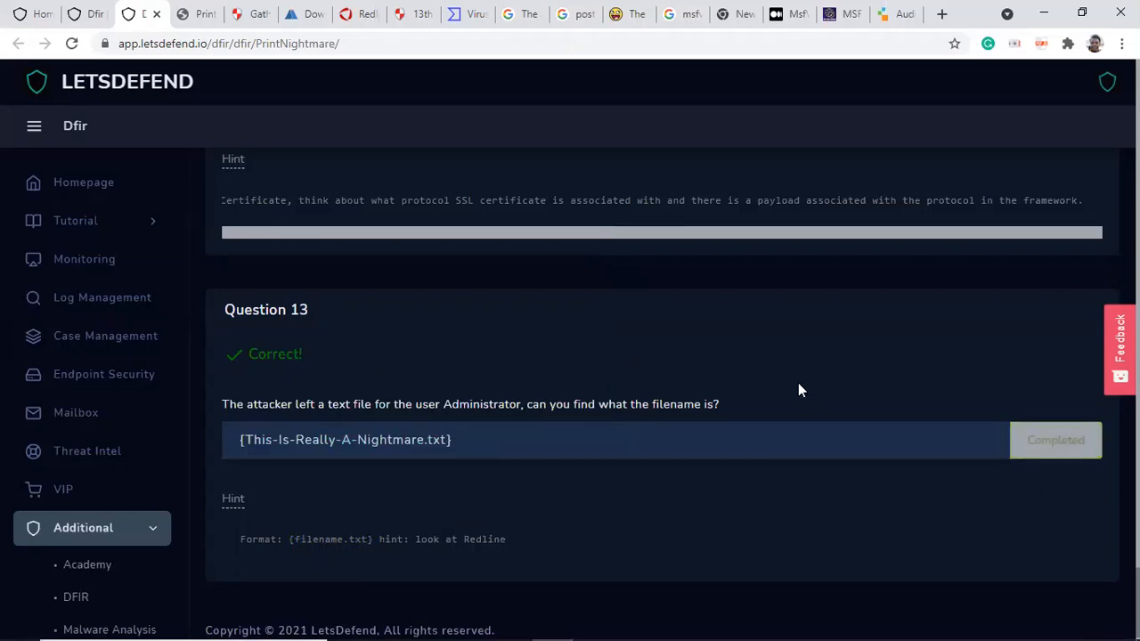
# Step: Scroll back up through the challenge page to review the answers submitted for the earlier questions
pyautogui.scroll(-1, 799, 384)
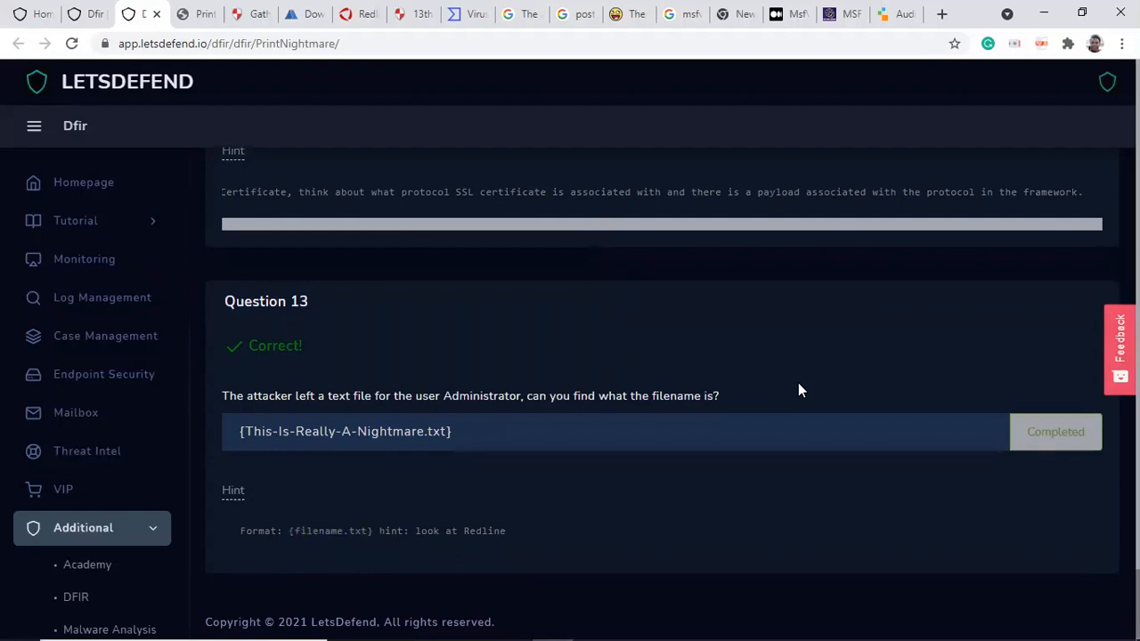
pyautogui.scroll(2, 798, 384)
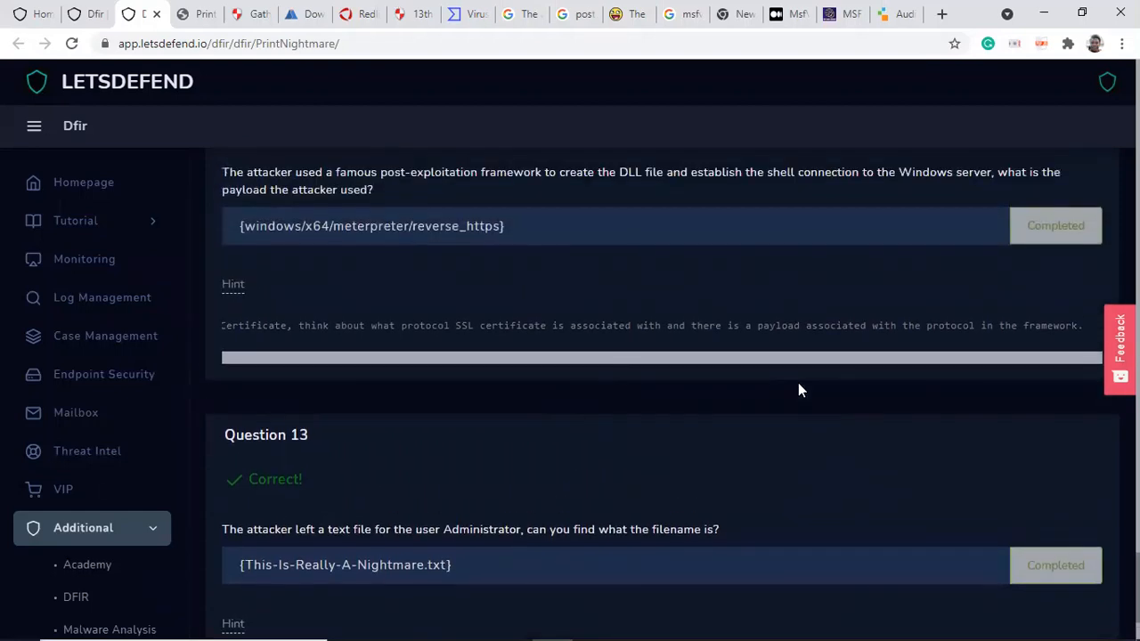
pyautogui.scroll(2, 798, 389)
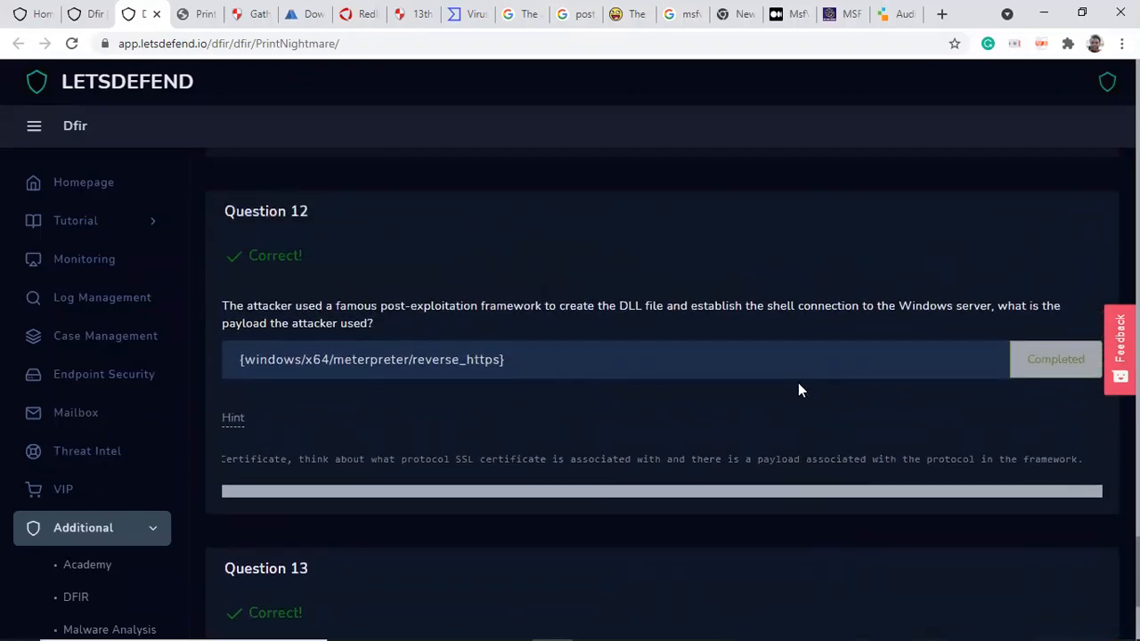
pyautogui.scroll(2, 798, 389)
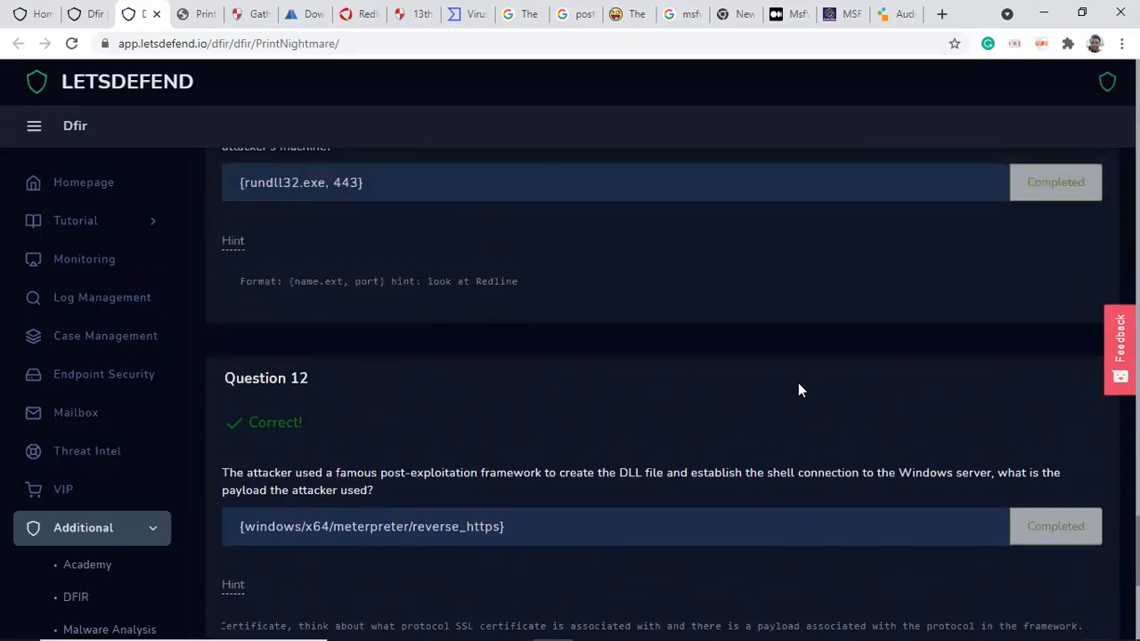
pyautogui.scroll(3, 798, 389)
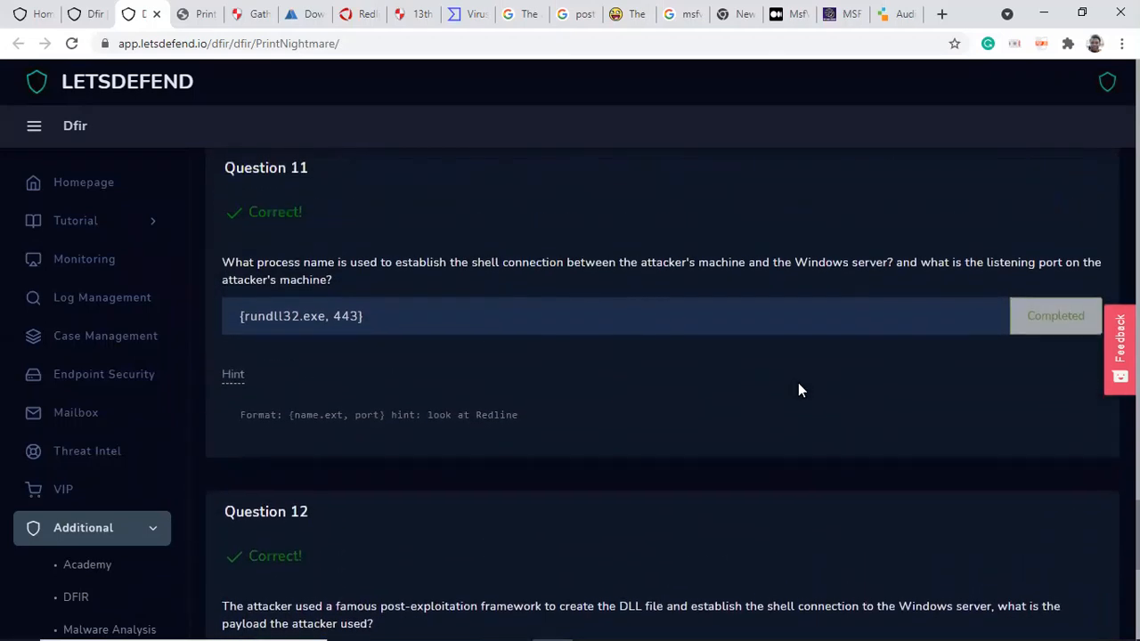
pyautogui.scroll(4, 798, 382)
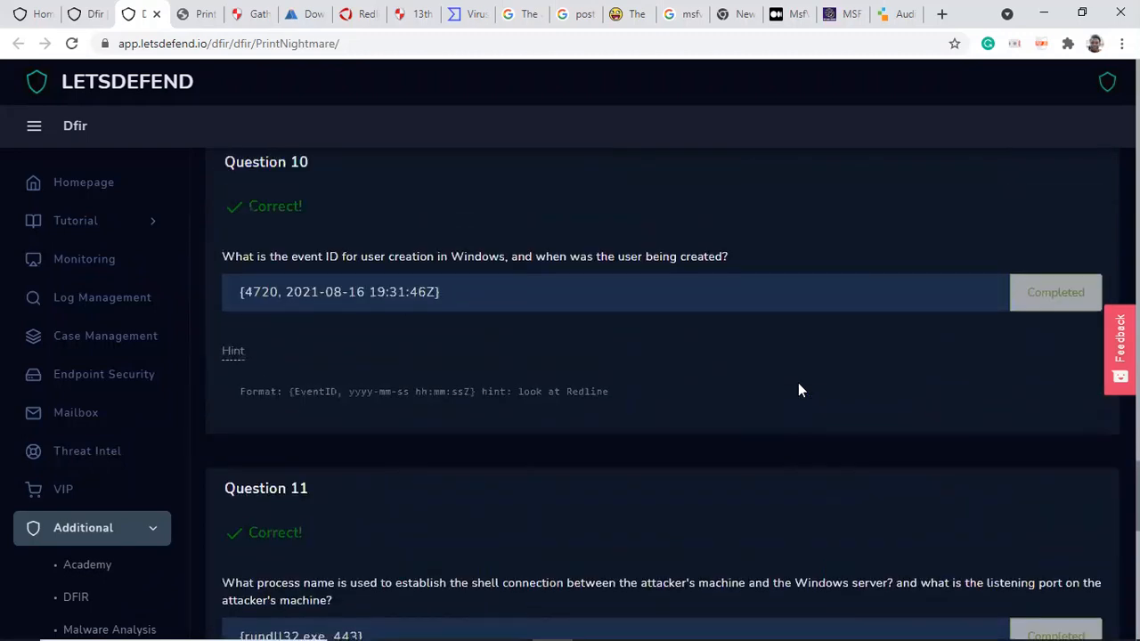
pyautogui.scroll(1, 798, 389)
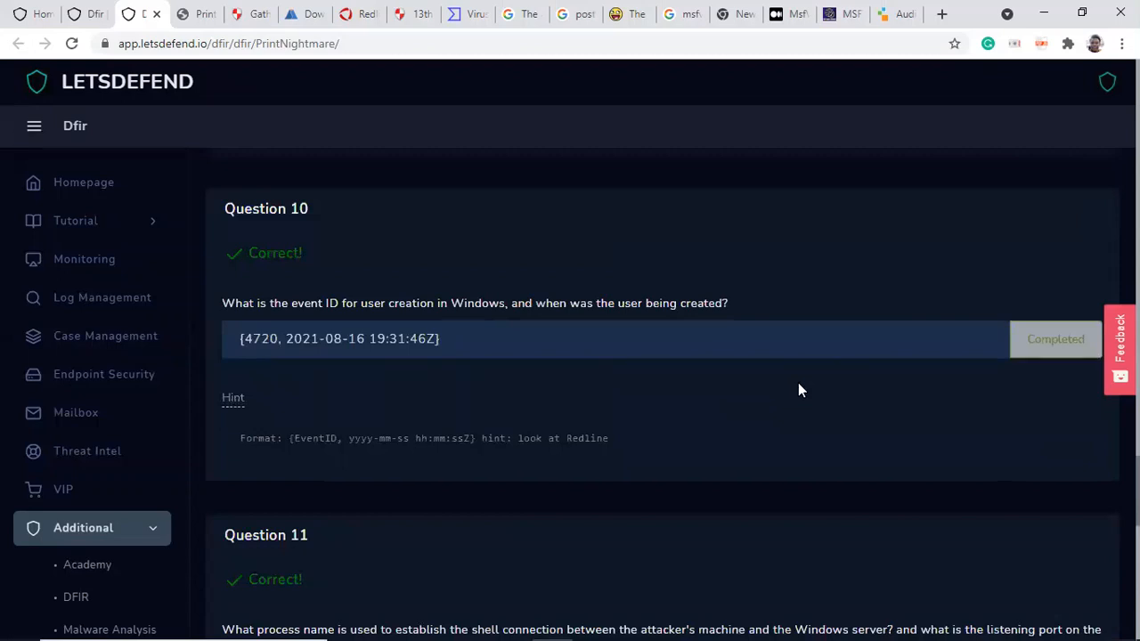
pyautogui.scroll(2, 798, 389)
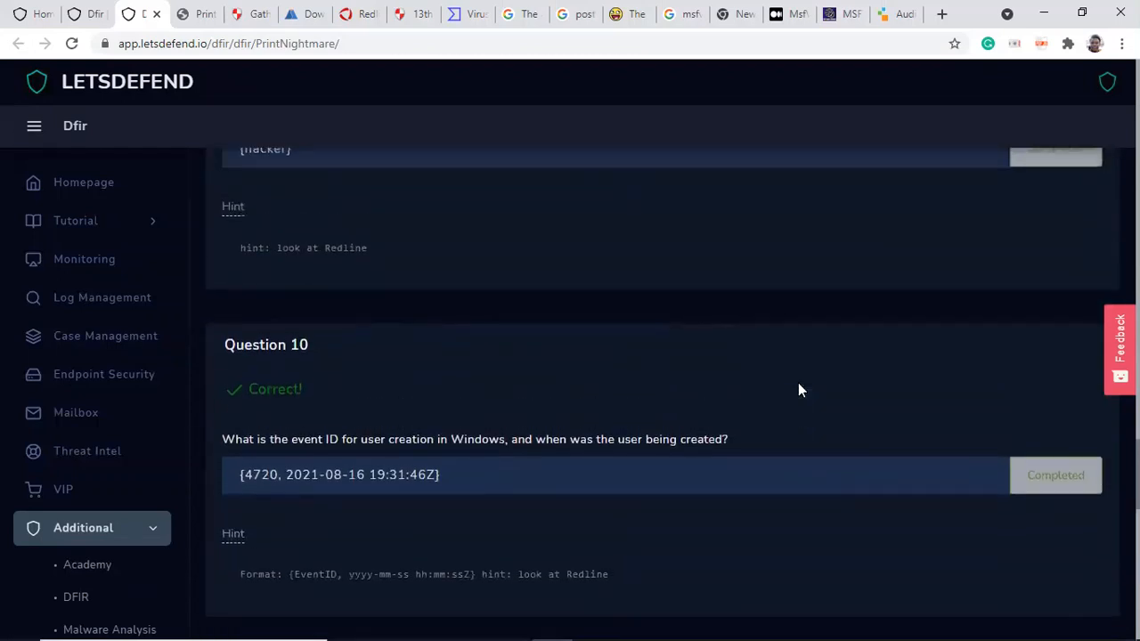
pyautogui.scroll(1, 798, 390)
pyautogui.scroll(2, 798, 389)
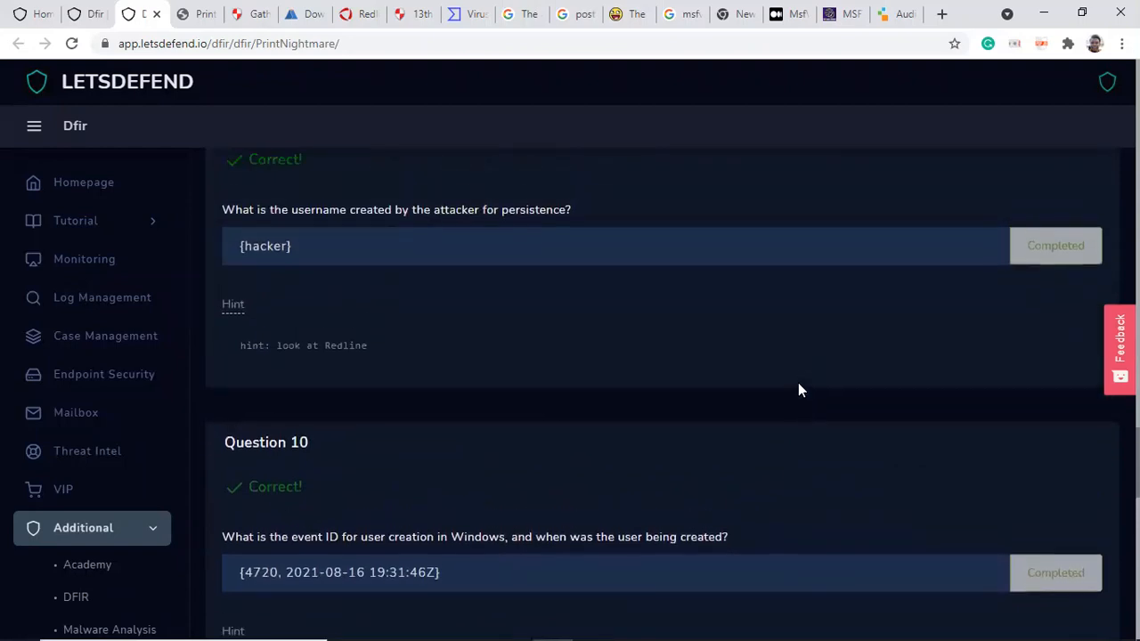
pyautogui.scroll(8, 798, 389)
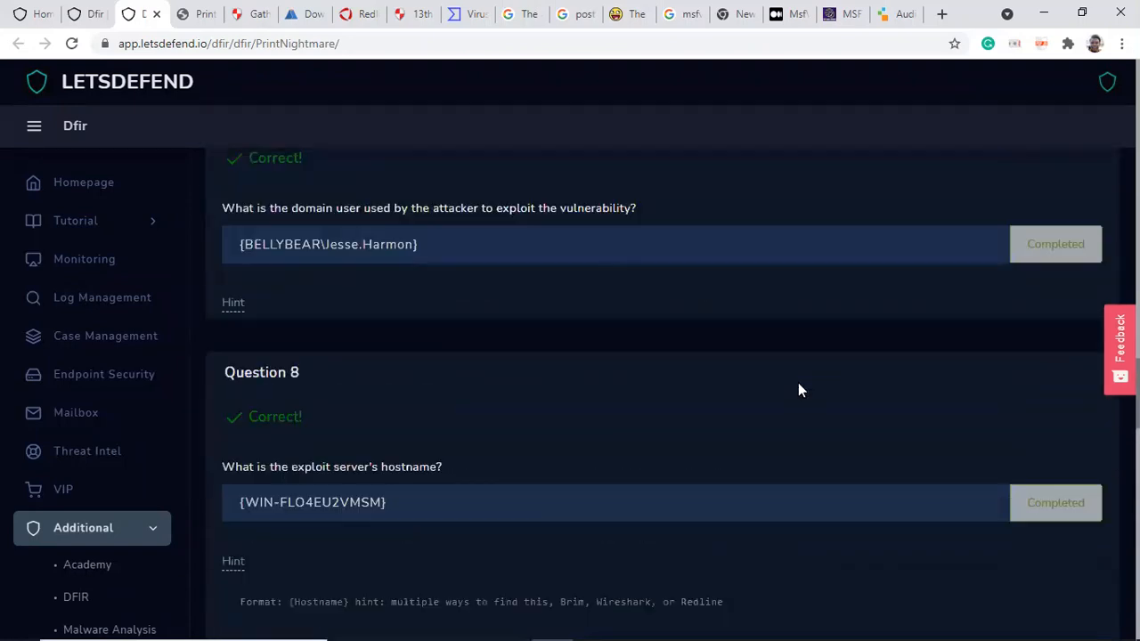
pyautogui.scroll(11, 798, 383)
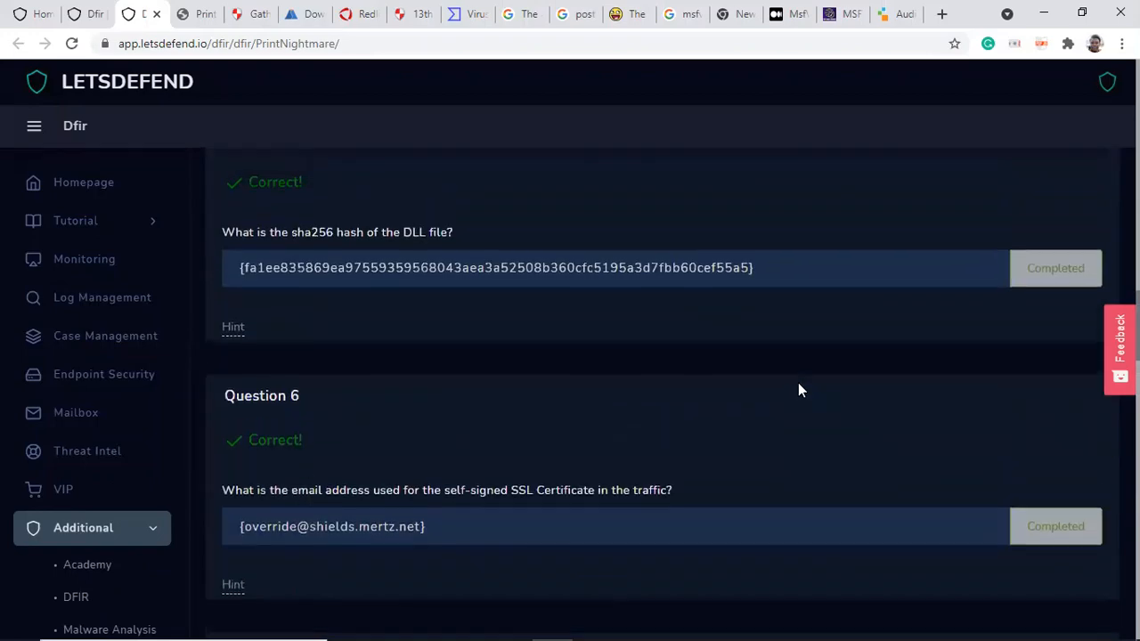
pyautogui.scroll(8, 798, 386)
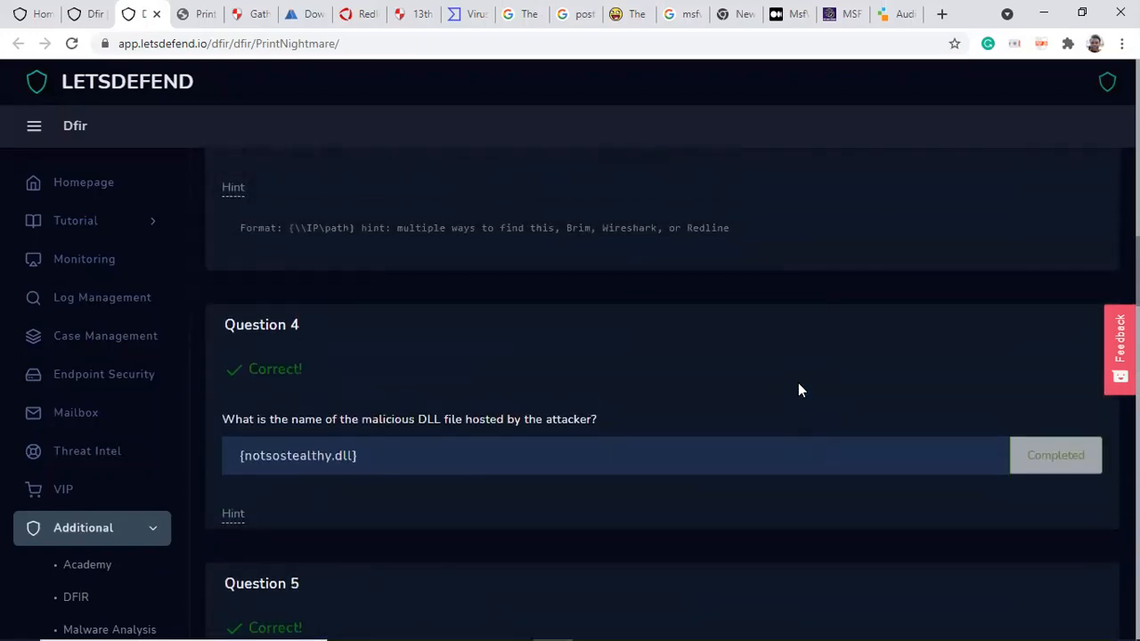
pyautogui.scroll(3, 798, 389)
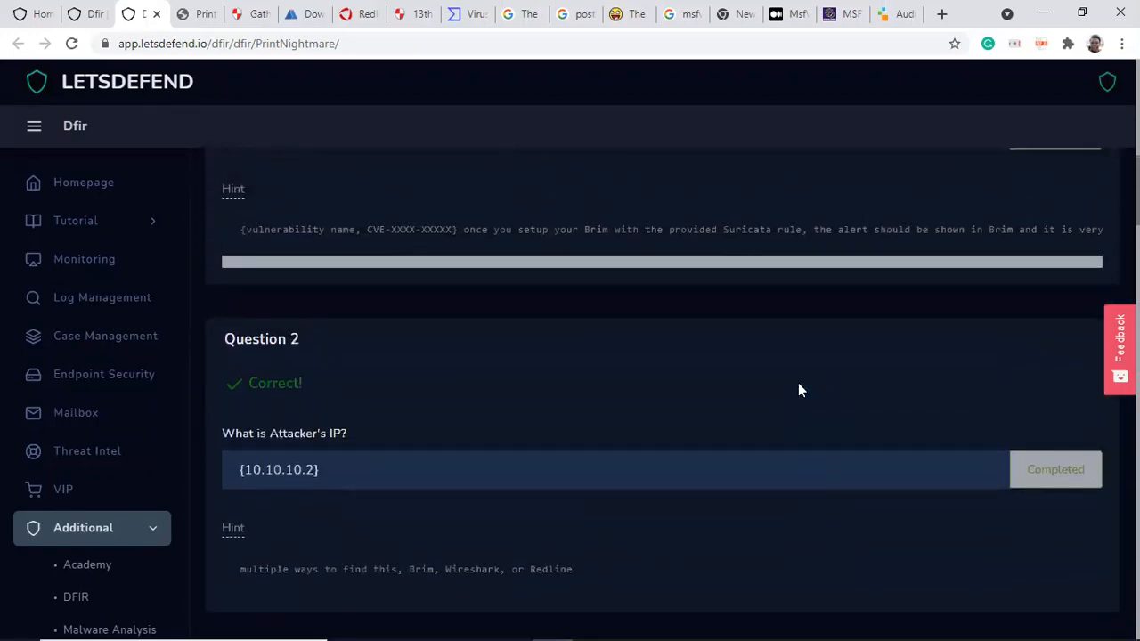